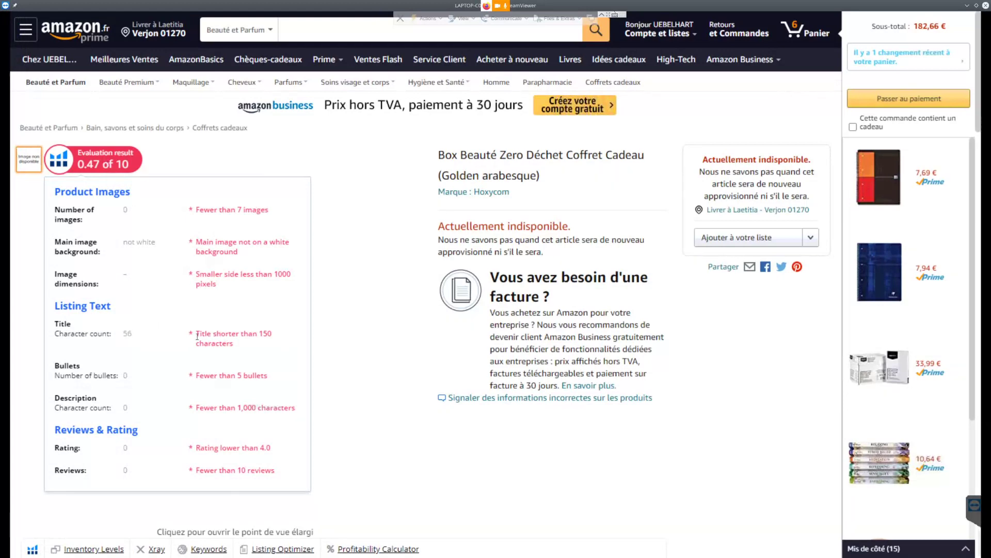
Step: Review the Amazon page of the Golden arabesque gift box and close it
{"action": "scroll", "coordinate": [129, 246], "scroll_direction": "down", "scroll_amount": 3}
{"action": "scroll", "coordinate": [138, 240], "scroll_direction": "up", "scroll_amount": 2}
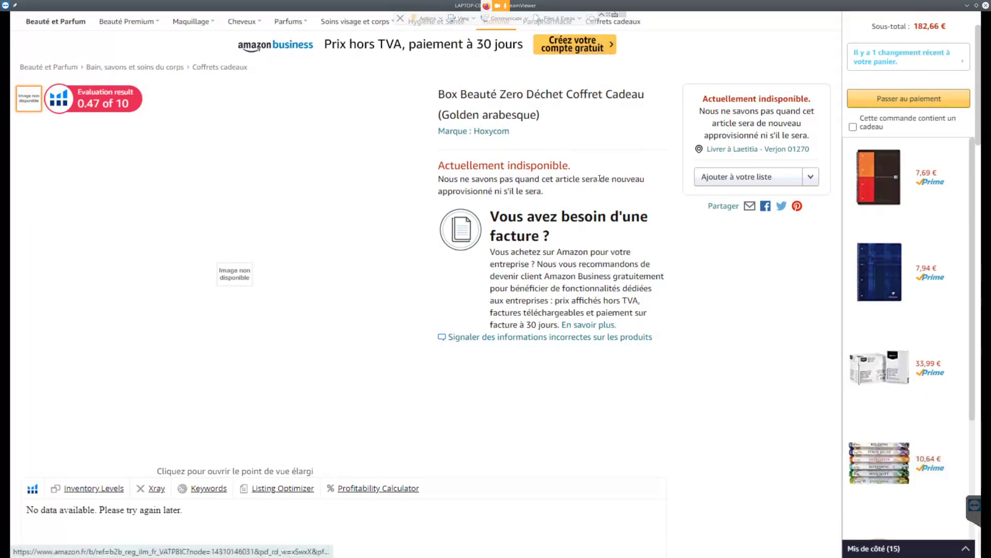
{"action": "key", "text": "ctrl+w"}
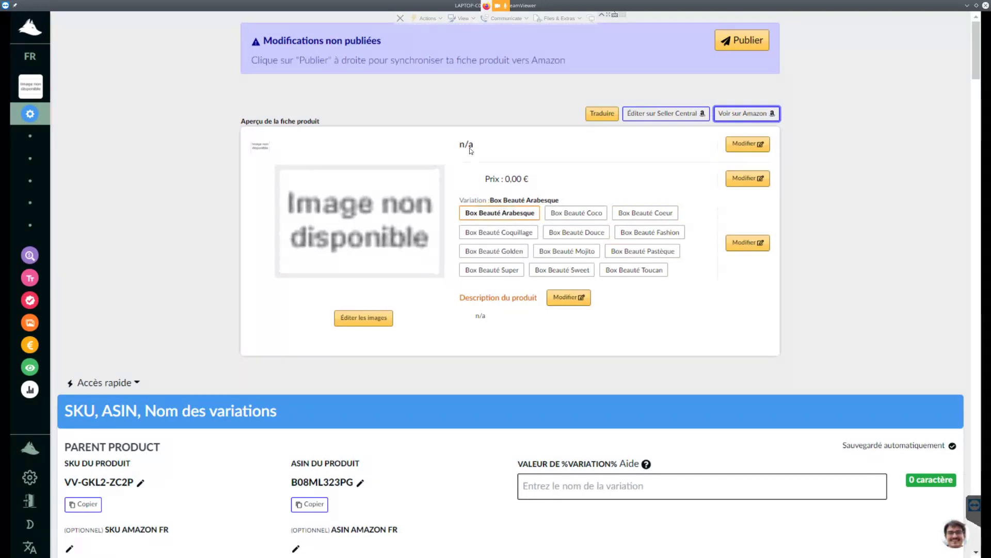
Step: In the title editor, reset the Box Beauté Arabesque, Coco, Coeur, Coquillage, Douce, Fashion and Golden variations to the parent title
{"action": "left_click", "coordinate": [749, 145]}
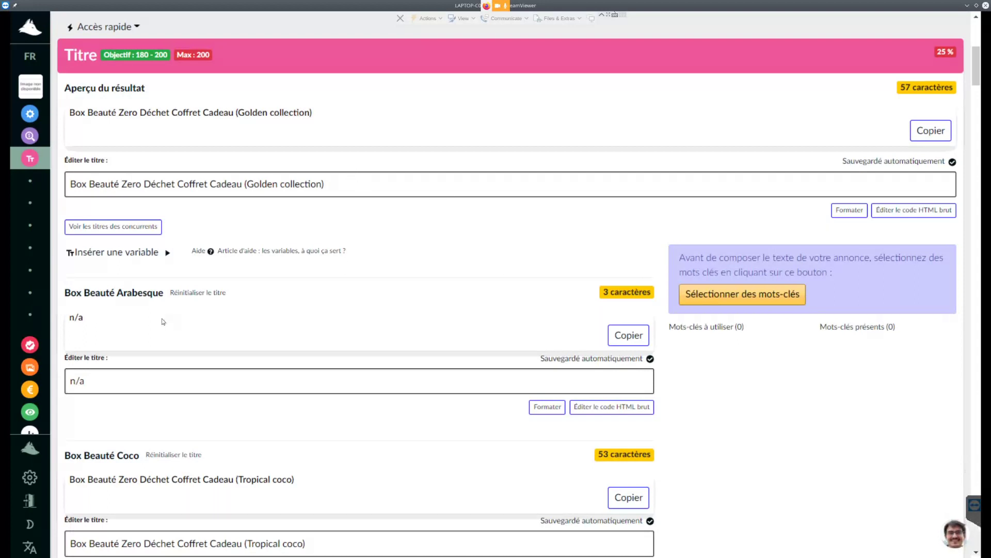
{"action": "left_click", "coordinate": [189, 299]}
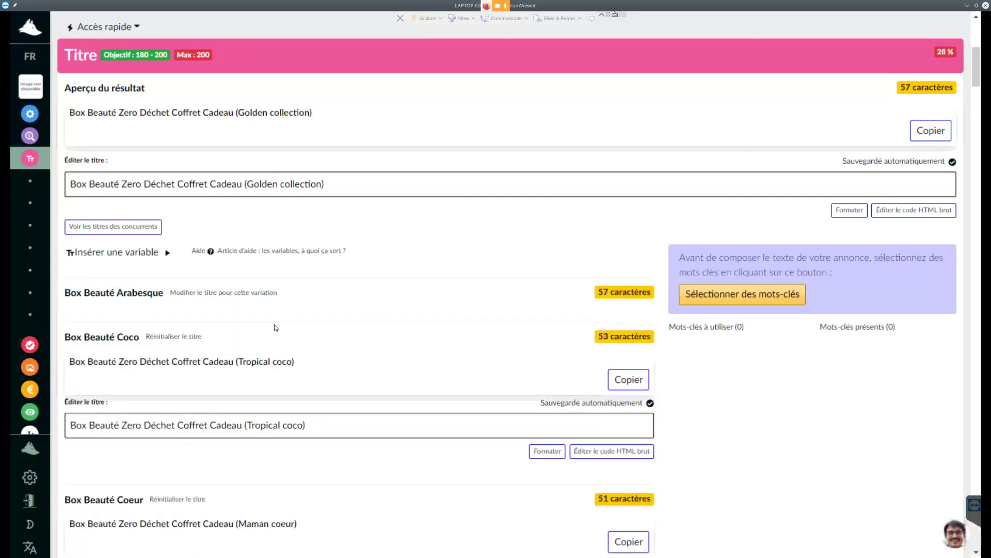
{"action": "left_click", "coordinate": [176, 336]}
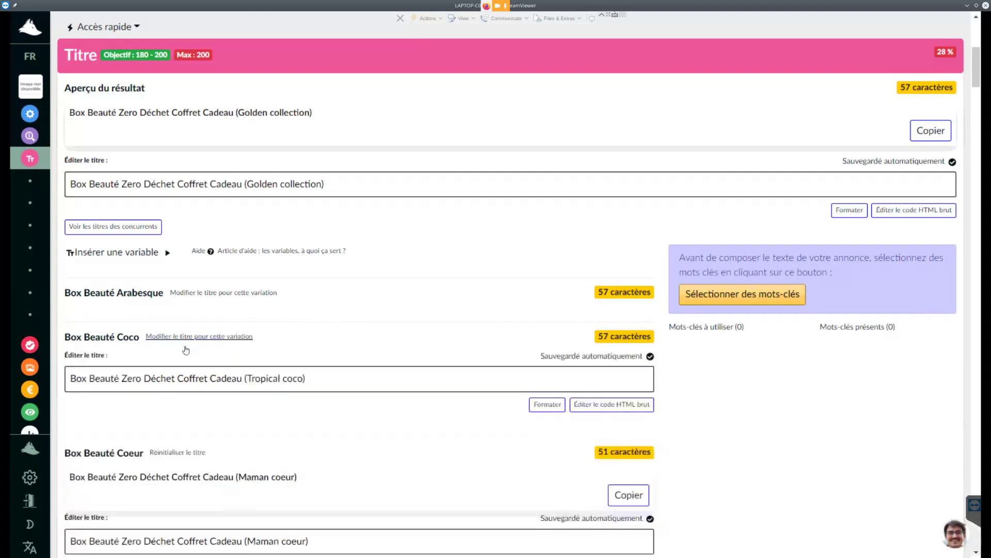
{"action": "left_click", "coordinate": [177, 381]}
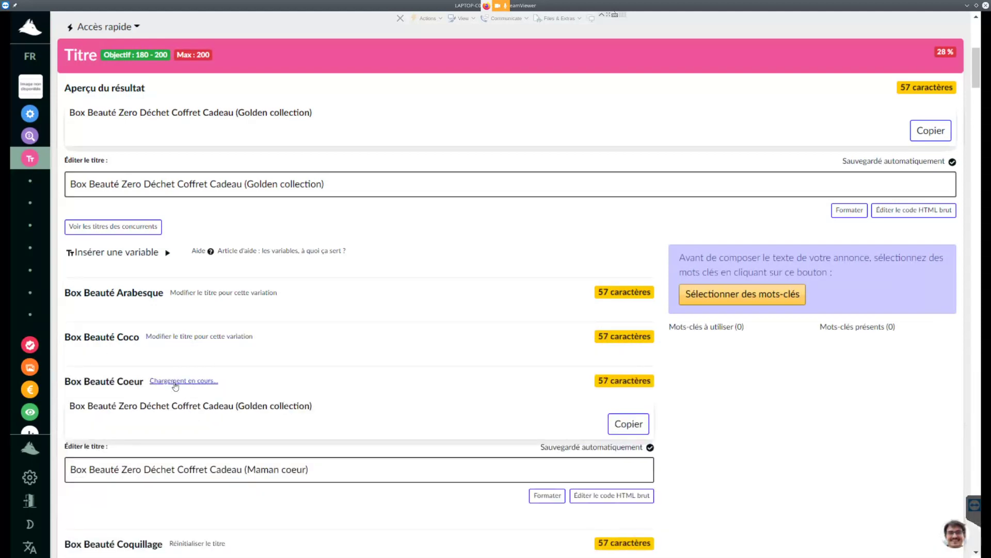
{"action": "scroll", "coordinate": [233, 404], "scroll_direction": "down", "scroll_amount": 2}
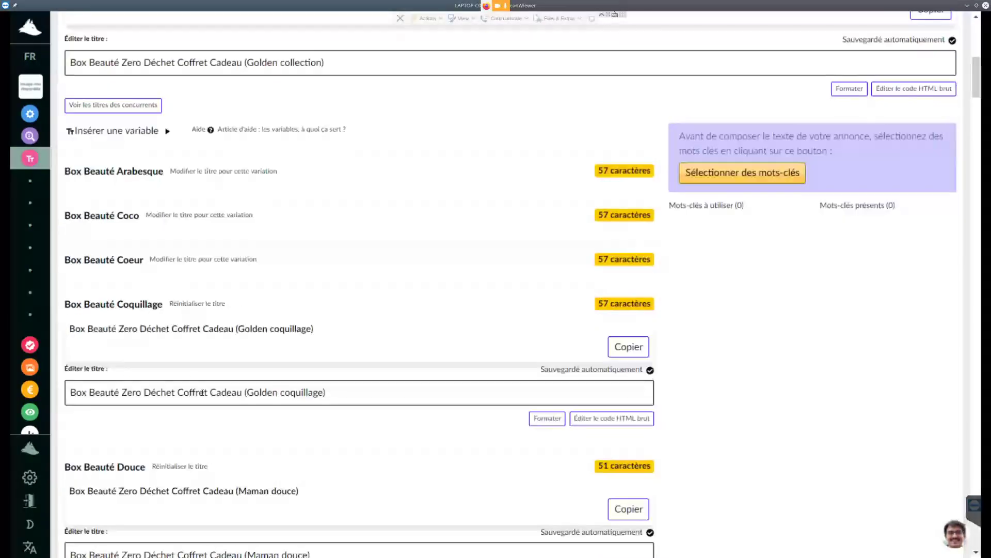
{"action": "left_click", "coordinate": [203, 304]}
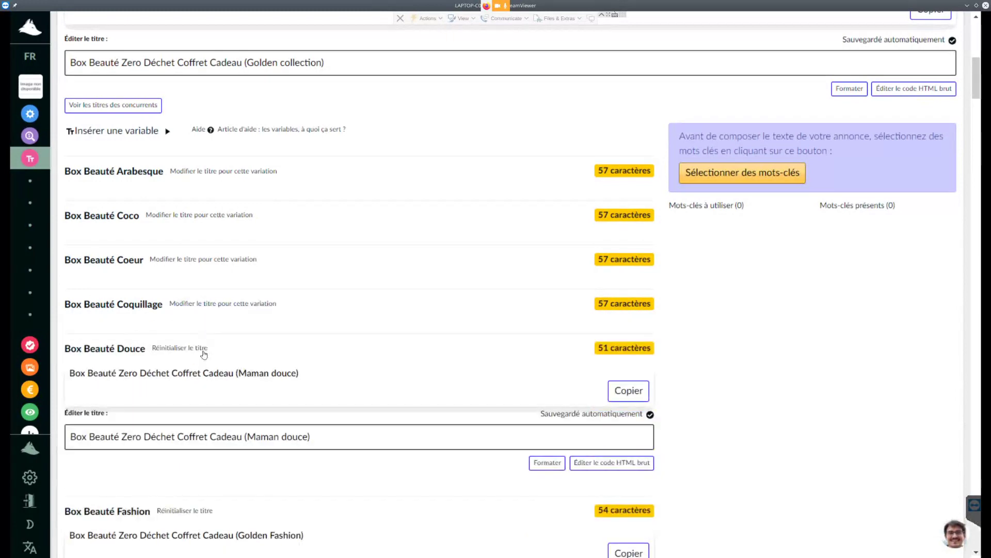
{"action": "left_click", "coordinate": [205, 349]}
{"action": "left_click", "coordinate": [190, 394]}
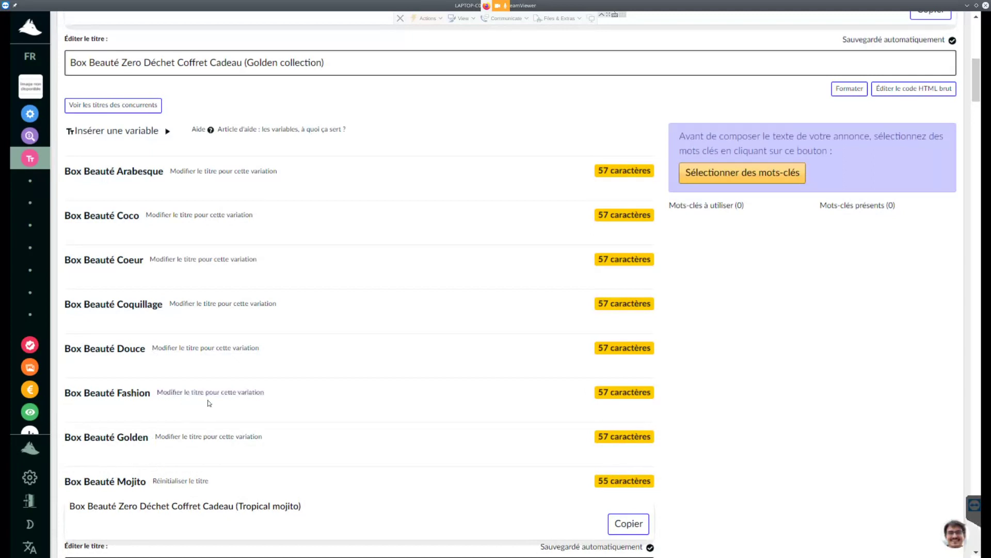
Step: Reset the titles of the Box Beauté Mojito, Pastèque, Super, Sweet and Toucan variations to the parent title
{"action": "scroll", "coordinate": [207, 398], "scroll_direction": "down", "scroll_amount": 3}
{"action": "left_click", "coordinate": [176, 300]}
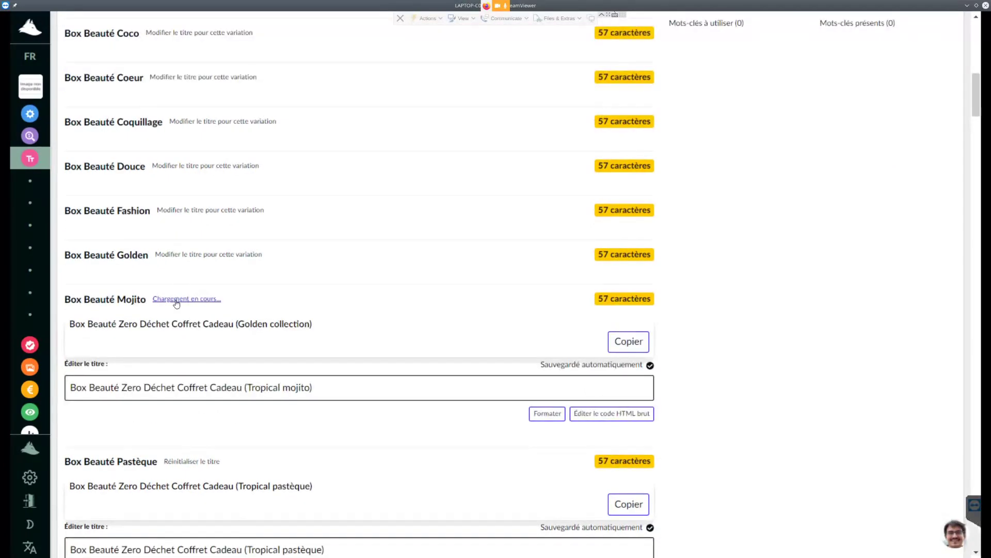
{"action": "left_click", "coordinate": [182, 344]}
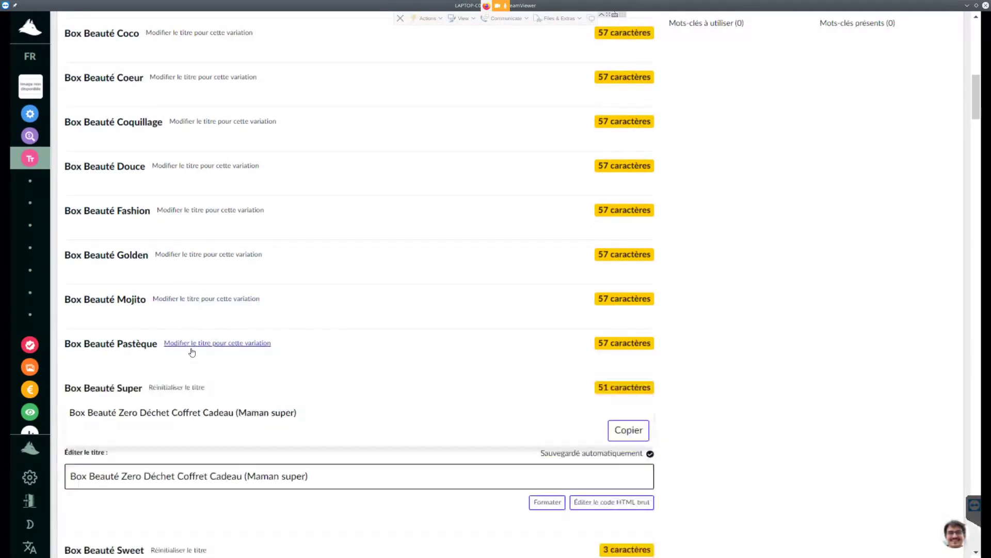
{"action": "left_click", "coordinate": [187, 390]}
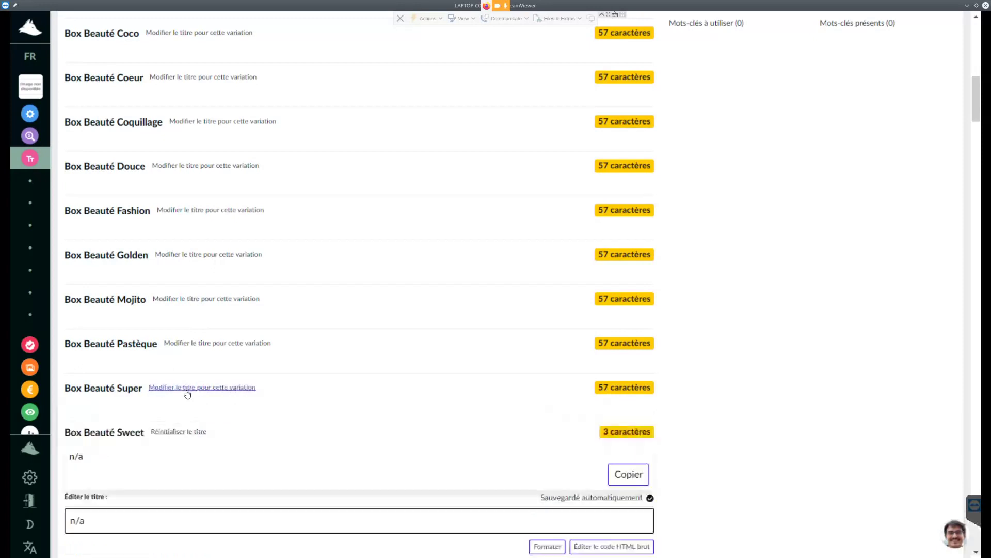
{"action": "left_click", "coordinate": [181, 431]}
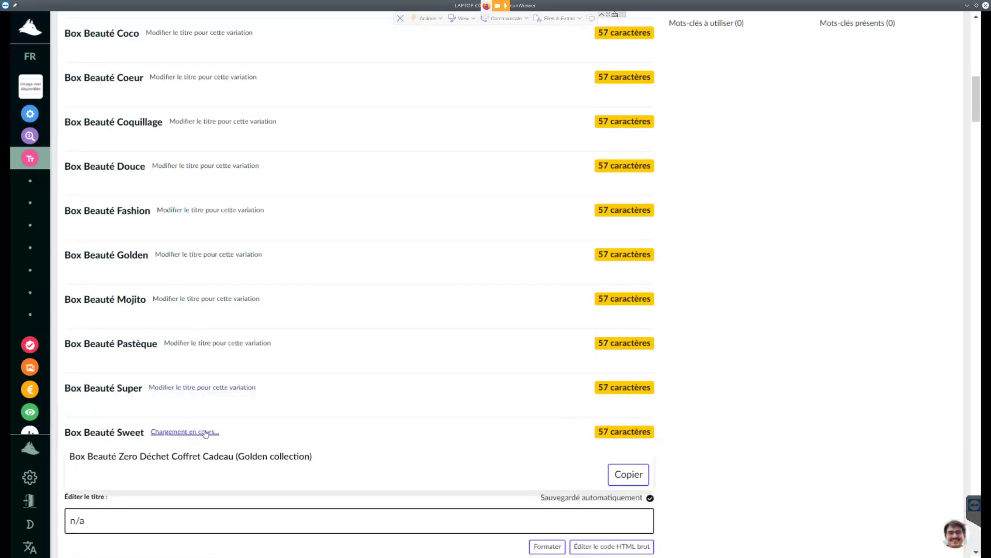
{"action": "scroll", "coordinate": [191, 426], "scroll_direction": "down", "scroll_amount": 2}
{"action": "left_click", "coordinate": [167, 356]}
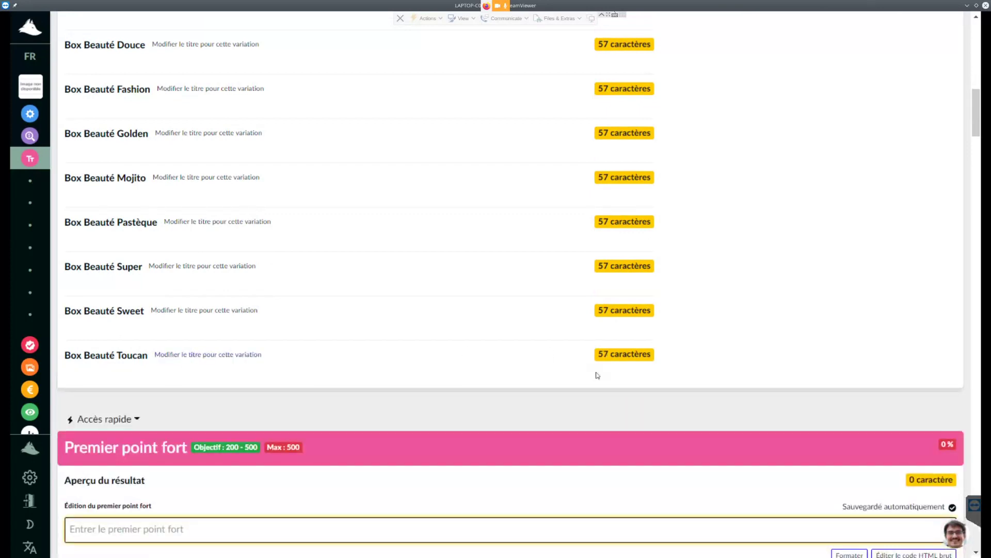
Step: Check the titles of the Box Beauté Coco, Coeur and Arabesque variations in the listing preview
{"action": "scroll", "coordinate": [715, 397], "scroll_direction": "up", "scroll_amount": 15}
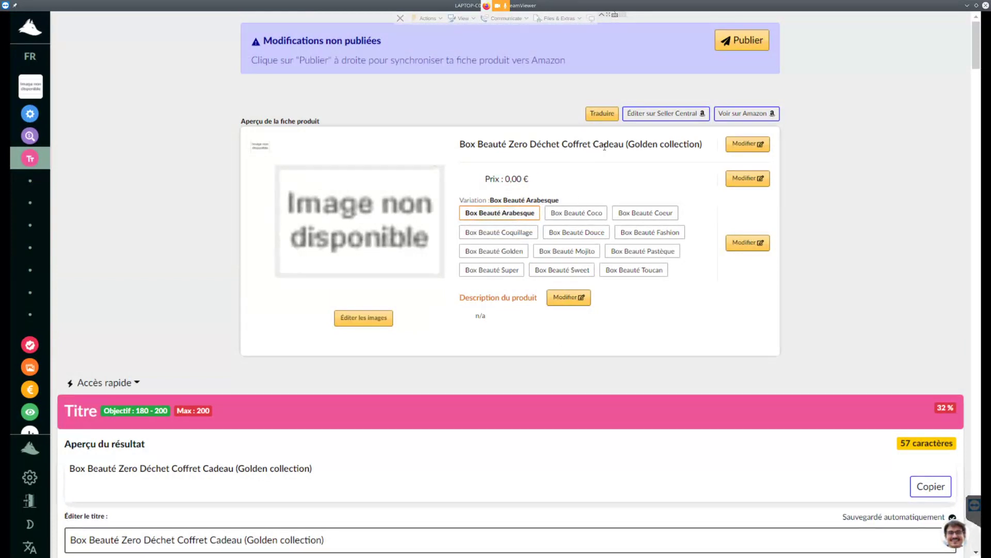
{"action": "left_click", "coordinate": [579, 213]}
{"action": "left_click", "coordinate": [627, 213]}
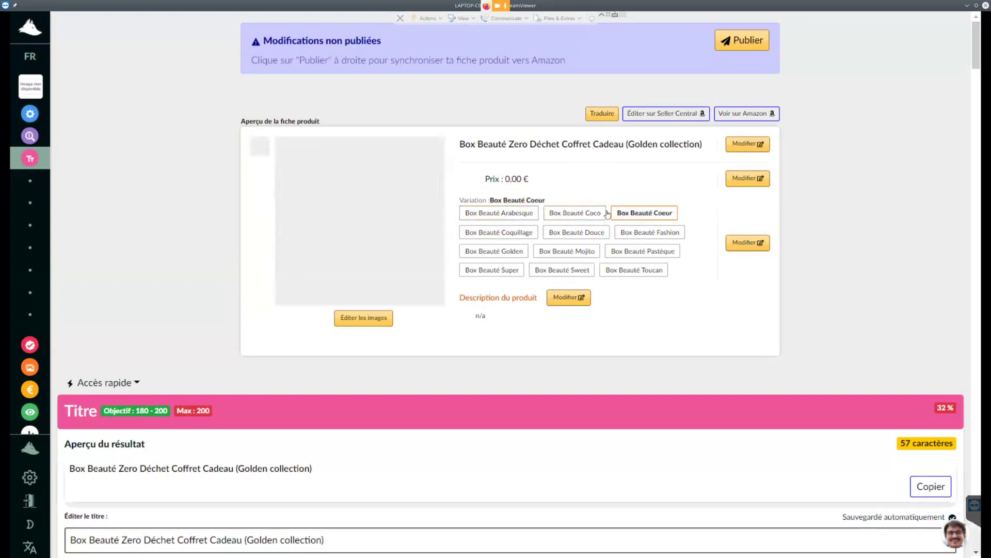
{"action": "left_click", "coordinate": [513, 213]}
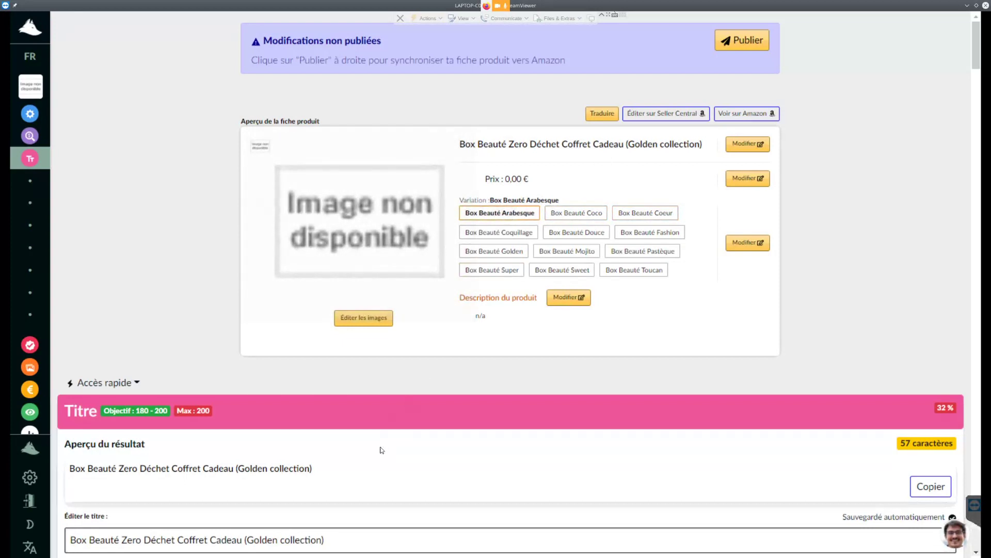
Step: Review the main listing title and open the keyword selection for the product
{"action": "scroll", "coordinate": [361, 467], "scroll_direction": "down", "scroll_amount": 1}
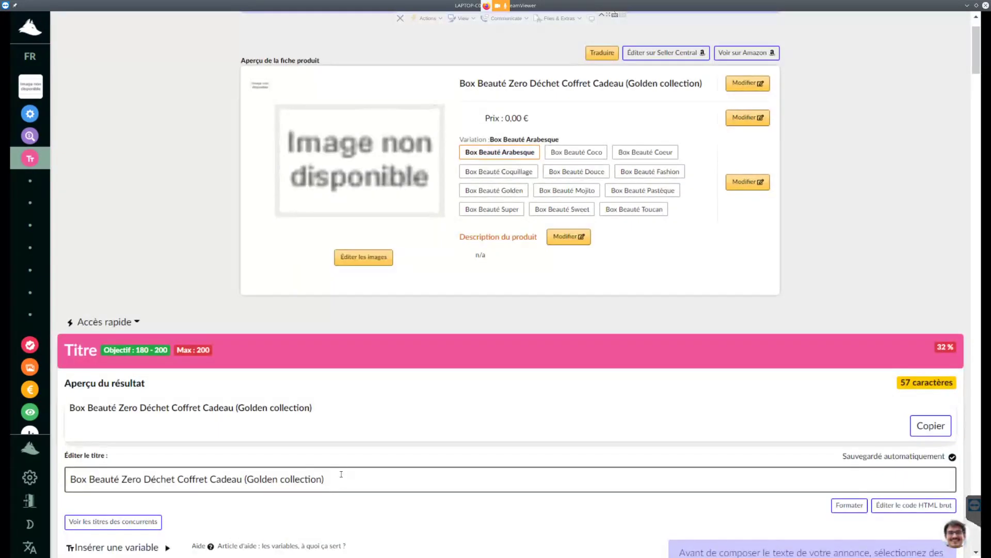
{"action": "scroll", "coordinate": [342, 476], "scroll_direction": "down", "scroll_amount": 1}
{"action": "left_click_drag", "start_coordinate": [325, 418], "coordinate": [70, 418]}
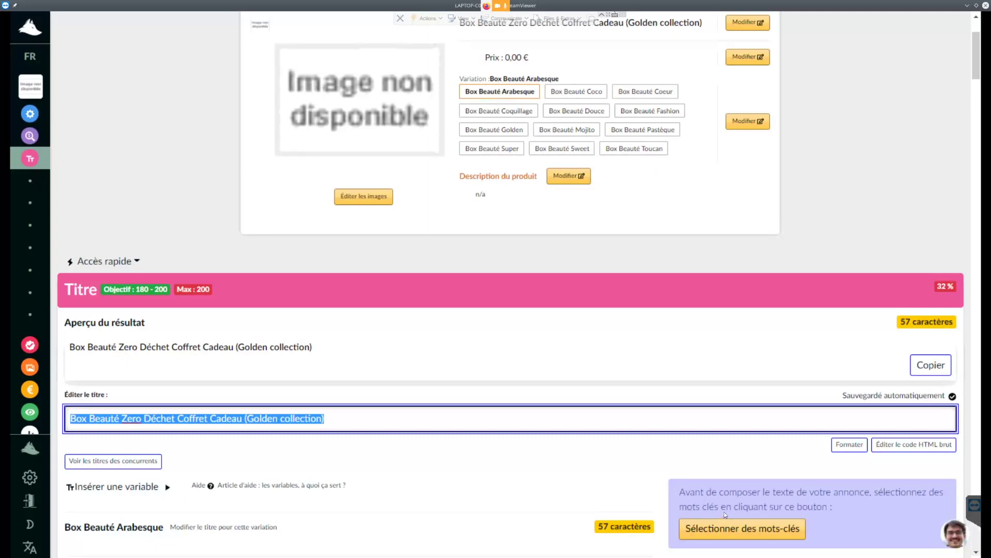
{"action": "scroll", "coordinate": [723, 513], "scroll_direction": "down", "scroll_amount": 1}
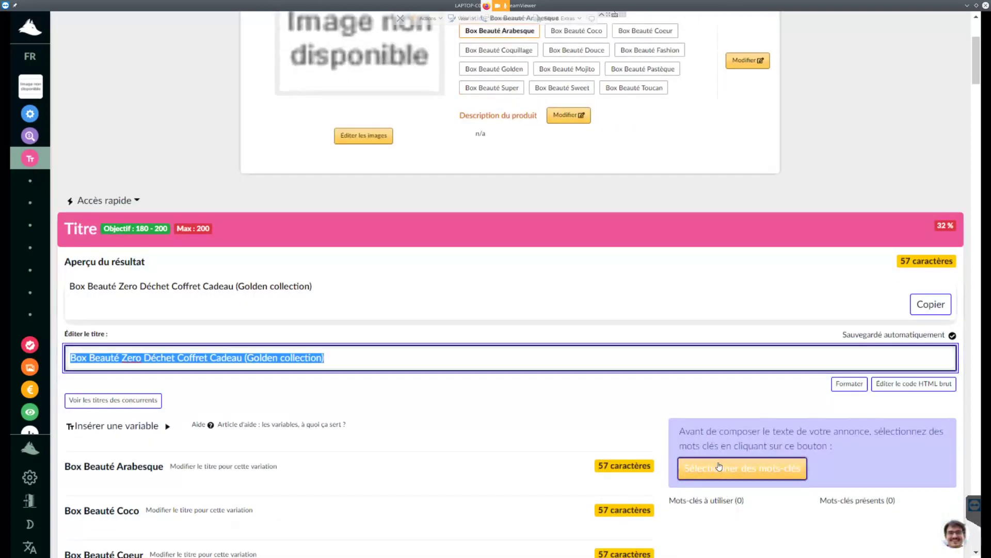
{"action": "left_click", "coordinate": [719, 466]}
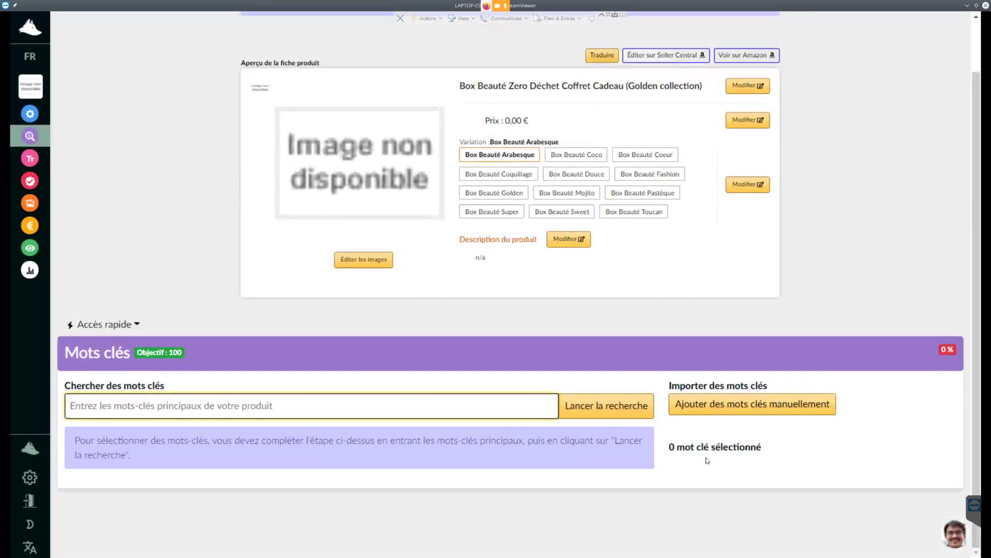
Step: Launch a keyword search for "box cadeau zéro déchet"
{"action": "left_click", "coordinate": [321, 406]}
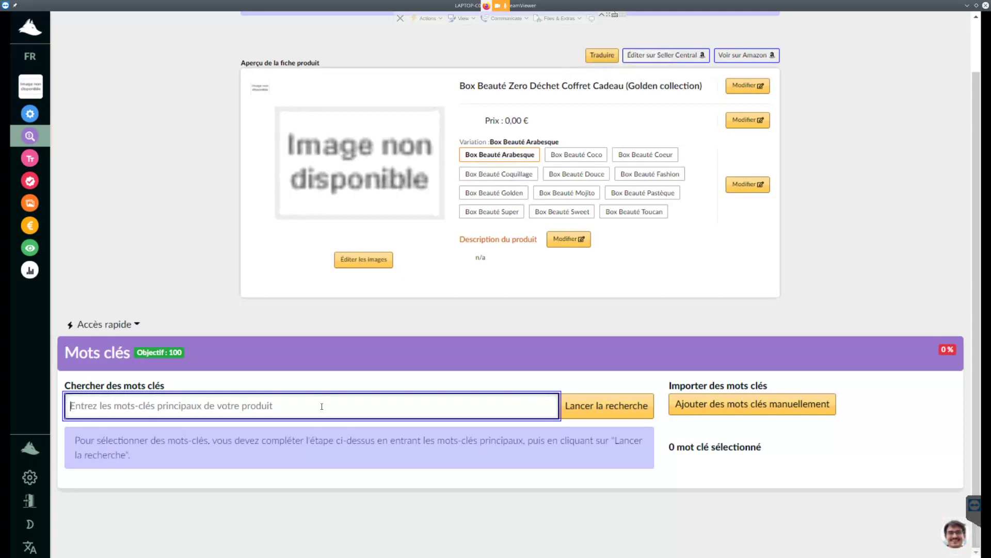
{"action": "type", "text": "box c"}
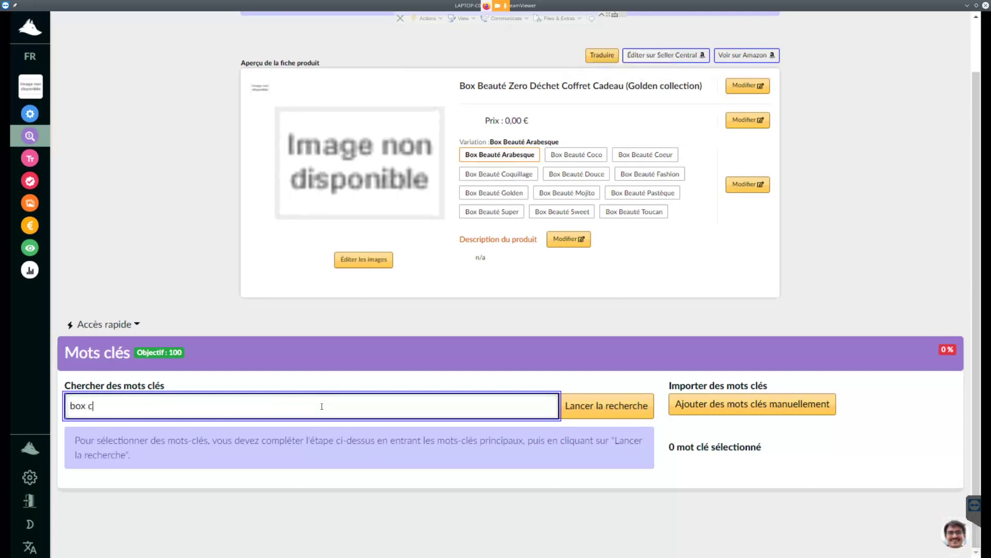
{"action": "type", "text": "adeau zéro déchet"}
{"action": "left_click", "coordinate": [596, 407]}
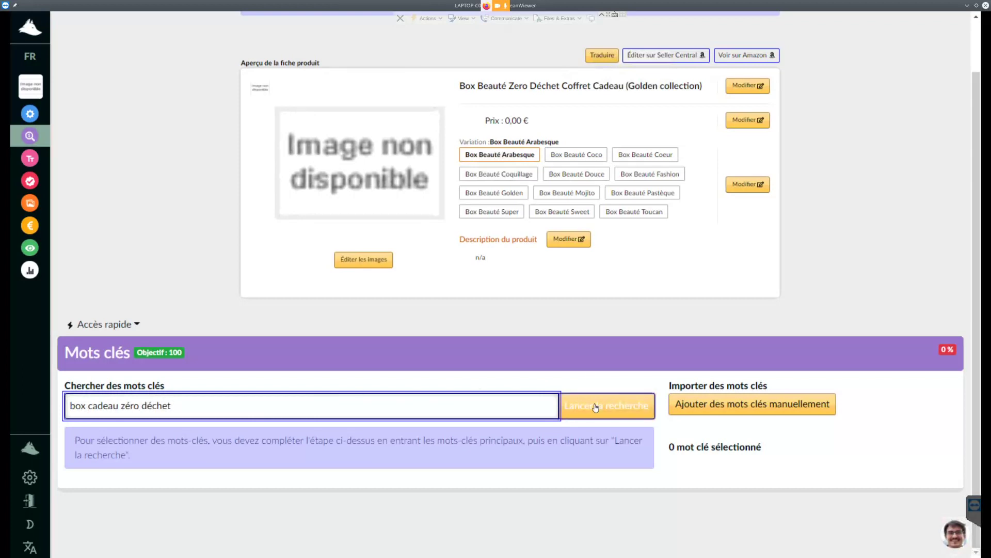
Step: Copy the searched keyword phrase and open amazon.fr in a new browser tab
{"action": "left_click_drag", "start_coordinate": [179, 405], "coordinate": [70, 403]}
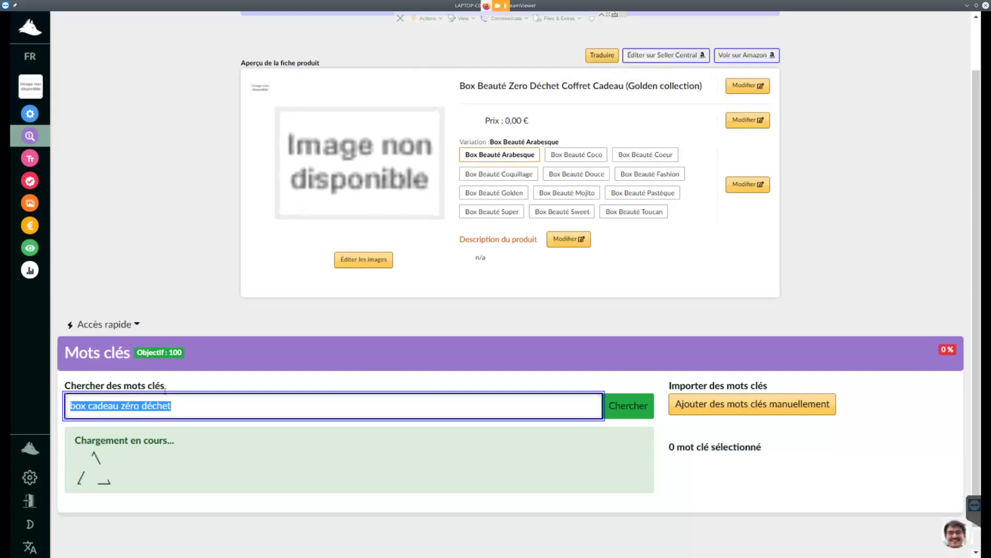
{"action": "key", "text": "ctrl+t"}
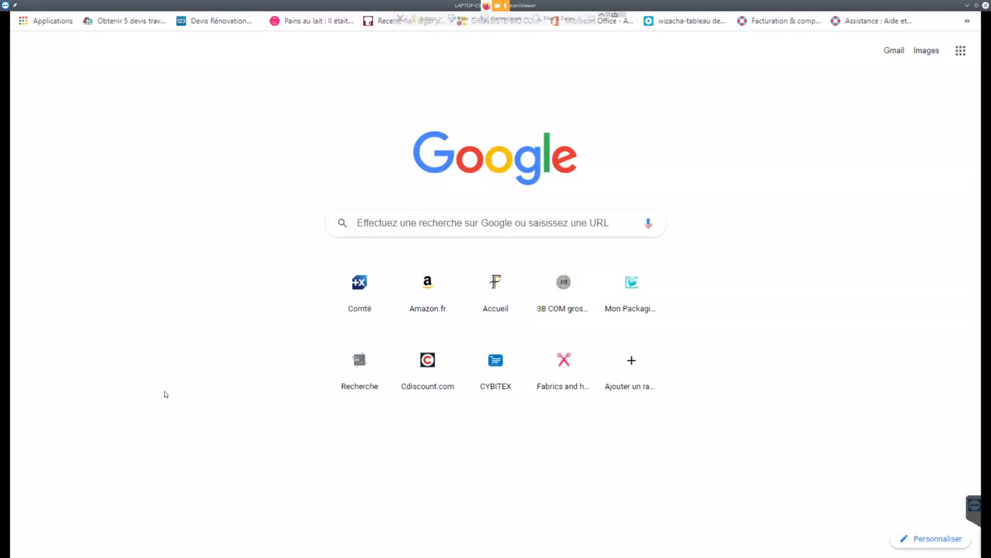
{"action": "left_click", "coordinate": [385, 222]}
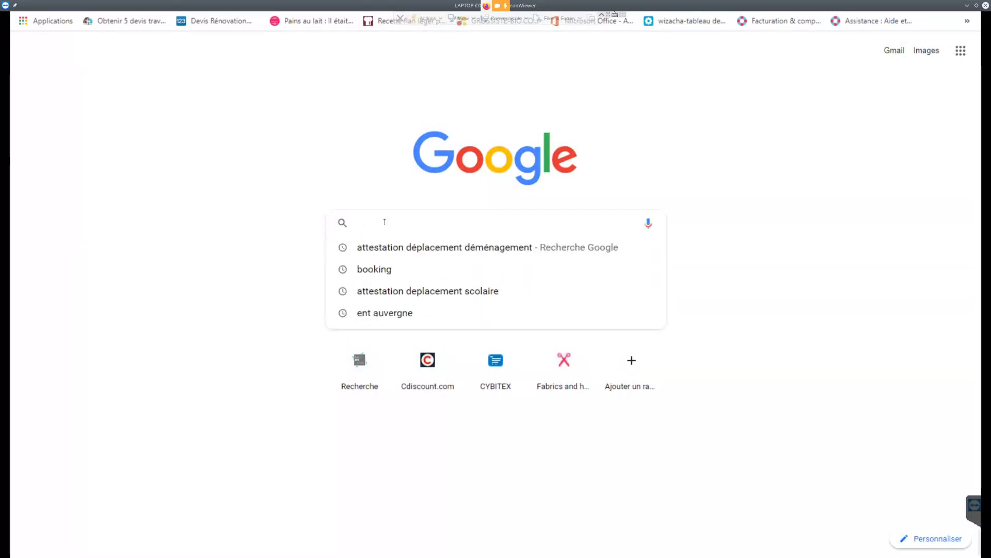
{"action": "type", "text": "amazon.fr"}
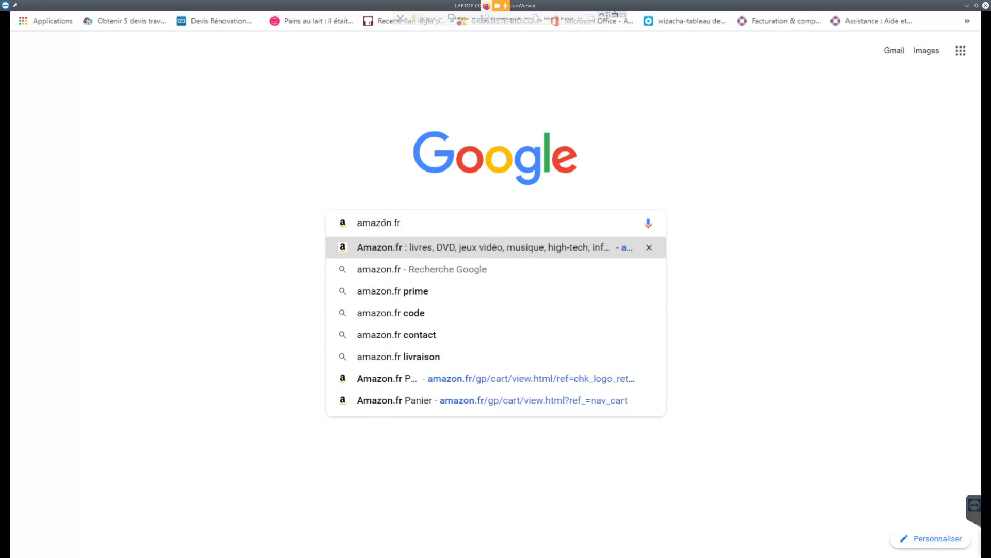
{"action": "key", "text": "Return"}
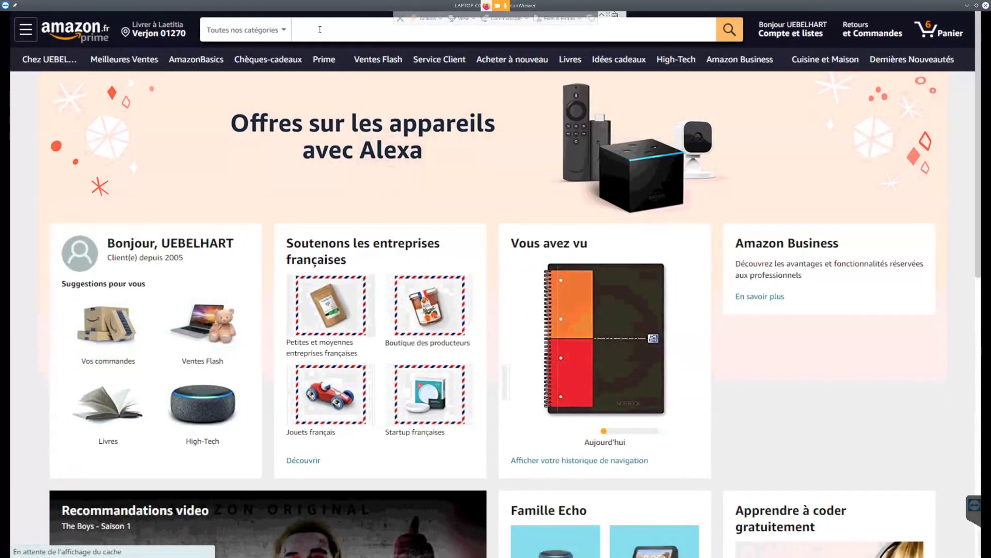
Step: Search Amazon for "box cadeau zéro déchet" and look over the competing products
{"action": "left_click", "coordinate": [320, 30]}
{"action": "type", "text": "box cadeau zéro déchet"}
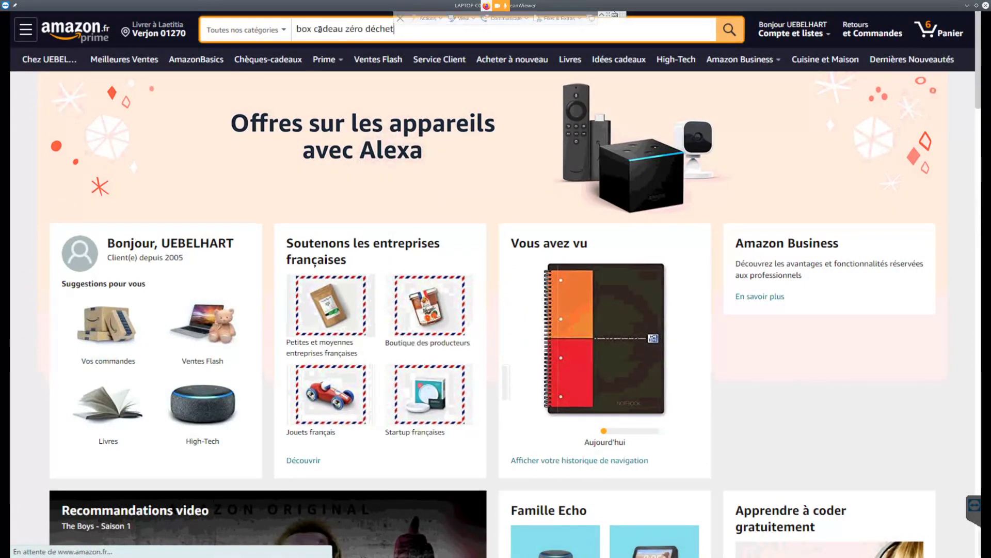
{"action": "key", "text": "Return"}
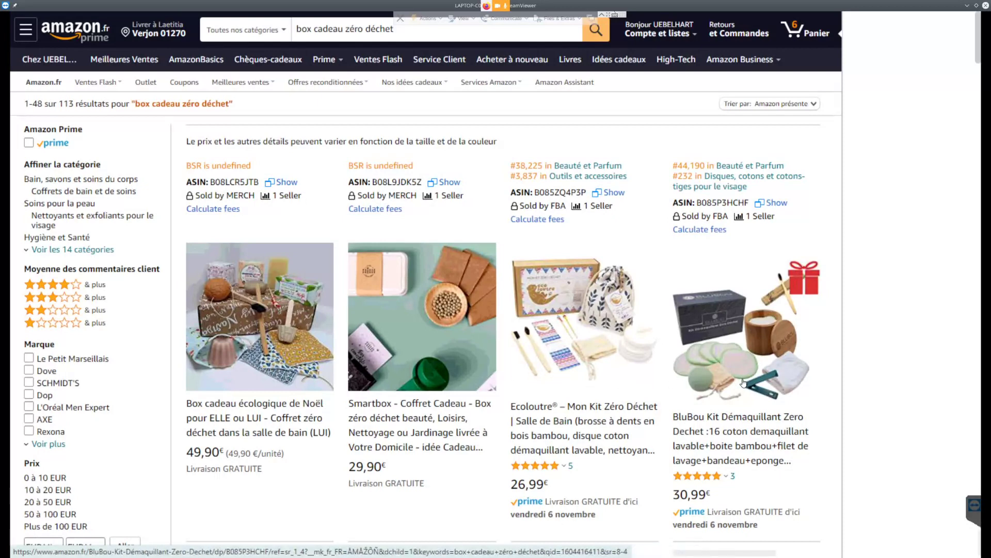
{"action": "scroll", "coordinate": [743, 382], "scroll_direction": "down", "scroll_amount": 2}
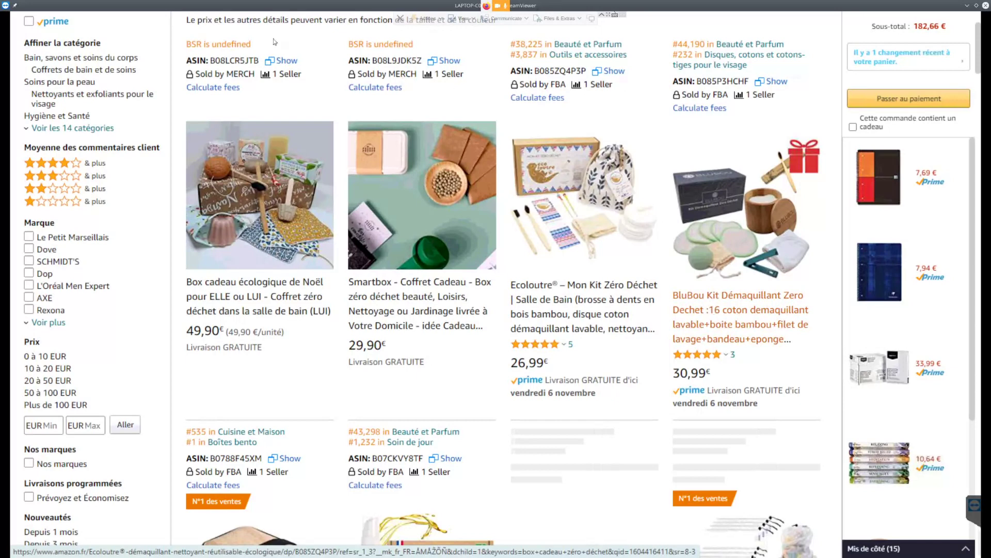
Step: Exit full-screen mode and move the Amazon search results tab to a new browser window
{"action": "right_click", "coordinate": [714, 312]}
{"action": "left_click", "coordinate": [267, 28]}
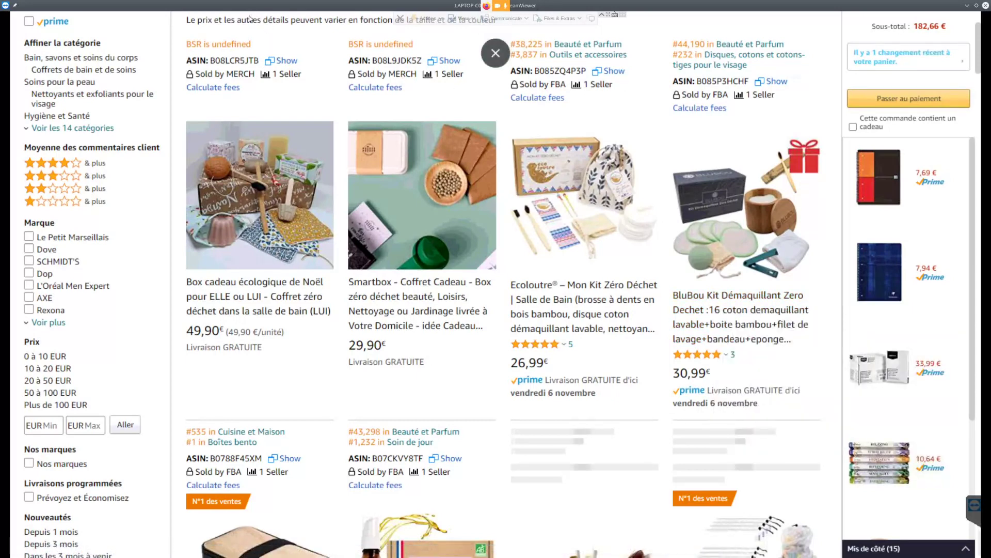
{"action": "left_click", "coordinate": [495, 53]}
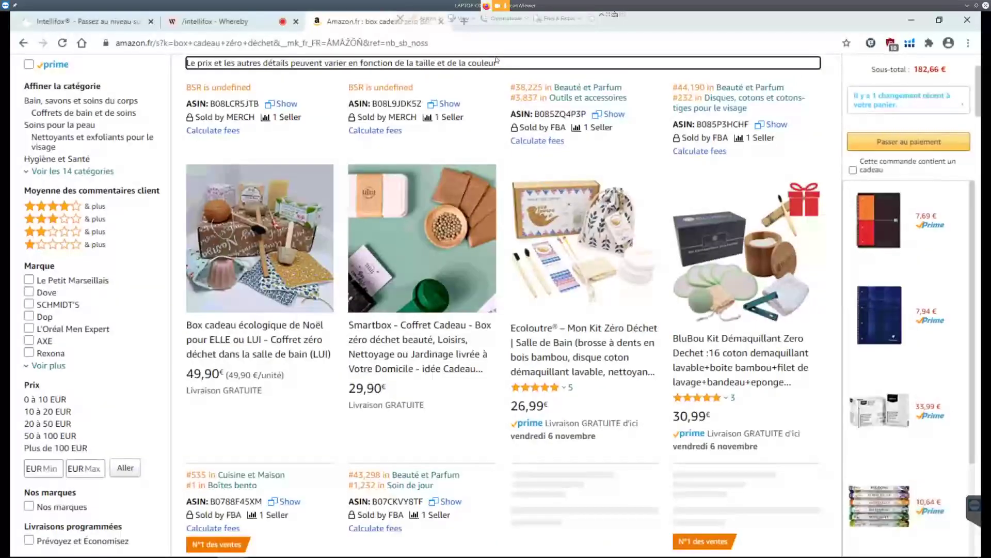
{"action": "right_click", "coordinate": [345, 24]}
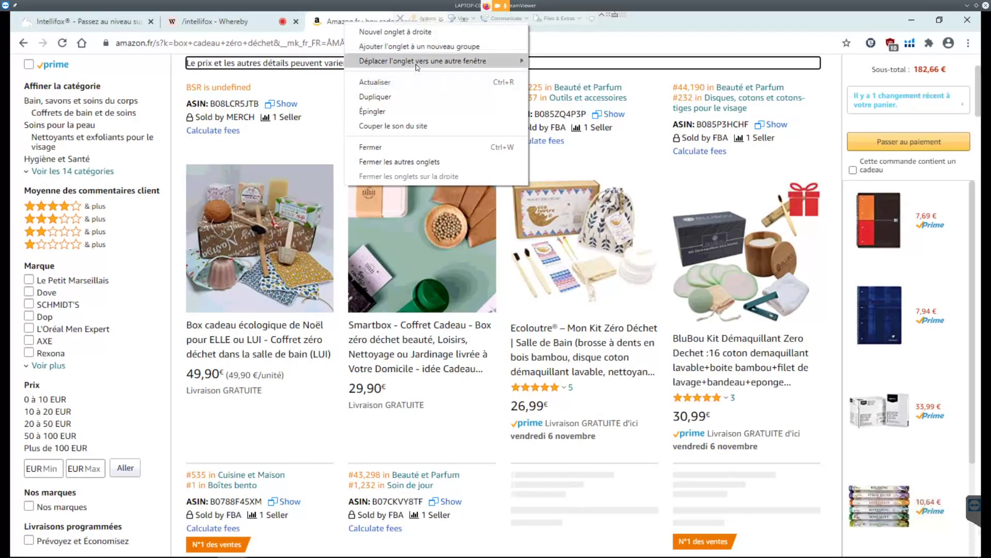
{"action": "mouse_move", "coordinate": [516, 61]}
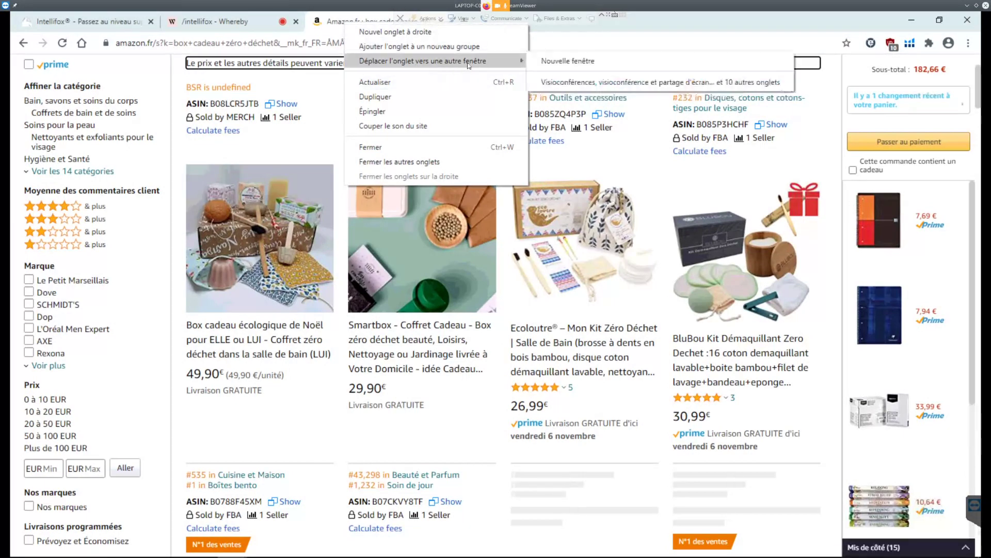
{"action": "left_click", "coordinate": [543, 62]}
Step: Arrange the Intellifox window and the Amazon results window side by side
{"action": "key", "text": "super+Right"}
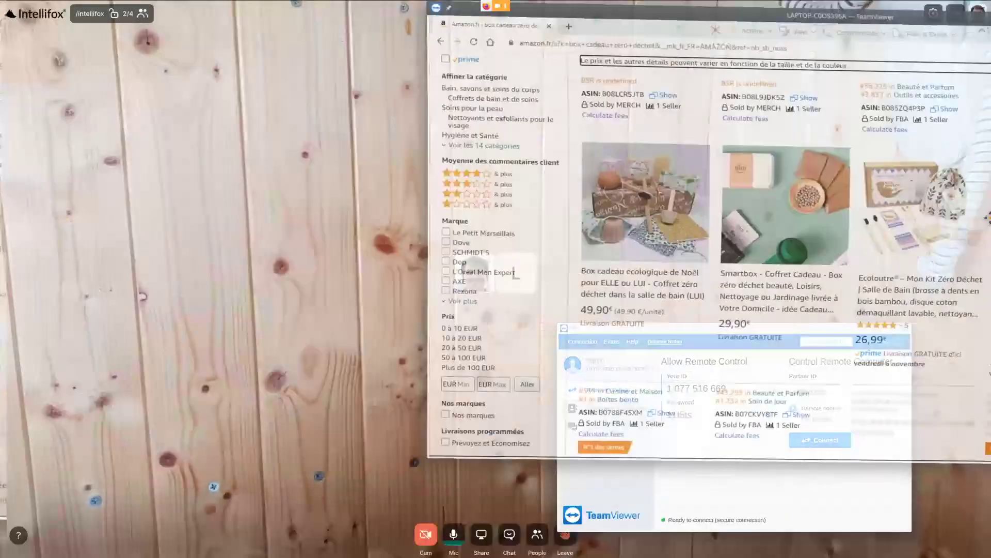
{"action": "key", "text": "super+Up"}
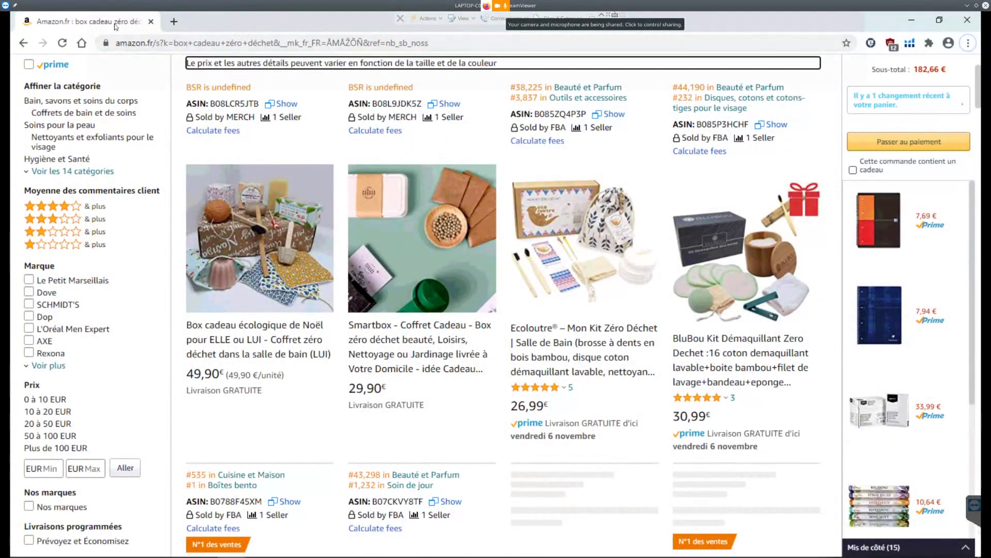
{"action": "key", "text": "super+Down"}
{"action": "key", "text": "super+Right"}
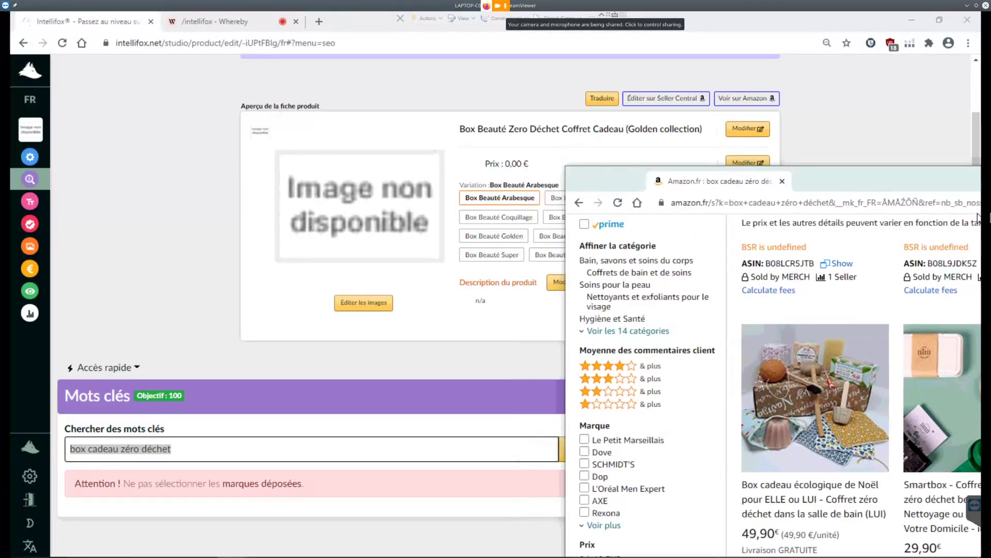
{"action": "left_click", "coordinate": [61, 174]}
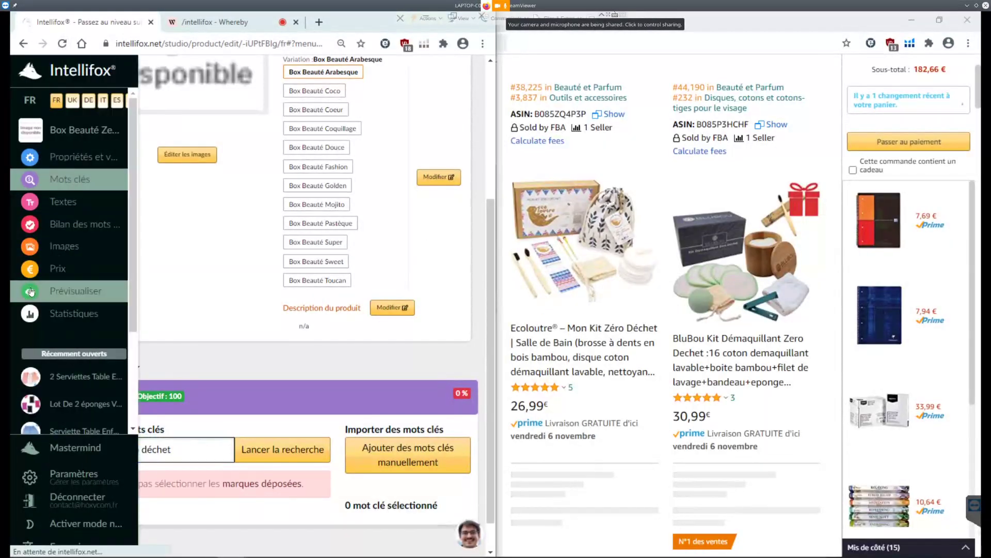
Step: In the search results preview, try loading the category's top products from Amazon, and open the competitor product URL entry
{"action": "left_click", "coordinate": [30, 291]}
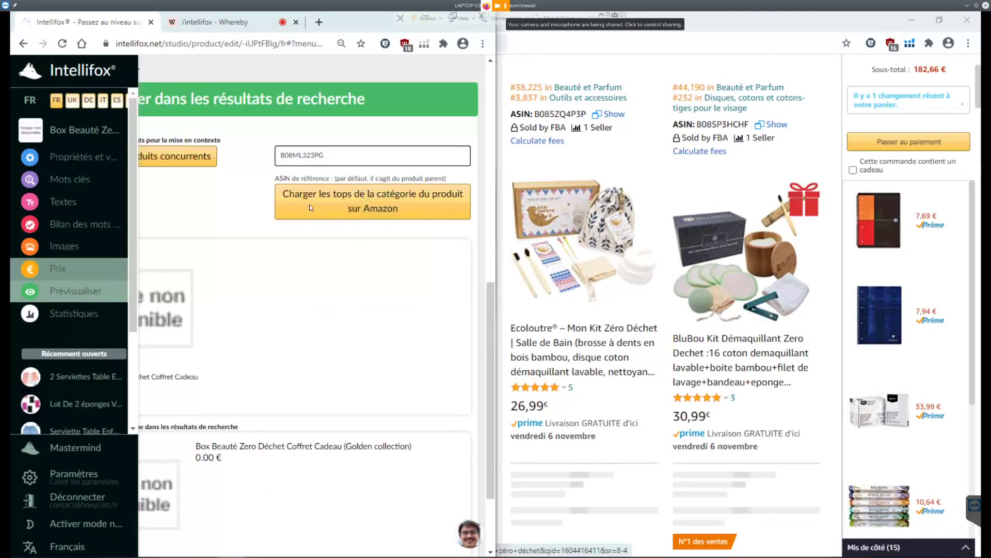
{"action": "left_click", "coordinate": [360, 201]}
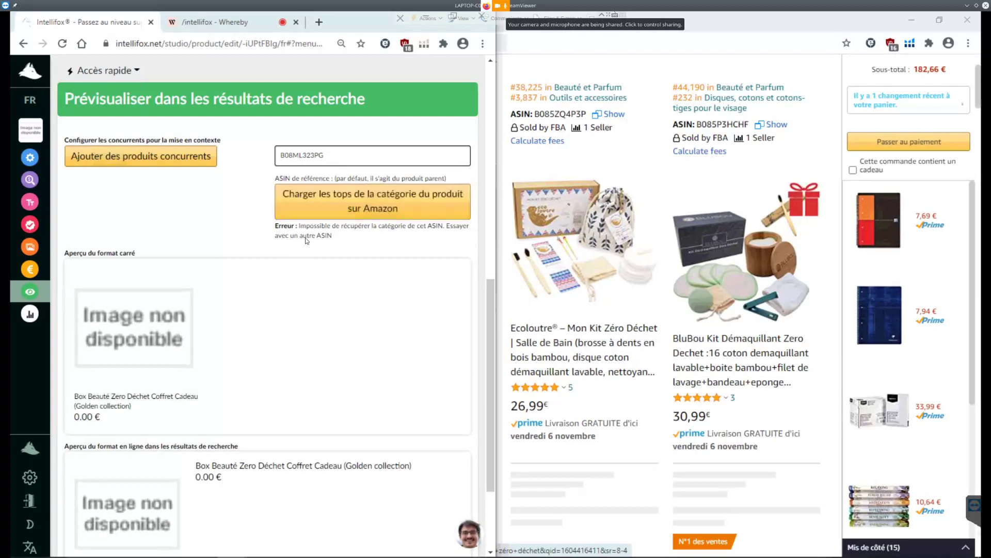
{"action": "left_click", "coordinate": [155, 156]}
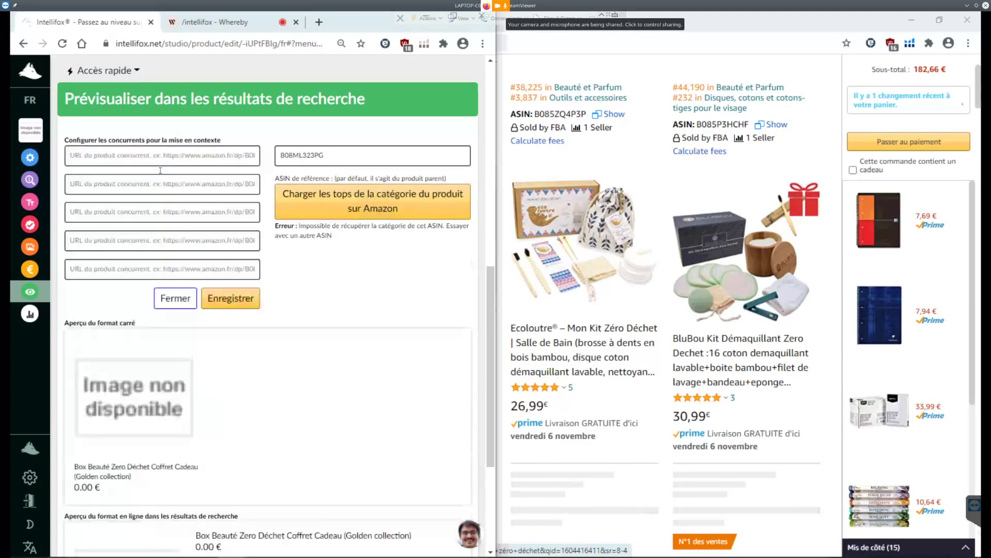
Step: Enter the Amazon URL of the Smartbox "Coffret Cadeau - Box zéro déchet beauté" as the second competitor, keeping both windows side by side
{"action": "left_click", "coordinate": [189, 157]}
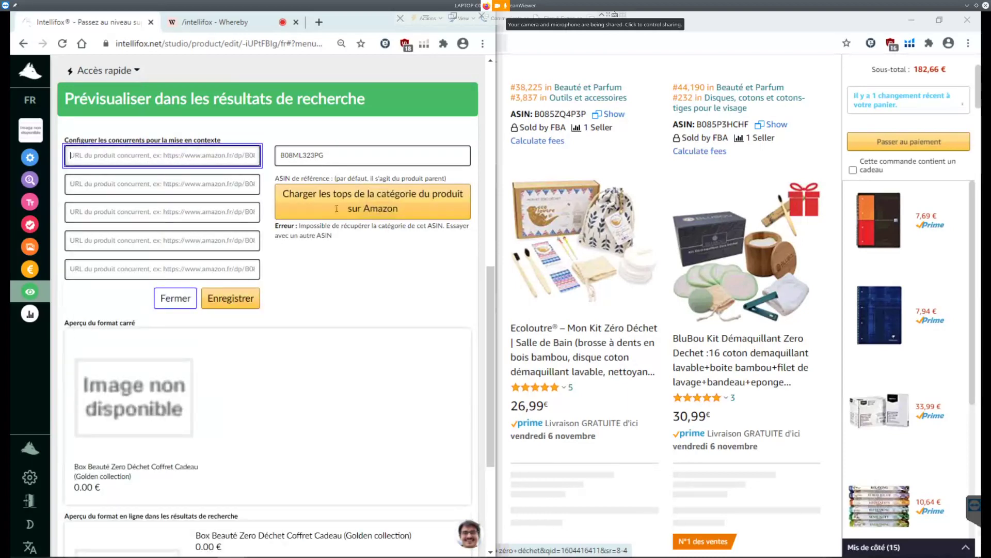
{"action": "left_click", "coordinate": [596, 346]}
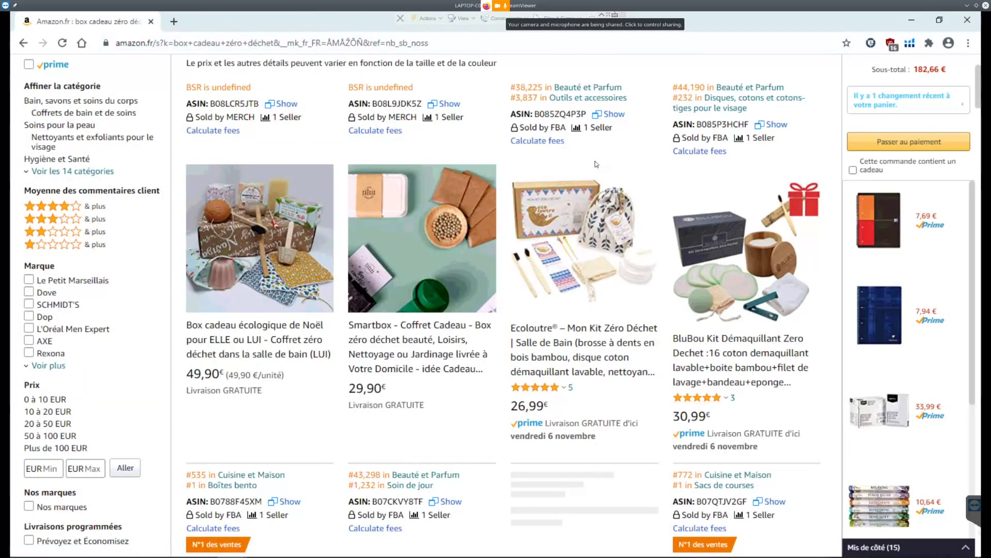
{"action": "double_click", "coordinate": [231, 26]}
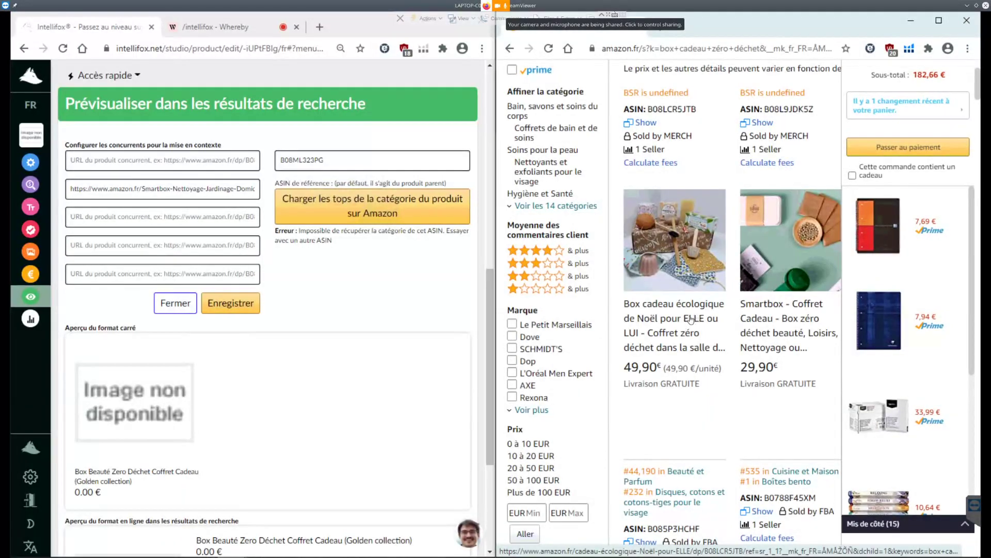
Step: Copy the link of "Box cadeau écologique de Noël pour ELLE ou LUI" and enter it as the first competitor URL
{"action": "right_click", "coordinate": [662, 322]}
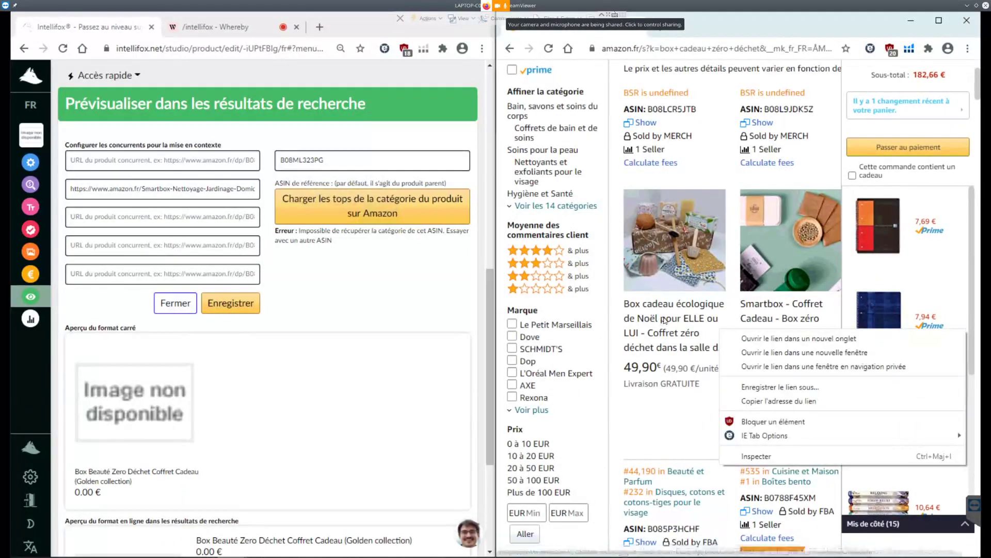
{"action": "key", "text": "Escape"}
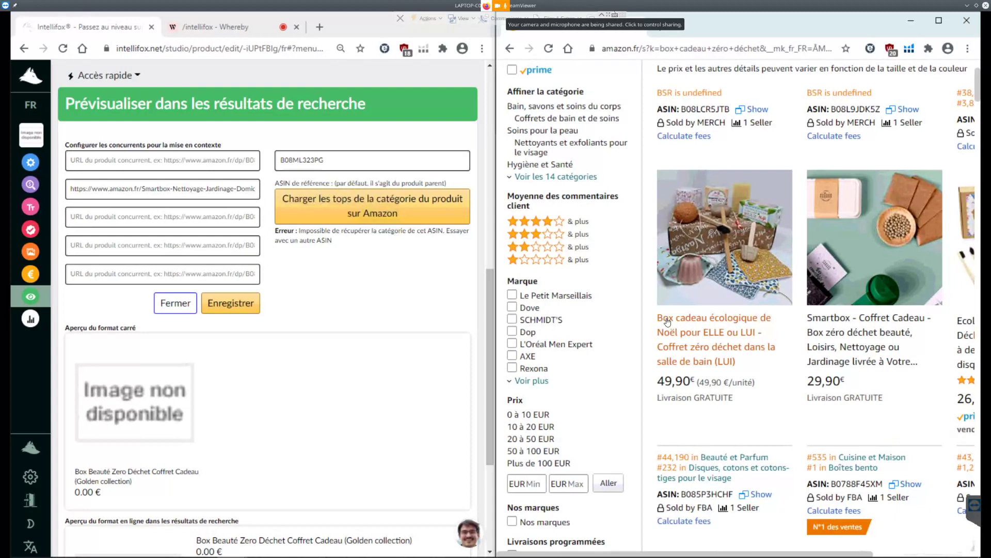
{"action": "right_click", "coordinate": [667, 321]}
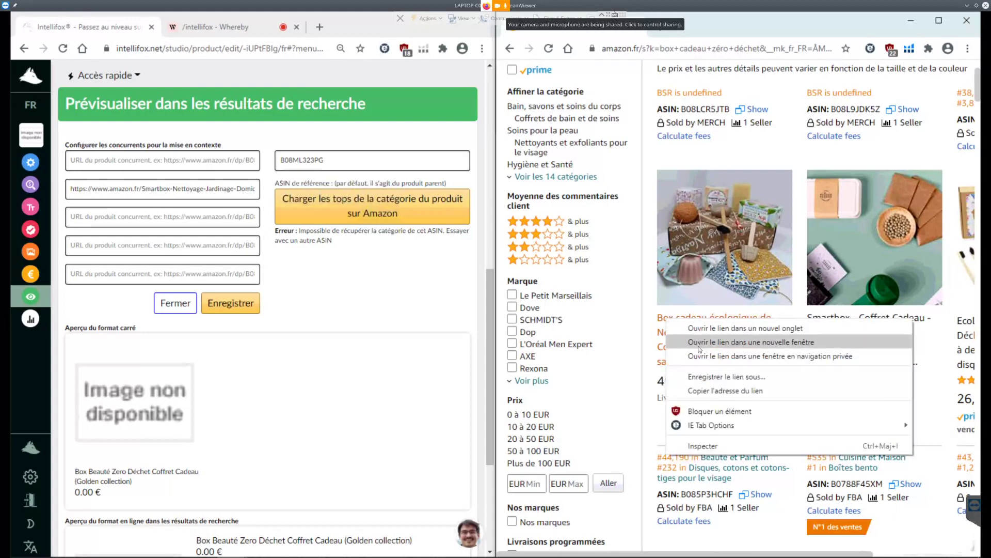
{"action": "left_click", "coordinate": [707, 391]}
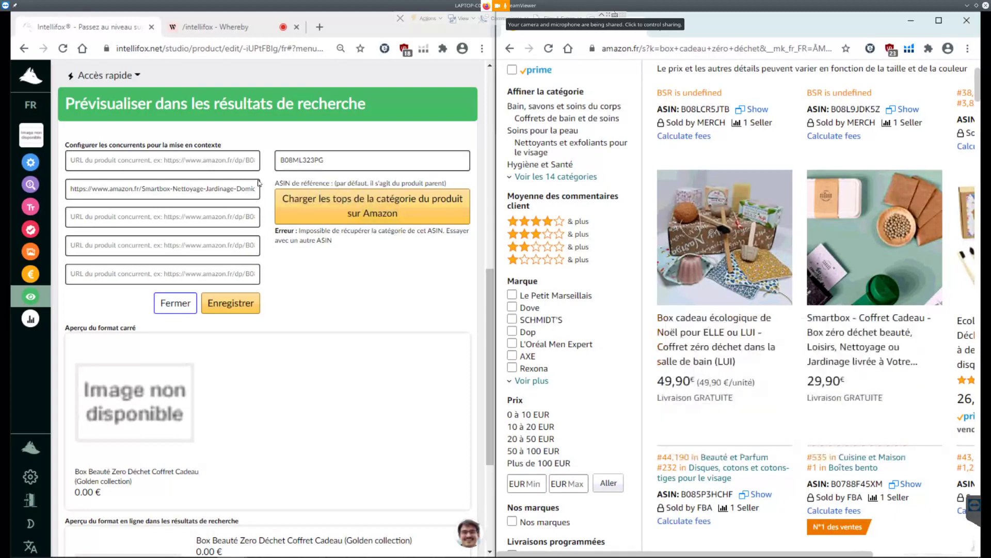
{"action": "left_click", "coordinate": [200, 161]}
{"action": "key", "text": "ctrl+v"}
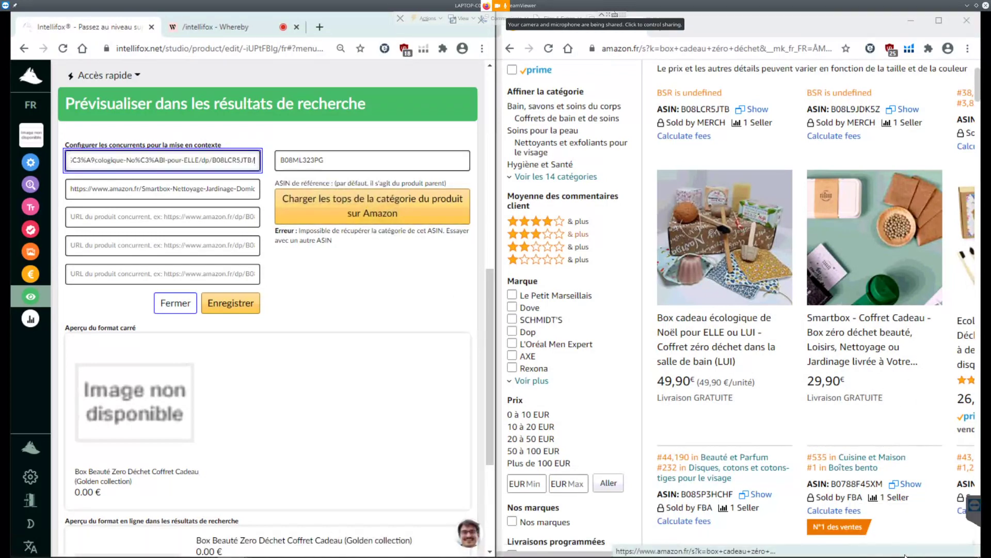
Step: Enter the Amazon link of the Ecoloutre "Mon Kit Zéro Déchet" as the third competitor URL
{"action": "left_click", "coordinate": [925, 555]}
{"action": "scroll", "coordinate": [925, 555], "scroll_direction": "up", "scroll_amount": 3}
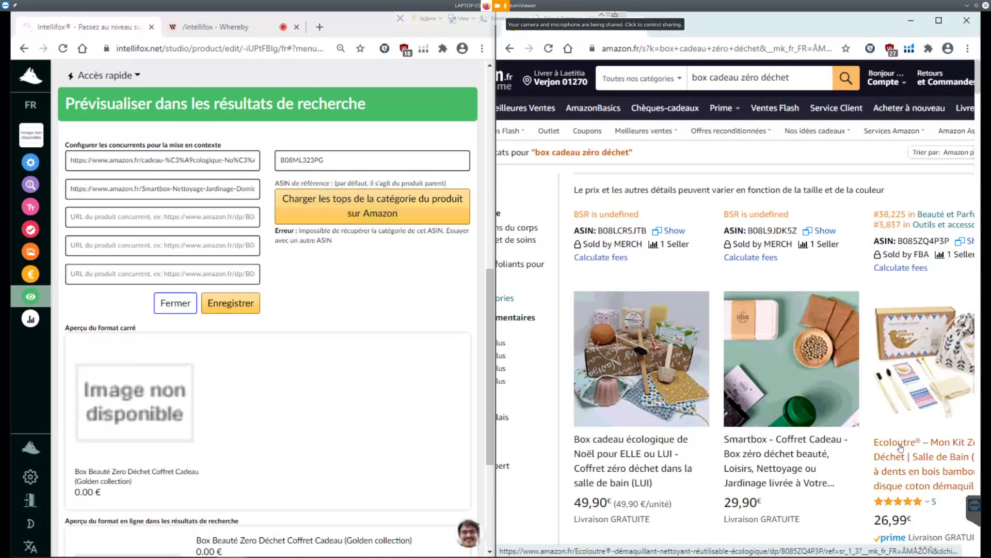
{"action": "left_click", "coordinate": [205, 216]}
{"action": "key", "text": "ctrl+v"}
Step: Copy the link of the "BluBou Kit Démaquillant Zero Dechet" and enter it as the fourth competitor URL
{"action": "scroll", "coordinate": [907, 421], "scroll_direction": "down", "scroll_amount": 3}
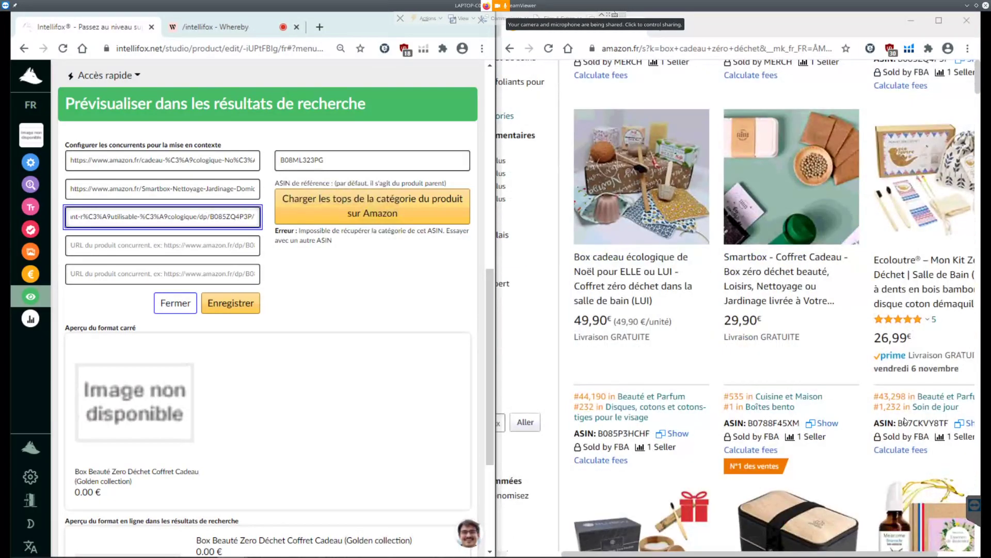
{"action": "scroll", "coordinate": [905, 420], "scroll_direction": "down", "scroll_amount": 3}
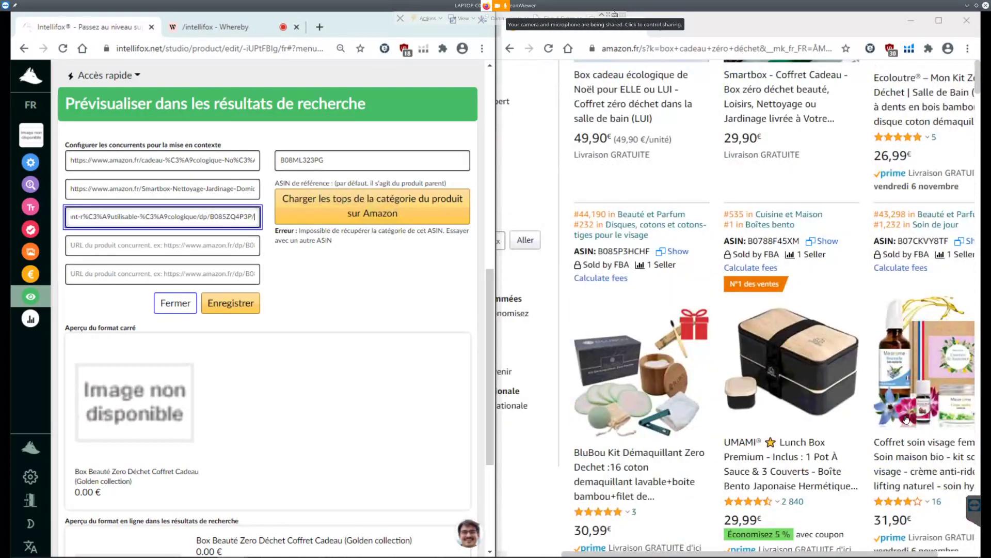
{"action": "left_click", "coordinate": [613, 459]}
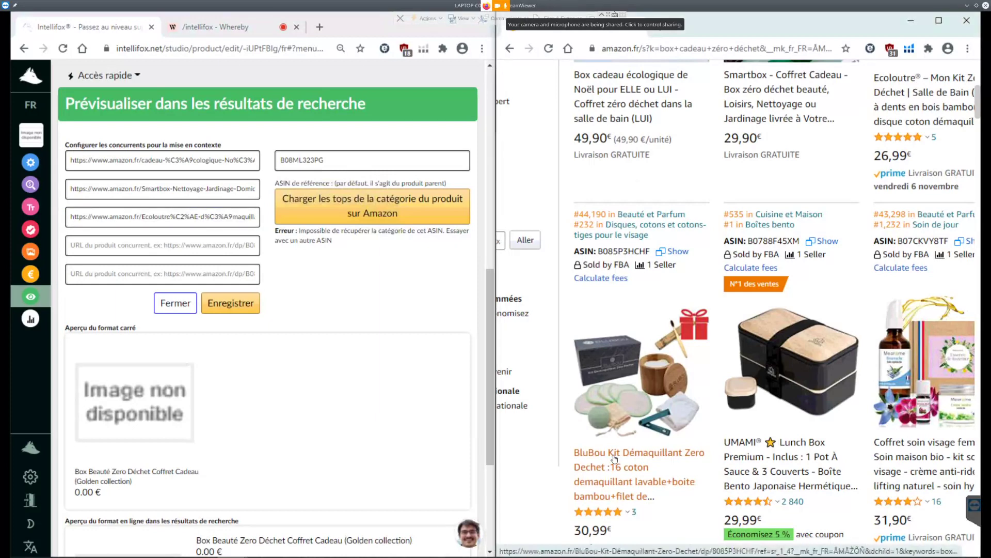
{"action": "right_click", "coordinate": [614, 459]}
{"action": "left_click", "coordinate": [656, 415]}
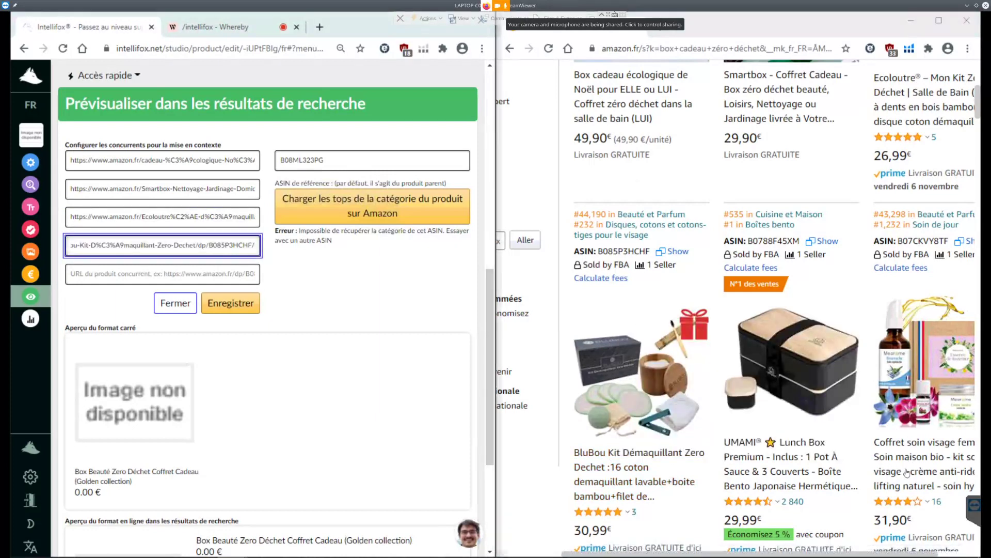
Step: Enter the link of the "Coffret soin visage femme" as the fifth competitor URL and save the competitor list
{"action": "mouse_move", "coordinate": [885, 548]}
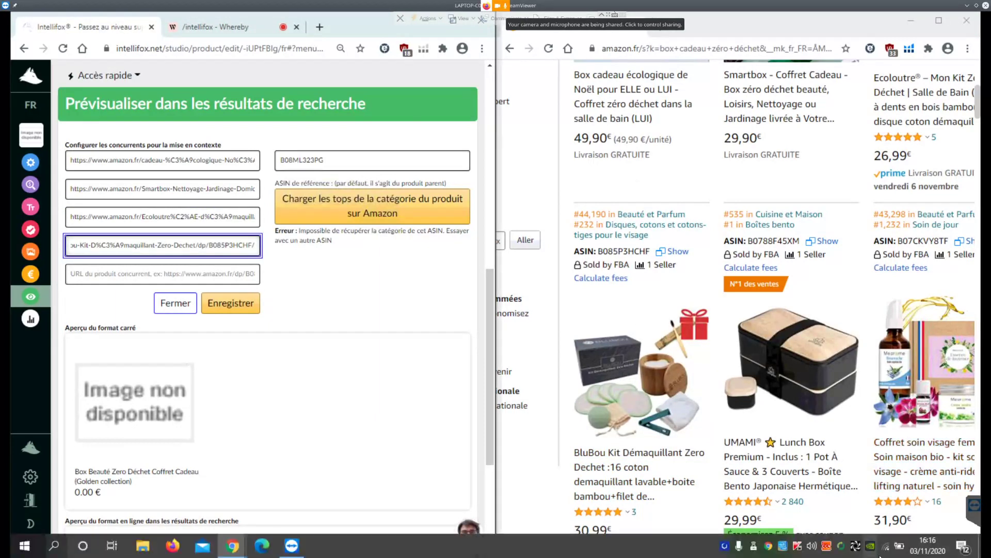
{"action": "left_click", "coordinate": [908, 461]}
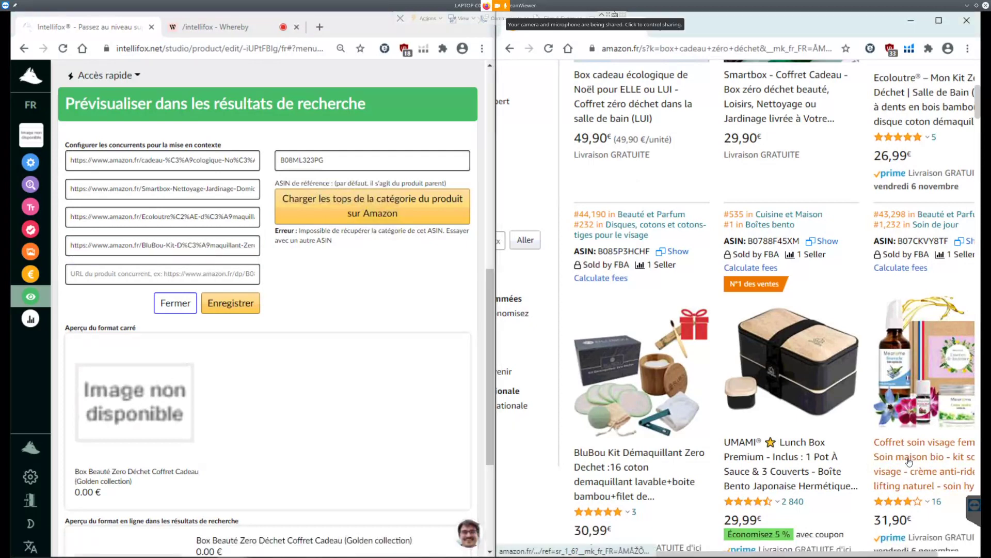
{"action": "right_click", "coordinate": [908, 461]}
{"action": "left_click", "coordinate": [785, 325]}
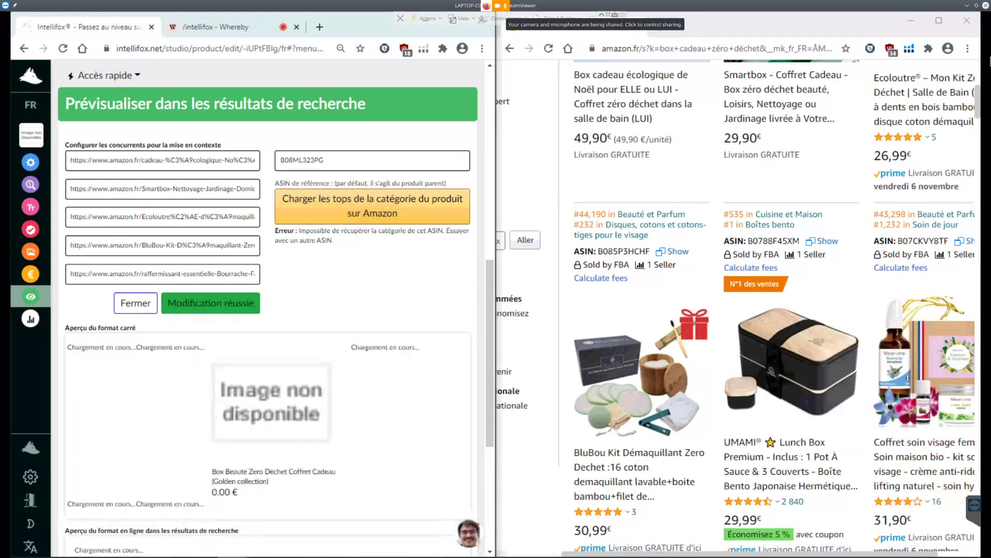
Step: Close the Amazon results window and maximize the Intellifox window
{"action": "left_click", "coordinate": [968, 22]}
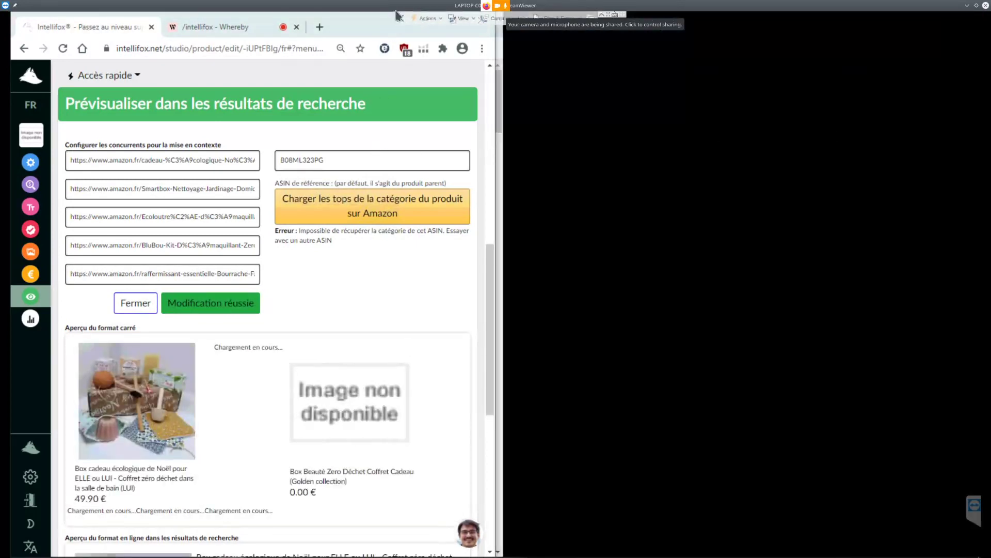
{"action": "left_click_drag", "start_coordinate": [363, 18], "coordinate": [391, 1]}
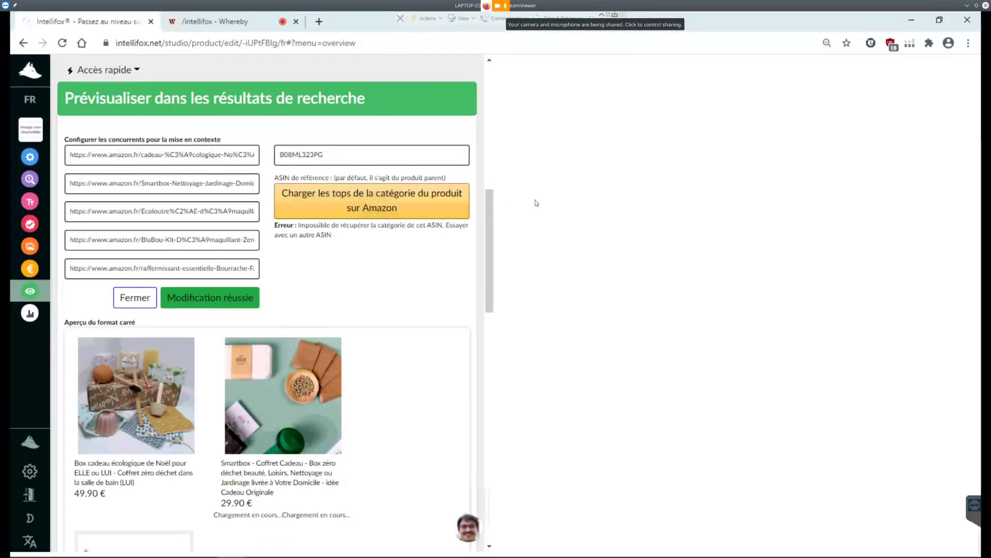
Step: Compare the beauty box's title, image and price with the five competitors in the square-format preview
{"action": "scroll", "coordinate": [522, 182], "scroll_direction": "down", "scroll_amount": 3}
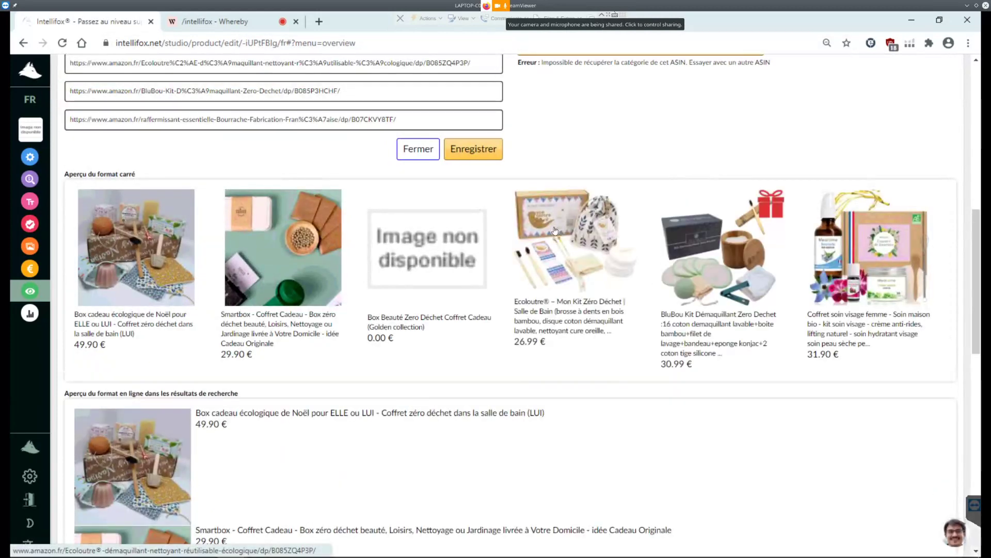
{"action": "scroll", "coordinate": [766, 255], "scroll_direction": "up", "scroll_amount": 2}
{"action": "key", "text": "ctrl+minus"}
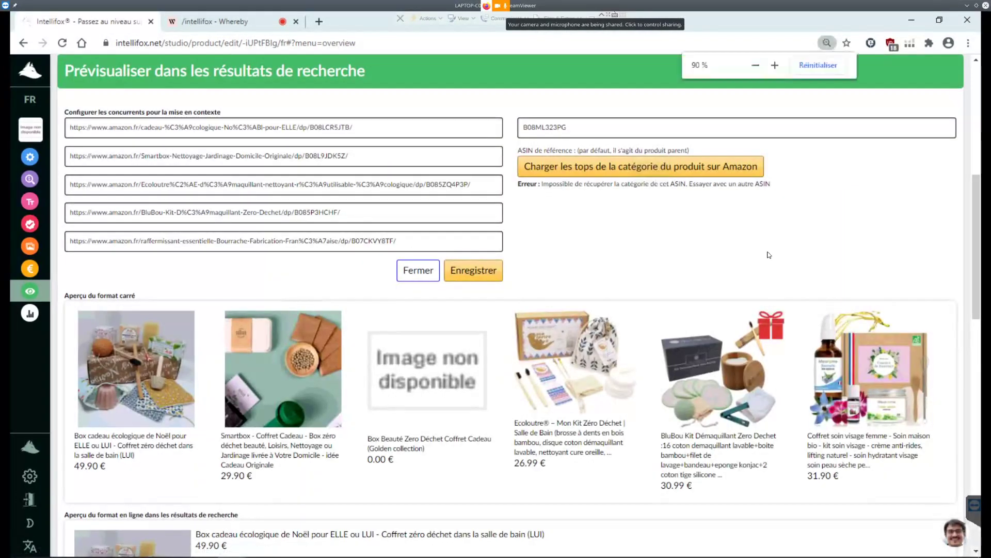
{"action": "key", "text": "ctrl+plus"}
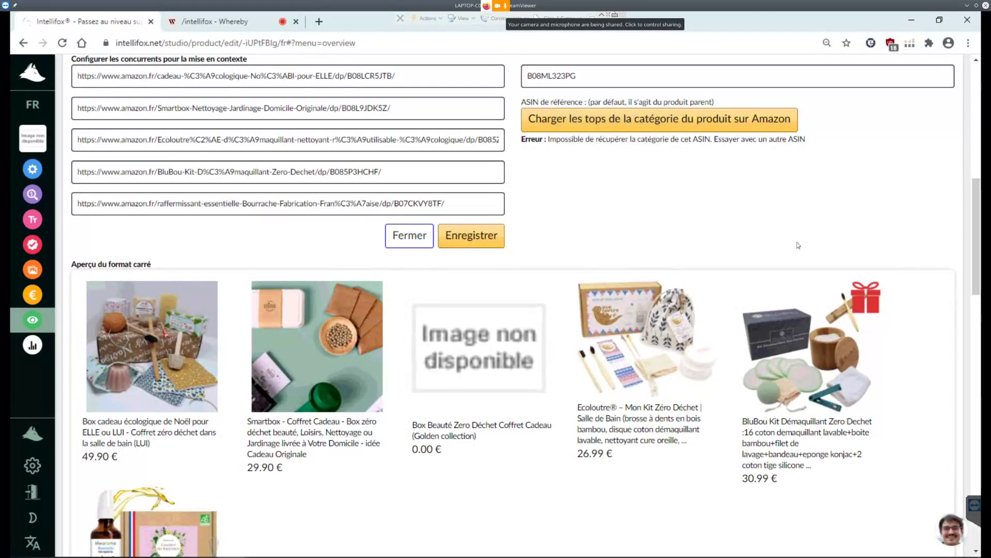
{"action": "scroll", "coordinate": [802, 241], "scroll_direction": "down", "scroll_amount": 1}
{"action": "scroll", "coordinate": [581, 393], "scroll_direction": "down", "scroll_amount": 2}
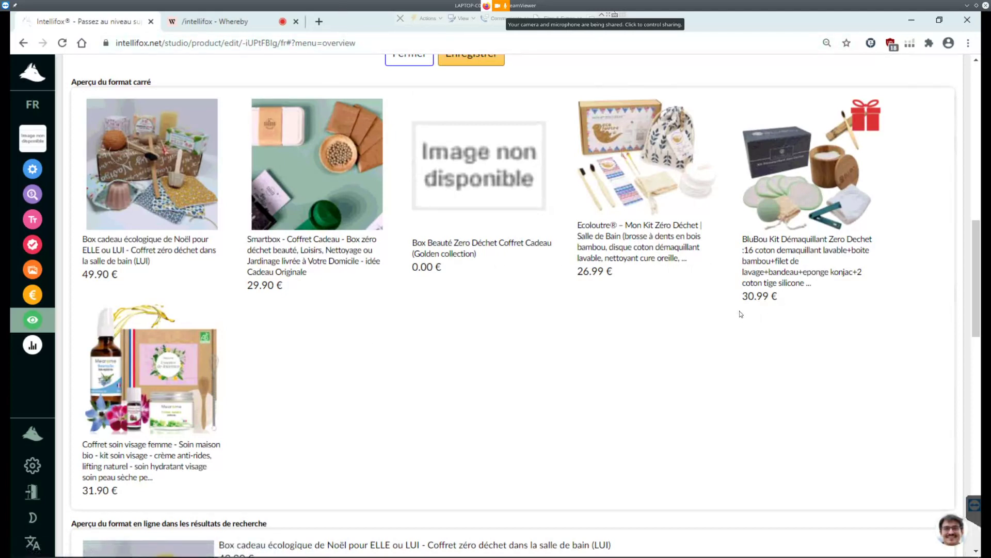
Step: Leave the search results preview and return to the product's keyword selection
{"action": "scroll", "coordinate": [144, 124], "scroll_direction": "up", "scroll_amount": 3}
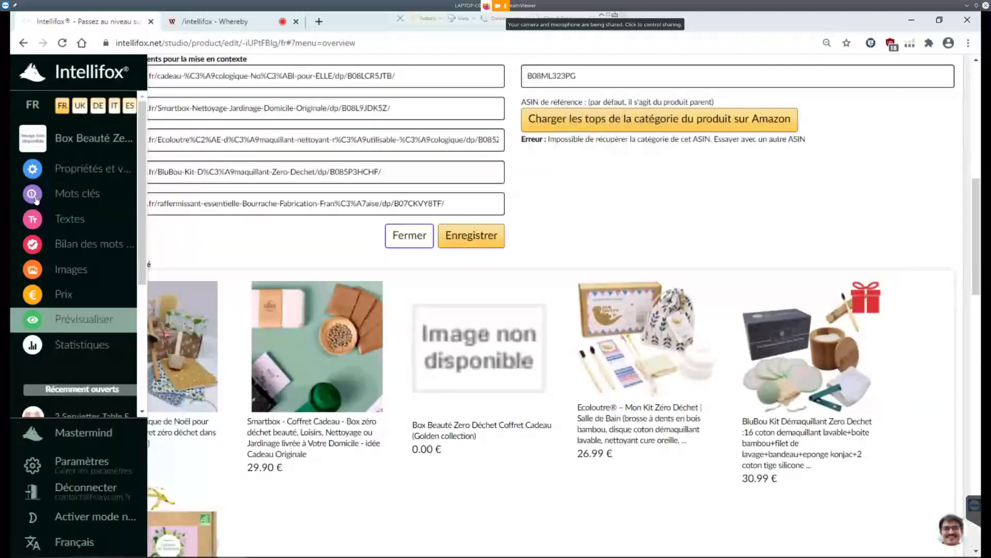
{"action": "left_click", "coordinate": [36, 200]}
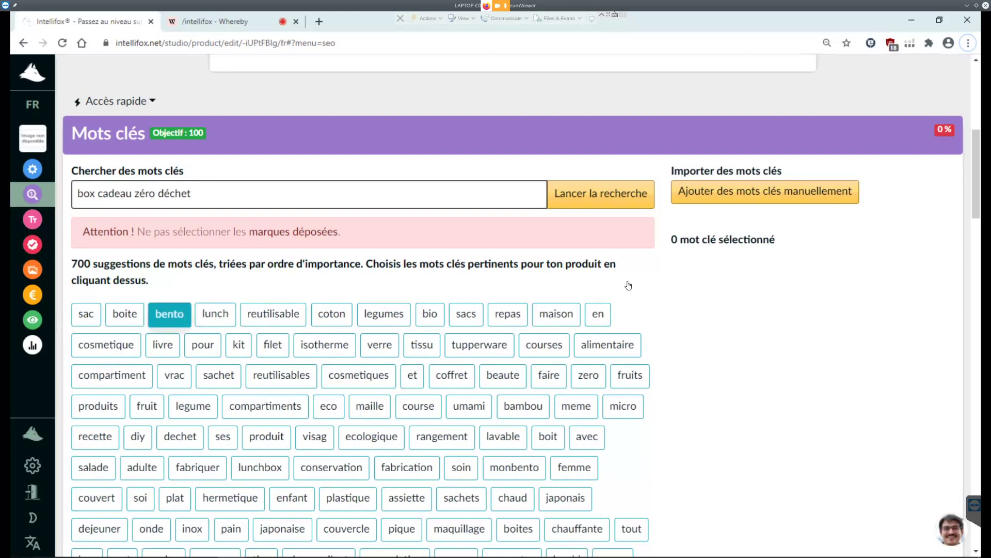
Step: Select the suggested keywords "reutilisable", "coton", "maison" and "cosmetique" for the product
{"action": "left_click", "coordinate": [273, 314]}
{"action": "key", "text": "Tab"}
{"action": "key", "text": "Return"}
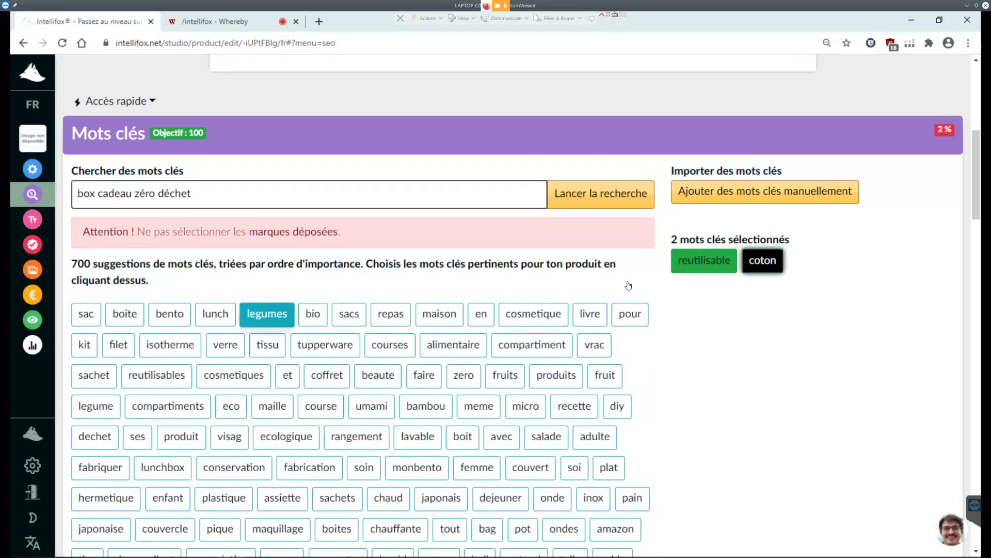
{"action": "key", "text": "Tab"}
{"action": "key", "text": "Tab"}
{"action": "key", "text": "Tab"}
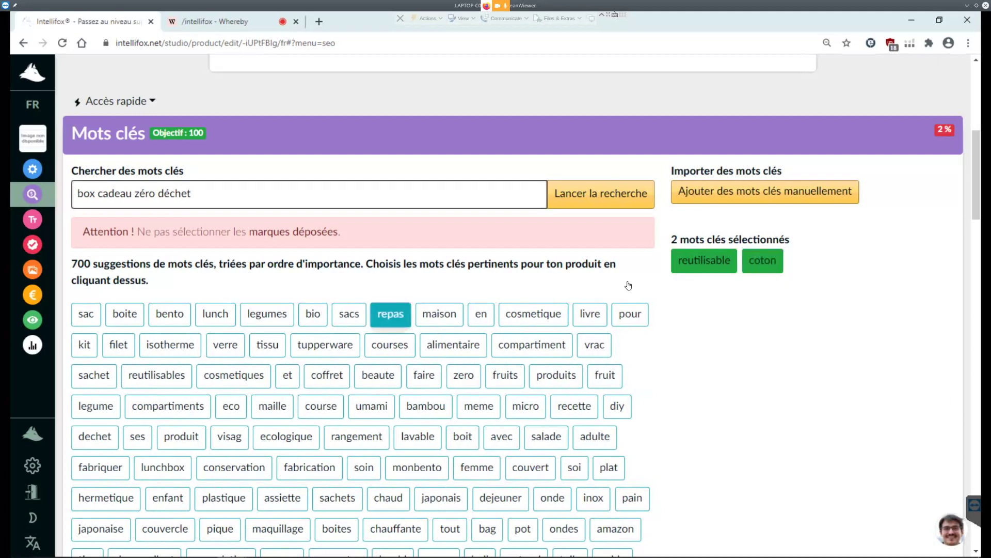
{"action": "key", "text": "Tab"}
{"action": "key", "text": "Return"}
{"action": "key", "text": "Return"}
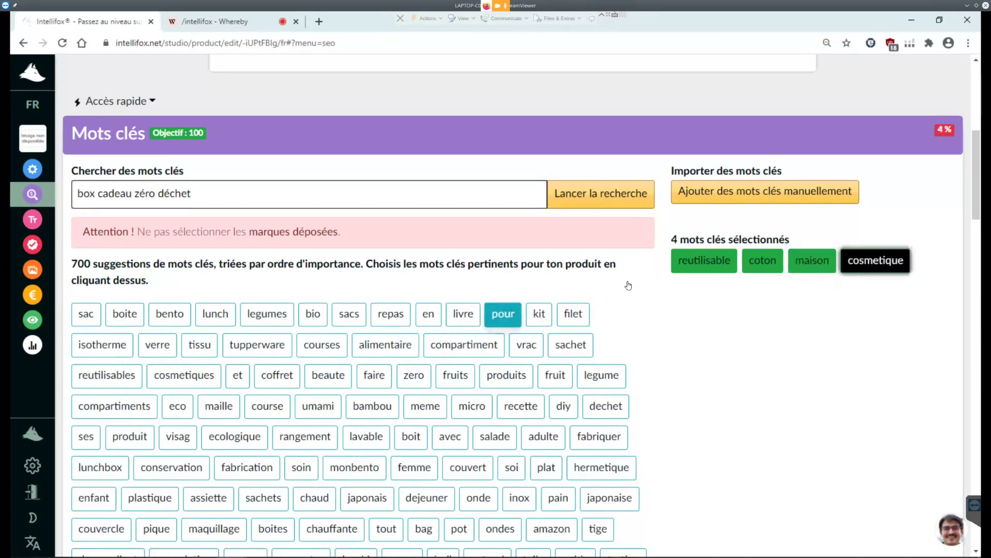
Step: Add the linking words "pour" and "en" to the selected keywords
{"action": "key", "text": "Return"}
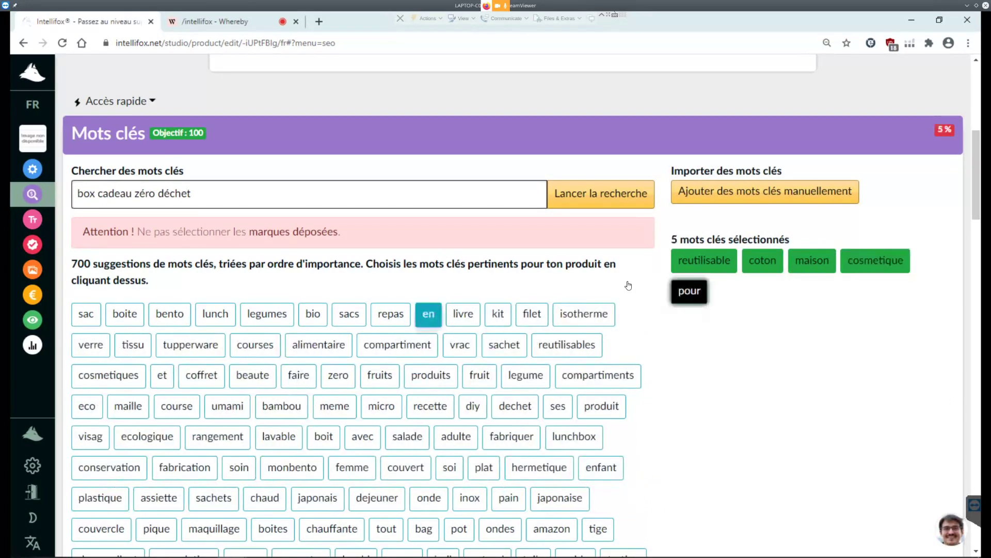
{"action": "key", "text": "Return"}
{"action": "key", "text": "Tab"}
{"action": "key", "text": "Tab"}
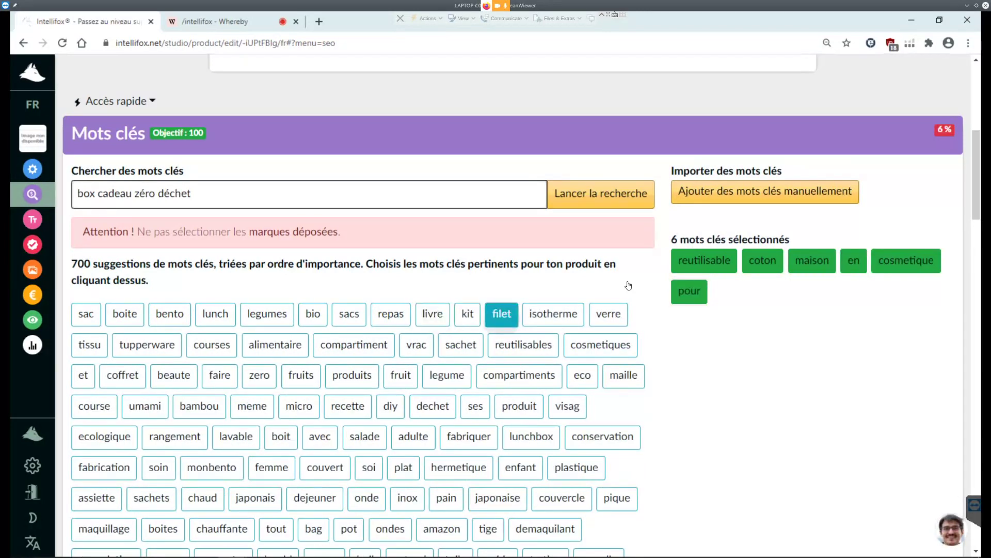
Step: Skip the kitchen-related suggestions and add "tissu" to the selected keywords
{"action": "key", "text": "shift+Tab"}
{"action": "key", "text": "Tab"}
{"action": "key", "text": "Tab"}
{"action": "key", "text": "Tab"}
{"action": "key", "text": "Tab"}
{"action": "key", "text": "Tab"}
{"action": "key", "text": "Return"}
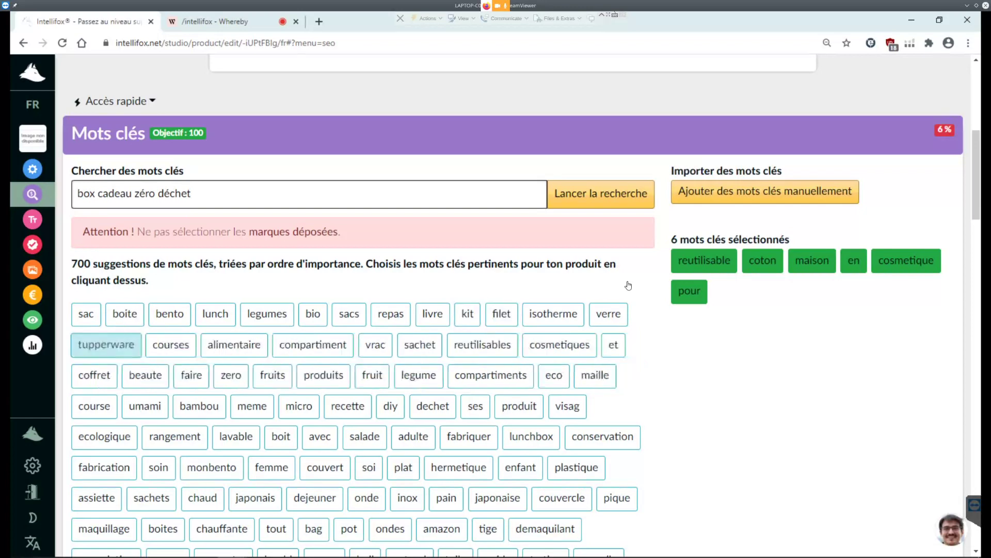
{"action": "key", "text": "Tab"}
{"action": "key", "text": "Tab"}
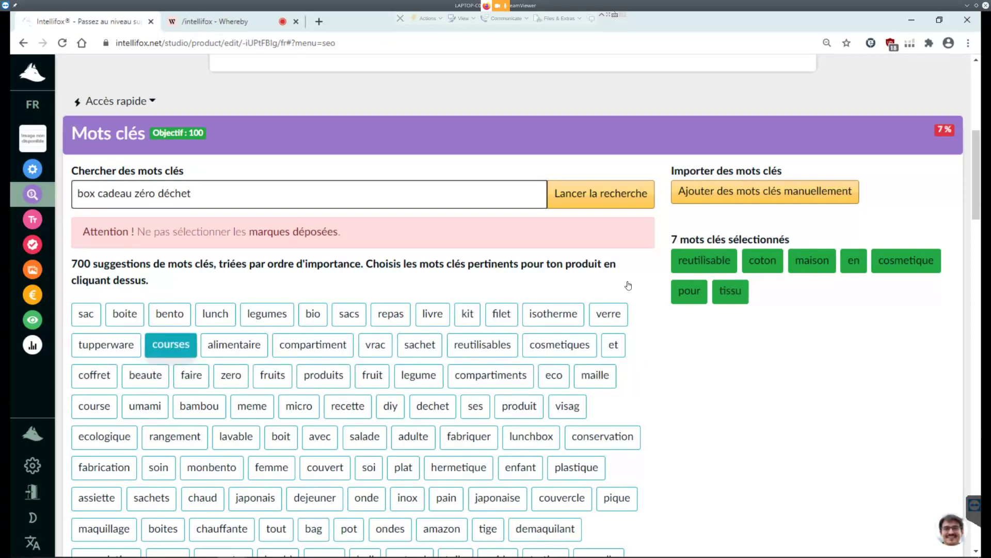
Step: Go back to the skipped suggestion "kit" and add it to the selected keywords
{"action": "key", "text": "shift+Tab"}
{"action": "key", "text": "shift+Tab"}
{"action": "key", "text": "shift+Tab"}
{"action": "key", "text": "shift+Tab"}
{"action": "key", "text": "shift+Tab"}
{"action": "key", "text": "shift+Tab"}
{"action": "key", "text": "Return"}
Step: Add "vrac" and "reutilisables" to the selected keywords, passing over the food-related suggestions and "sachet"
{"action": "key", "text": "Tab"}
{"action": "key", "text": "Tab"}
{"action": "key", "text": "Tab"}
{"action": "key", "text": "Tab"}
{"action": "key", "text": "Tab"}
{"action": "key", "text": "Tab"}
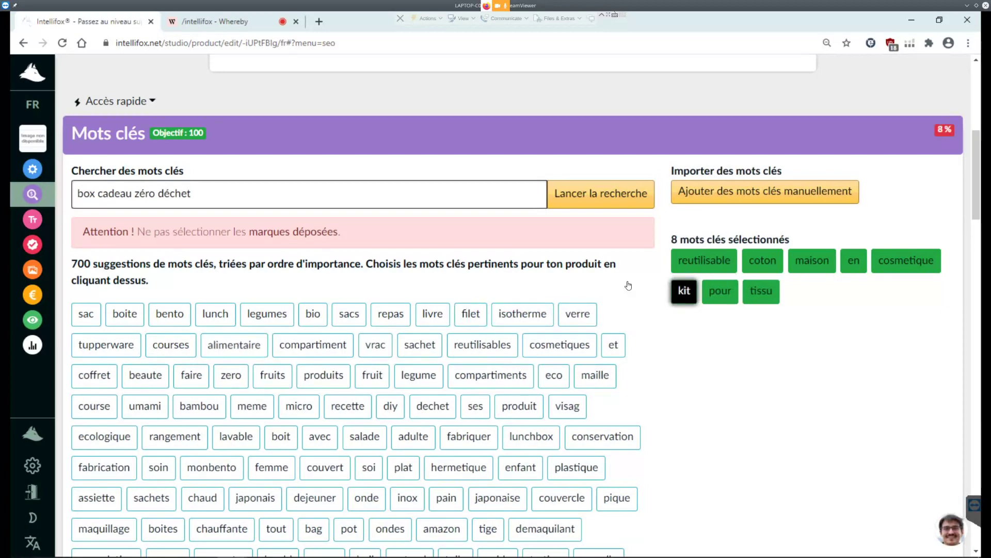
{"action": "key", "text": "Tab"}
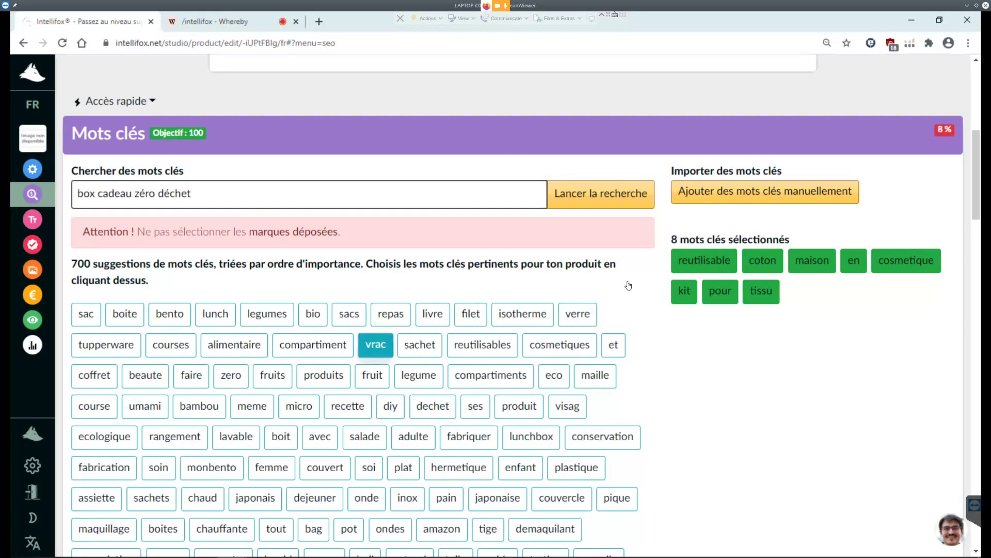
{"action": "key", "text": "Return"}
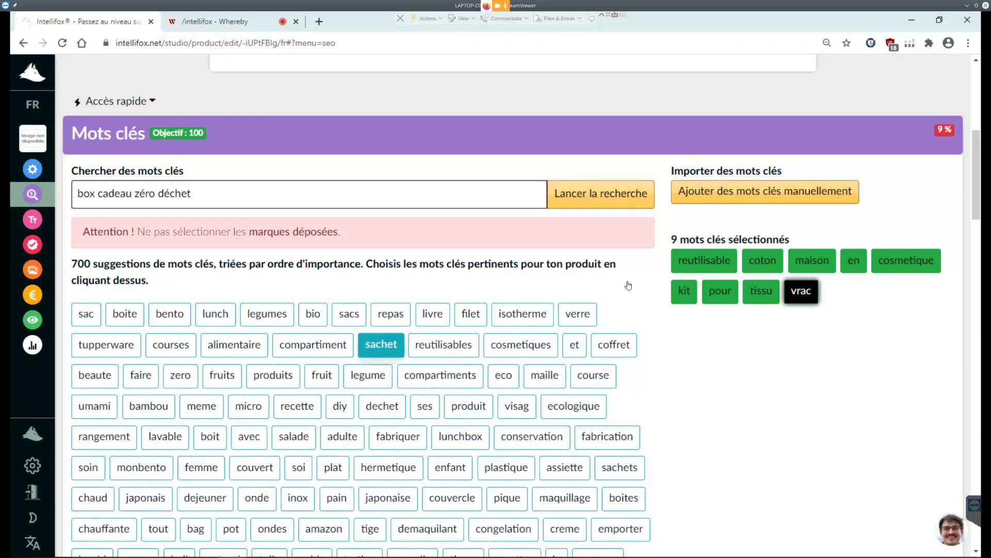
{"action": "key", "text": "Tab"}
{"action": "key", "text": "Return"}
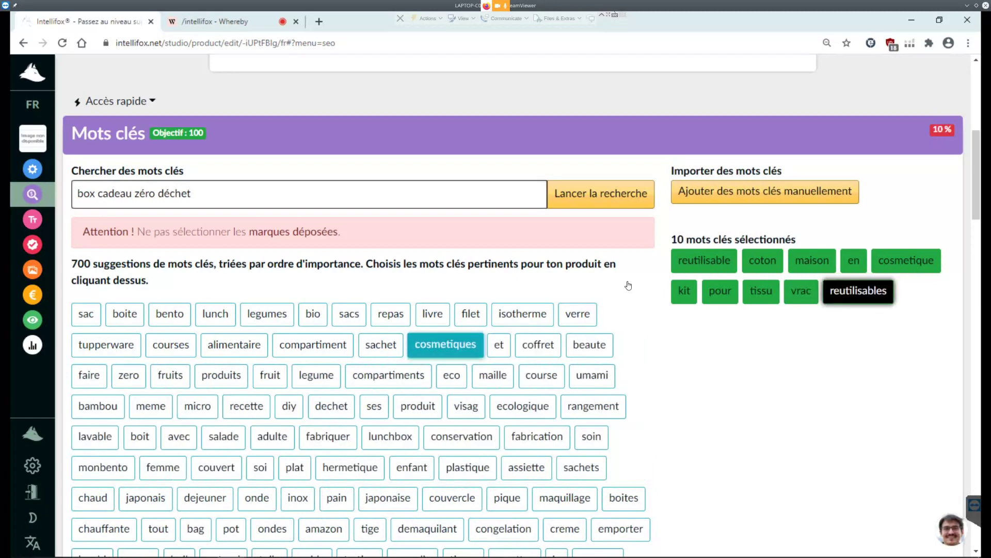
Step: Add the suggestions "cosmetiques", "et", "coffret", "beaute", "faire" and "zero" to the selected keywords
{"action": "key", "text": "Return"}
{"action": "key", "text": "Tab"}
{"action": "key", "text": "shift+Tab"}
{"action": "key", "text": "Return"}
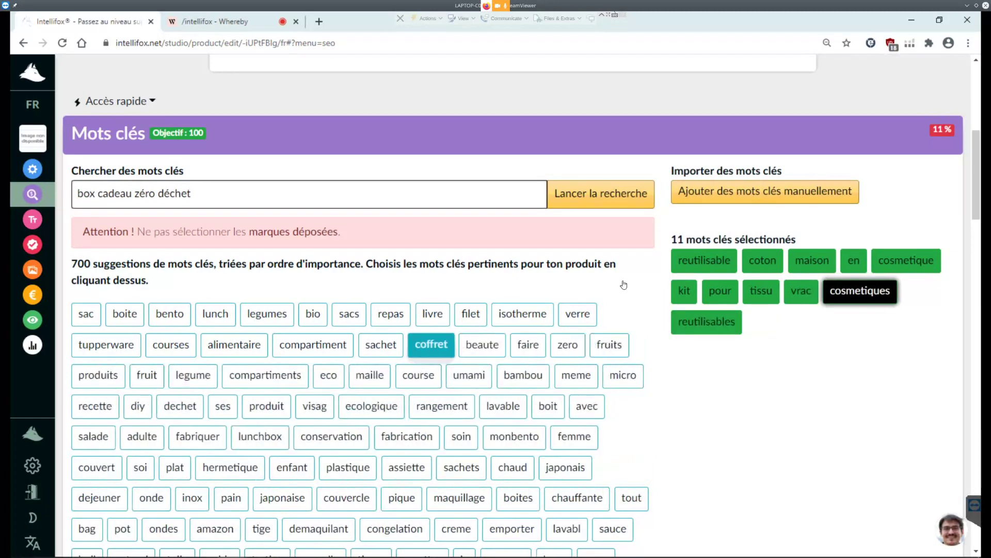
{"action": "key", "text": "Return"}
{"action": "key", "text": "Return"}
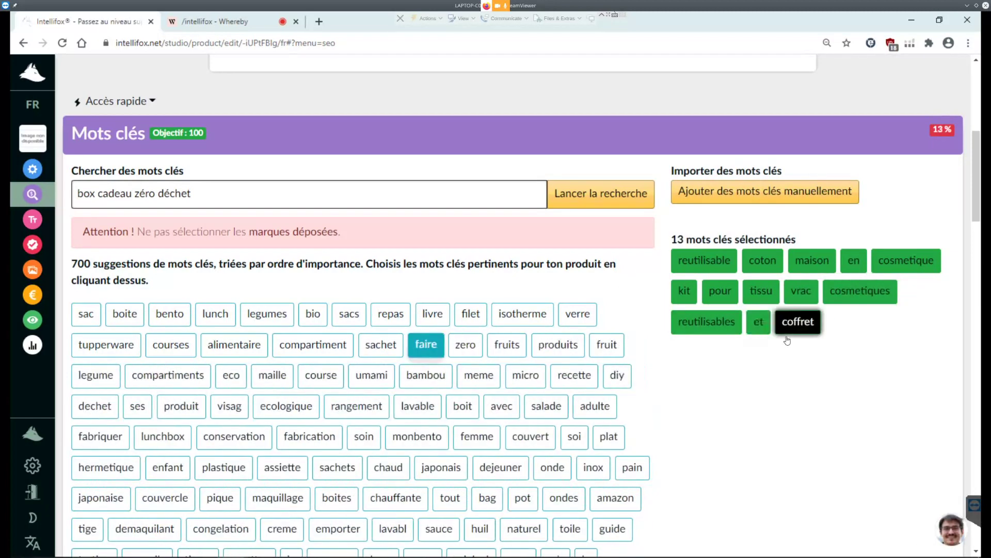
{"action": "key", "text": "Return"}
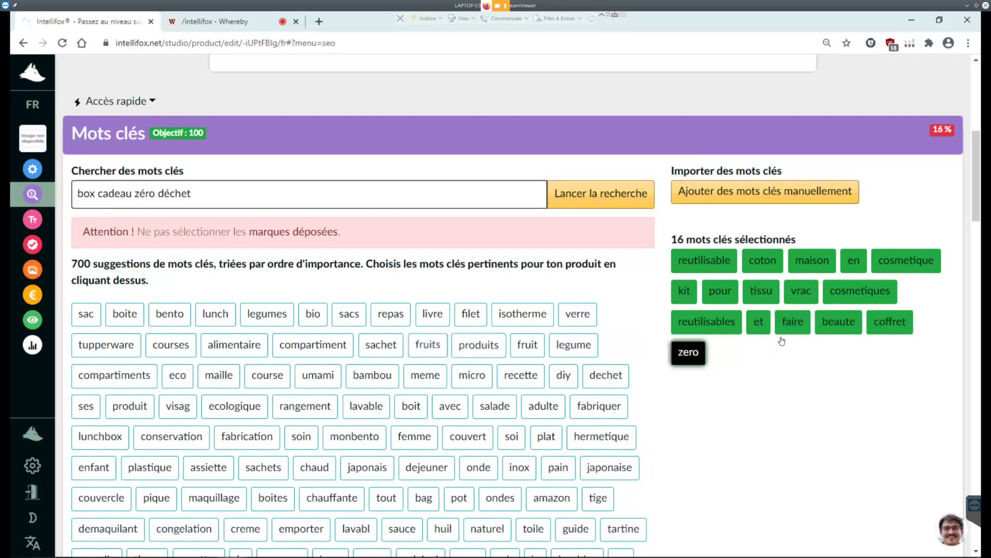
Step: Add "produits" and "eco" to the selected keywords, skipping the fruit and vegetable suggestions
{"action": "key", "text": "Tab"}
{"action": "key", "text": "Return"}
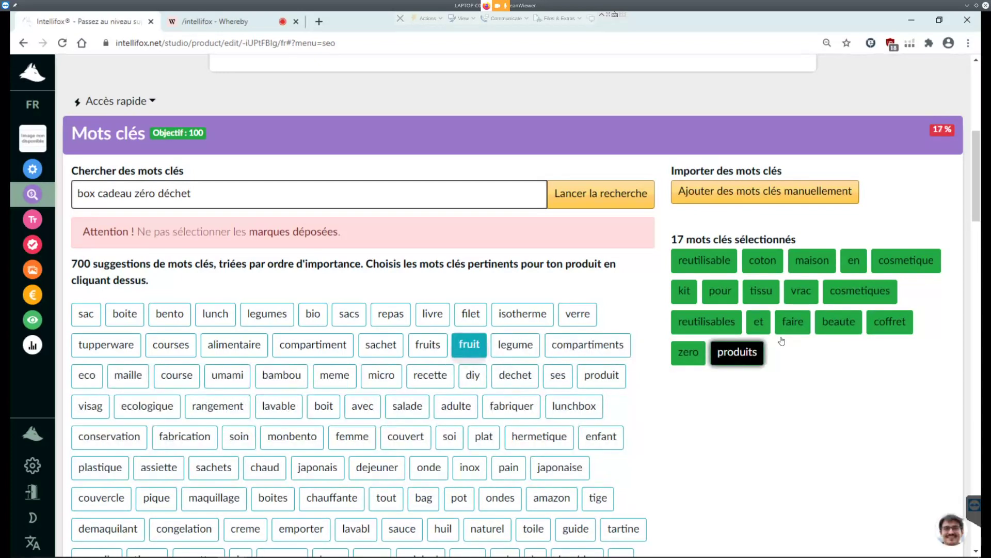
{"action": "key", "text": "Tab"}
{"action": "key", "text": "Tab"}
{"action": "key", "text": "Tab"}
{"action": "key", "text": "Return"}
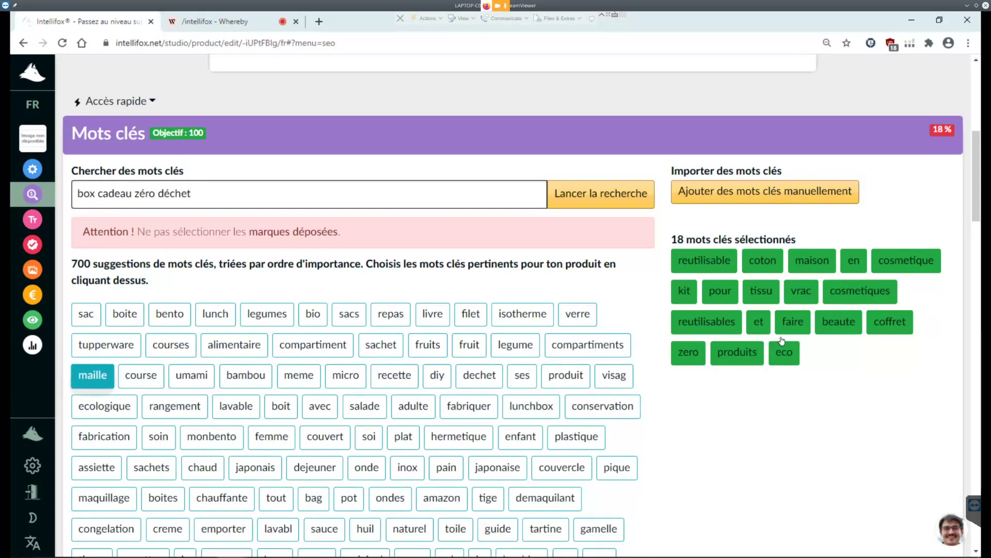
{"action": "key", "text": "Tab"}
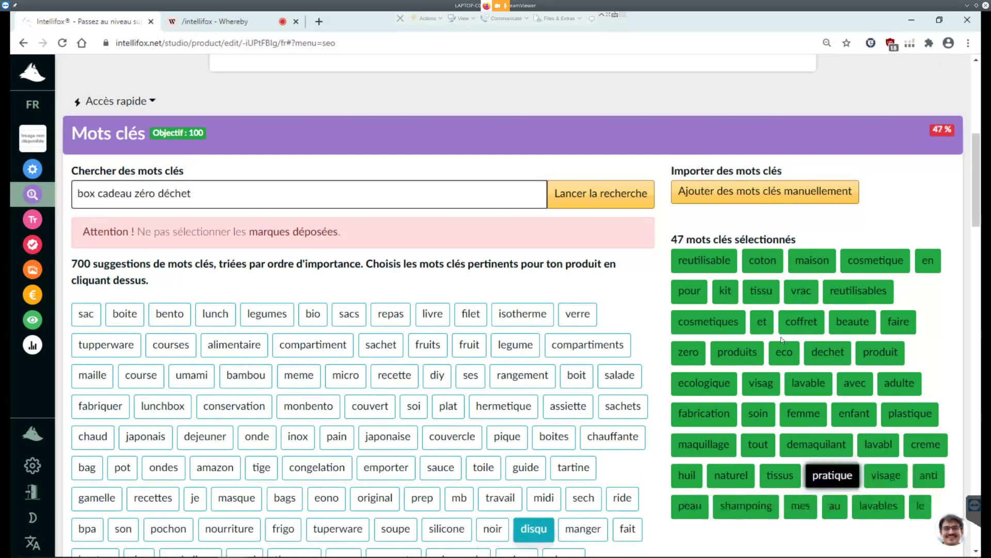
Step: Select the suggested keywords "silicone", "fait", "des" and "emballage"
{"action": "scroll", "coordinate": [782, 340], "scroll_direction": "down", "scroll_amount": 1}
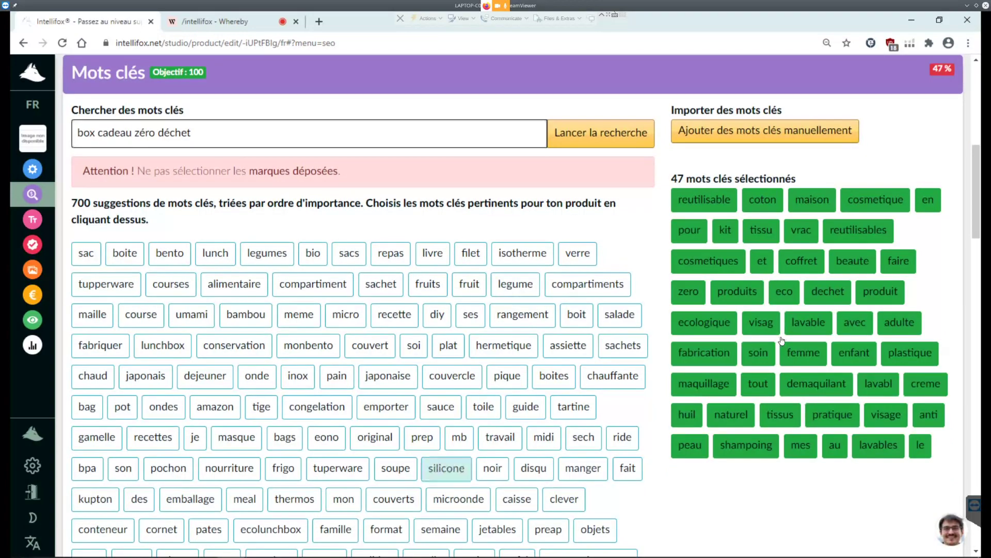
{"action": "left_click", "coordinate": [441, 469]}
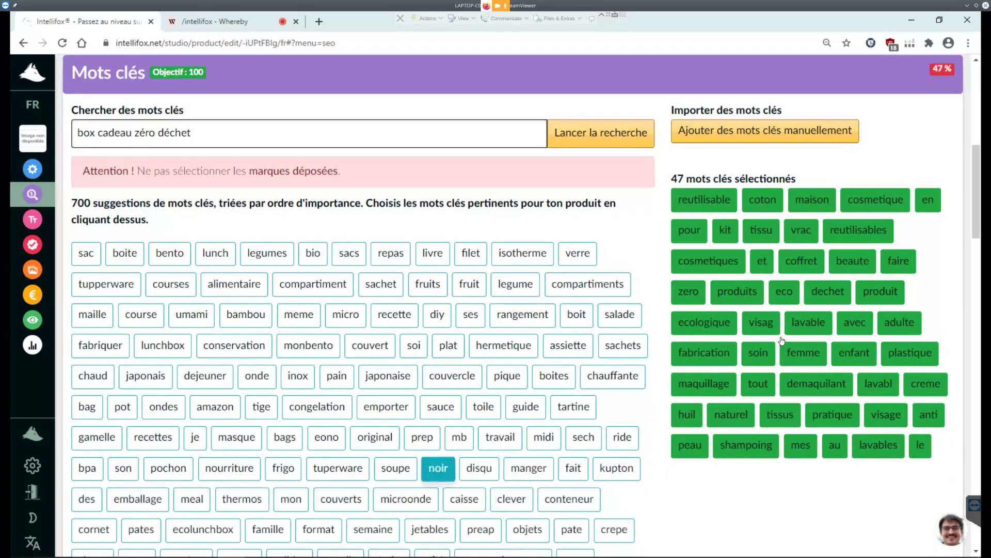
{"action": "left_click", "coordinate": [572, 468]}
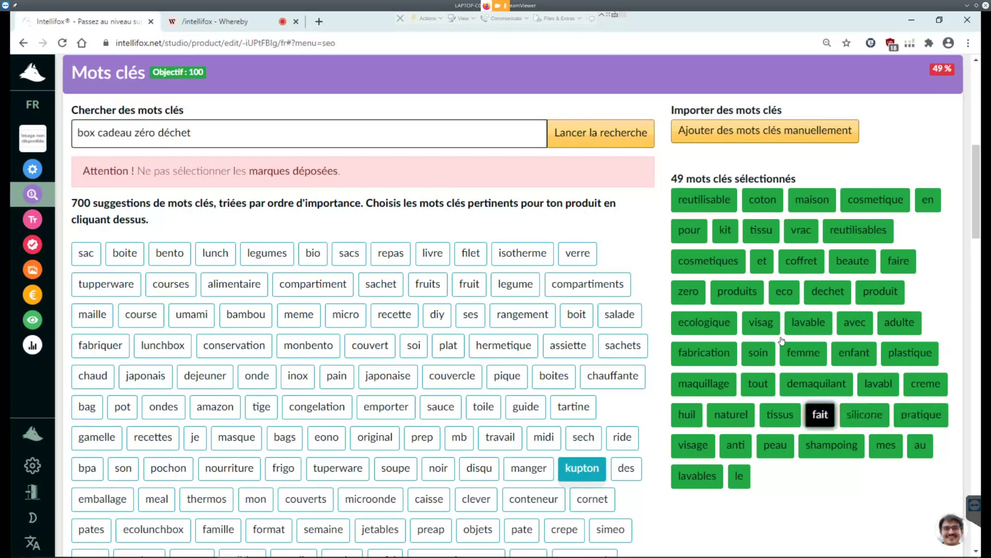
{"action": "left_click", "coordinate": [626, 468]}
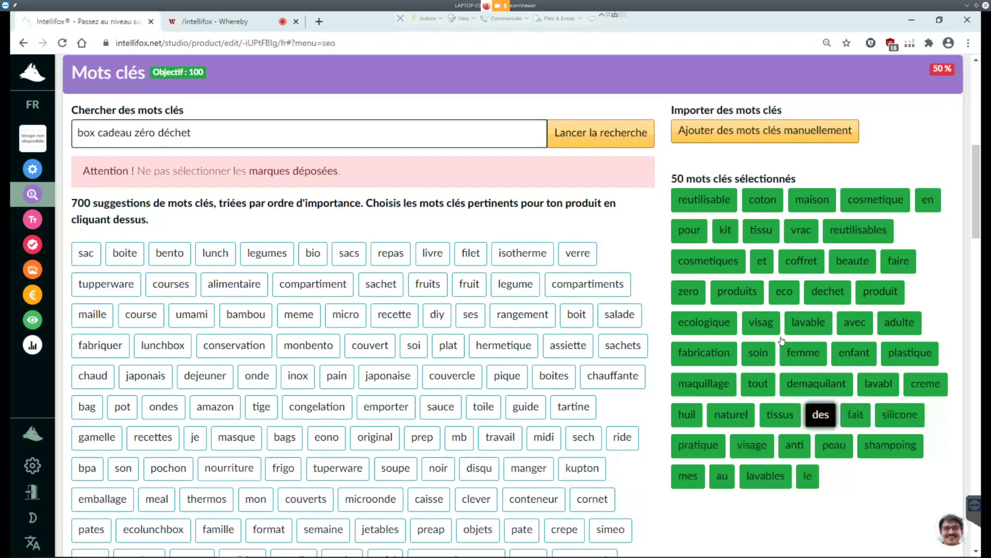
{"action": "left_click", "coordinate": [102, 498]}
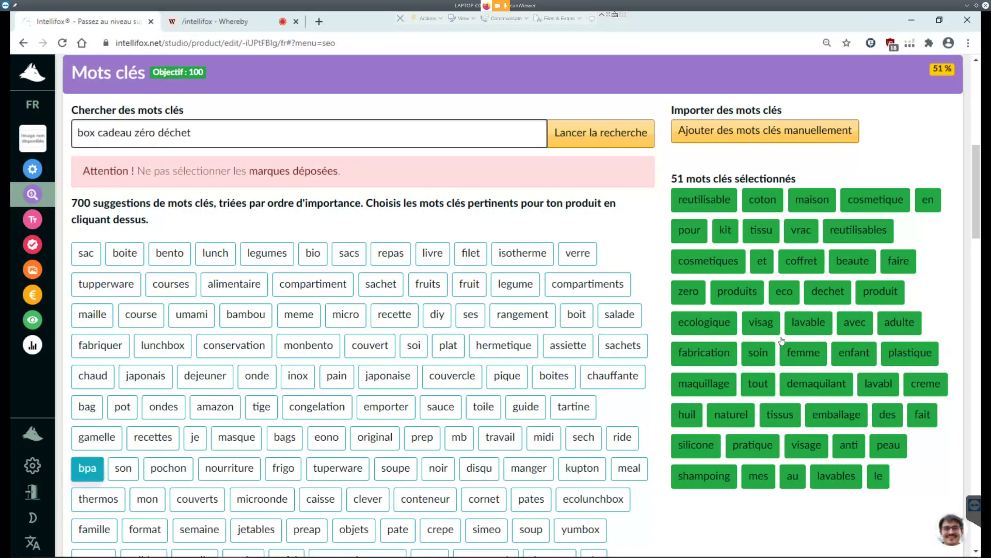
Step: Add "bpa", "disqu", "mon", "famille", "format" and "jetables" to the selected keywords
{"action": "left_click", "coordinate": [87, 468]}
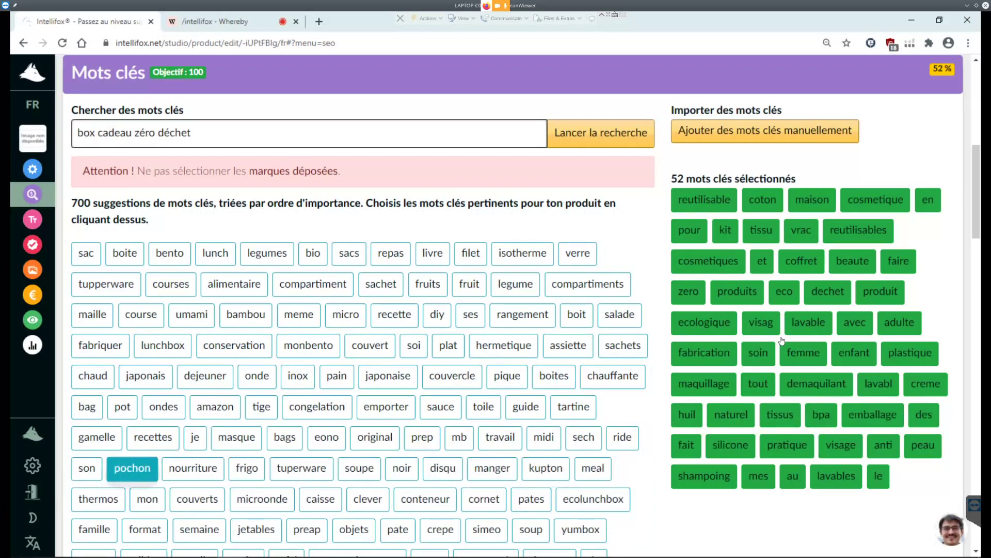
{"action": "left_click", "coordinate": [443, 467]}
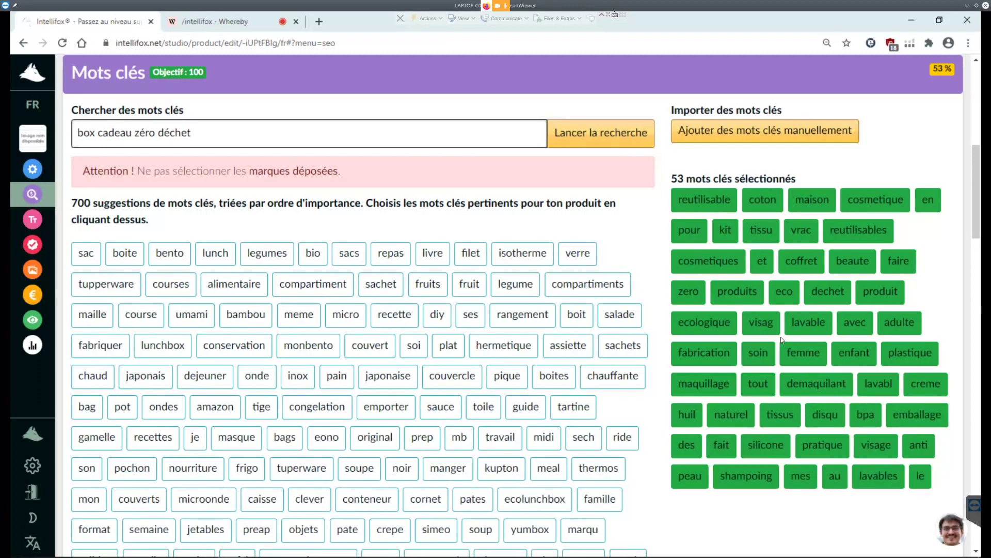
{"action": "left_click", "coordinate": [89, 498]}
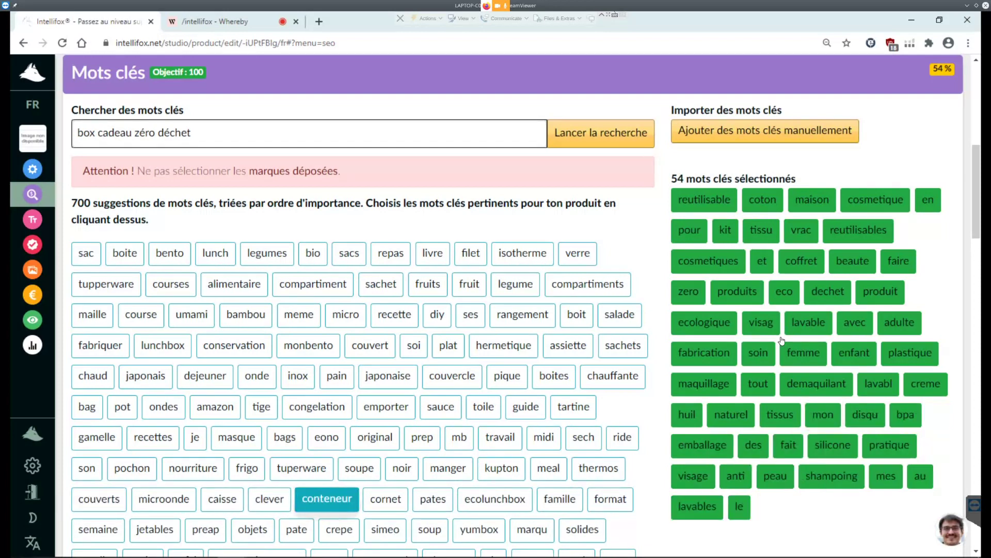
{"action": "left_click", "coordinate": [560, 499]}
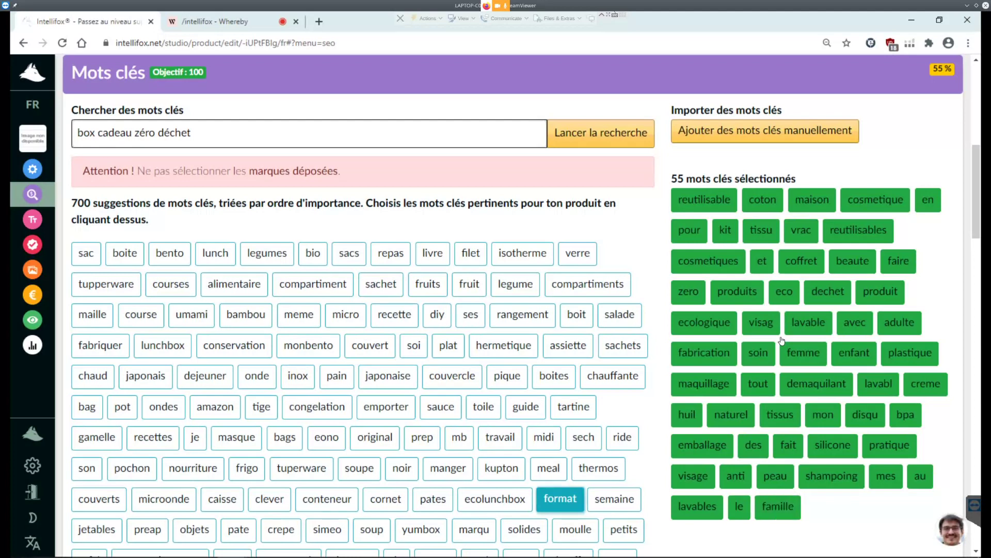
{"action": "left_click", "coordinate": [559, 498]}
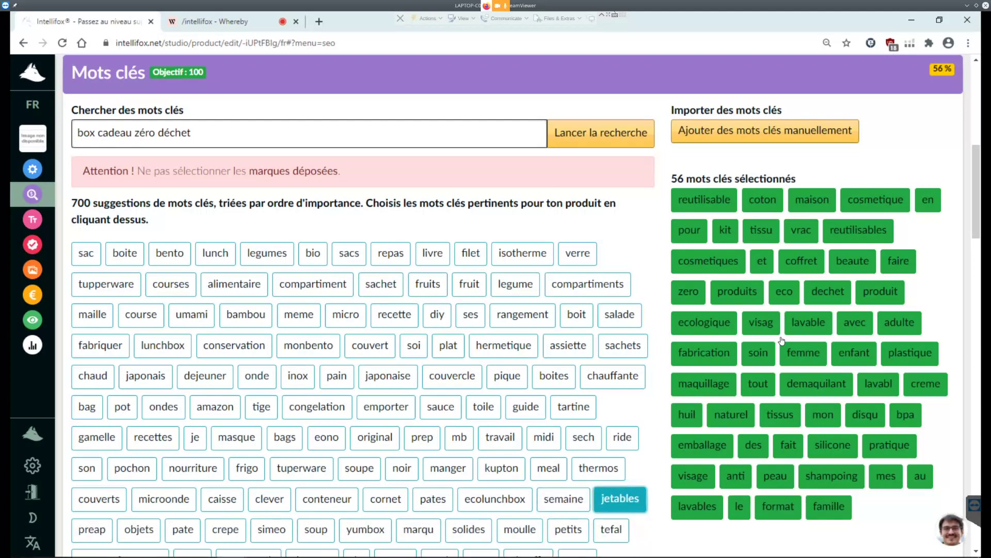
{"action": "left_click", "coordinate": [620, 498]}
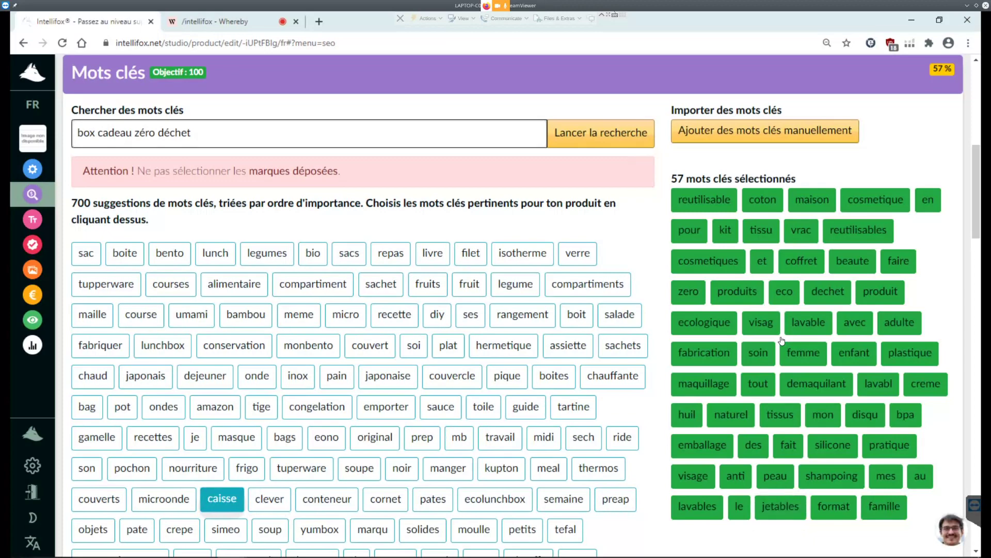
Step: Check the remaining suggestions, then change the keyword search phrase to "box soin cheveux"
{"action": "scroll", "coordinate": [783, 341], "scroll_direction": "down", "scroll_amount": 1}
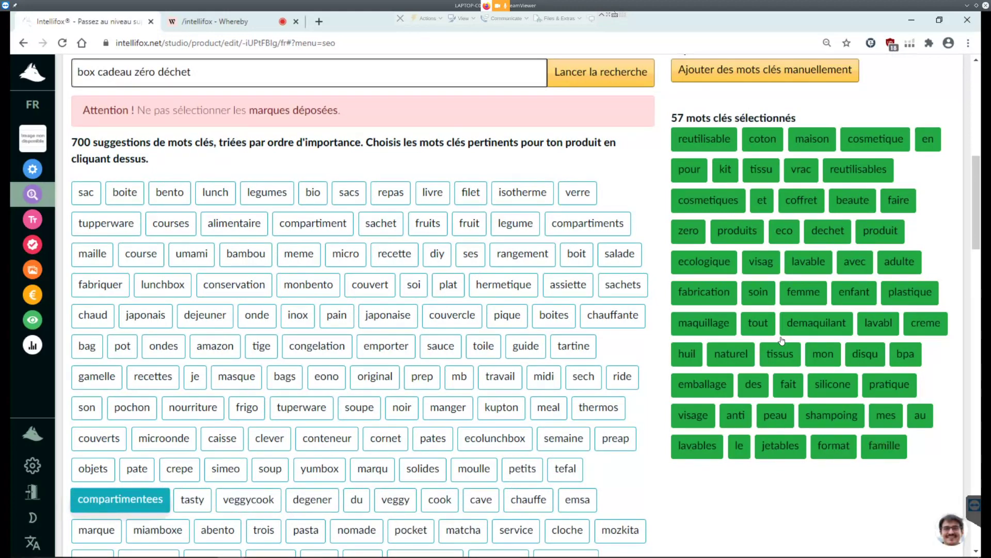
{"action": "scroll", "coordinate": [781, 340], "scroll_direction": "down", "scroll_amount": 1}
{"action": "scroll", "coordinate": [782, 341], "scroll_direction": "up", "scroll_amount": 1}
{"action": "scroll", "coordinate": [781, 341], "scroll_direction": "down", "scroll_amount": 1}
{"action": "scroll", "coordinate": [782, 341], "scroll_direction": "down", "scroll_amount": 1}
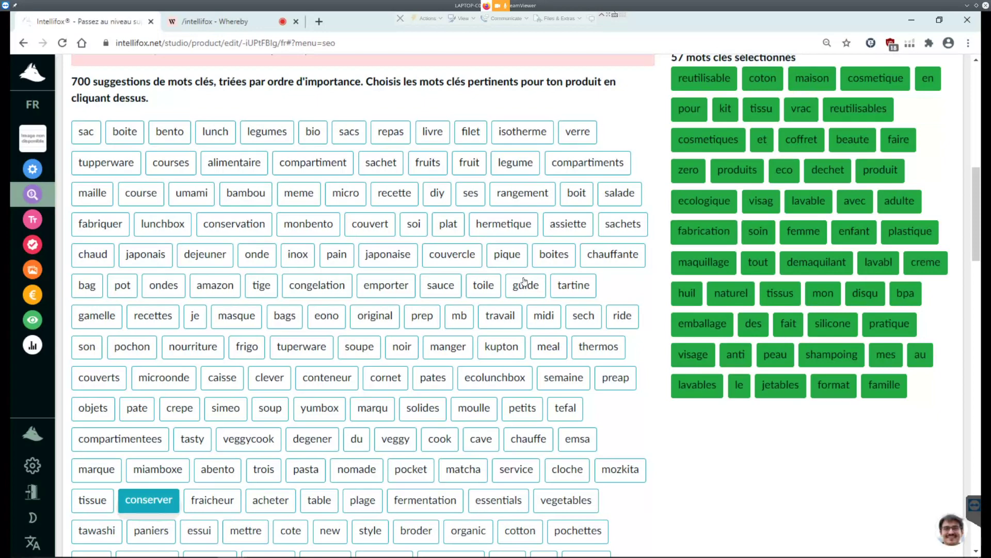
{"action": "scroll", "coordinate": [696, 237], "scroll_direction": "up", "scroll_amount": 5}
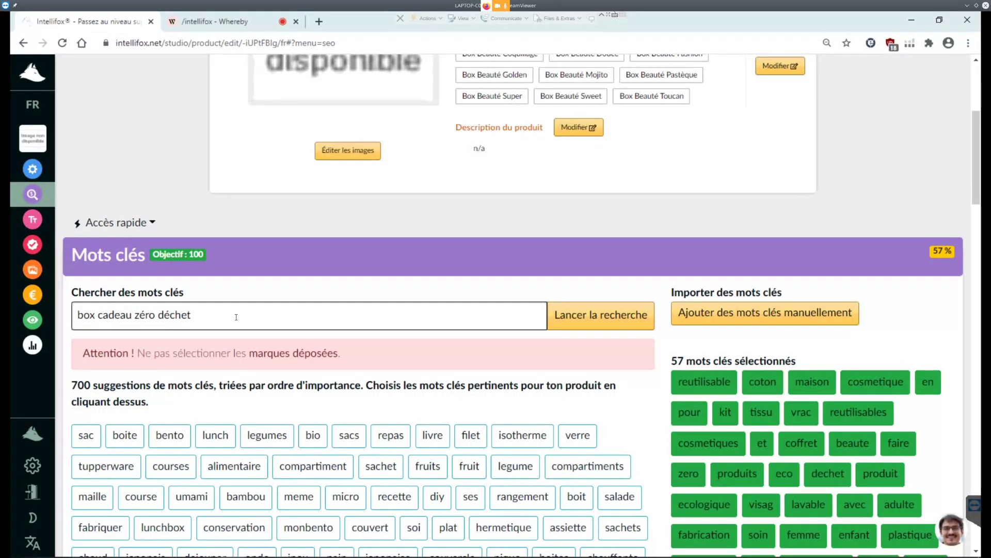
{"action": "left_click_drag", "start_coordinate": [191, 319], "coordinate": [98, 324]}
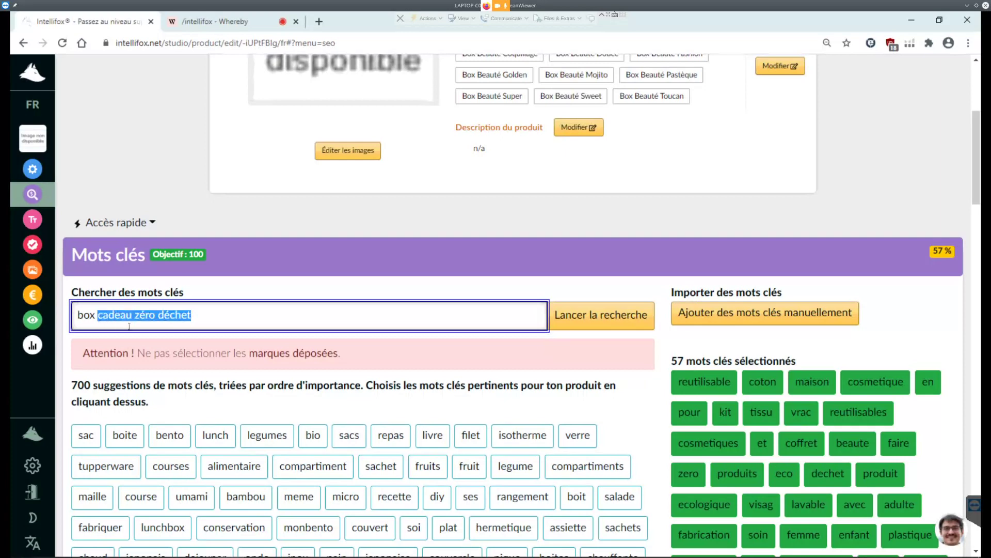
{"action": "scroll", "coordinate": [190, 304], "scroll_direction": "down", "scroll_amount": 1}
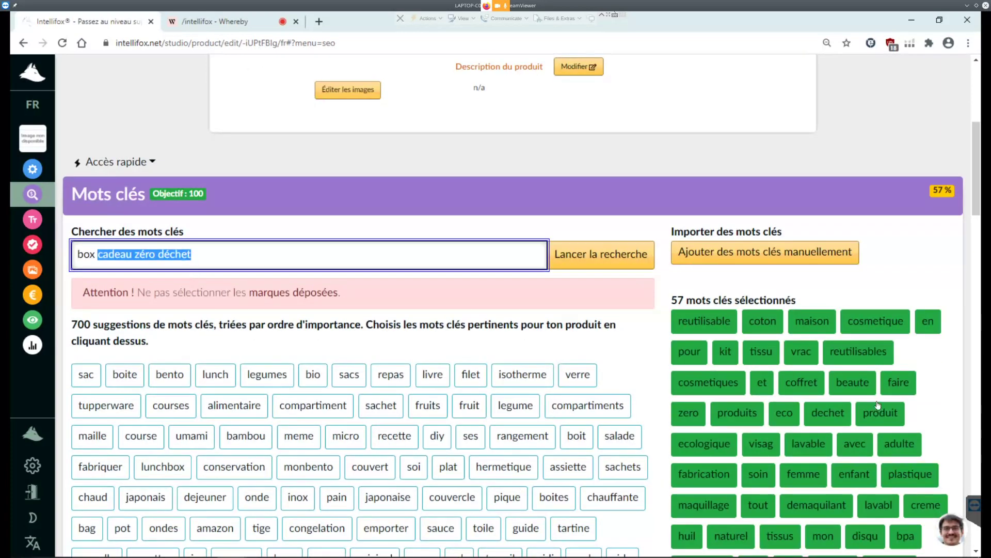
{"action": "type", "text": "soin cheveux"}
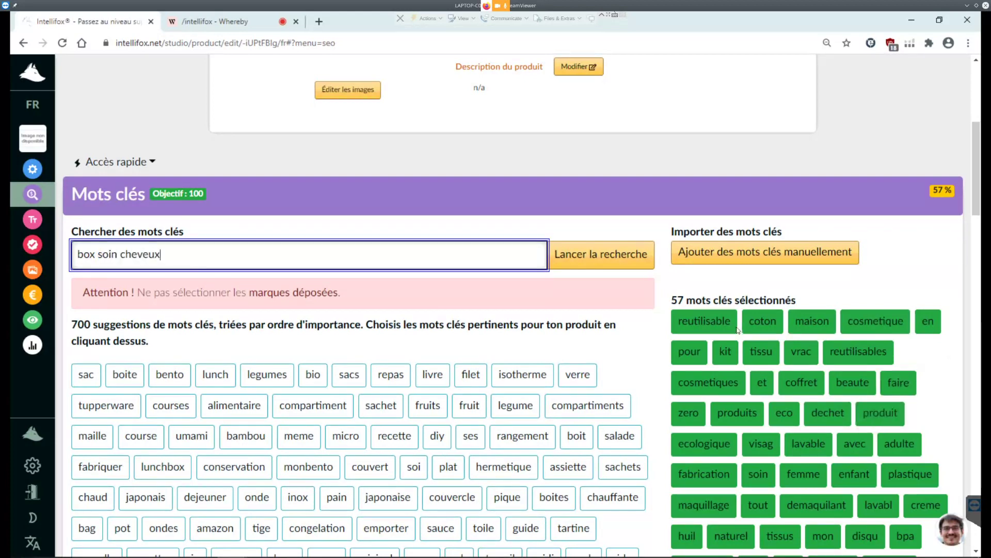
{"action": "scroll", "coordinate": [898, 369], "scroll_direction": "down", "scroll_amount": 1}
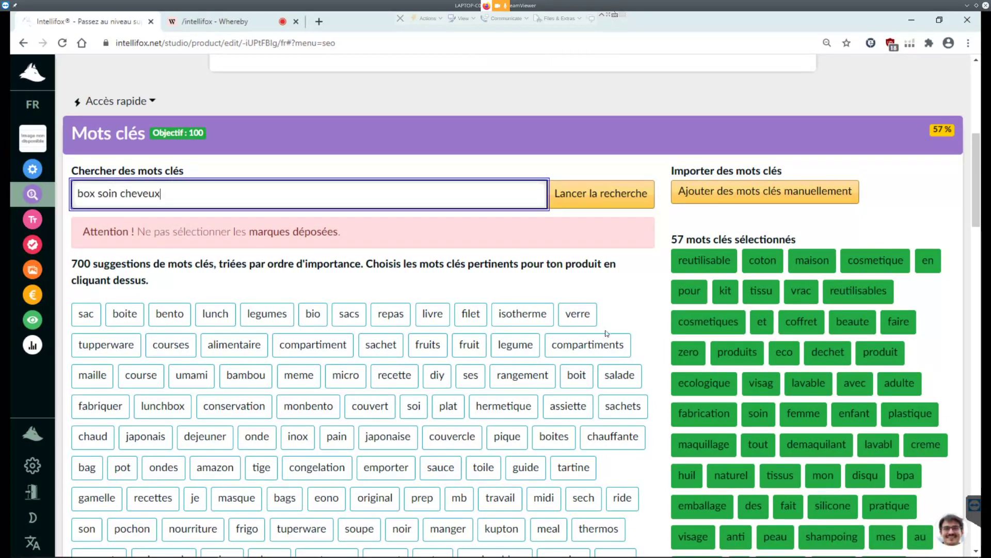
Step: Run the keyword search for "box soin cheveux" and select "barbe", "homme", "karite", "ricin" and "beurre"
{"action": "left_click", "coordinate": [601, 194]}
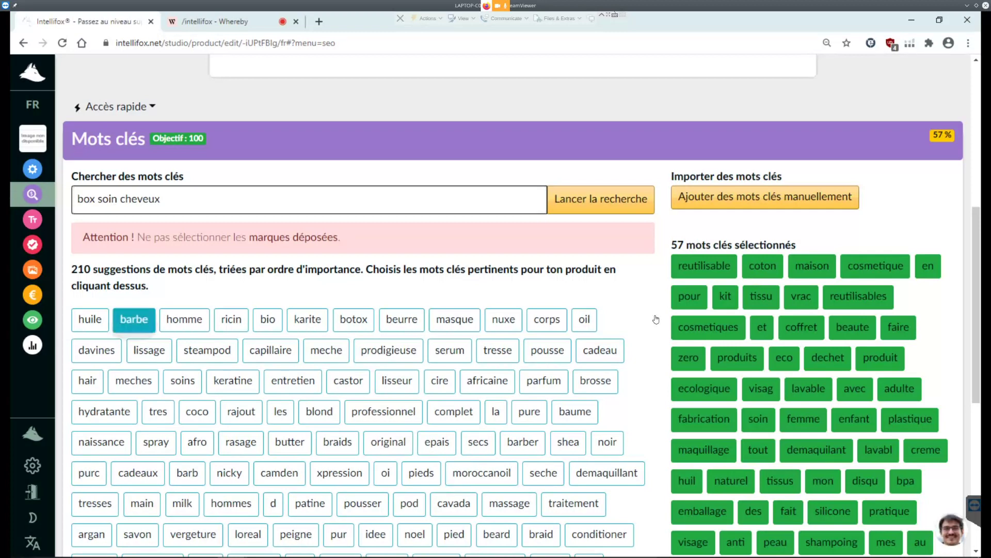
{"action": "left_click", "coordinate": [132, 320]}
{"action": "left_click", "coordinate": [132, 320]}
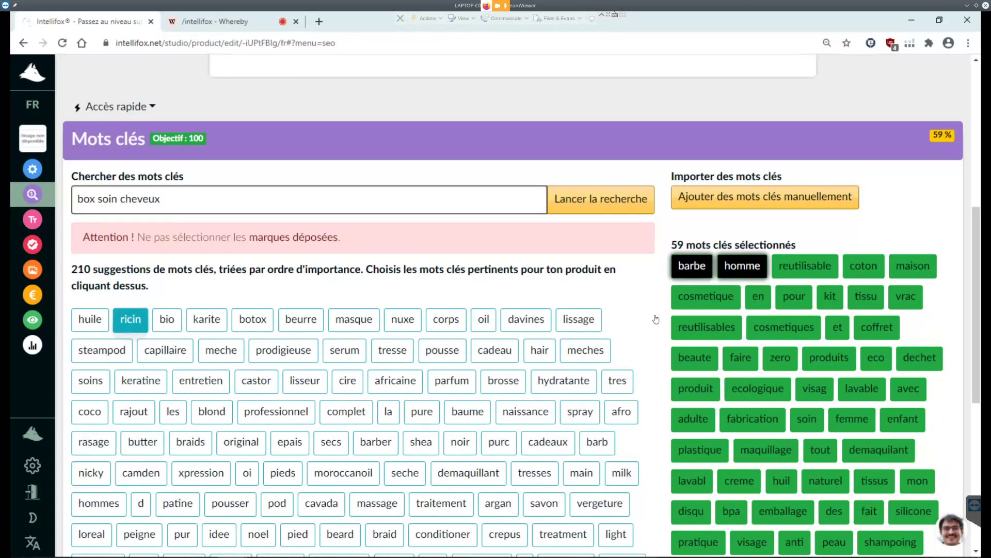
{"action": "left_click", "coordinate": [206, 319]}
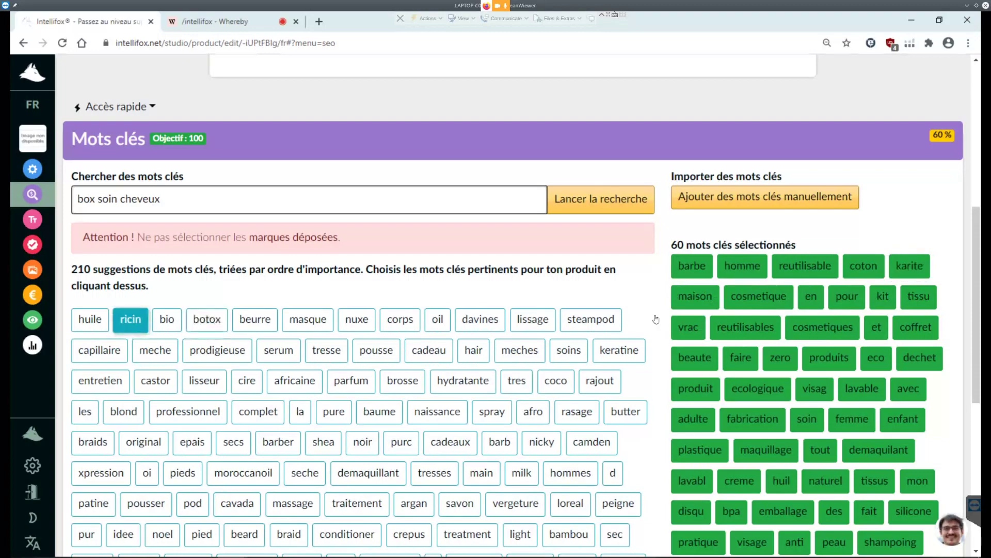
{"action": "left_click", "coordinate": [130, 319]}
{"action": "left_click", "coordinate": [216, 319]}
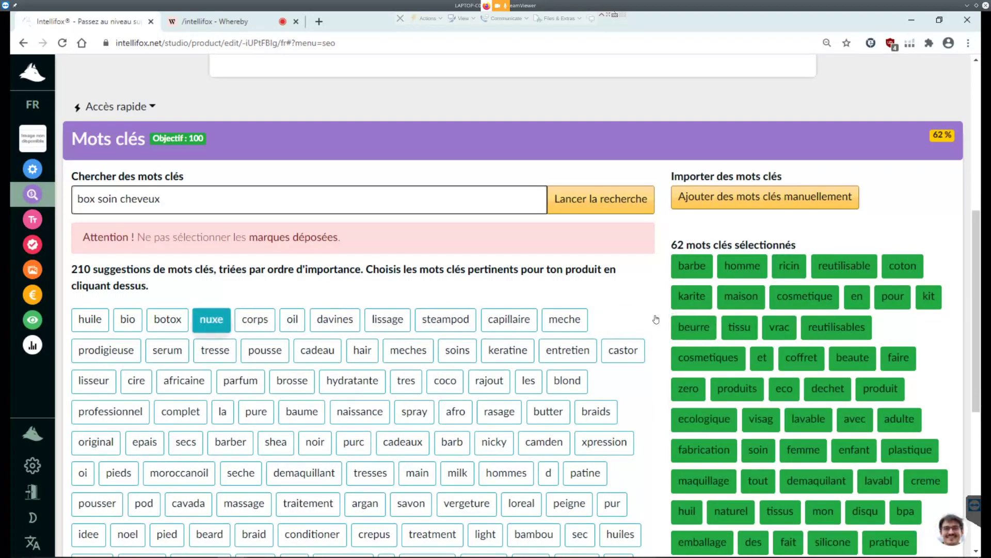
Step: Add the suggested keywords "masque", "corps", "capillaire" and "cadeau" to the selection
{"action": "left_click", "coordinate": [218, 319]}
{"action": "left_click", "coordinate": [251, 319]}
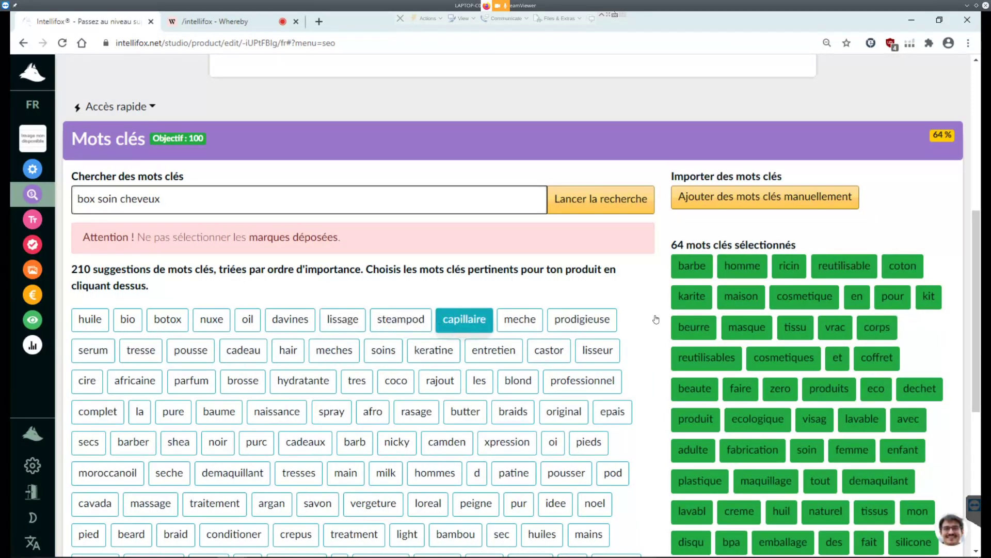
{"action": "key", "text": "Return"}
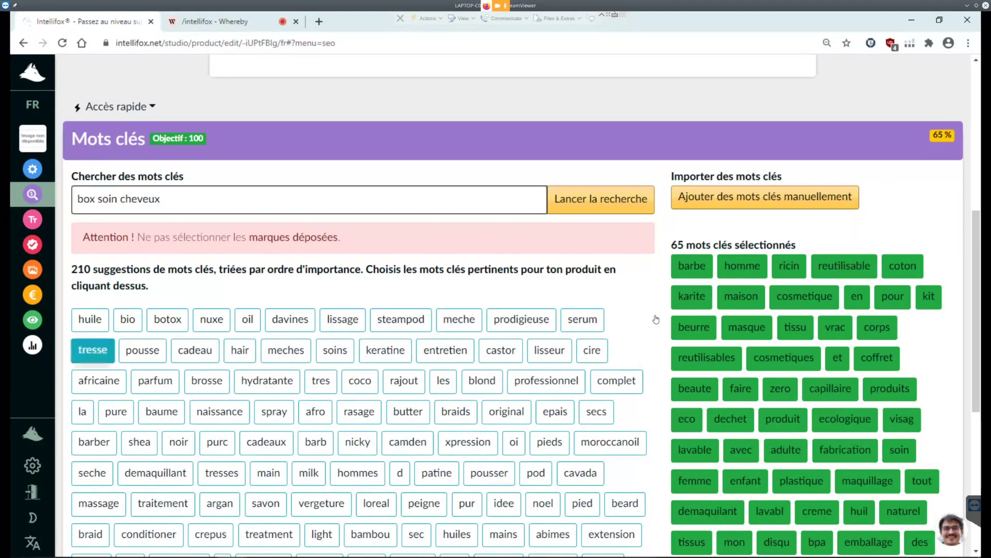
{"action": "key", "text": "Return"}
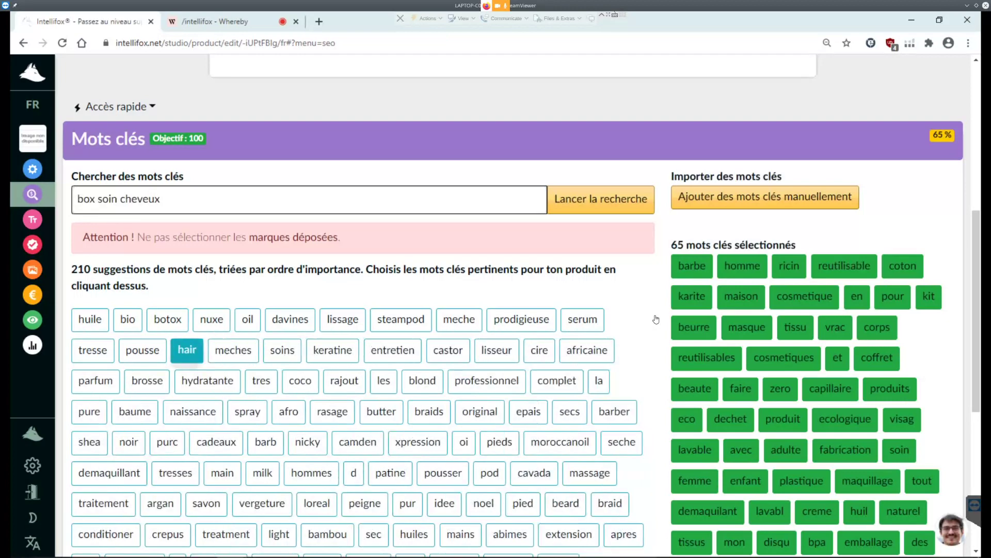
Step: Select the suggested keywords "soins" and "entretien", skipping "meches" and "keratine"
{"action": "key", "text": "Tab"}
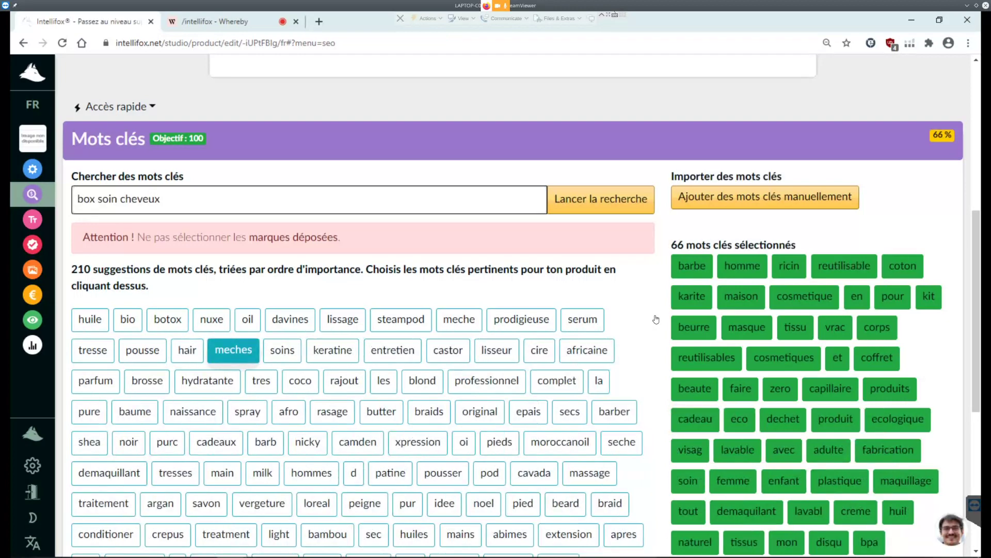
{"action": "key", "text": "Tab"}
{"action": "key", "text": "Return"}
{"action": "key", "text": "Tab"}
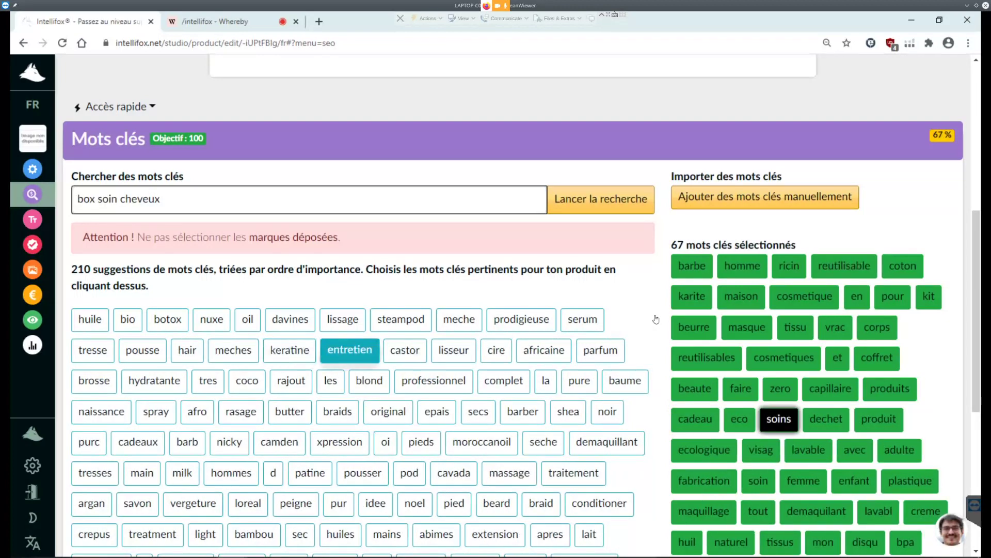
{"action": "key", "text": "Return"}
Step: Add "parfum" and "hydratante" to the selected keywords, skipping "castor", "lisseur", "cire", "africaine" and "brosse"
{"action": "key", "text": "Tab"}
{"action": "key", "text": "Tab"}
{"action": "key", "text": "Tab"}
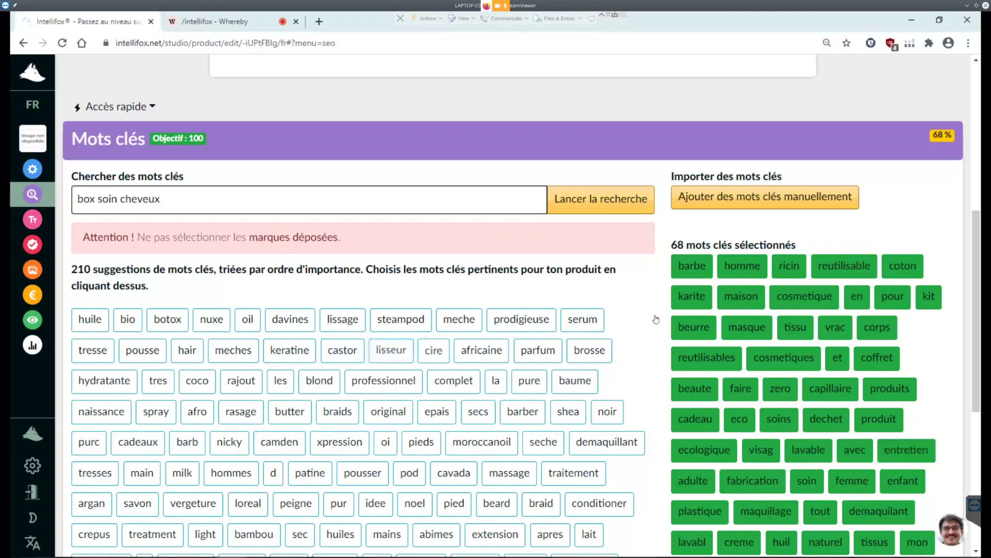
{"action": "key", "text": "Tab"}
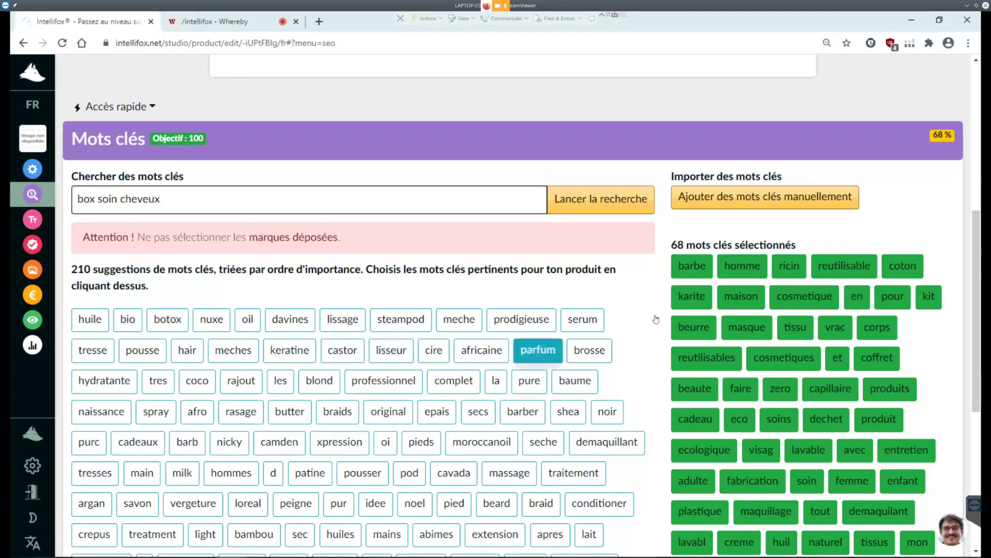
{"action": "key", "text": "Return"}
{"action": "key", "text": "Tab"}
{"action": "key", "text": "Tab"}
{"action": "key", "text": "Return"}
{"action": "key", "text": "Tab"}
{"action": "key", "text": "shift+Tab"}
{"action": "key", "text": "Tab"}
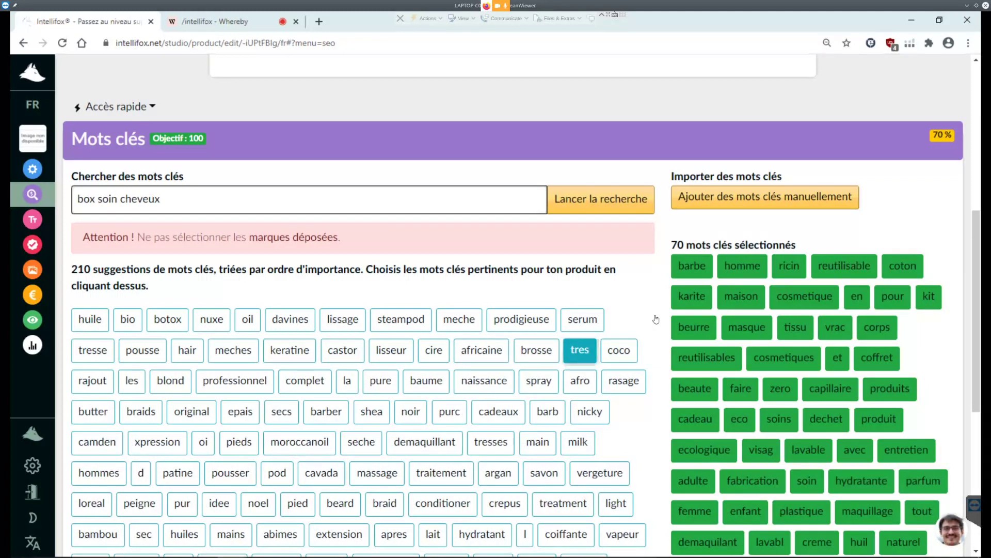
Step: Select the suggested keywords "tres", "coco", "les" and "la"
{"action": "key", "text": "Return"}
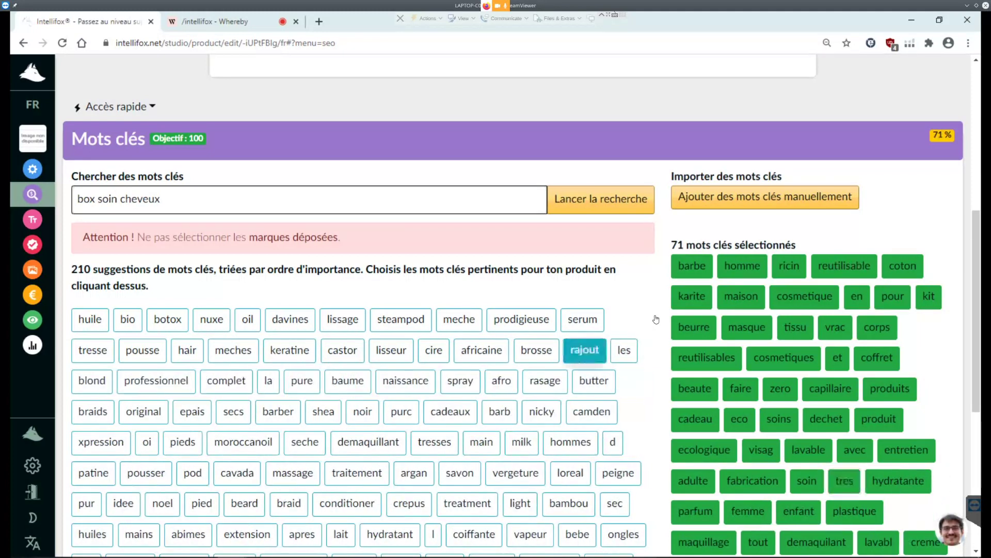
{"action": "key", "text": "Return"}
{"action": "key", "text": "Tab"}
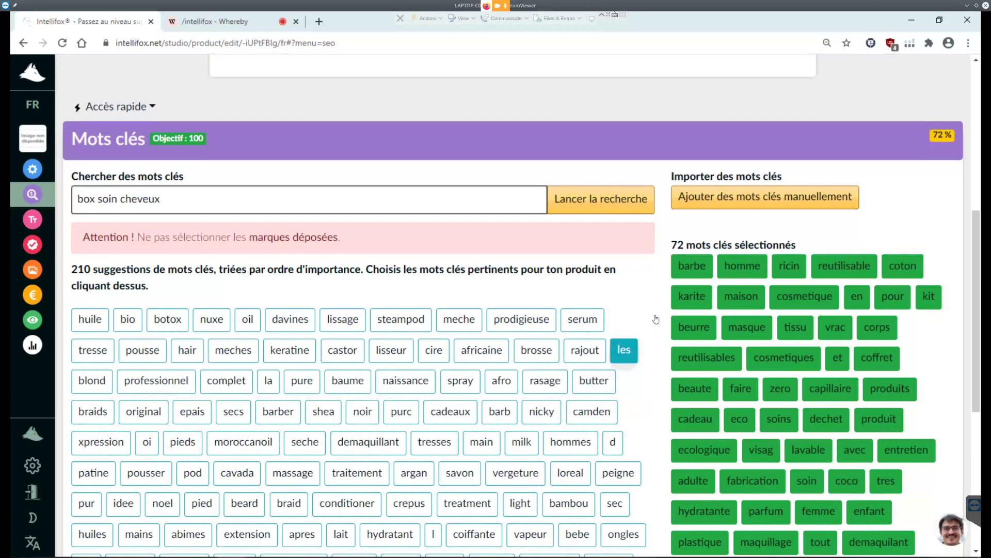
{"action": "key", "text": "Return"}
{"action": "key", "text": "Tab"}
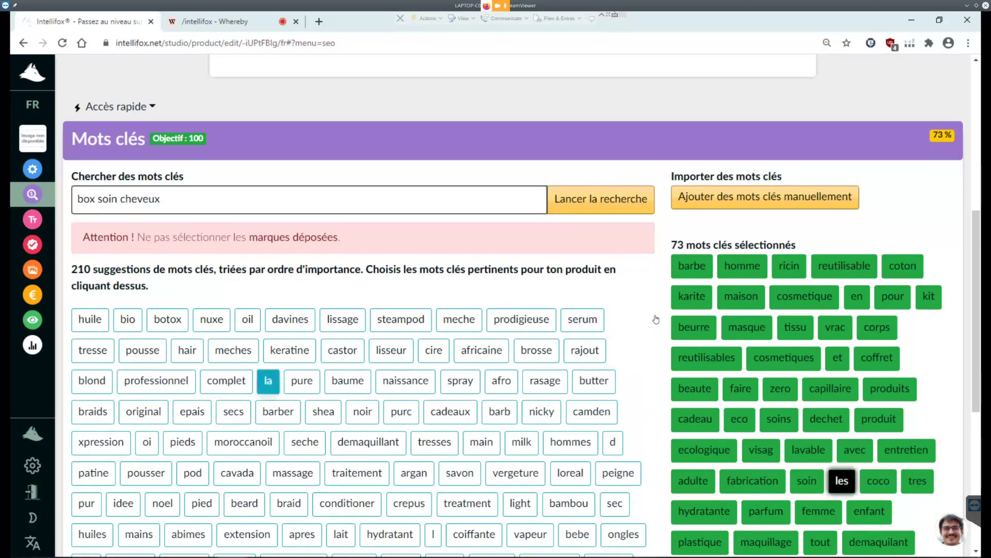
{"action": "key", "text": "Return"}
Step: Add "complet" and "naissance" to the selected keywords, skipping "pure" and "baume"
{"action": "key", "text": "Tab"}
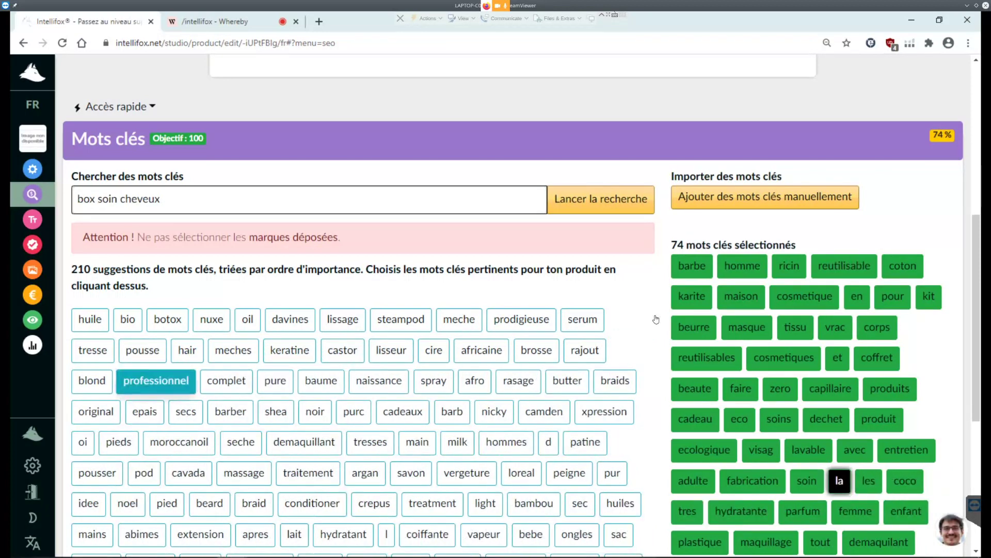
{"action": "key", "text": "Tab"}
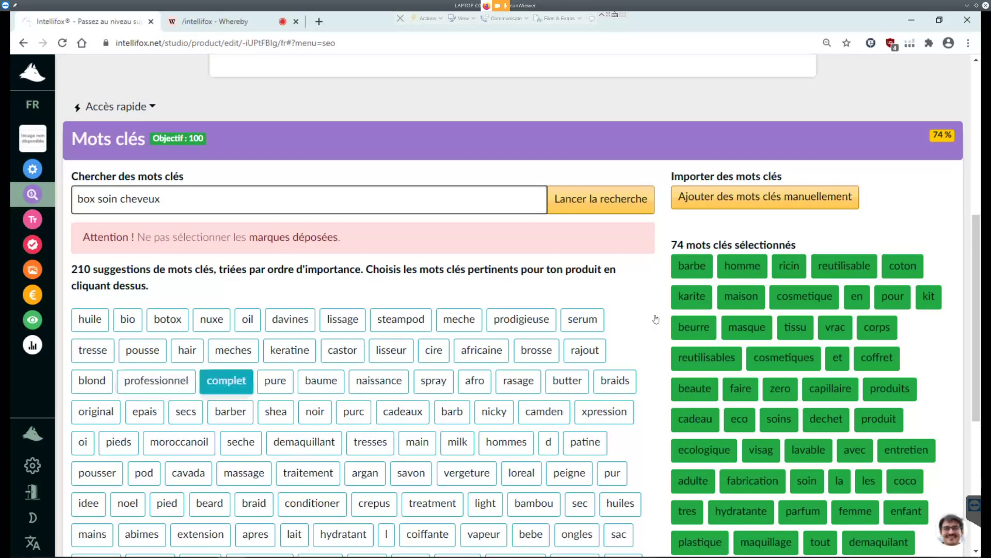
{"action": "key", "text": "Return"}
{"action": "key", "text": "Tab"}
{"action": "key", "text": "Tab"}
{"action": "key", "text": "Tab"}
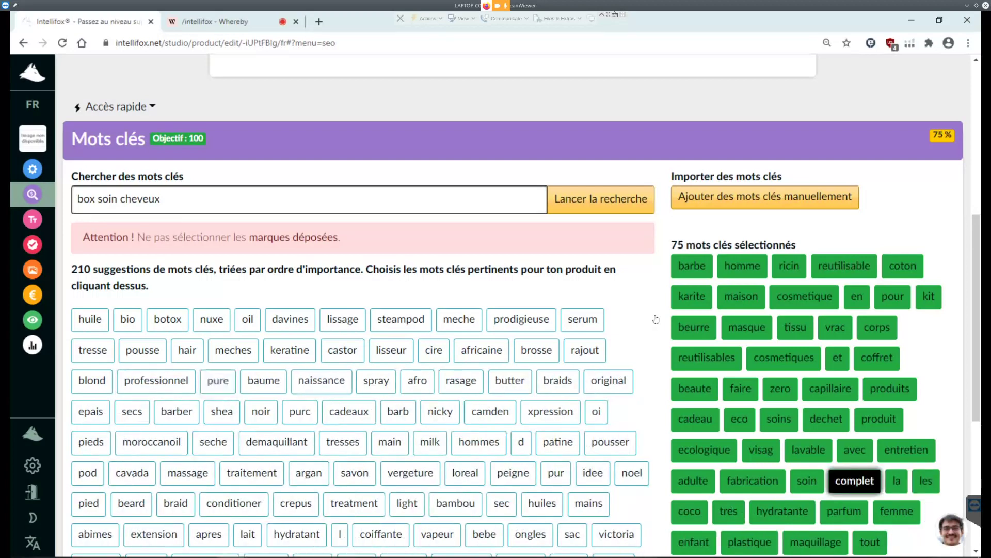
{"action": "key", "text": "Return"}
Step: Go back to the skipped suggestion "blond" and select it, along with "rasage", "epais" and "secs"
{"action": "key", "text": "Tab"}
{"action": "key", "text": "shift+Tab"}
{"action": "key", "text": "shift+Tab"}
{"action": "key", "text": "shift+Tab"}
{"action": "key", "text": "shift+Tab"}
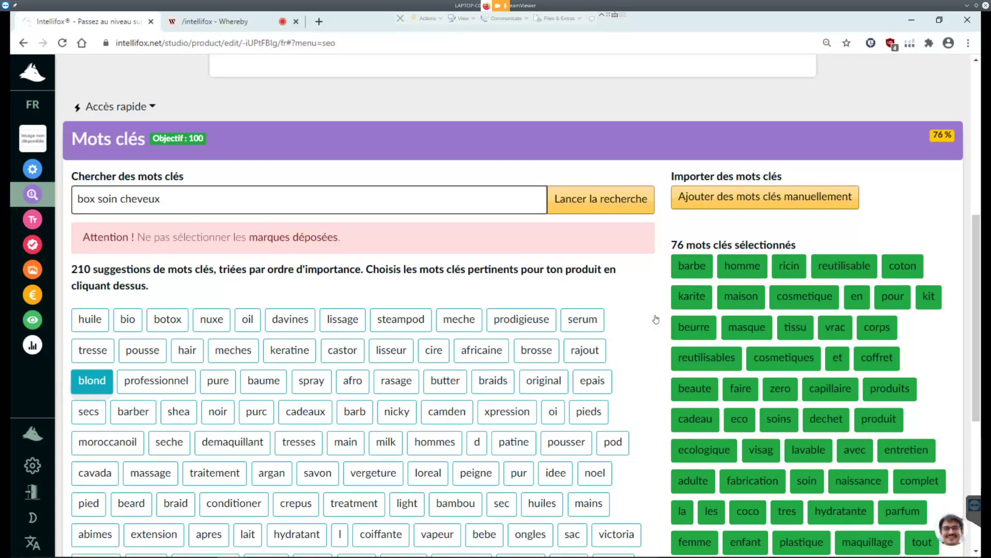
{"action": "left_click", "coordinate": [92, 381]}
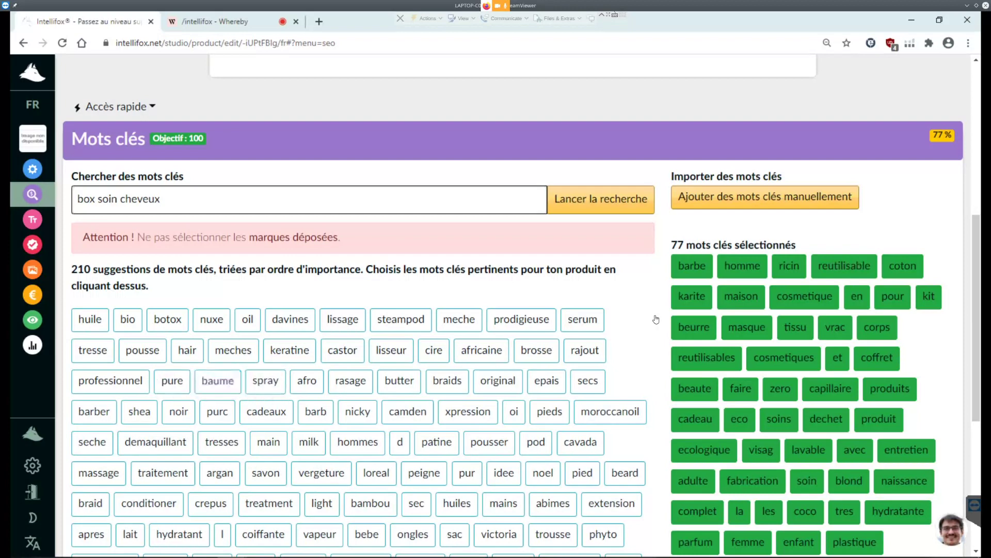
{"action": "left_click", "coordinate": [350, 381]}
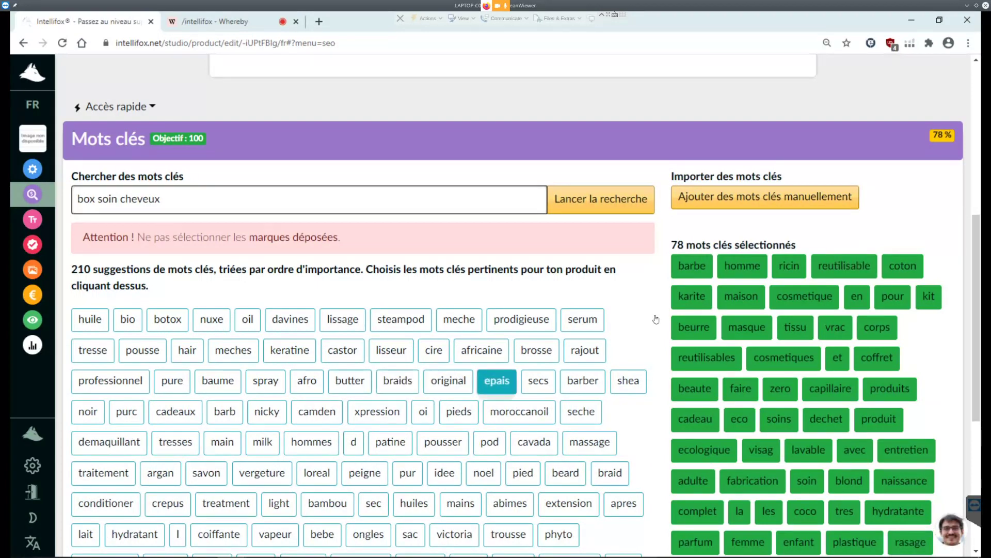
{"action": "left_click", "coordinate": [496, 381]}
{"action": "left_click", "coordinate": [494, 381]}
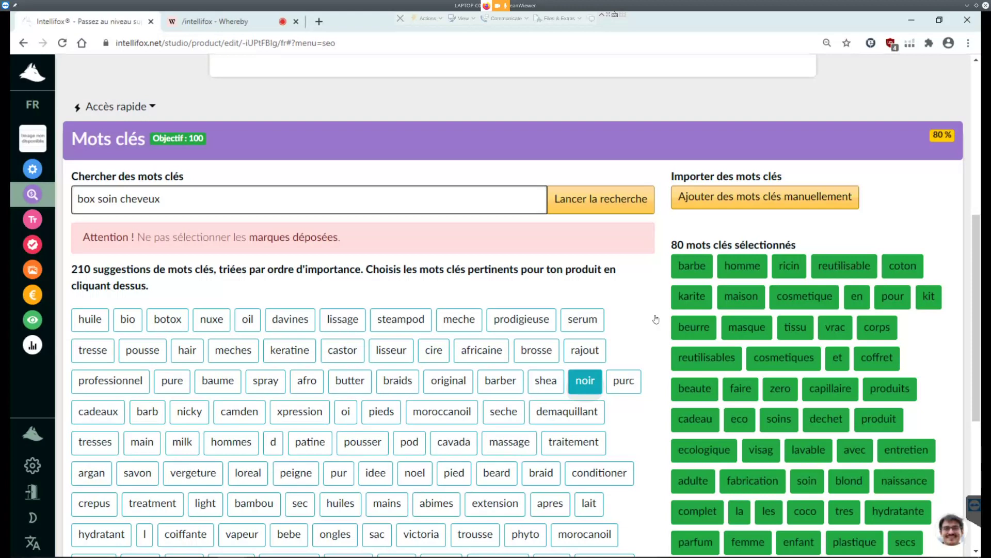
Step: Add "noir", "cadeaux", "pieds", "seche" and "demaquillant" to the selected keywords
{"action": "left_click", "coordinate": [585, 381]}
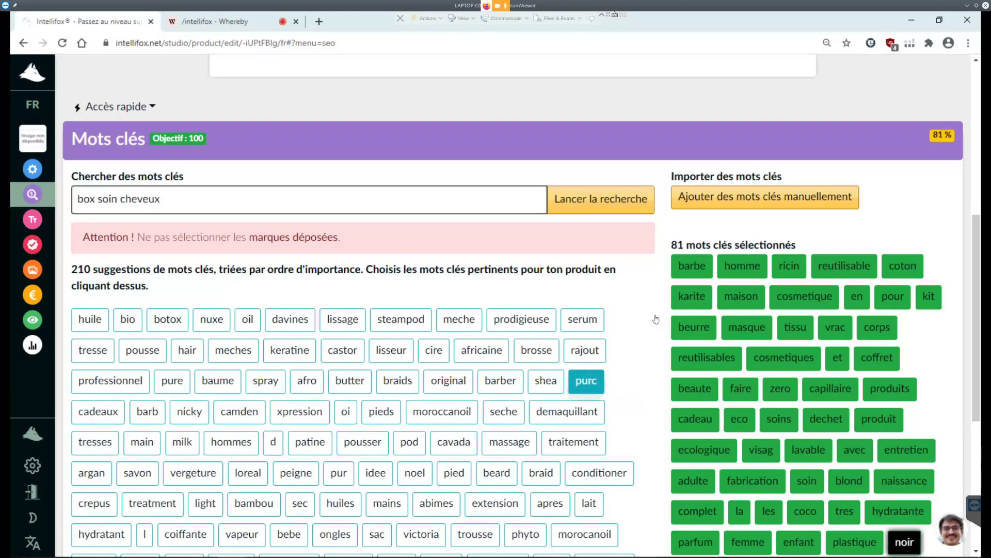
{"action": "left_click", "coordinate": [98, 411]}
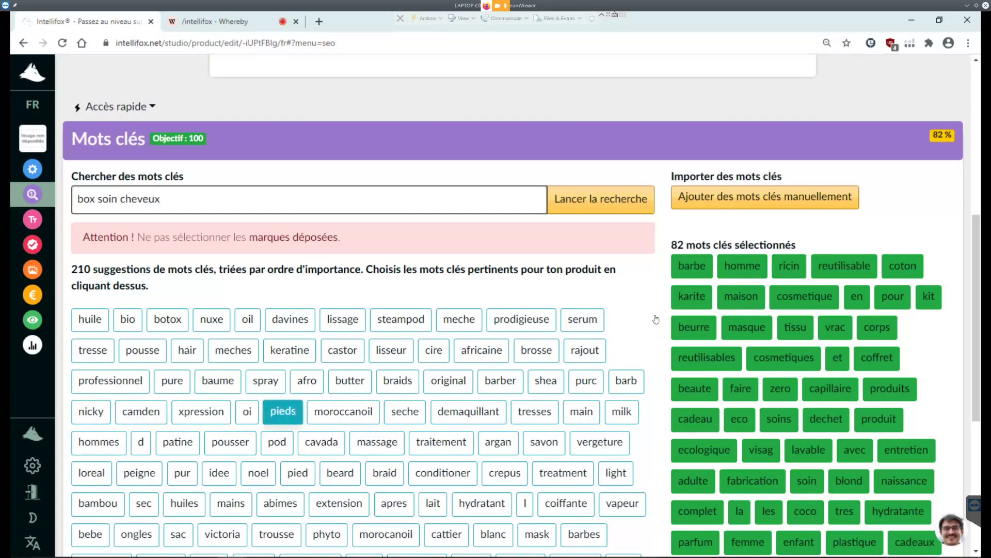
{"action": "left_click", "coordinate": [283, 411]}
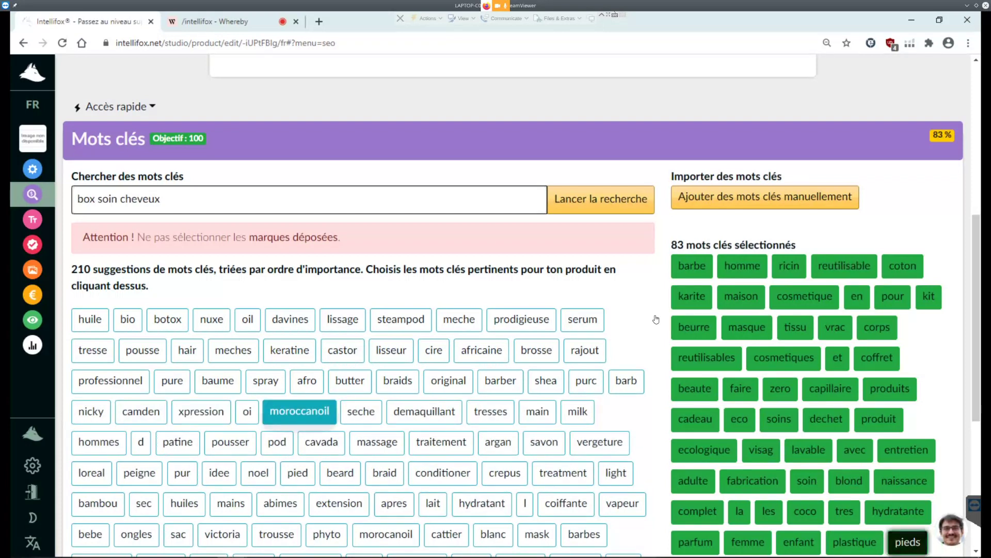
{"action": "left_click", "coordinate": [360, 411]}
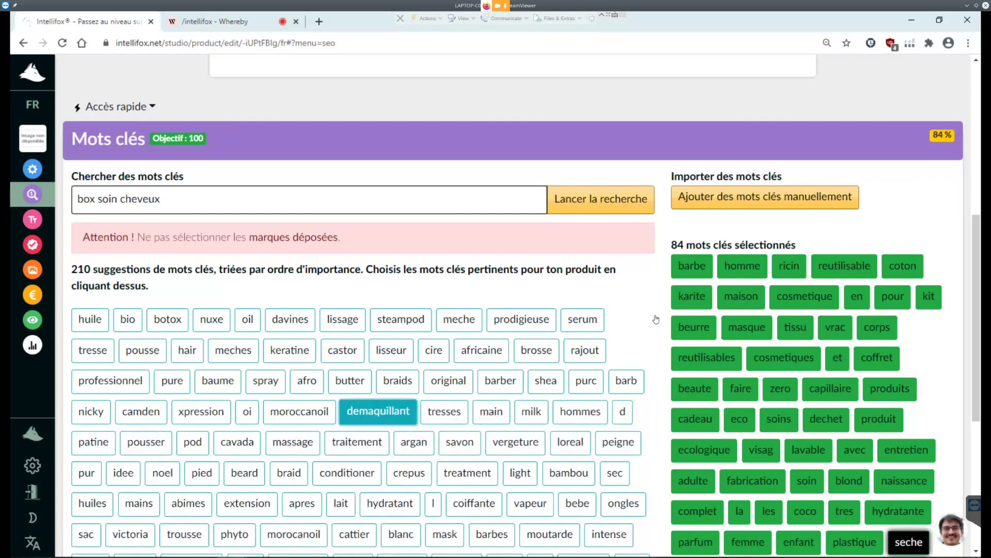
{"action": "left_click", "coordinate": [361, 411]}
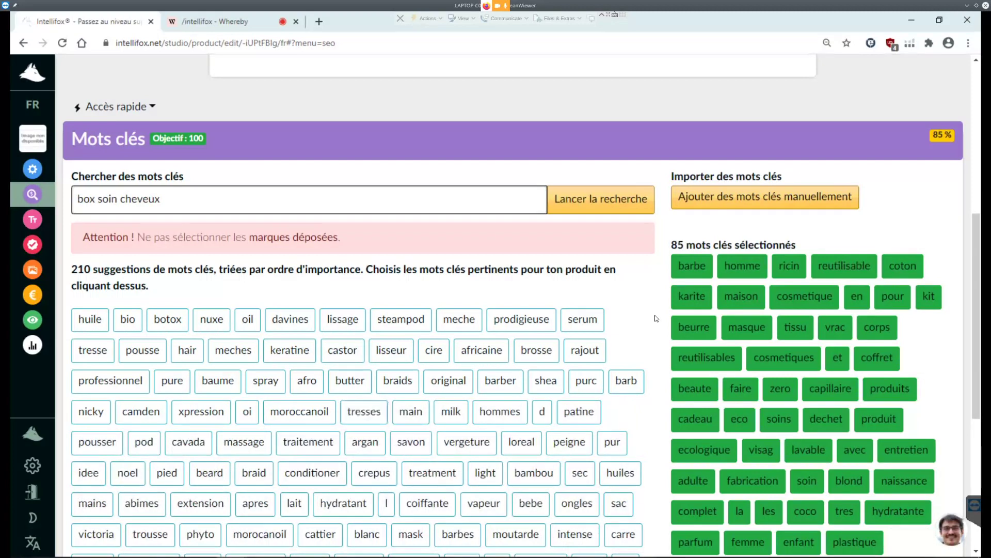
Step: Select the suggested keywords "hommes", "savon", "noel", "pied" and "idee"
{"action": "left_click", "coordinate": [499, 411]}
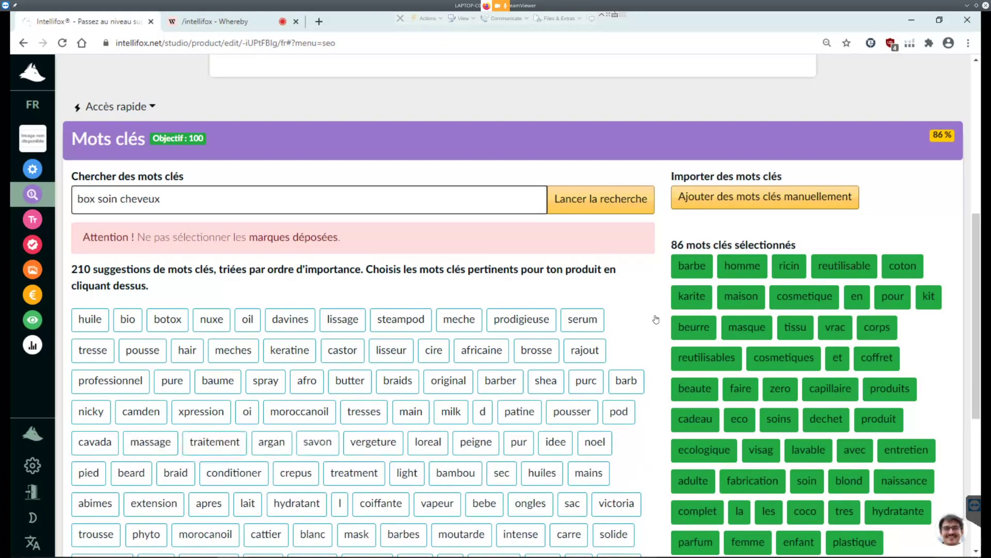
{"action": "left_click", "coordinate": [318, 441]}
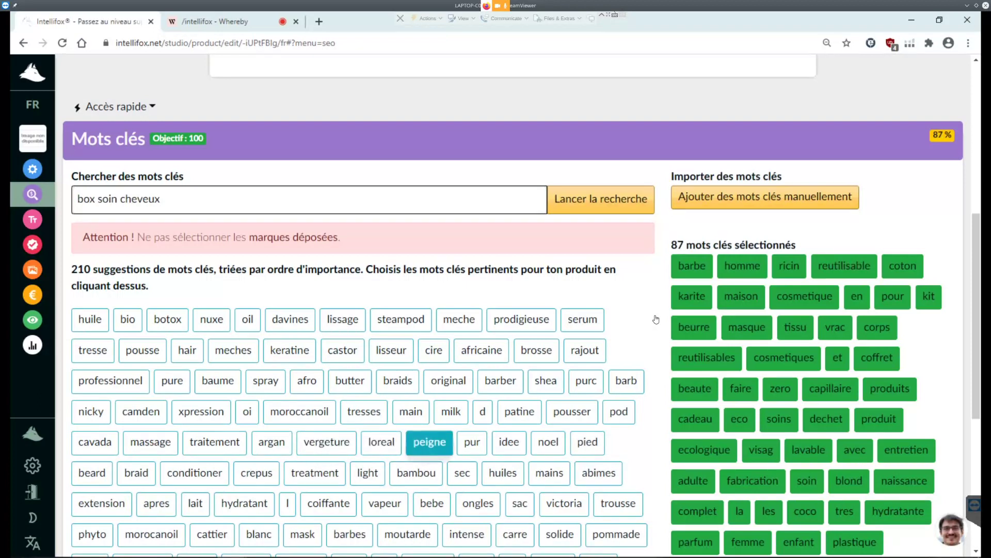
{"action": "left_click", "coordinate": [548, 441]}
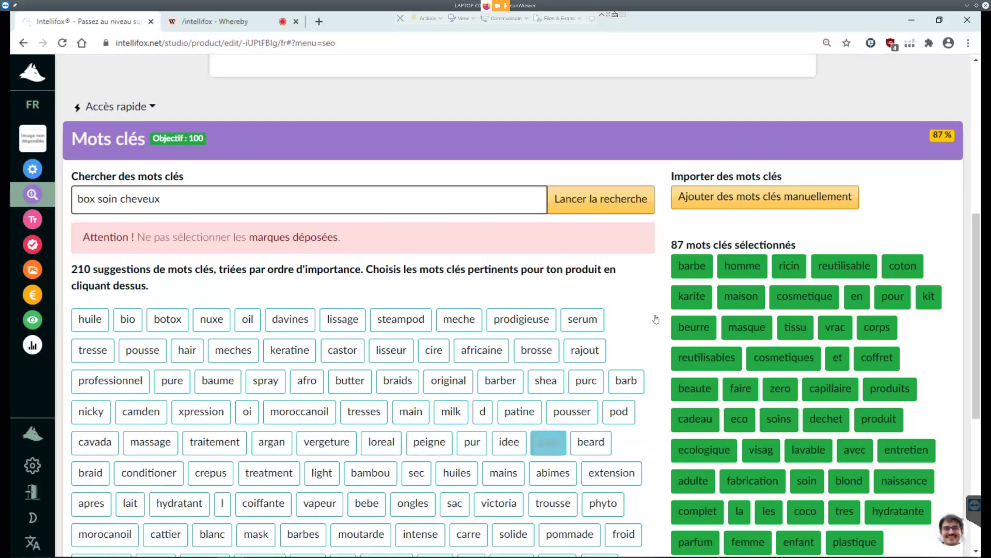
{"action": "left_click", "coordinate": [547, 442]}
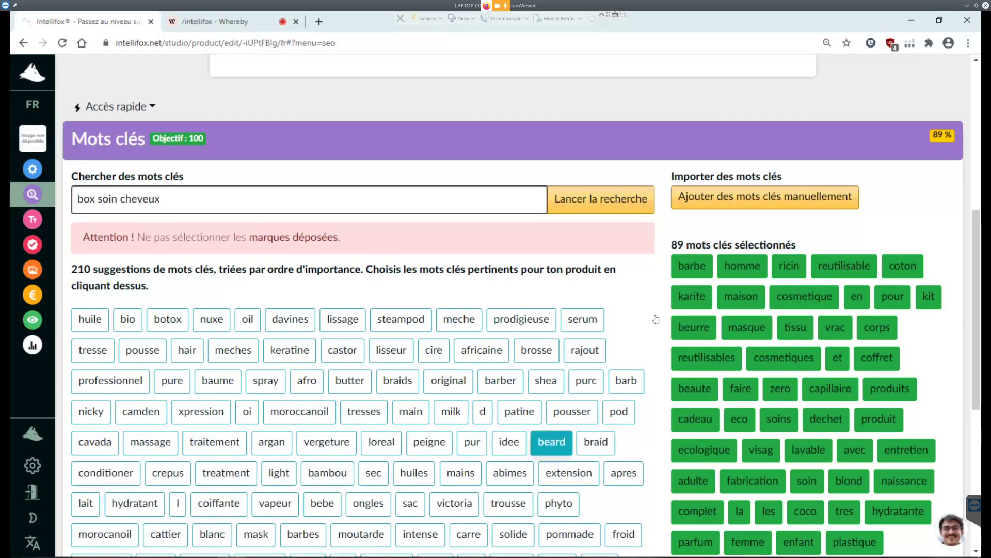
{"action": "left_click", "coordinate": [509, 441]}
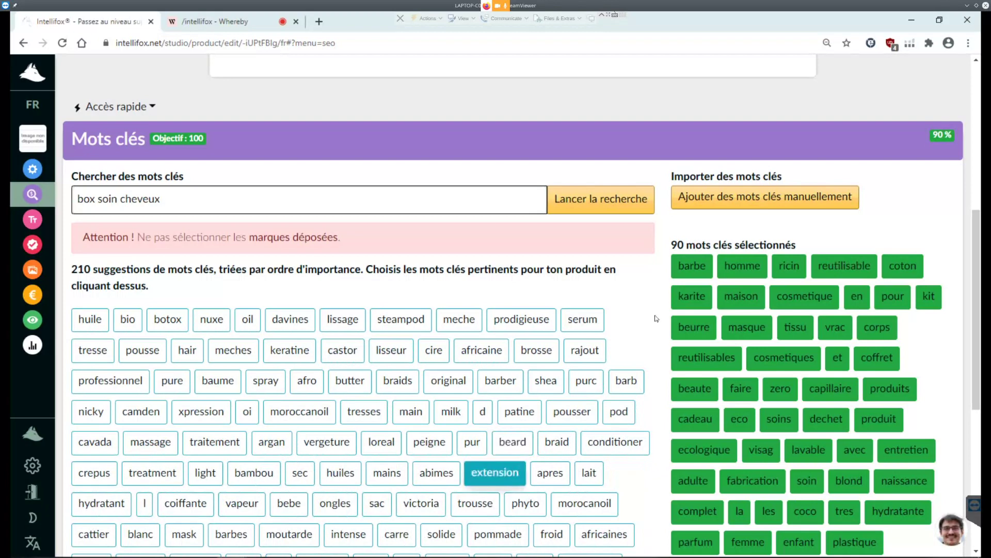
Step: Add the hair-type keywords "crepus" and "sec" to the selection
{"action": "mouse_move", "coordinate": [32, 466]}
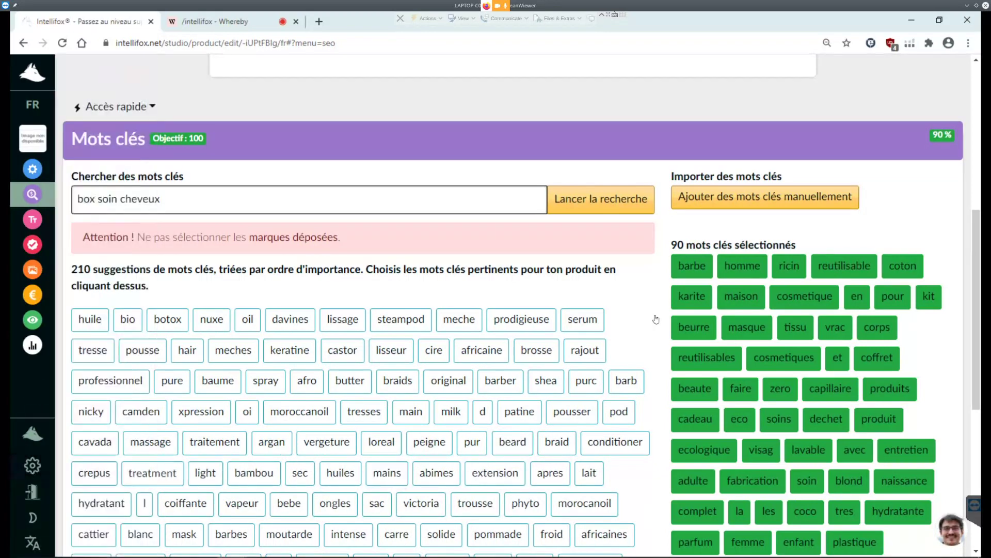
{"action": "left_click", "coordinate": [95, 472]}
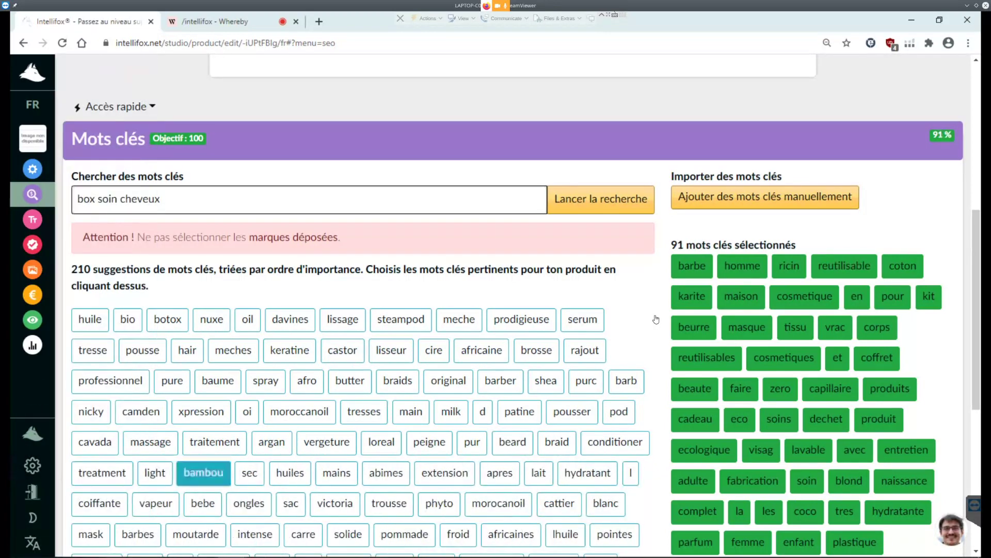
{"action": "left_click", "coordinate": [250, 473]}
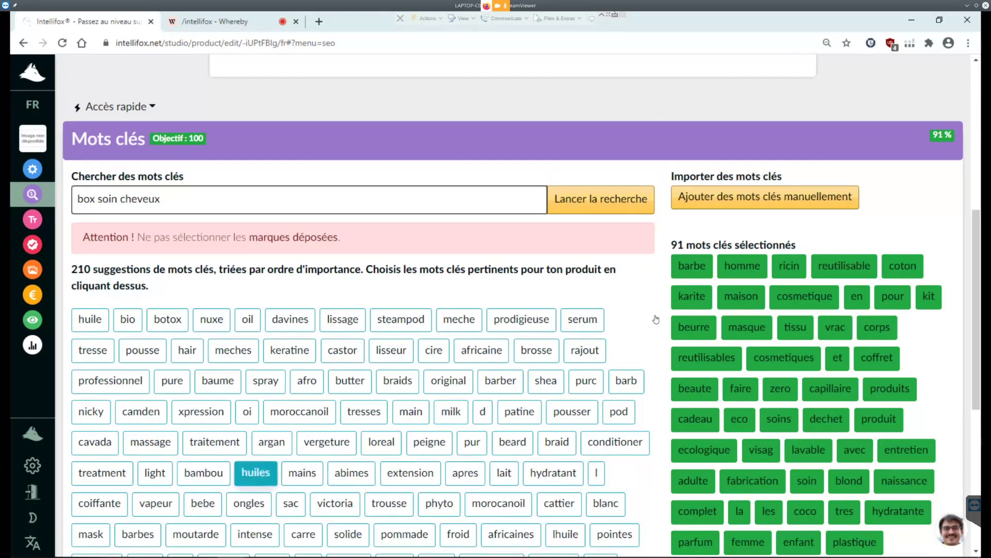
Step: Add "mains", "abimes", "apres", "lait", "hydratant" and "coiffante" to the selected keywords
{"action": "left_click", "coordinate": [302, 472]}
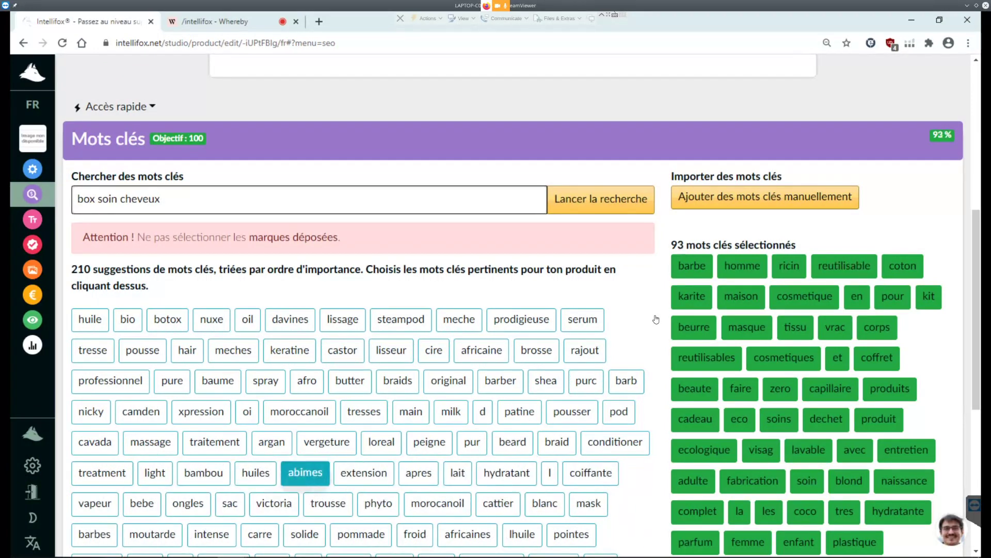
{"action": "left_click", "coordinate": [305, 473]}
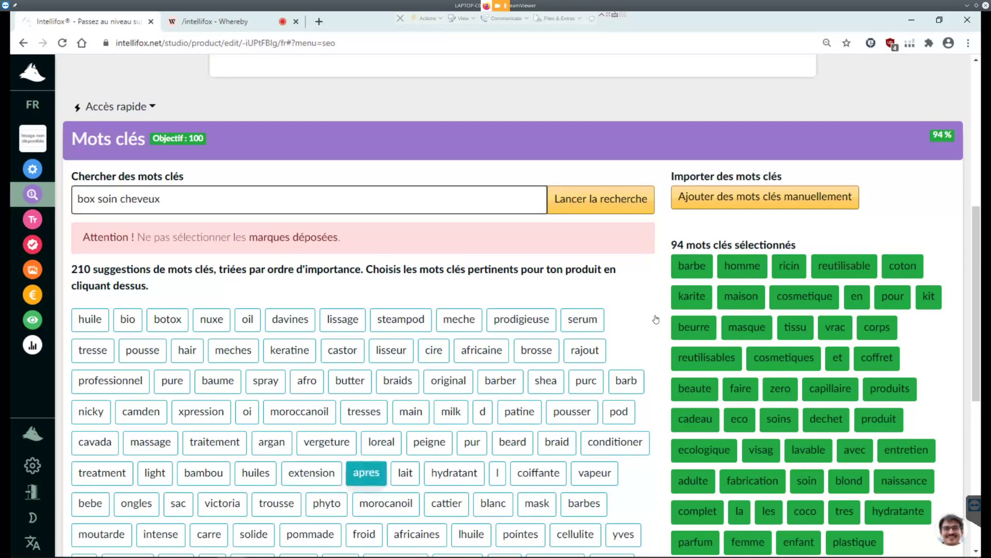
{"action": "left_click", "coordinate": [366, 472]}
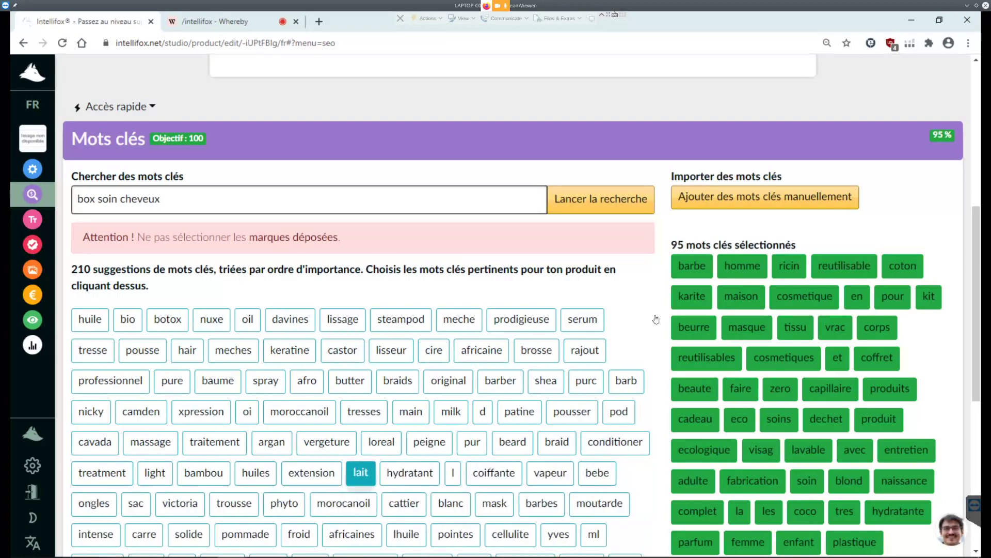
{"action": "left_click", "coordinate": [360, 473]}
{"action": "left_click", "coordinate": [368, 472]}
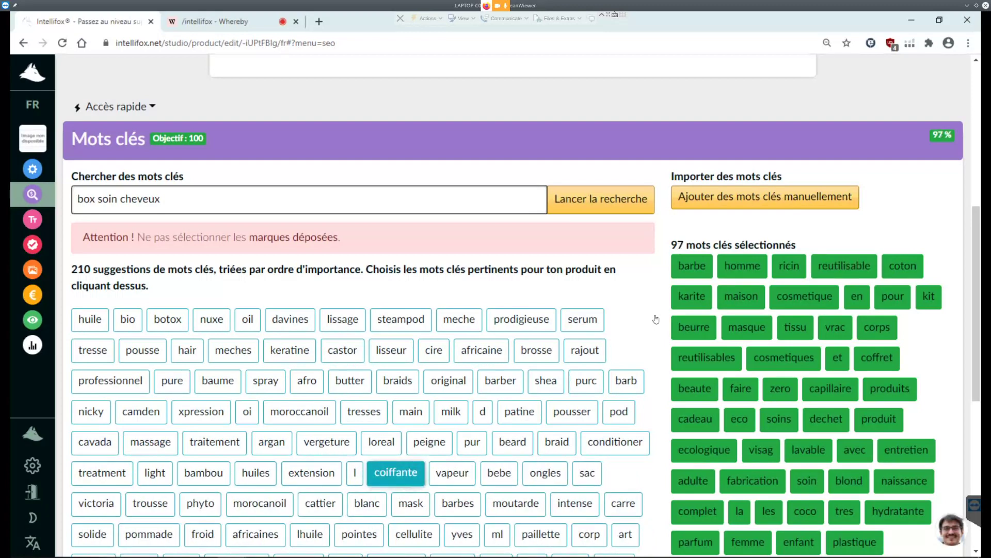
{"action": "left_click", "coordinate": [395, 472]}
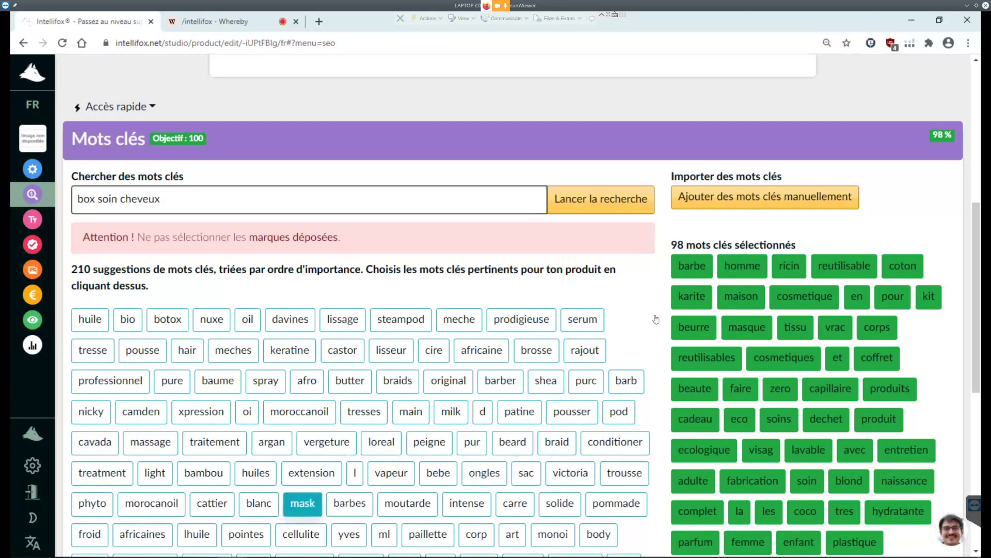
Step: Select the suggested keywords "barbes", "solide", "froid", "pointes" and "essentielle"
{"action": "left_click", "coordinate": [350, 503]}
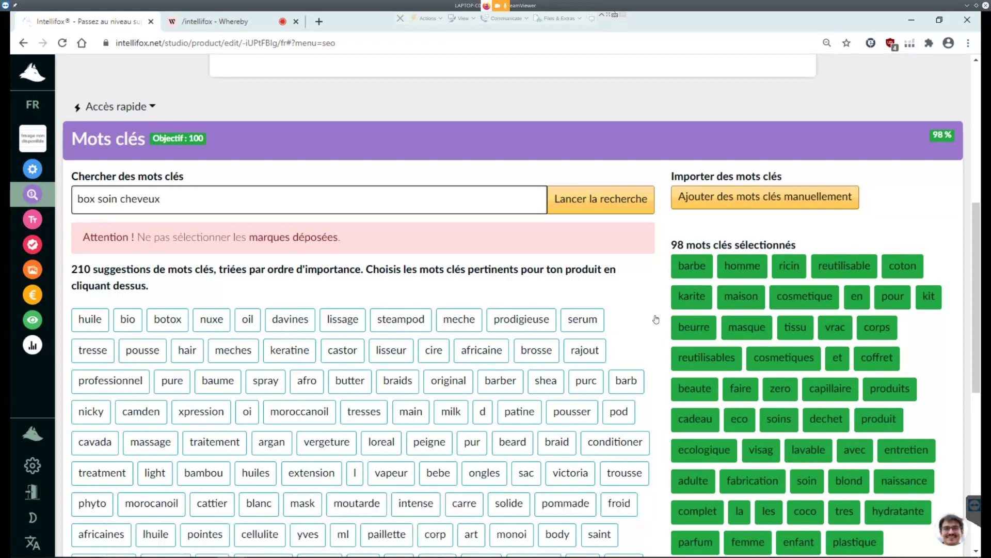
{"action": "left_click", "coordinate": [509, 503]}
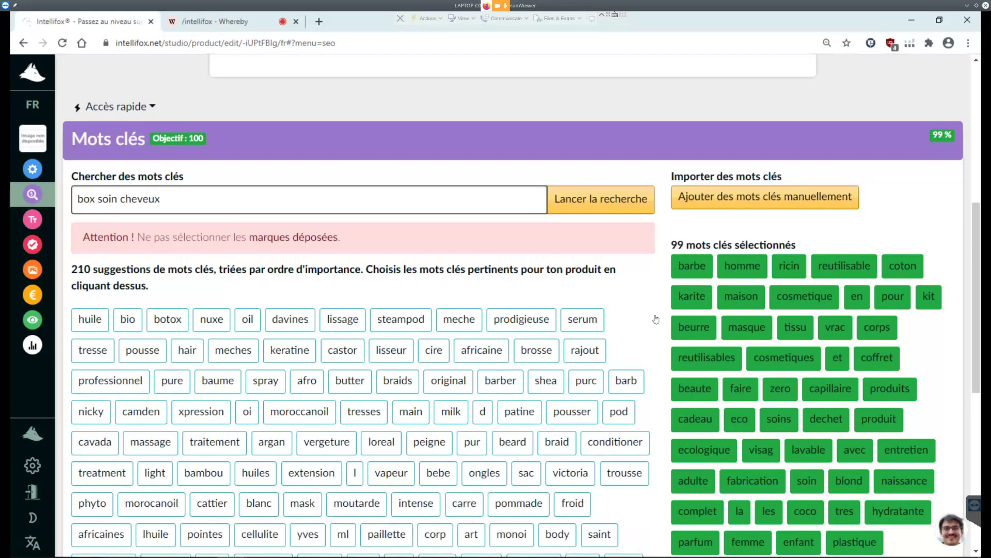
{"action": "left_click", "coordinate": [572, 503]}
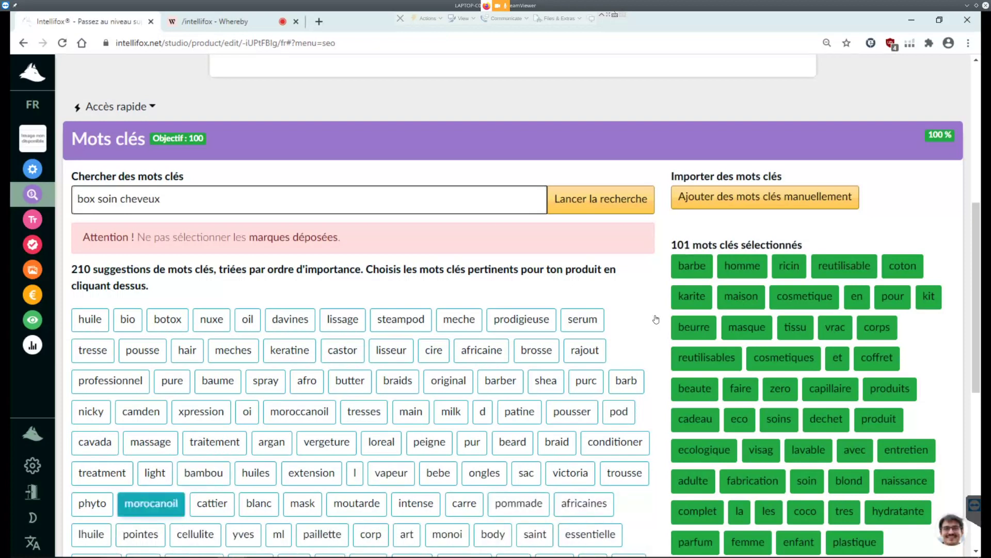
{"action": "left_click", "coordinate": [140, 533]}
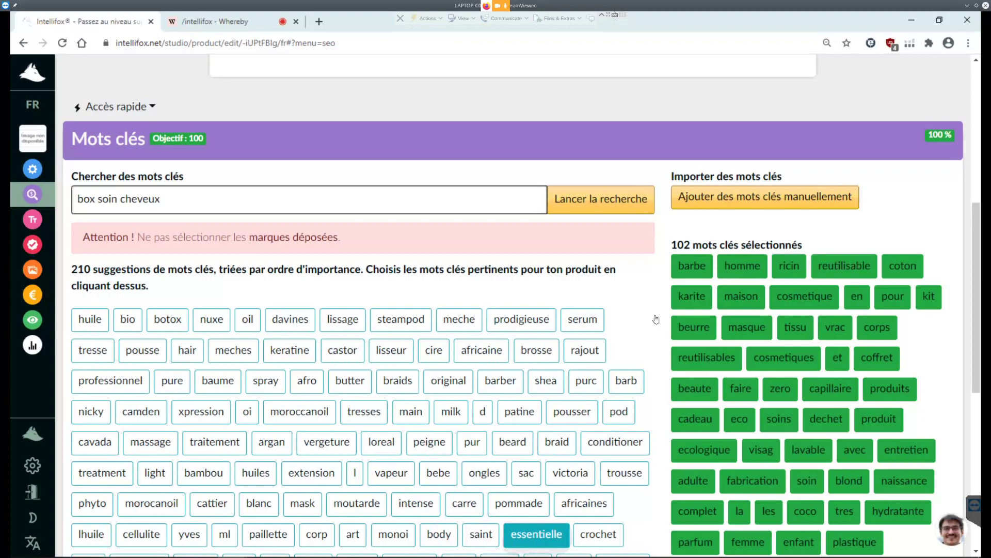
{"action": "left_click", "coordinate": [536, 534]}
Step: Add the suggestions "naturelle", "demaquillante", "gel" and "shampoo" to the selected keywords
{"action": "scroll", "coordinate": [536, 534], "scroll_direction": "down", "scroll_amount": 1}
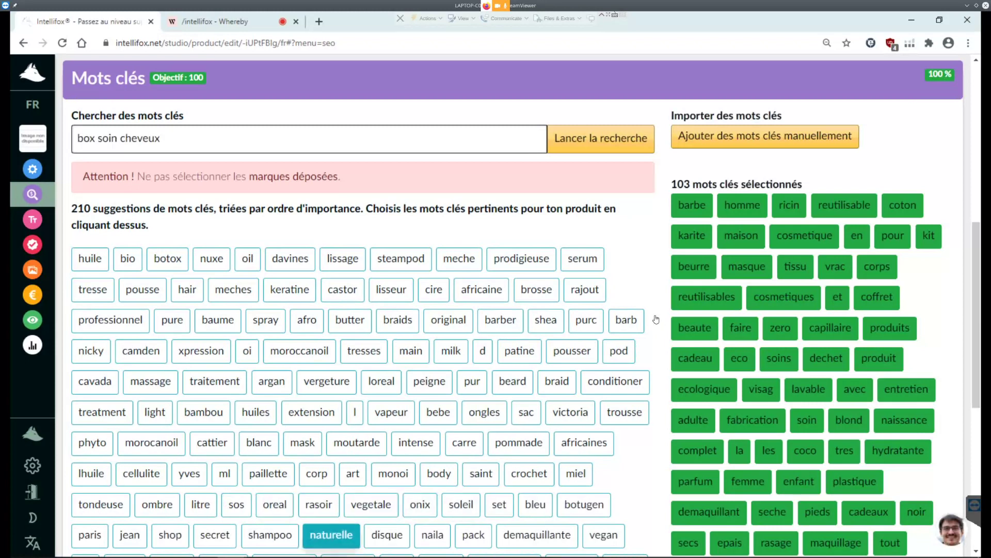
{"action": "left_click", "coordinate": [331, 534]}
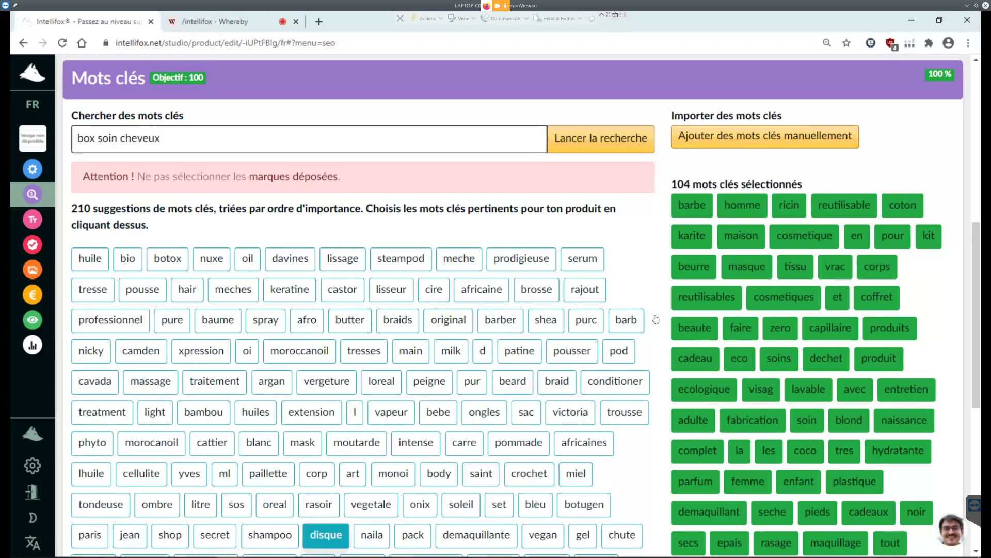
{"action": "left_click", "coordinate": [497, 534]}
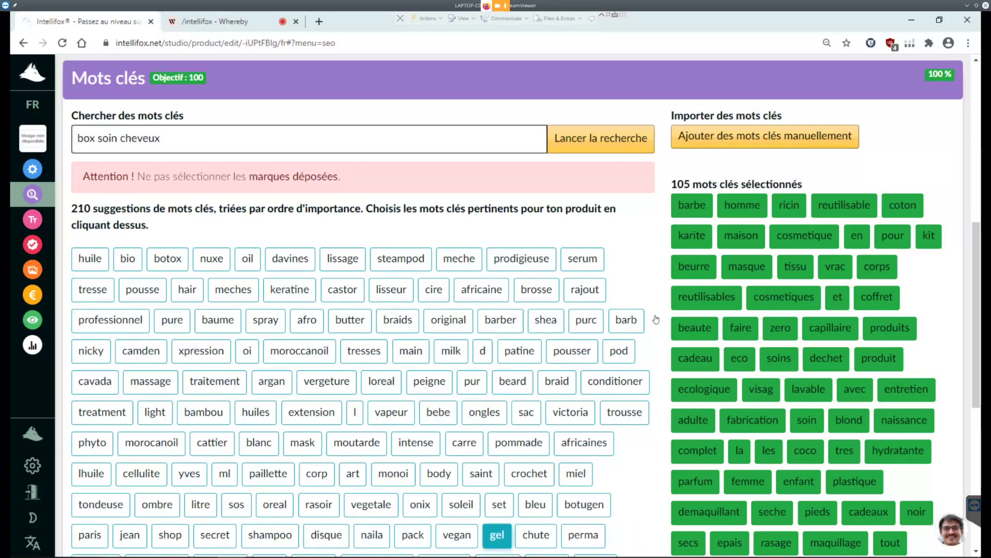
{"action": "left_click", "coordinate": [497, 534]}
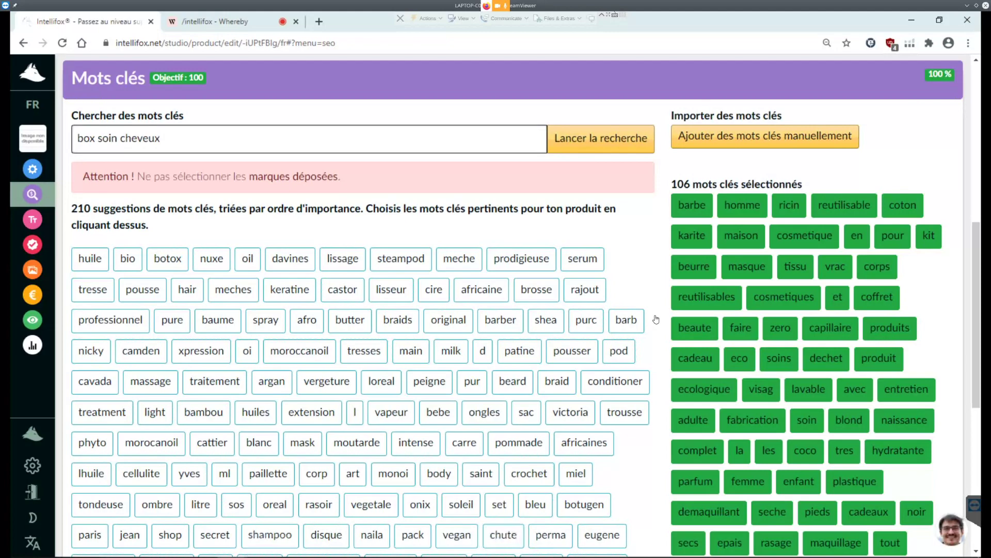
{"action": "left_click", "coordinate": [270, 534]}
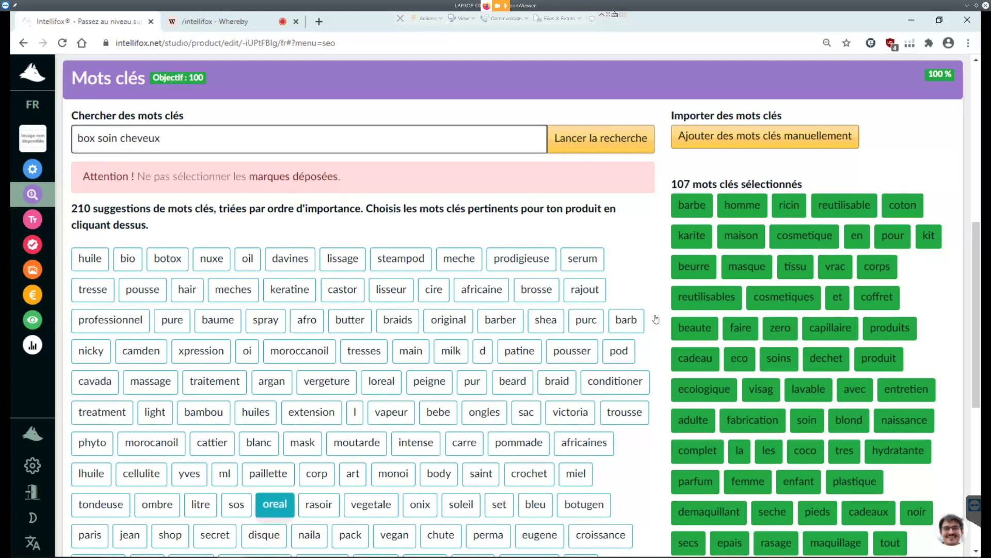
Step: Select the remaining relevant suggestions "disque", "pack", "moustache", "barbier", "shampooing", "eponge" and "couleur"
{"action": "scroll", "coordinate": [656, 318], "scroll_direction": "down", "scroll_amount": 2}
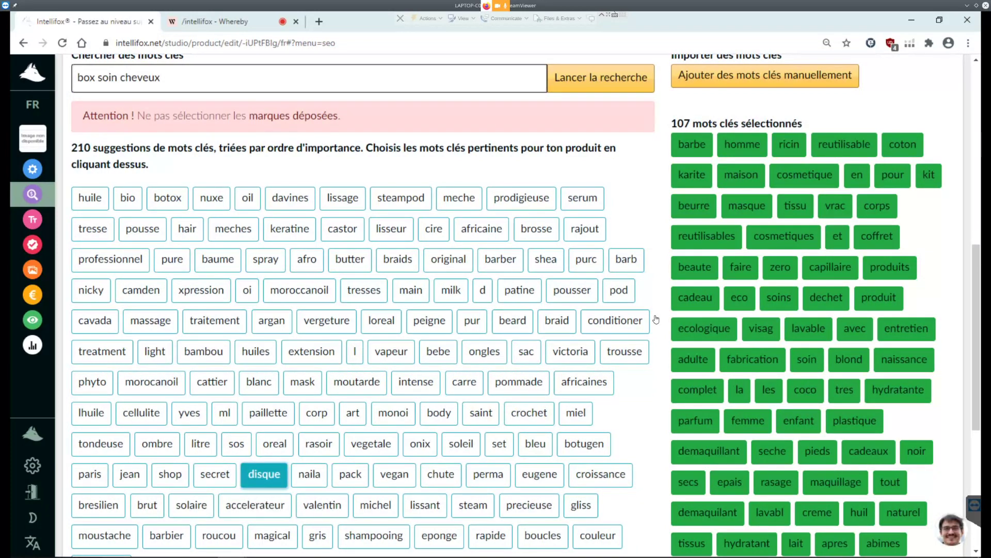
{"action": "left_click", "coordinate": [263, 473]}
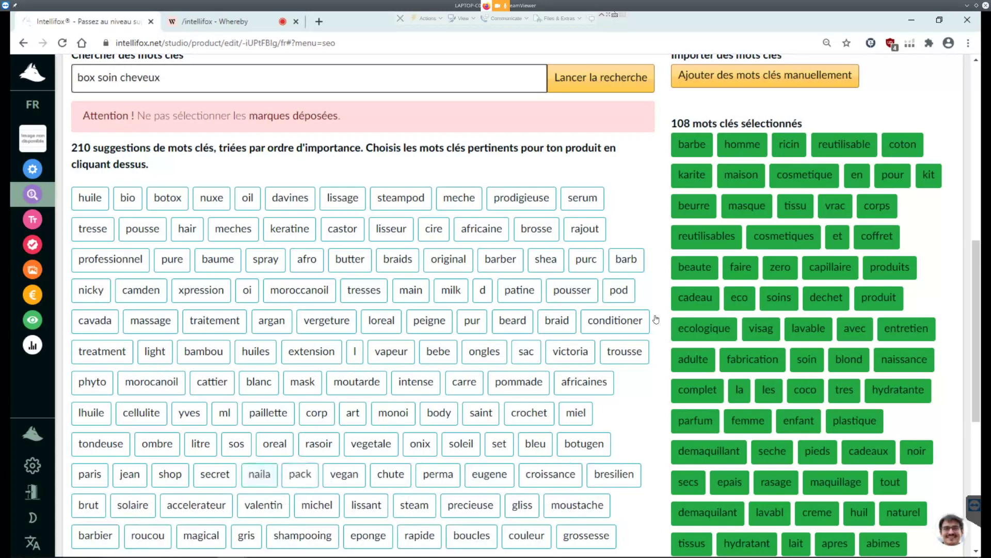
{"action": "left_click", "coordinate": [300, 474]}
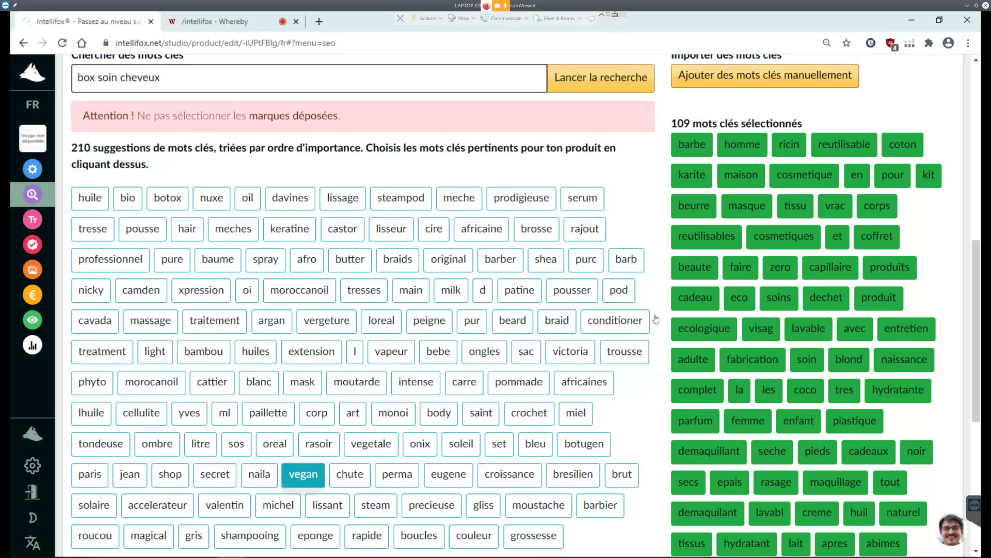
{"action": "left_click", "coordinate": [538, 504]}
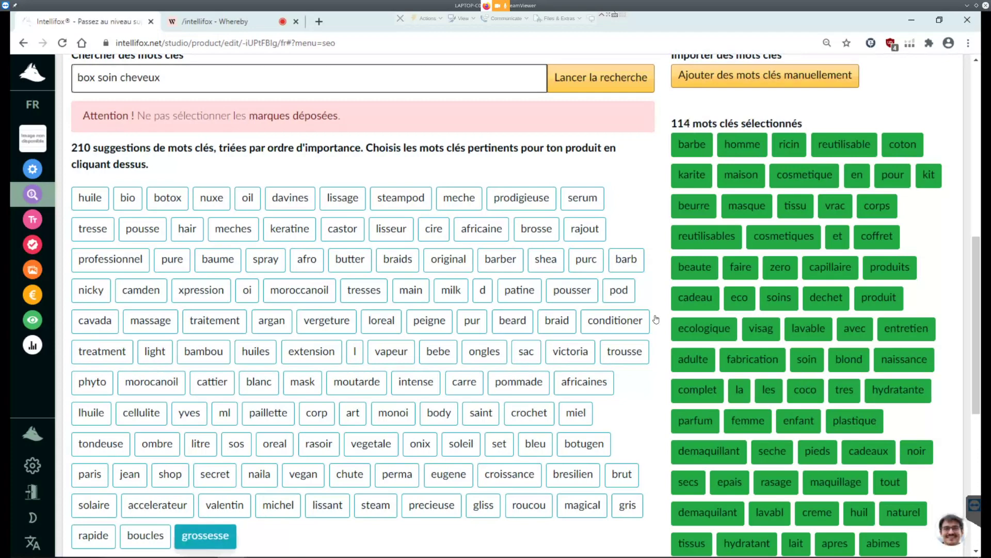
{"action": "scroll", "coordinate": [656, 319], "scroll_direction": "down", "scroll_amount": 1}
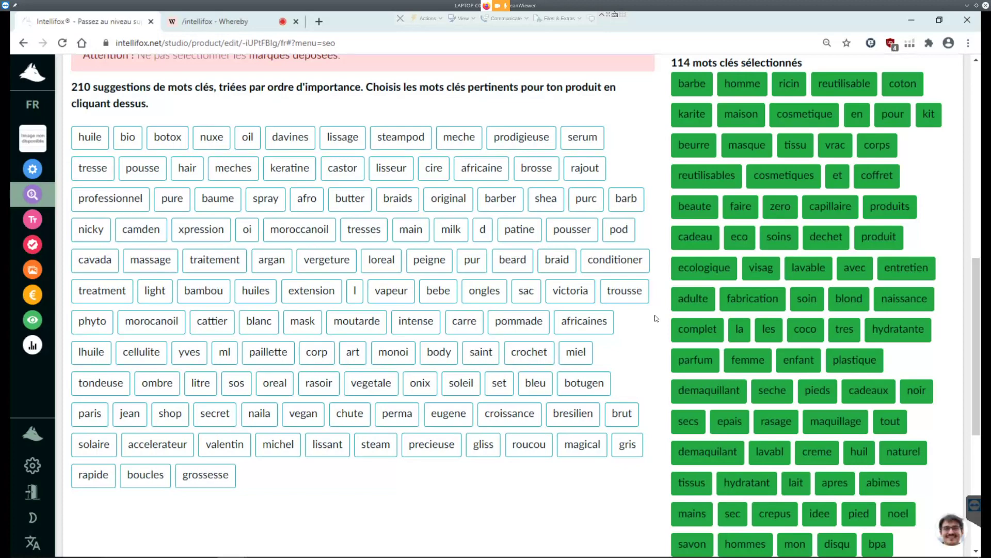
Step: Open the listing's text section and review the current title alongside the product page preview and its variations
{"action": "left_click", "coordinate": [32, 219]}
{"action": "left_click_drag", "start_coordinate": [364, 248], "coordinate": [76, 254]}
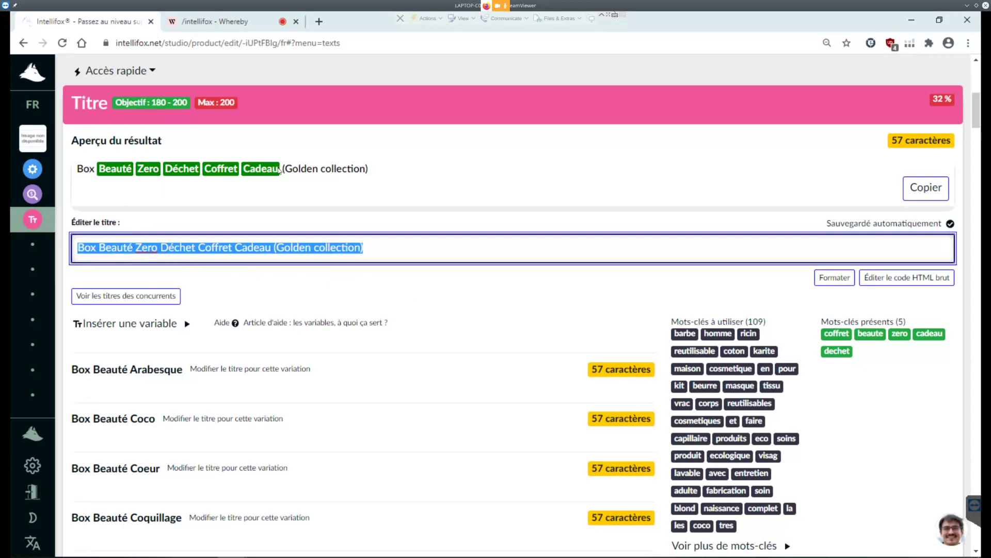
{"action": "left_click", "coordinate": [136, 248]}
{"action": "left_click_drag", "start_coordinate": [160, 248], "coordinate": [386, 247]}
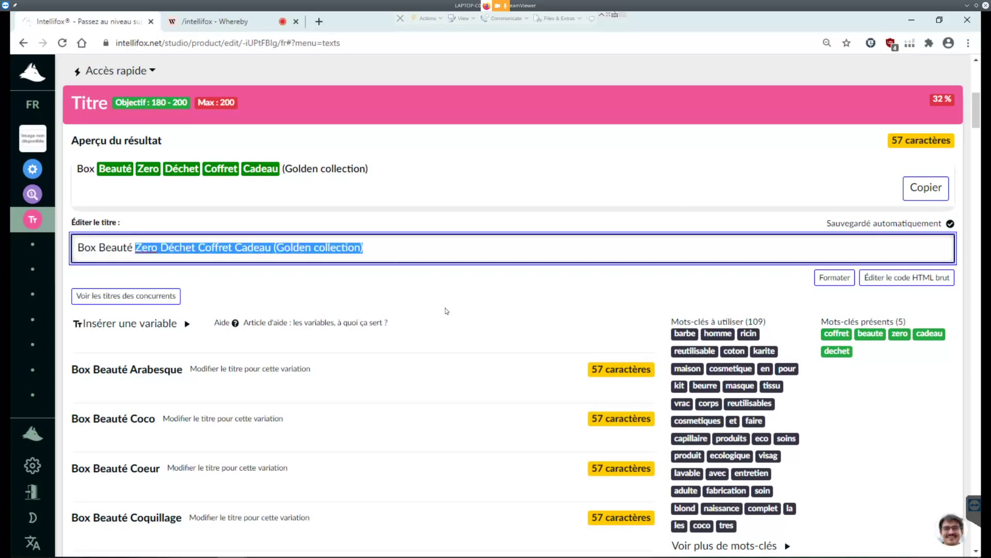
{"action": "scroll", "coordinate": [445, 307], "scroll_direction": "up", "scroll_amount": 3}
{"action": "scroll", "coordinate": [459, 317], "scroll_direction": "up", "scroll_amount": 2}
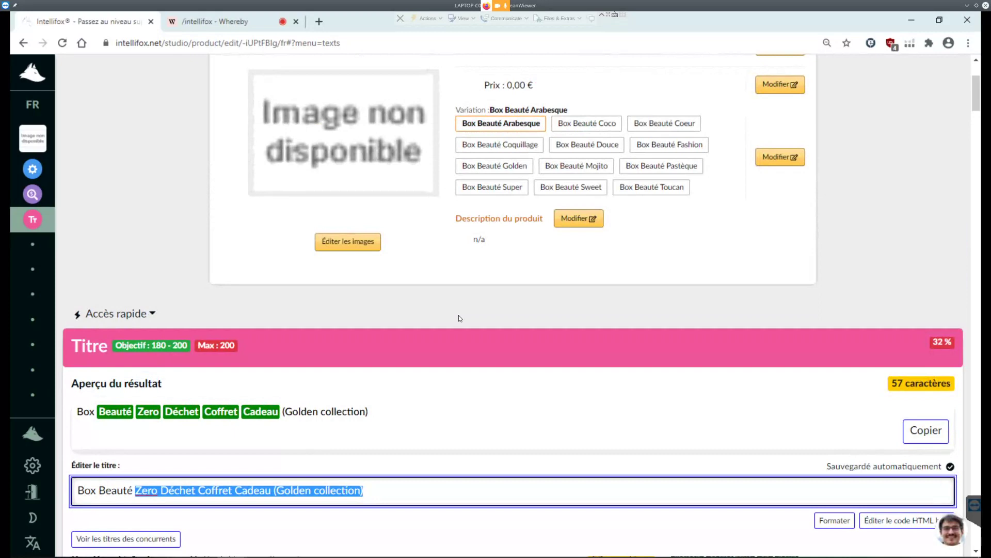
{"action": "scroll", "coordinate": [460, 319], "scroll_direction": "up", "scroll_amount": 1}
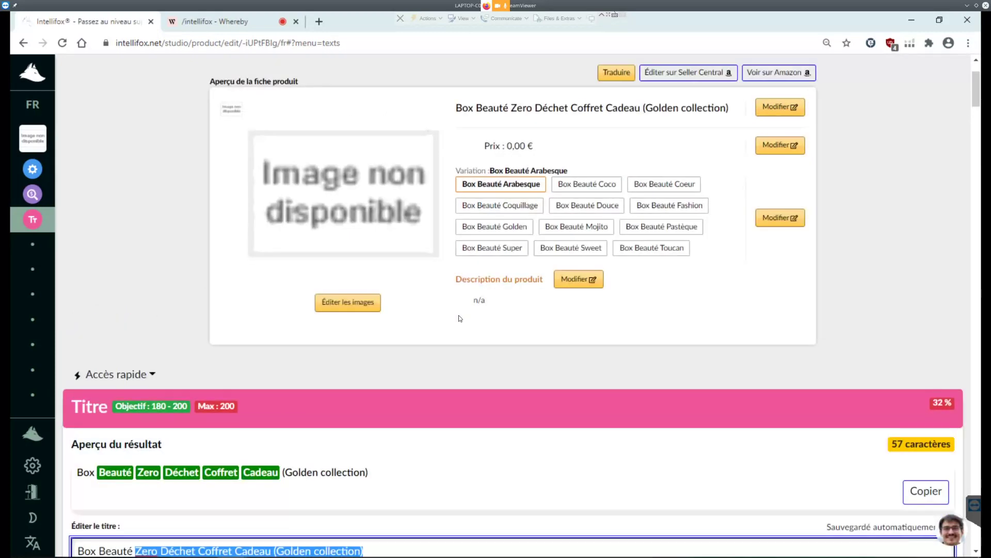
{"action": "scroll", "coordinate": [459, 323], "scroll_direction": "down", "scroll_amount": 2}
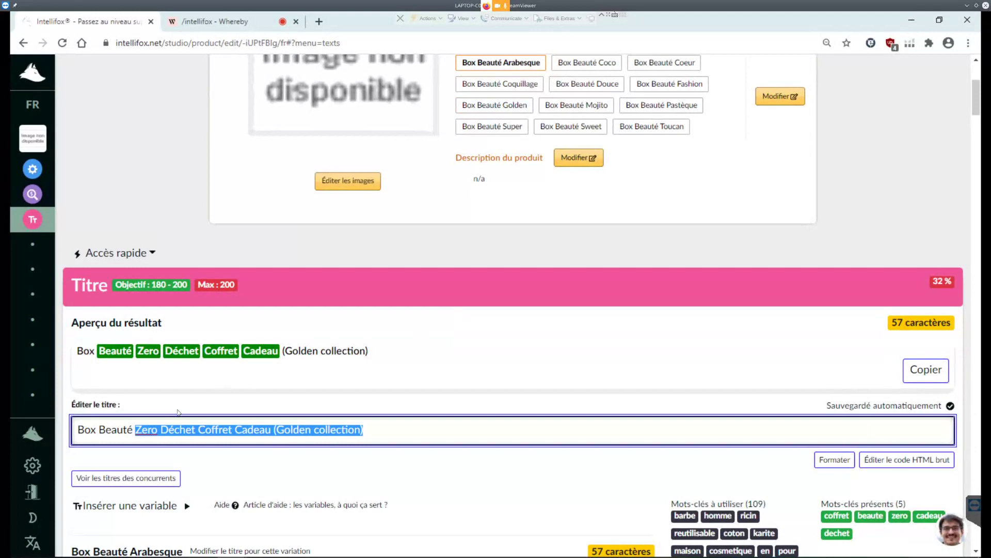
Step: Correct the spelling of "Zero" to "Zéro" in the product title
{"action": "left_click", "coordinate": [156, 432]}
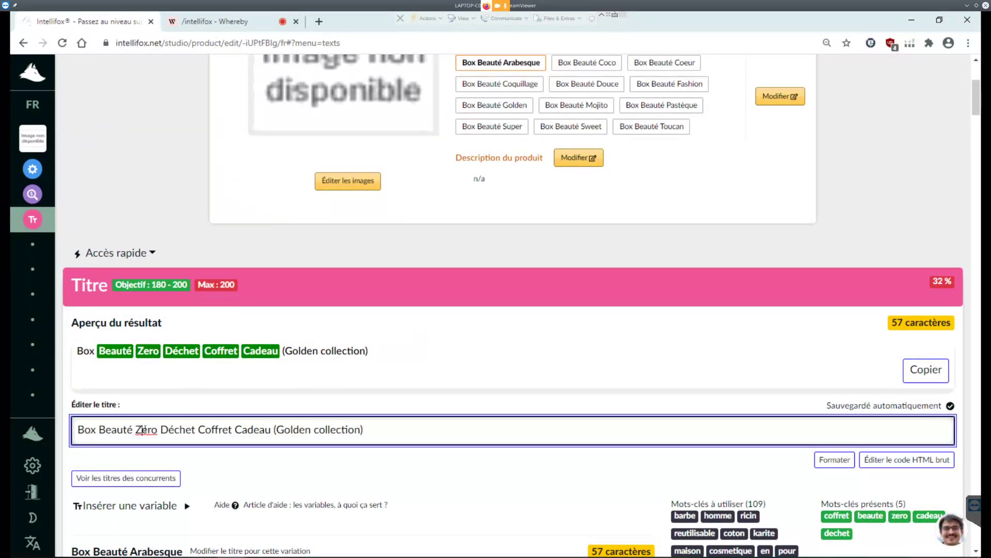
{"action": "left_click_drag", "start_coordinate": [142, 430], "coordinate": [149, 429]}
{"action": "type", "text": "é"}
{"action": "double_click", "coordinate": [120, 429]}
{"action": "left_click_drag", "start_coordinate": [135, 429], "coordinate": [101, 429]}
{"action": "left_click", "coordinate": [126, 431]}
Step: Show the competitors' titles and compare them with the listing's own title
{"action": "left_click", "coordinate": [131, 478]}
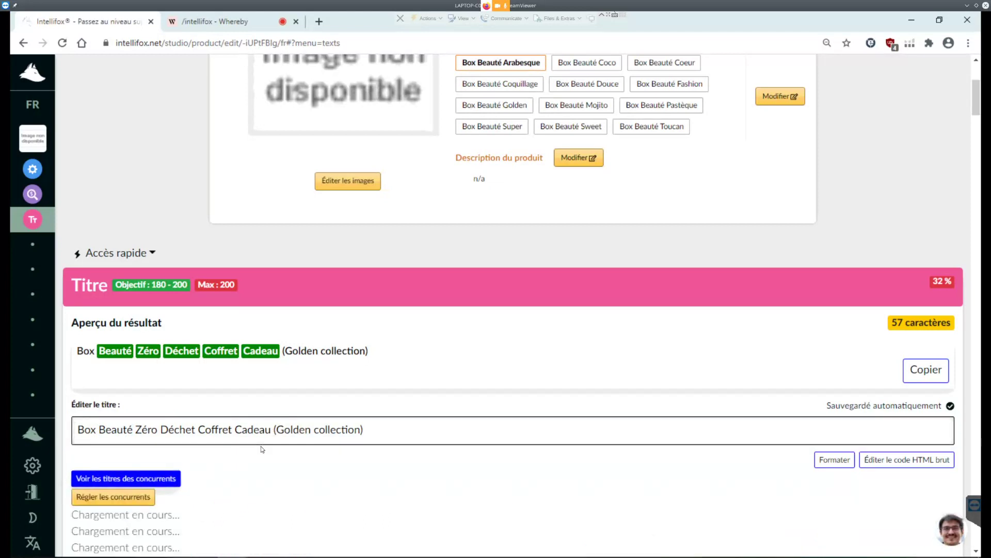
{"action": "scroll", "coordinate": [262, 449], "scroll_direction": "down", "scroll_amount": 4}
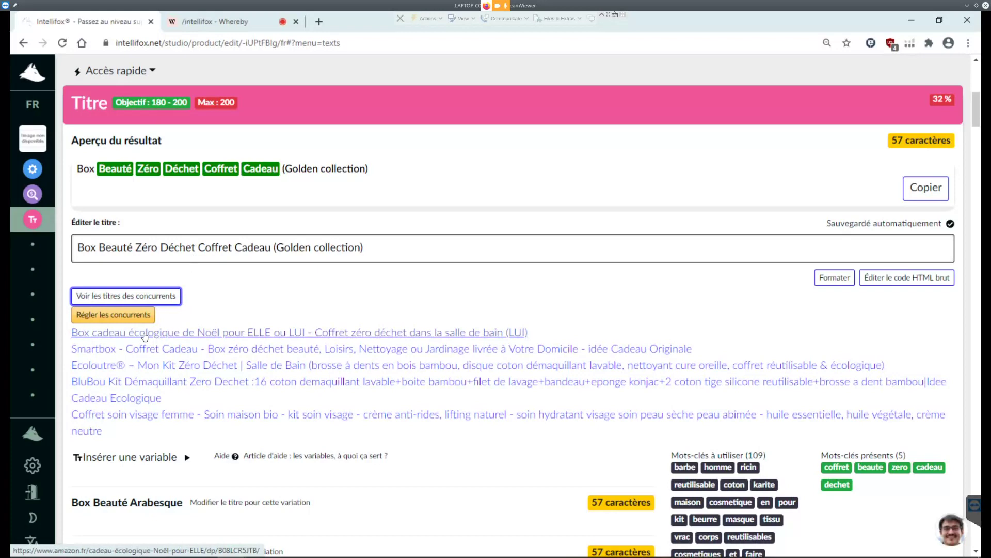
{"action": "left_click_drag", "start_coordinate": [274, 248], "coordinate": [58, 254]}
{"action": "left_click", "coordinate": [282, 287]}
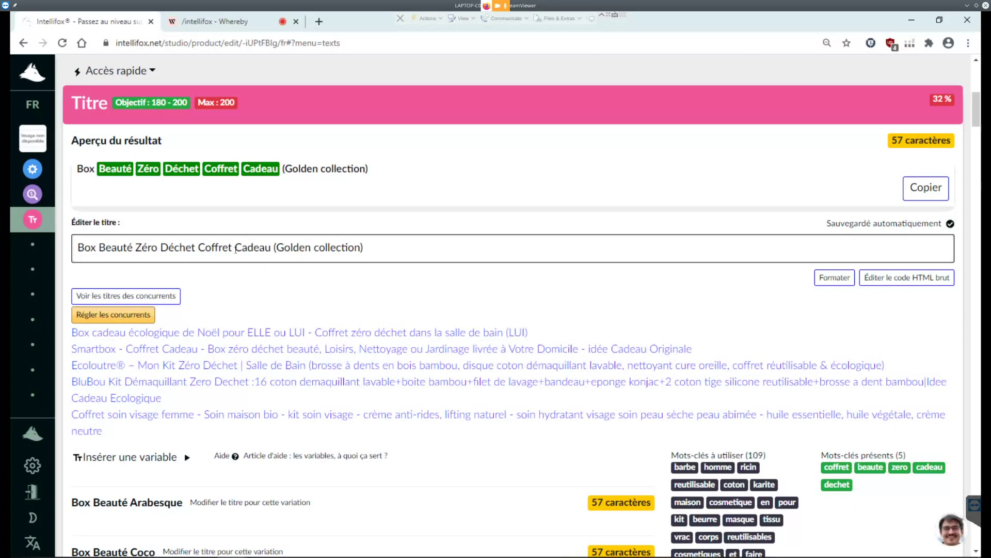
Step: Remove "(Golden collection)" from the title and place "Zéro Déchet Coffret Cadeau" after two slash separators following "Box Beauté"
{"action": "left_click_drag", "start_coordinate": [271, 247], "coordinate": [458, 253]}
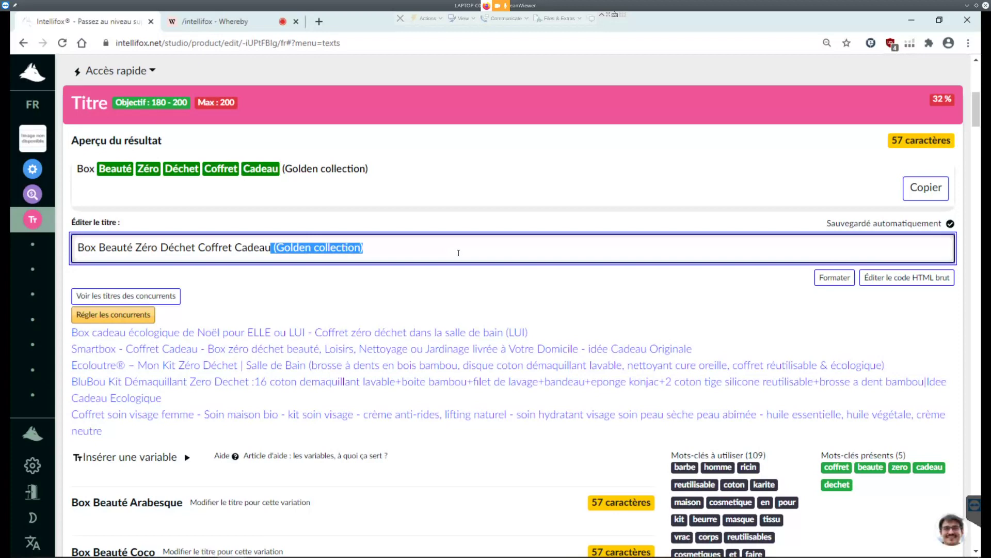
{"action": "type", "text": "/"}
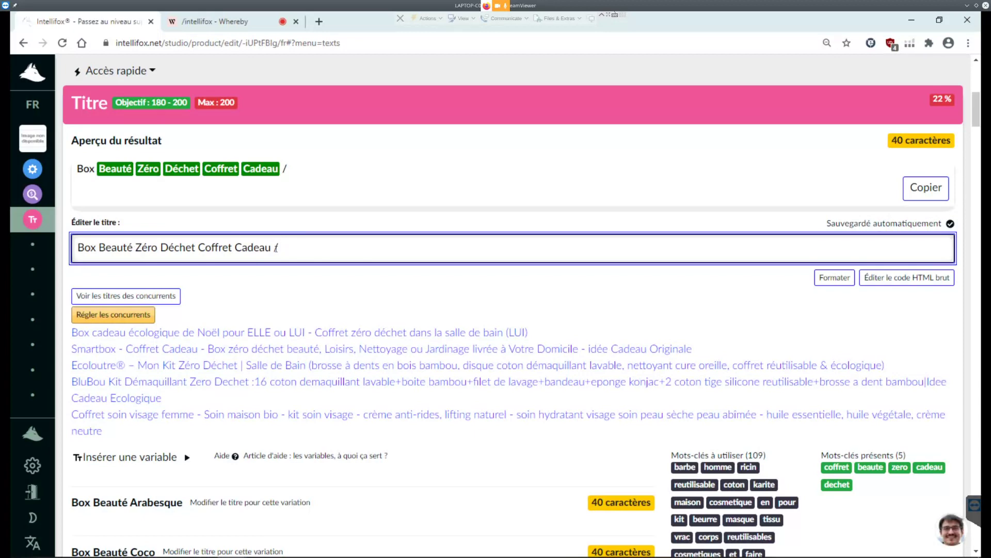
{"action": "left_click_drag", "start_coordinate": [270, 247], "coordinate": [135, 248]}
{"action": "key", "text": "ctrl+c"}
{"action": "key", "text": "BackSpace"}
{"action": "type", "text": "/"}
{"action": "key", "text": "ctrl+v"}
Step: Insert "Shampooing Solide + Savon Lait de Chèvre + 6 Lingettes lavables" after "Box Beauté" and add a space between the two slashes
{"action": "key", "text": "Home"}
{"action": "key", "text": "ctrl+Right"}
{"action": "key", "text": "ctrl+Right"}
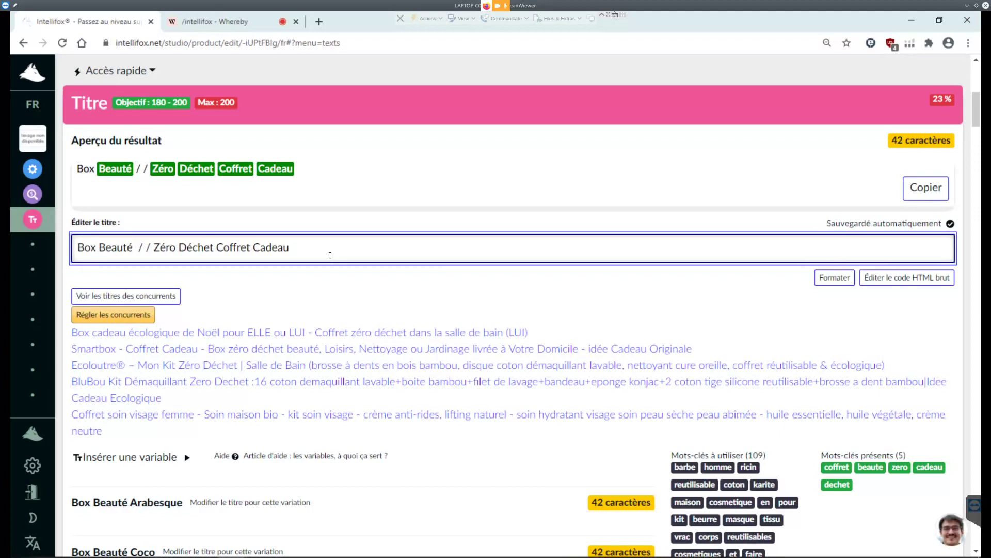
{"action": "type", "text": "Shampooing"}
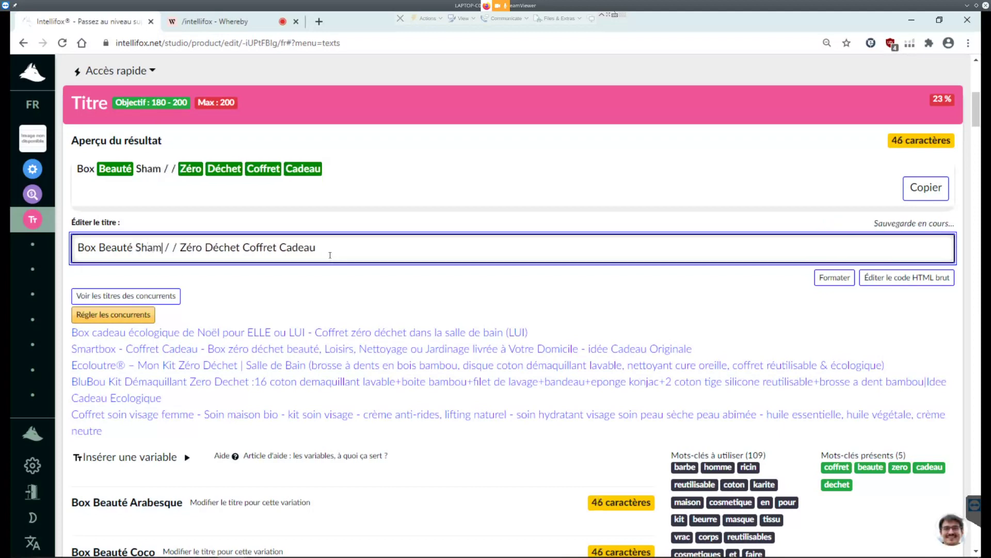
{"action": "type", "text": " Solide + Sa"}
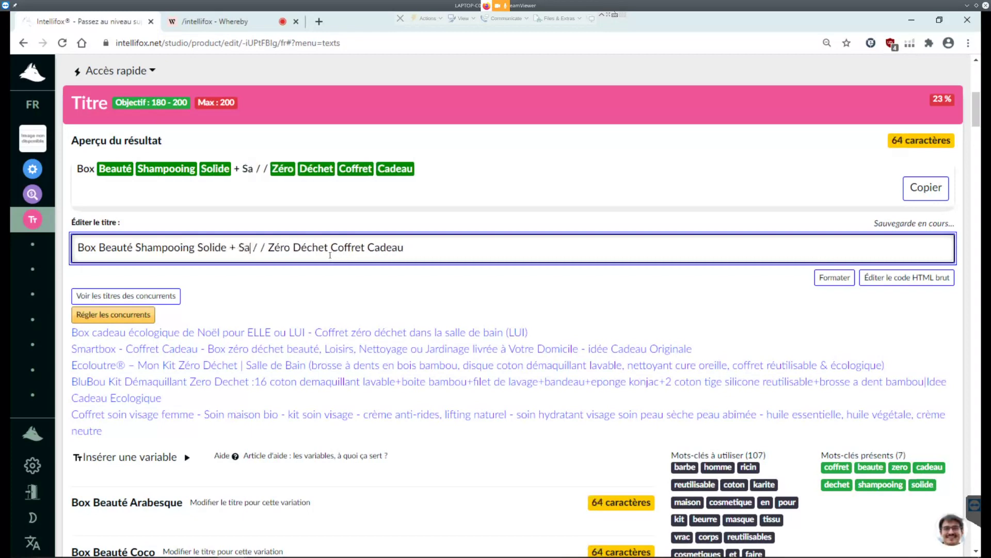
{"action": "type", "text": "von Lait de Chèvre + 6 Lingettes lavables"}
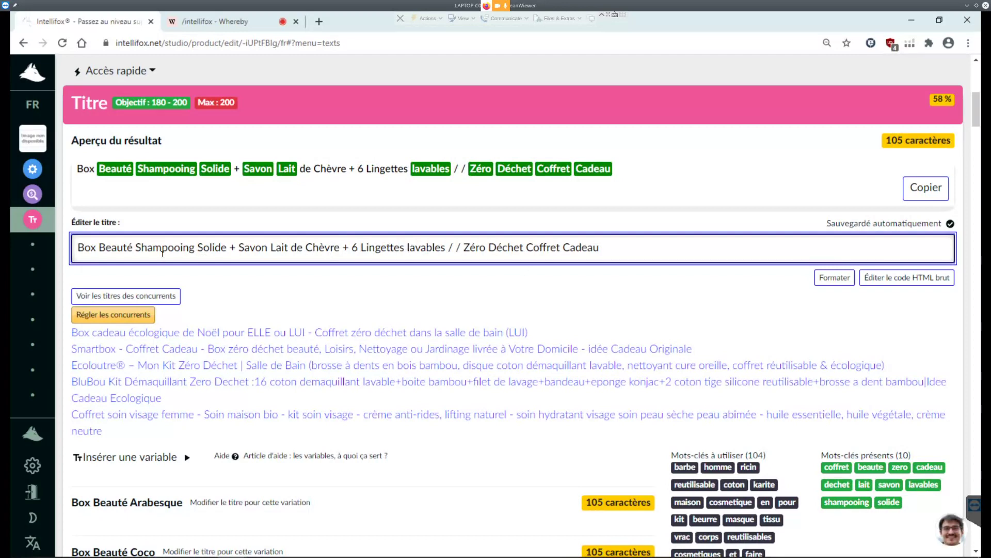
{"action": "left_click", "coordinate": [135, 247]}
{"action": "left_click", "coordinate": [456, 248]}
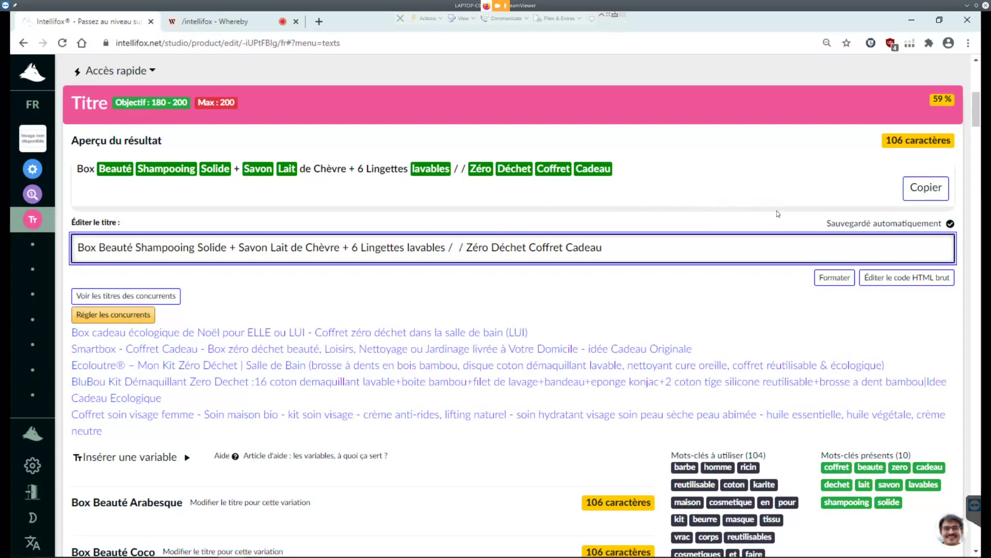
Step: Insert "Offrez un Noël durable à votre famille" between the two slashes of the product title
{"action": "scroll", "coordinate": [768, 214], "scroll_direction": "up", "scroll_amount": 1}
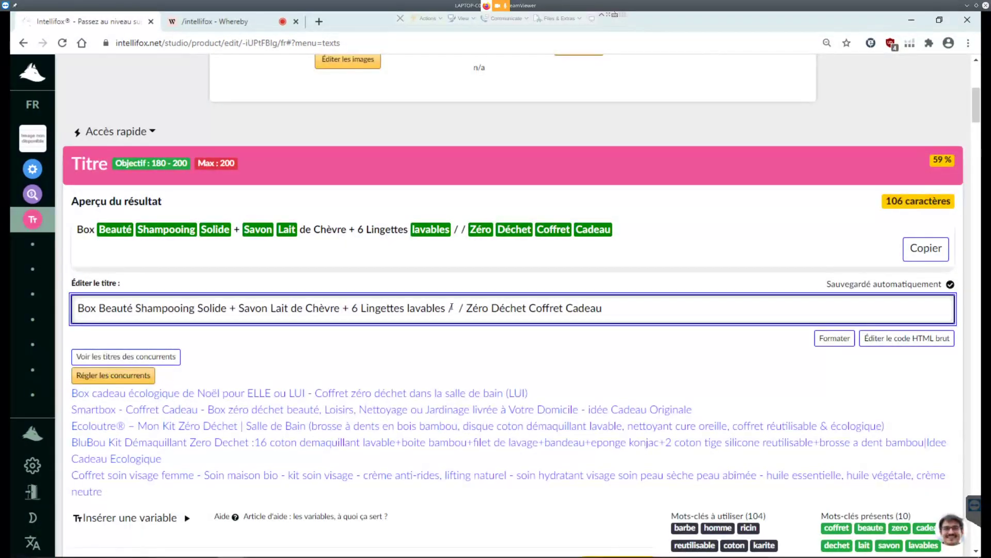
{"action": "left_click", "coordinate": [454, 307]}
{"action": "type", "text": "Off"}
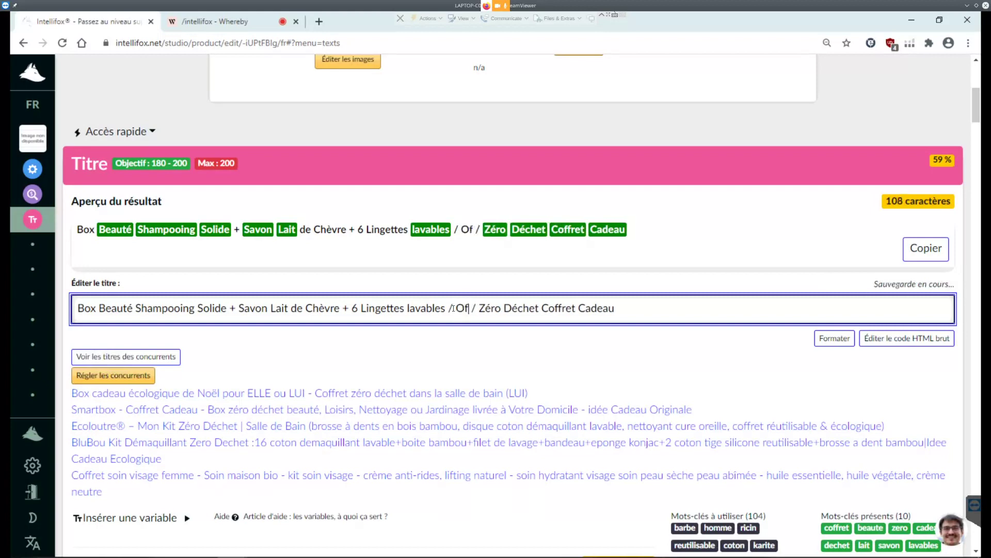
{"action": "type", "text": "rez un d"}
{"action": "key", "text": "BackSpace"}
{"action": "type", "text": "Noël durable à votre famille"}
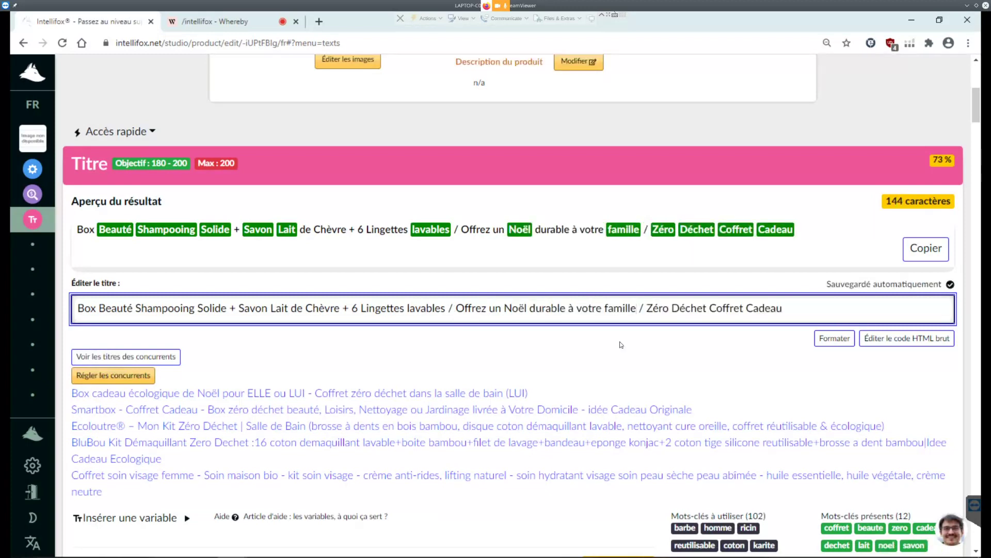
Step: Highlight the product contents at the start of the title and the closing "Zéro Déchet Coffret Cadeau" to examine each segment
{"action": "left_click", "coordinate": [783, 308]}
{"action": "left_click_drag", "start_coordinate": [446, 308], "coordinate": [435, 309]}
{"action": "left_click_drag", "start_coordinate": [211, 308], "coordinate": [65, 313]}
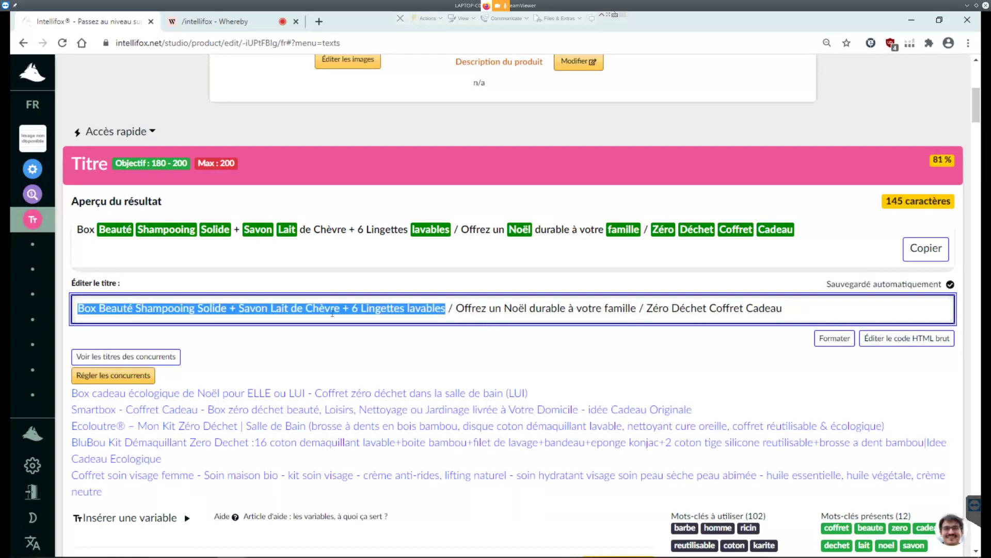
{"action": "left_click_drag", "start_coordinate": [456, 309], "coordinate": [876, 309]}
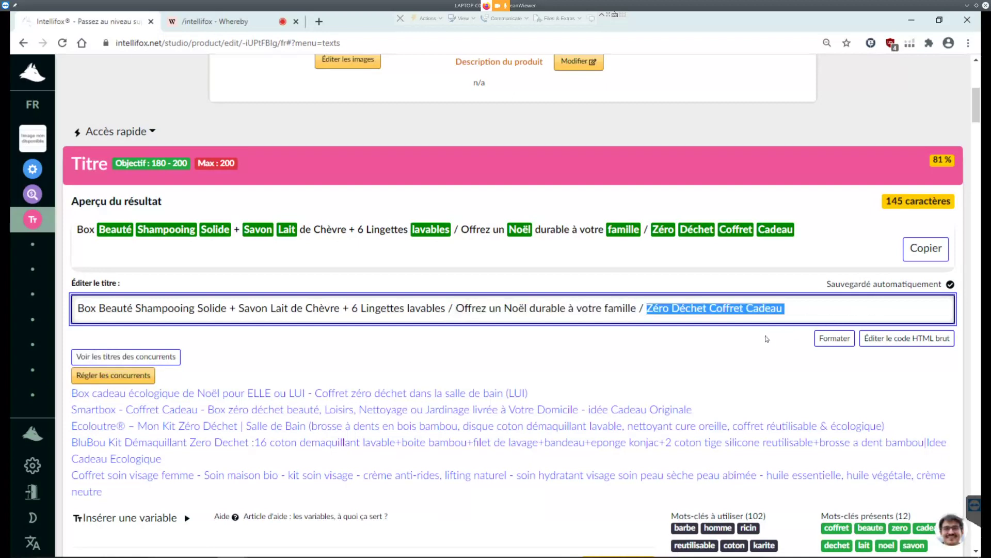
{"action": "left_click", "coordinate": [733, 347]}
{"action": "left_click", "coordinate": [793, 312]}
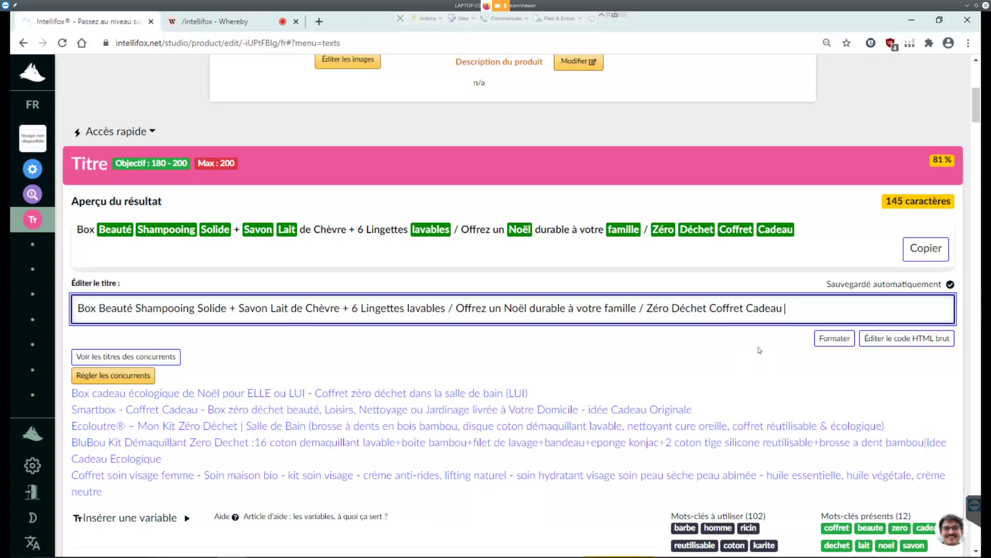
Step: Preview the listing in the search results and compare its displayed title with the competitors' products
{"action": "scroll", "coordinate": [760, 351], "scroll_direction": "down", "scroll_amount": 1}
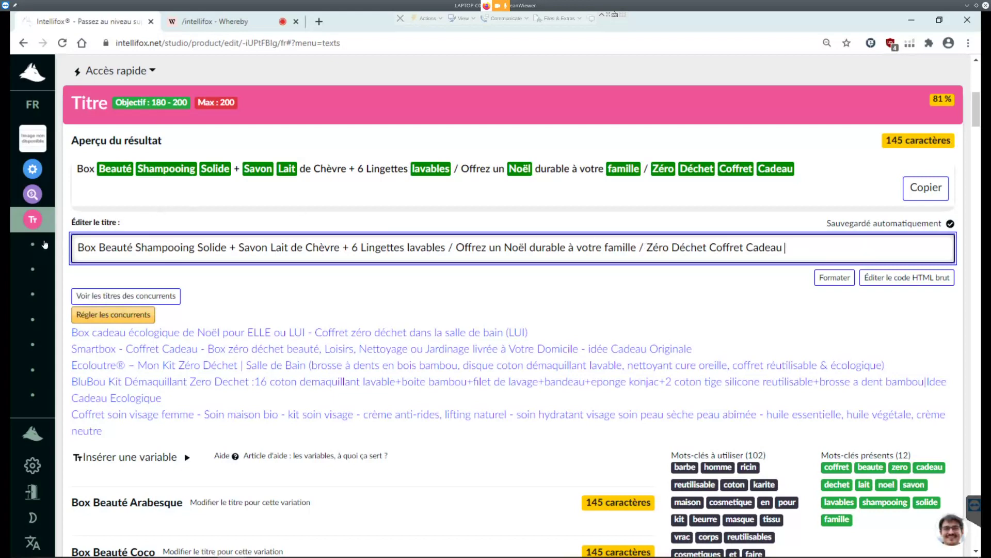
{"action": "mouse_move", "coordinate": [43, 245]}
{"action": "scroll", "coordinate": [57, 253], "scroll_direction": "down", "scroll_amount": 5}
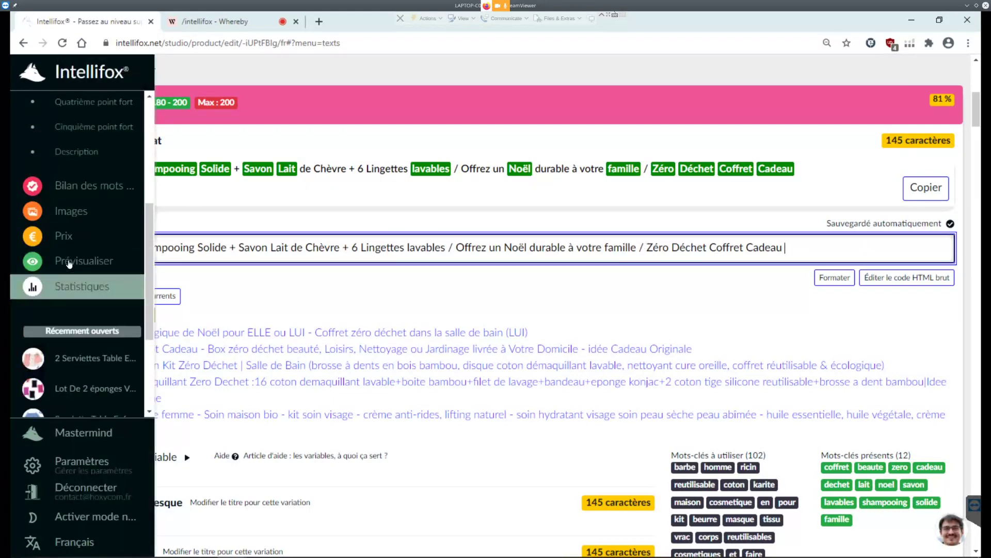
{"action": "left_click", "coordinate": [69, 264]}
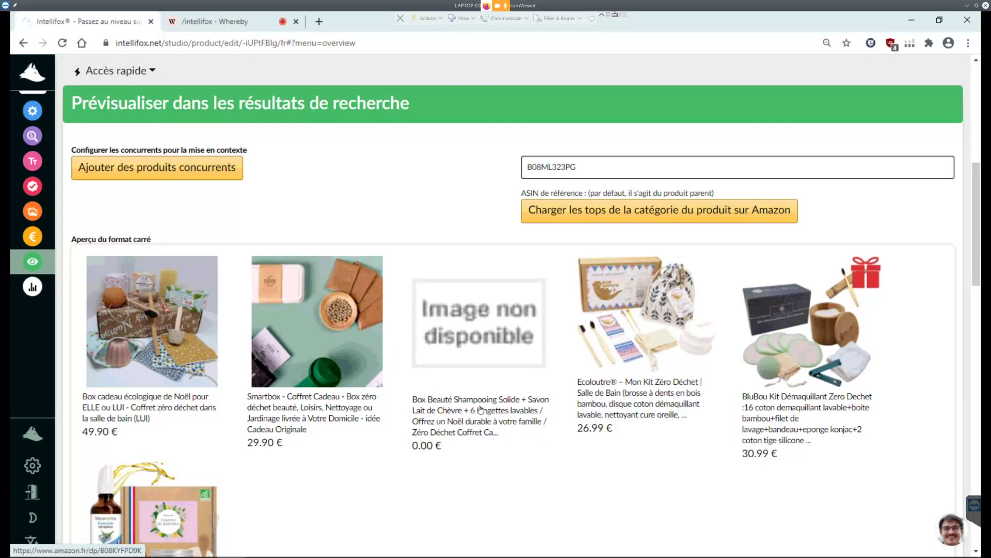
Step: Return to the listing texts and append "Homme ou Femme Enfant Ado Copine Mère Meilleure amie" to the end of the title
{"action": "scroll", "coordinate": [313, 301], "scroll_direction": "up", "scroll_amount": 5}
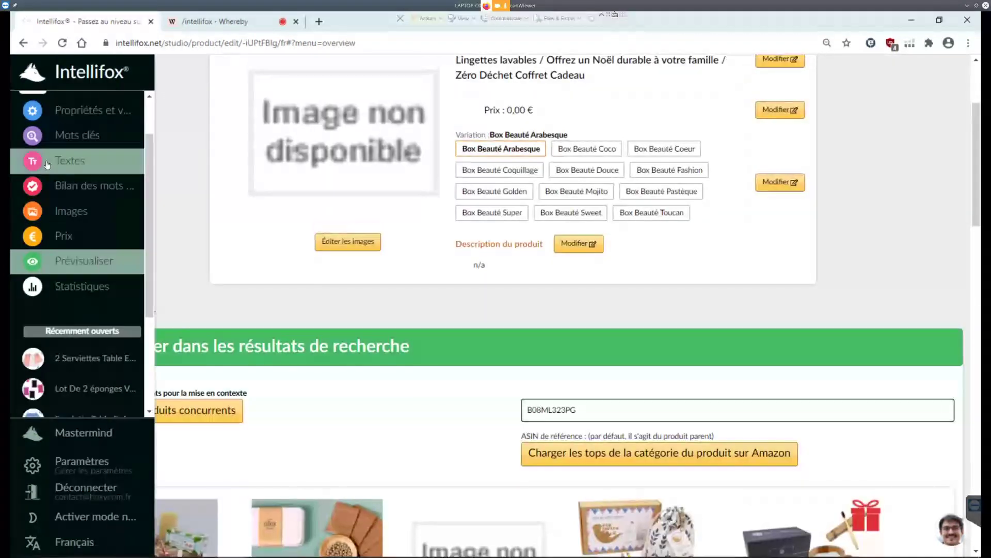
{"action": "left_click", "coordinate": [46, 163]}
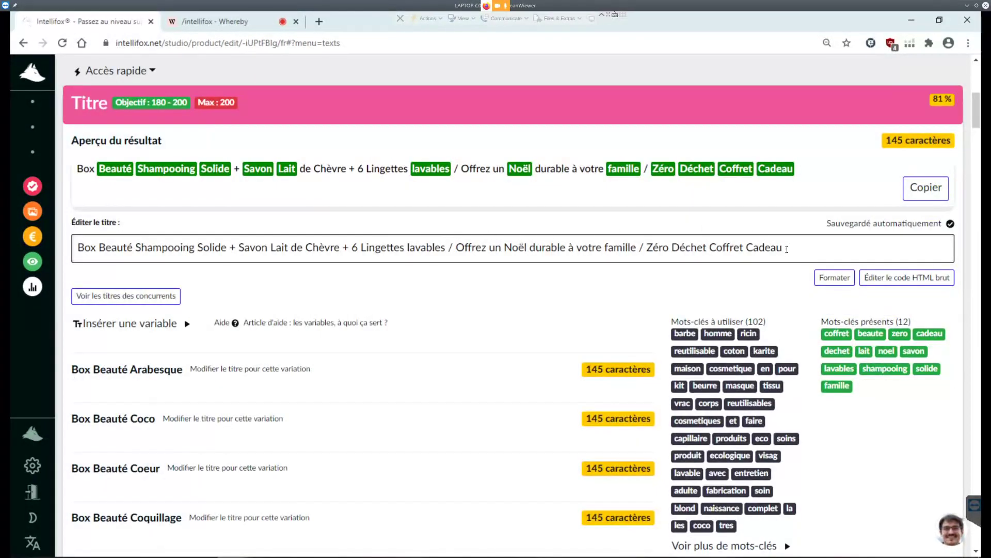
{"action": "left_click", "coordinate": [794, 251]}
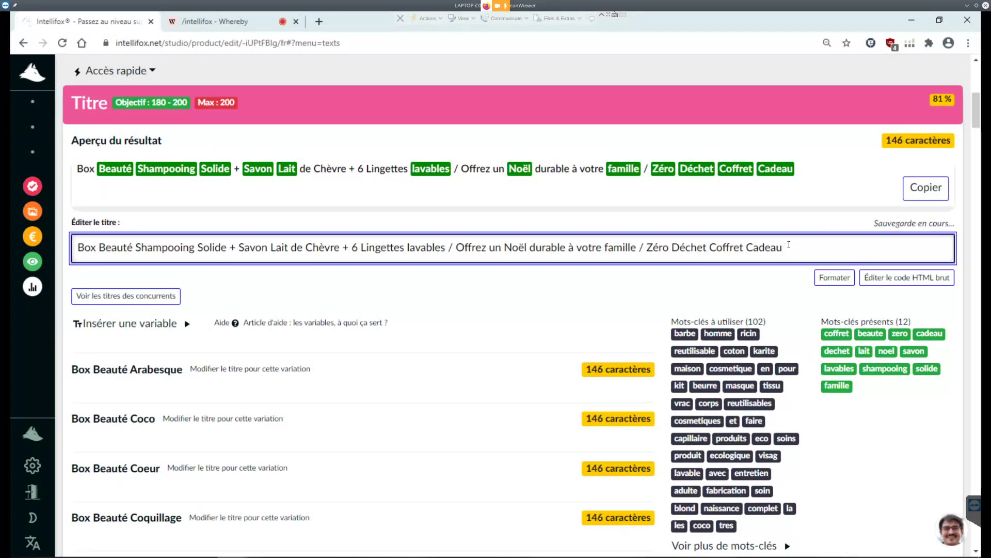
{"action": "type", "text": "Homme ou Femme"}
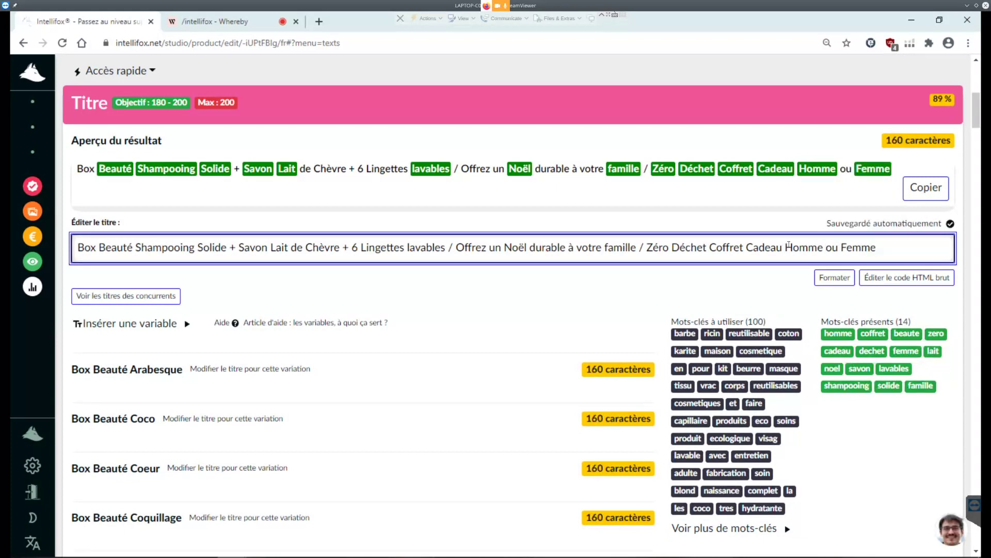
{"action": "type", "text": " Enfant A"}
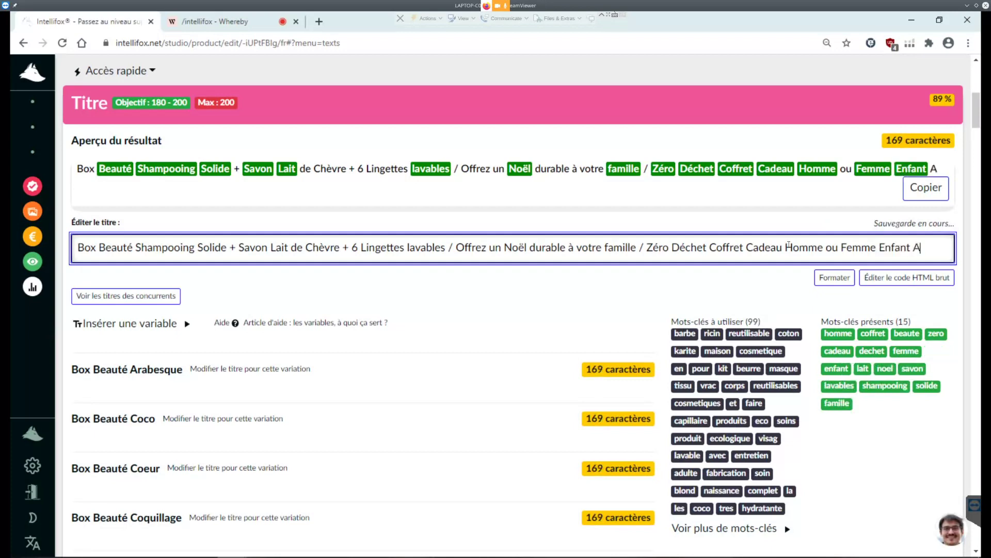
{"action": "type", "text": "do C"}
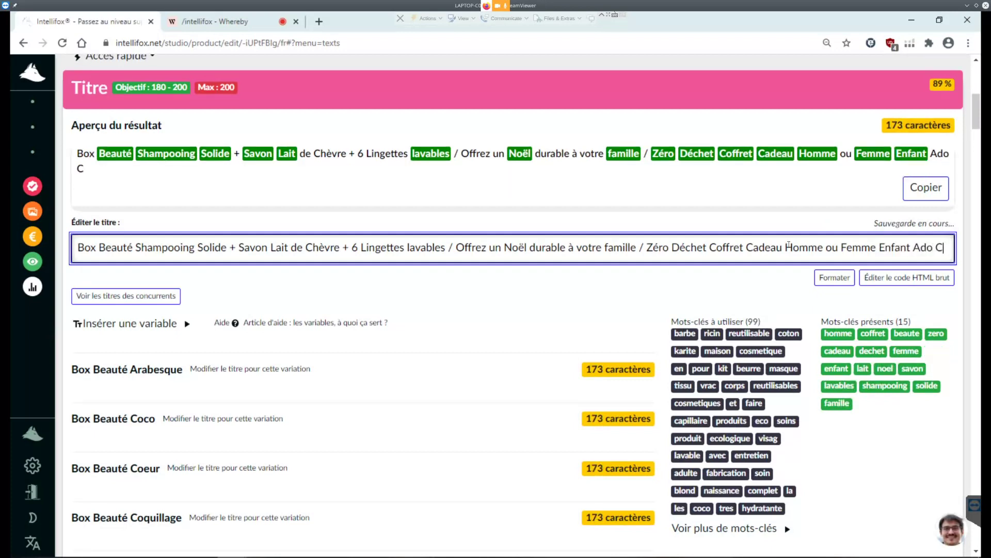
{"action": "type", "text": "opine "}
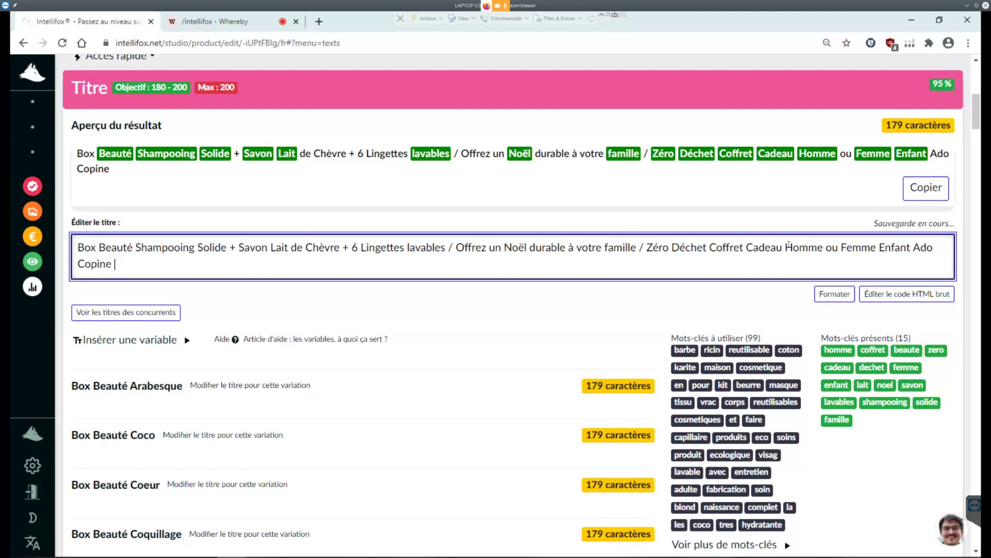
{"action": "type", "text": "Mère M"}
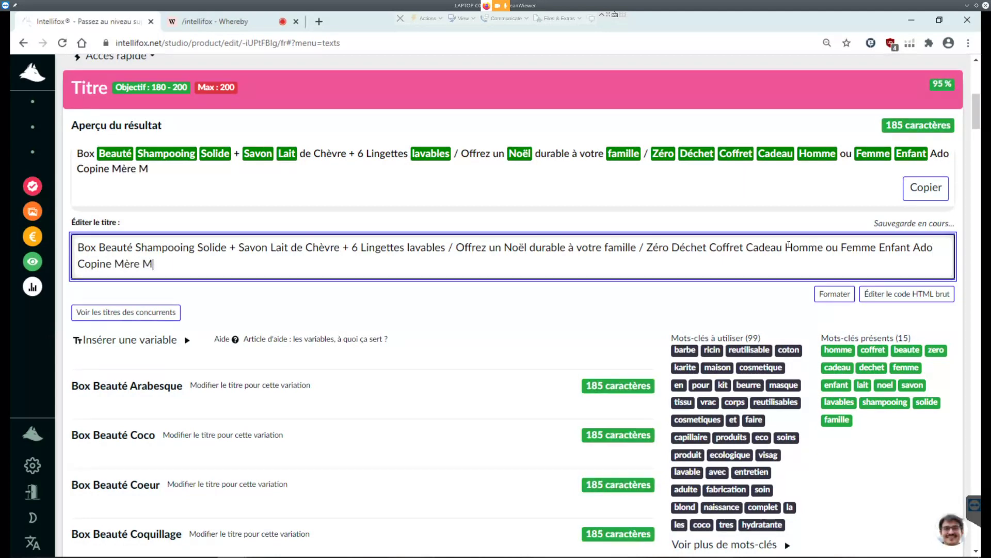
{"action": "type", "text": "eilleure"}
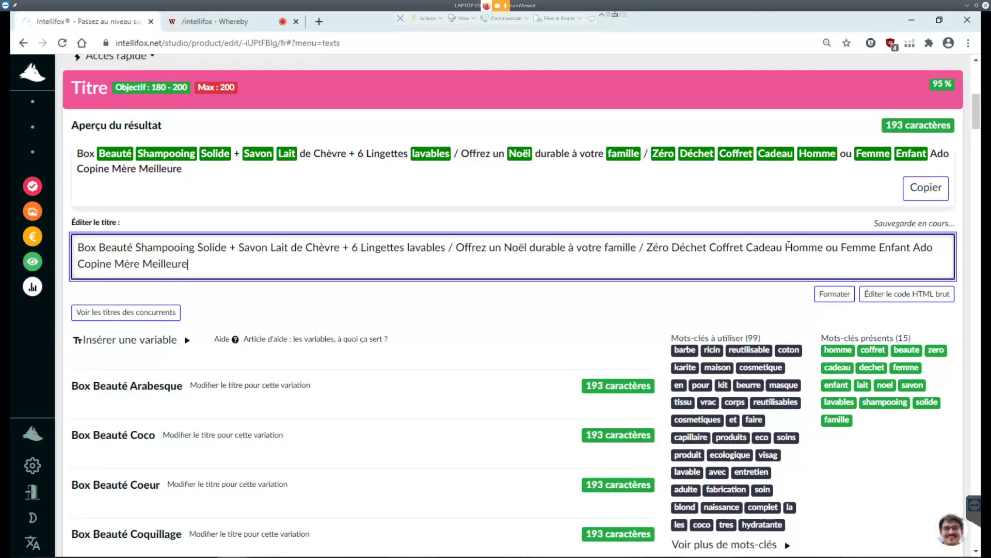
{"action": "type", "text": " amie"}
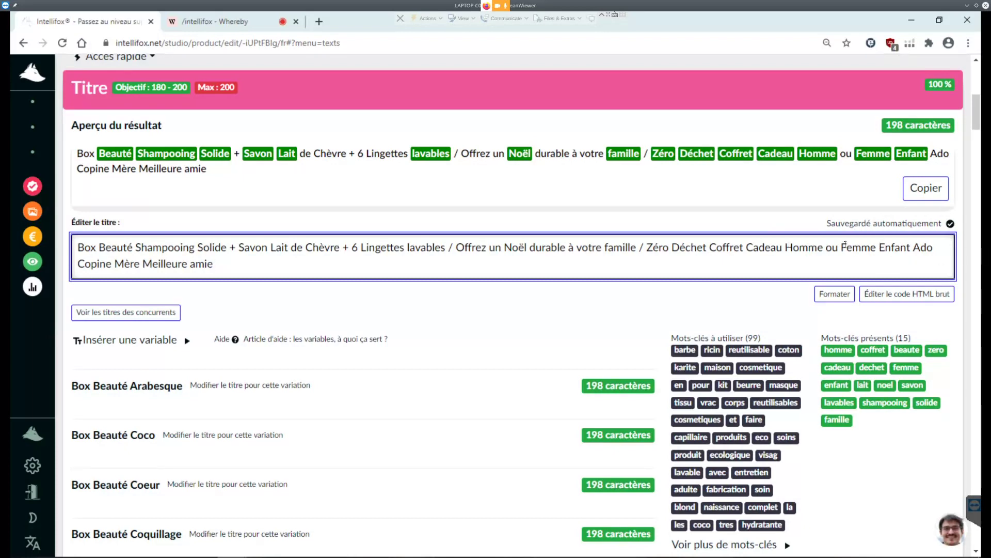
Step: Remove "ou" between "Homme" and "Femme" in the title, keeping a single space, and check the closing words "Copine Mère Meilleure amie"
{"action": "left_click_drag", "start_coordinate": [839, 248], "coordinate": [824, 248]}
{"action": "type", "text": "/"}
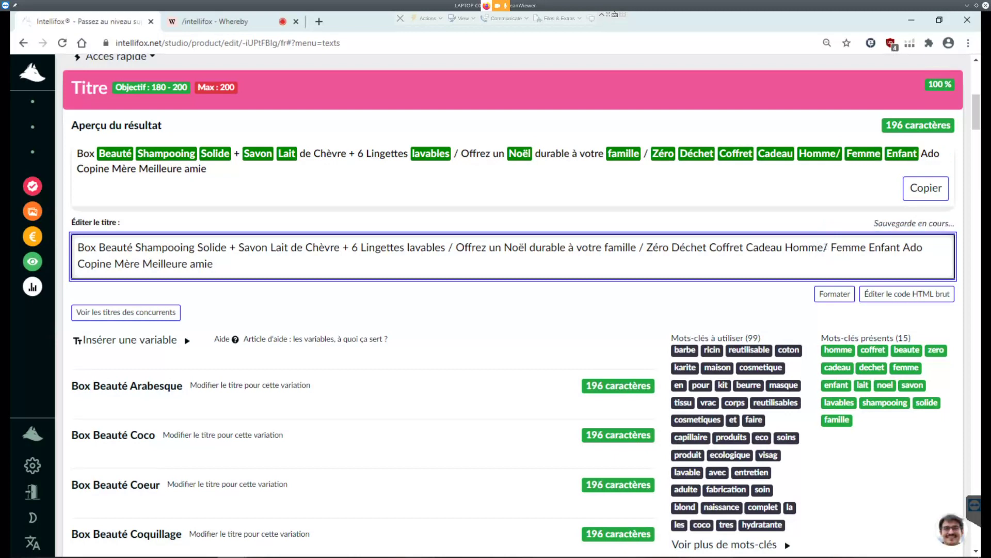
{"action": "key", "text": "Delete"}
{"action": "key", "text": "BackSpace"}
{"action": "type", "text": "-"}
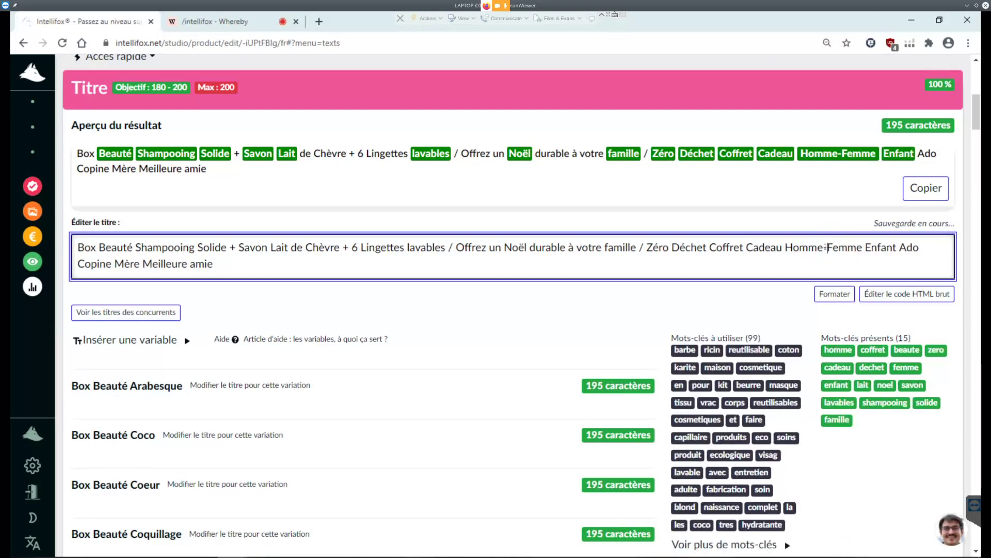
{"action": "key", "text": "BackSpace"}
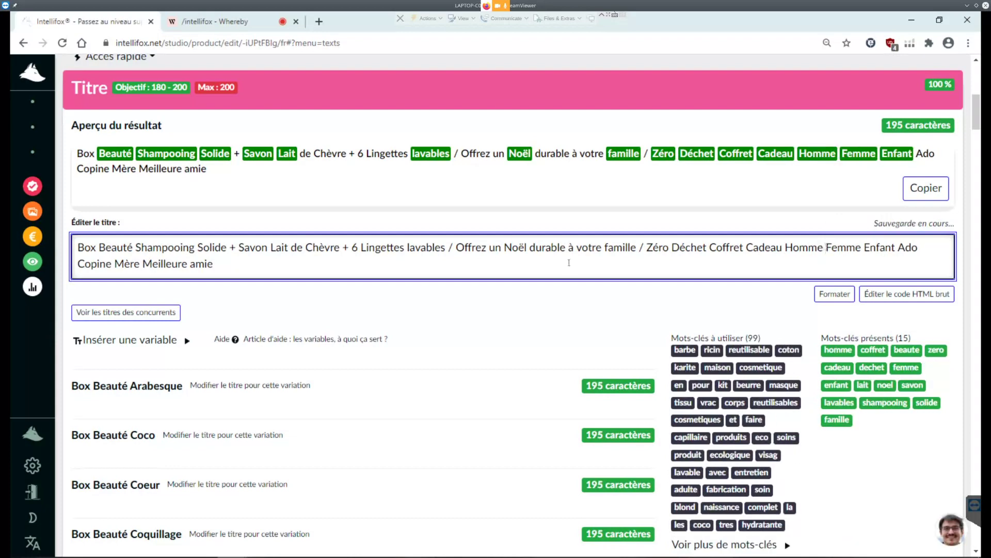
{"action": "left_click_drag", "start_coordinate": [213, 264], "coordinate": [78, 263]}
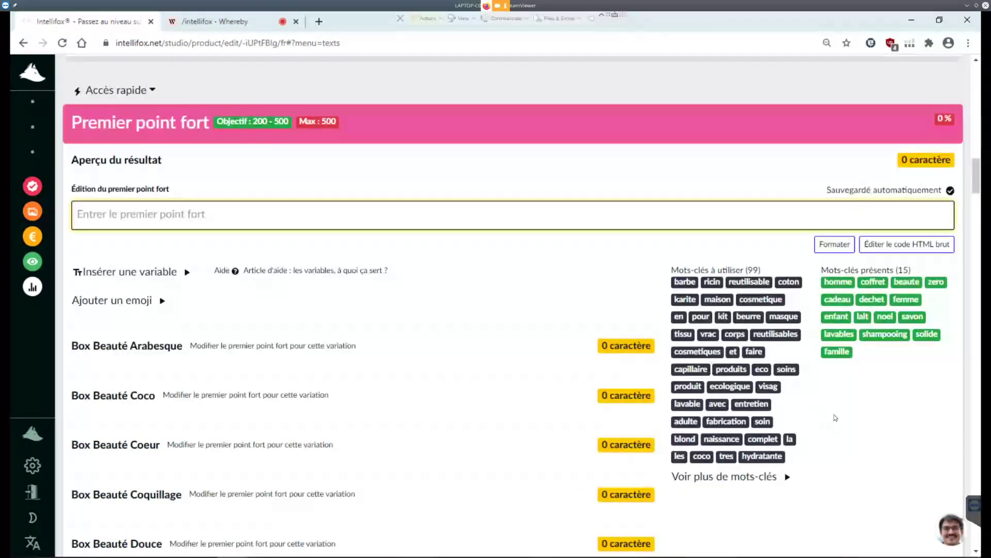
Step: Open the listing's main image in the image editor and bring up the image selection for the variations
{"action": "left_click_drag", "start_coordinate": [978, 165], "coordinate": [975, 70]}
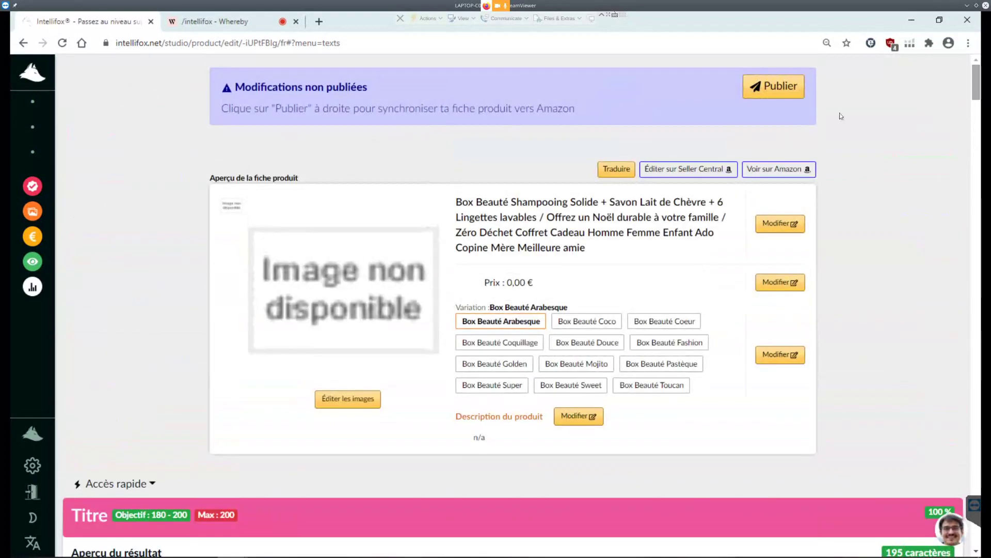
{"action": "left_click", "coordinate": [405, 265]}
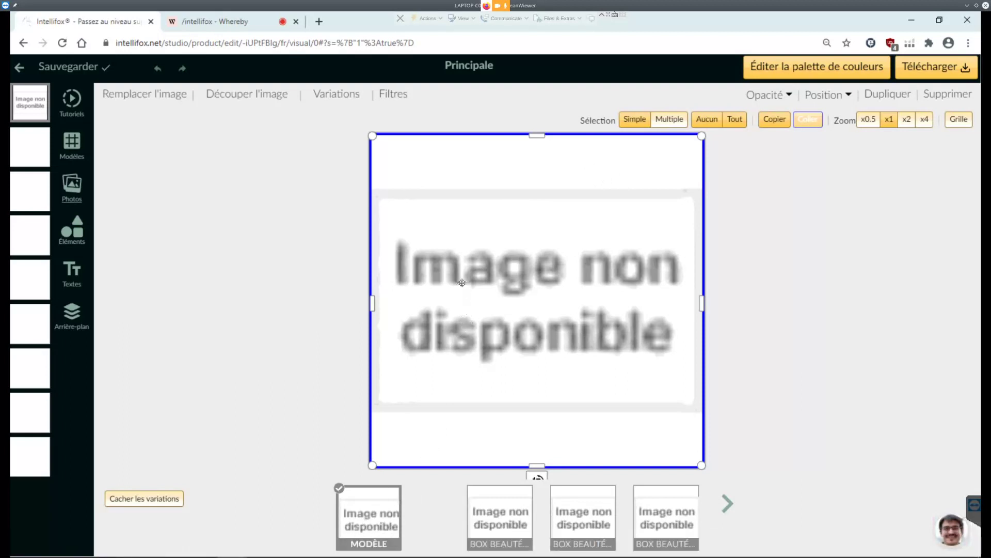
{"action": "left_click", "coordinate": [342, 95]}
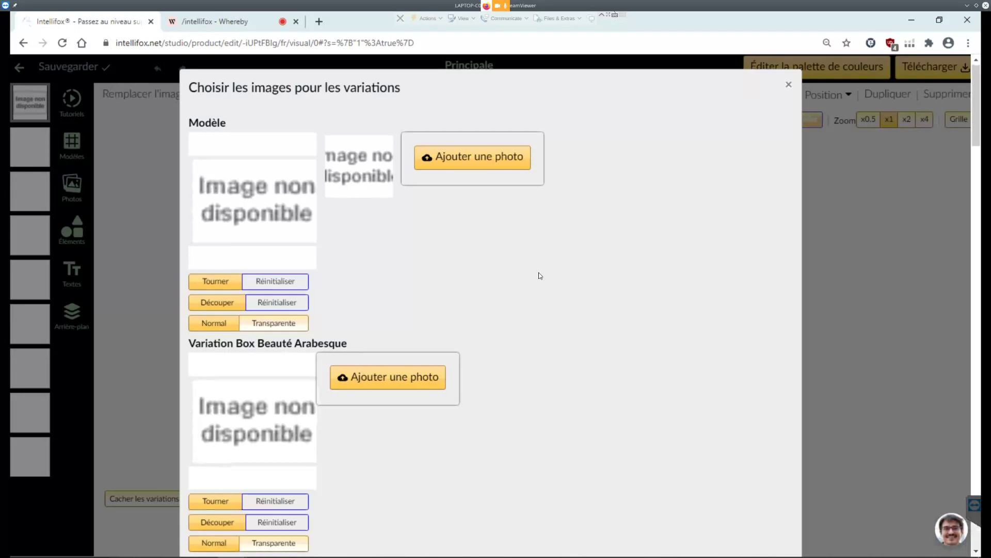
Step: Examine the photo upload, rotate, crop and transparency options offered for the model and each box variation
{"action": "scroll", "coordinate": [539, 275], "scroll_direction": "down", "scroll_amount": 5}
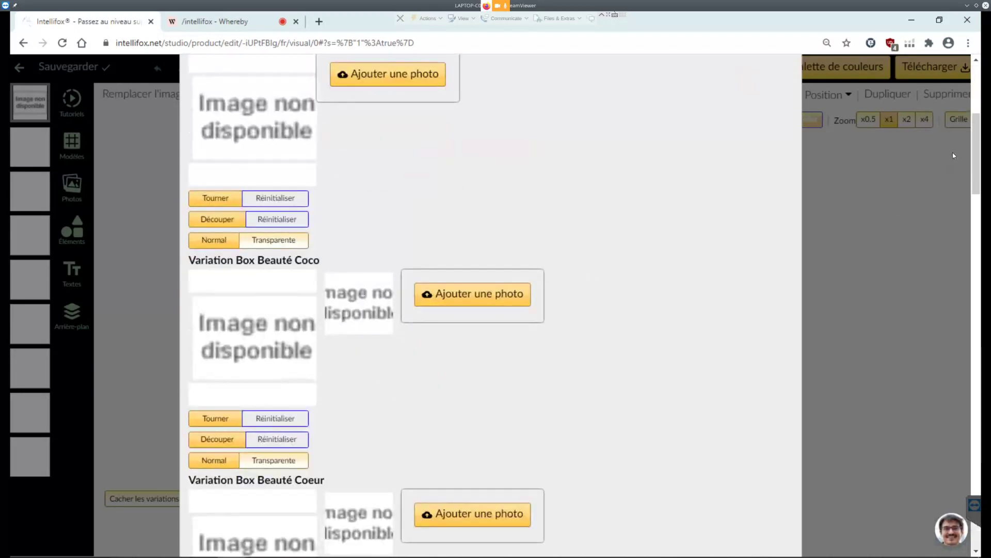
{"action": "scroll", "coordinate": [976, 150], "scroll_direction": "up", "scroll_amount": 5}
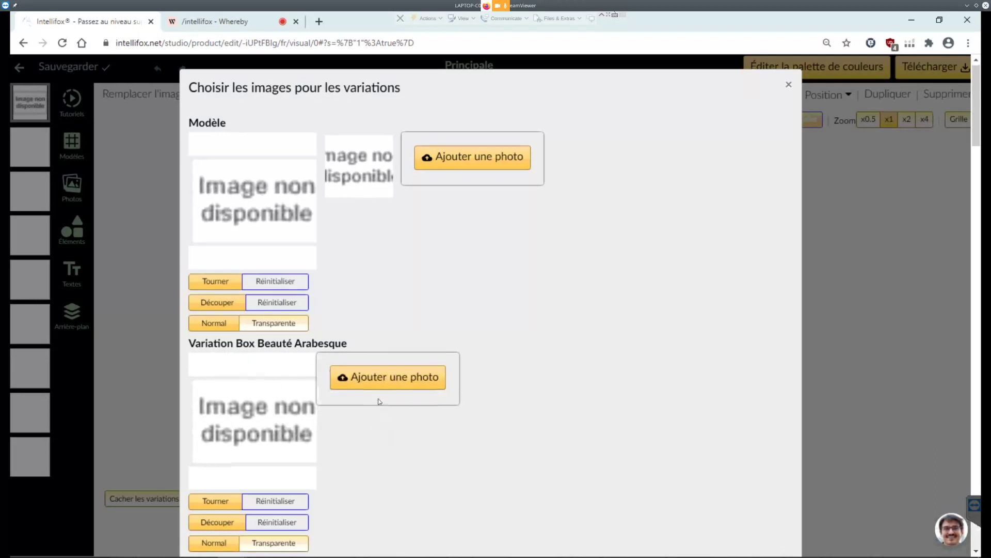
{"action": "scroll", "coordinate": [380, 402], "scroll_direction": "down", "scroll_amount": 1}
{"action": "left_click", "coordinate": [389, 326]}
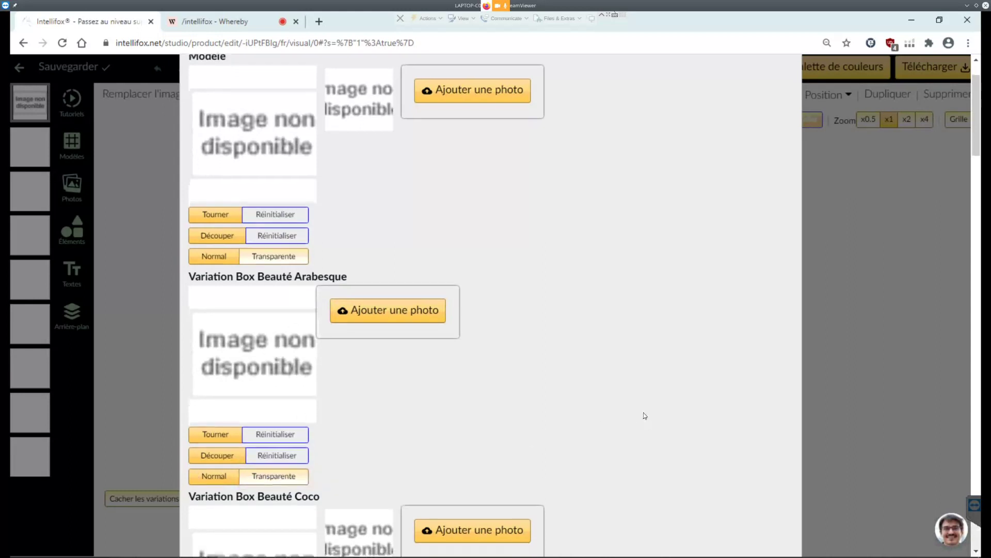
{"action": "scroll", "coordinate": [615, 393], "scroll_direction": "down", "scroll_amount": 1}
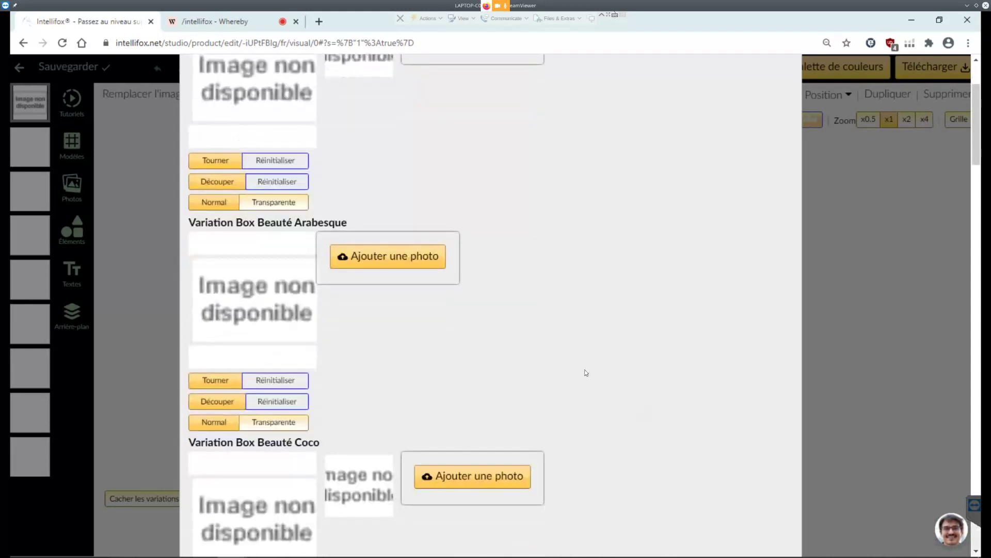
{"action": "left_click", "coordinate": [238, 388]}
{"action": "left_click", "coordinate": [243, 403]}
{"action": "scroll", "coordinate": [685, 314], "scroll_direction": "down", "scroll_amount": 10}
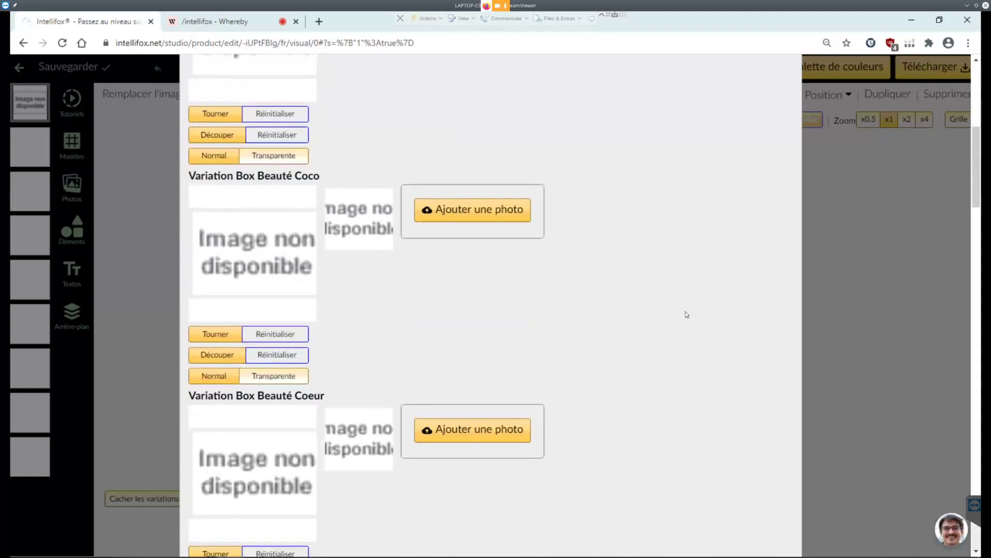
Step: Open the photo selection for the model and display the Box beauté folder with extra-large thumbnails to review its folders and photos
{"action": "scroll", "coordinate": [686, 314], "scroll_direction": "up", "scroll_amount": 12}
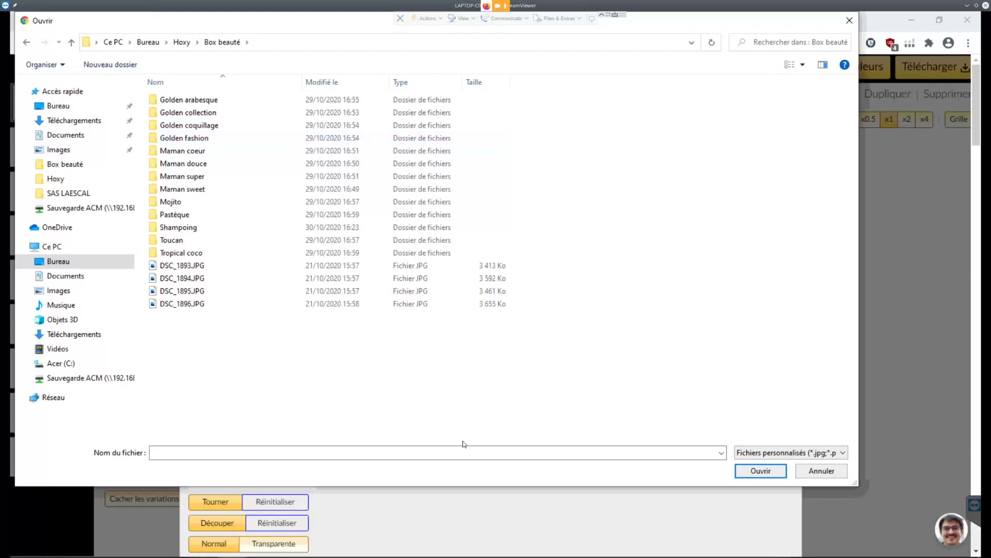
{"action": "right_click", "coordinate": [463, 441]}
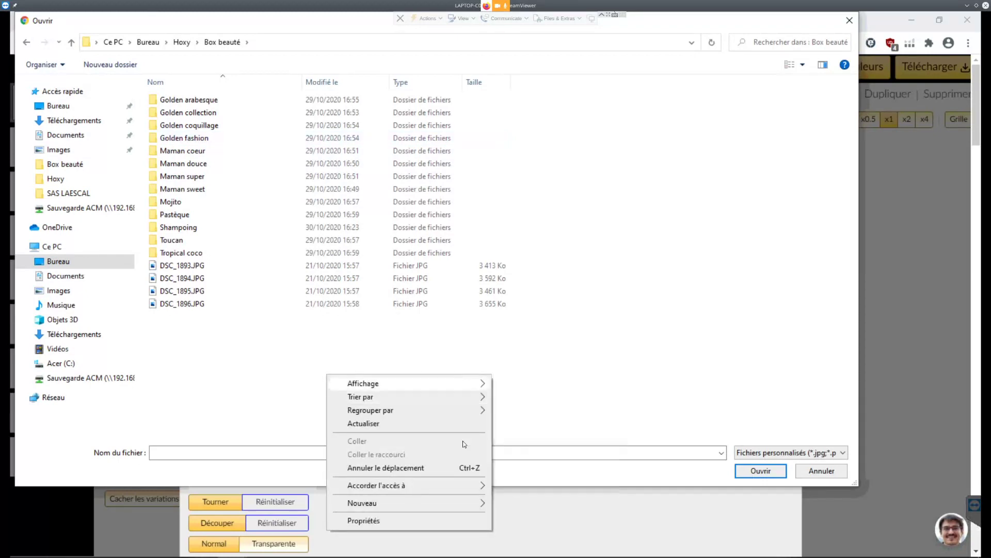
{"action": "key", "text": "Right"}
{"action": "key", "text": "Return"}
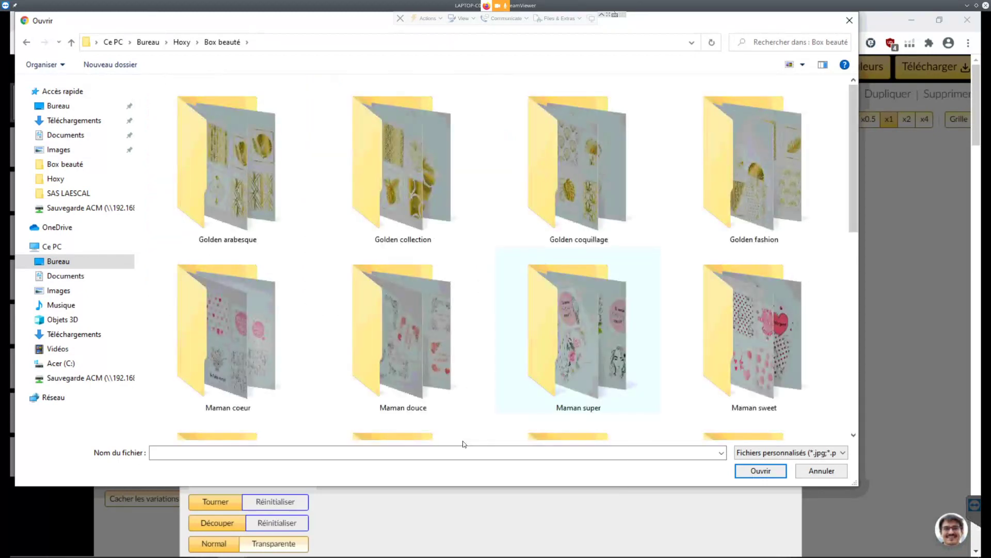
{"action": "scroll", "coordinate": [463, 443], "scroll_direction": "down", "scroll_amount": 10}
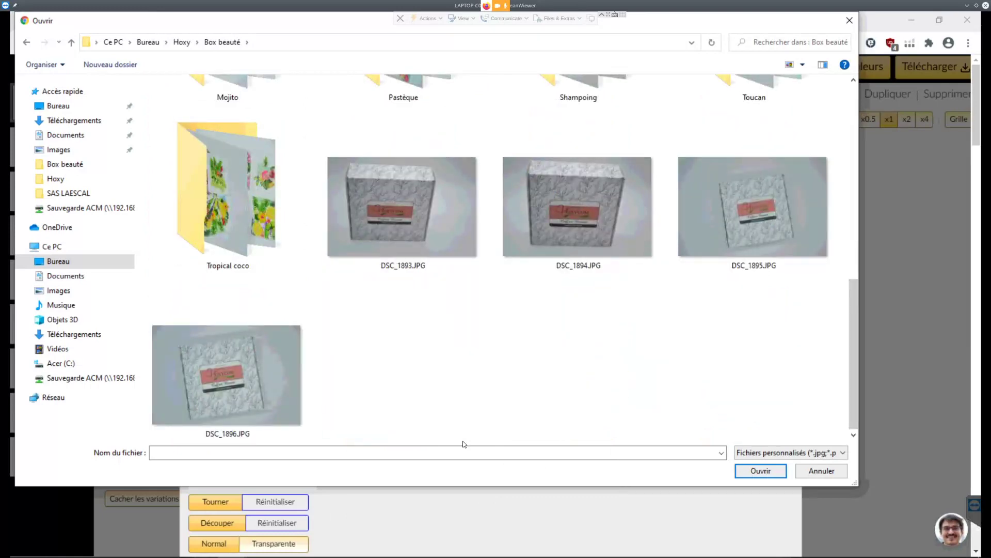
{"action": "scroll", "coordinate": [463, 443], "scroll_direction": "up", "scroll_amount": 10}
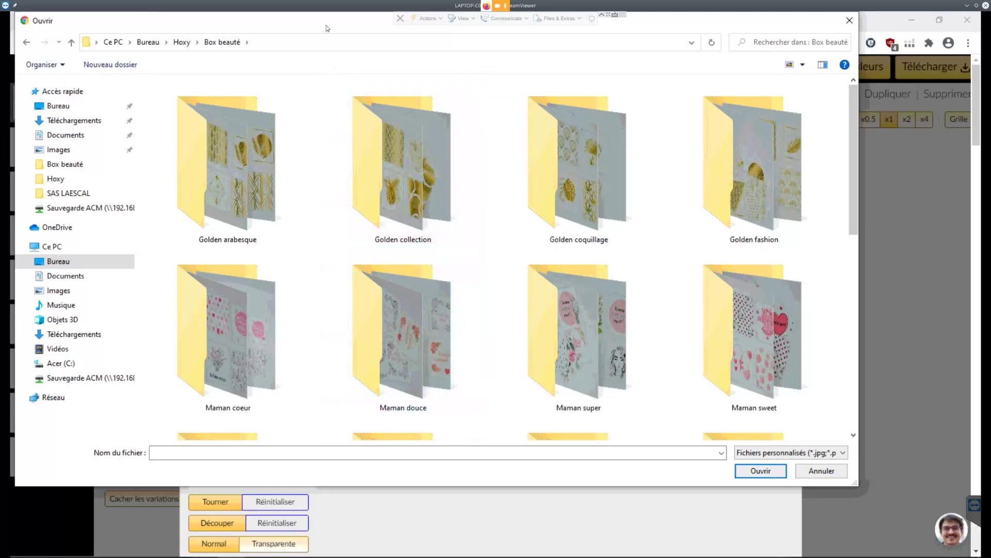
Step: Add DSC_1903.JPG, DSC_1904.JPG and DSC_1905.JPG from the Golden arabesque folder to Variation Box Beauté Arabesque
{"action": "left_click_drag", "start_coordinate": [325, 22], "coordinate": [986, 215]}
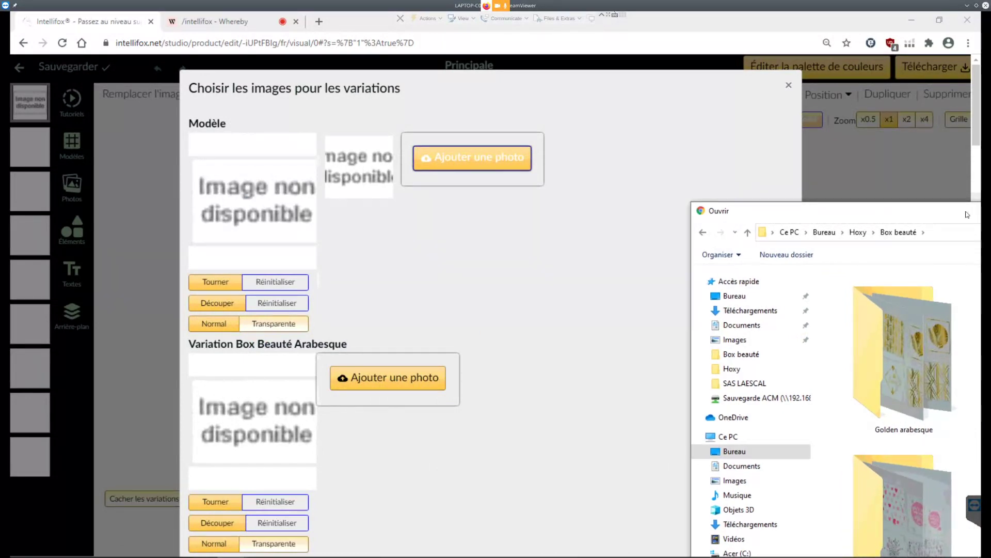
{"action": "left_click_drag", "start_coordinate": [968, 210], "coordinate": [985, 209]}
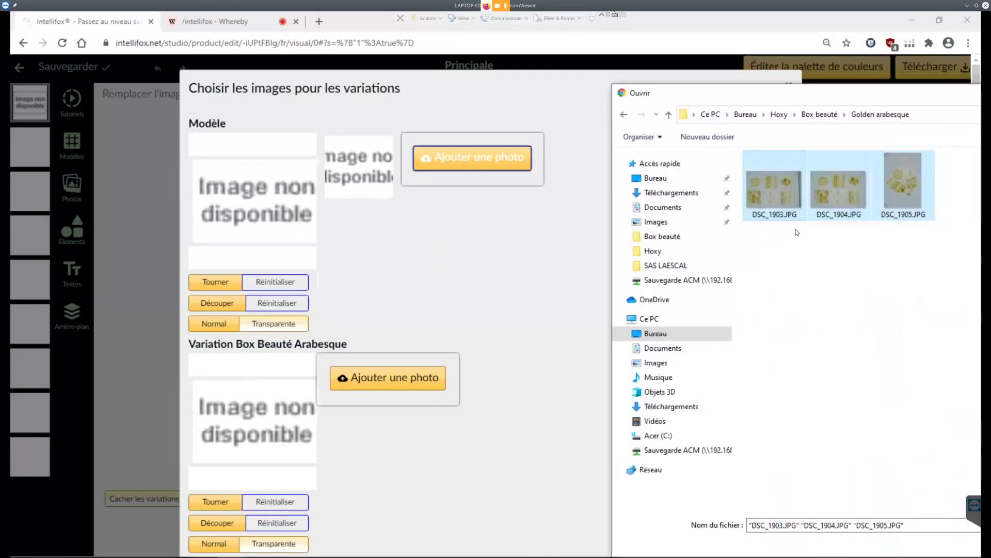
{"action": "left_click", "coordinate": [796, 232]}
{"action": "left_click_drag", "start_coordinate": [929, 235], "coordinate": [767, 180]}
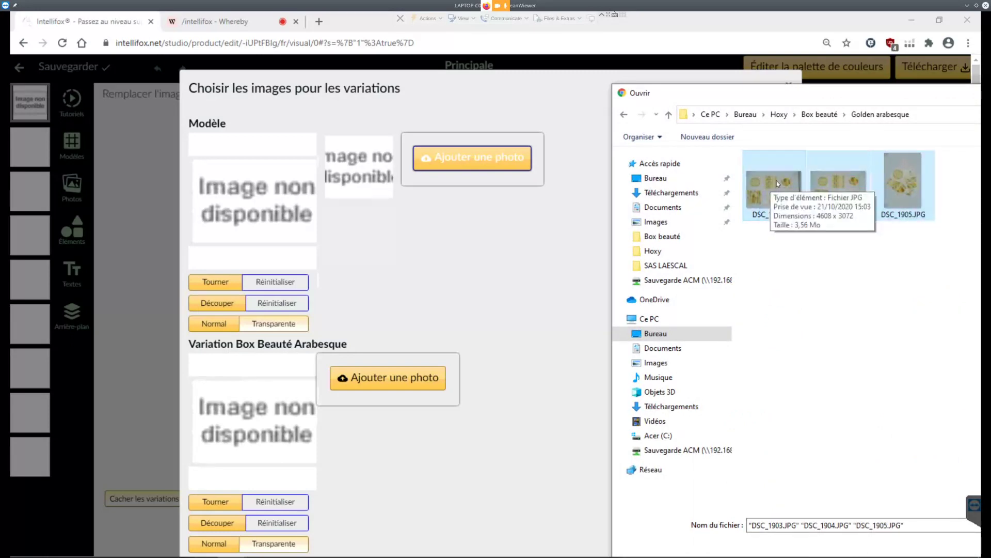
{"action": "scroll", "coordinate": [515, 357], "scroll_direction": "down", "scroll_amount": 1}
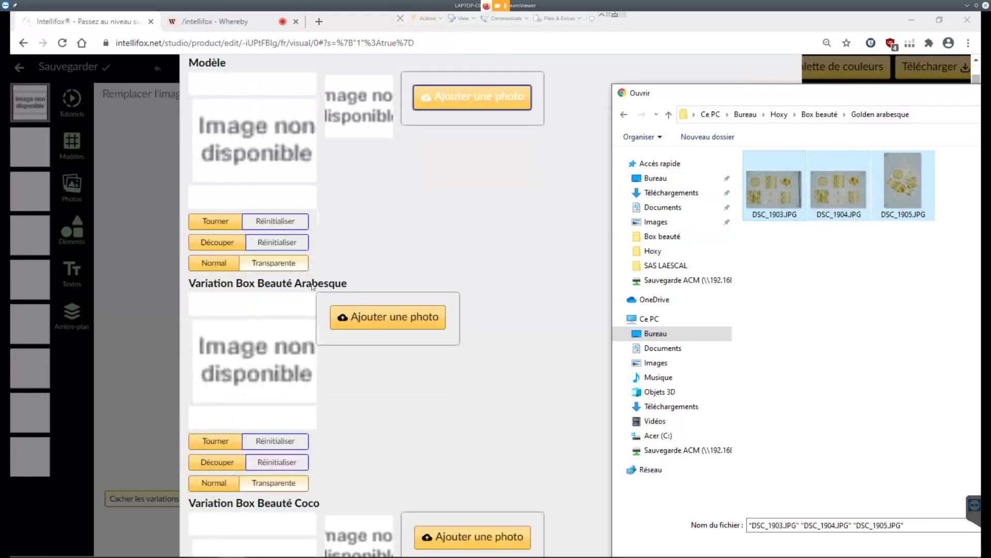
{"action": "left_click_drag", "start_coordinate": [628, 269], "coordinate": [372, 336]}
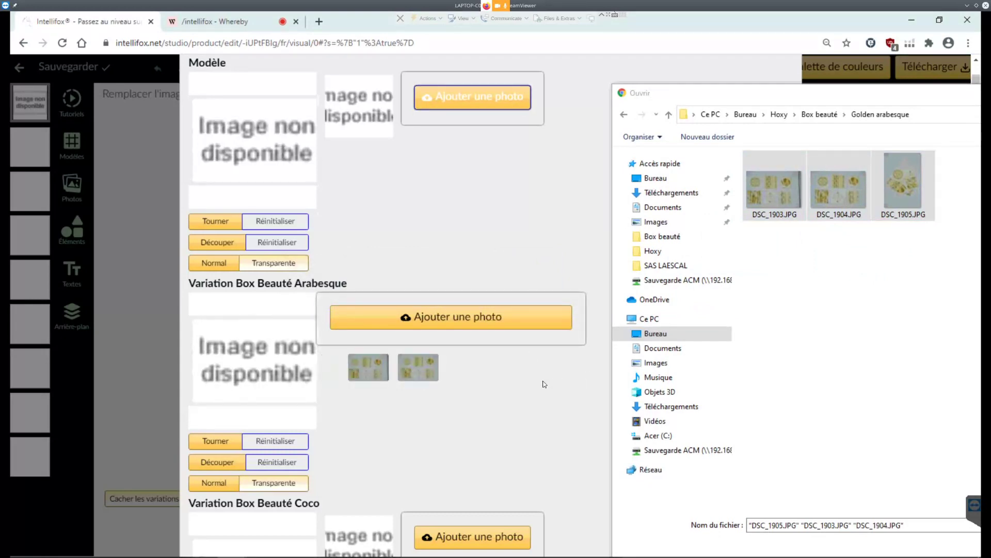
{"action": "scroll", "coordinate": [543, 384], "scroll_direction": "down", "scroll_amount": 2}
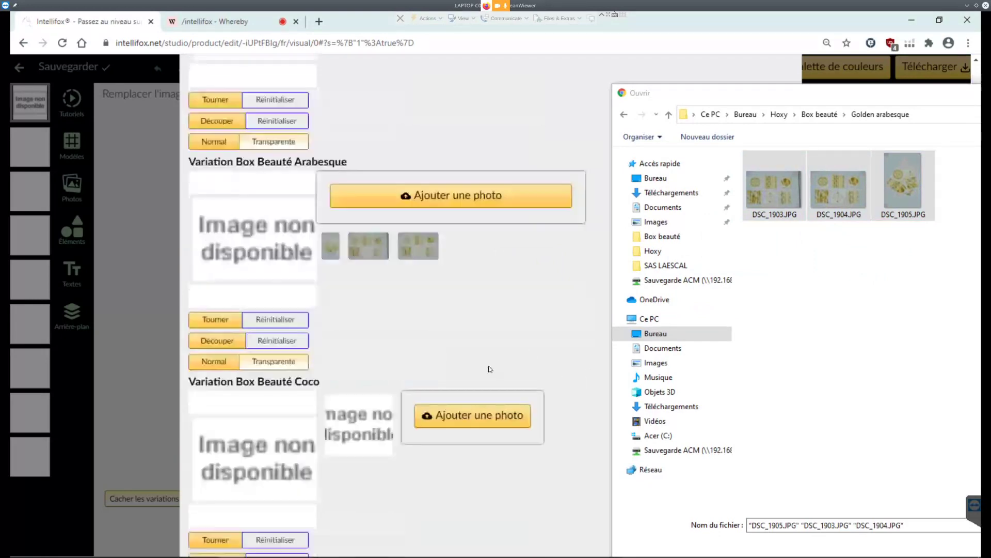
{"action": "left_click", "coordinate": [885, 308]}
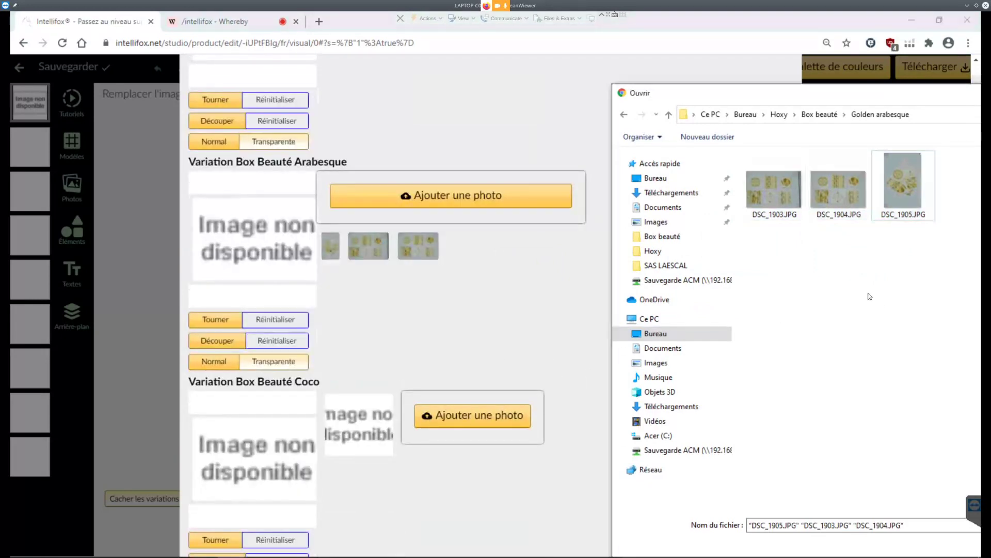
Step: Narrow the file selection window and place it beside the variation list so both can be used together
{"action": "left_click", "coordinate": [821, 116]}
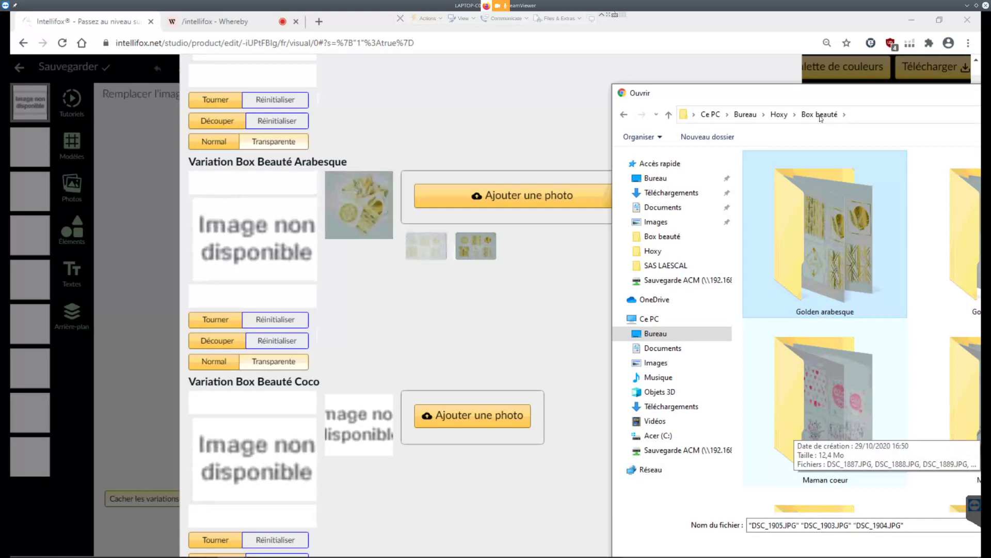
{"action": "key", "text": "alt+Left"}
{"action": "left_click_drag", "start_coordinate": [885, 94], "coordinate": [698, 68]}
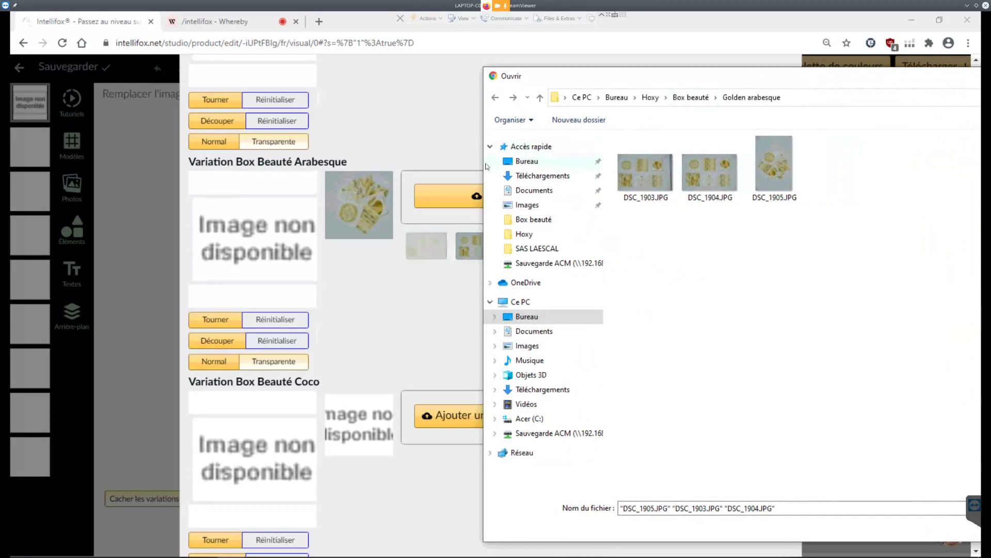
{"action": "left_click_drag", "start_coordinate": [639, 169], "coordinate": [804, 151]}
{"action": "left_click_drag", "start_coordinate": [876, 81], "coordinate": [664, 52]}
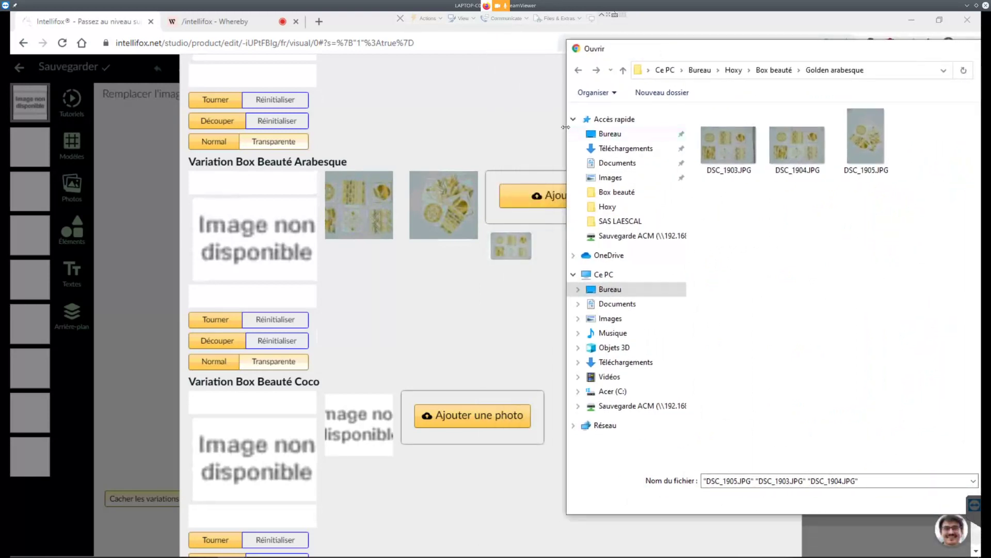
{"action": "left_click_drag", "start_coordinate": [567, 131], "coordinate": [742, 124]}
{"action": "left_click_drag", "start_coordinate": [831, 55], "coordinate": [699, 56]}
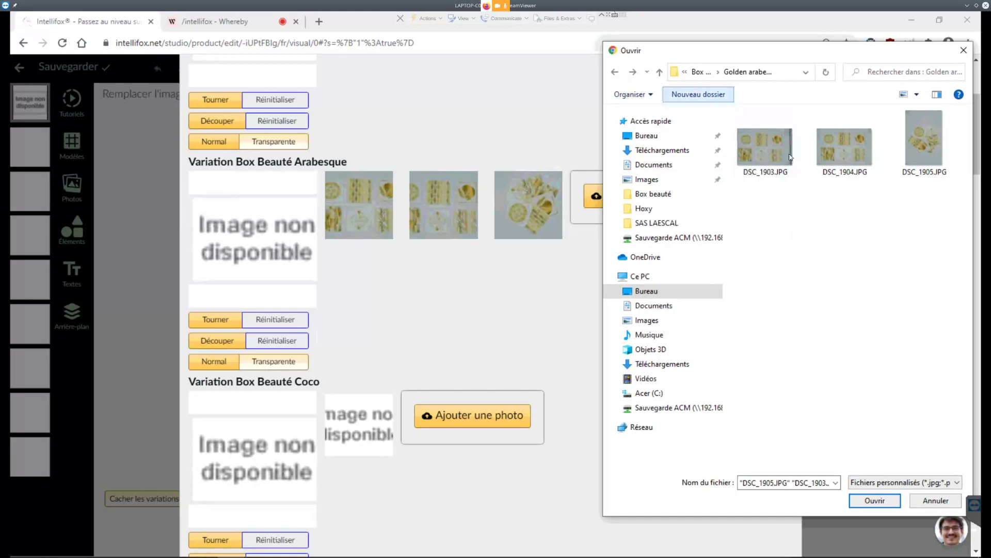
Step: Return to the Box beauté folder and open its Golden collection subfolder
{"action": "key", "text": "alt+Up"}
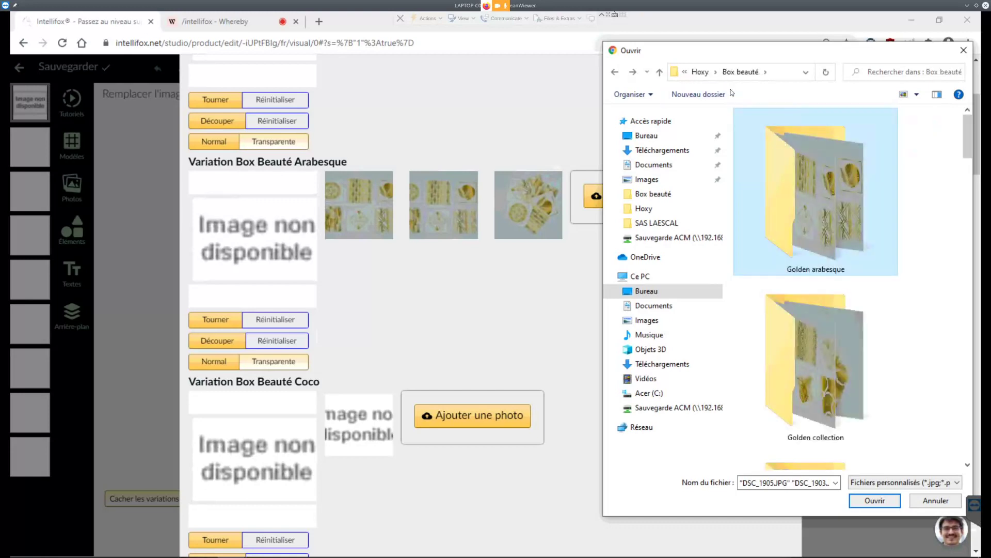
{"action": "left_click", "coordinate": [813, 369]}
{"action": "scroll", "coordinate": [901, 320], "scroll_direction": "down", "scroll_amount": 1}
{"action": "scroll", "coordinate": [899, 317], "scroll_direction": "up", "scroll_amount": 1}
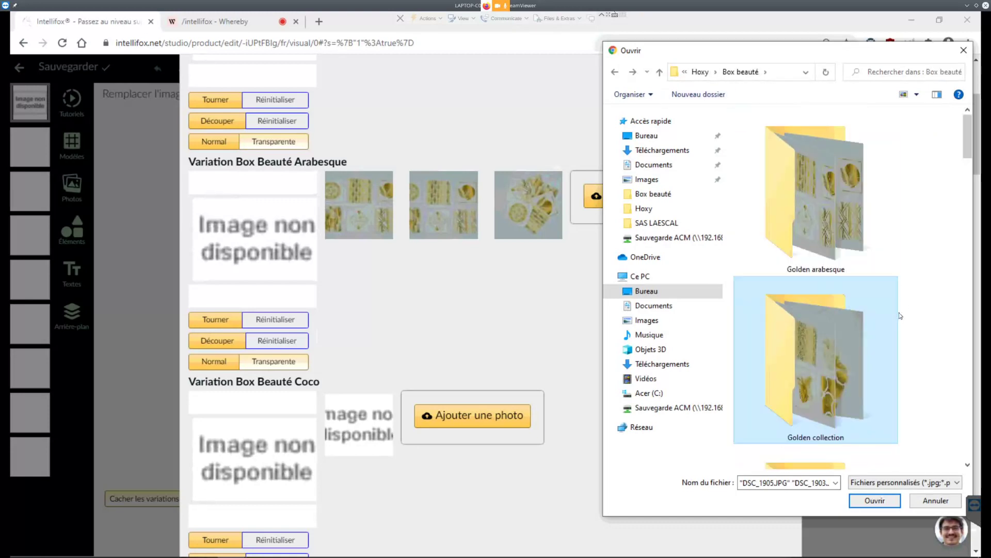
{"action": "double_click", "coordinate": [834, 340]}
Step: Find Variation Box Beauté Golden in the list and add DSC_1897.JPG and DSC_1898.JPG to it
{"action": "scroll", "coordinate": [366, 412], "scroll_direction": "down", "scroll_amount": 1}
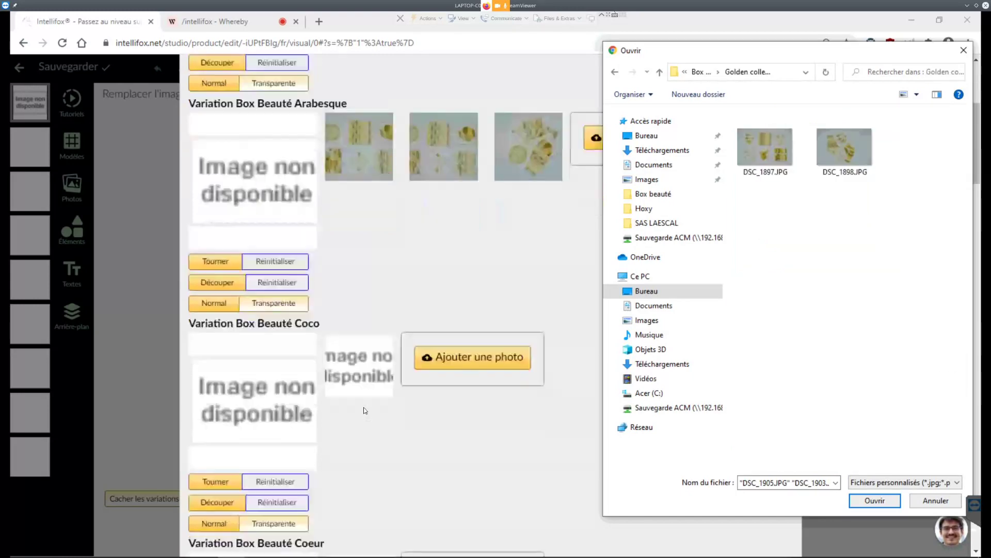
{"action": "scroll", "coordinate": [366, 413], "scroll_direction": "down", "scroll_amount": 5}
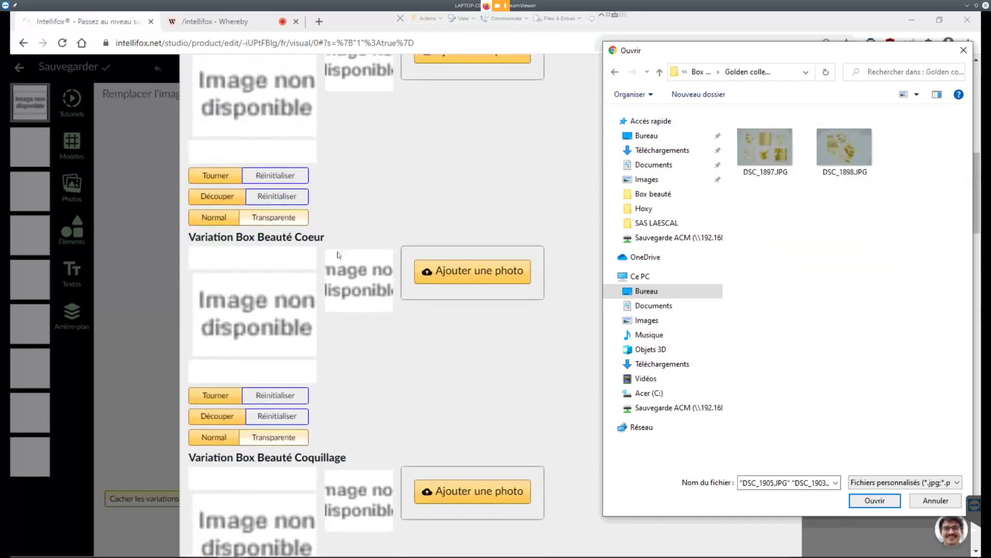
{"action": "scroll", "coordinate": [379, 341], "scroll_direction": "up", "scroll_amount": 3}
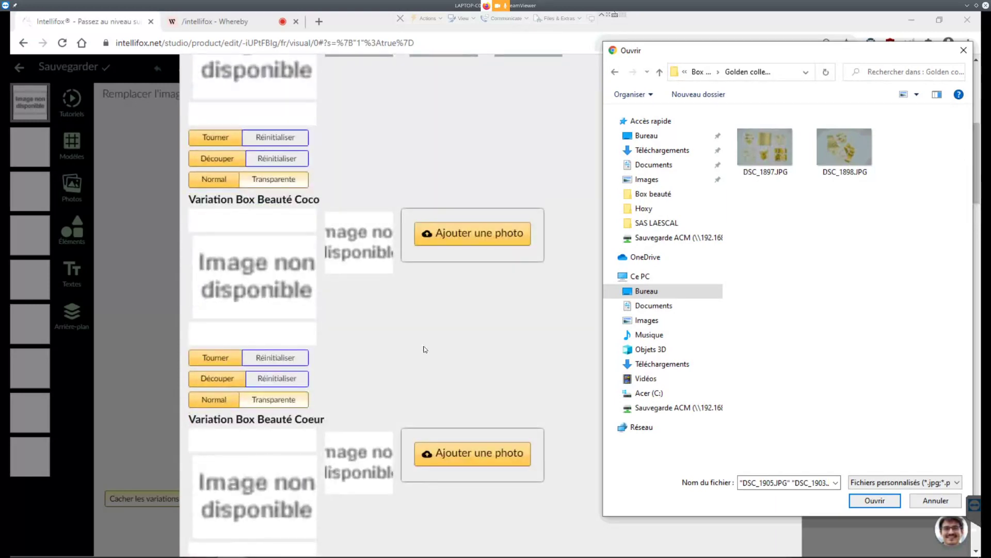
{"action": "scroll", "coordinate": [421, 350], "scroll_direction": "up", "scroll_amount": 6}
{"action": "scroll", "coordinate": [424, 349], "scroll_direction": "down", "scroll_amount": 13}
{"action": "scroll", "coordinate": [423, 344], "scroll_direction": "down", "scroll_amount": 4}
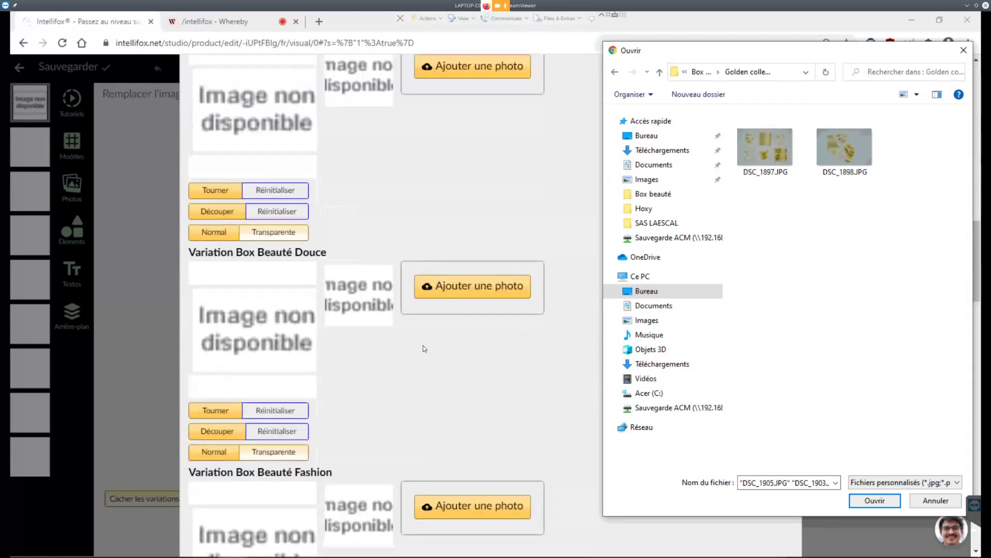
{"action": "scroll", "coordinate": [423, 345], "scroll_direction": "up", "scroll_amount": 3}
{"action": "scroll", "coordinate": [423, 345], "scroll_direction": "down", "scroll_amount": 4}
{"action": "scroll", "coordinate": [423, 344], "scroll_direction": "down", "scroll_amount": 6}
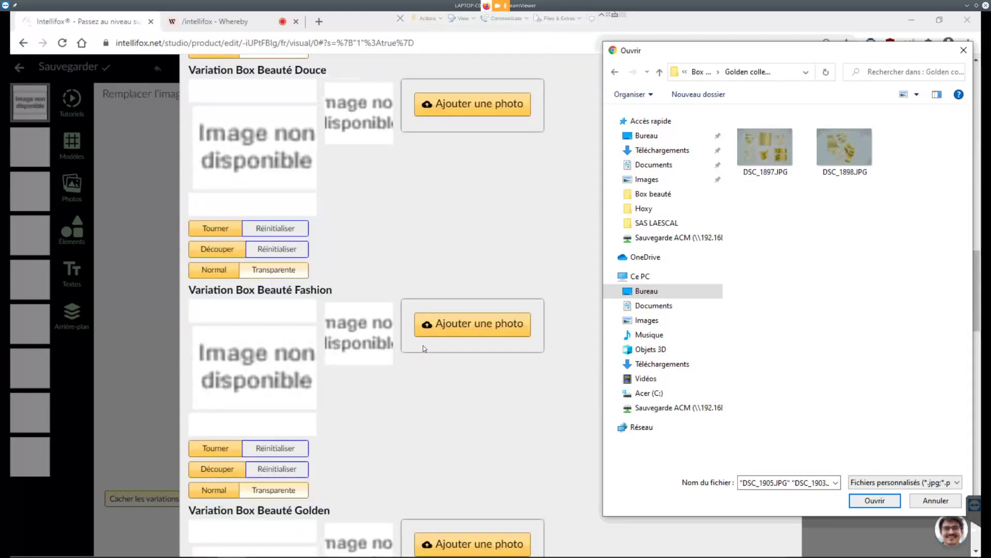
{"action": "scroll", "coordinate": [423, 345], "scroll_direction": "down", "scroll_amount": 5}
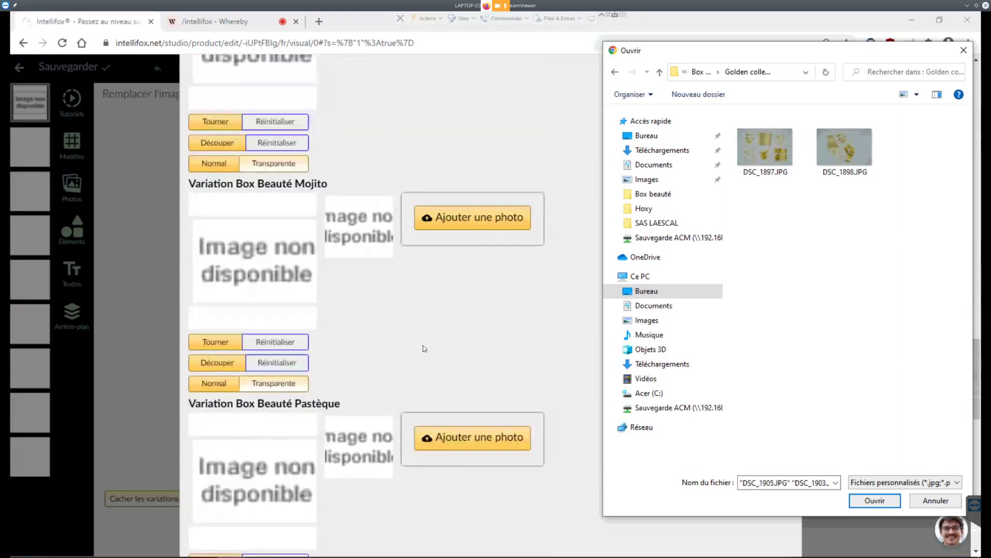
{"action": "scroll", "coordinate": [423, 345], "scroll_direction": "up", "scroll_amount": 2}
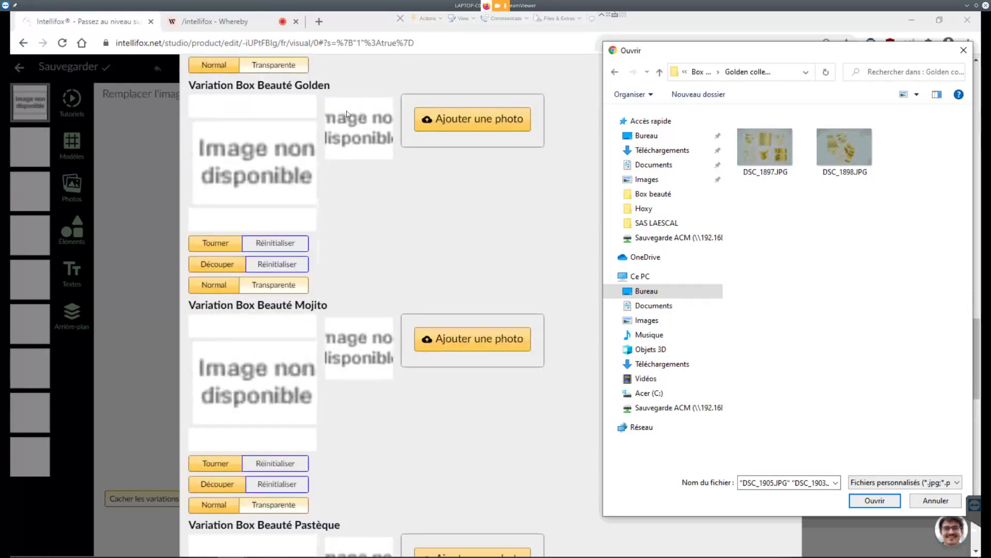
{"action": "left_click_drag", "start_coordinate": [929, 213], "coordinate": [746, 148]}
{"action": "left_click_drag", "start_coordinate": [483, 149], "coordinate": [475, 135]}
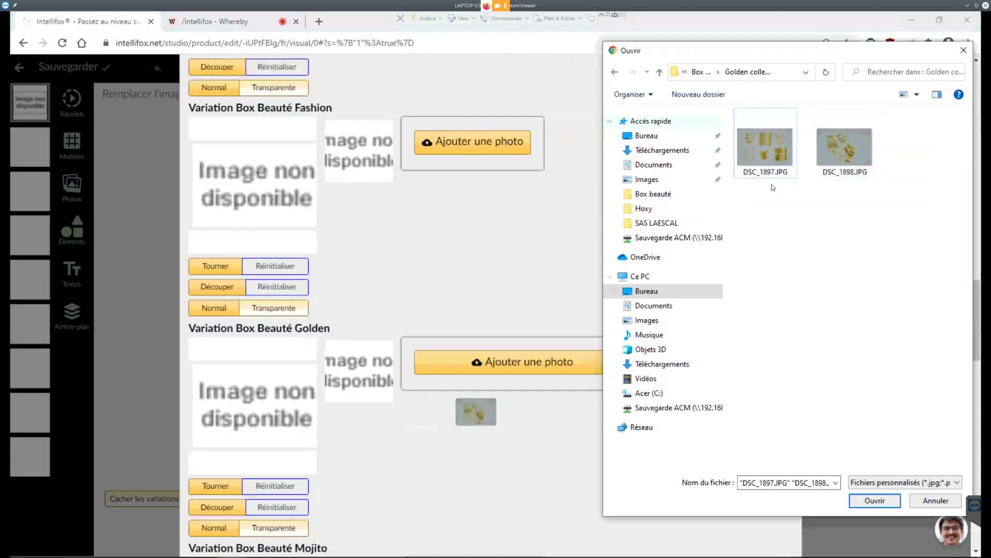
Step: Add DSC_1899.JPG and DSC_1900.JPG from the Golden coquillage folder to Variation Box Beauté Coquillage
{"action": "left_click", "coordinate": [614, 72]}
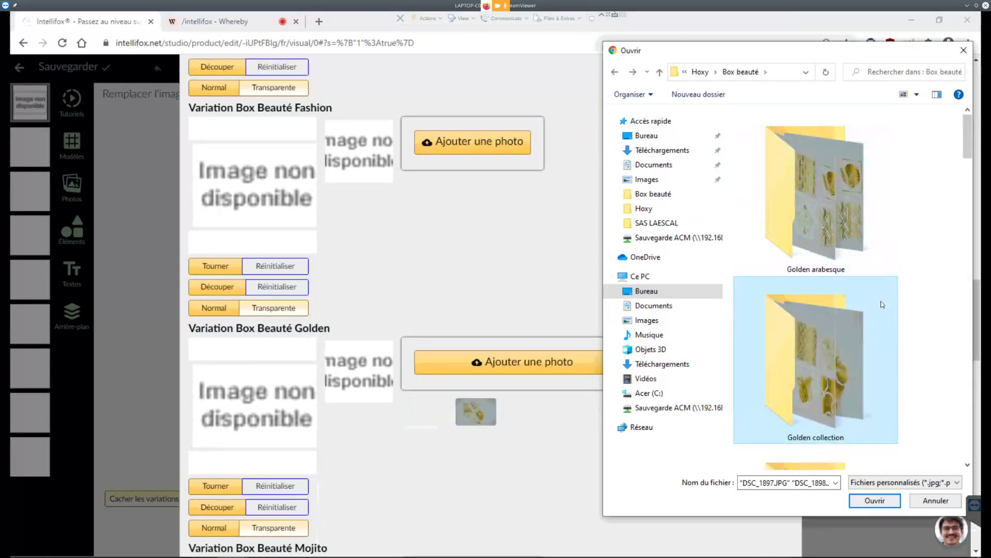
{"action": "scroll", "coordinate": [881, 305], "scroll_direction": "down", "scroll_amount": 2}
{"action": "scroll", "coordinate": [881, 305], "scroll_direction": "up", "scroll_amount": 1}
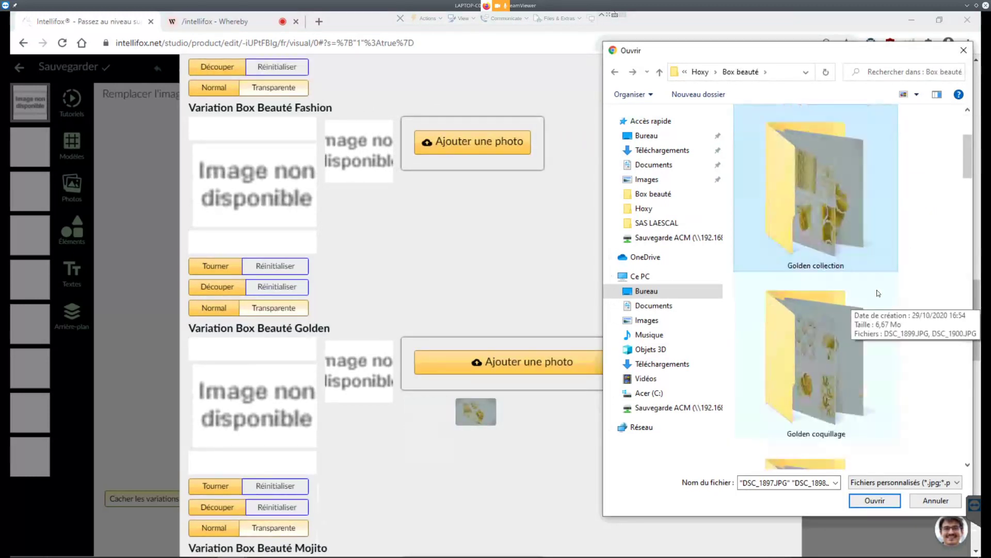
{"action": "left_click", "coordinate": [814, 345]}
{"action": "key", "text": "Return"}
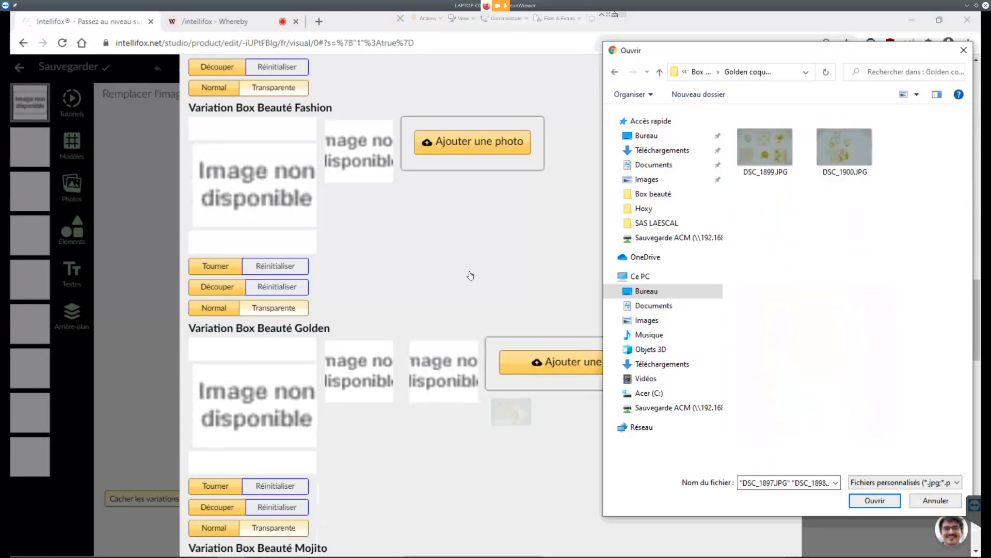
{"action": "scroll", "coordinate": [470, 275], "scroll_direction": "up", "scroll_amount": 3}
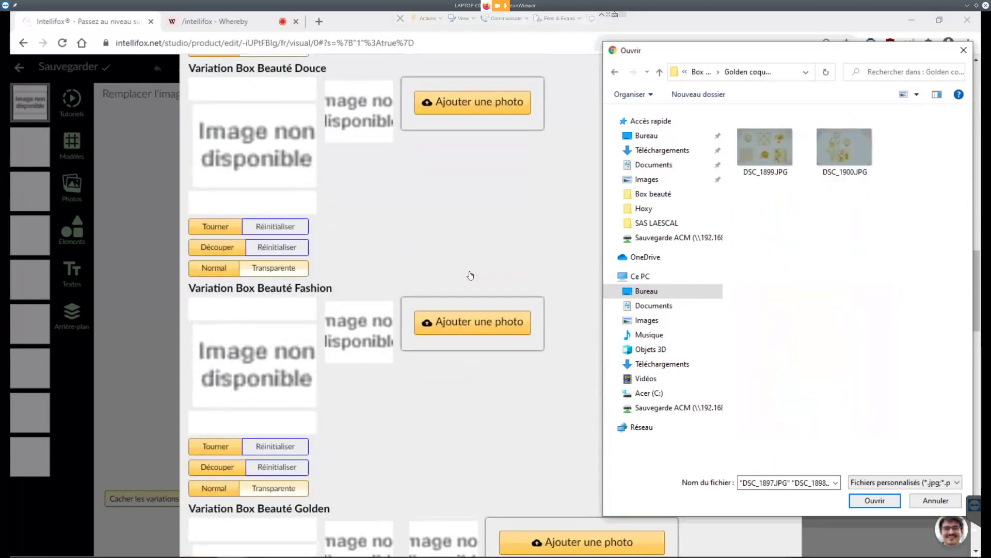
{"action": "scroll", "coordinate": [470, 275], "scroll_direction": "up", "scroll_amount": 5}
{"action": "left_click_drag", "start_coordinate": [904, 215], "coordinate": [738, 107]}
{"action": "left_click_drag", "start_coordinate": [766, 144], "coordinate": [655, 205]}
{"action": "left_click_drag", "start_coordinate": [526, 204], "coordinate": [493, 202]}
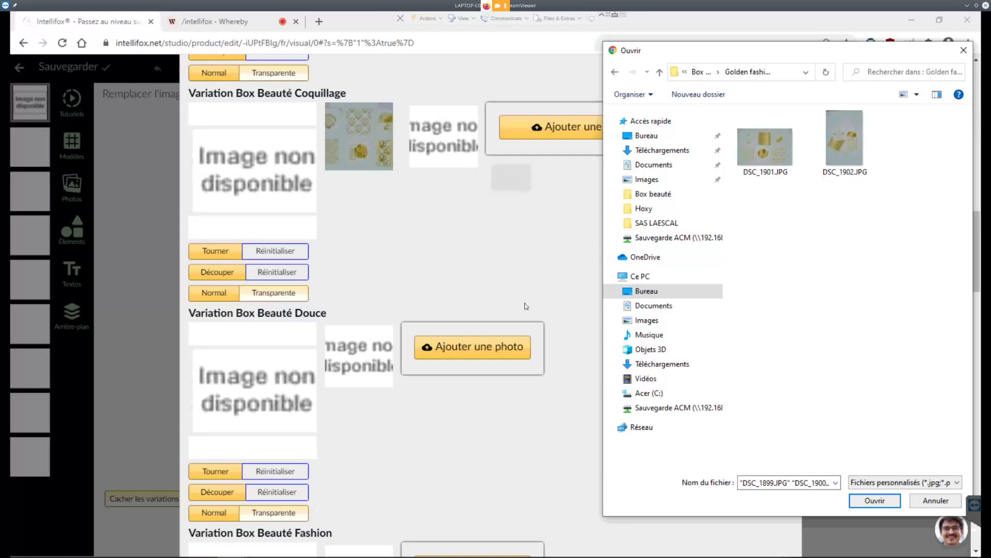
Step: Add DSC_1901.JPG and DSC_1902.JPG from the Golden fashion folder to Variation Box Beauté Fashion
{"action": "scroll", "coordinate": [524, 303], "scroll_direction": "down", "scroll_amount": 3}
{"action": "left_click_drag", "start_coordinate": [765, 154], "coordinate": [503, 400]}
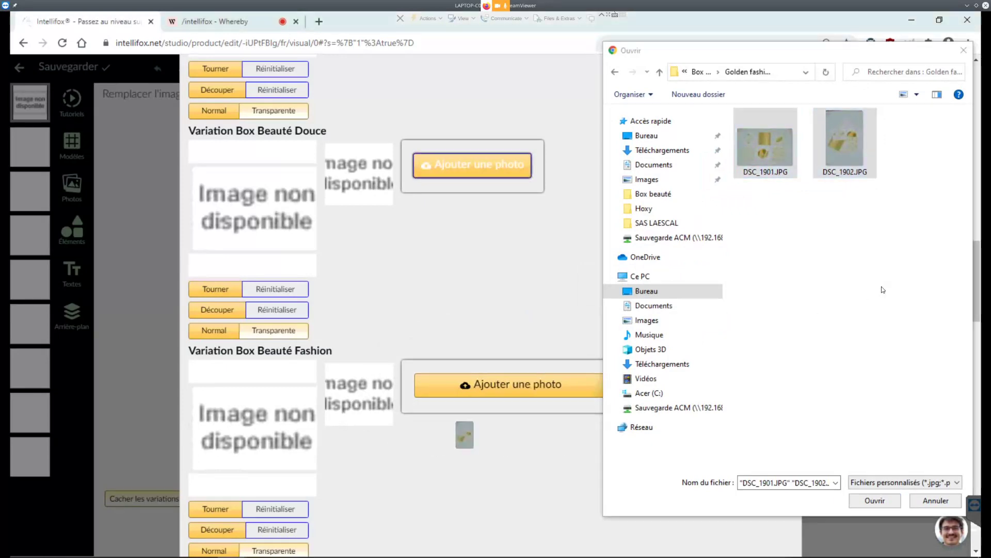
{"action": "left_click", "coordinate": [869, 269]}
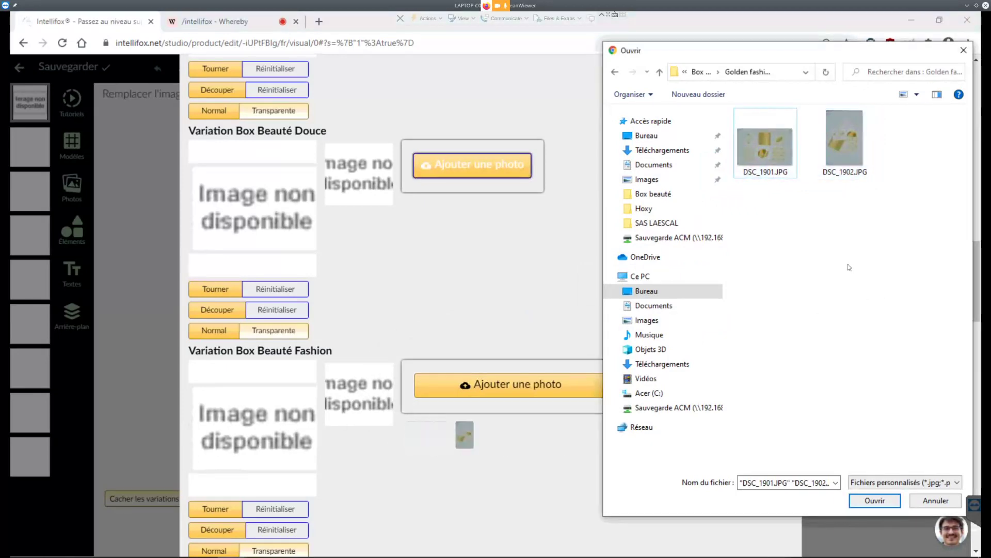
Step: Find Variation Box Beauté Coeur in the list and add DSC_1887.JPG to DSC_1890.JPG from the Maman coeur folder to it
{"action": "key", "text": "BackSpace"}
{"action": "scroll", "coordinate": [887, 301], "scroll_direction": "down", "scroll_amount": 3}
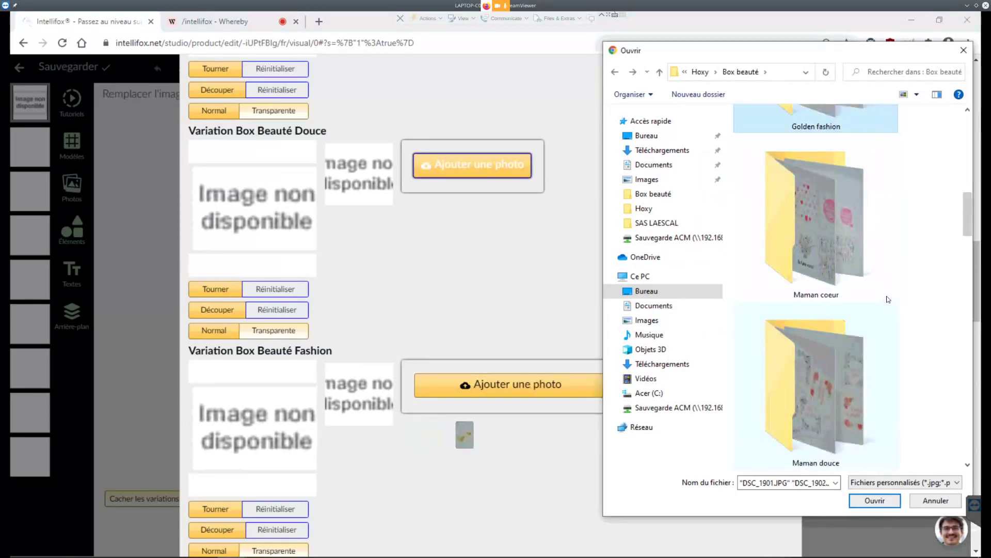
{"action": "scroll", "coordinate": [887, 299], "scroll_direction": "up", "scroll_amount": 3}
{"action": "scroll", "coordinate": [500, 348], "scroll_direction": "down", "scroll_amount": 8}
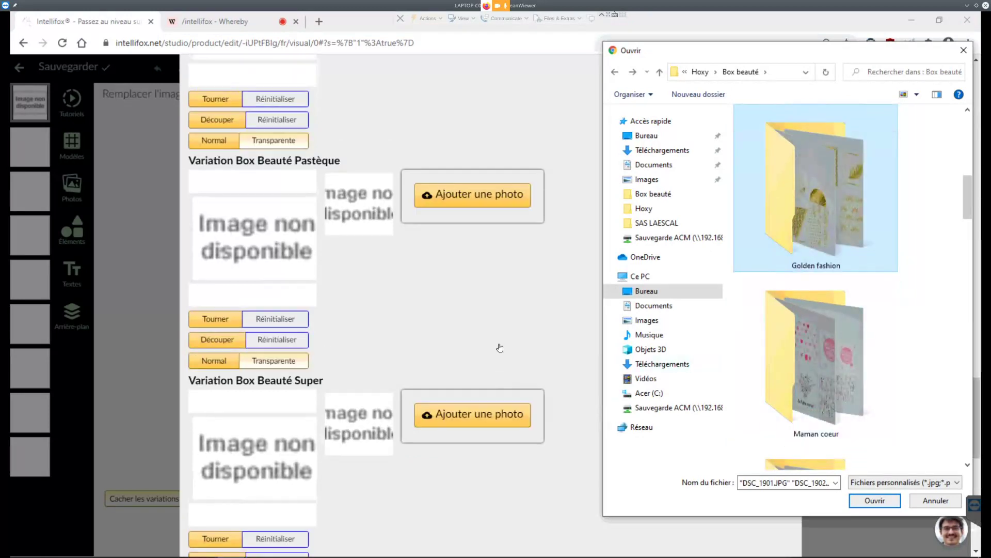
{"action": "scroll", "coordinate": [500, 348], "scroll_direction": "down", "scroll_amount": 8}
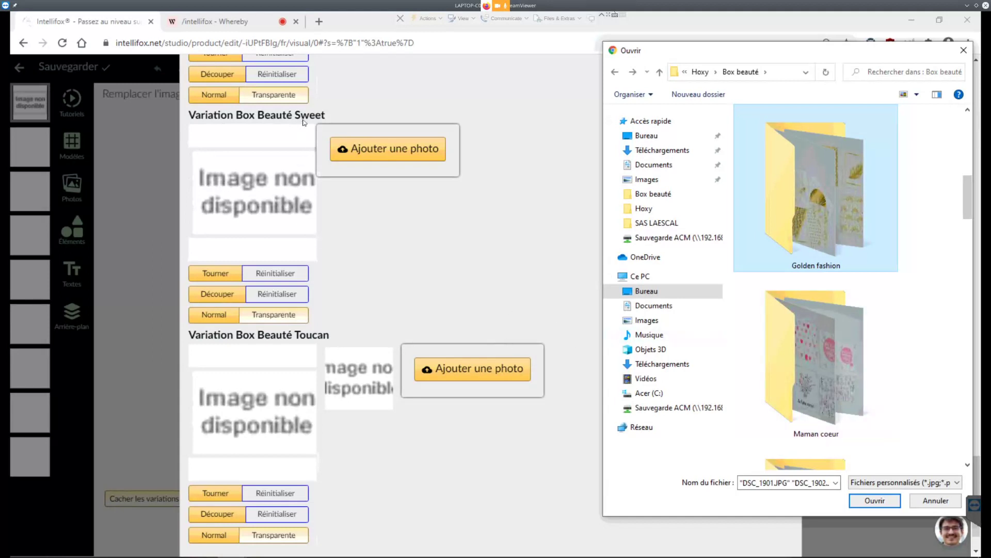
{"action": "scroll", "coordinate": [389, 380], "scroll_direction": "up", "scroll_amount": 5}
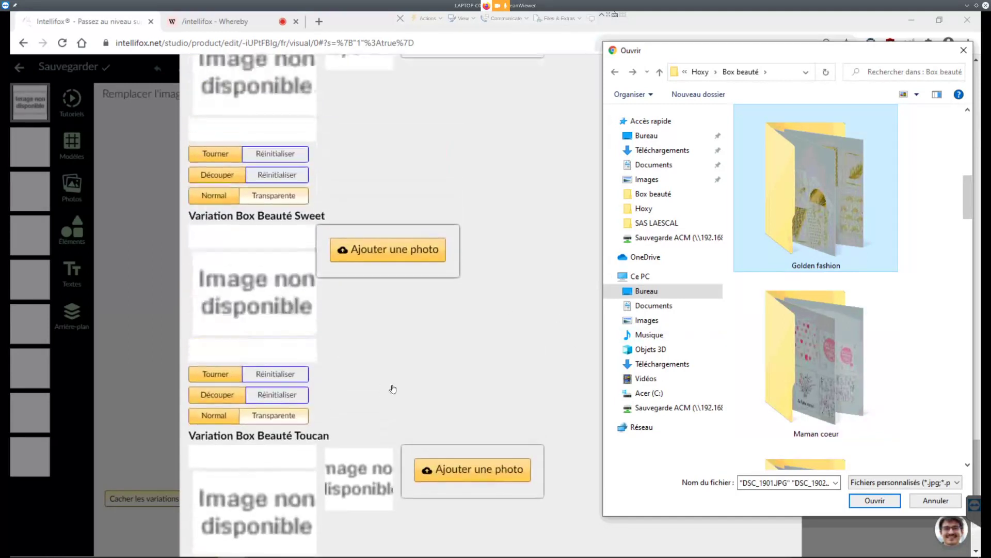
{"action": "scroll", "coordinate": [396, 387], "scroll_direction": "up", "scroll_amount": 8}
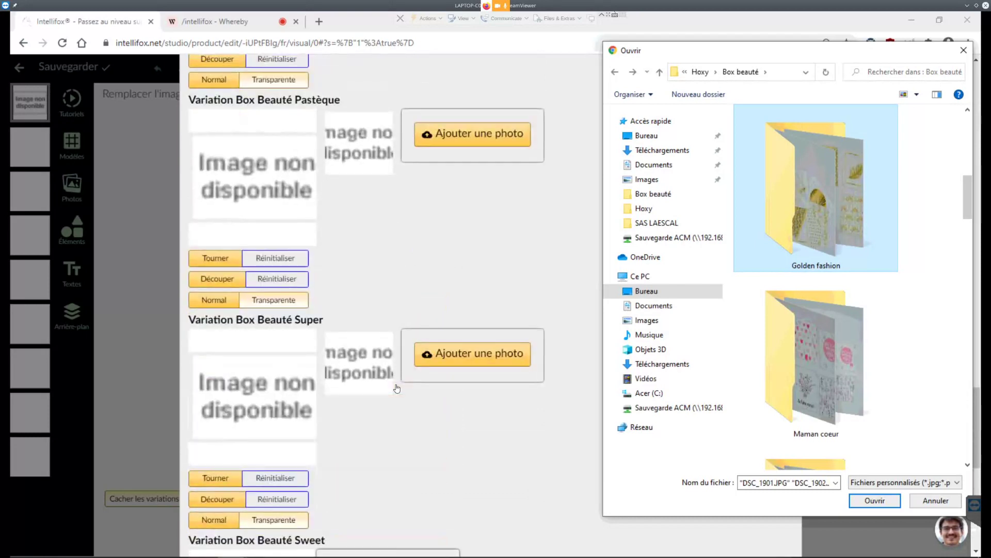
{"action": "scroll", "coordinate": [396, 387], "scroll_direction": "up", "scroll_amount": 7}
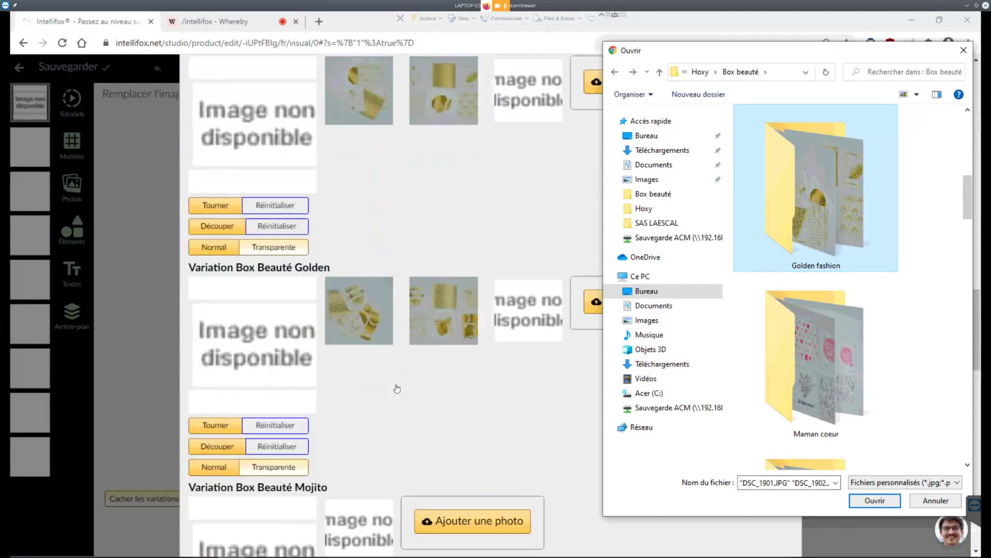
{"action": "scroll", "coordinate": [397, 387], "scroll_direction": "up", "scroll_amount": 7}
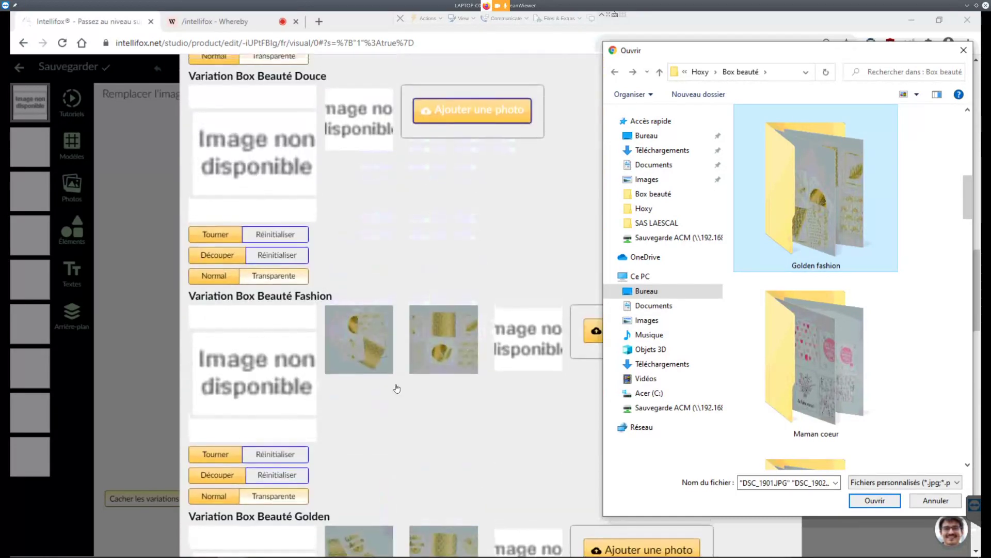
{"action": "scroll", "coordinate": [397, 388], "scroll_direction": "up", "scroll_amount": 7}
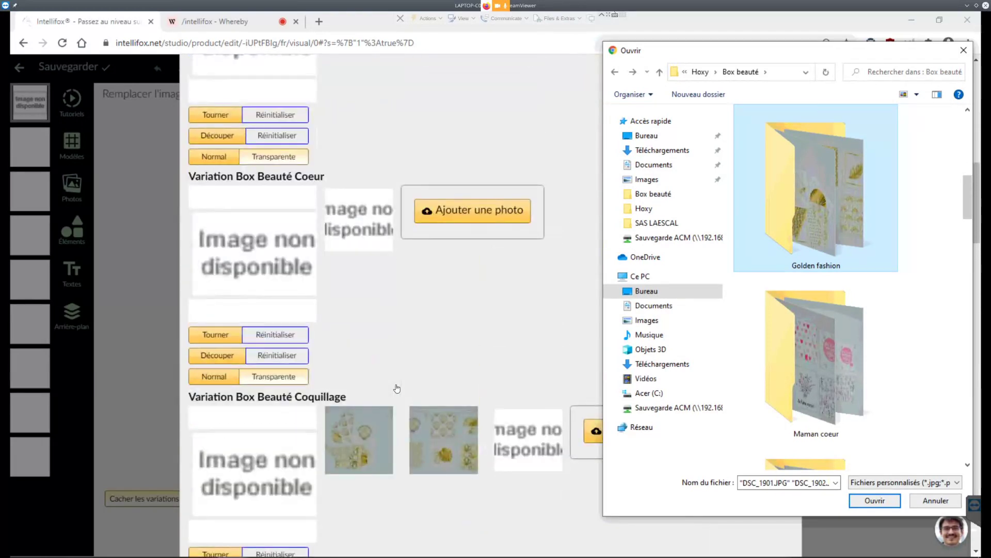
{"action": "double_click", "coordinate": [853, 416]}
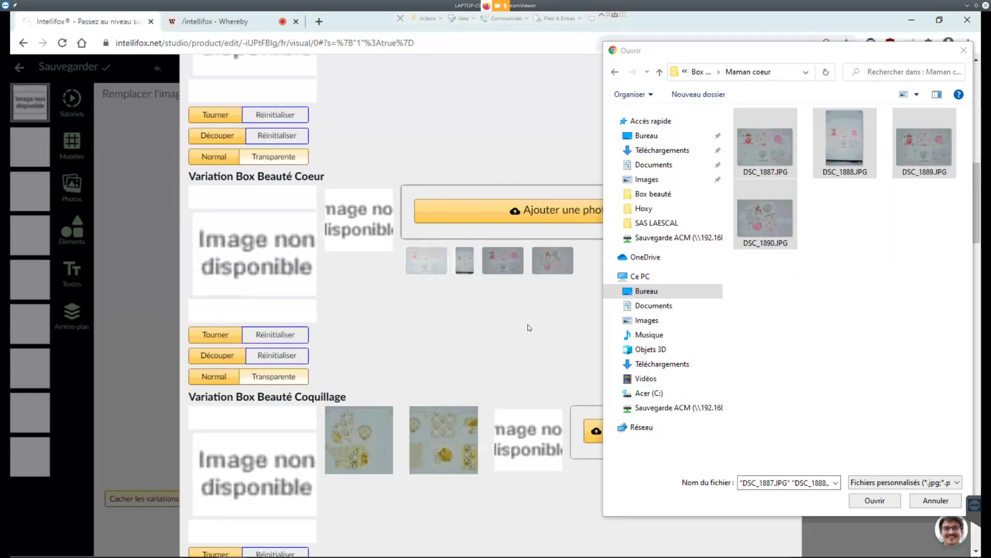
{"action": "scroll", "coordinate": [490, 323], "scroll_direction": "up", "scroll_amount": 3}
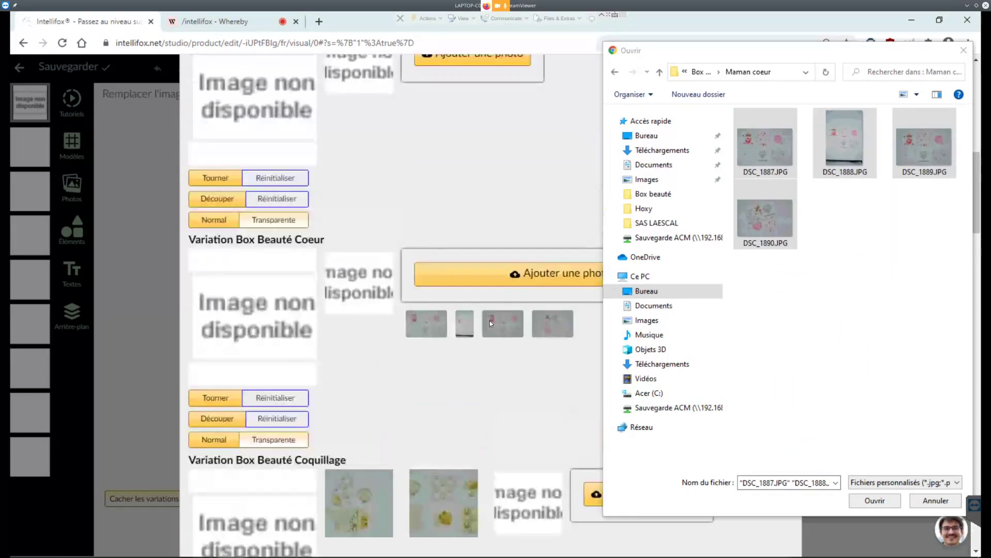
Step: Add the Maman douce photos to Variation Box Beauté Douce, and DSC_1891.JPG and DSC_1892.JPG from Maman super to Variation Box Beauté Super
{"action": "double_click", "coordinate": [812, 378]}
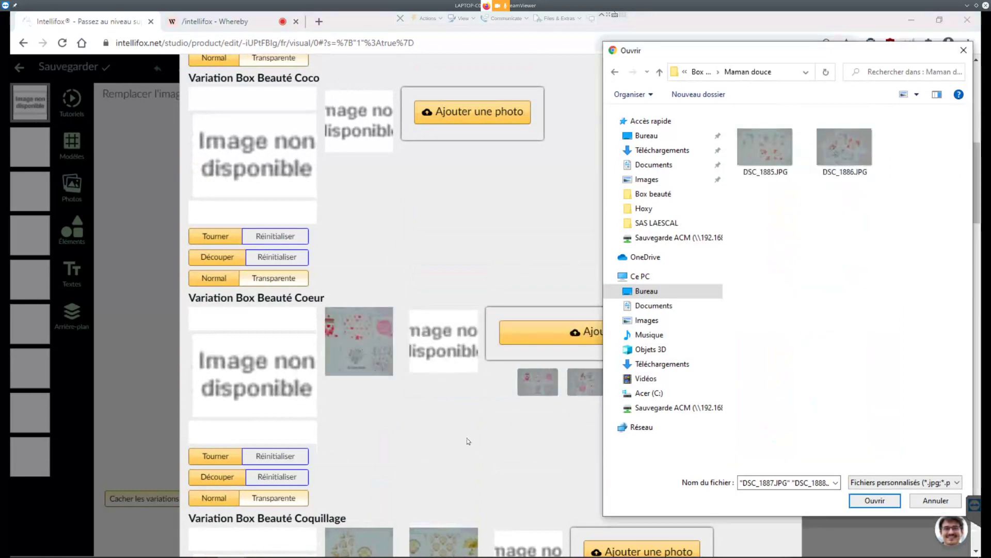
{"action": "scroll", "coordinate": [438, 465], "scroll_direction": "down", "scroll_amount": 3}
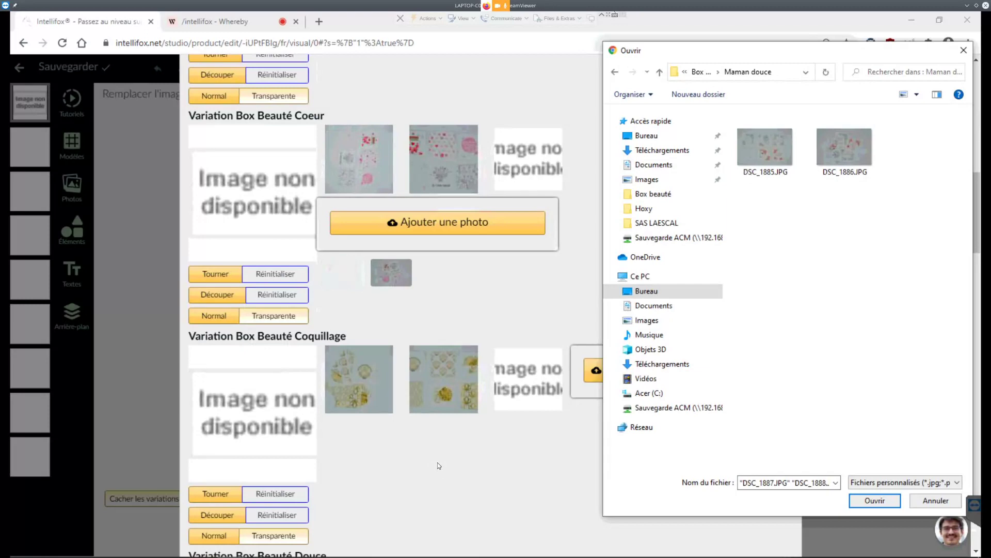
{"action": "scroll", "coordinate": [438, 465], "scroll_direction": "down", "scroll_amount": 5}
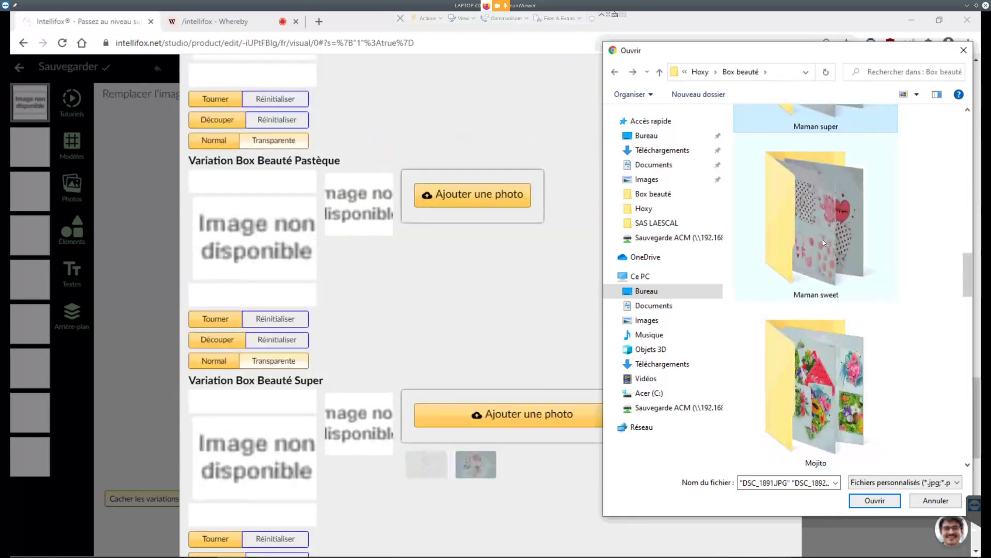
Step: Add DSC_1882.JPG, DSC_1883.JPG and DSC_1884.JPG from the Maman sweet folder to Variation Box Beauté Sweet
{"action": "scroll", "coordinate": [484, 356], "scroll_direction": "down", "scroll_amount": 4}
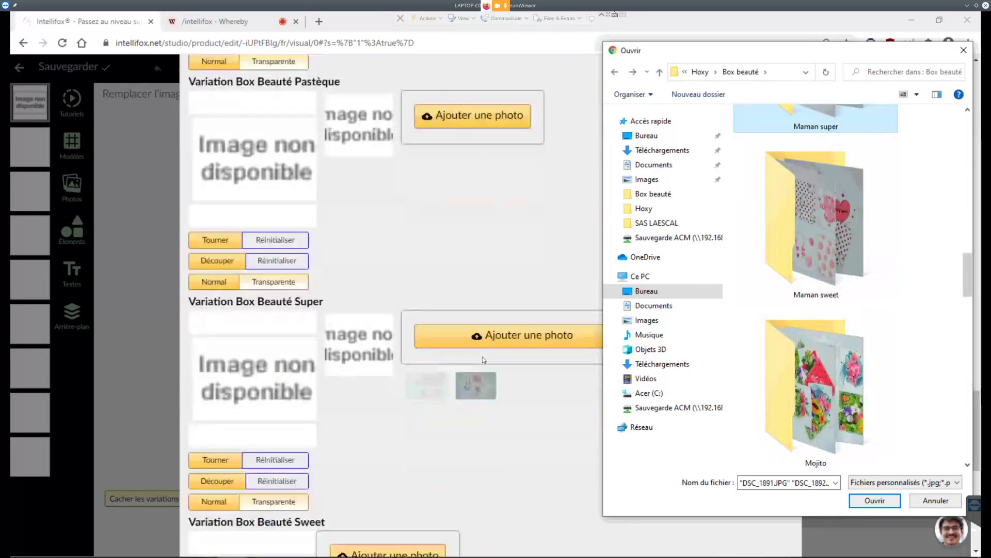
{"action": "double_click", "coordinate": [819, 233]}
{"action": "left_click_drag", "start_coordinate": [782, 148], "coordinate": [426, 437]}
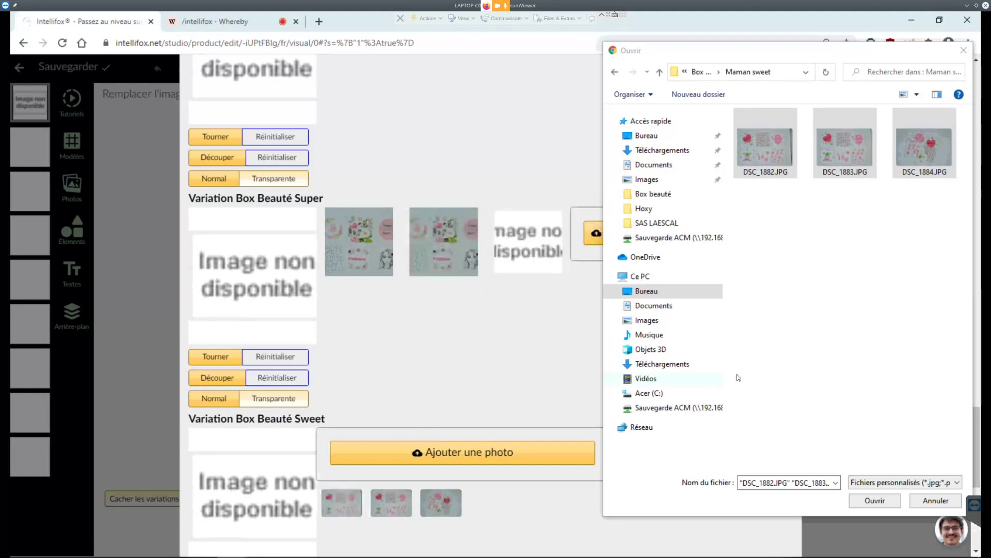
Step: Add DSC_1909.JPG and DSC_1910.JPG from the Mojito folder to Variation Box Beauté Mojito
{"action": "left_click", "coordinate": [832, 349]}
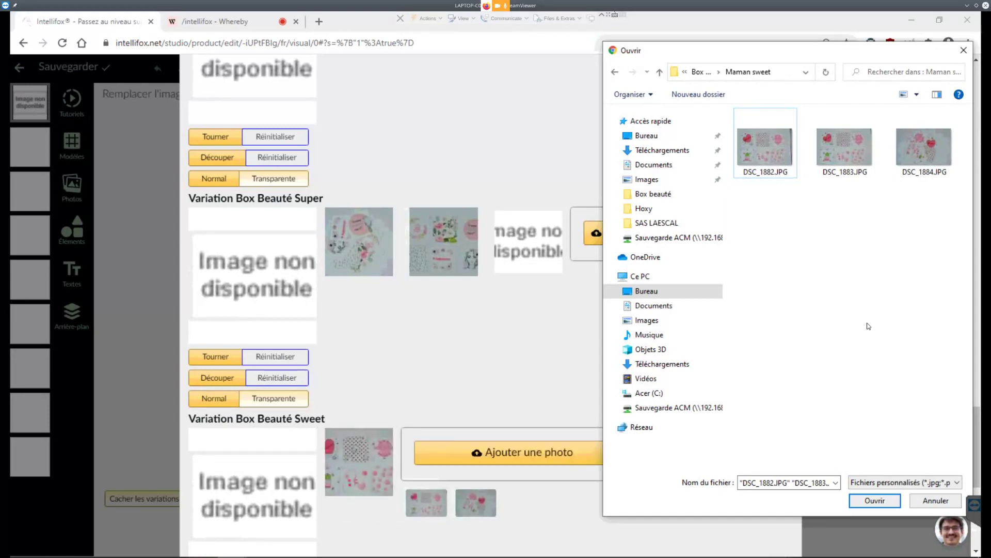
{"action": "key", "text": "alt+Left"}
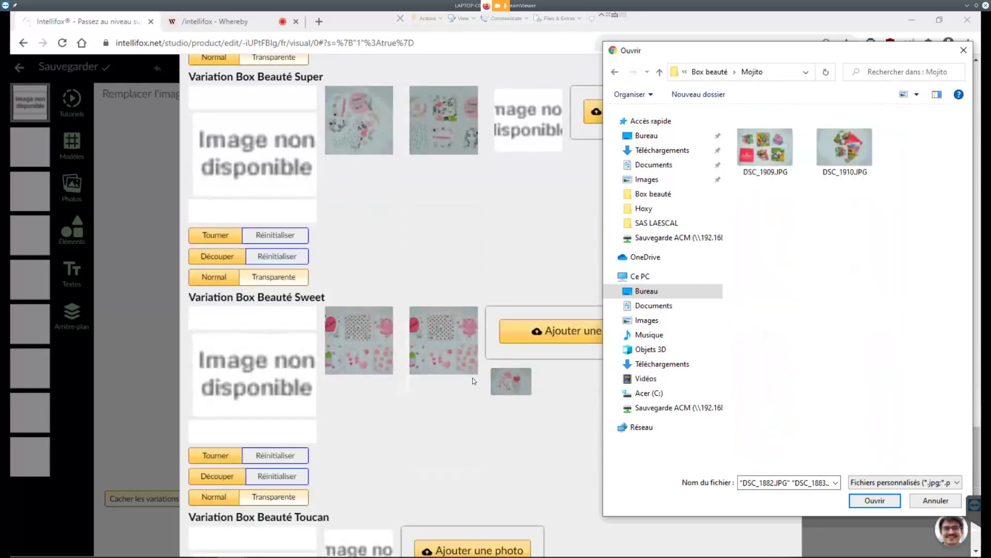
{"action": "scroll", "coordinate": [463, 364], "scroll_direction": "up", "scroll_amount": 5}
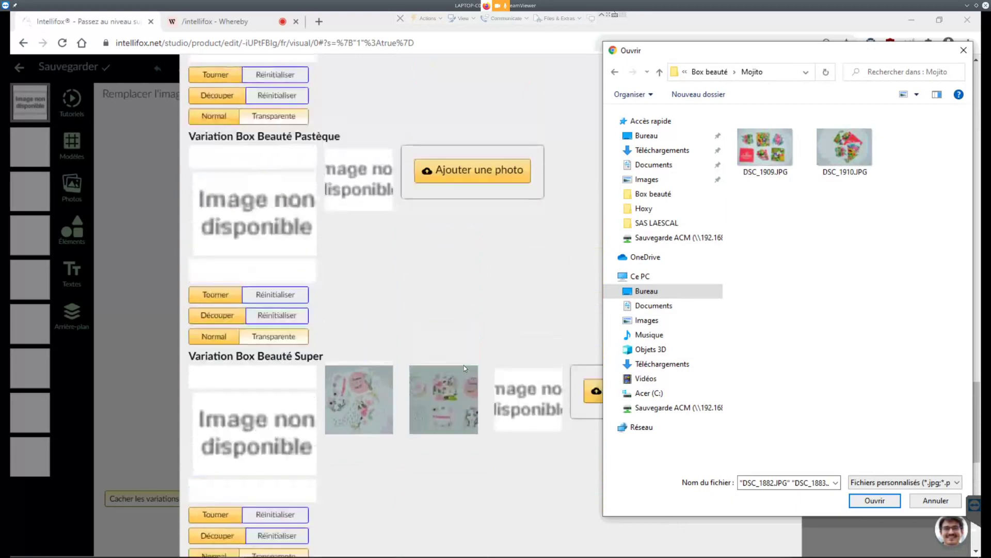
{"action": "scroll", "coordinate": [464, 365], "scroll_direction": "up", "scroll_amount": 5}
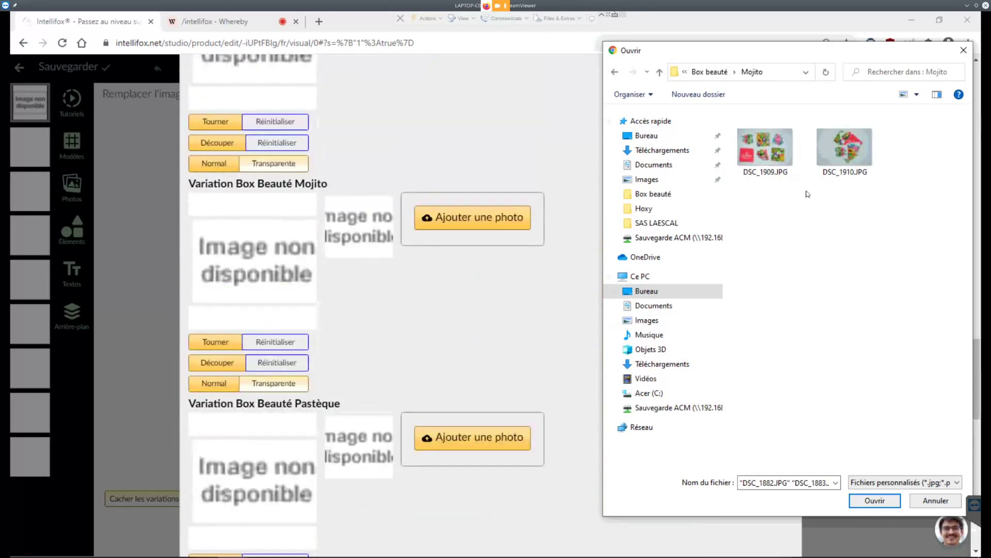
{"action": "left_click_drag", "start_coordinate": [903, 220], "coordinate": [735, 107]}
{"action": "left_click_drag", "start_coordinate": [765, 147], "coordinate": [474, 265]}
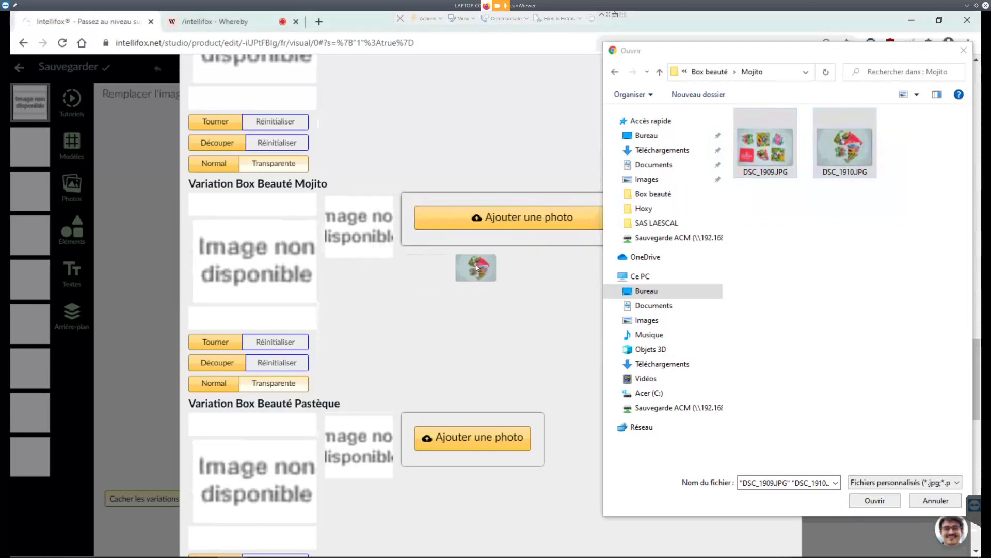
Step: Add DSC_1911.JPG and DSC_1912.JPG from the Pastèque folder to Variation Box Beauté Pastèque
{"action": "left_click", "coordinate": [852, 297]}
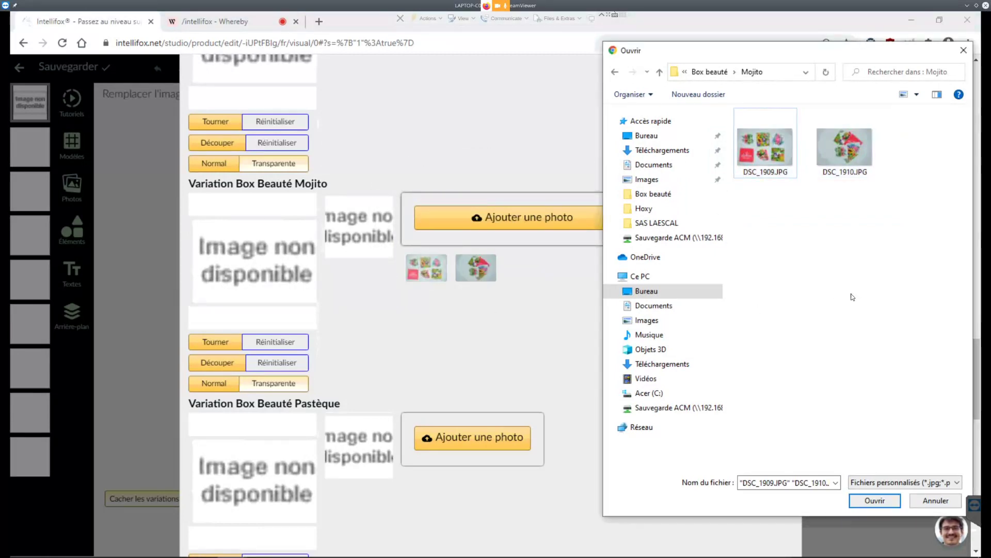
{"action": "scroll", "coordinate": [852, 296], "scroll_direction": "down", "scroll_amount": 2}
{"action": "key", "text": "alt+Left"}
{"action": "scroll", "coordinate": [905, 305], "scroll_direction": "down", "scroll_amount": 1}
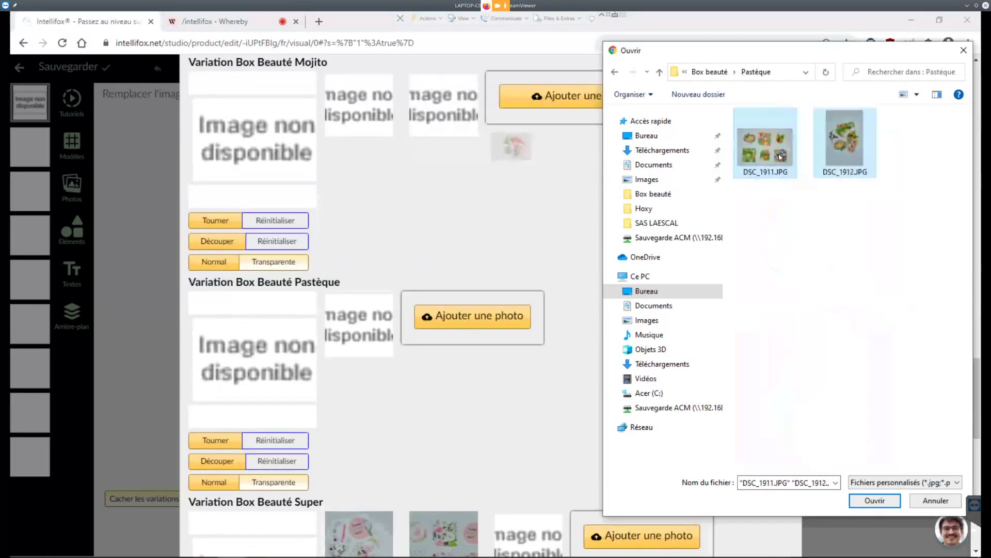
{"action": "left_click_drag", "start_coordinate": [780, 156], "coordinate": [488, 333]}
Step: Return to the Box beauté folder and add DSC_1913.JPG and DSC_1914.JPG from its Toucan subfolder to Variation Box Beauté Toucan
{"action": "left_click", "coordinate": [904, 305]}
{"action": "key", "text": "alt+Left"}
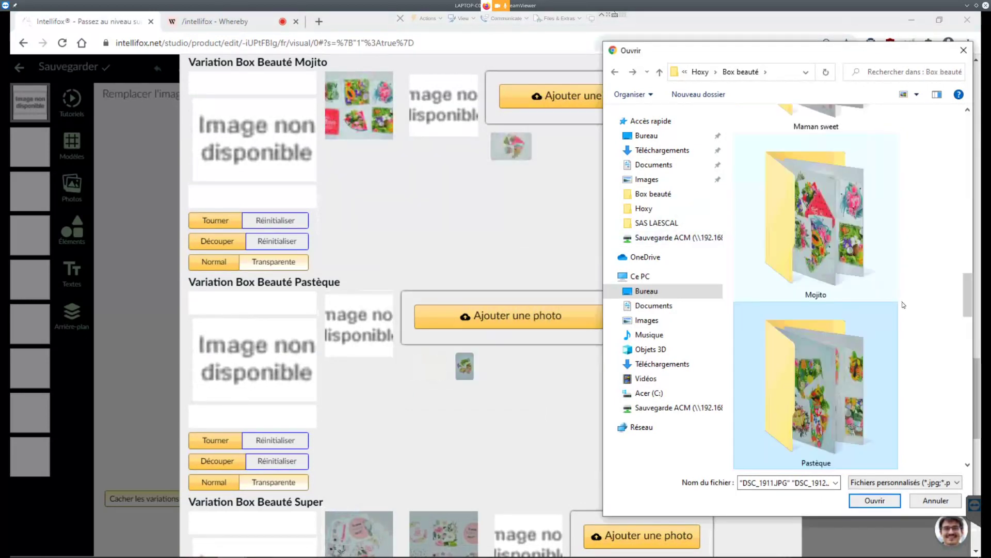
{"action": "scroll", "coordinate": [904, 304], "scroll_direction": "down", "scroll_amount": 1}
{"action": "scroll", "coordinate": [485, 413], "scroll_direction": "down", "scroll_amount": 1}
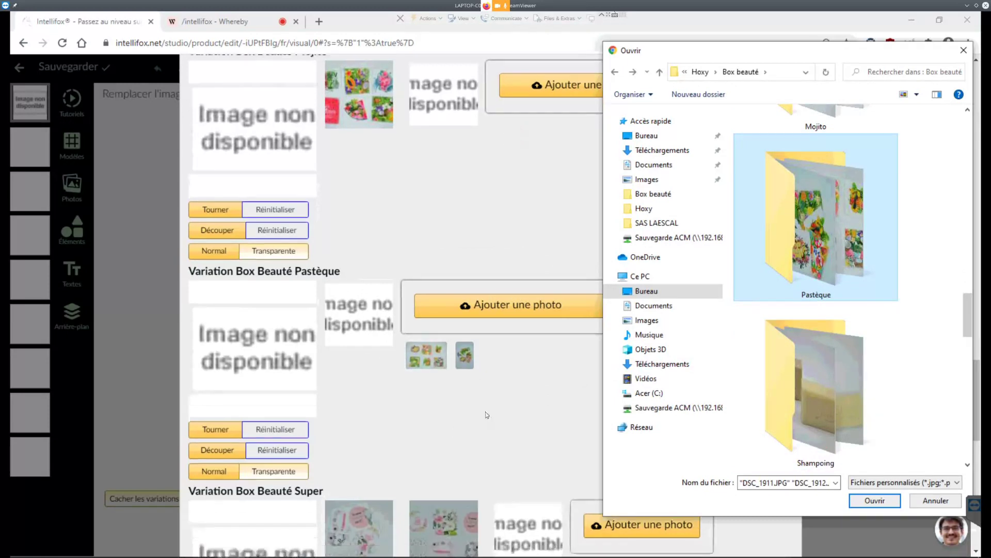
{"action": "scroll", "coordinate": [485, 414], "scroll_direction": "down", "scroll_amount": 3}
{"action": "scroll", "coordinate": [517, 406], "scroll_direction": "down", "scroll_amount": 2}
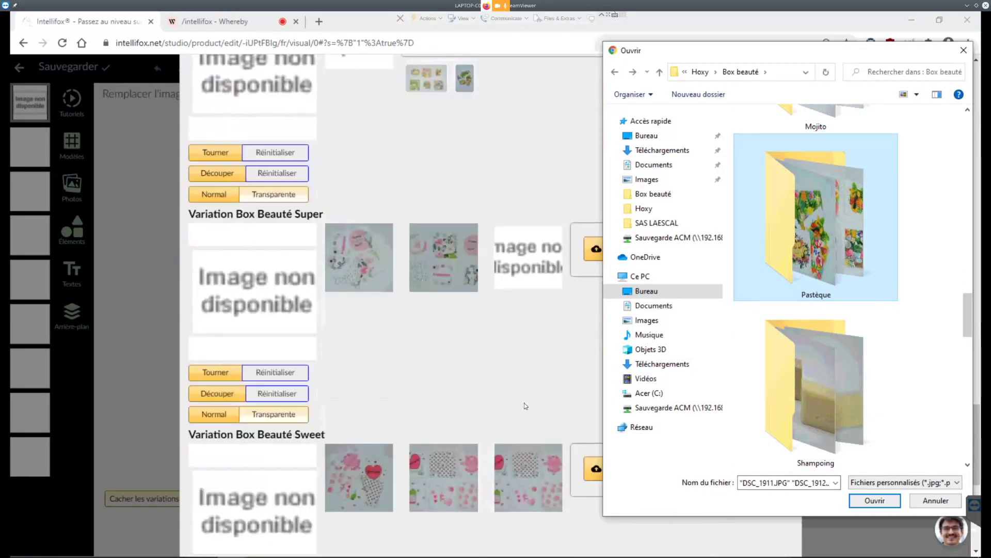
{"action": "scroll", "coordinate": [504, 383], "scroll_direction": "down", "scroll_amount": 3}
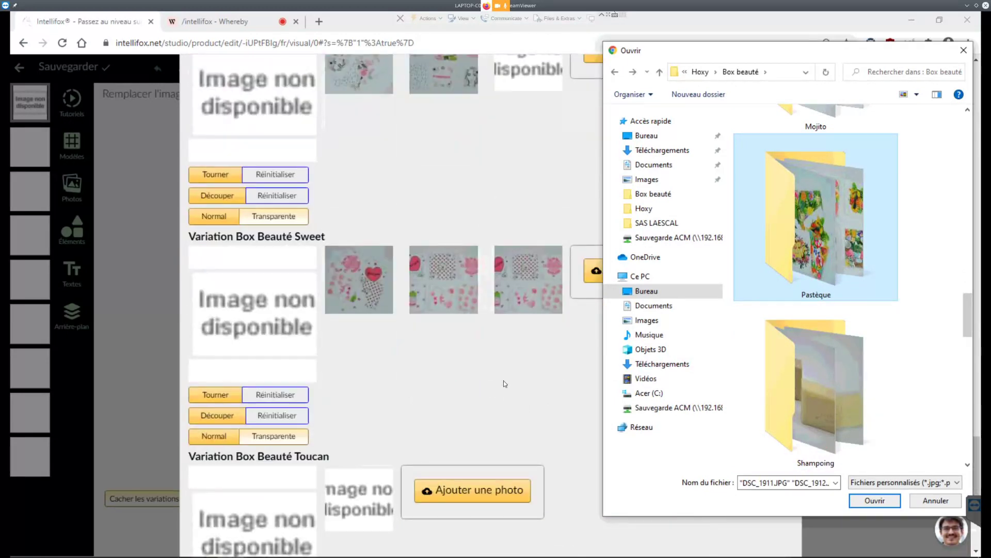
{"action": "scroll", "coordinate": [504, 383], "scroll_direction": "down", "scroll_amount": 2}
{"action": "scroll", "coordinate": [832, 357], "scroll_direction": "down", "scroll_amount": 1}
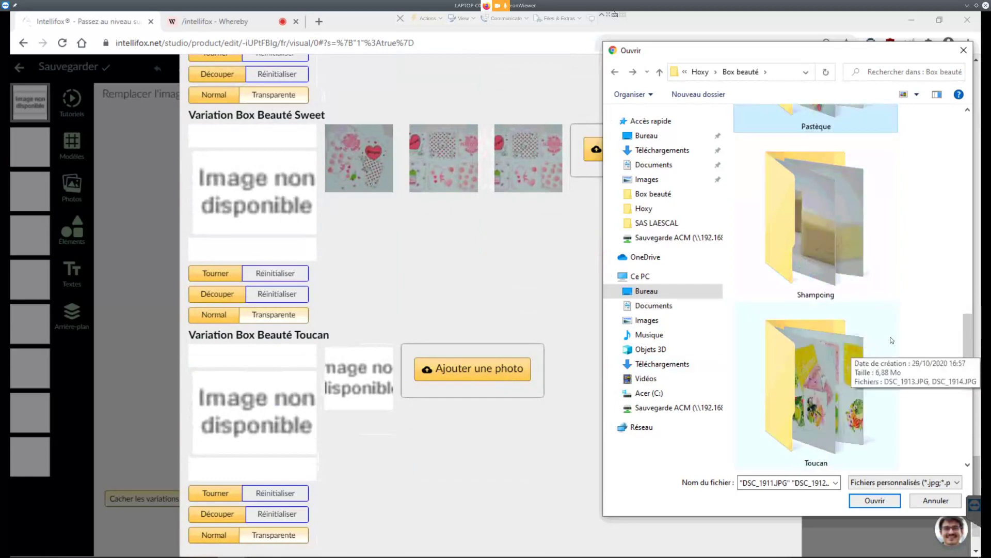
{"action": "left_click", "coordinate": [828, 363]}
{"action": "double_click", "coordinate": [828, 361]}
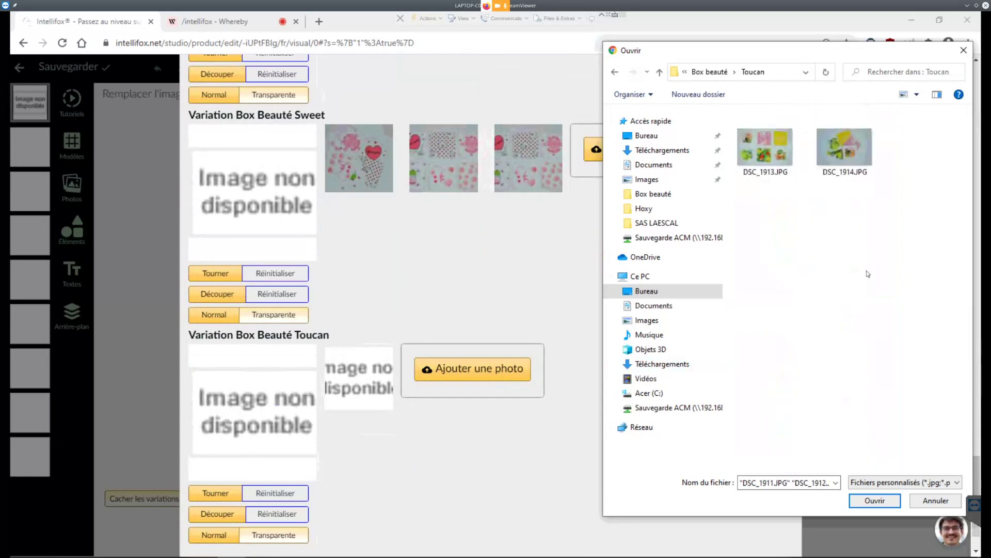
{"action": "left_click_drag", "start_coordinate": [917, 206], "coordinate": [449, 373]}
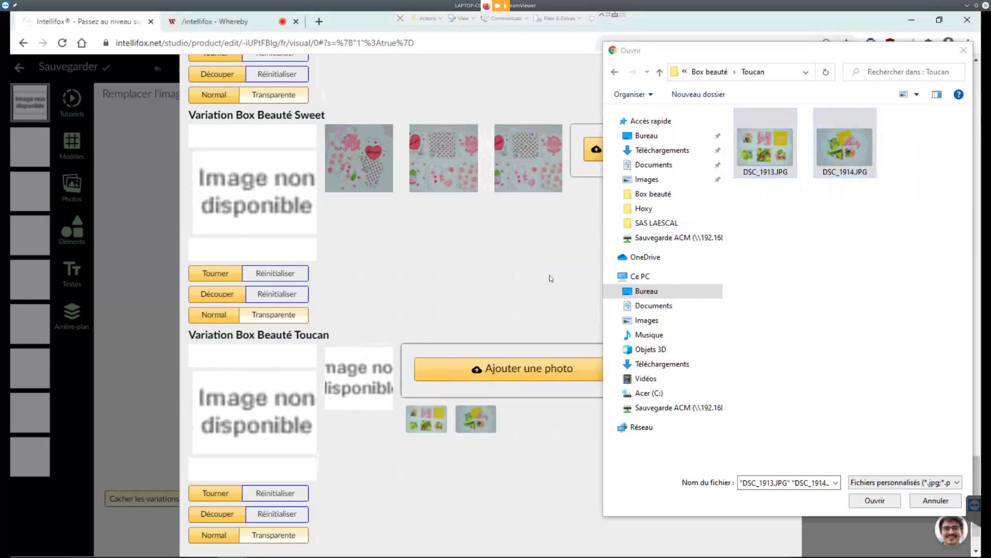
Step: Add DSC_1906.JPG, DSC_1907.JPG and DSC_1908.JPG from the Tropical coco folder to Variation Box Beauté Coco
{"action": "scroll", "coordinate": [493, 287], "scroll_direction": "up", "scroll_amount": 12}
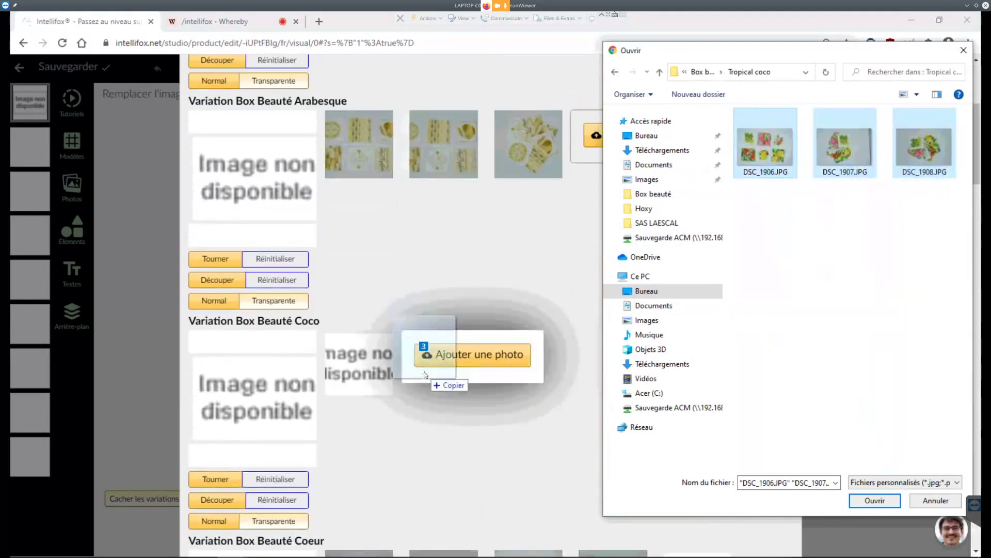
{"action": "left_click_drag", "start_coordinate": [420, 365], "coordinate": [421, 365]}
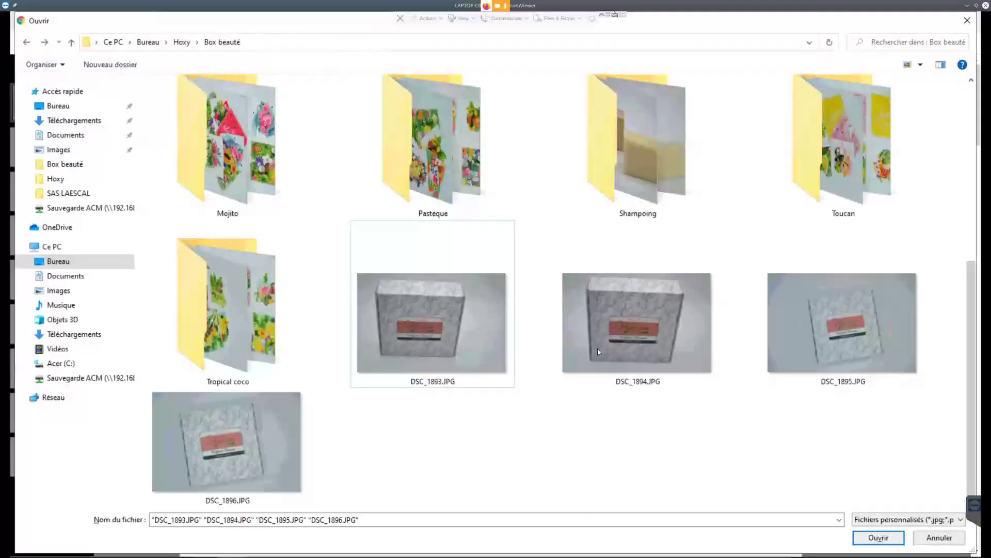
Step: Add the box photos DSC_1893.JPG to DSC_1896.JPG from the Box beauté folder to Modèle and leave the file chooser
{"action": "scroll", "coordinate": [742, 294], "scroll_direction": "up", "scroll_amount": 1}
{"action": "scroll", "coordinate": [742, 294], "scroll_direction": "down", "scroll_amount": 1}
{"action": "key", "text": "Return"}
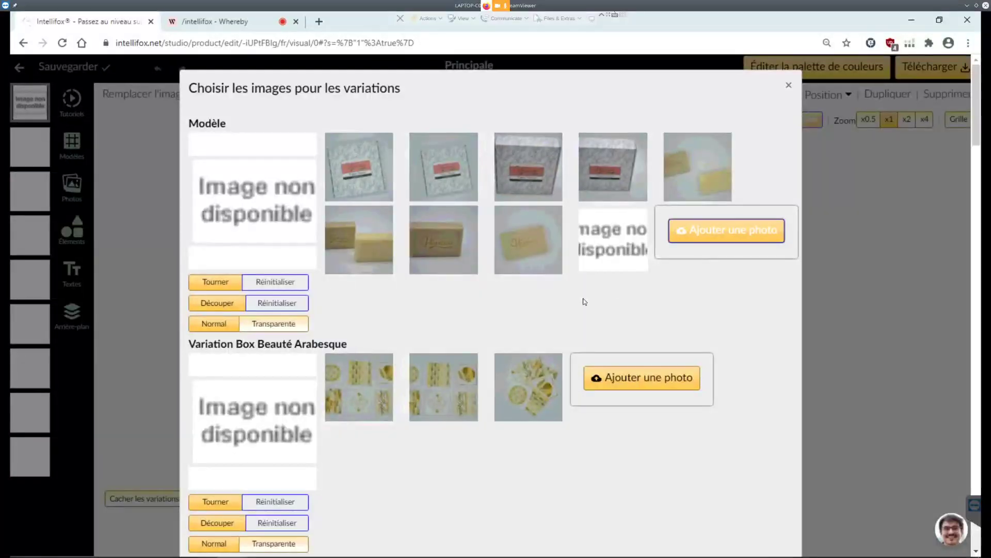
Step: Close the variation image chooser and reopen it for the selected placeholder image
{"action": "left_click", "coordinate": [871, 292]}
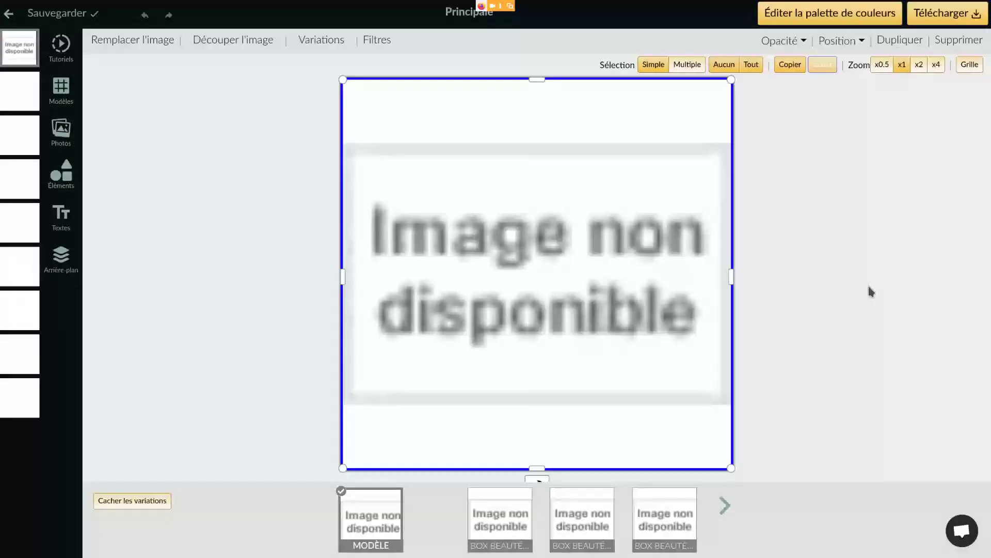
{"action": "left_click", "coordinate": [333, 48]}
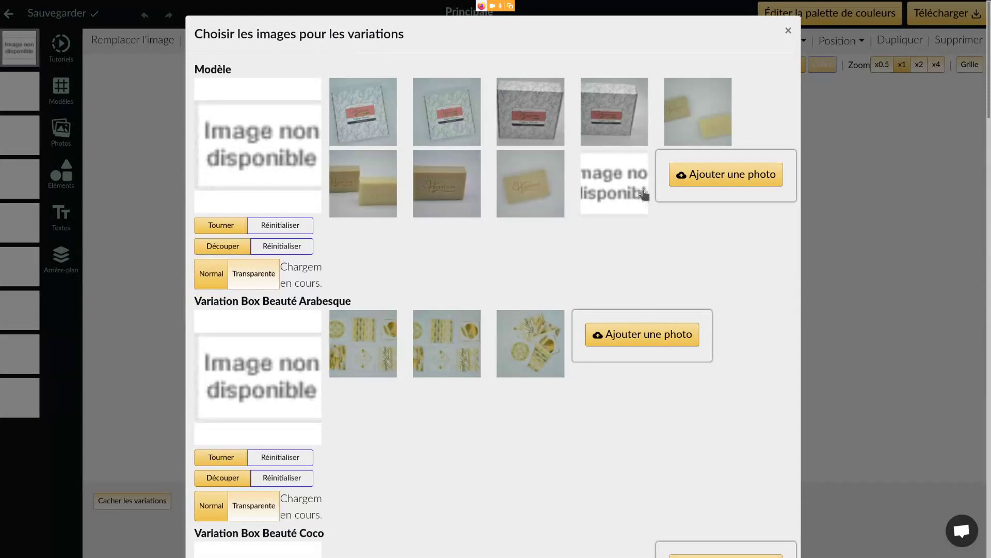
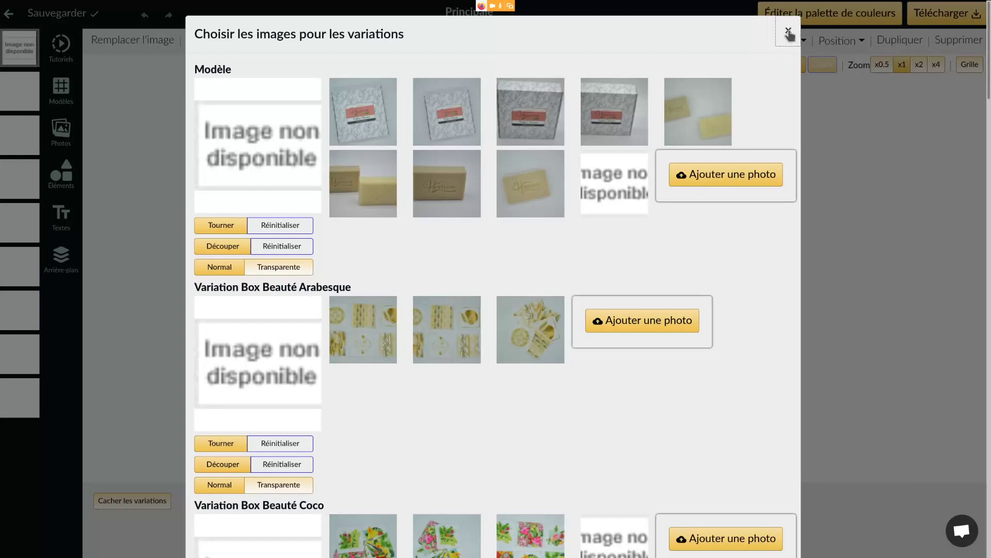
Step: Delete the placeholder image from the canvas and insert the first gift box photo from the product photos
{"action": "left_click", "coordinate": [789, 32]}
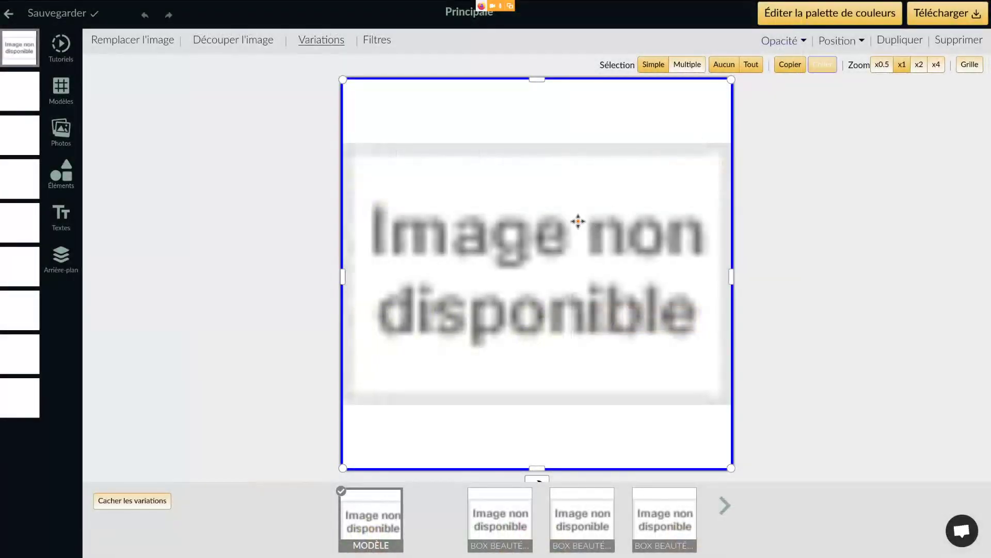
{"action": "key", "text": "Delete"}
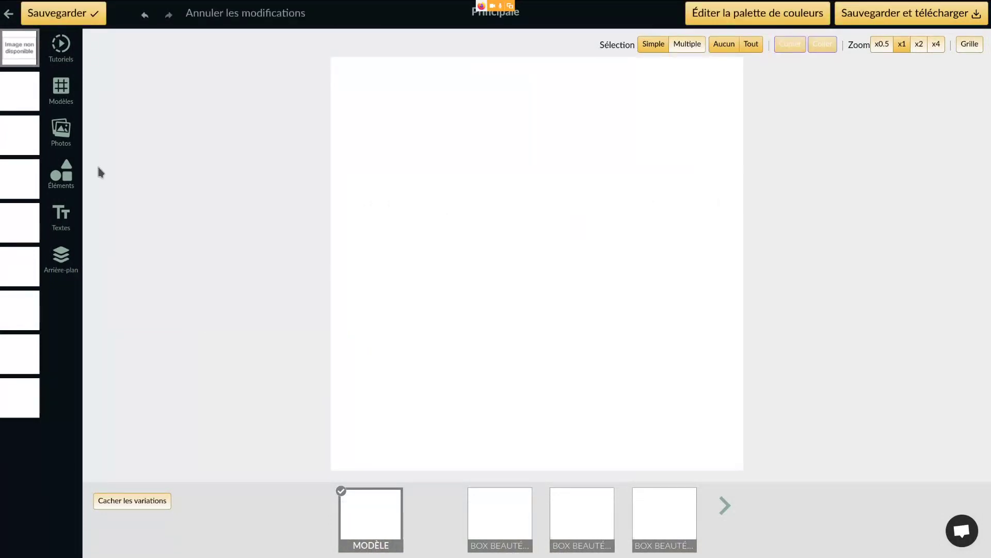
{"action": "left_click", "coordinate": [61, 131]}
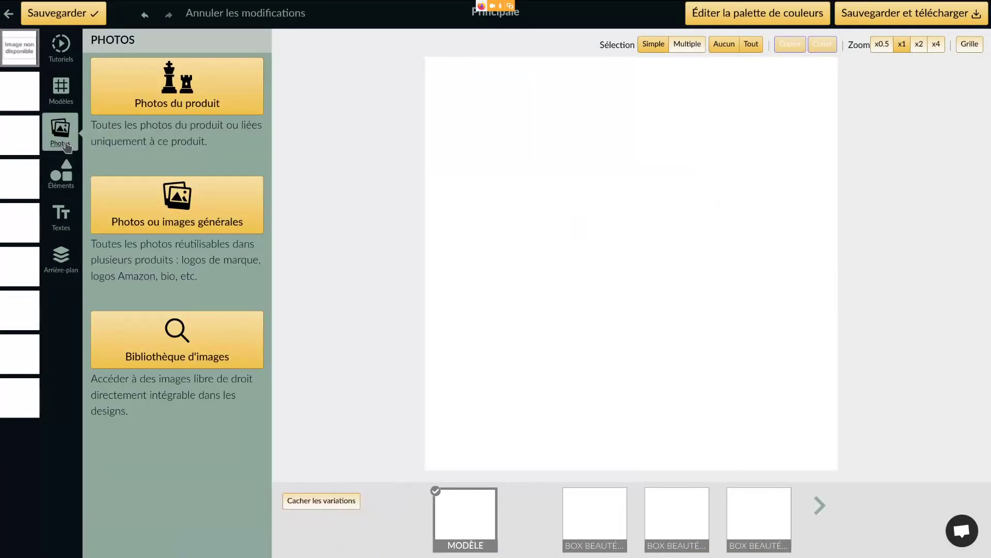
{"action": "left_click", "coordinate": [189, 93]}
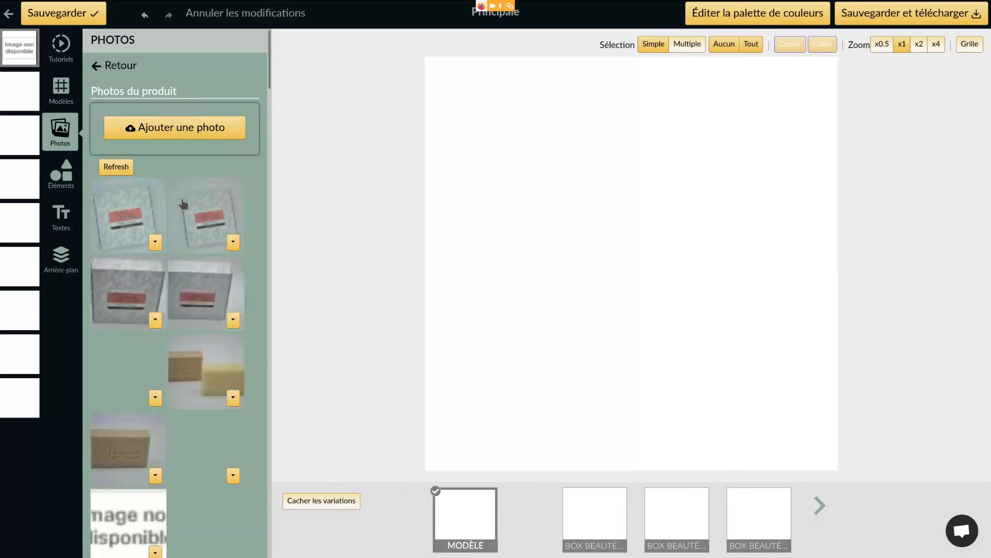
{"action": "scroll", "coordinate": [206, 215], "scroll_direction": "down", "scroll_amount": 1}
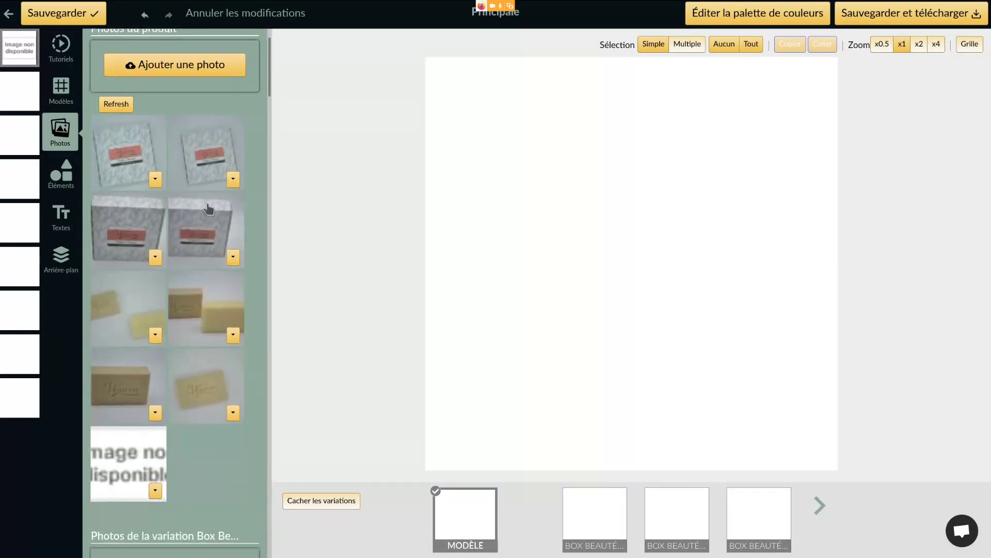
{"action": "left_click", "coordinate": [128, 156]}
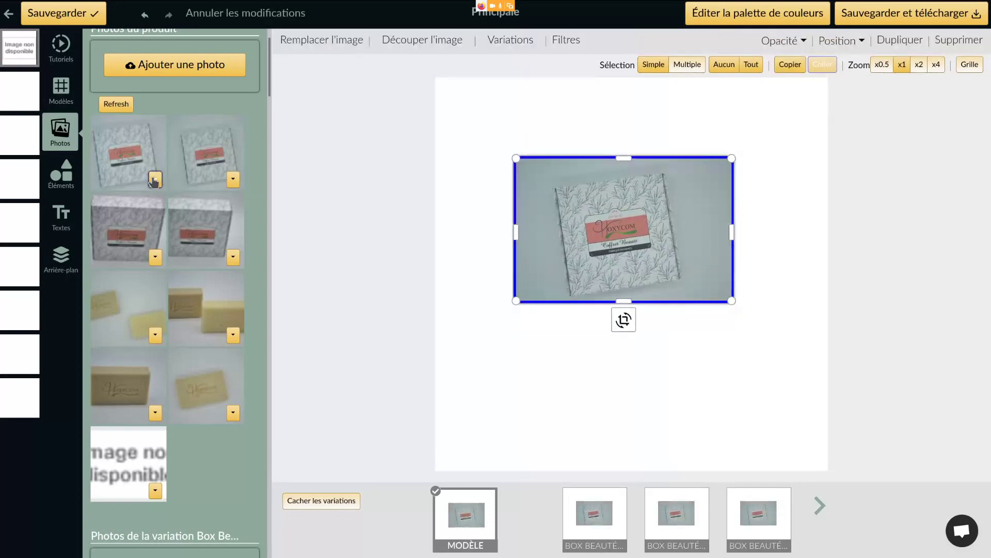
Step: Make the background of the inserted gift box photo transparent
{"action": "left_click", "coordinate": [155, 179]}
{"action": "left_click", "coordinate": [204, 271]}
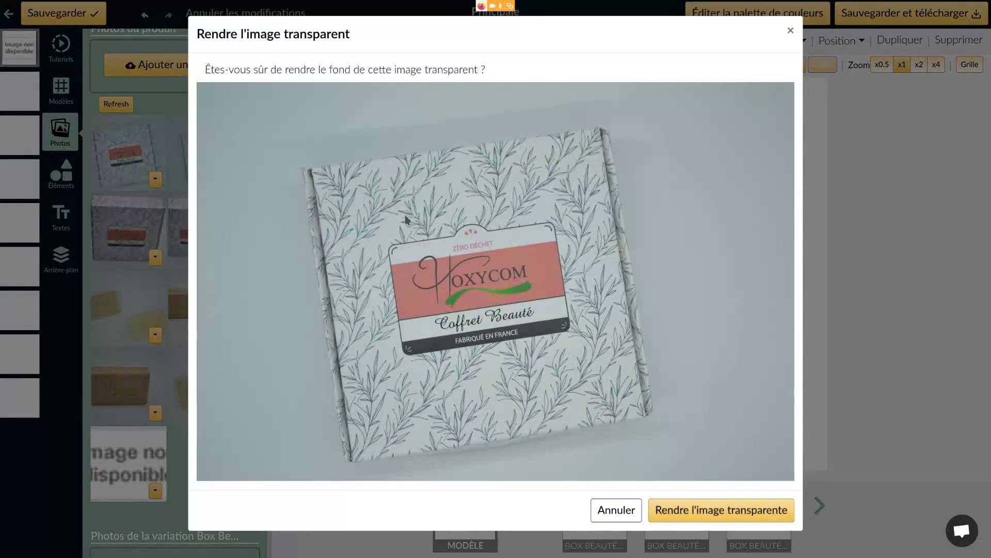
{"action": "left_click", "coordinate": [732, 518]}
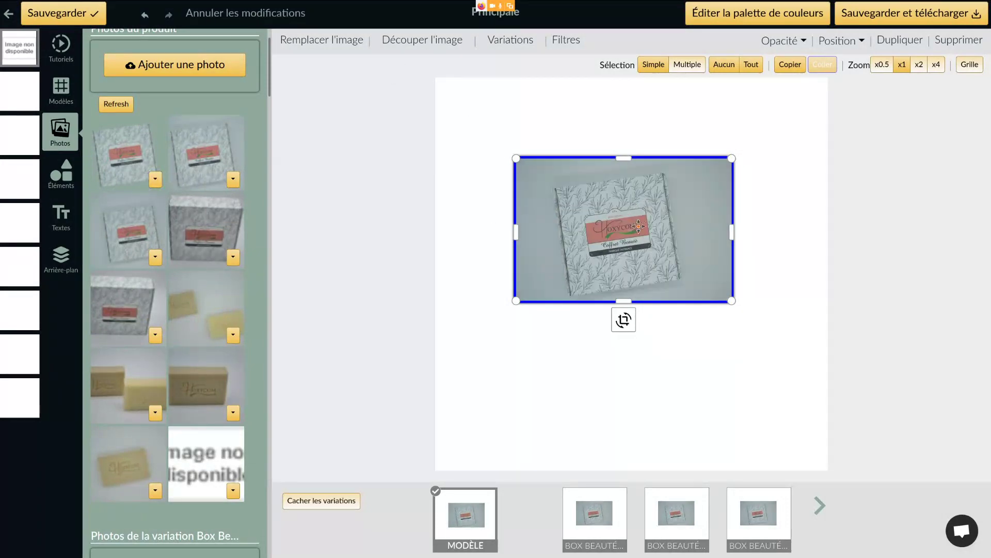
Step: Move the transparent box image lower on the canvas and delete the original photo with its background
{"action": "left_click_drag", "start_coordinate": [623, 248], "coordinate": [591, 223]}
{"action": "left_click_drag", "start_coordinate": [642, 258], "coordinate": [622, 333]}
{"action": "left_click", "coordinate": [722, 171]}
{"action": "key", "text": "Delete"}
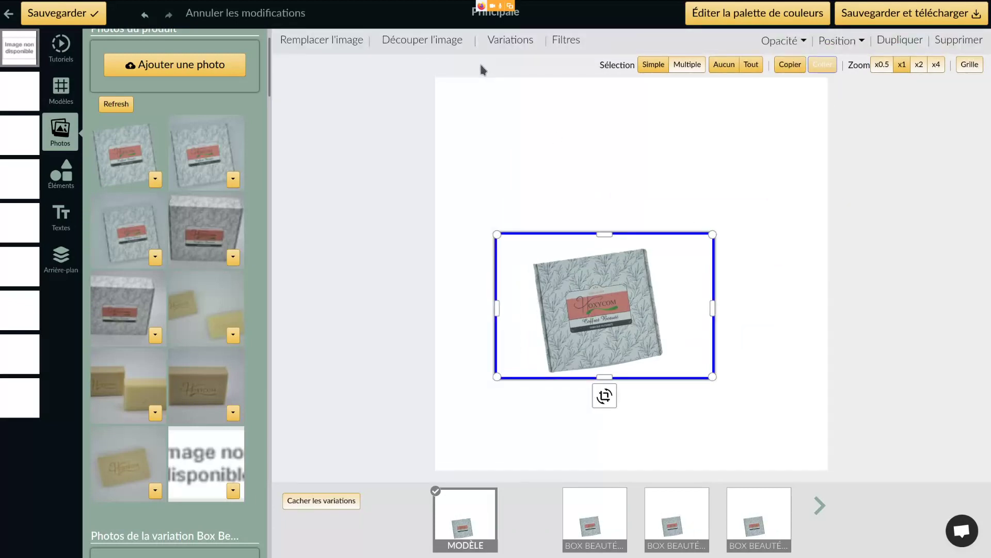
Step: Crop the transparent box image closely around the box and maximise it on the canvas
{"action": "left_click", "coordinate": [442, 39]}
{"action": "left_click_drag", "start_coordinate": [204, 94], "coordinate": [297, 134]}
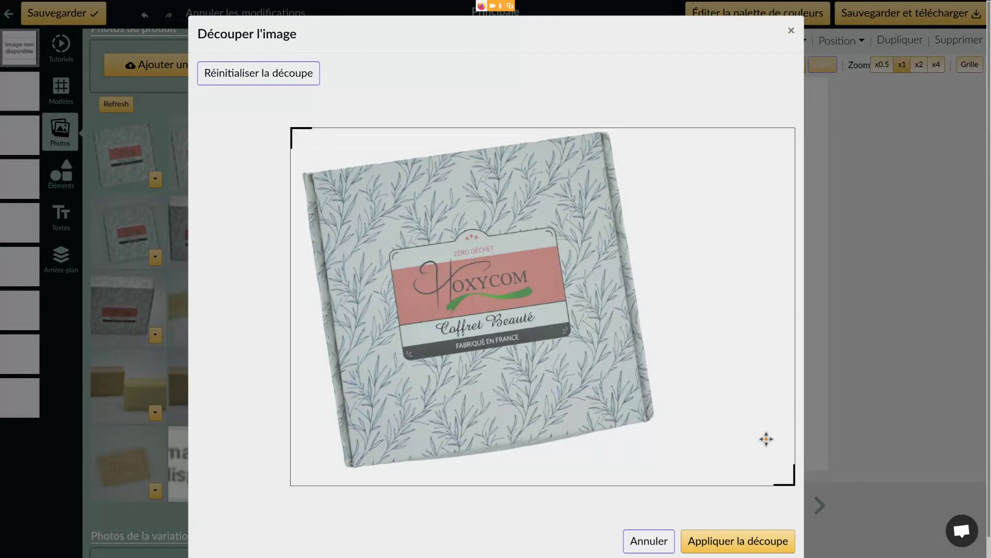
{"action": "left_click_drag", "start_coordinate": [787, 484], "coordinate": [663, 472]}
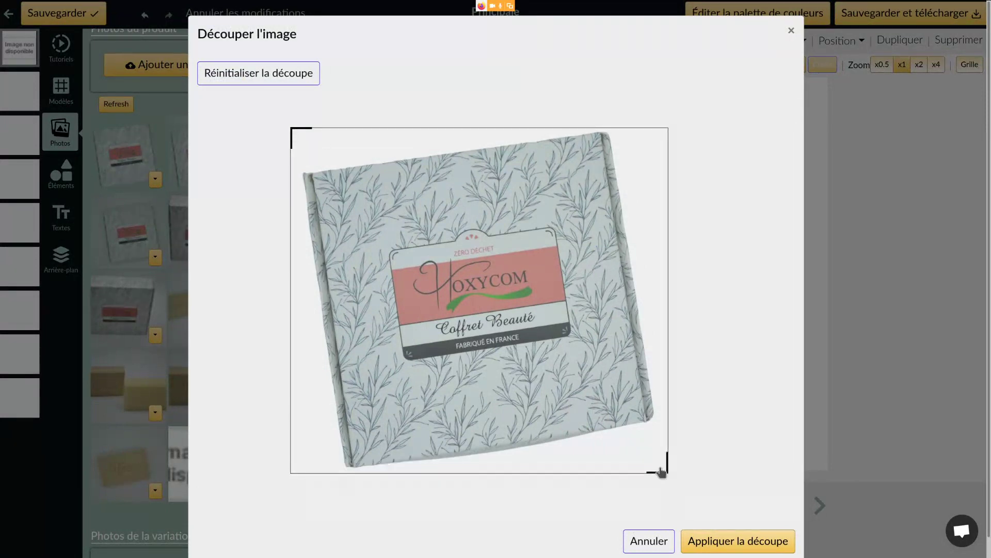
{"action": "key", "text": "Return"}
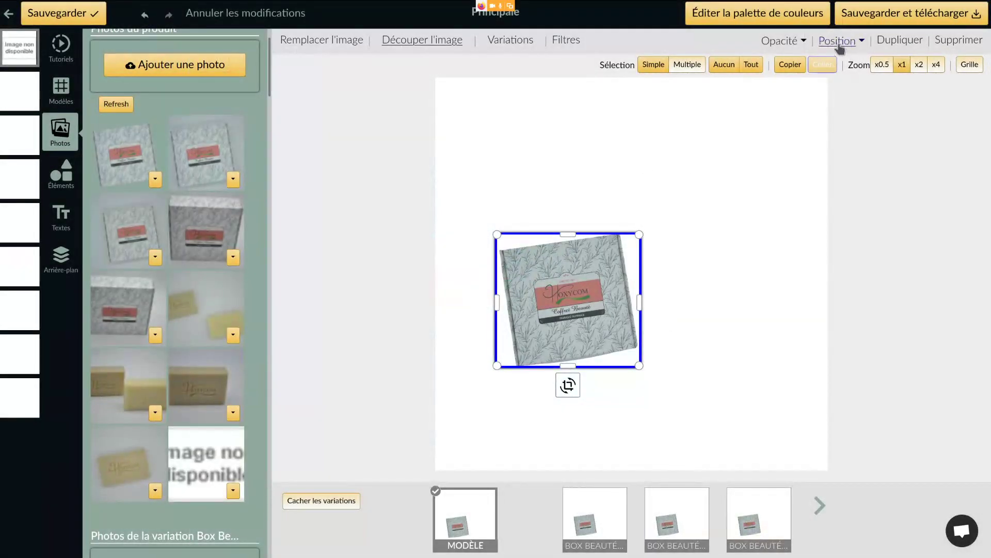
{"action": "left_click", "coordinate": [839, 41]}
{"action": "left_click", "coordinate": [837, 63]}
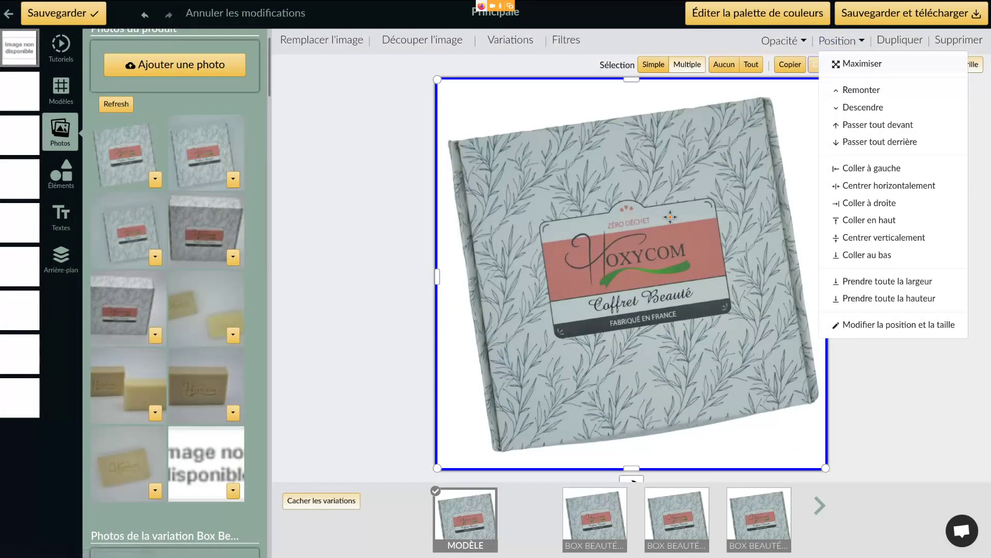
{"action": "left_click", "coordinate": [380, 256]}
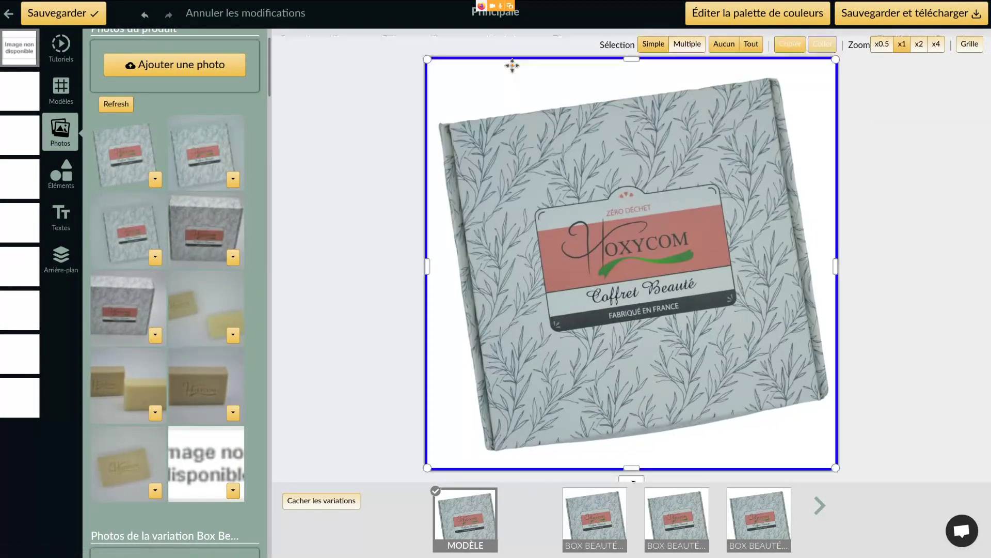
Step: Set the box image's brightness to 1,28, shrink it to about three quarters of the canvas width and place it slightly above centre
{"action": "left_click", "coordinate": [540, 88]}
{"action": "left_click", "coordinate": [566, 42]}
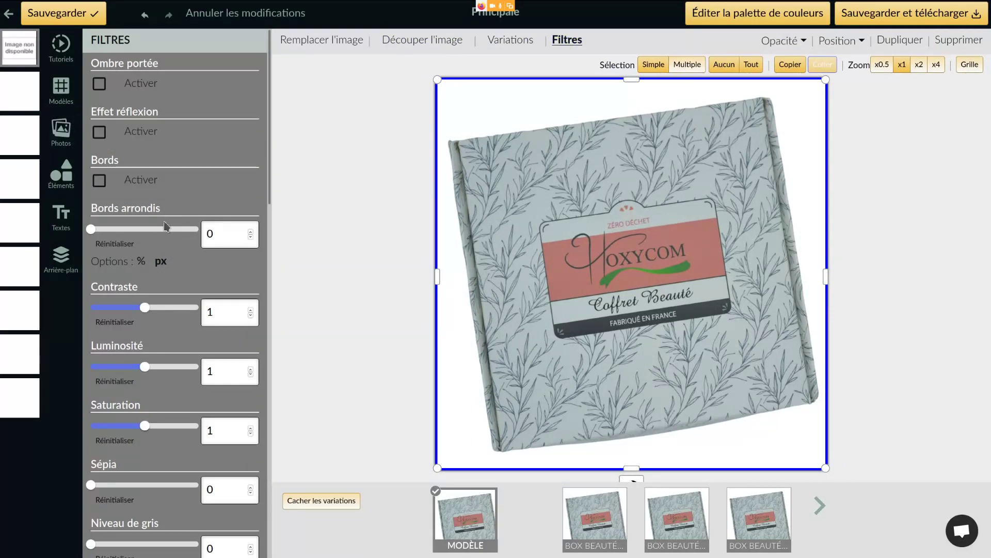
{"action": "left_click_drag", "start_coordinate": [154, 369], "coordinate": [164, 373]}
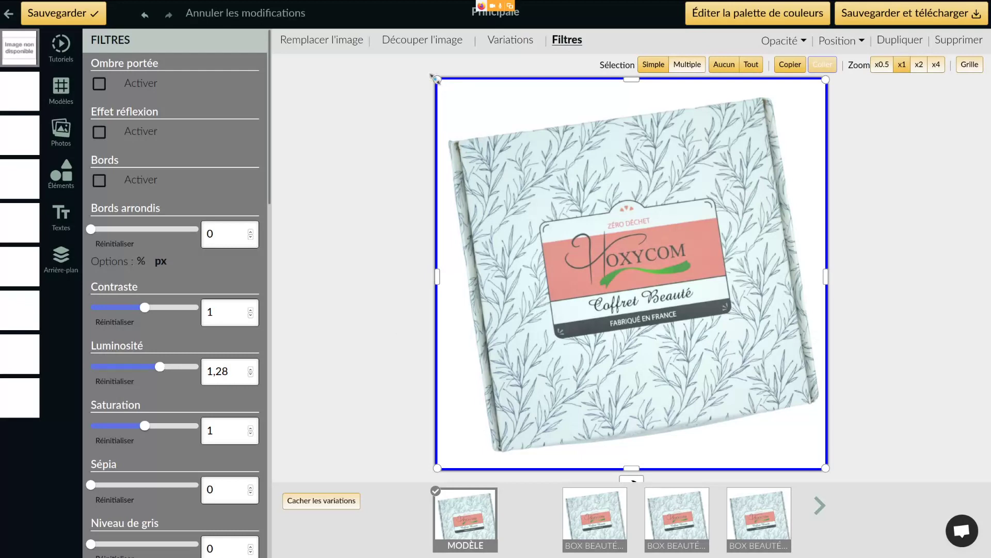
{"action": "left_click_drag", "start_coordinate": [437, 79], "coordinate": [542, 183]}
{"action": "left_click_drag", "start_coordinate": [713, 319], "coordinate": [672, 251]}
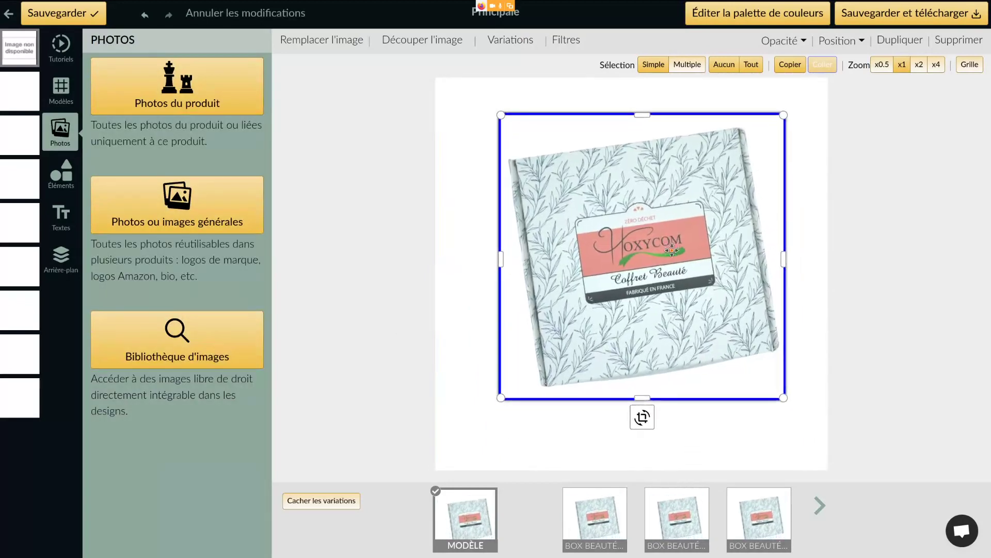
Step: Make the background of the product photo showing two soap bars transparent, adding the cut-out to the canvas
{"action": "left_click", "coordinate": [170, 80]}
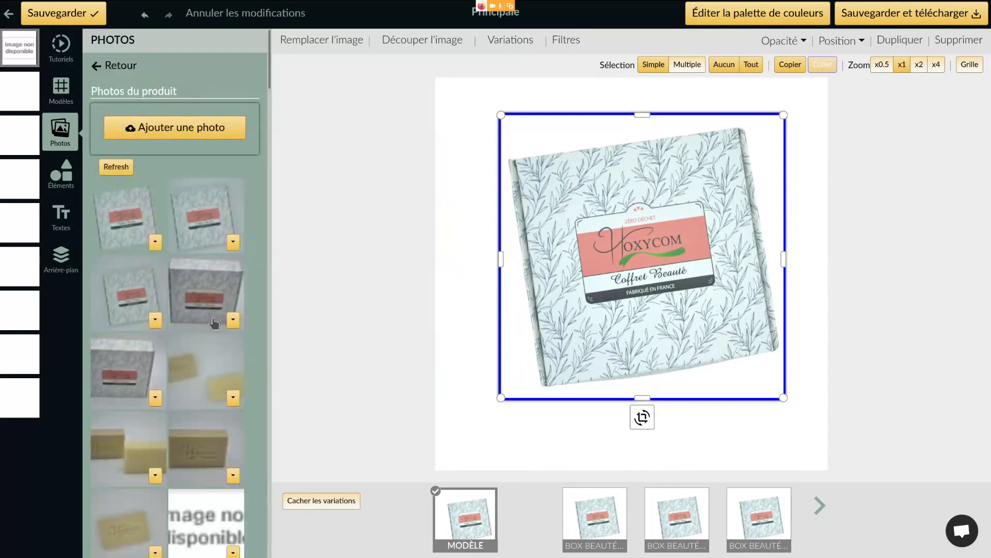
{"action": "scroll", "coordinate": [215, 324], "scroll_direction": "down", "scroll_amount": 2}
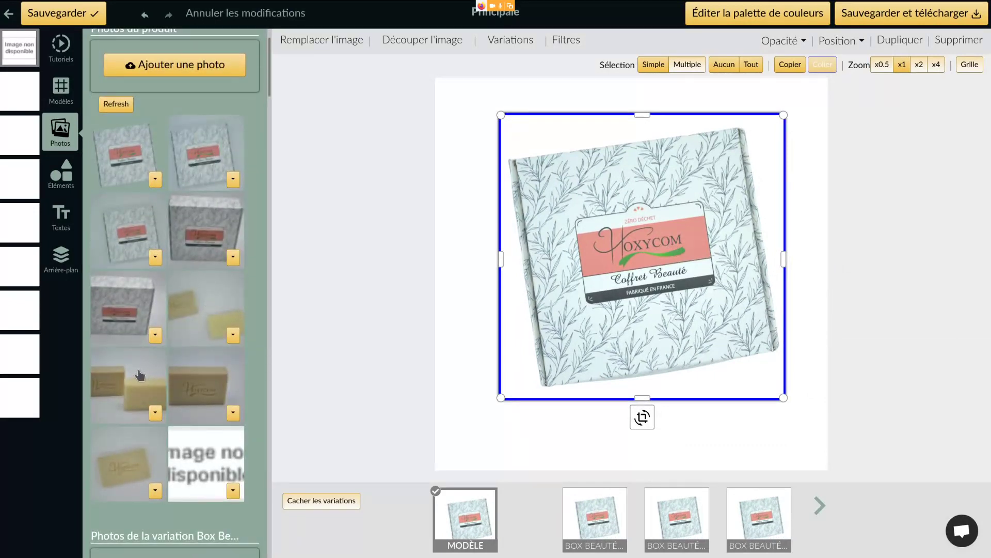
{"action": "scroll", "coordinate": [154, 364], "scroll_direction": "down", "scroll_amount": 5}
{"action": "scroll", "coordinate": [147, 359], "scroll_direction": "up", "scroll_amount": 5}
{"action": "left_click", "coordinate": [155, 412]}
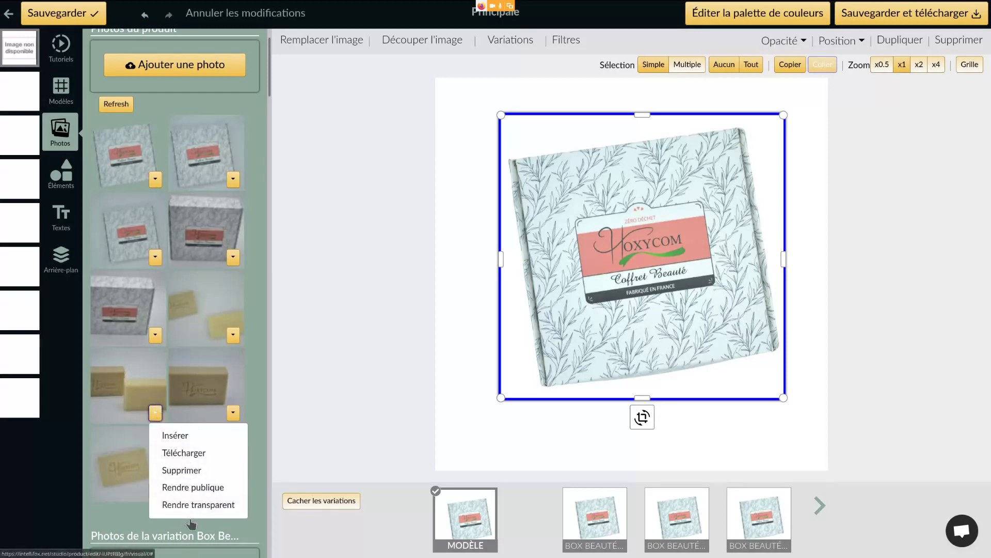
{"action": "left_click", "coordinate": [198, 504]}
{"action": "left_click", "coordinate": [701, 512]}
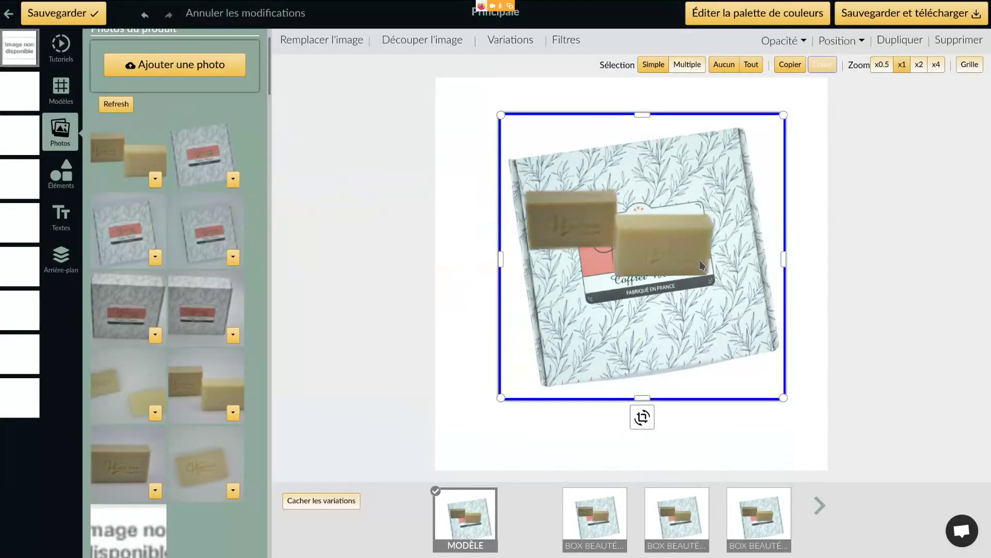
Step: Enlarge the two-soap image across the lower canvas and shrink the box image to about half the canvas width above it
{"action": "left_click_drag", "start_coordinate": [610, 320], "coordinate": [538, 417]}
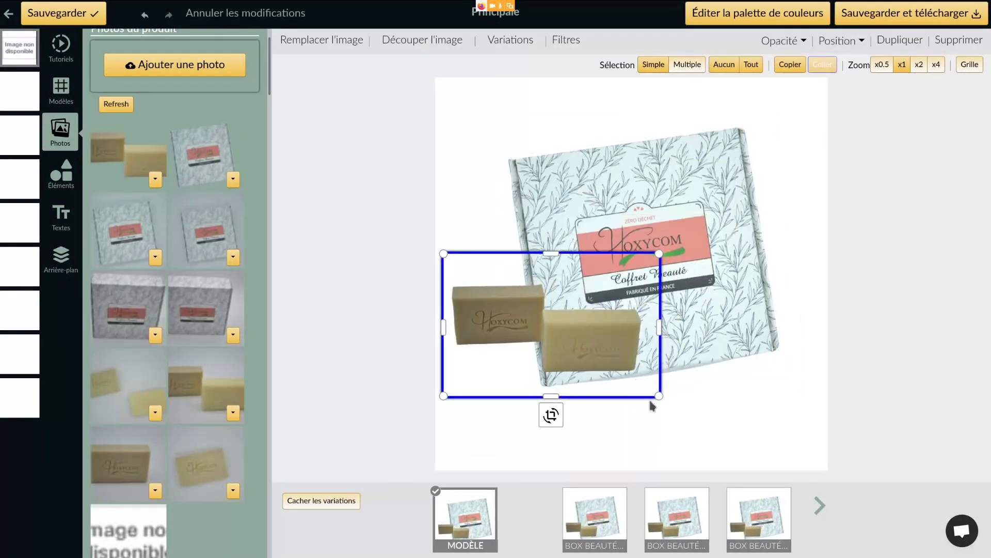
{"action": "left_click_drag", "start_coordinate": [657, 395], "coordinate": [782, 478]}
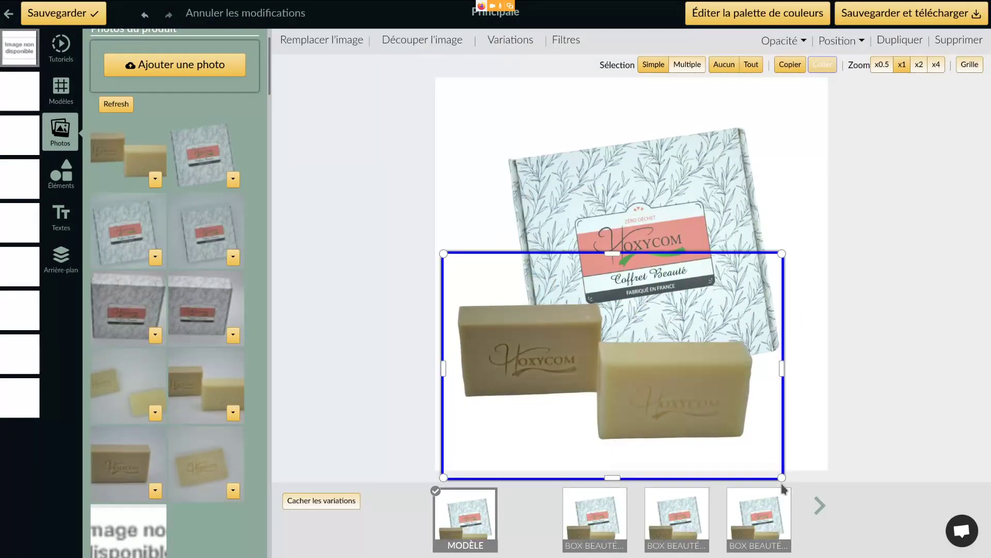
{"action": "left_click_drag", "start_coordinate": [684, 224], "coordinate": [666, 180]}
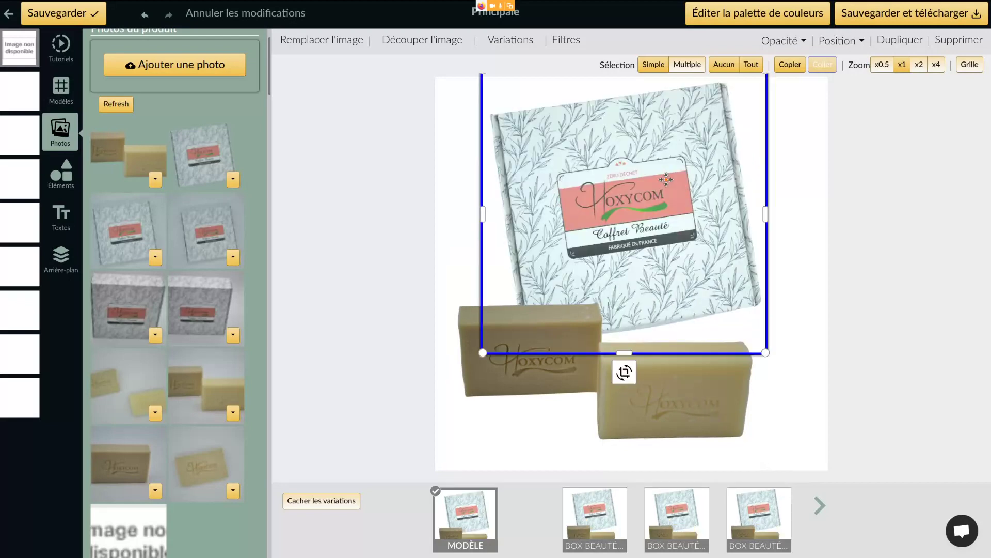
{"action": "left_click_drag", "start_coordinate": [766, 353], "coordinate": [682, 276]}
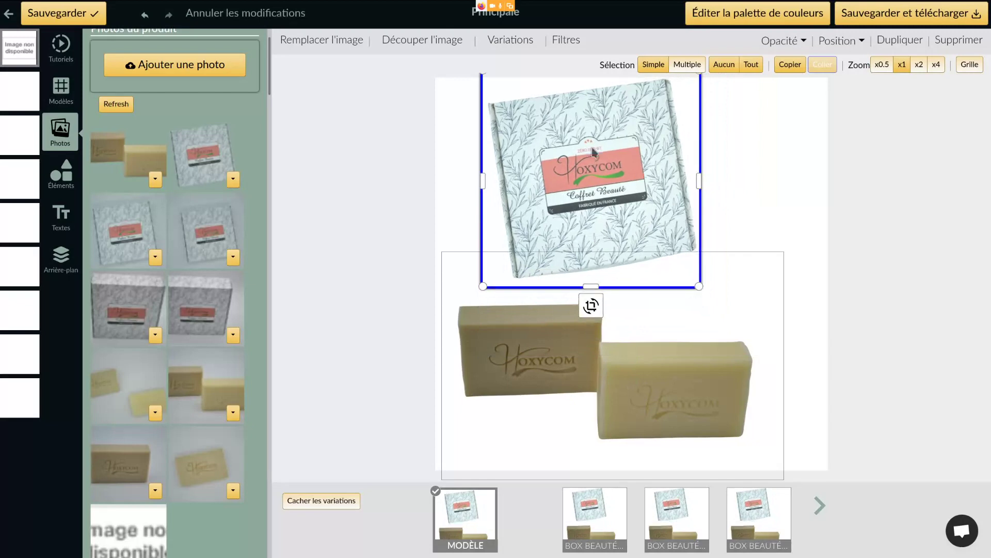
{"action": "left_click", "coordinate": [619, 169]}
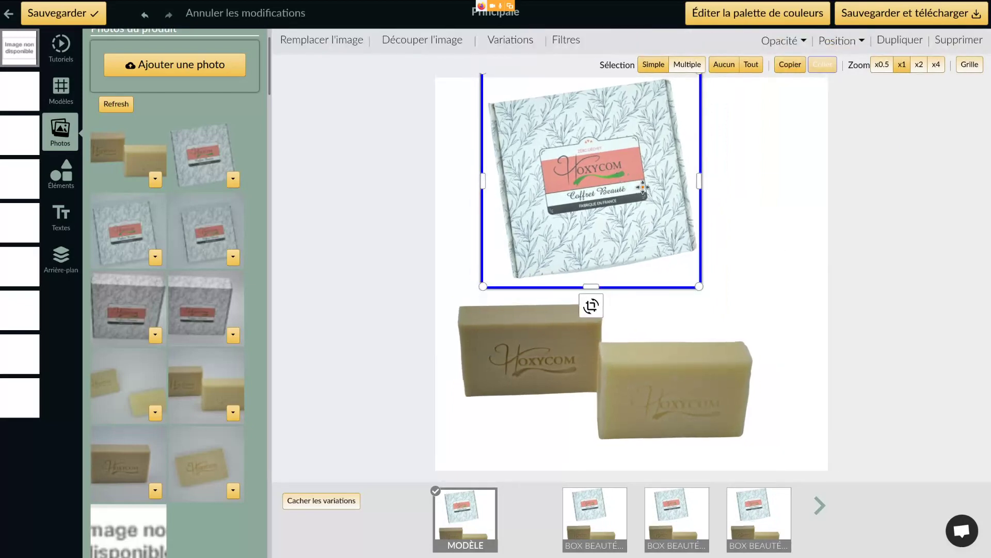
{"action": "left_click_drag", "start_coordinate": [650, 186], "coordinate": [702, 201]}
Step: Set the brightness of the two-soap image to 1,26 and deselect it
{"action": "left_click", "coordinate": [618, 352]}
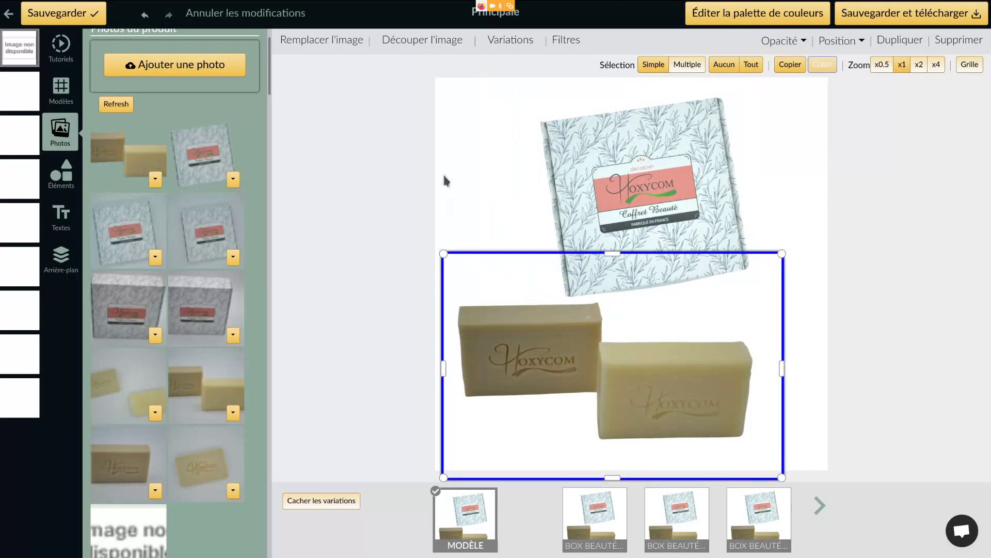
{"action": "left_click", "coordinate": [566, 41]}
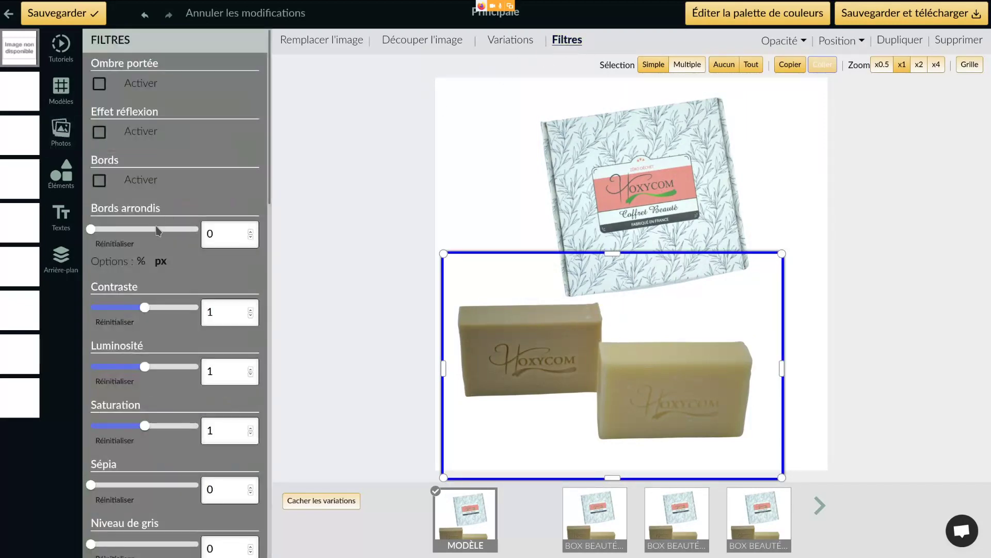
{"action": "left_click", "coordinate": [152, 367]}
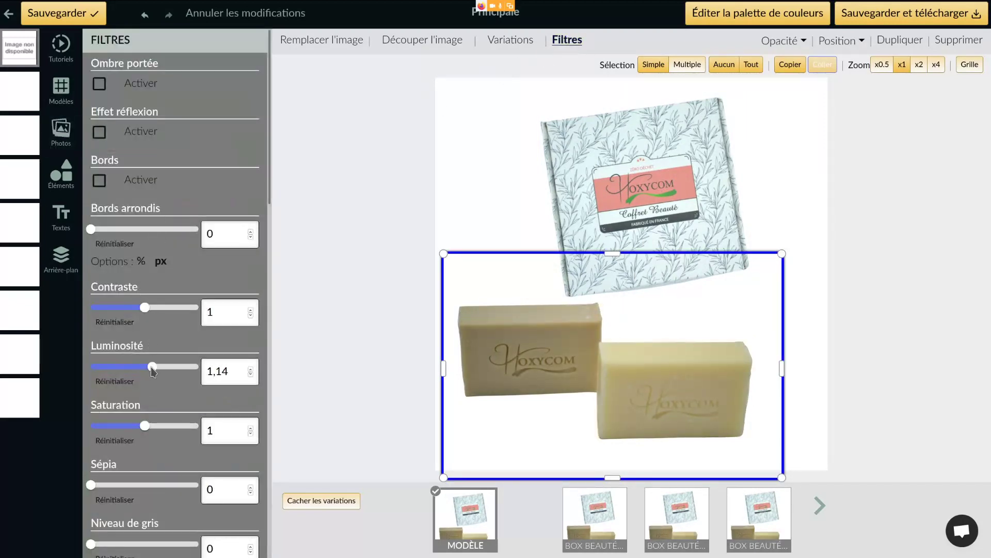
{"action": "left_click_drag", "start_coordinate": [155, 369], "coordinate": [159, 370]}
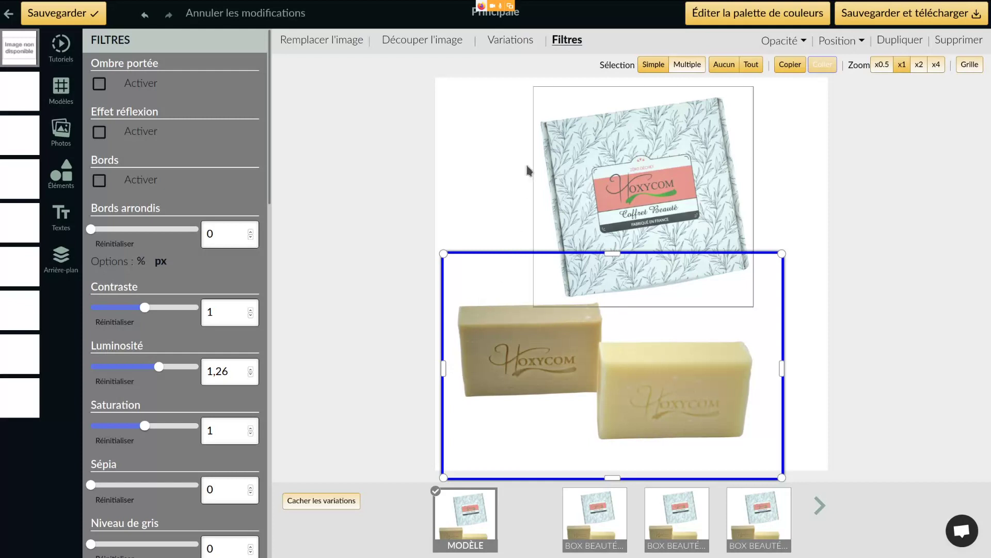
{"action": "left_click", "coordinate": [503, 317]}
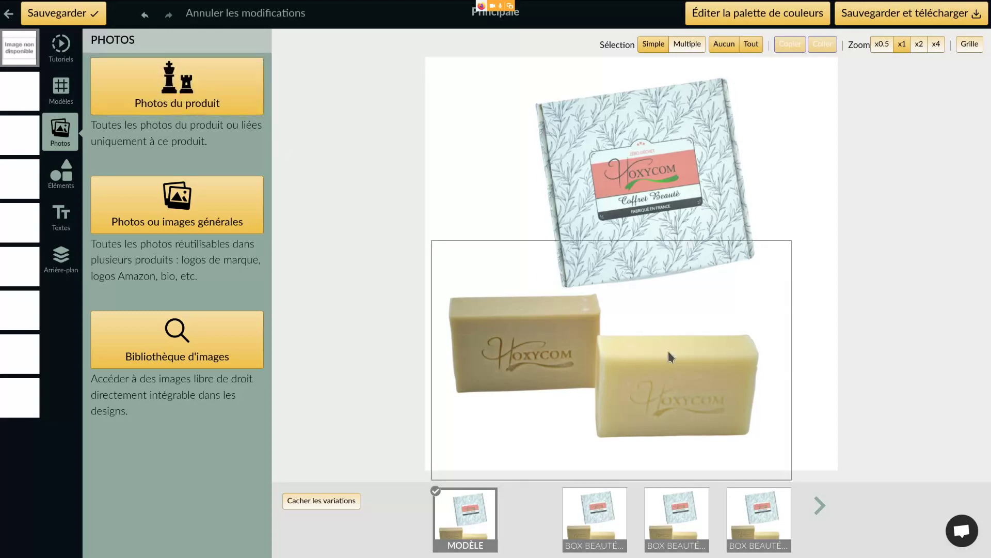
Step: Make the background of the product photo showing one soap bar from above transparent, adding the cut-out to the canvas
{"action": "left_click", "coordinate": [185, 79]}
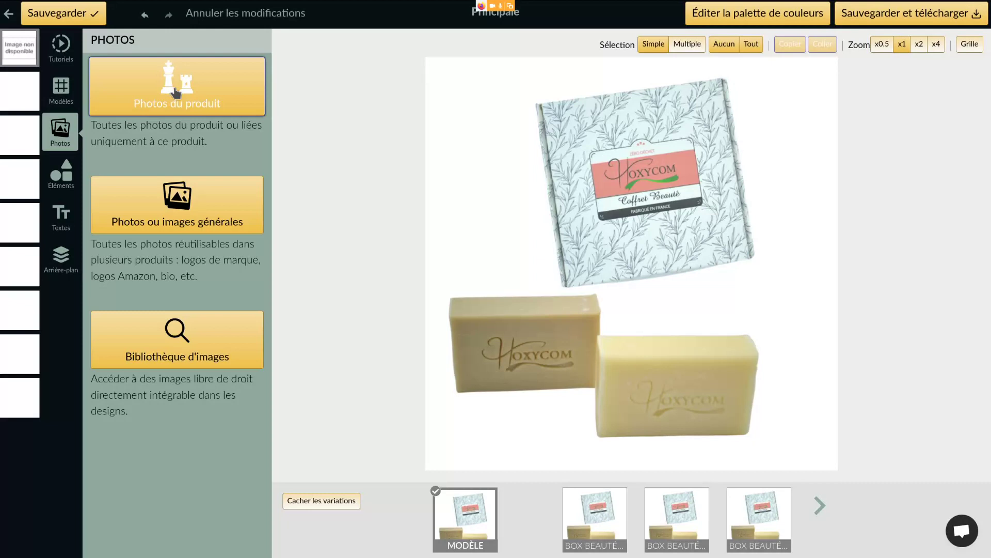
{"action": "left_click", "coordinate": [176, 92]}
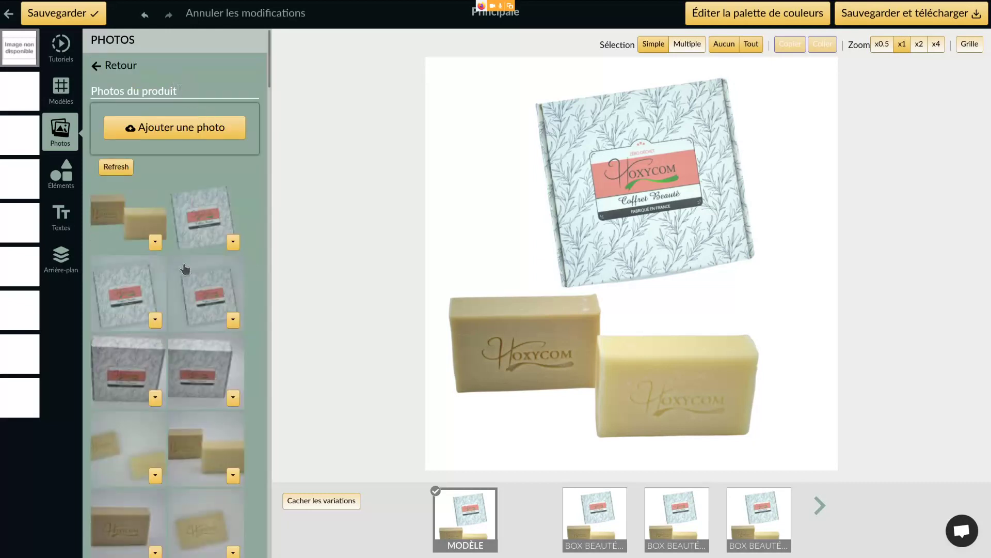
{"action": "scroll", "coordinate": [188, 269], "scroll_direction": "down", "scroll_amount": 4}
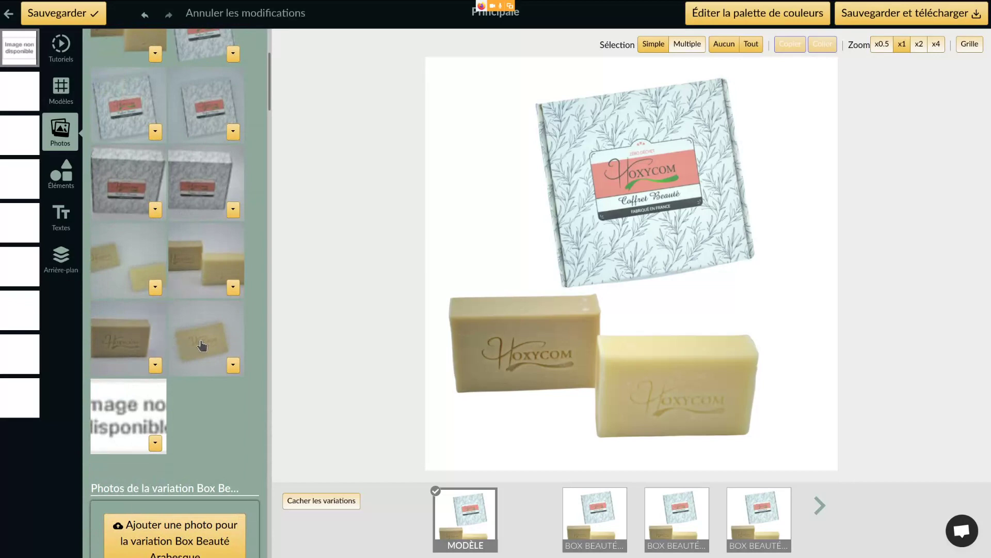
{"action": "scroll", "coordinate": [202, 344], "scroll_direction": "up", "scroll_amount": 4}
{"action": "scroll", "coordinate": [211, 339], "scroll_direction": "down", "scroll_amount": 4}
{"action": "left_click", "coordinate": [233, 365]}
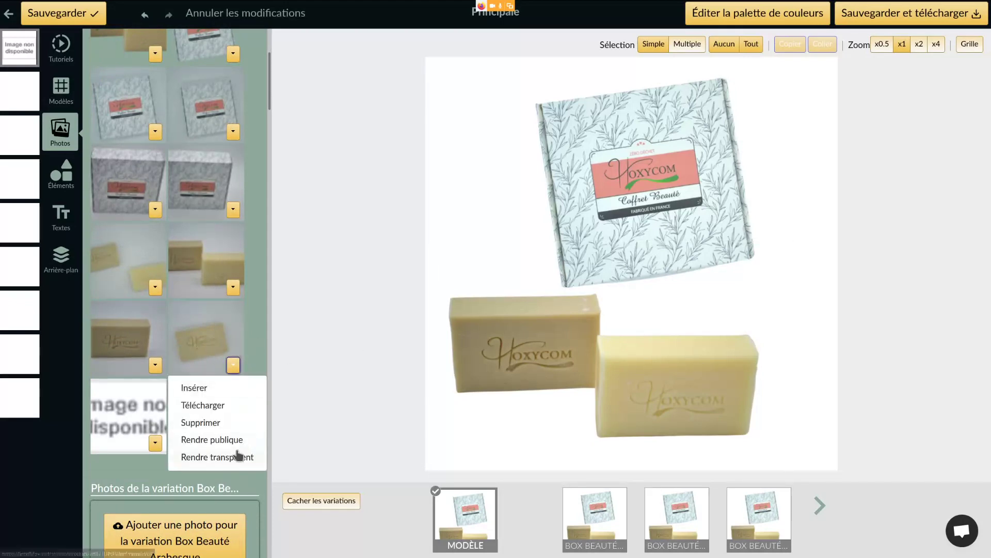
{"action": "left_click", "coordinate": [217, 457]}
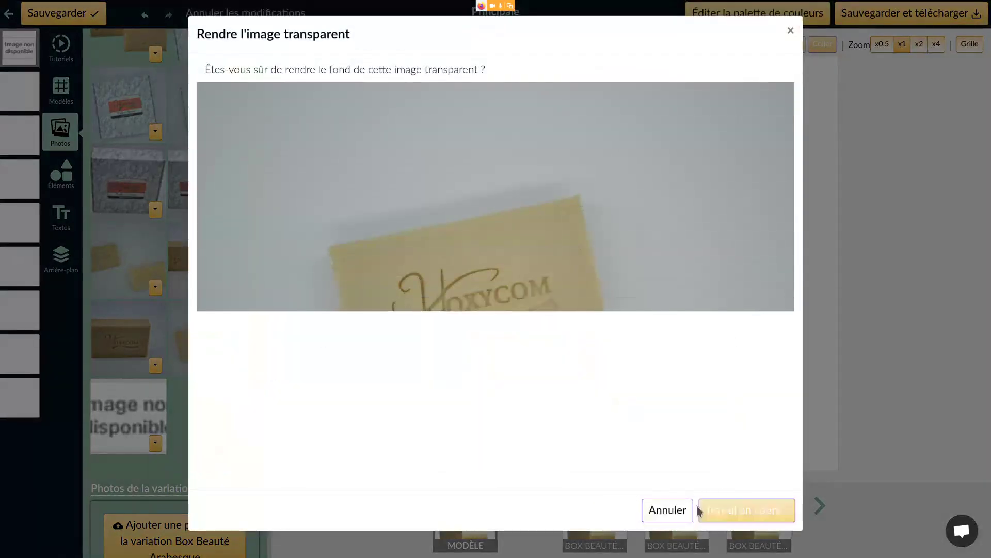
{"action": "left_click", "coordinate": [698, 510]}
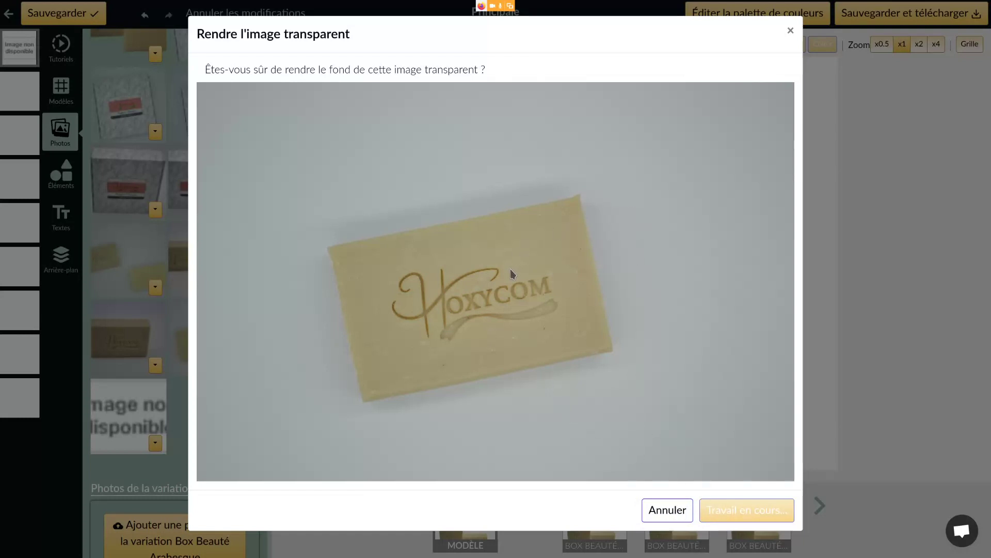
{"action": "scroll", "coordinate": [158, 377], "scroll_direction": "up", "scroll_amount": 3}
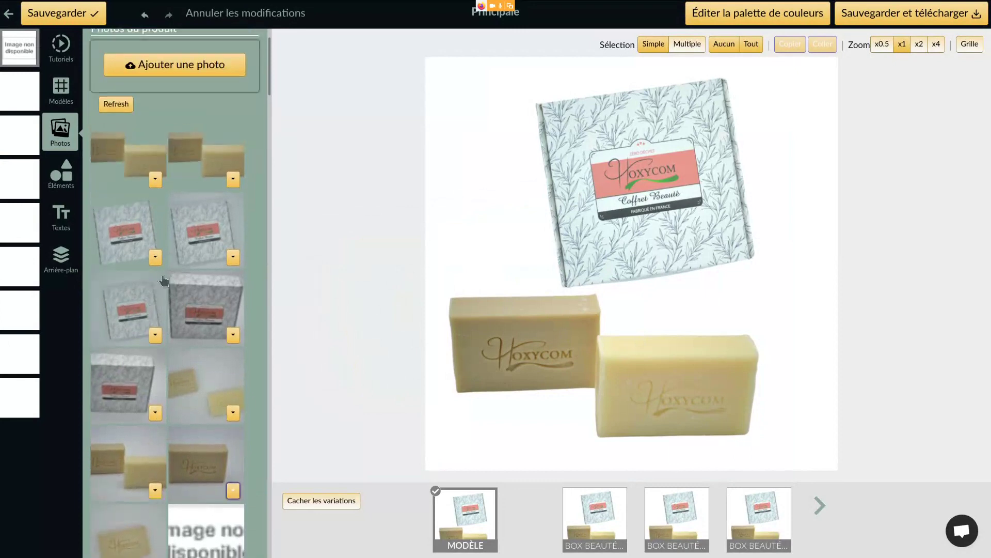
{"action": "left_click_drag", "start_coordinate": [551, 336], "coordinate": [608, 214]}
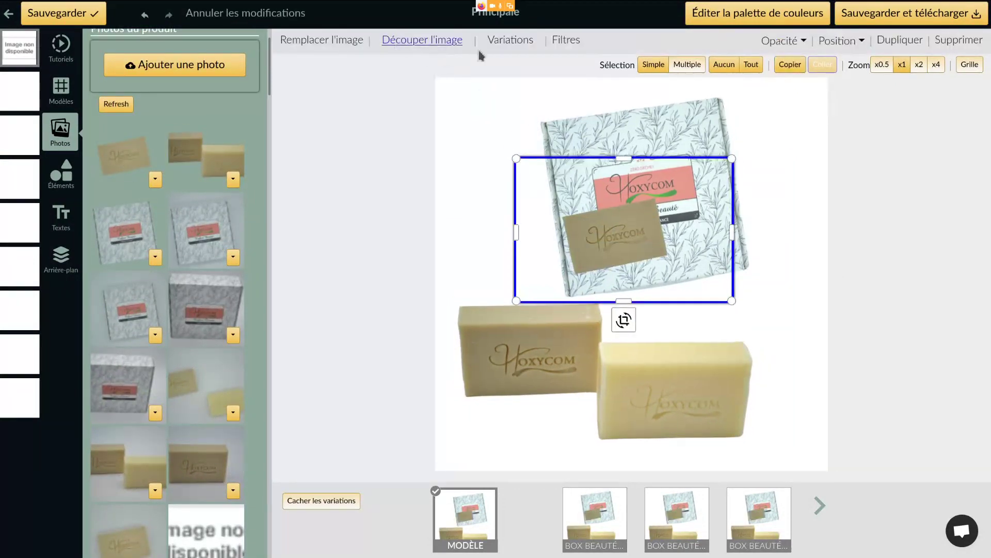
Step: Crop the single-soap image tightly around the soap bar
{"action": "left_click", "coordinate": [504, 43]}
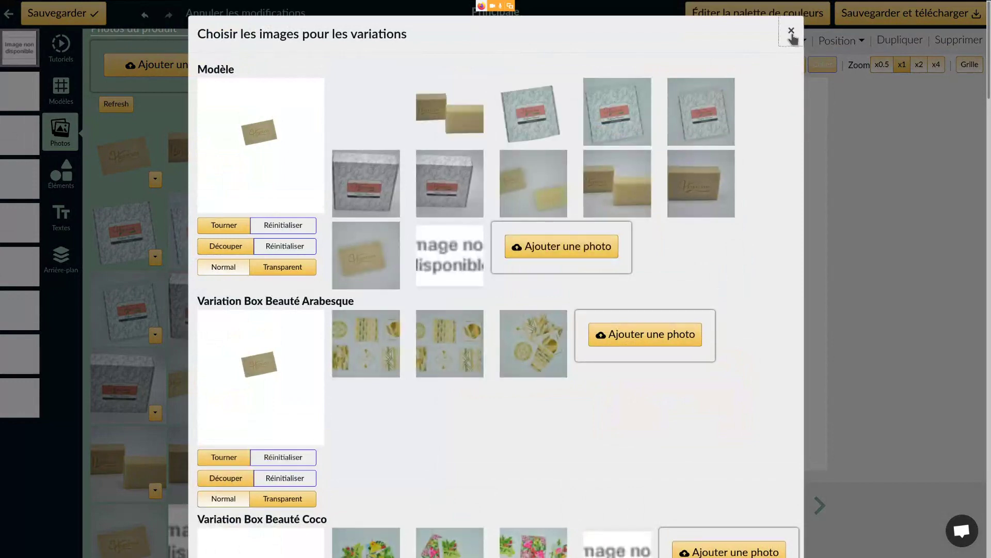
{"action": "left_click", "coordinate": [791, 31]}
{"action": "left_click", "coordinate": [449, 40]}
{"action": "left_click_drag", "start_coordinate": [197, 92], "coordinate": [321, 198]}
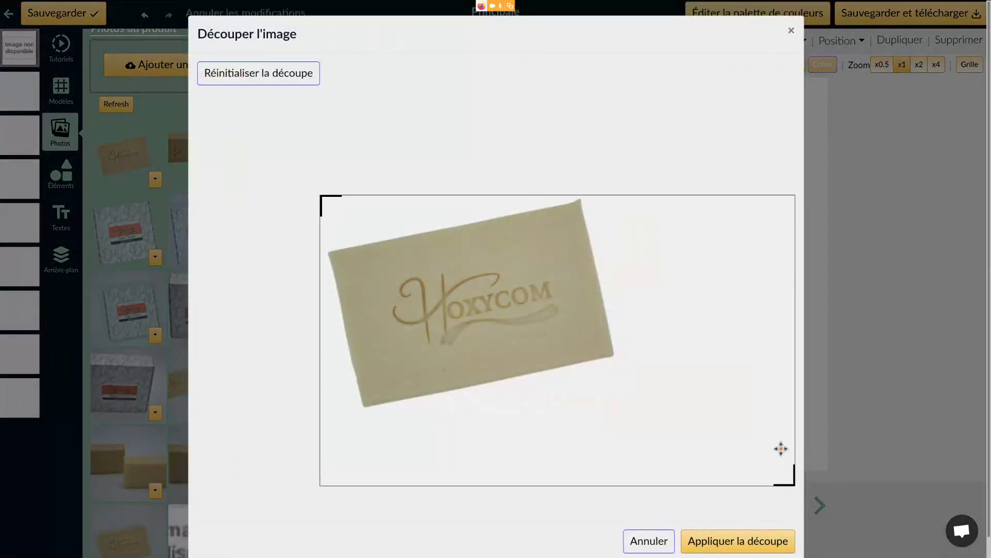
{"action": "left_click_drag", "start_coordinate": [789, 481], "coordinate": [614, 410]}
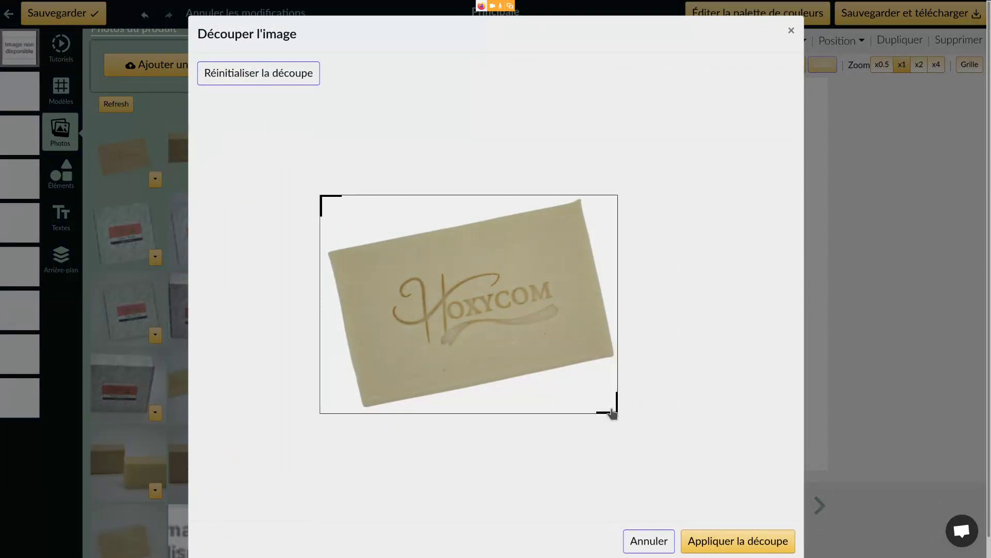
{"action": "left_click", "coordinate": [744, 541]}
Step: Place the cropped soap over the box's lower-left corner and add a copy of it above the front soap bar
{"action": "left_click_drag", "start_coordinate": [599, 186], "coordinate": [556, 324]}
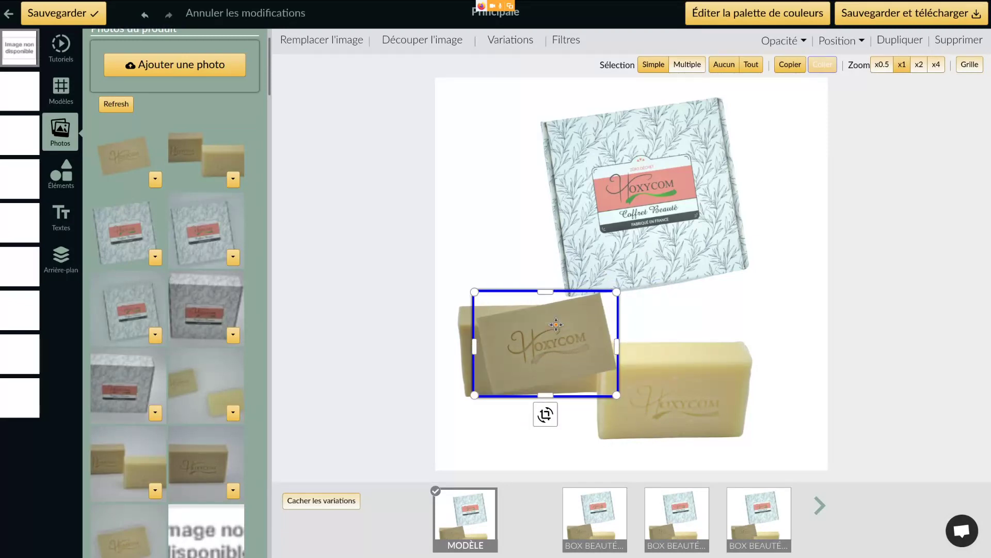
{"action": "left_click_drag", "start_coordinate": [556, 324], "coordinate": [588, 246]}
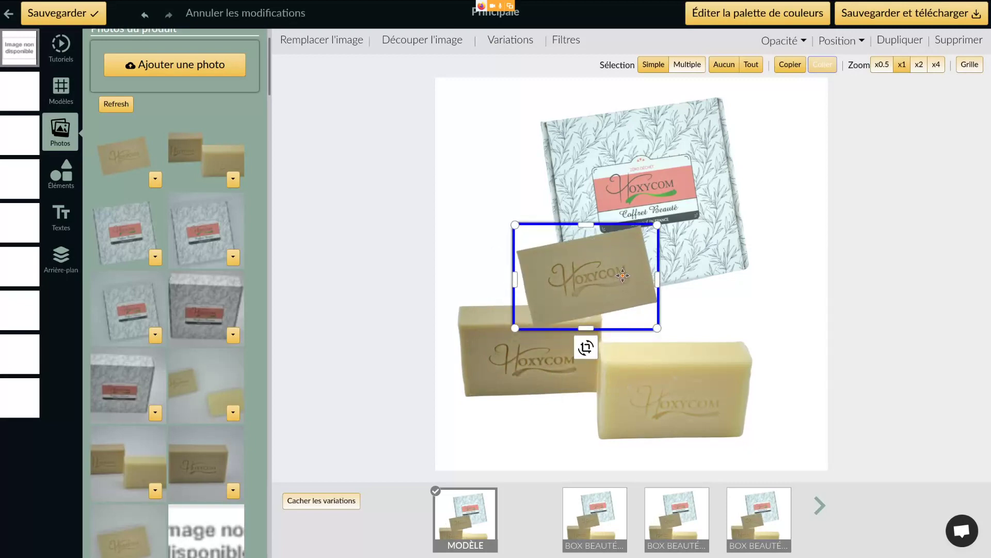
{"action": "left_click_drag", "start_coordinate": [623, 276], "coordinate": [617, 277]}
{"action": "left_click_drag", "start_coordinate": [668, 302], "coordinate": [735, 337]}
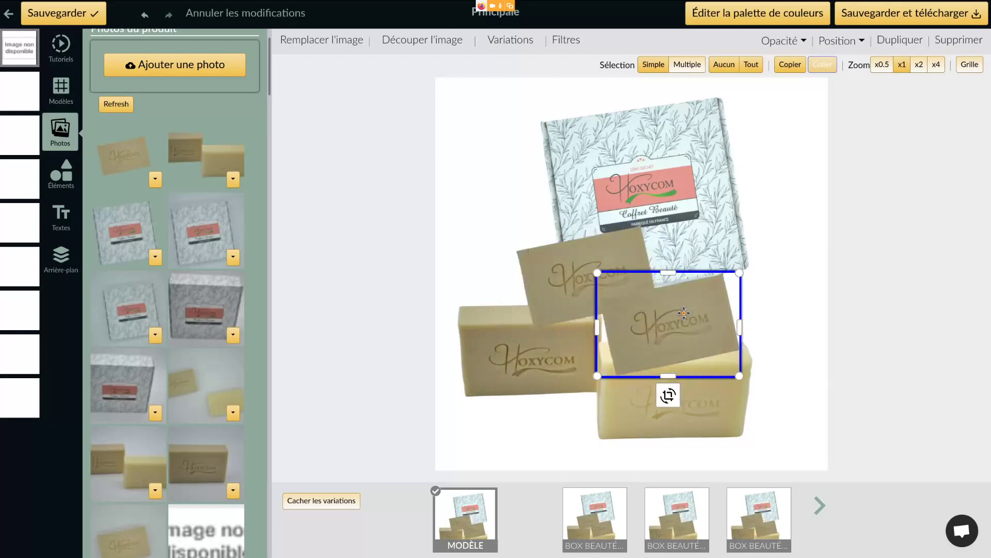
Step: Set the brightness of the copied soap image to 1,38 and delete the two-soap image from the canvas
{"action": "left_click", "coordinate": [566, 40]}
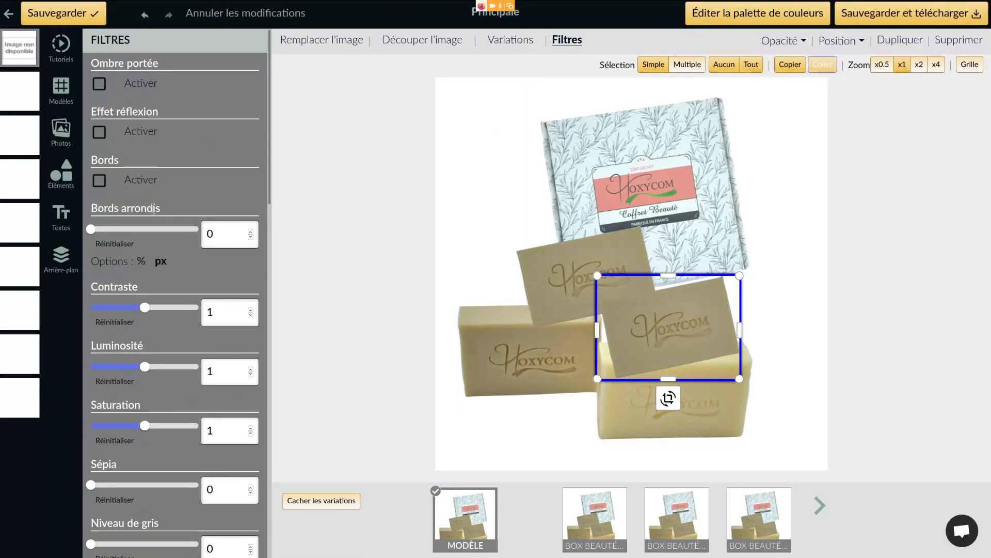
{"action": "left_click_drag", "start_coordinate": [155, 370], "coordinate": [171, 372]}
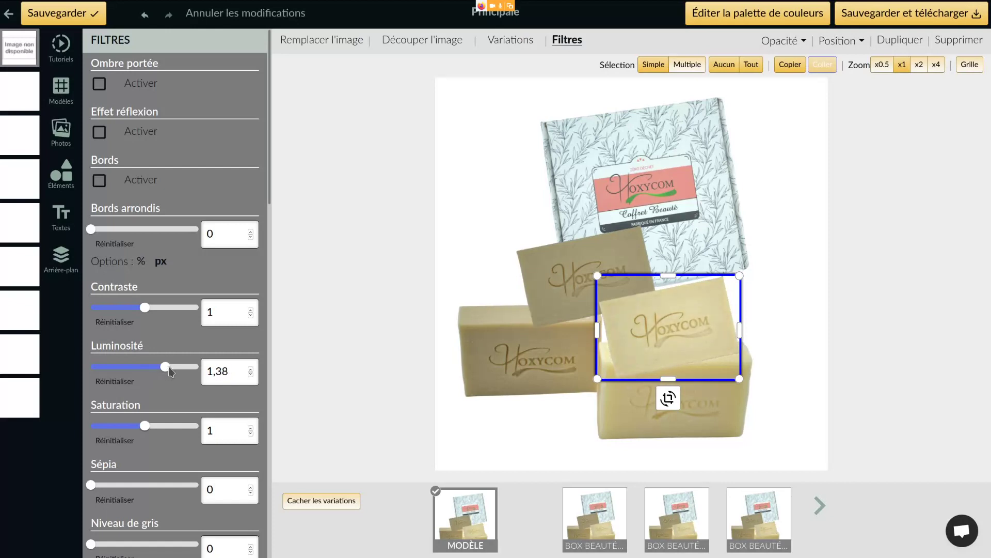
{"action": "left_click", "coordinate": [506, 351]}
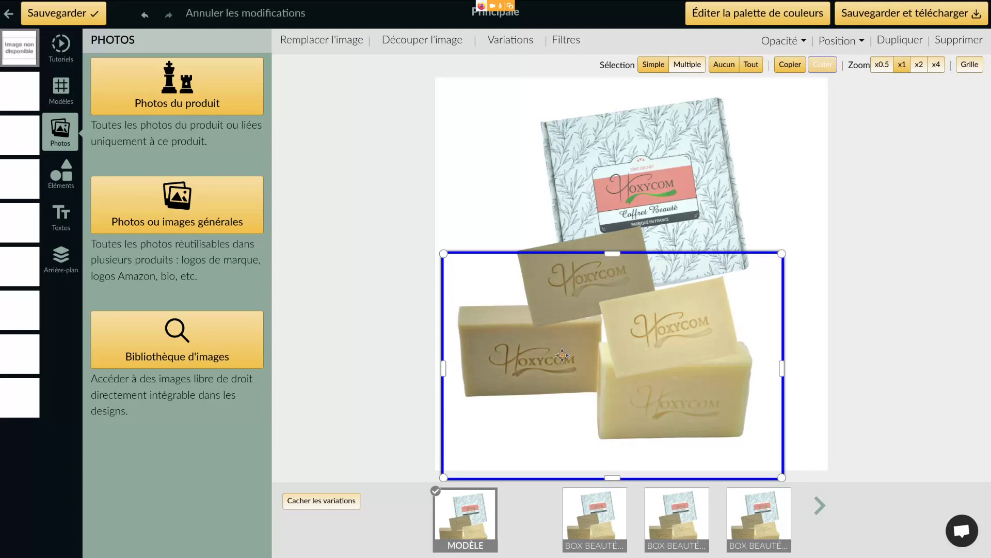
{"action": "key", "text": "Delete"}
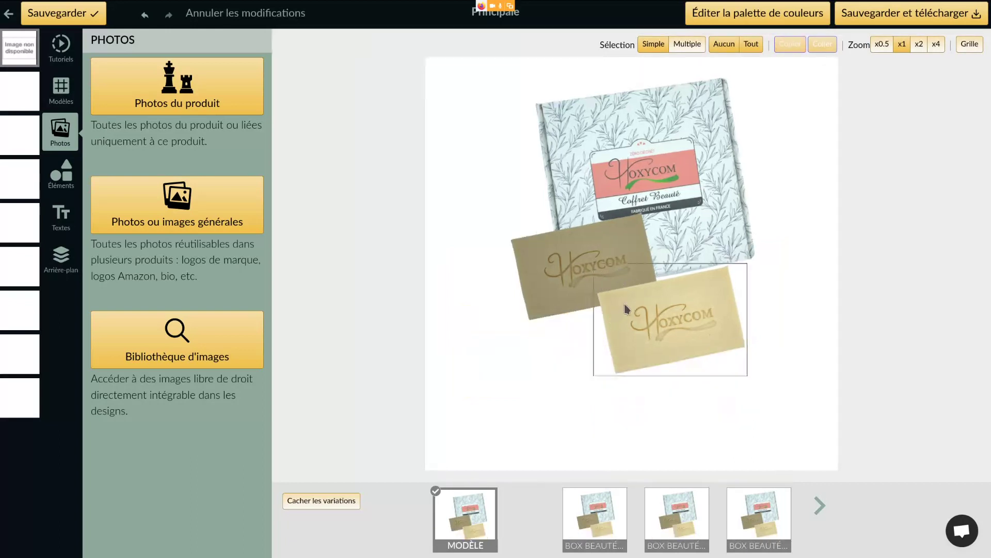
Step: Shift the darker soap bar left so that it only slightly overlaps the box's lower-left corner
{"action": "left_click", "coordinate": [585, 259]}
{"action": "key", "text": "Left"}
{"action": "key", "text": "Left"}
{"action": "key", "text": "Left"}
{"action": "key", "text": "Left"}
{"action": "key", "text": "Left"}
{"action": "key", "text": "Left"}
{"action": "key", "text": "Left"}
{"action": "key", "text": "Left"}
{"action": "key", "text": "Left"}
{"action": "key", "text": "Left"}
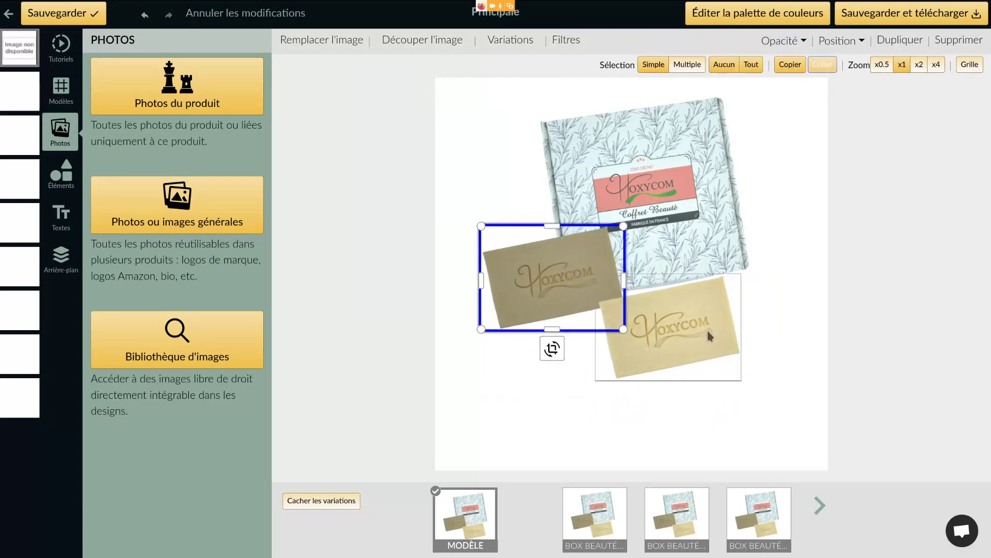
Step: Place the brightened soap bar directly below the darker one, shift both slightly further left and deselect them
{"action": "left_click_drag", "start_coordinate": [692, 330], "coordinate": [576, 381]}
{"action": "left_click", "coordinate": [556, 285]}
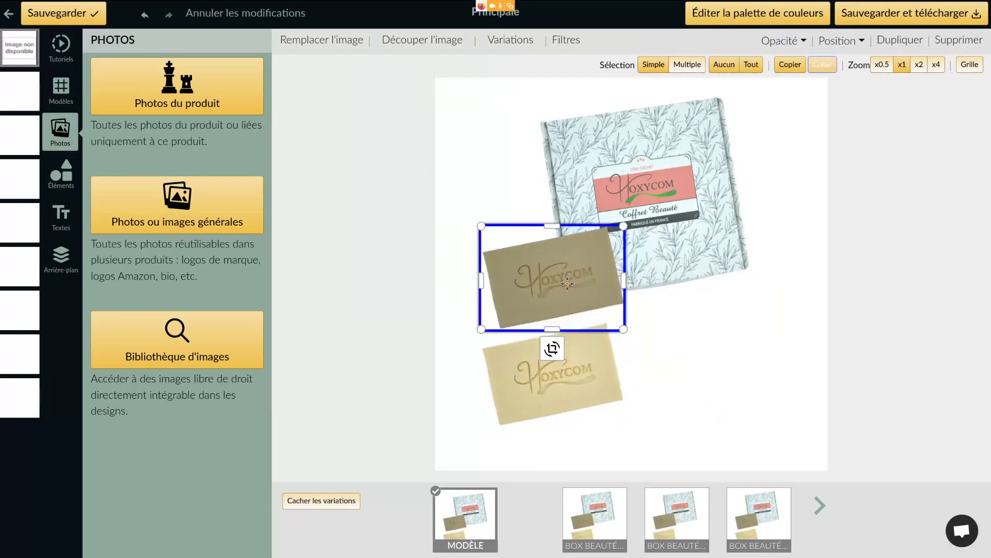
{"action": "left_click_drag", "start_coordinate": [568, 277], "coordinate": [551, 279]}
{"action": "left_click_drag", "start_coordinate": [577, 380], "coordinate": [553, 383]}
{"action": "left_click", "coordinate": [542, 268]}
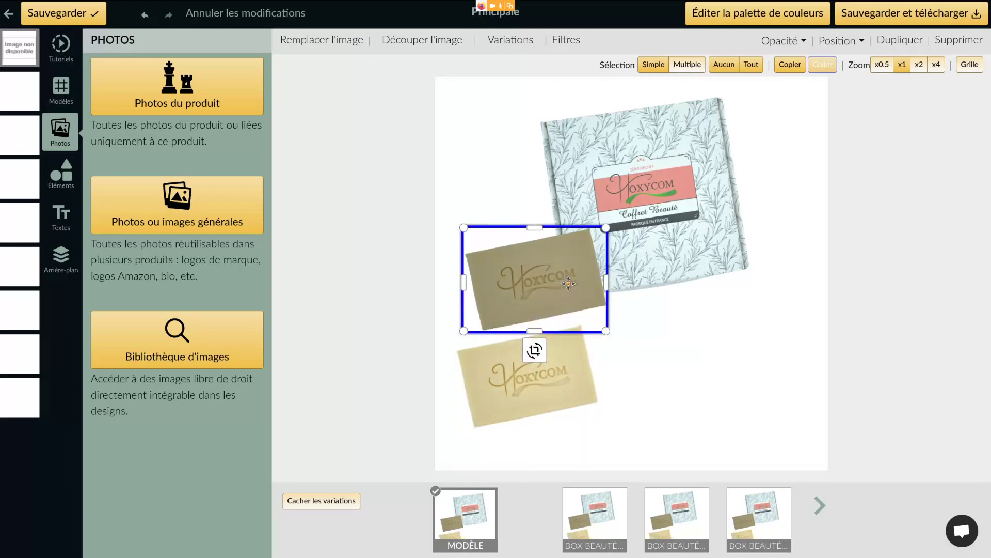
{"action": "left_click", "coordinate": [630, 263]}
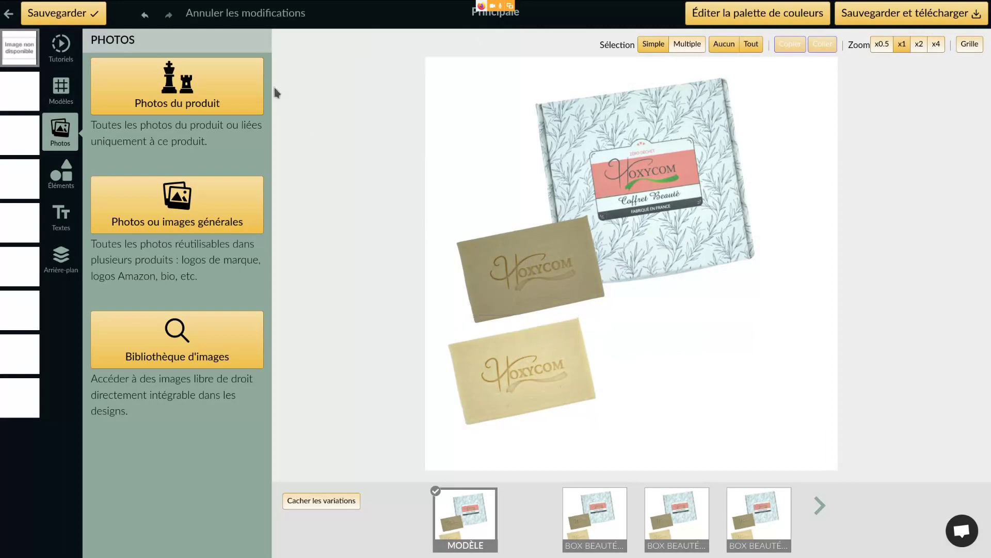
Step: Try a drop shadow on the darker soap bar and remove it again
{"action": "left_click", "coordinate": [505, 267]}
{"action": "left_click", "coordinate": [567, 40]}
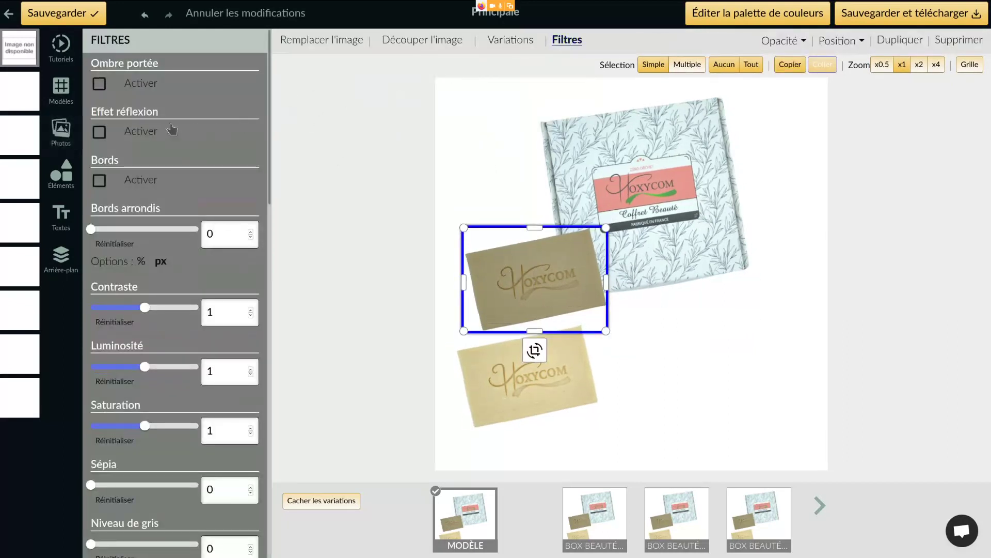
{"action": "left_click", "coordinate": [129, 84]}
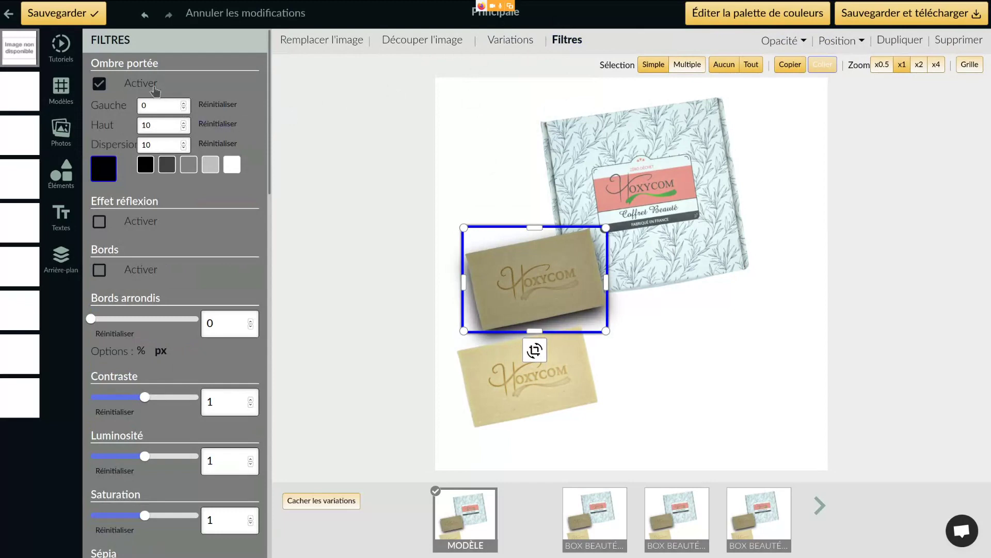
{"action": "left_click", "coordinate": [155, 91]}
{"action": "left_click_drag", "start_coordinate": [566, 270], "coordinate": [563, 271]}
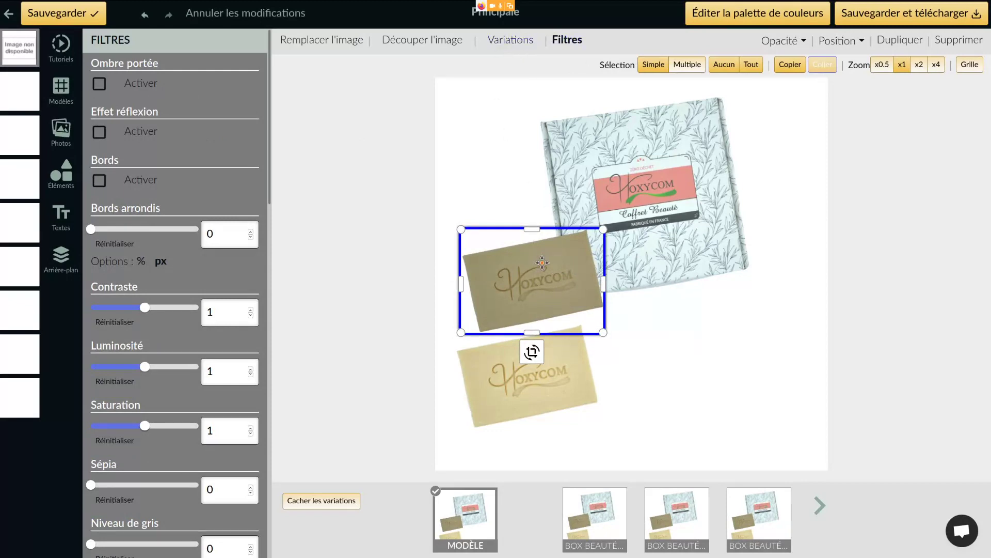
{"action": "key", "text": "Escape"}
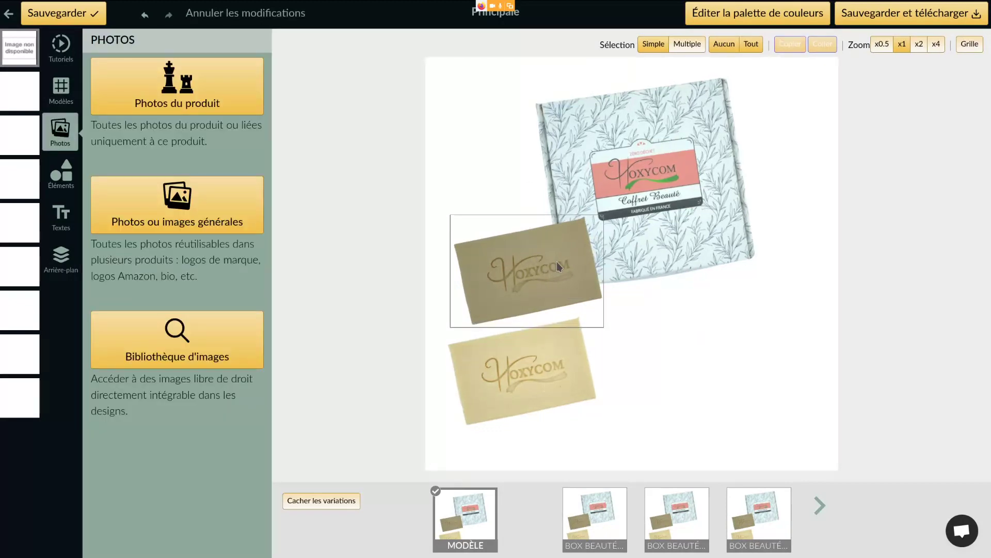
Step: Open the product photos and browse to the end of the general ones
{"action": "left_click", "coordinate": [157, 98]}
{"action": "scroll", "coordinate": [221, 293], "scroll_direction": "down", "scroll_amount": 3}
{"action": "scroll", "coordinate": [220, 293], "scroll_direction": "down", "scroll_amount": 4}
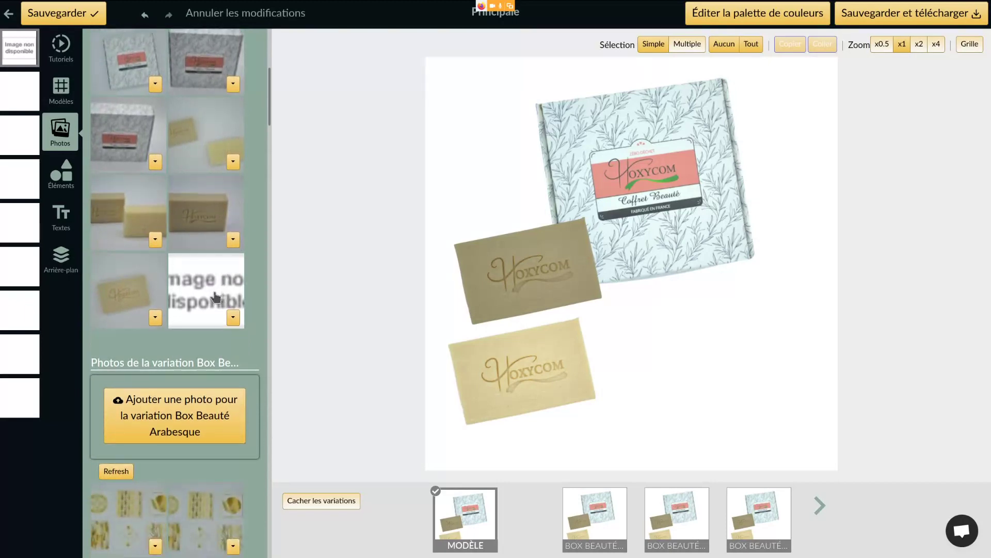
Step: Try the "Image non disponible" placeholder in the lower-right part of the canvas and delete it
{"action": "left_click", "coordinate": [215, 297]}
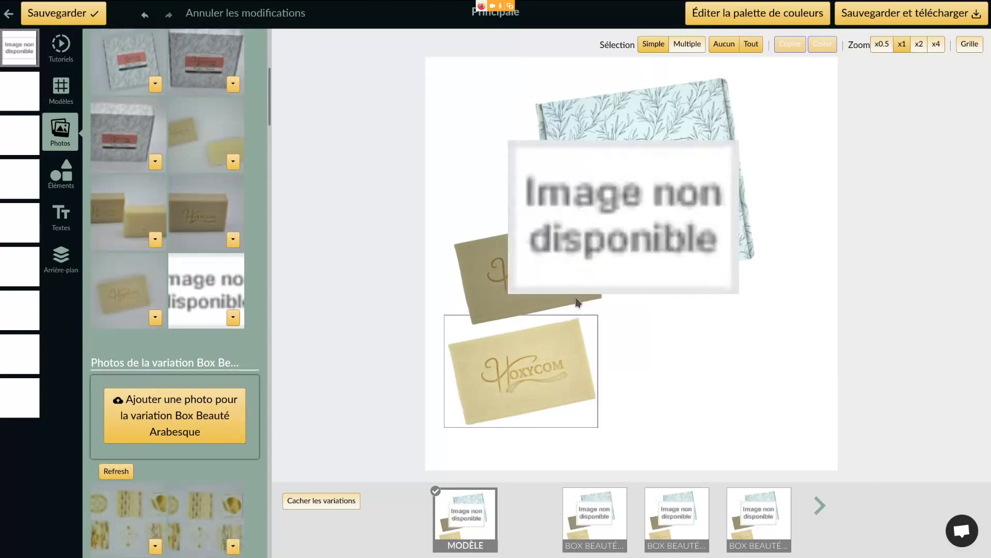
{"action": "left_click", "coordinate": [624, 210]}
{"action": "left_click_drag", "start_coordinate": [600, 231], "coordinate": [683, 370]}
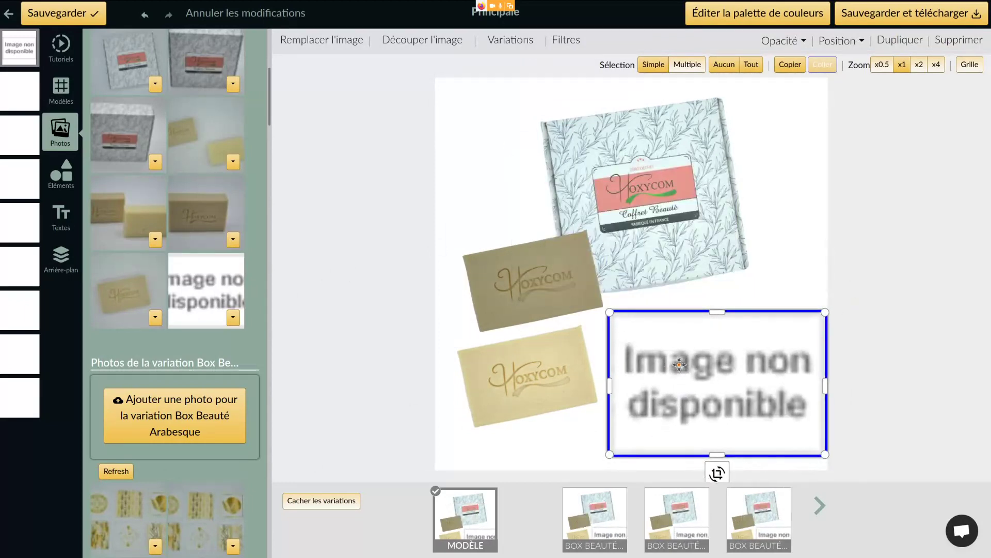
{"action": "key", "text": "Delete"}
Step: Insert the Box Beauté Arabesque photo of the fanned gold-patterned squares and place it across the middle of the canvas
{"action": "scroll", "coordinate": [155, 408], "scroll_direction": "down", "scroll_amount": 2}
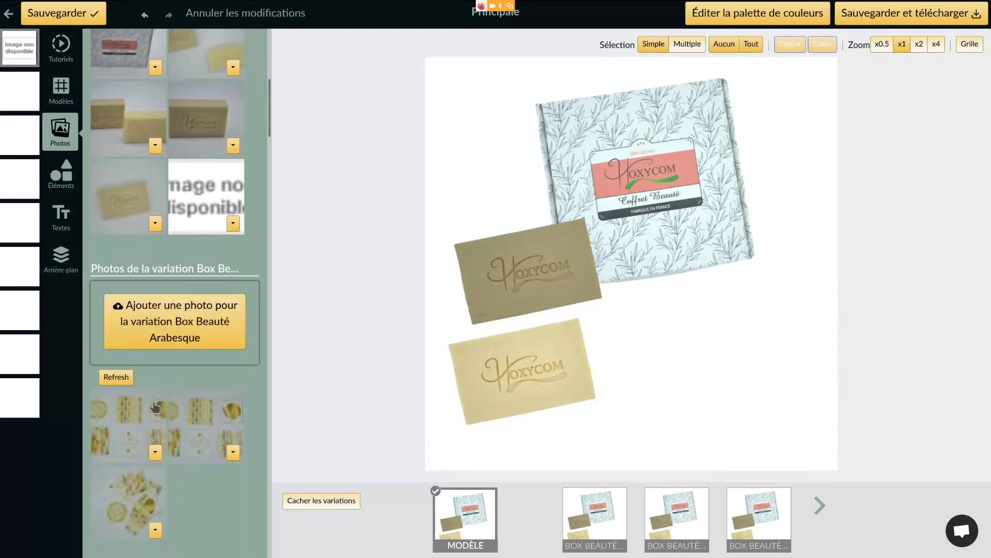
{"action": "scroll", "coordinate": [155, 407], "scroll_direction": "down", "scroll_amount": 2}
{"action": "left_click", "coordinate": [133, 384]}
{"action": "left_click", "coordinate": [640, 241]}
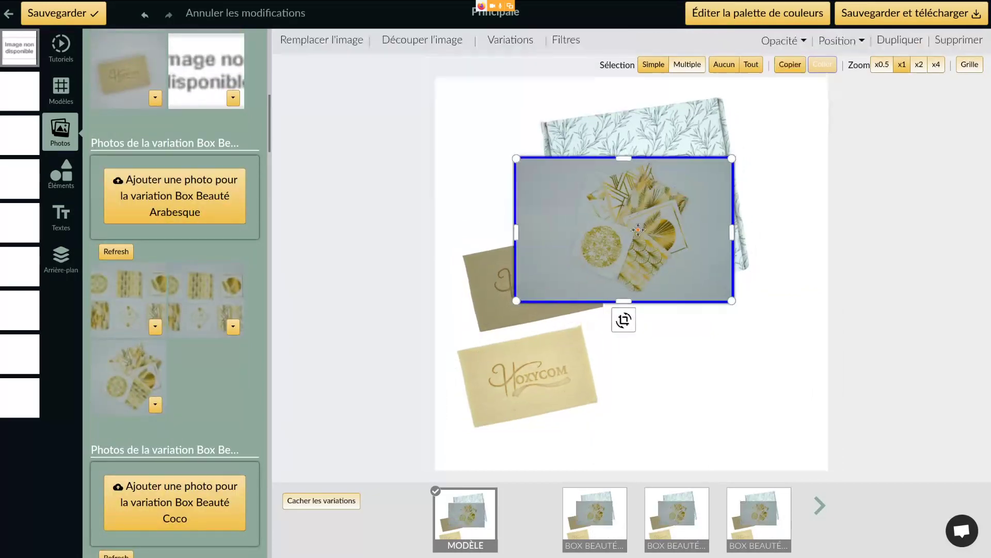
{"action": "left_click_drag", "start_coordinate": [609, 221], "coordinate": [586, 249]}
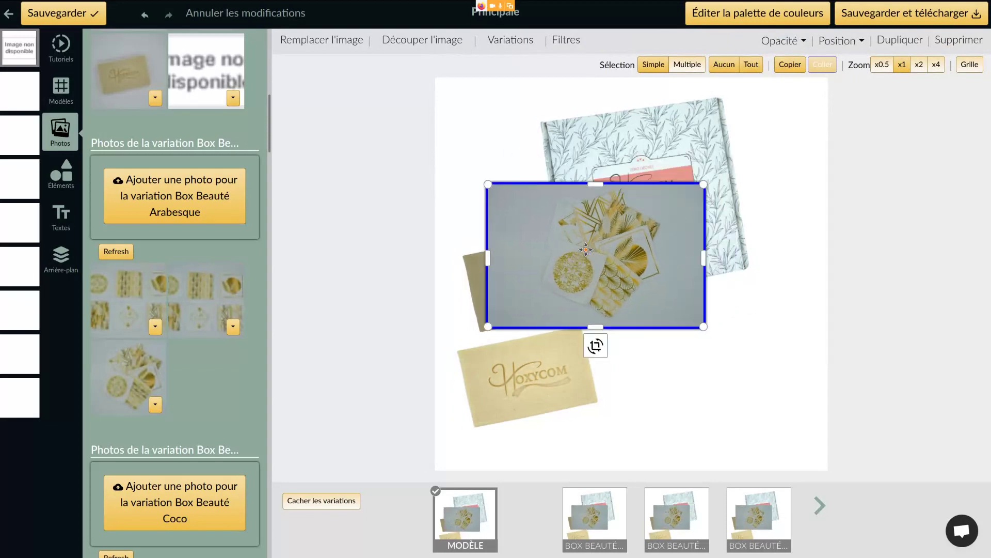
Step: Create a version of the fanned gold-patterned squares photo with a transparent background
{"action": "left_click", "coordinate": [155, 405]}
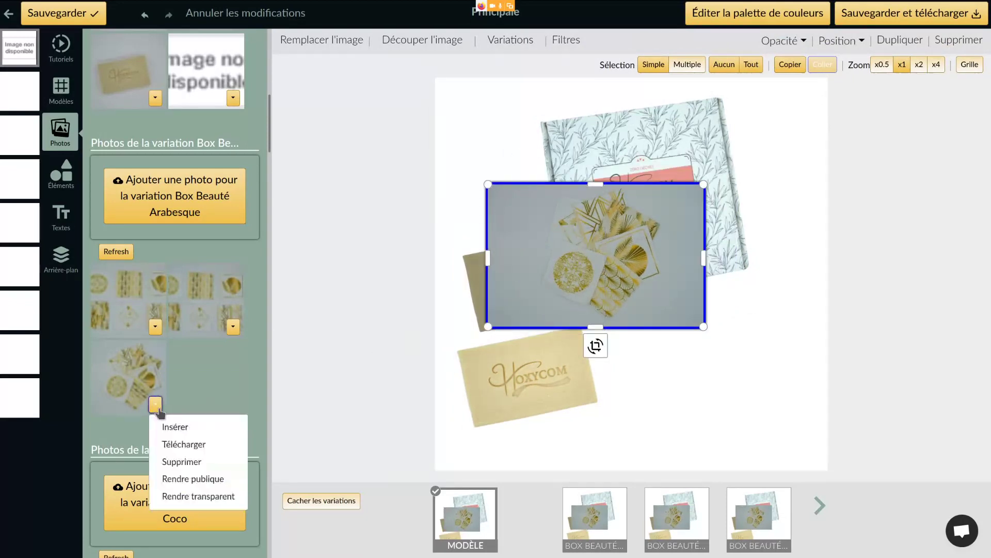
{"action": "left_click", "coordinate": [199, 496]}
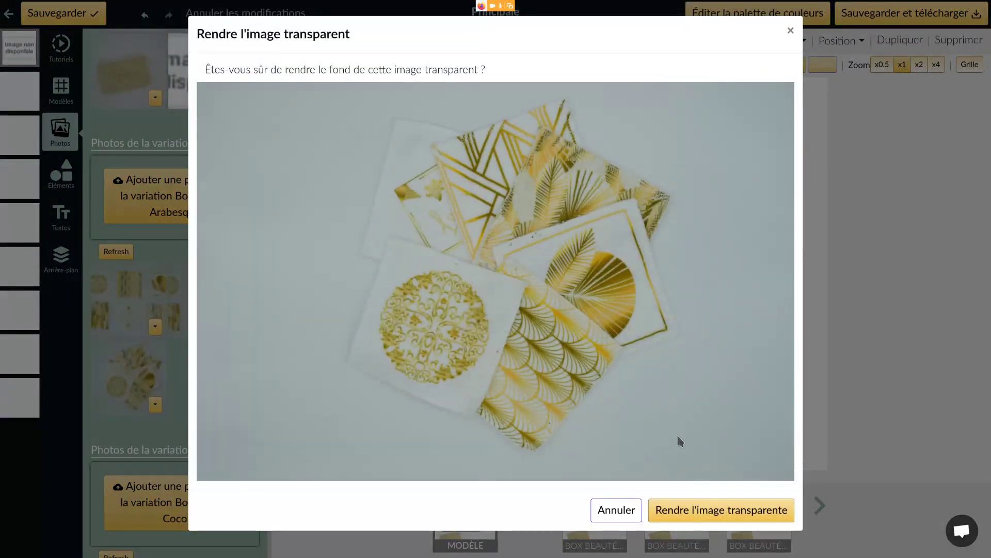
{"action": "left_click", "coordinate": [720, 510]}
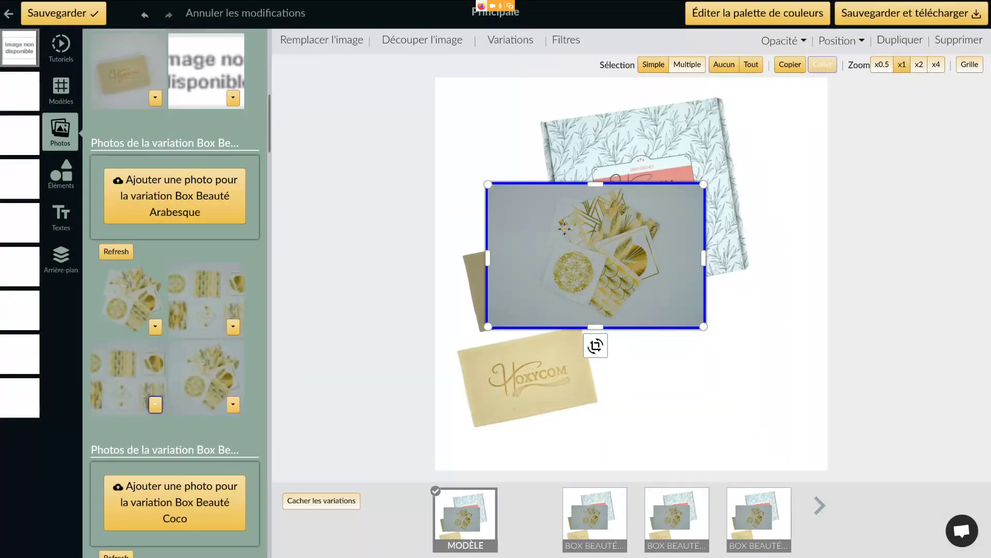
Step: Replace the opaque gold-patterned squares photo with its transparent version and place it in the lower-right part of the canvas
{"action": "key", "text": "Delete"}
{"action": "left_click", "coordinate": [134, 306]}
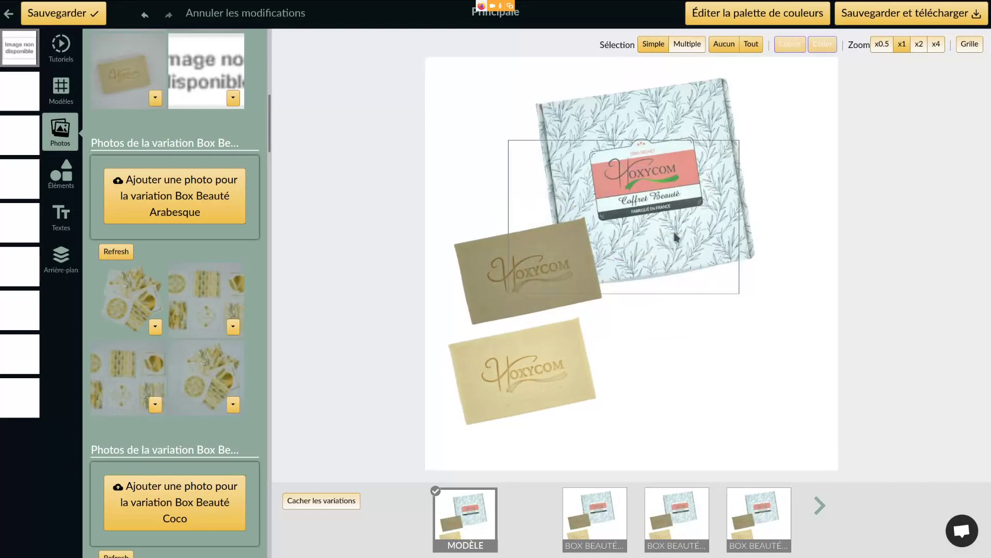
{"action": "left_click", "coordinate": [646, 217]}
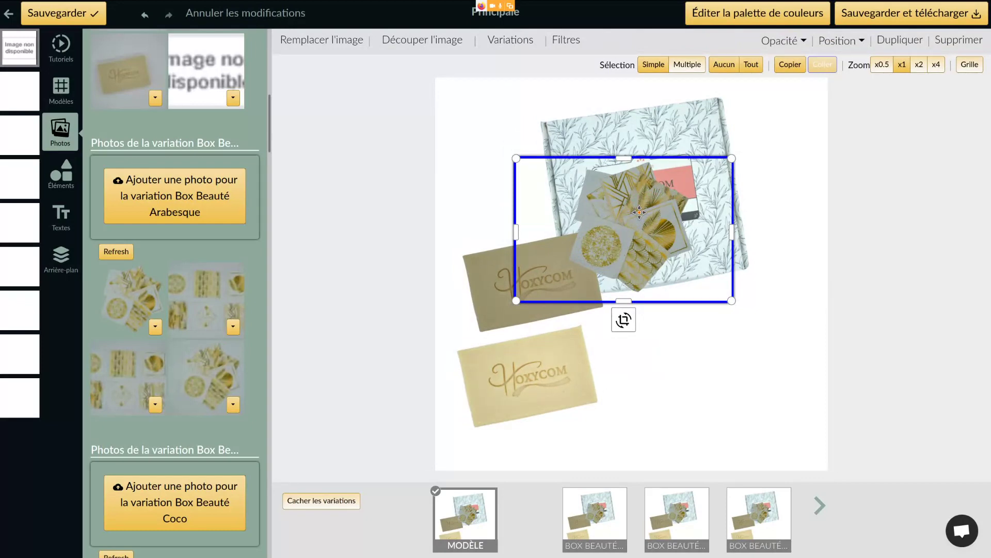
{"action": "left_click_drag", "start_coordinate": [639, 212], "coordinate": [706, 332]}
Step: Raise the luminosity of the transparent gold-patterned squares photo to 1.3
{"action": "left_click", "coordinate": [566, 40]}
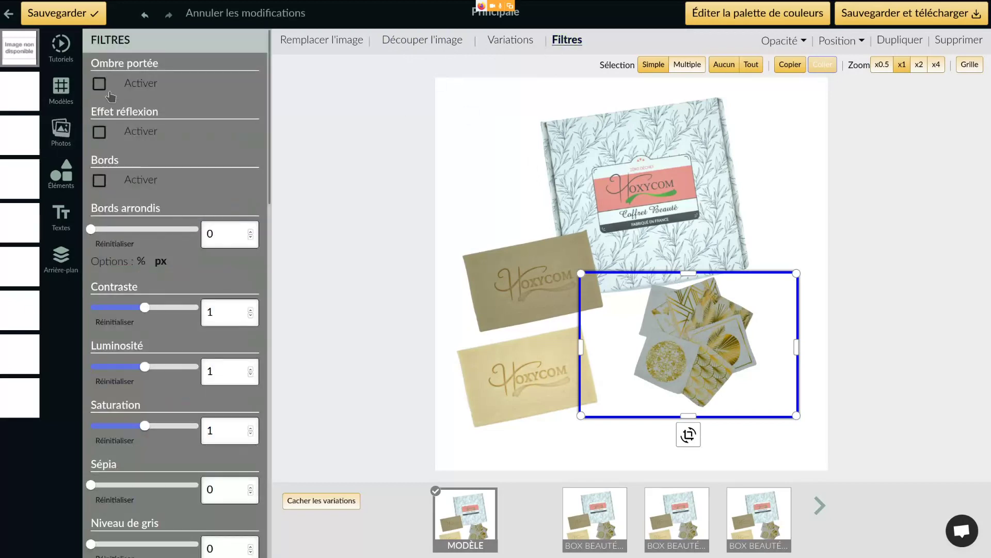
{"action": "left_click", "coordinate": [157, 369]}
{"action": "left_click_drag", "start_coordinate": [157, 369], "coordinate": [160, 368]}
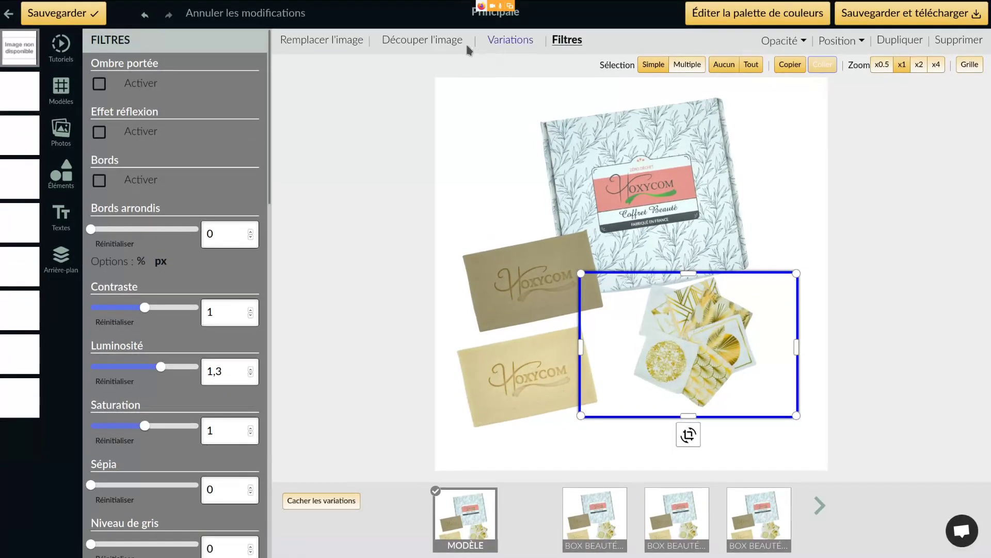
Step: Crop the gold-patterned squares photo closely around the fanned squares and apply the crop
{"action": "left_click", "coordinate": [431, 41]}
{"action": "left_click_drag", "start_coordinate": [201, 98], "coordinate": [345, 108]}
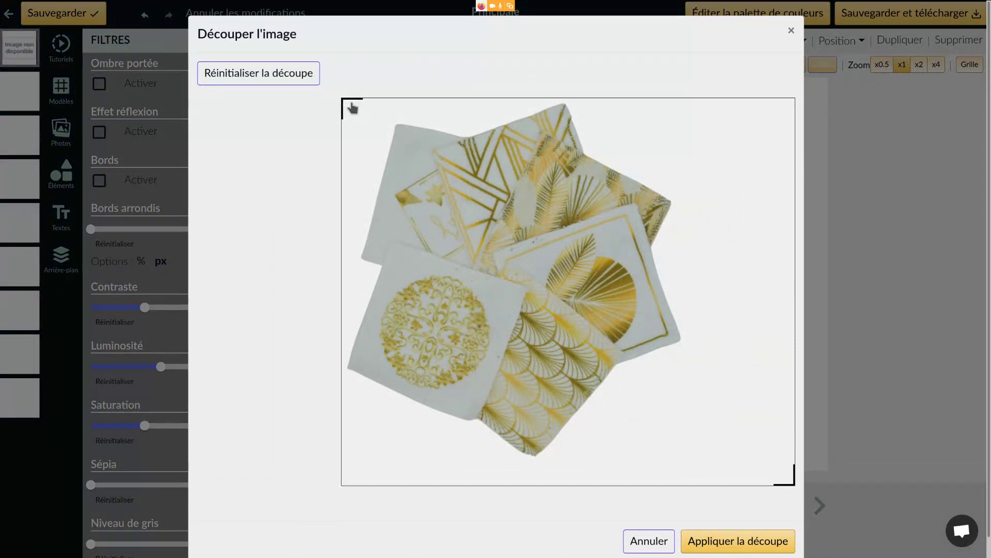
{"action": "mouse_move", "coordinate": [742, 451]}
{"action": "left_mouse_down"}
{"action": "mouse_move", "coordinate": [690, 413]}
{"action": "mouse_move", "coordinate": [737, 442]}
{"action": "left_mouse_up"}
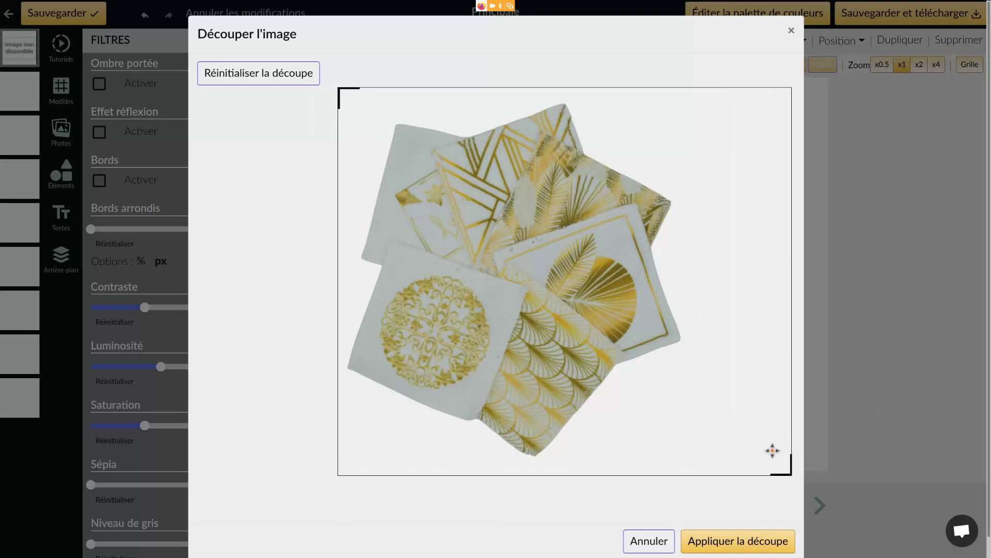
{"action": "left_click_drag", "start_coordinate": [790, 473], "coordinate": [693, 470]}
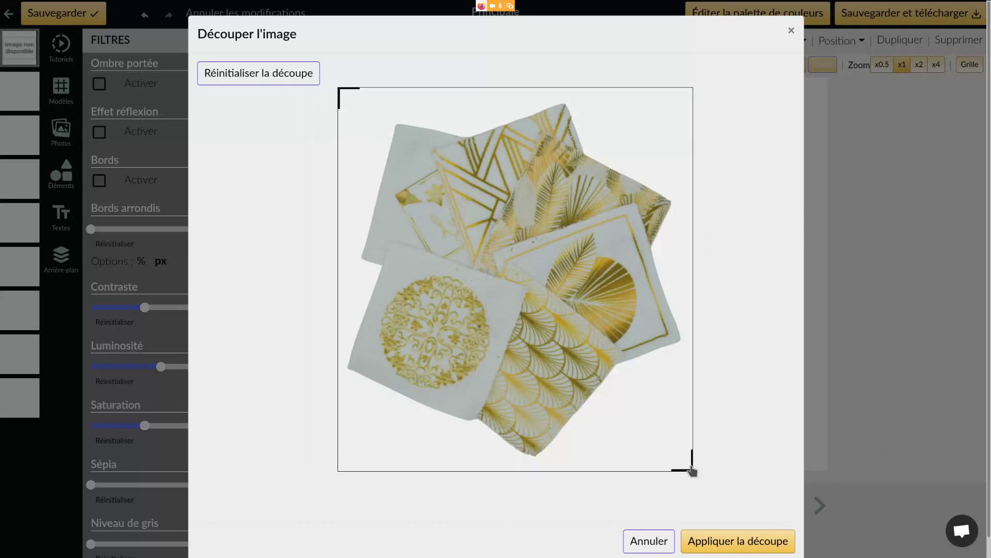
{"action": "left_click_drag", "start_coordinate": [346, 97], "coordinate": [350, 102]}
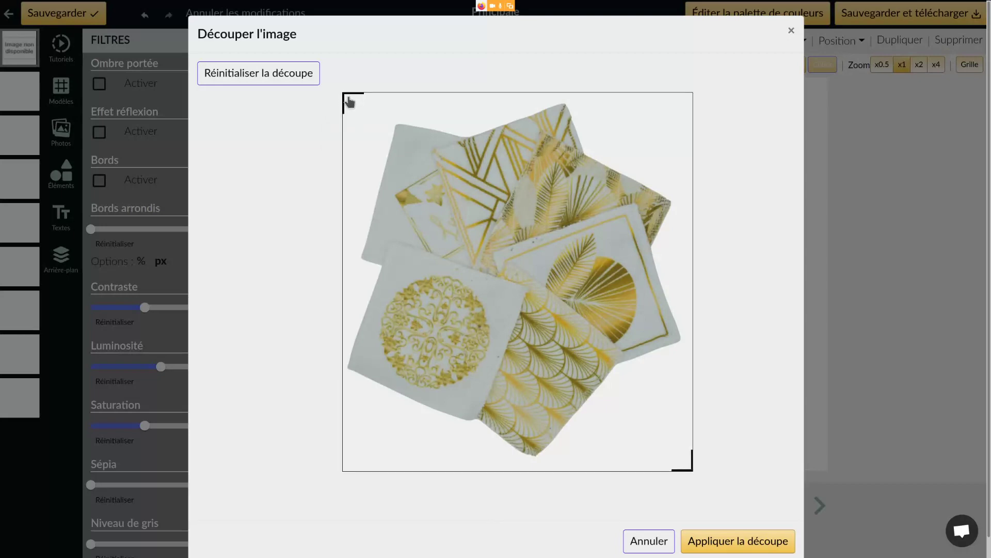
{"action": "left_click", "coordinate": [744, 538]}
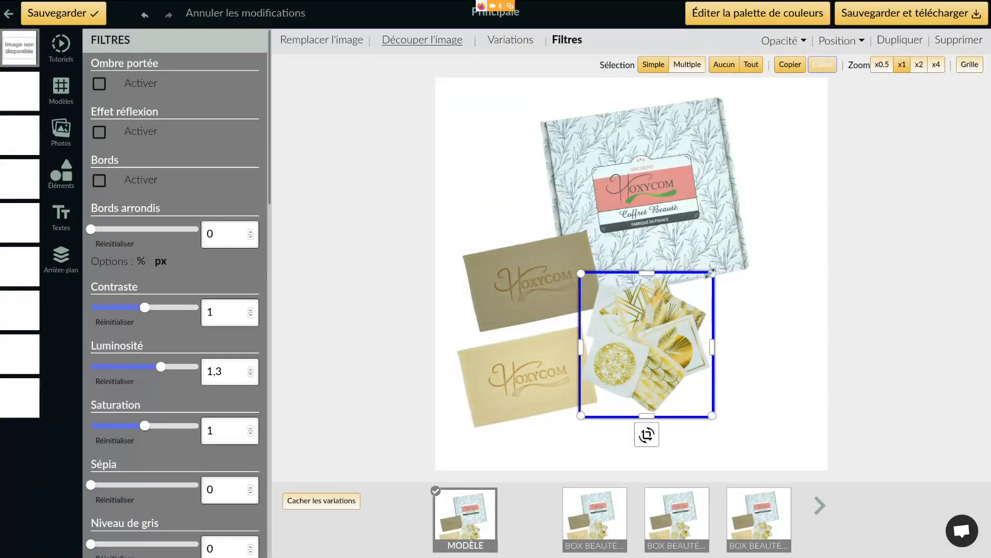
Step: Enlarge the cropped squares photo until it fills the lower-right corner of the canvas, saving the design along the way
{"action": "left_click", "coordinate": [762, 253]}
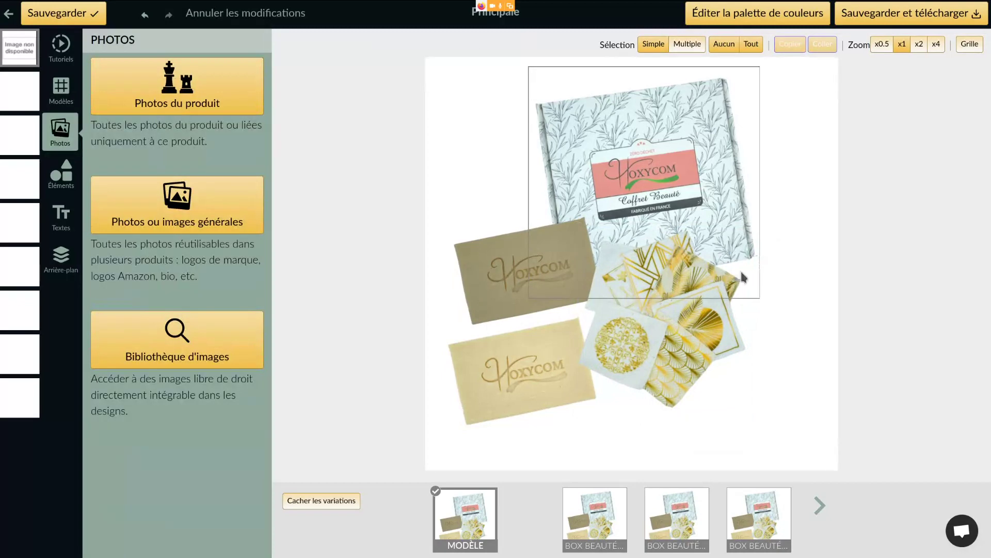
{"action": "left_click_drag", "start_coordinate": [672, 289], "coordinate": [738, 312]}
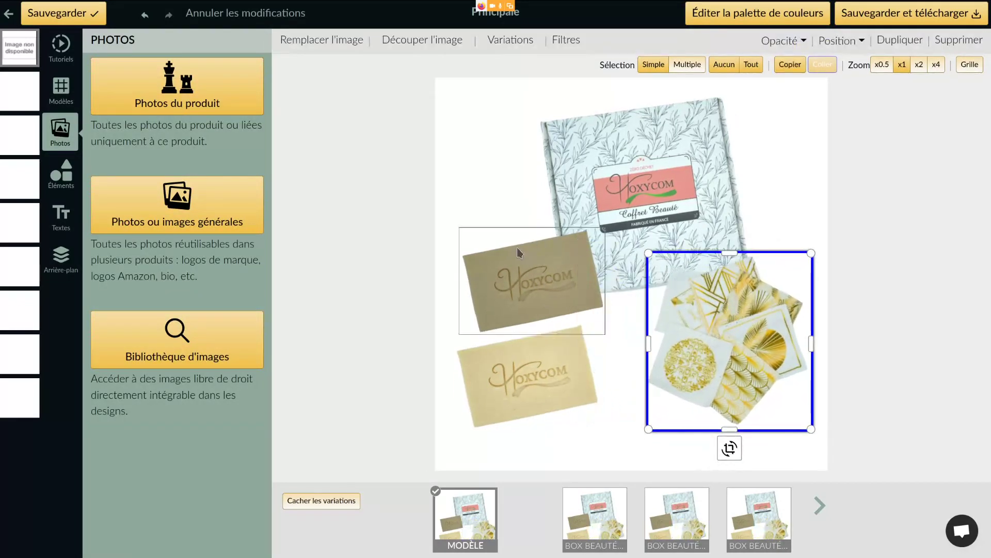
{"action": "left_click", "coordinate": [65, 15]}
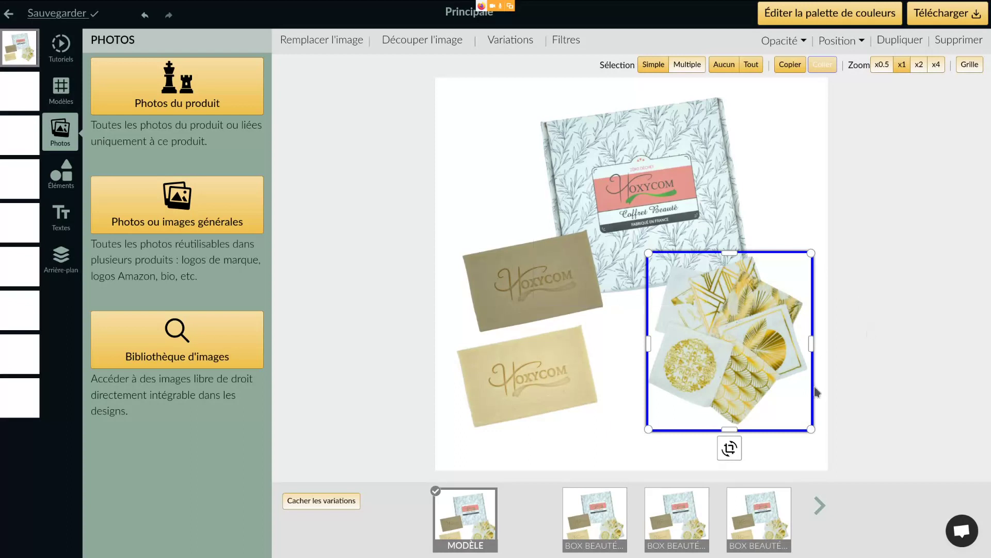
{"action": "left_click_drag", "start_coordinate": [638, 242], "coordinate": [602, 205]}
{"action": "left_click_drag", "start_coordinate": [761, 310], "coordinate": [775, 355]}
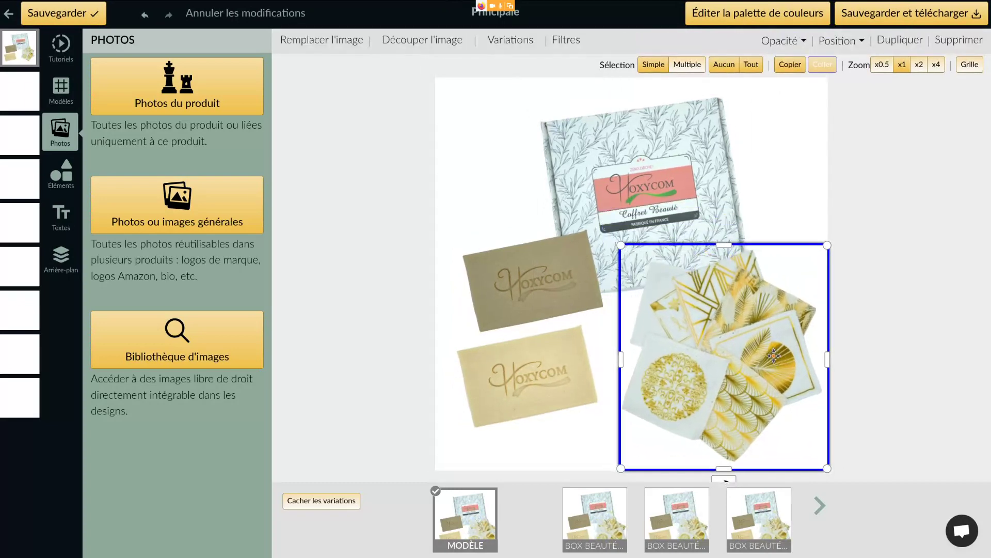
Step: Shift the light and dark soap photos slightly down the canvas
{"action": "left_click", "coordinate": [564, 377]}
{"action": "left_click_drag", "start_coordinate": [558, 377], "coordinate": [567, 400]}
{"action": "left_click", "coordinate": [557, 305]}
{"action": "left_click_drag", "start_coordinate": [558, 305], "coordinate": [559, 328]}
Step: Move the box photo to mid-canvas, with the dark soap at its upper-left corner and the light soap at its lower-left corner
{"action": "left_click", "coordinate": [650, 178]}
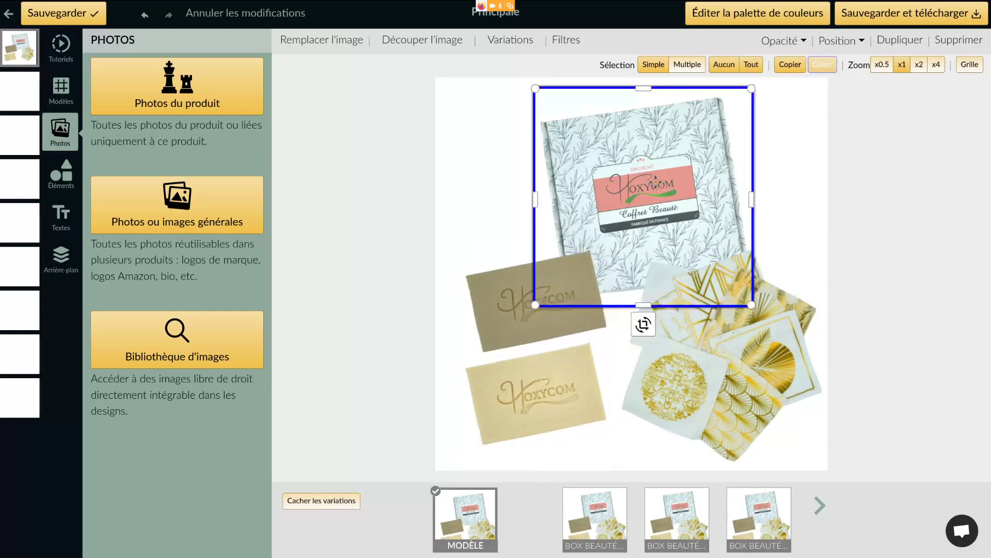
{"action": "left_click_drag", "start_coordinate": [658, 178], "coordinate": [652, 251]}
{"action": "left_click", "coordinate": [518, 303]}
{"action": "left_click_drag", "start_coordinate": [535, 293], "coordinate": [543, 193]}
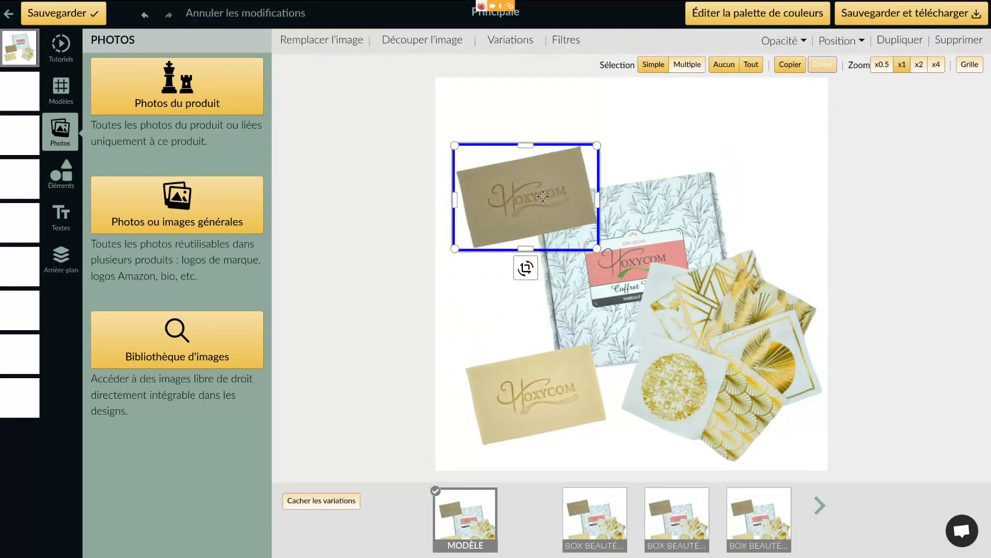
{"action": "left_click", "coordinate": [561, 401]}
{"action": "left_click_drag", "start_coordinate": [553, 375], "coordinate": [548, 358]}
{"action": "left_click_drag", "start_coordinate": [687, 212], "coordinate": [662, 208]}
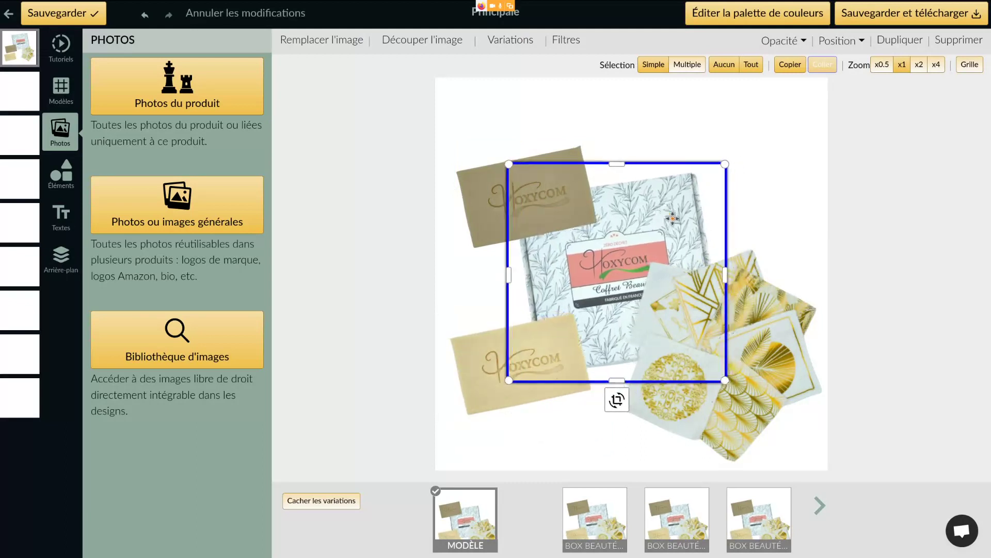
Step: Arrange the box photo along the canvas's left edge and the gold-patterned squares beside it on the right
{"action": "left_click", "coordinate": [718, 325]}
{"action": "left_click_drag", "start_coordinate": [718, 326], "coordinate": [712, 211]}
{"action": "left_click_drag", "start_coordinate": [591, 290], "coordinate": [523, 290]}
{"action": "left_click", "coordinate": [764, 253]}
{"action": "left_click_drag", "start_coordinate": [764, 253], "coordinate": [764, 275]}
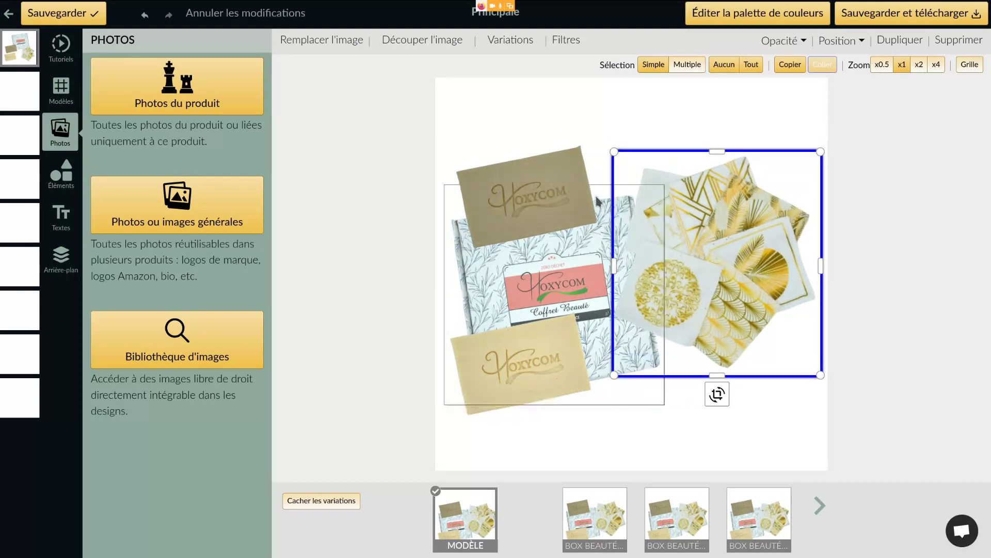
Step: Place the dark soap just above the box and the light soap over the box's lower edge, leaving the label uncovered
{"action": "left_click", "coordinate": [549, 205]}
{"action": "left_click_drag", "start_coordinate": [549, 205], "coordinate": [551, 182]}
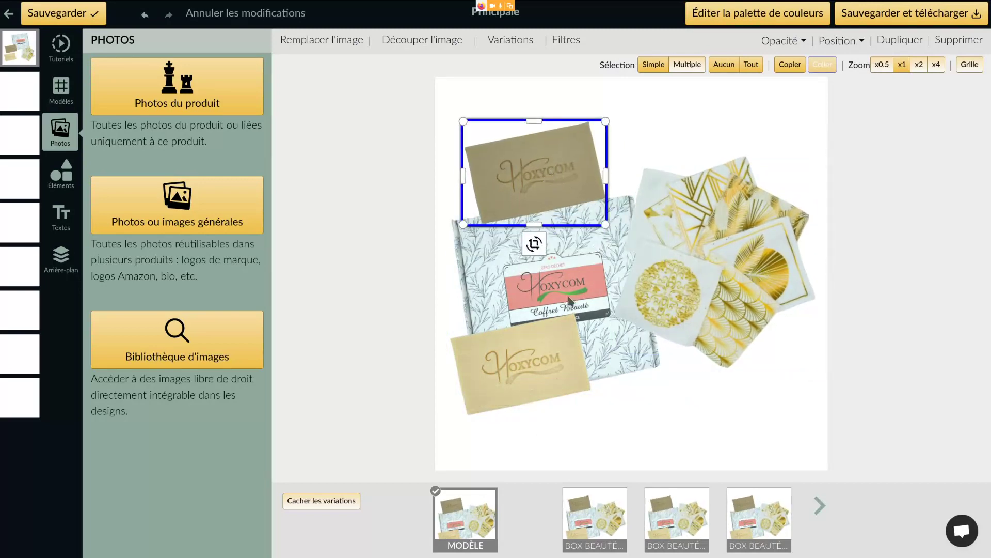
{"action": "left_click", "coordinate": [545, 360]}
{"action": "left_click_drag", "start_coordinate": [545, 360], "coordinate": [605, 405]}
Step: Enlarge the gold-patterned squares photo slightly and nudge it up beside the box
{"action": "left_click", "coordinate": [686, 283]}
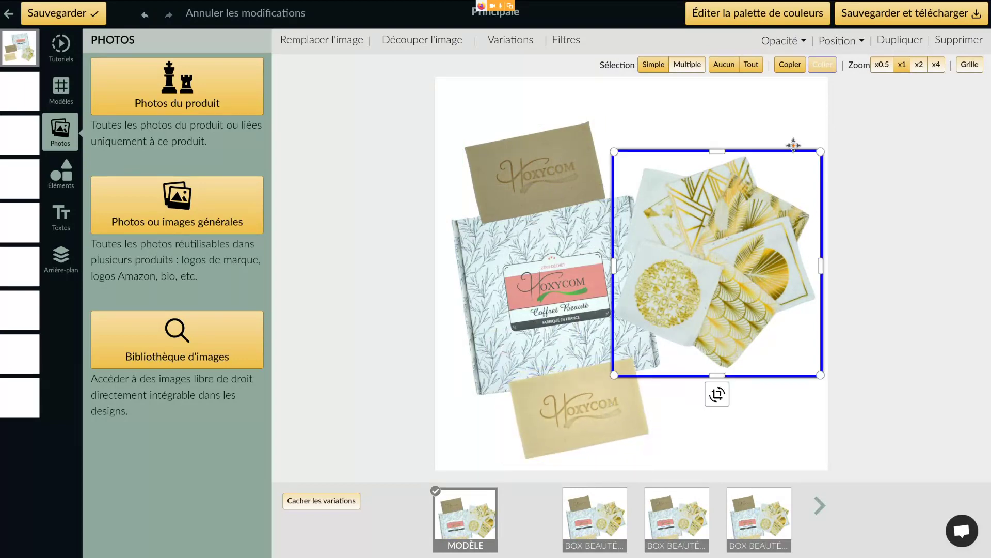
{"action": "left_click_drag", "start_coordinate": [827, 141], "coordinate": [832, 135]}
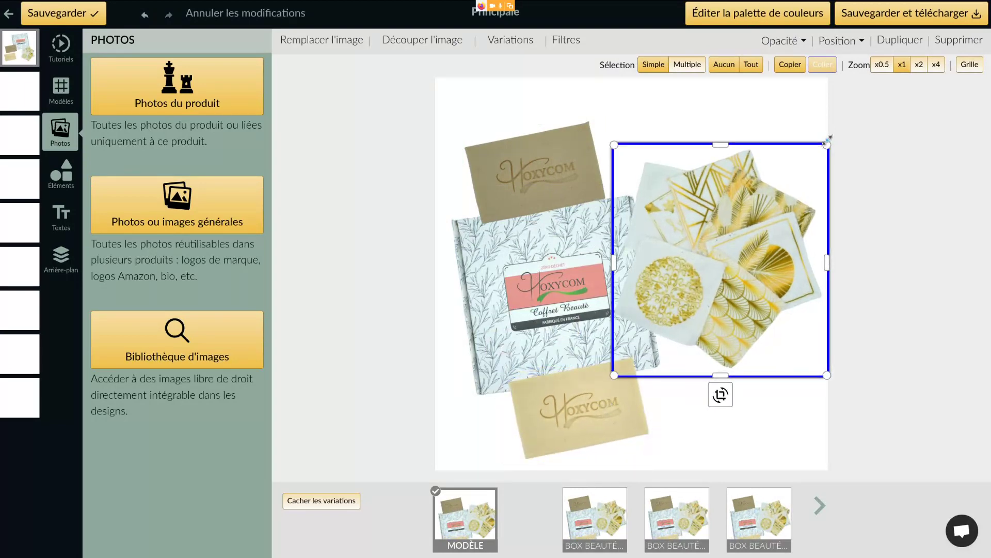
{"action": "left_click_drag", "start_coordinate": [750, 237], "coordinate": [749, 232]}
Step: Raise the luminosity of the gold-patterned squares photo to 1.38 and save the design
{"action": "left_click", "coordinate": [566, 40]}
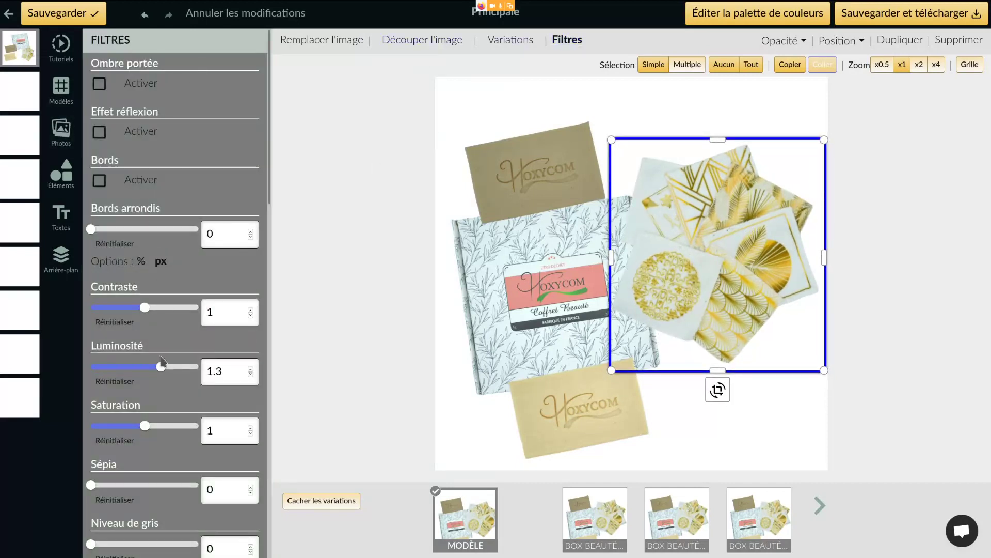
{"action": "mouse_move", "coordinate": [161, 367]}
{"action": "left_mouse_down"}
{"action": "mouse_move", "coordinate": [174, 368]}
{"action": "mouse_move", "coordinate": [166, 372]}
{"action": "left_mouse_up"}
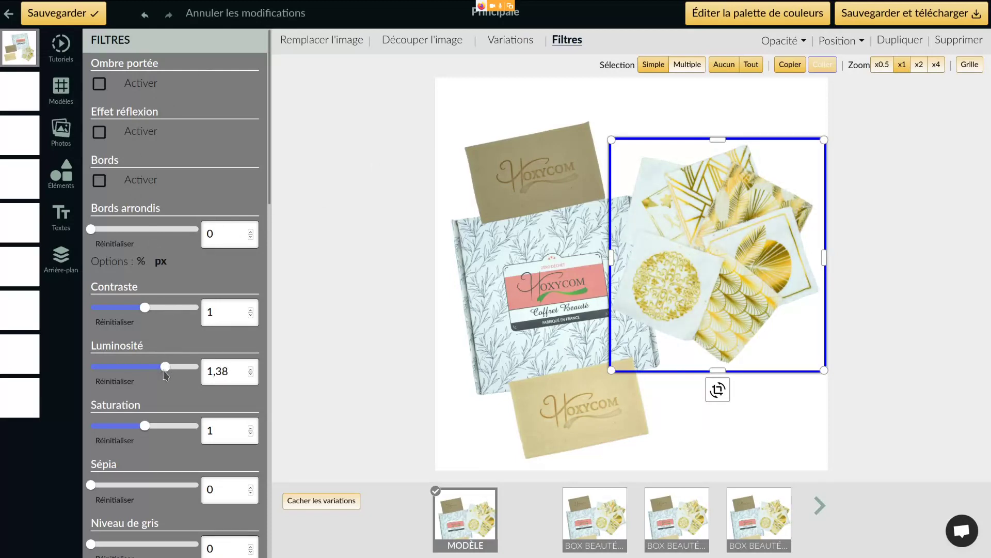
{"action": "left_click_drag", "start_coordinate": [717, 390], "coordinate": [821, 271]}
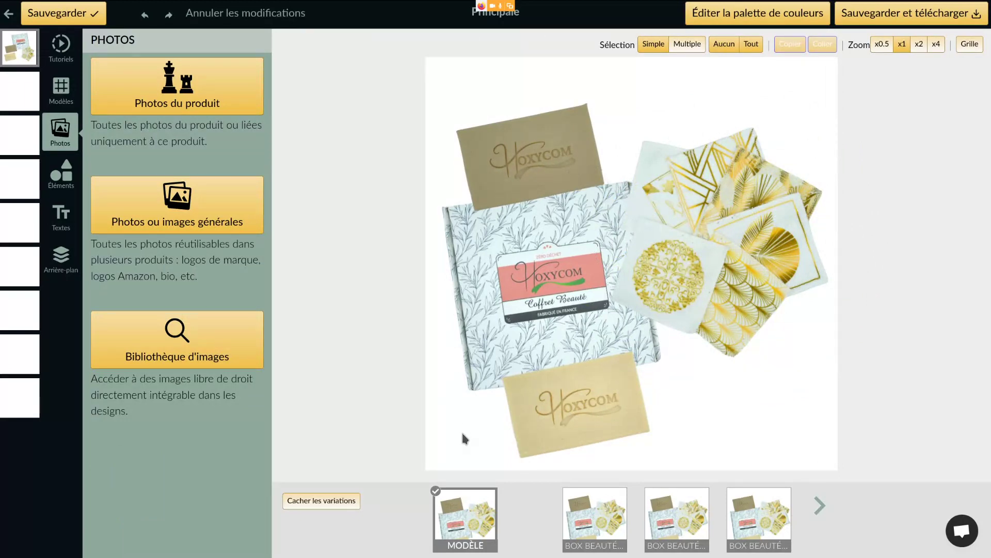
{"action": "left_click", "coordinate": [57, 15]}
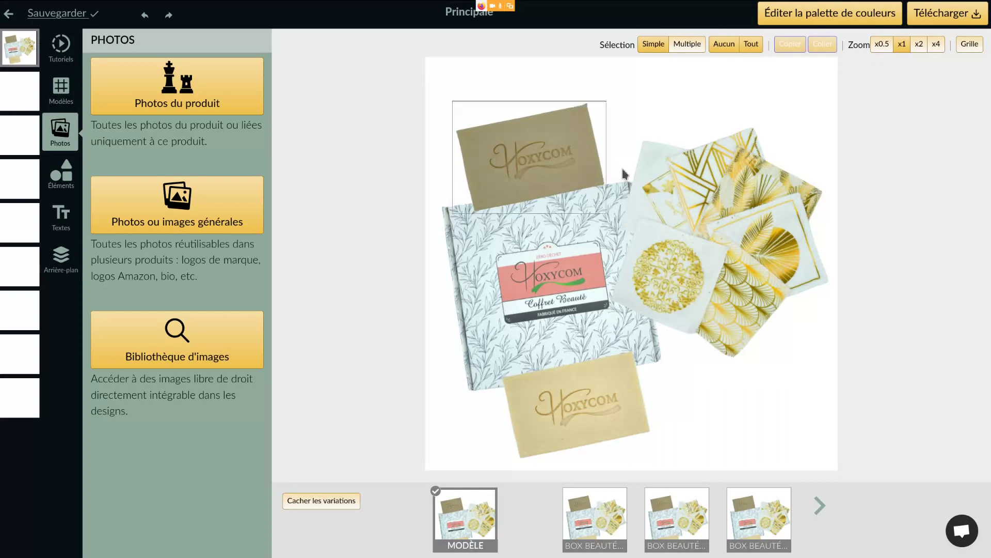
Step: In the squares photo's variation images, assign the second fruit-and-flower squares photo to the Box Beauté Coco variation
{"action": "left_click", "coordinate": [670, 196]}
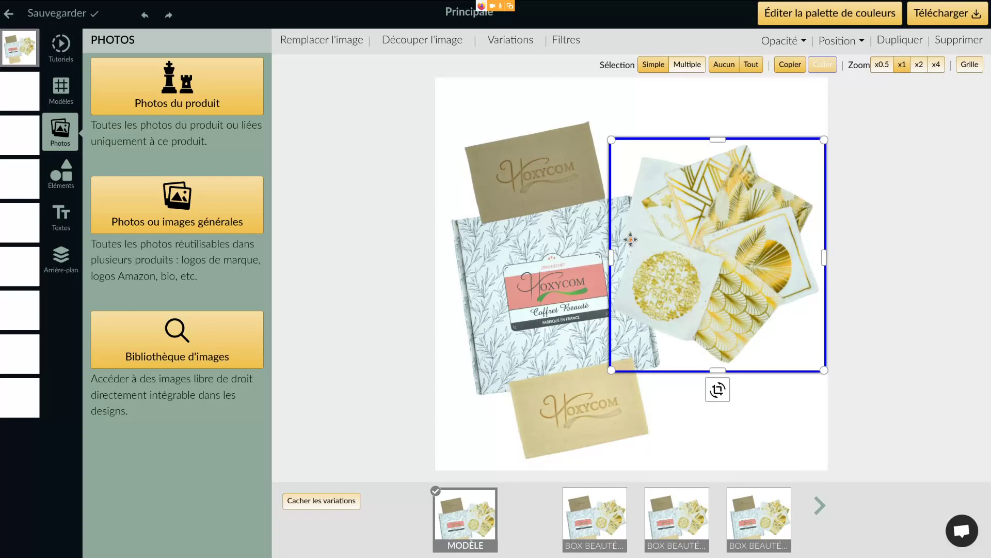
{"action": "left_click", "coordinate": [508, 46]}
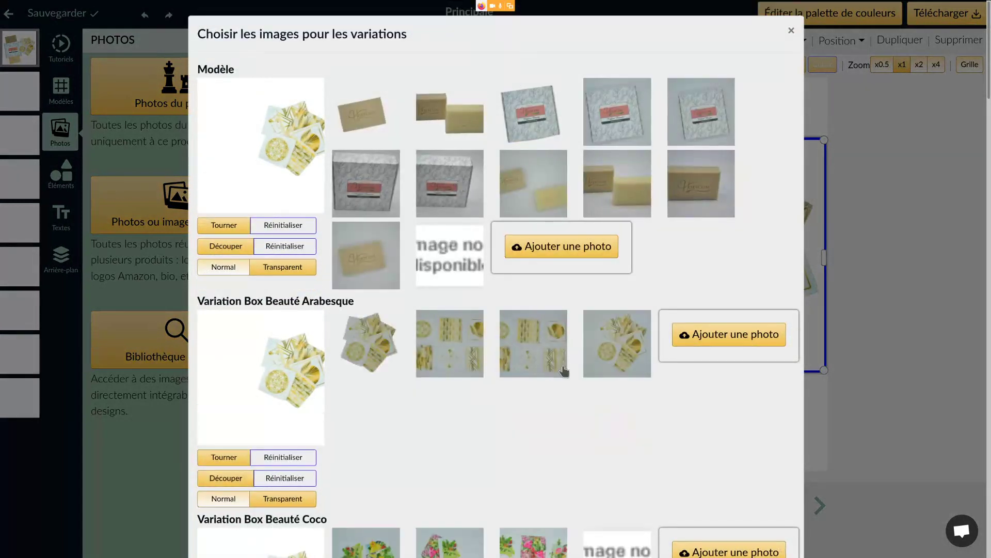
{"action": "scroll", "coordinate": [591, 392], "scroll_direction": "down", "scroll_amount": 3}
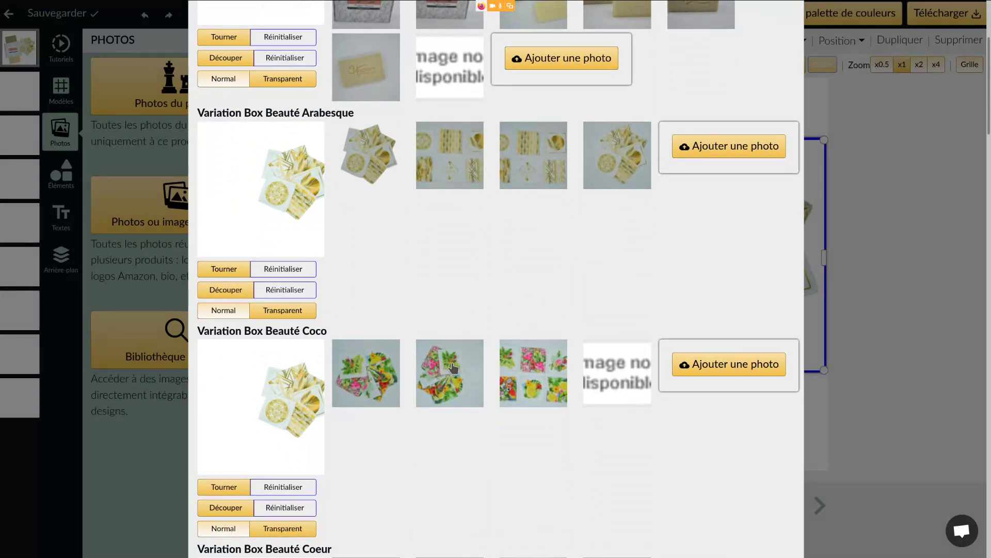
{"action": "scroll", "coordinate": [362, 336], "scroll_direction": "down", "scroll_amount": 1}
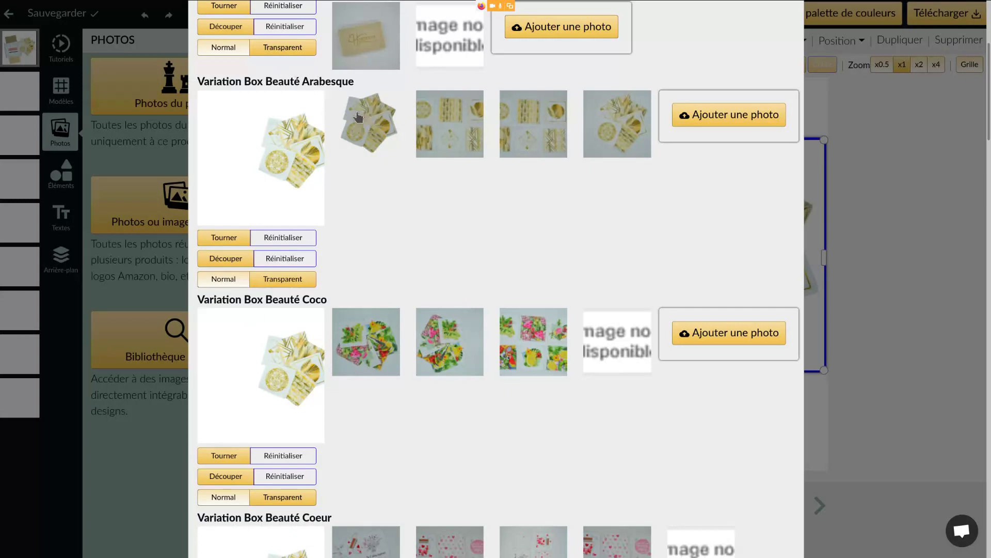
{"action": "scroll", "coordinate": [435, 252], "scroll_direction": "down", "scroll_amount": 1}
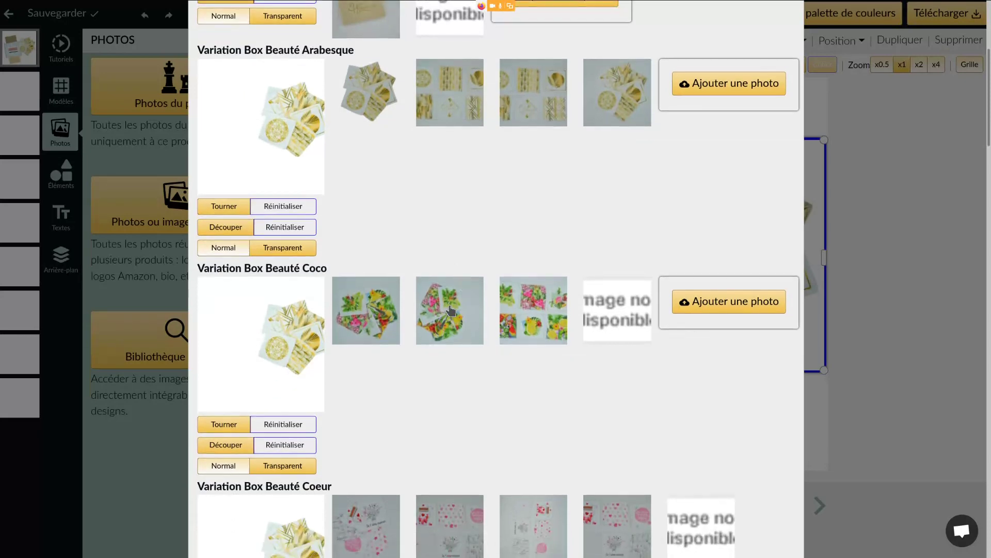
{"action": "left_click", "coordinate": [449, 310]}
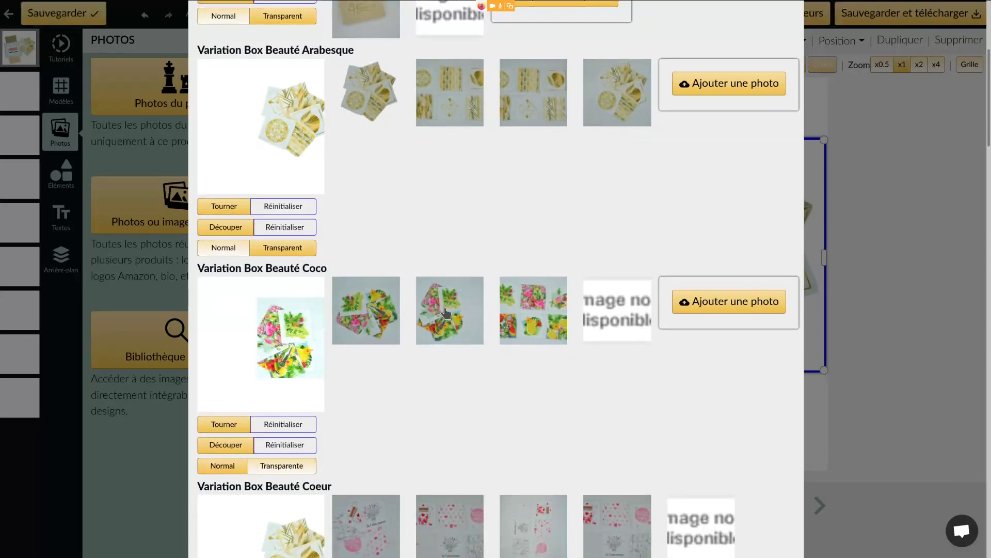
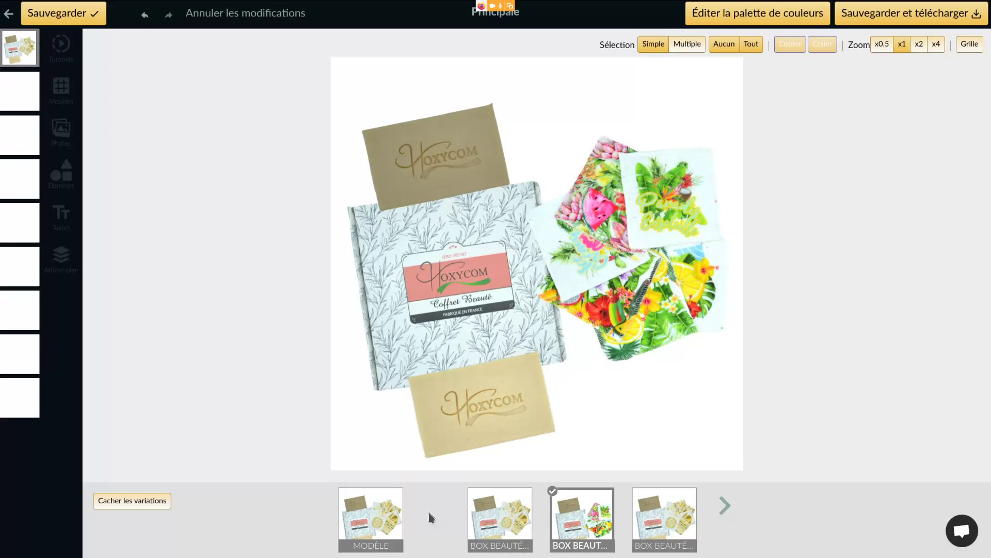
Step: Return to the base model and fine-tune the position of the gold-patterned squares beside the box
{"action": "left_click", "coordinate": [370, 521]}
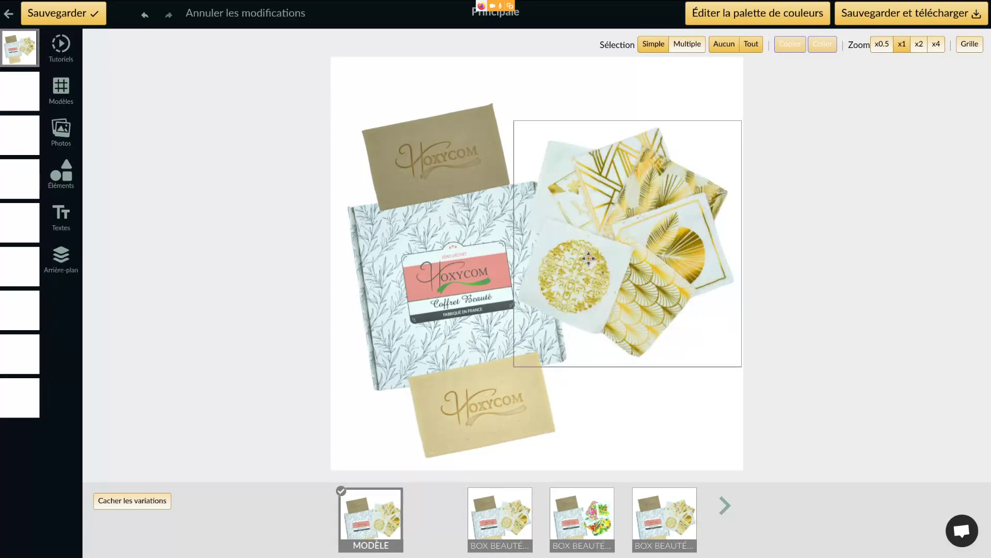
{"action": "left_click", "coordinate": [588, 258]}
{"action": "left_click_drag", "start_coordinate": [589, 258], "coordinate": [660, 207]}
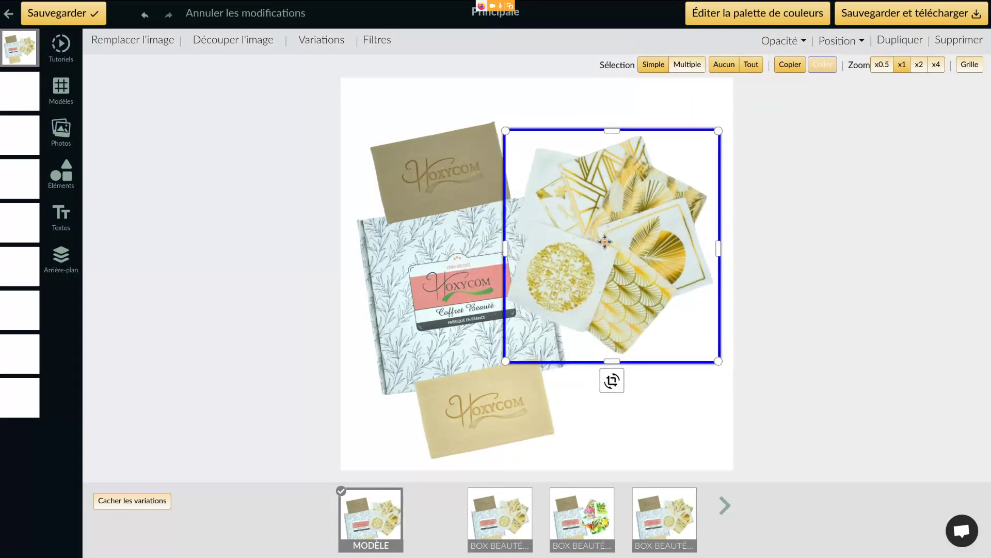
{"action": "left_click_drag", "start_coordinate": [605, 242], "coordinate": [604, 240]}
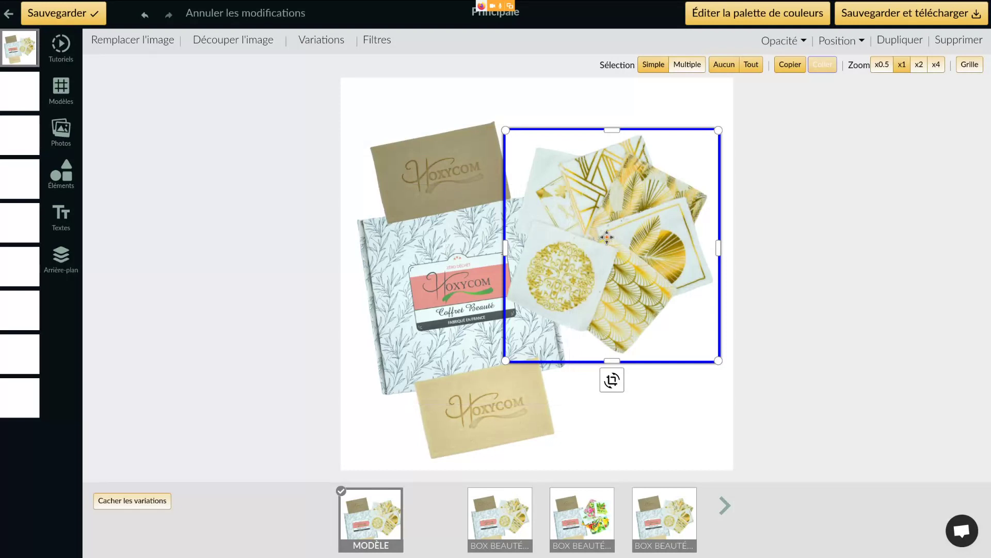
{"action": "left_click_drag", "start_coordinate": [631, 232], "coordinate": [641, 237]}
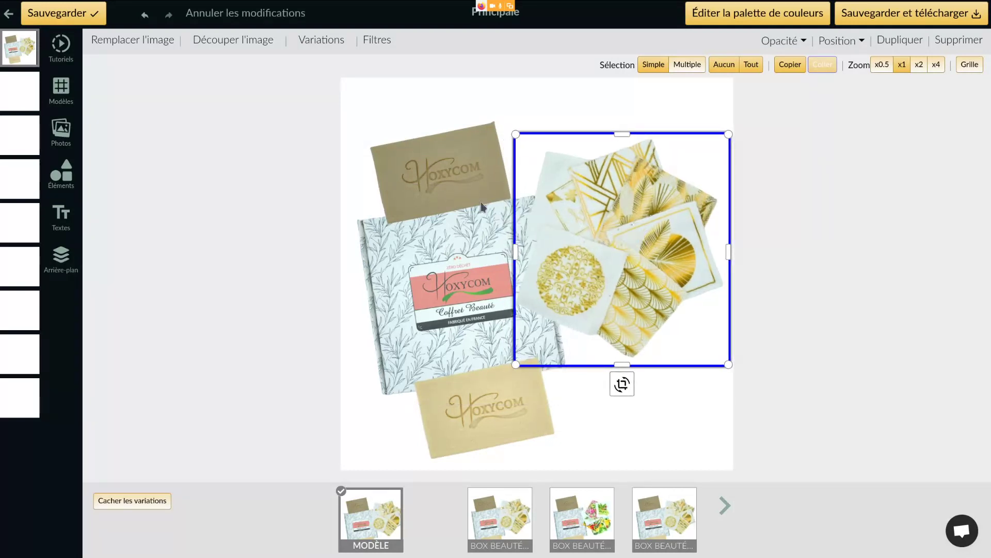
Step: Nudge the Coffret Beauté box slightly up and to the left between the two soaps
{"action": "left_click", "coordinate": [445, 177]}
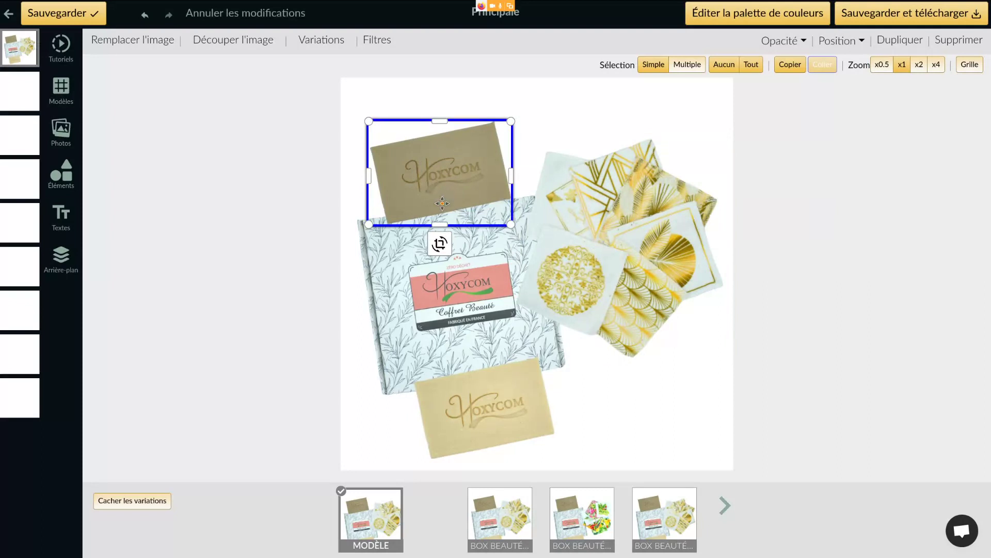
{"action": "left_click", "coordinate": [452, 286]}
{"action": "left_click_drag", "start_coordinate": [451, 275], "coordinate": [448, 271]}
Step: In the squares photo's variation images, assign the first heart-patterned squares photo to Box Beauté Coeur and make its background transparent
{"action": "left_click", "coordinate": [619, 254]}
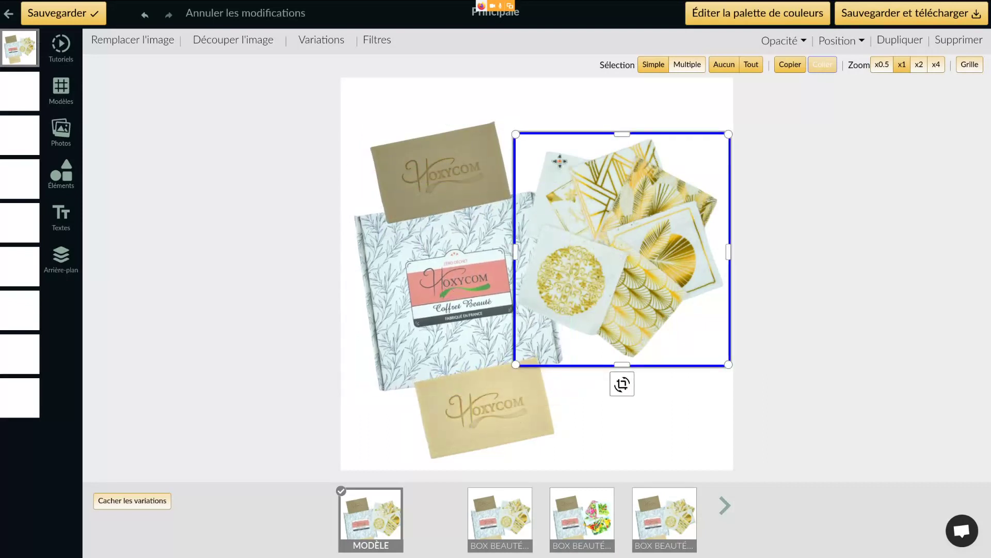
{"action": "left_click", "coordinate": [330, 46]}
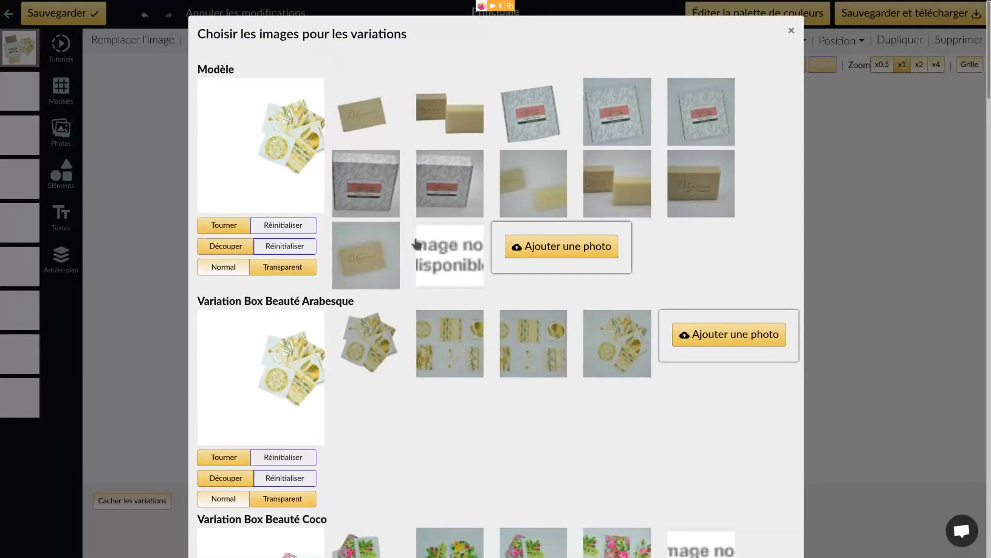
{"action": "scroll", "coordinate": [454, 355], "scroll_direction": "down", "scroll_amount": 2}
{"action": "scroll", "coordinate": [453, 357], "scroll_direction": "down", "scroll_amount": 7}
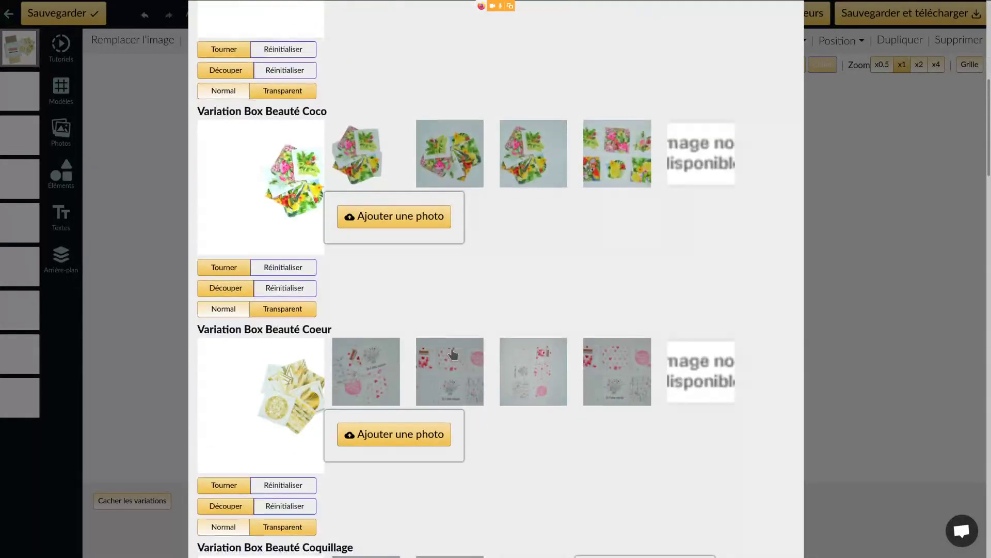
{"action": "scroll", "coordinate": [404, 337], "scroll_direction": "down", "scroll_amount": 2}
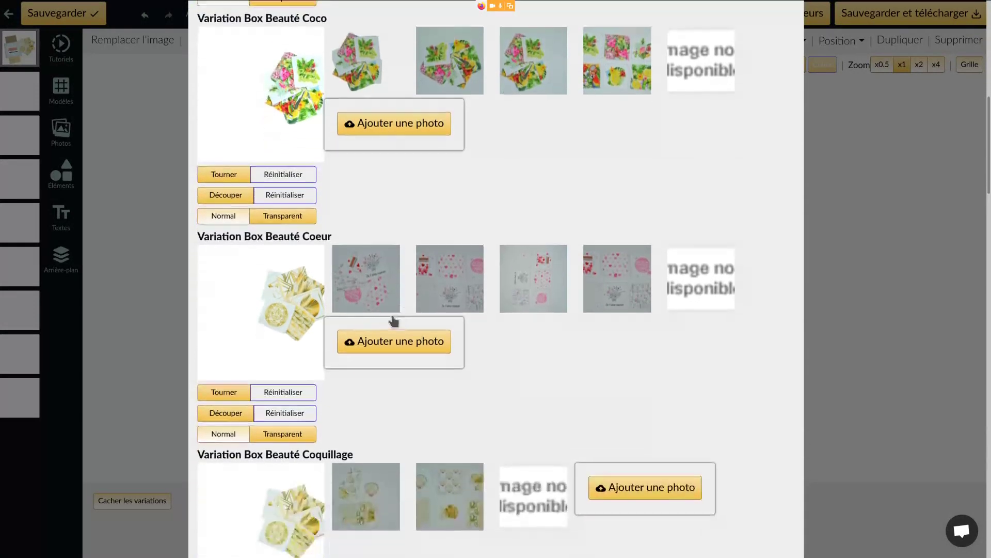
{"action": "left_click", "coordinate": [371, 283]}
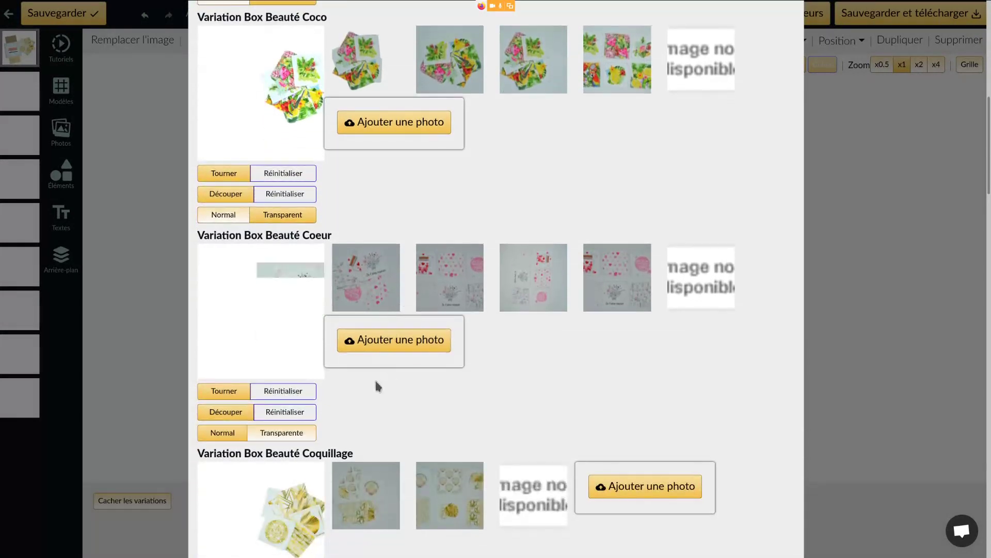
{"action": "left_click", "coordinate": [282, 432]}
{"action": "left_click", "coordinate": [725, 112]}
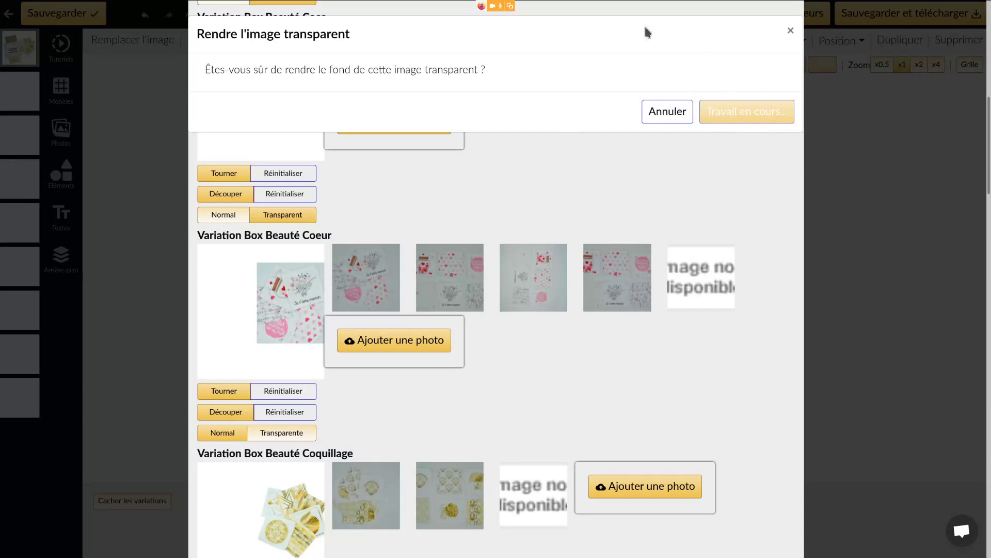
Step: Assign the first shell-patterned squares photo to the Box Beauté Coquillage variation
{"action": "scroll", "coordinate": [553, 354], "scroll_direction": "down", "scroll_amount": 2}
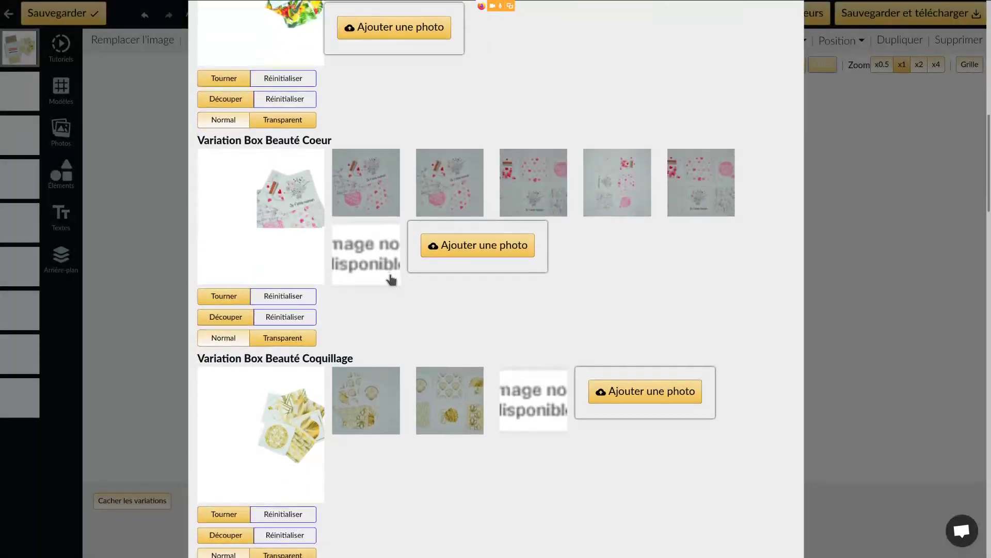
{"action": "scroll", "coordinate": [347, 305], "scroll_direction": "down", "scroll_amount": 2}
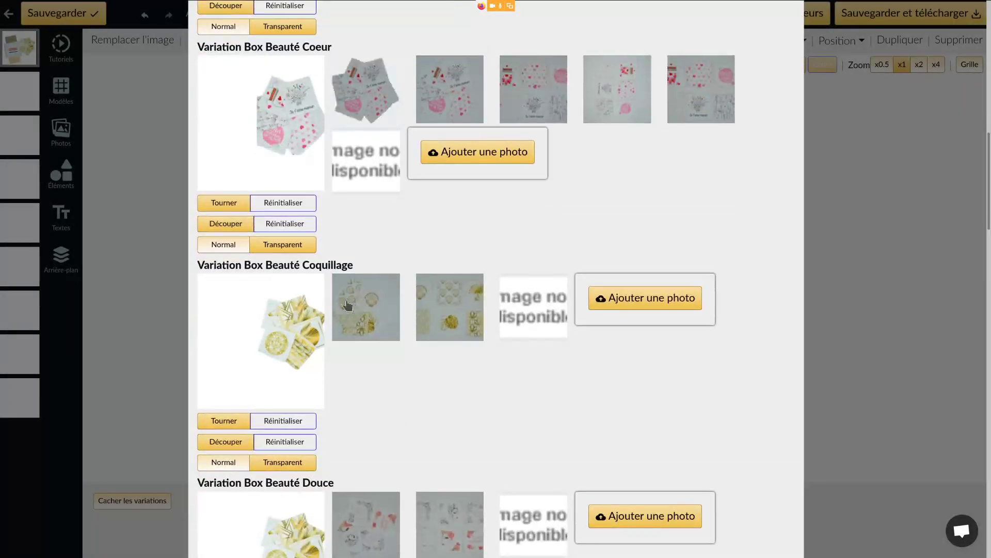
{"action": "left_click", "coordinate": [371, 315]}
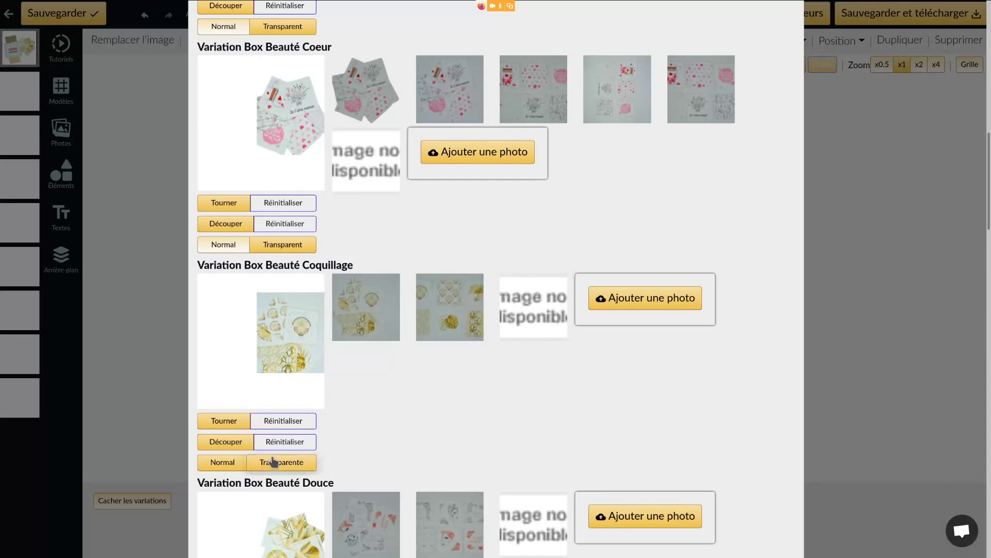
Step: Crop the Box Beauté Coeur photo tightly around the fanned-out heart and flower squares and apply the crop
{"action": "left_click", "coordinate": [228, 222]}
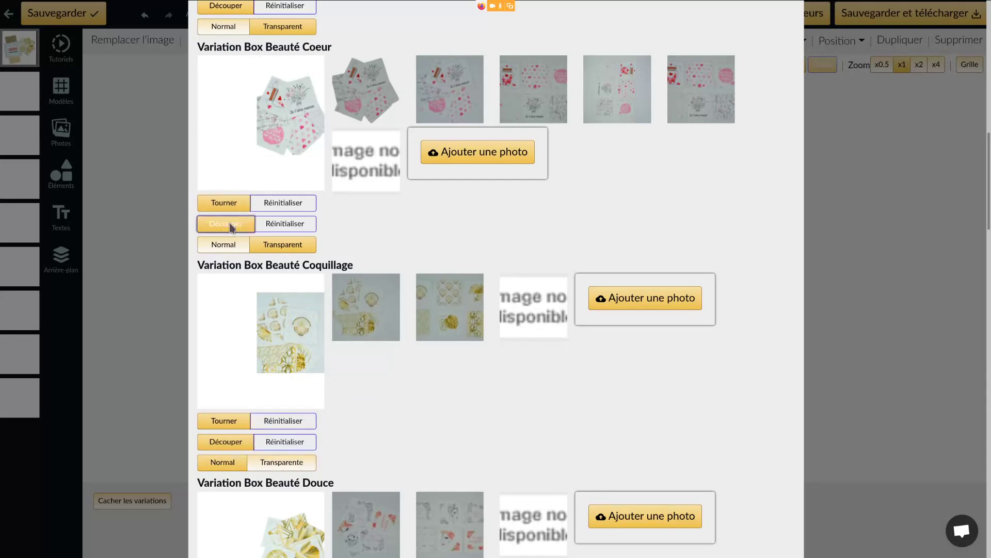
{"action": "left_click_drag", "start_coordinate": [506, 267], "coordinate": [486, 260]}
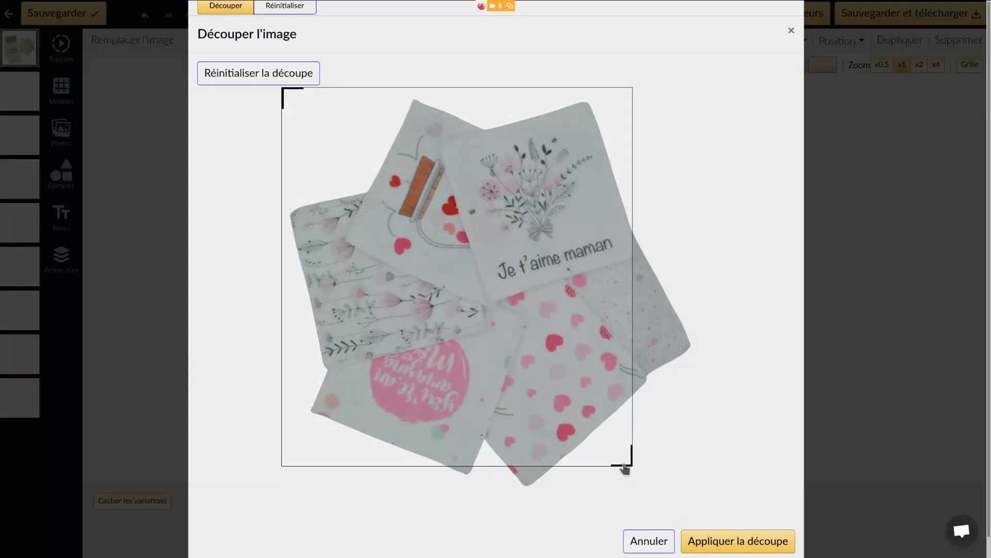
{"action": "left_click_drag", "start_coordinate": [631, 464], "coordinate": [692, 499]}
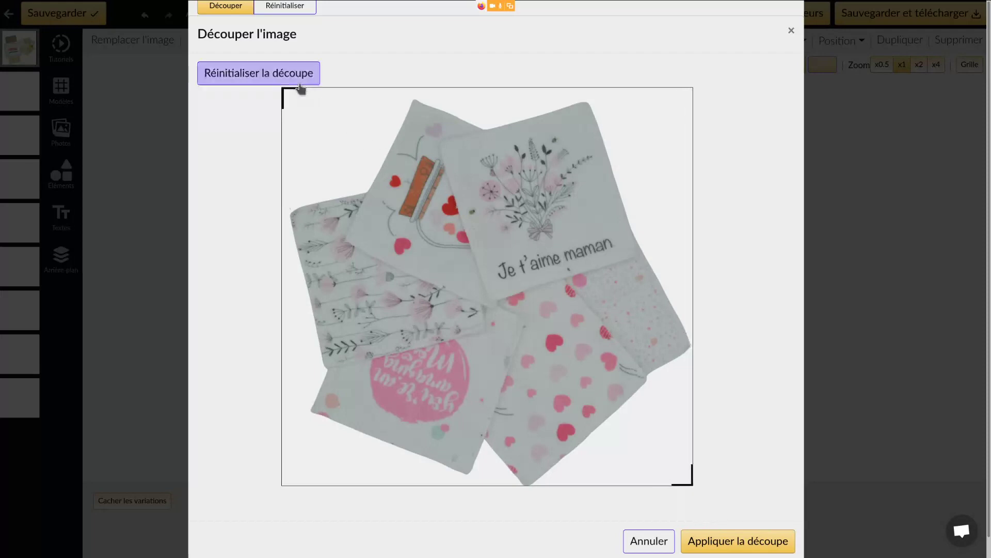
{"action": "left_click_drag", "start_coordinate": [294, 98], "coordinate": [296, 105]}
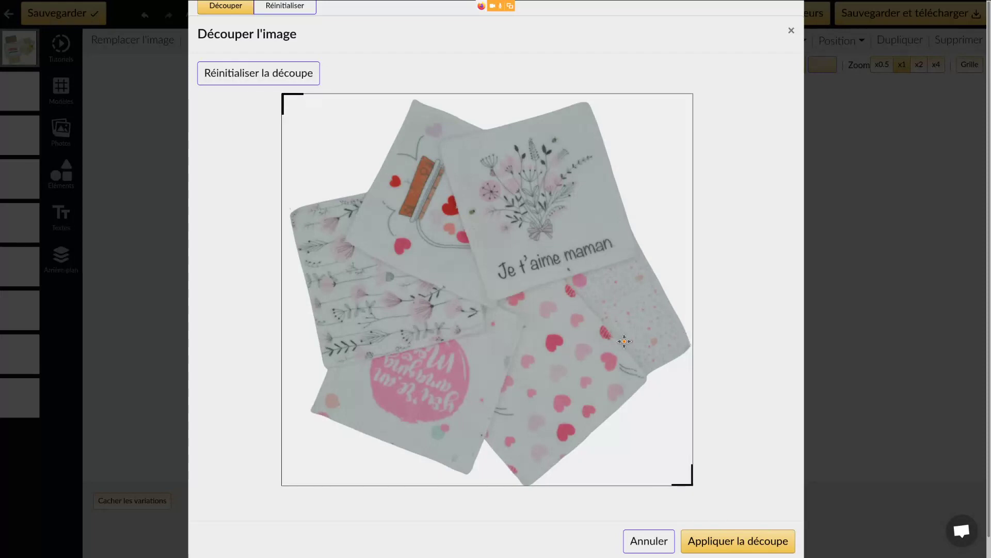
{"action": "left_click", "coordinate": [746, 537]}
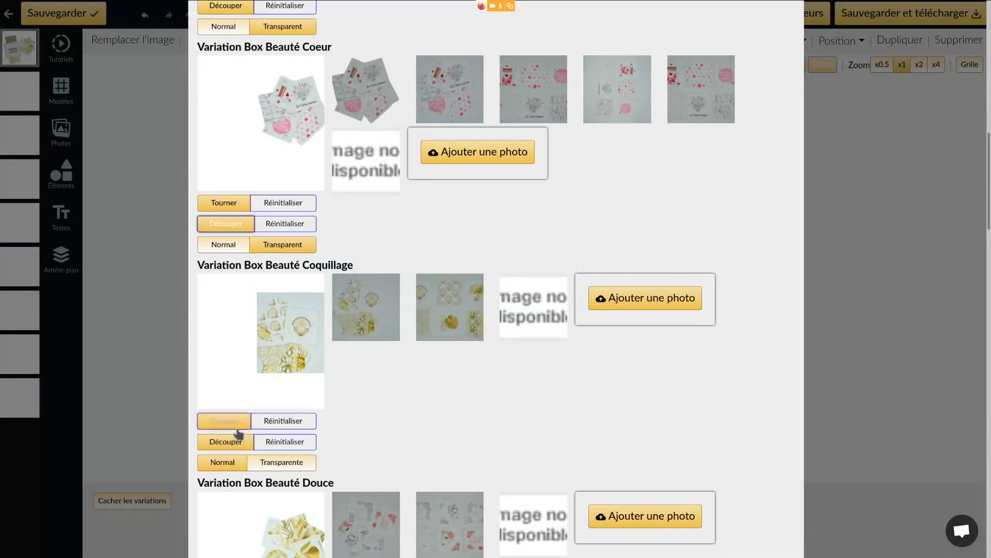
Step: Make the background of the Box Beauté Coquillage photo transparent and crop the image closely around the wipes
{"action": "left_click", "coordinate": [281, 462]}
{"action": "left_click", "coordinate": [289, 461]}
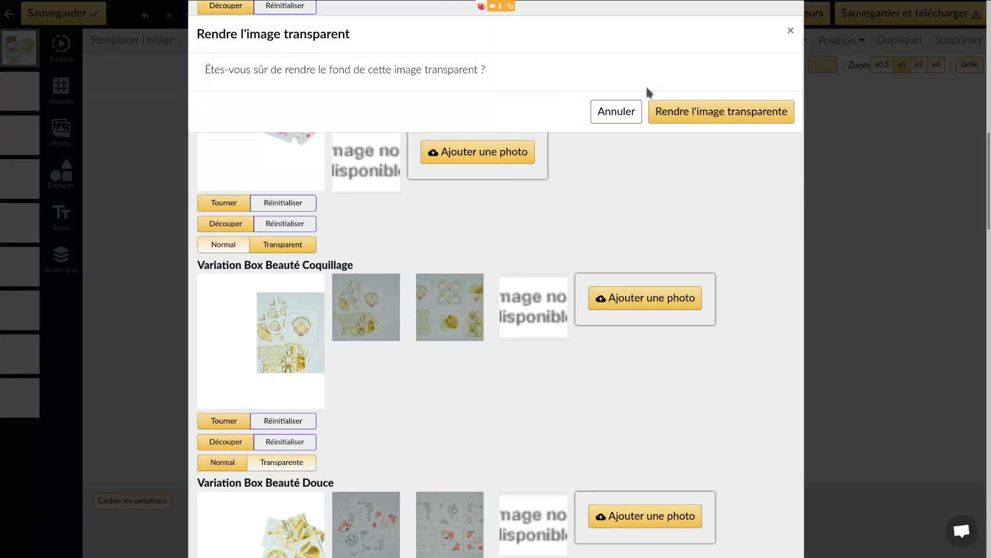
{"action": "left_click", "coordinate": [704, 111]}
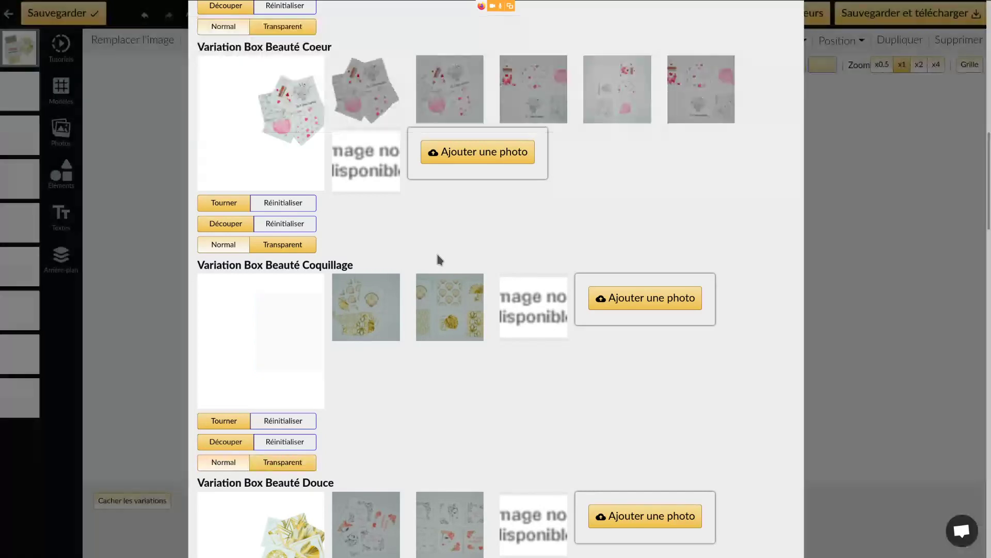
{"action": "left_click", "coordinate": [230, 440]}
{"action": "left_click_drag", "start_coordinate": [468, 256], "coordinate": [463, 262]}
{"action": "left_click_drag", "start_coordinate": [624, 483], "coordinate": [619, 478]}
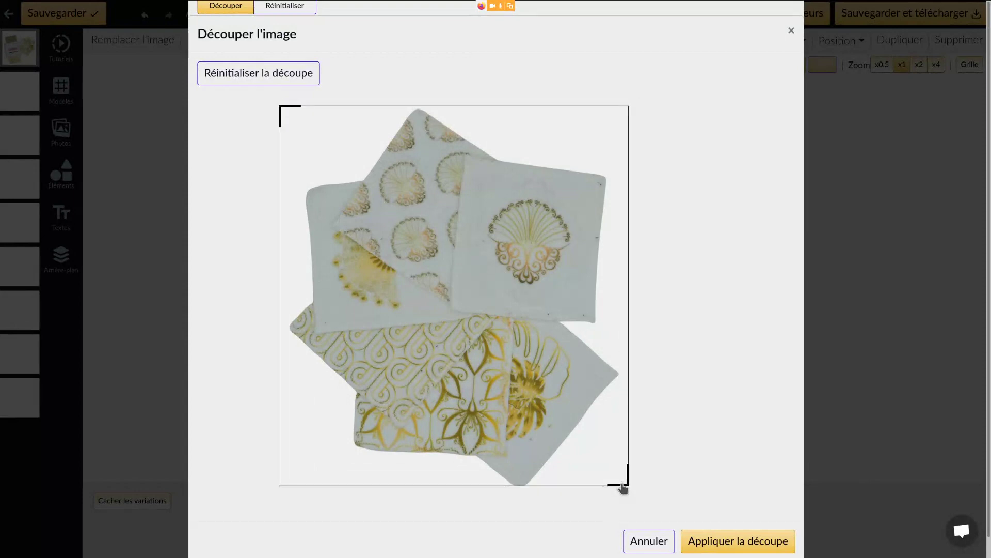
{"action": "left_click", "coordinate": [746, 548]}
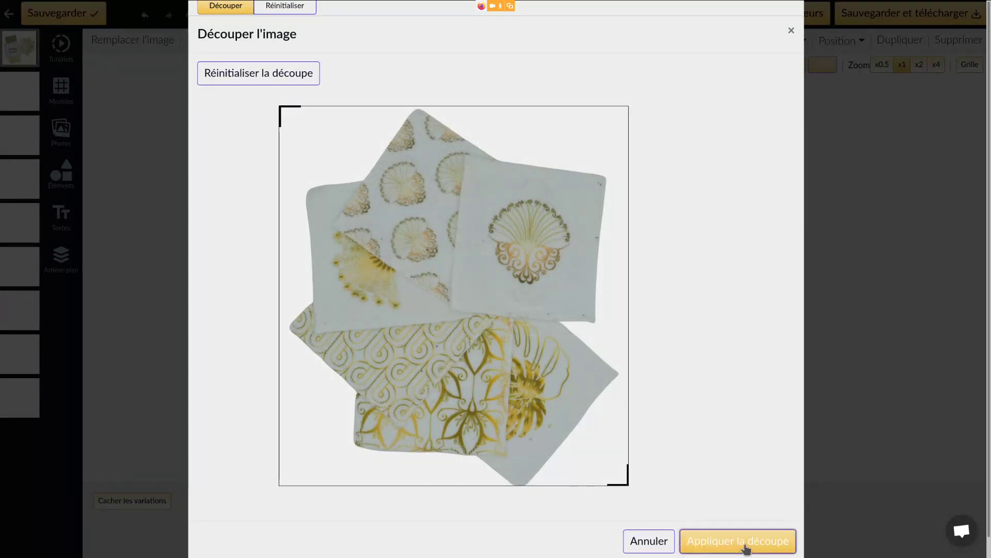
Step: Assign the first Douce photo to the Box Beauté Douce variation and make its background transparent
{"action": "scroll", "coordinate": [487, 356], "scroll_direction": "down", "scroll_amount": 4}
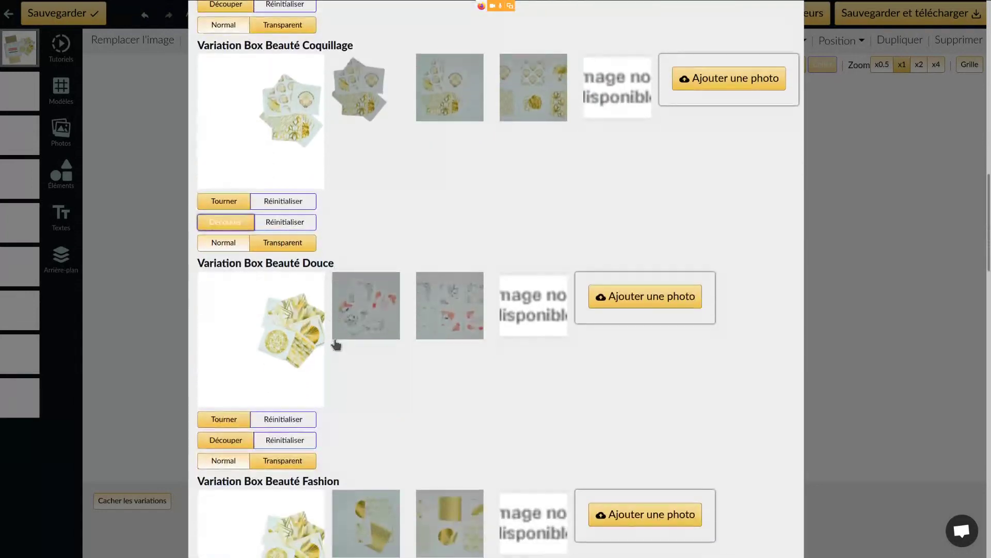
{"action": "left_click", "coordinate": [371, 317]}
{"action": "left_click", "coordinate": [283, 462]}
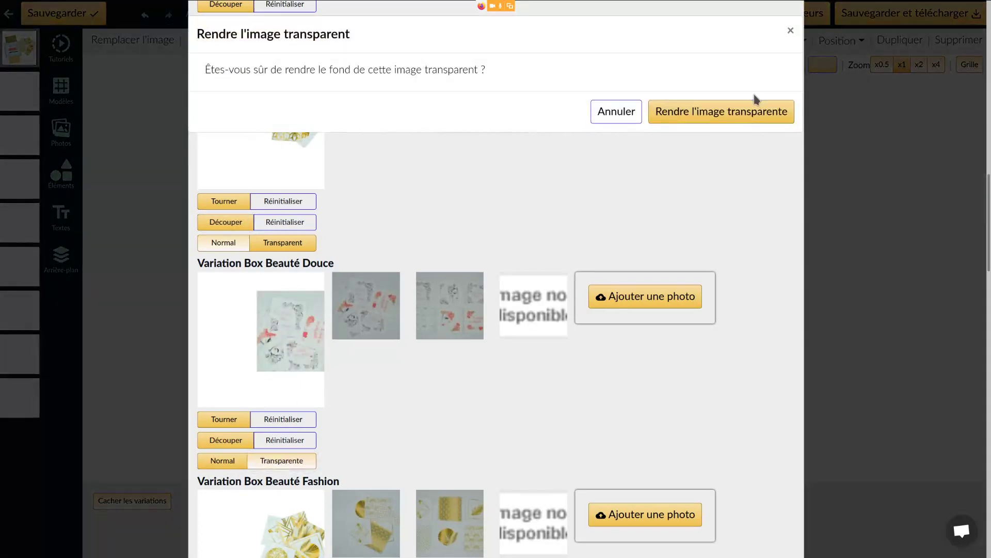
{"action": "left_click", "coordinate": [735, 111]}
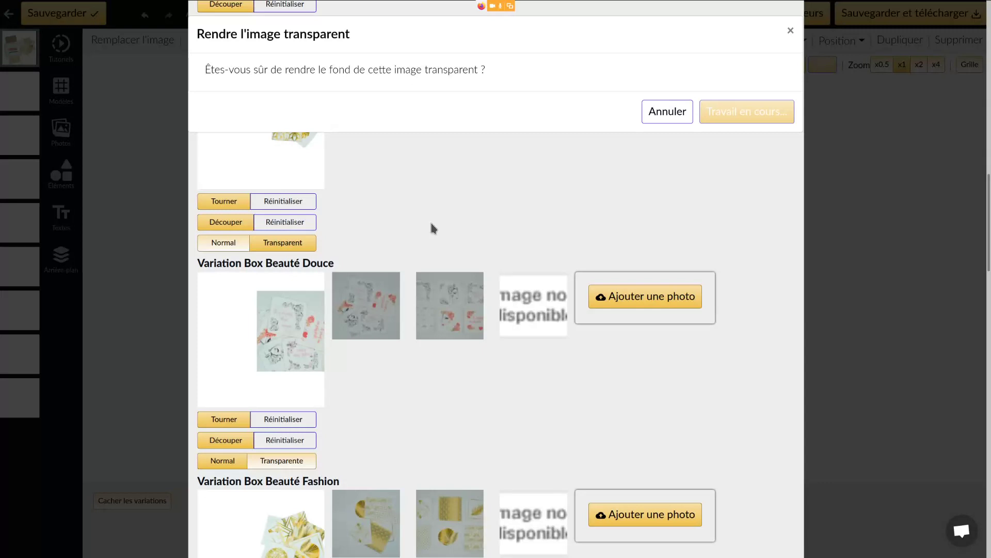
Step: Make the background of the Box Beauté Fashion variation photo transparent
{"action": "scroll", "coordinate": [432, 227], "scroll_direction": "down", "scroll_amount": 4}
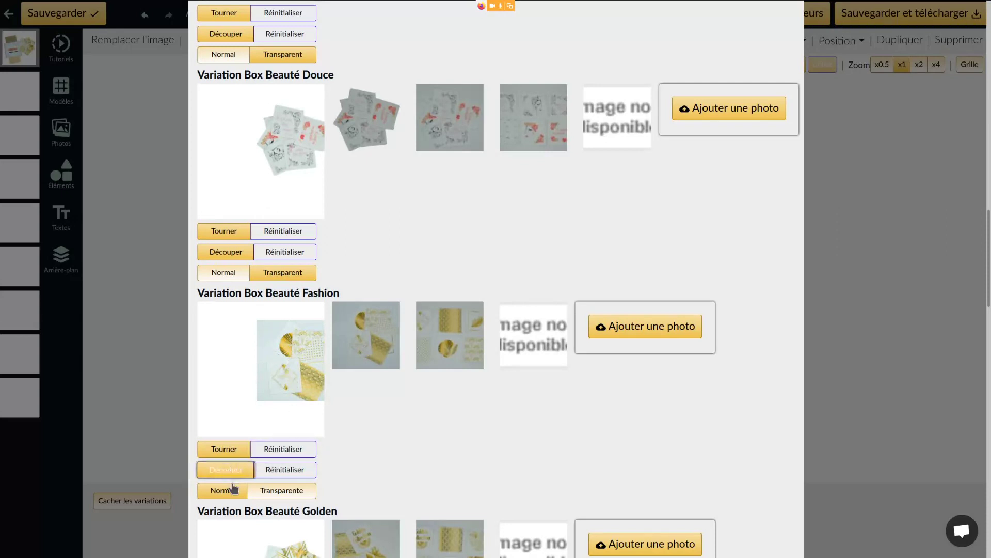
{"action": "left_click", "coordinate": [279, 491]}
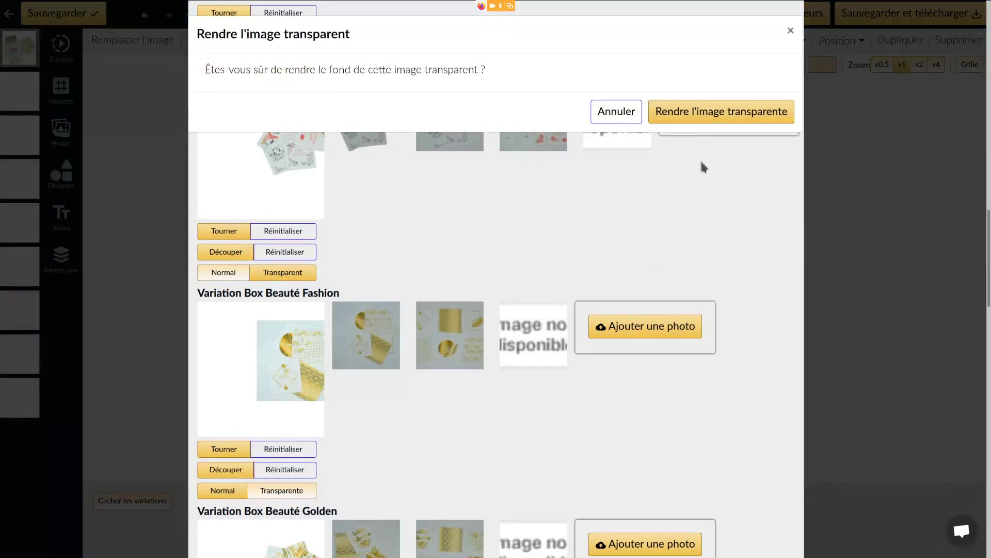
{"action": "left_click", "coordinate": [708, 118]}
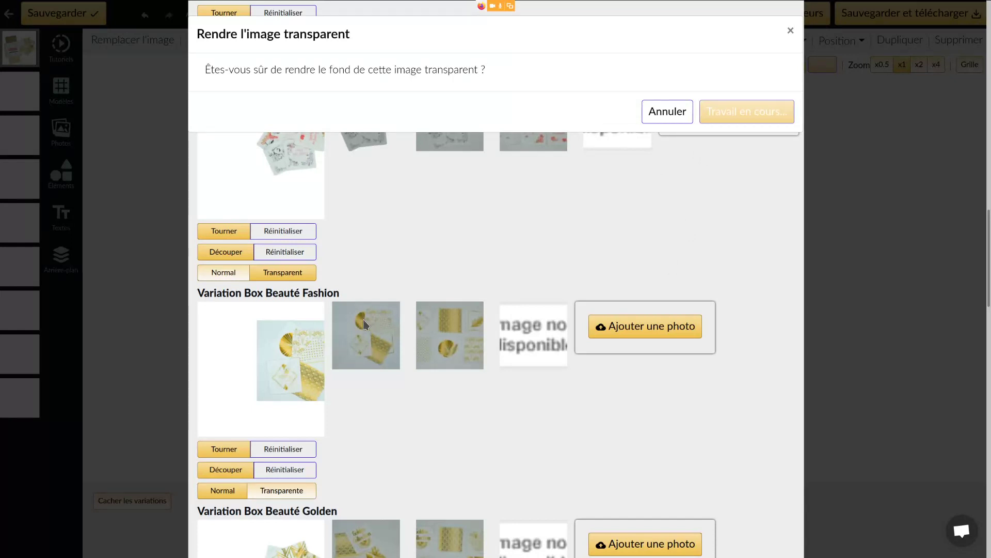
Step: Make the Box Beauté Golden photo's background transparent and crop the image around the fanned-out wipes
{"action": "scroll", "coordinate": [320, 359], "scroll_direction": "down", "scroll_amount": 5}
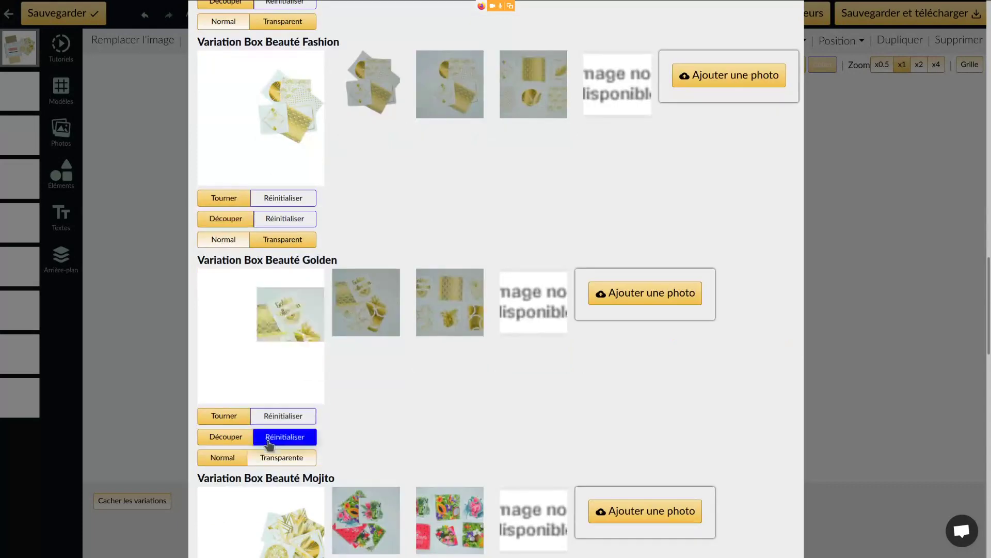
{"action": "left_click", "coordinate": [282, 457]}
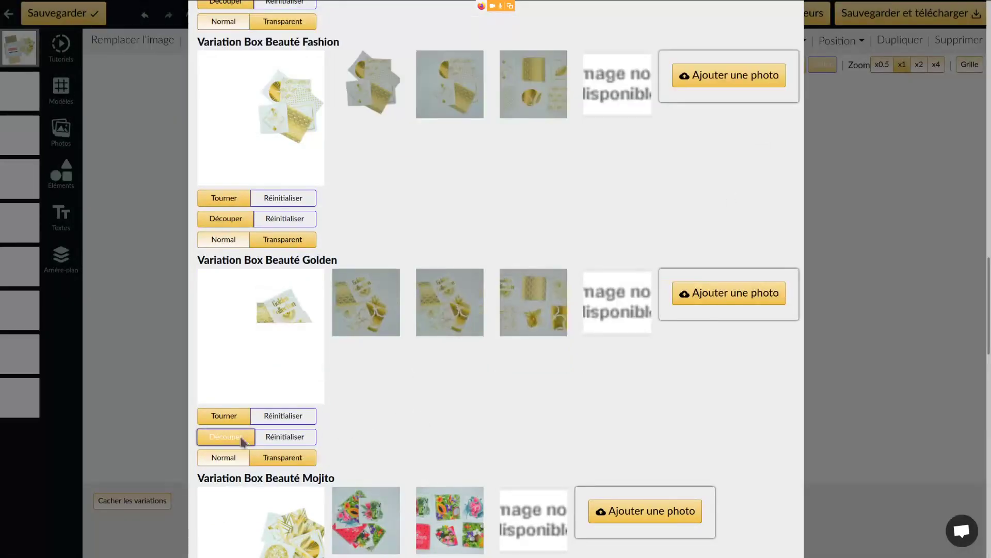
{"action": "left_click", "coordinate": [241, 436]}
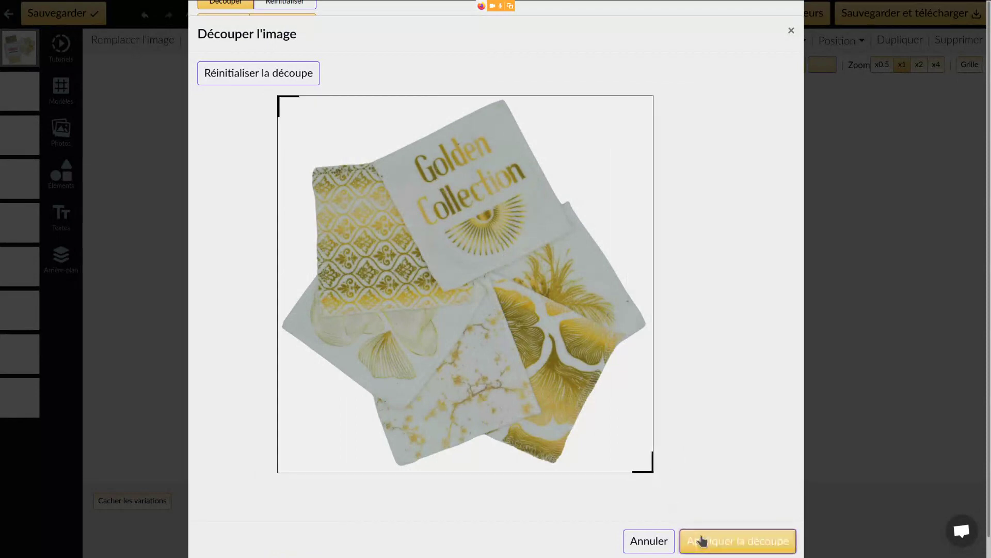
{"action": "left_click", "coordinate": [699, 539]}
Step: Make the Box Beauté Mojito photo's background transparent and crop the image to the wipes
{"action": "scroll", "coordinate": [281, 402], "scroll_direction": "down", "scroll_amount": 2}
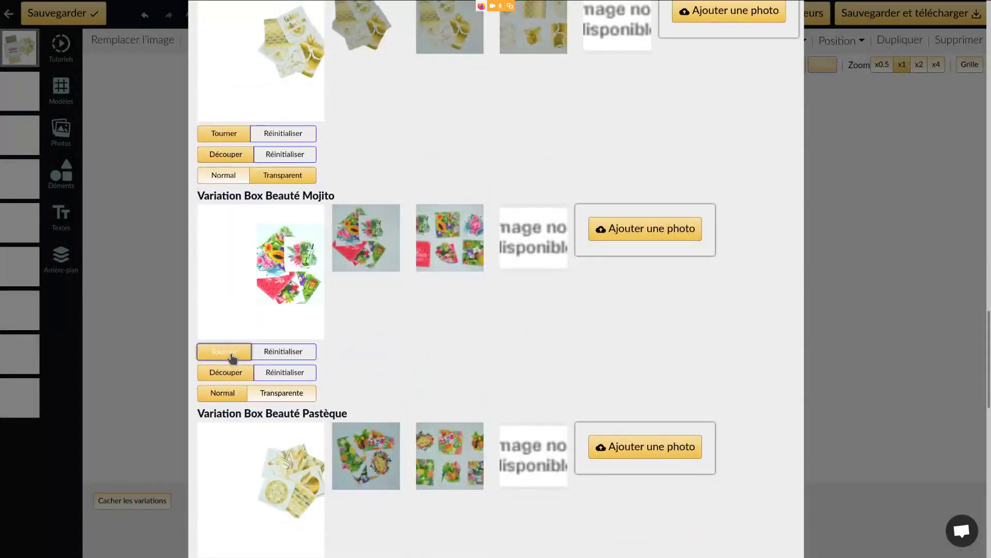
{"action": "left_click", "coordinate": [281, 393]}
{"action": "left_click", "coordinate": [748, 110]}
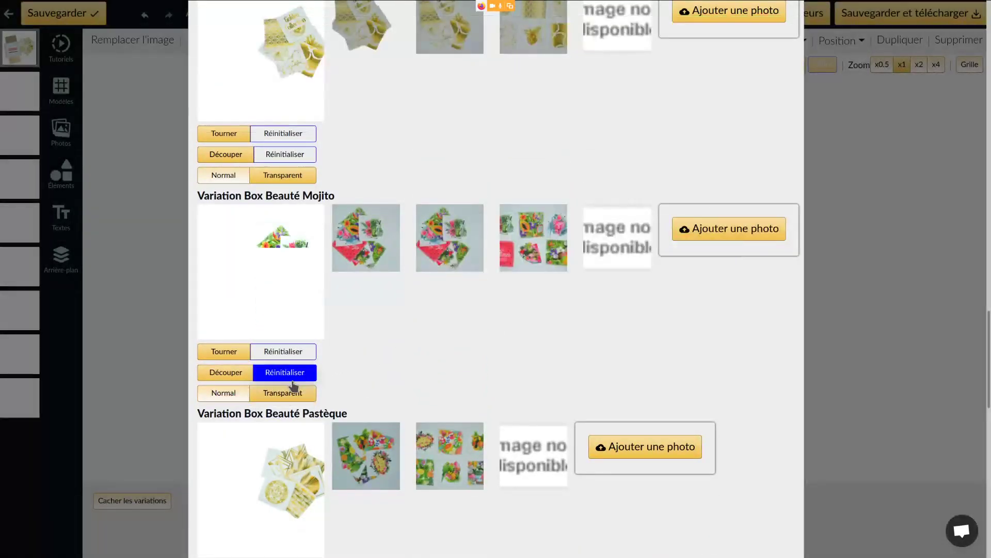
{"action": "left_click", "coordinate": [228, 373]}
{"action": "left_click", "coordinate": [737, 541]}
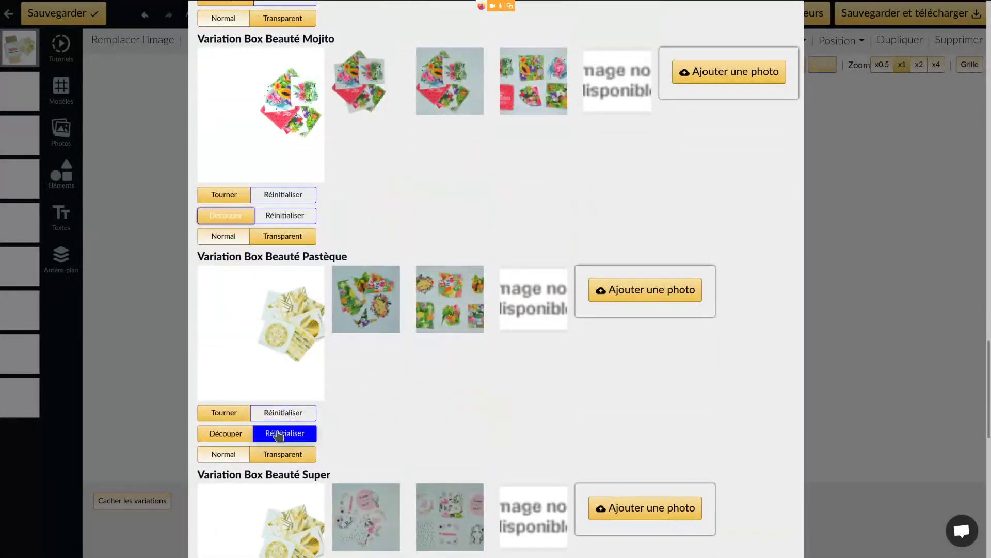
Step: Make the Box Beauté Pastèque photo's background transparent and crop the image to the wipes
{"action": "scroll", "coordinate": [356, 425], "scroll_direction": "down", "scroll_amount": 6}
{"action": "scroll", "coordinate": [374, 413], "scroll_direction": "up", "scroll_amount": 2}
{"action": "scroll", "coordinate": [375, 413], "scroll_direction": "up", "scroll_amount": 5}
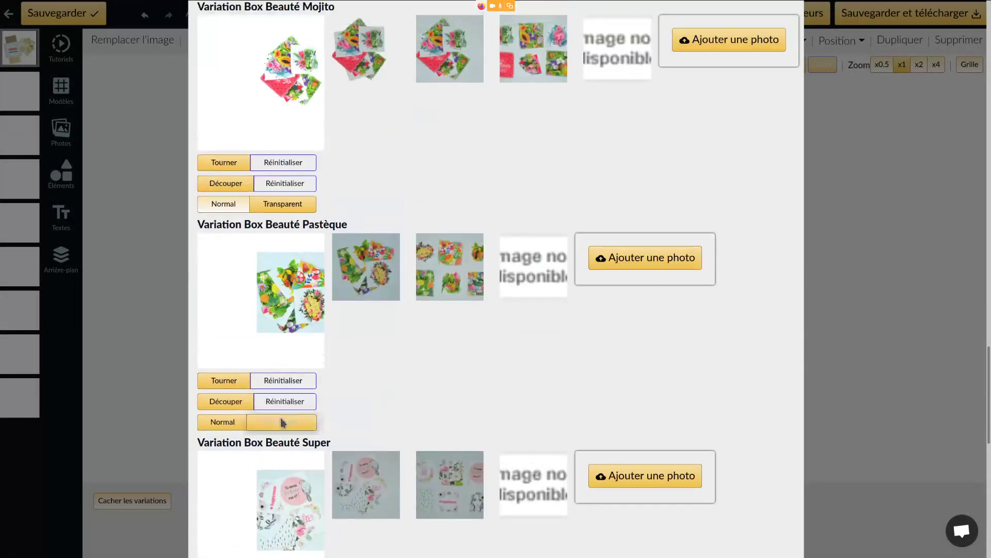
{"action": "left_click", "coordinate": [281, 422]}
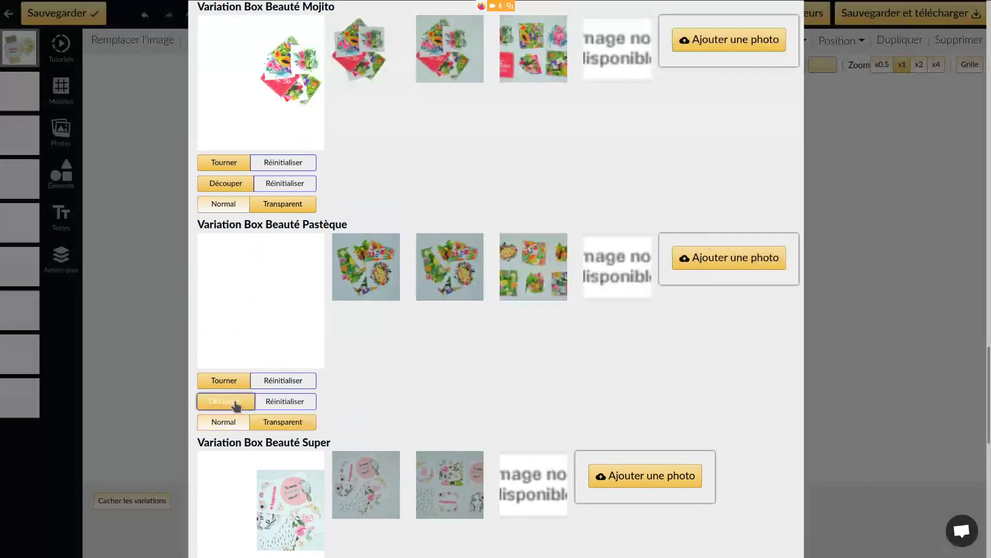
{"action": "left_click", "coordinate": [227, 402]}
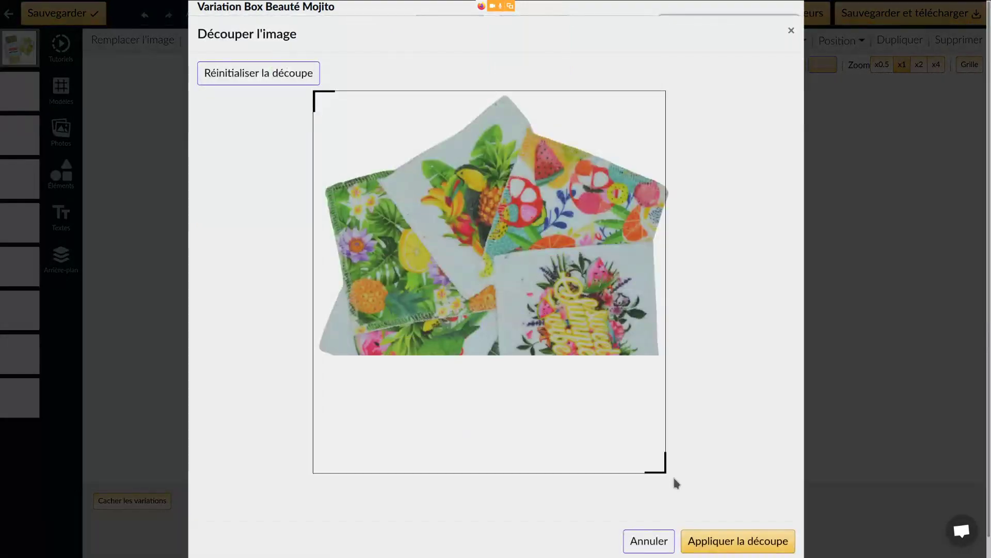
{"action": "left_click", "coordinate": [738, 540]}
Step: Make the Box Beauté Super photo's background transparent and crop the image to the wipes
{"action": "left_click", "coordinate": [260, 451]}
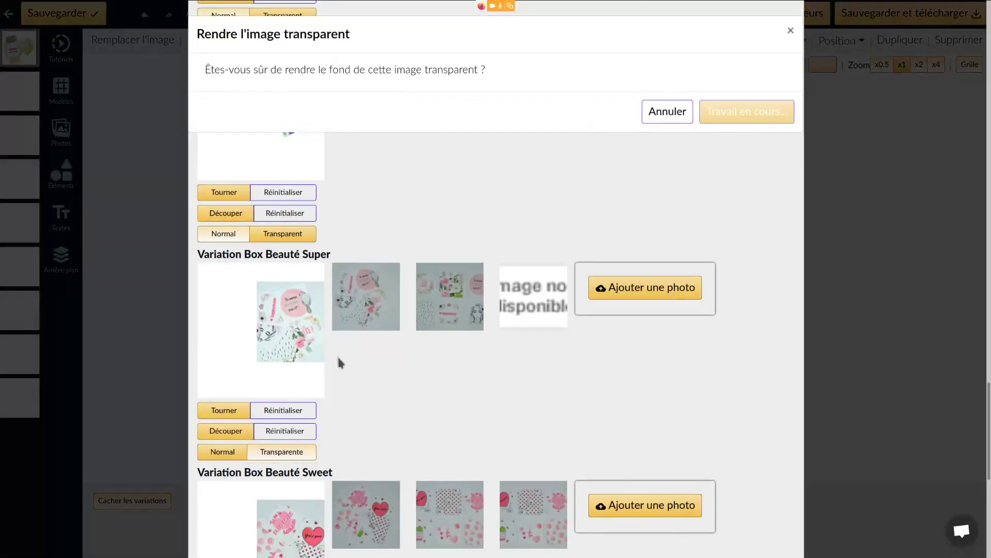
{"action": "left_click", "coordinate": [226, 431]}
{"action": "left_click", "coordinate": [738, 539]}
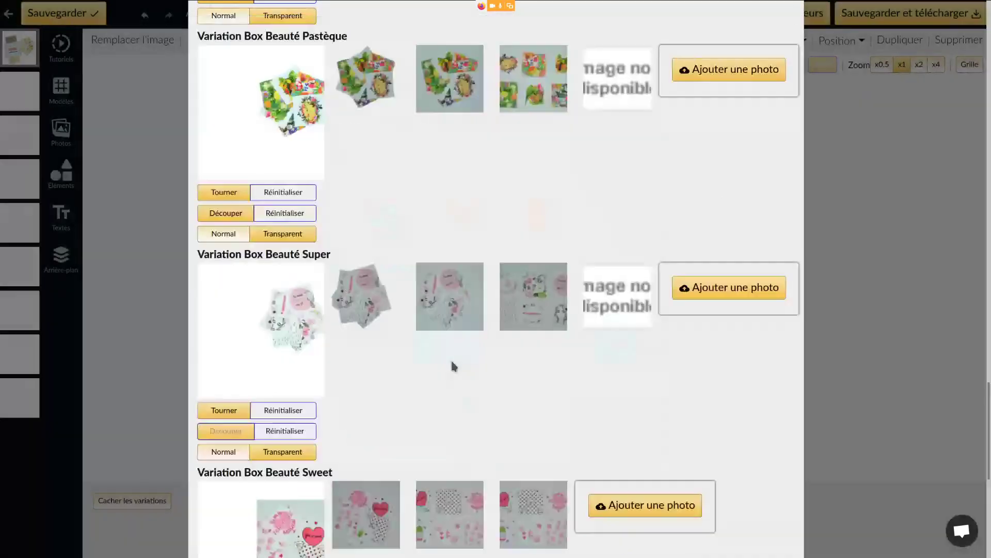
Step: Make the background of the Box Beauté Sweet variation photo transparent
{"action": "scroll", "coordinate": [452, 365], "scroll_direction": "down", "scroll_amount": 3}
{"action": "left_click", "coordinate": [281, 514]}
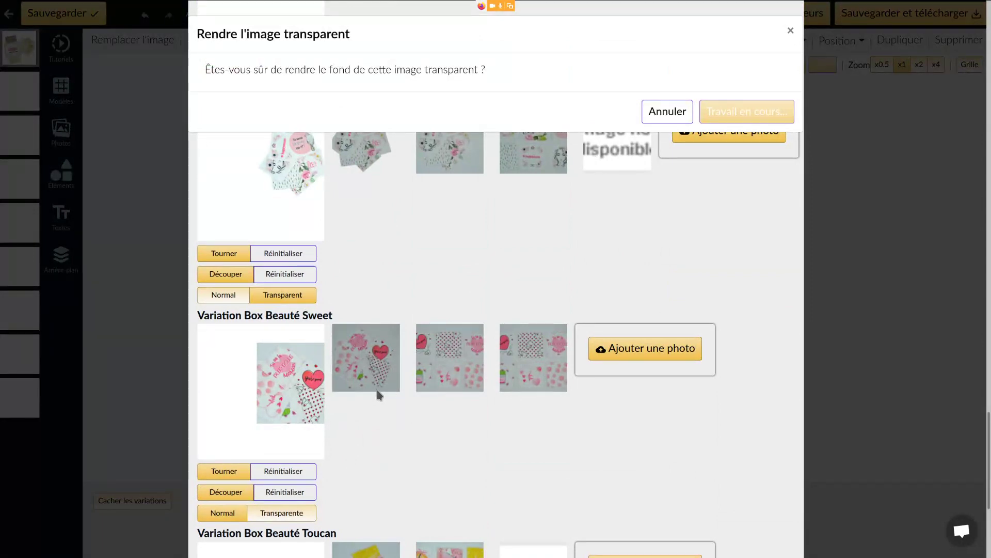
{"action": "scroll", "coordinate": [360, 413], "scroll_direction": "down", "scroll_amount": 1}
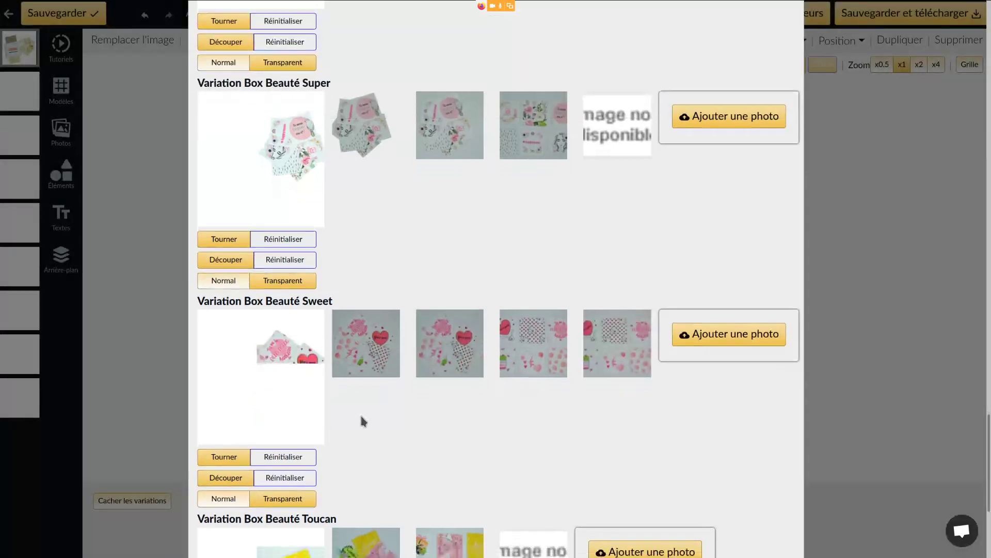
{"action": "scroll", "coordinate": [361, 413], "scroll_direction": "down", "scroll_amount": 3}
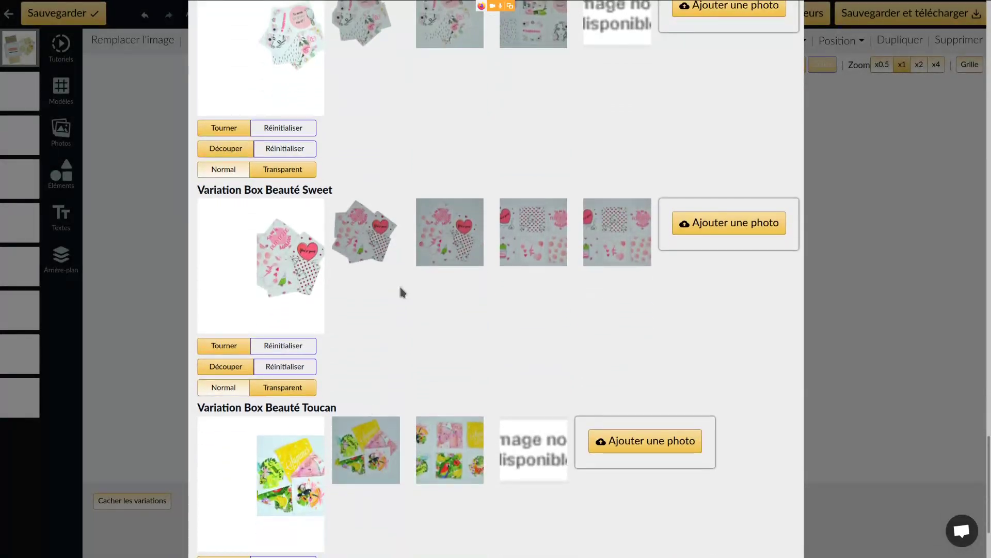
Step: Crop the Box Beauté Sweet image so that the frame closely surrounds all the wipes, and apply the crop
{"action": "left_click", "coordinate": [207, 364]}
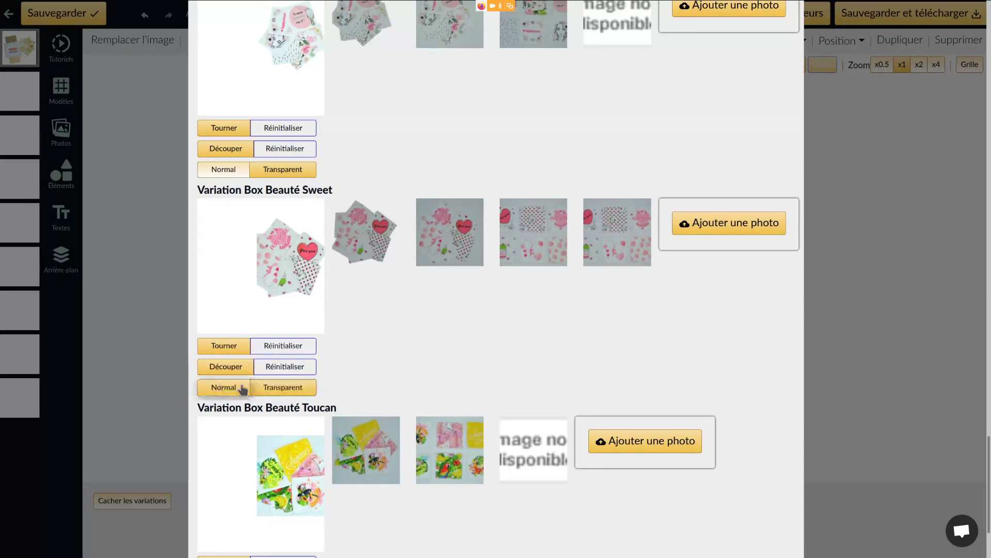
{"action": "left_click", "coordinate": [259, 391]}
{"action": "left_click", "coordinate": [222, 367]}
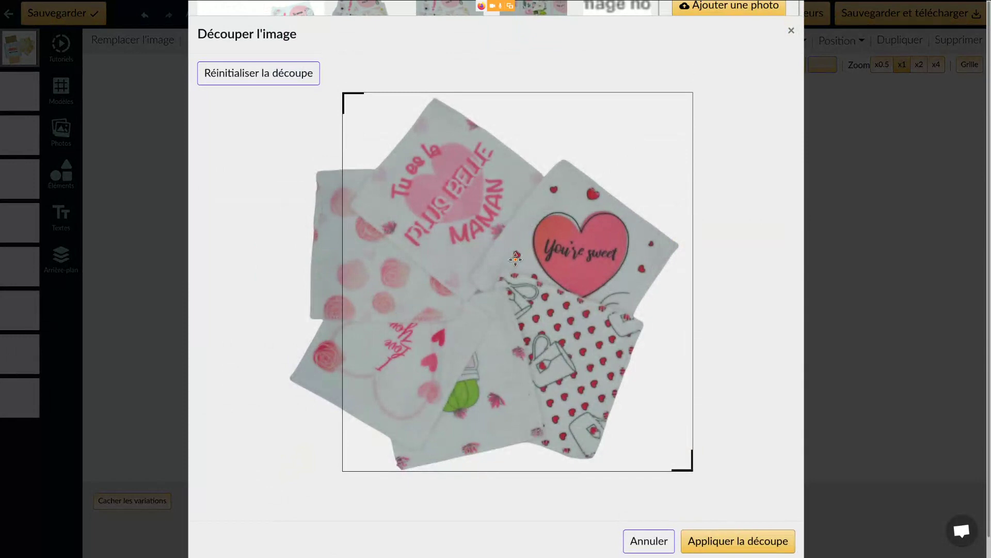
{"action": "left_click_drag", "start_coordinate": [515, 258], "coordinate": [455, 258]}
{"action": "left_click_drag", "start_coordinate": [627, 470], "coordinate": [691, 482]}
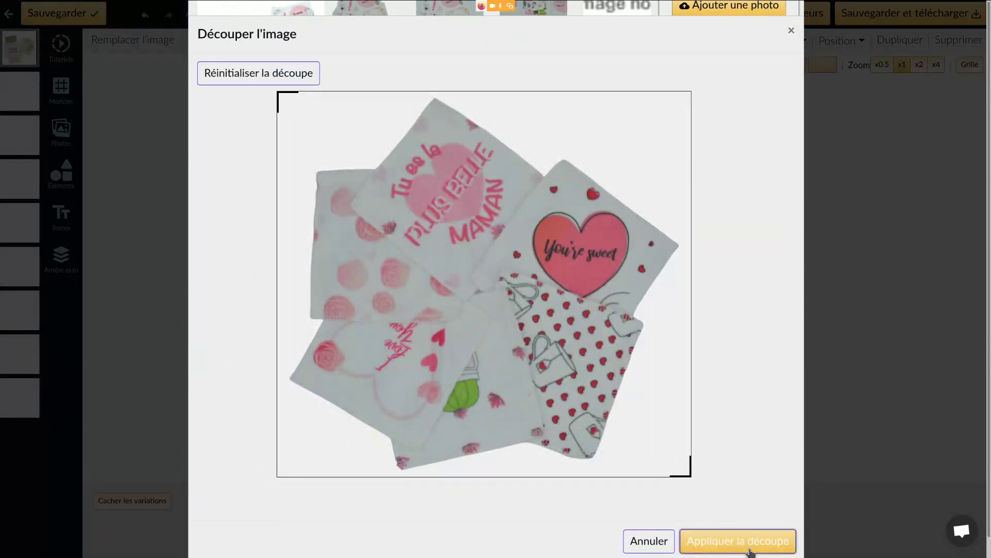
{"action": "left_click", "coordinate": [750, 544]}
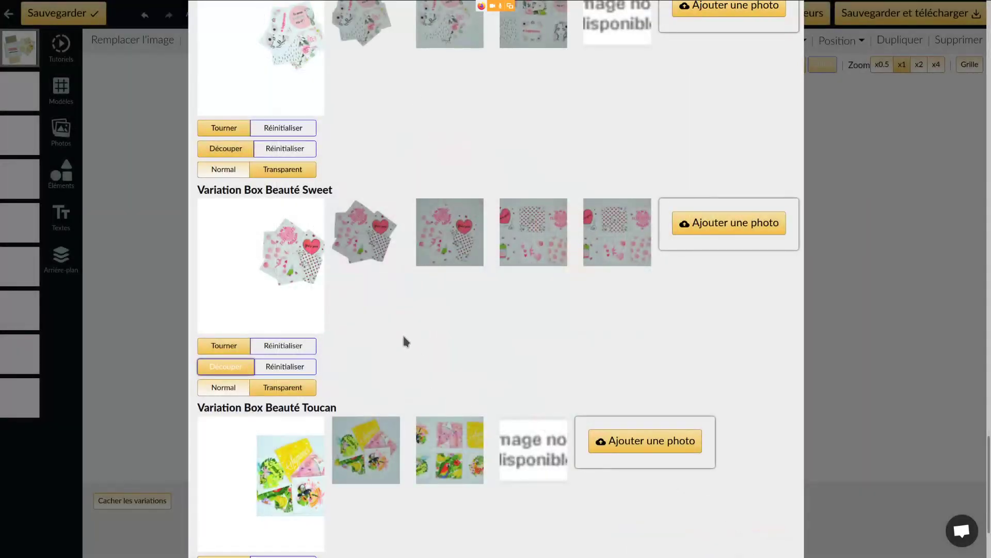
Step: Make the Box Beauté Toucan photo's background transparent and crop the image closely around all the wipes
{"action": "scroll", "coordinate": [402, 333], "scroll_direction": "down", "scroll_amount": 3}
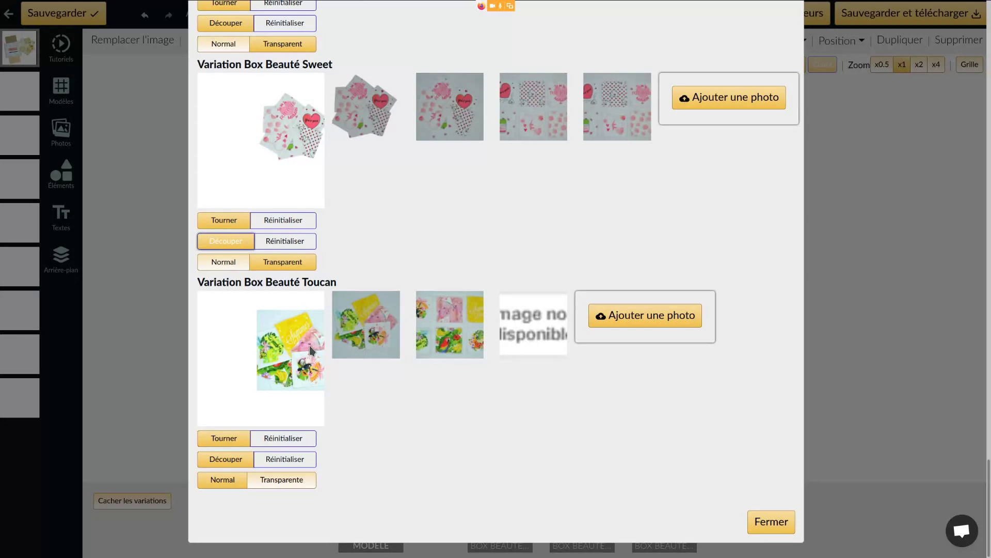
{"action": "left_click", "coordinate": [292, 481]}
{"action": "left_click", "coordinate": [717, 110]}
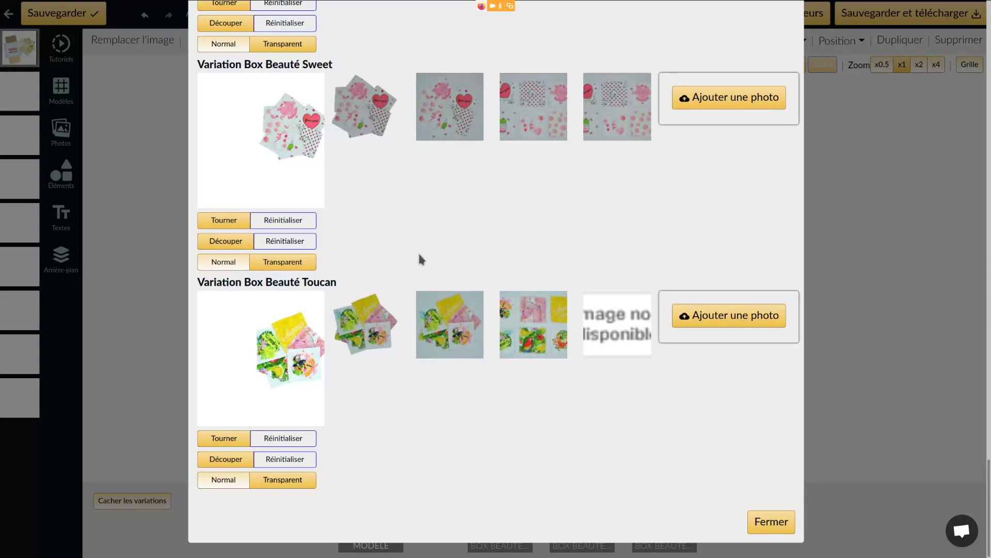
{"action": "left_click", "coordinate": [222, 462]}
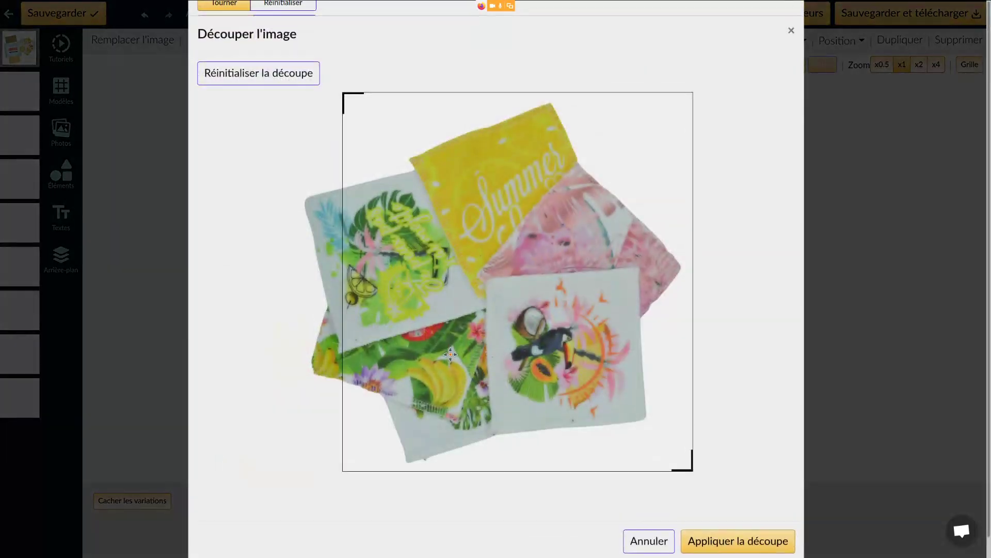
{"action": "left_click_drag", "start_coordinate": [522, 339], "coordinate": [523, 345]}
{"action": "left_click_drag", "start_coordinate": [652, 472], "coordinate": [686, 464]}
{"action": "left_click", "coordinate": [746, 545]}
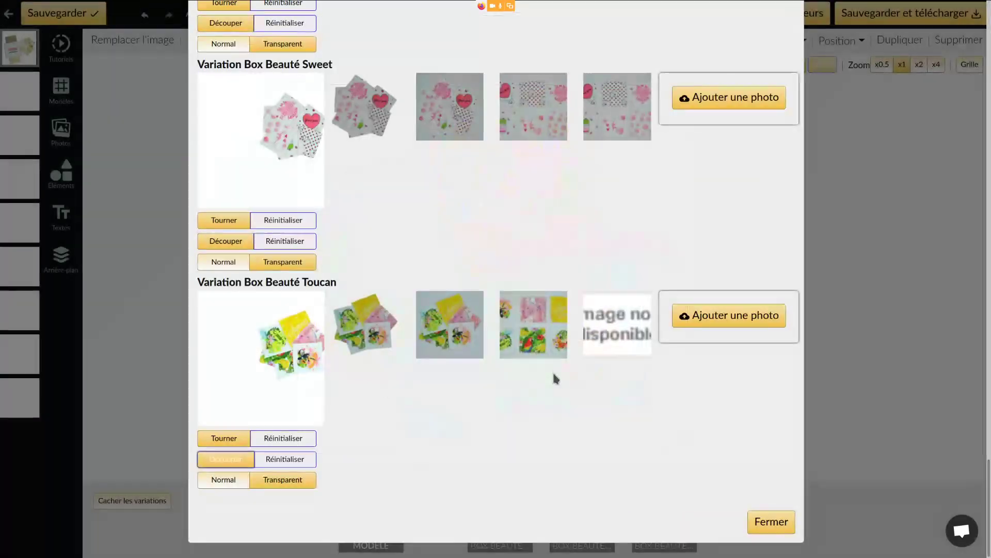
Step: Close the variation photo settings, save the main image design and return to the product page
{"action": "left_click", "coordinate": [758, 522]}
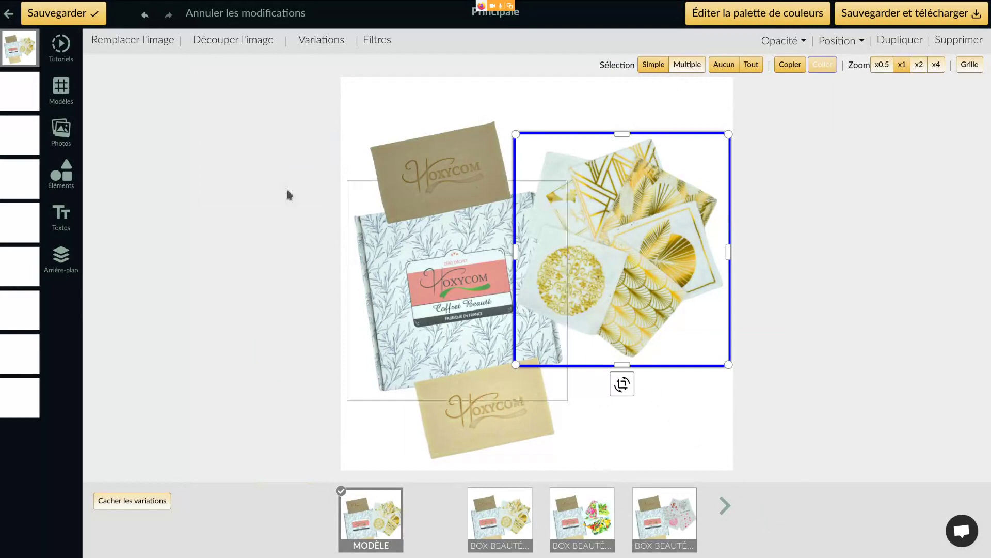
{"action": "left_click", "coordinate": [59, 15]}
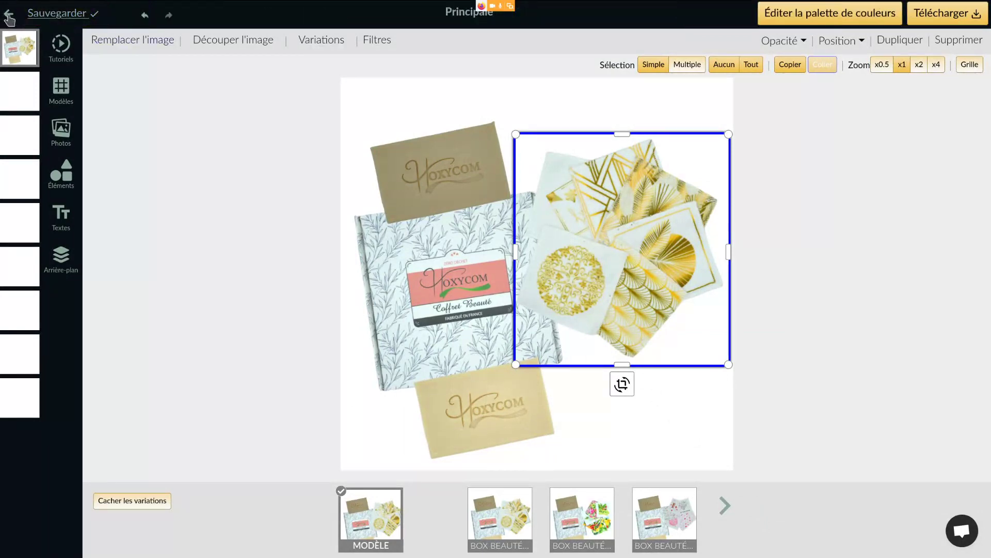
{"action": "left_click", "coordinate": [9, 16]}
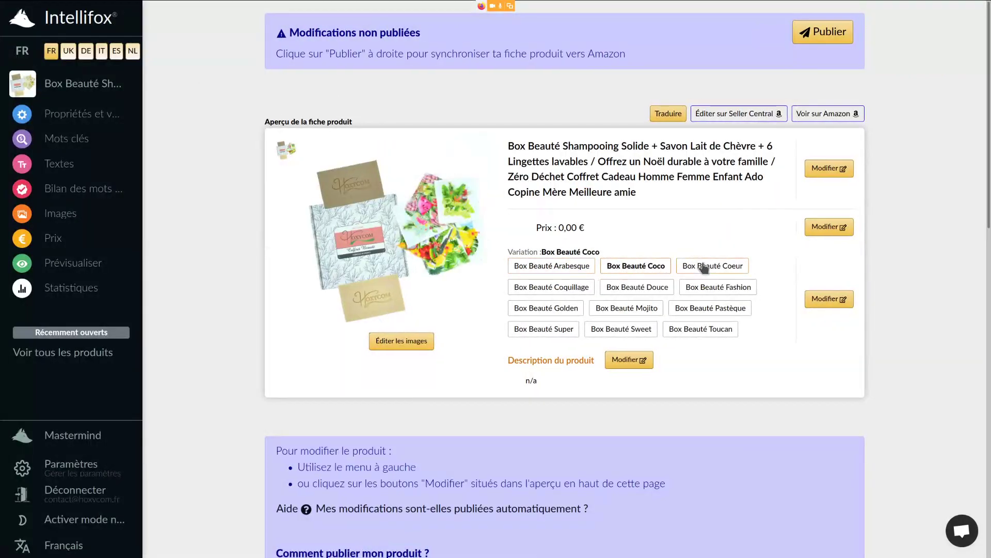
Step: Preview the main image for the Box Beauté Fashion, Douce, Coquillage, Golden, Super, Sweet and Toucan variations
{"action": "left_click", "coordinate": [707, 288]}
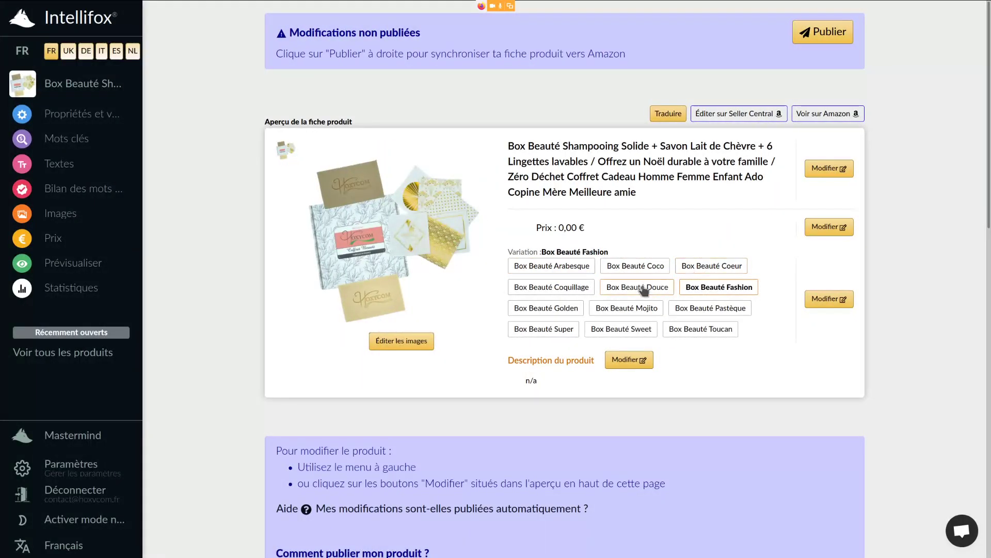
{"action": "left_click", "coordinate": [619, 289]}
{"action": "left_click", "coordinate": [560, 292]}
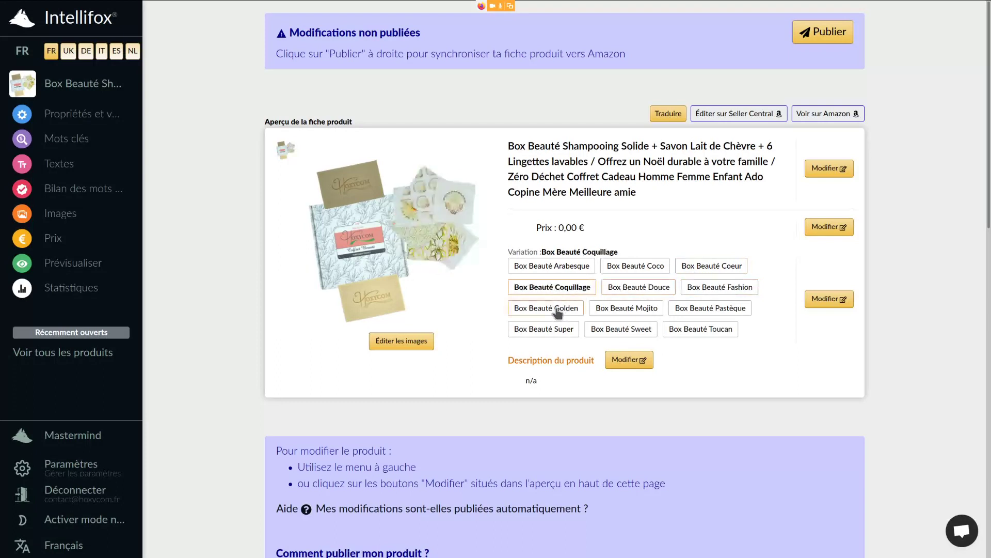
{"action": "left_click", "coordinate": [559, 311]}
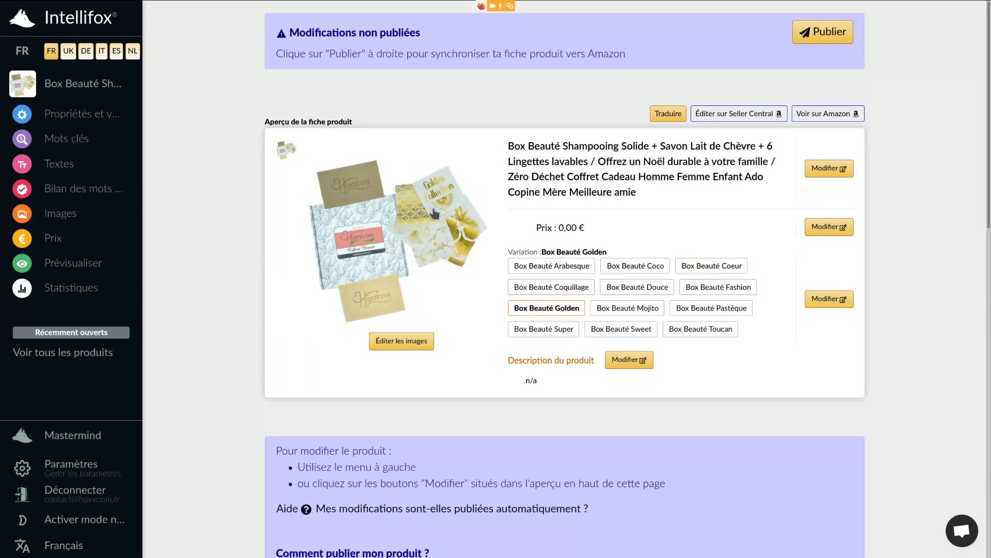
{"action": "left_click", "coordinate": [565, 333]}
{"action": "left_click", "coordinate": [632, 331]}
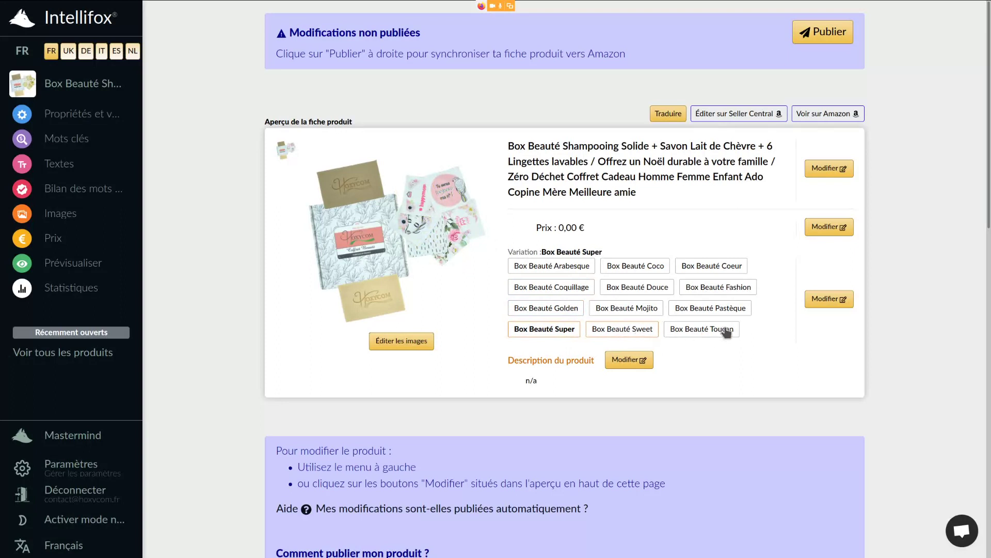
{"action": "left_click", "coordinate": [712, 333]}
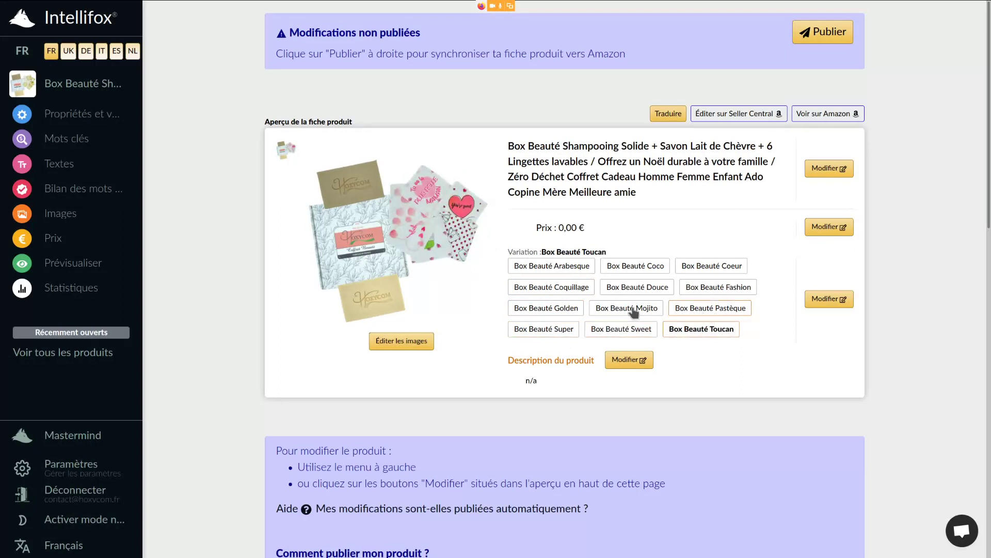
Step: Compare the main image previews of the Box Beauté Mojito and Box Beauté Pastèque variations
{"action": "left_click", "coordinate": [633, 312]}
{"action": "left_click", "coordinate": [704, 312]}
{"action": "left_click", "coordinate": [633, 313]}
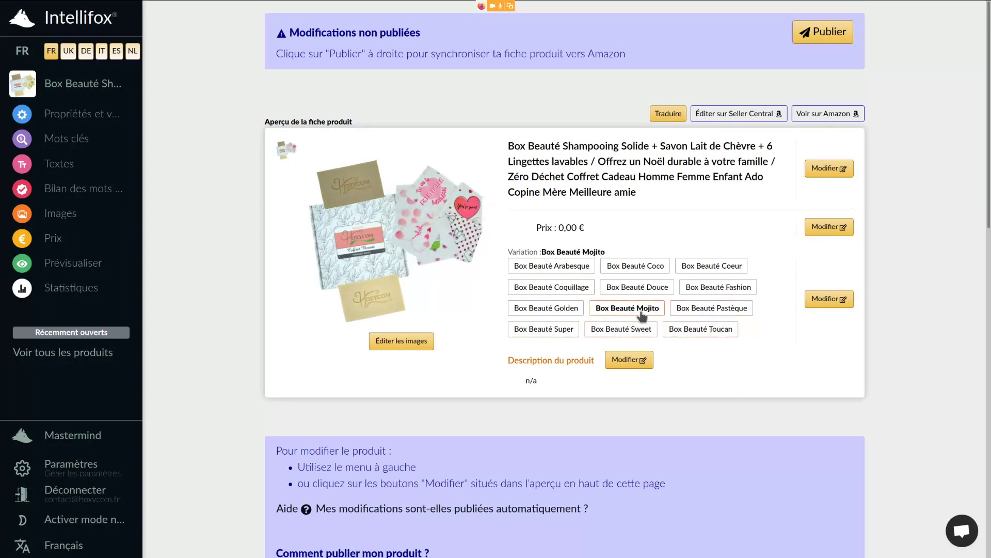
{"action": "left_click", "coordinate": [692, 317]}
{"action": "left_click", "coordinate": [648, 316]}
{"action": "left_click", "coordinate": [689, 318]}
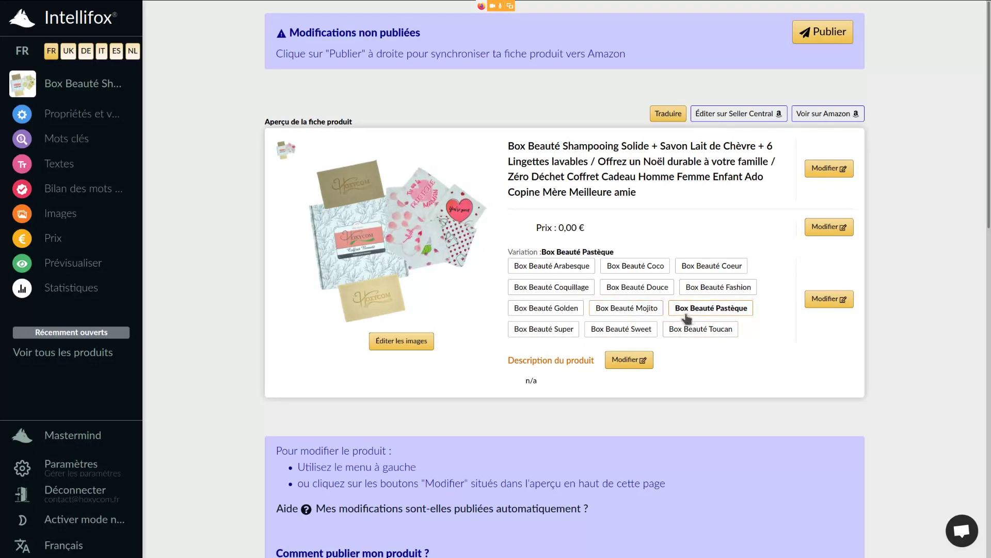
{"action": "left_click", "coordinate": [643, 313]}
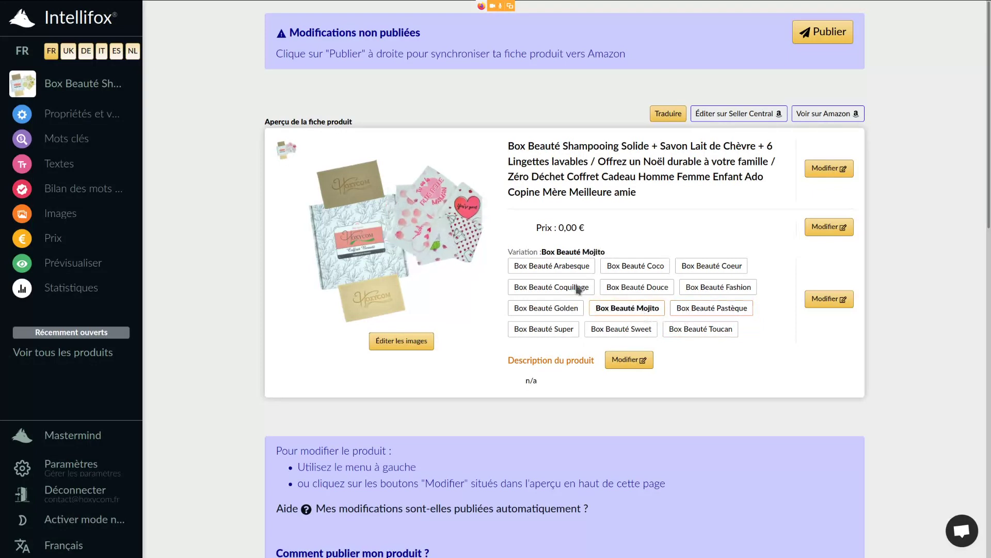
Step: Open the main image design and review each variation's photo settings for the wipes picture, then close them
{"action": "left_click", "coordinate": [445, 223]}
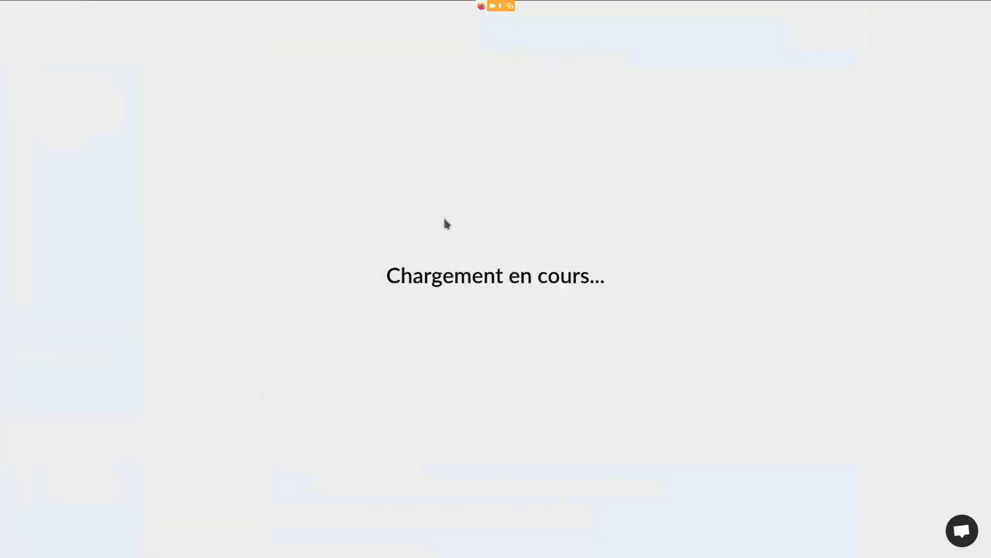
{"action": "left_click", "coordinate": [631, 247]}
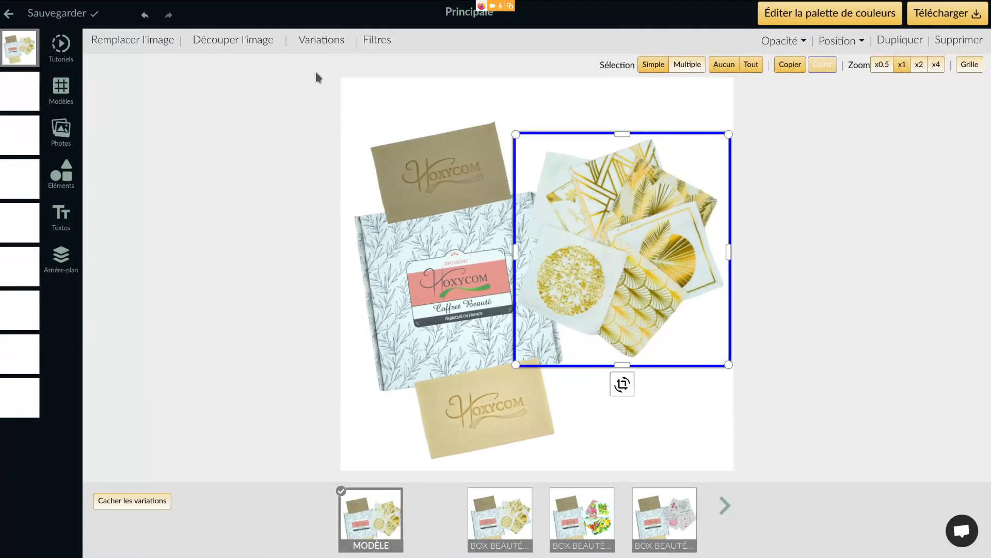
{"action": "left_click", "coordinate": [321, 40]}
{"action": "scroll", "coordinate": [497, 341], "scroll_direction": "down", "scroll_amount": 14}
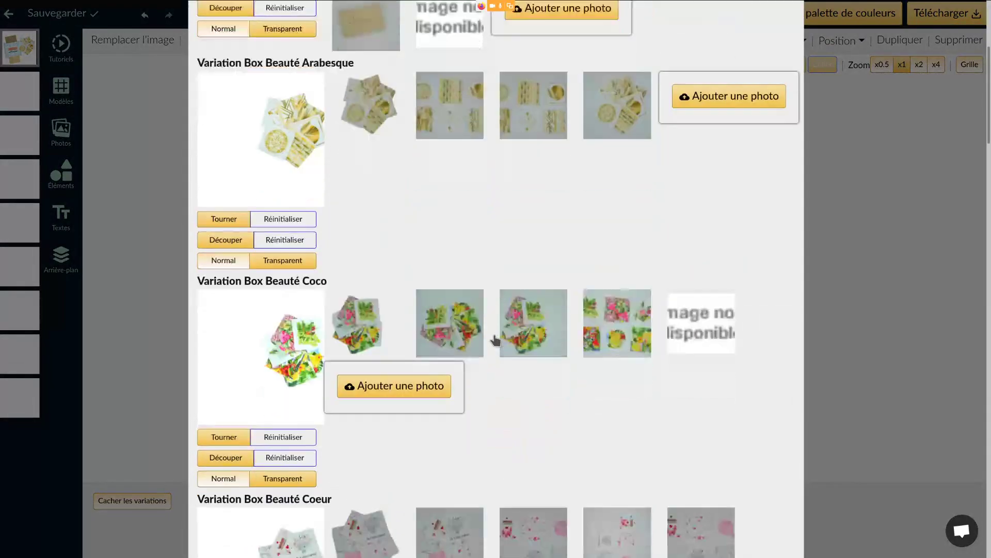
{"action": "scroll", "coordinate": [489, 329], "scroll_direction": "down", "scroll_amount": 10}
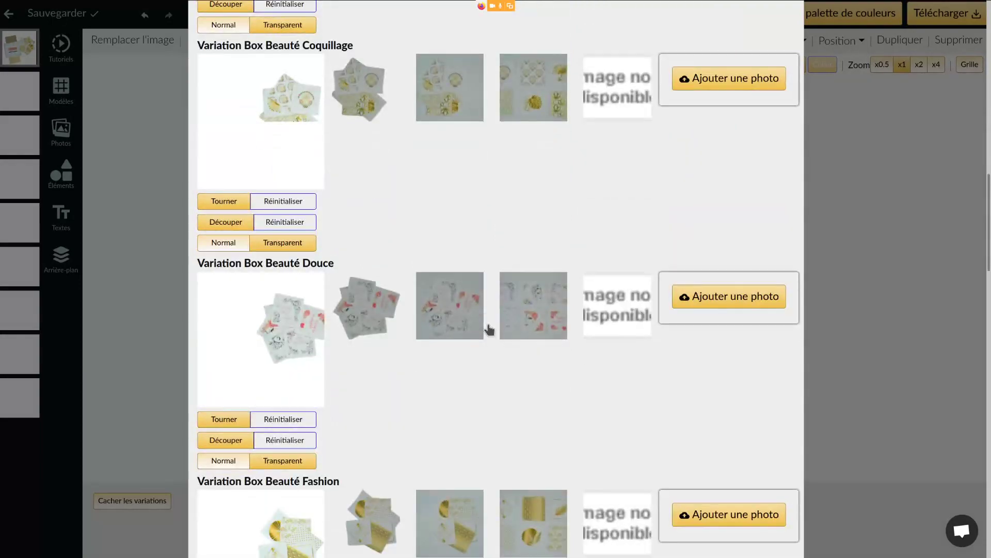
{"action": "scroll", "coordinate": [488, 327], "scroll_direction": "down", "scroll_amount": 6}
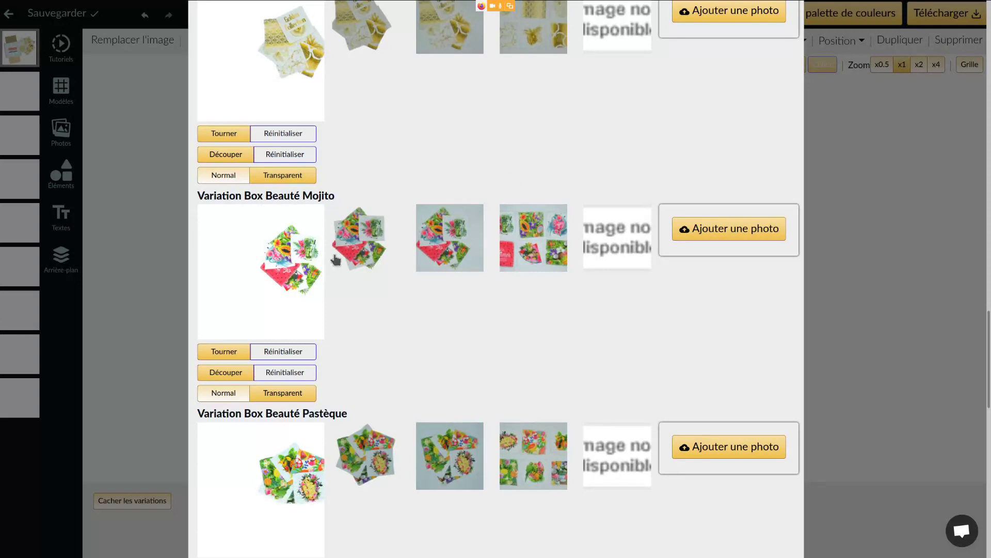
{"action": "scroll", "coordinate": [752, 121], "scroll_direction": "up", "scroll_amount": 2}
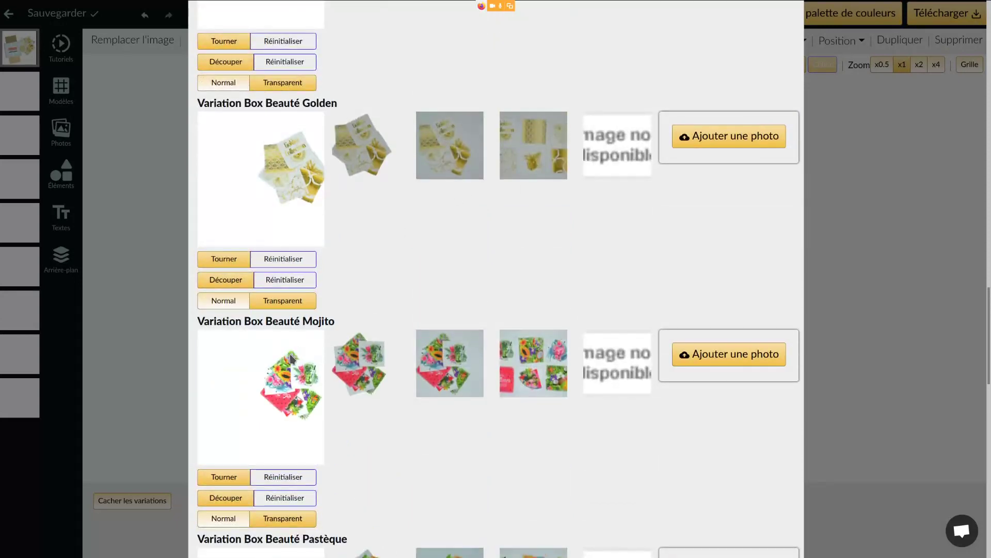
{"action": "scroll", "coordinate": [743, 67], "scroll_direction": "up", "scroll_amount": 4}
{"action": "scroll", "coordinate": [734, 75], "scroll_direction": "up", "scroll_amount": 2}
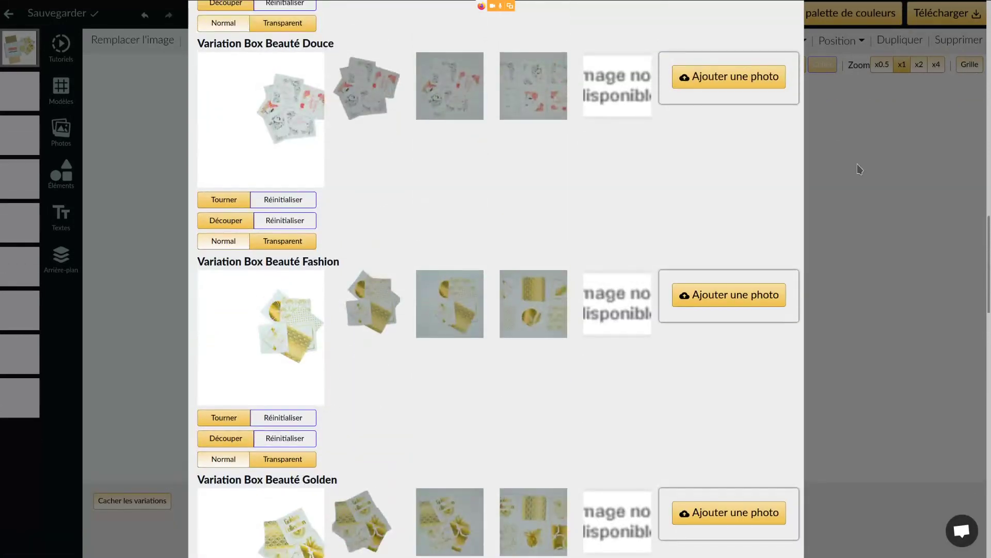
{"action": "left_click", "coordinate": [860, 169]}
Step: Display the Box Beauté Mojito version of the main image, save the design and download that image
{"action": "left_click", "coordinate": [723, 505]}
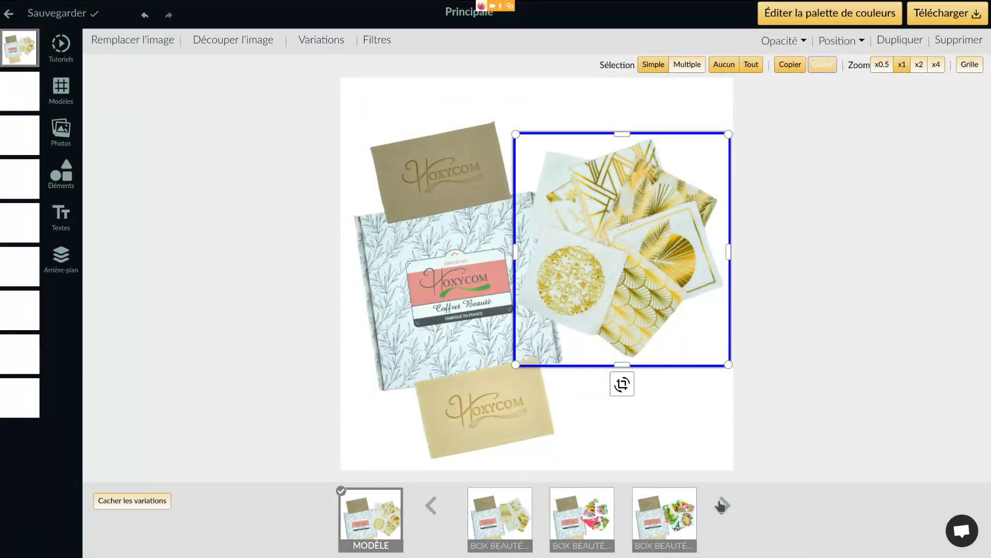
{"action": "left_click", "coordinate": [581, 542]}
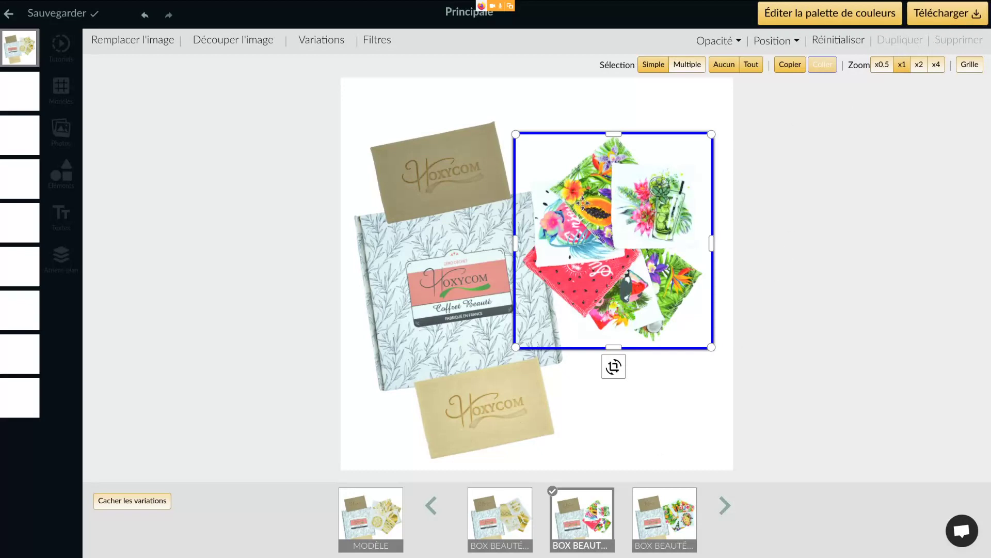
{"action": "left_click", "coordinate": [89, 94]}
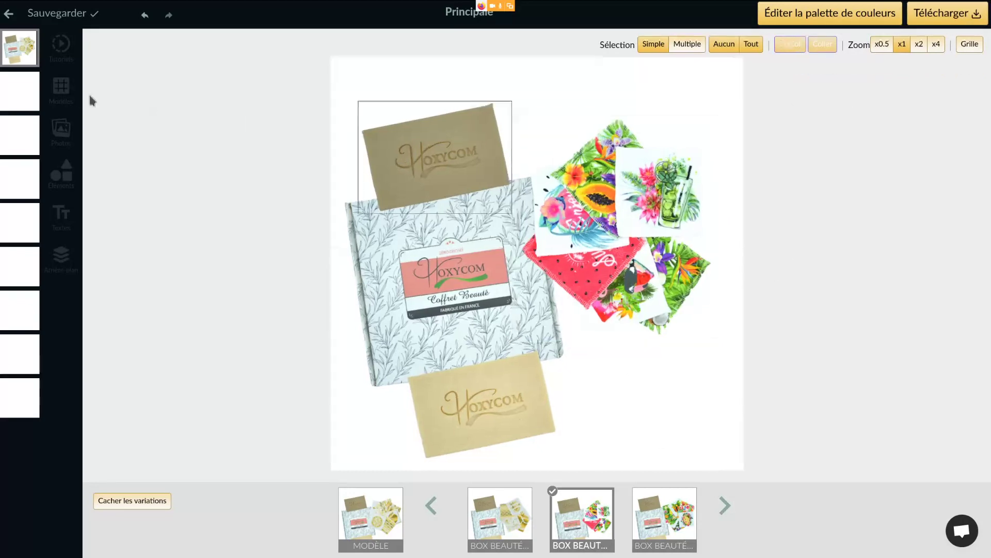
{"action": "left_click", "coordinate": [62, 14]}
{"action": "left_click", "coordinate": [947, 13]}
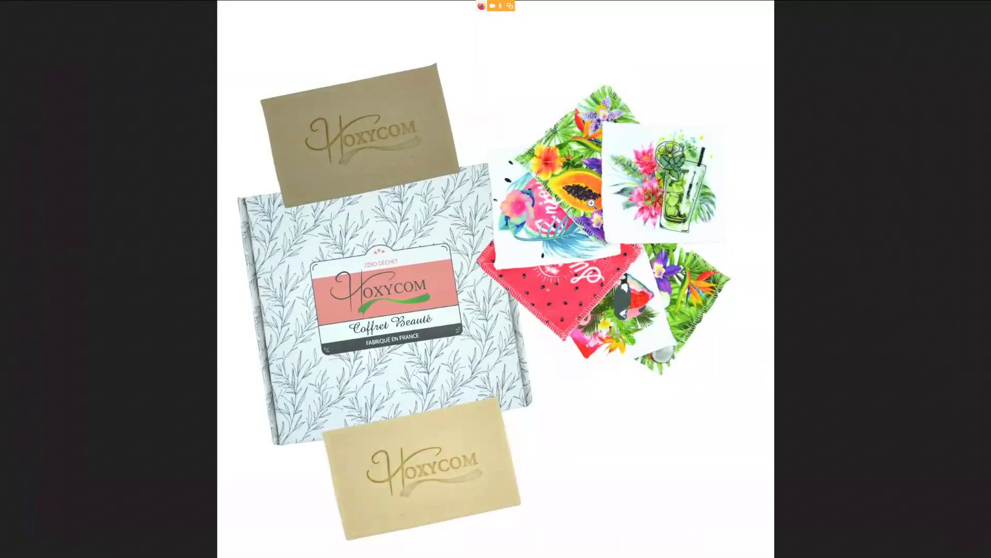
Step: Inspect the downloaded Mojito image at full size, close it and return to the product page
{"action": "left_click", "coordinate": [502, 247]}
{"action": "scroll", "coordinate": [349, 305], "scroll_direction": "up", "scroll_amount": 2}
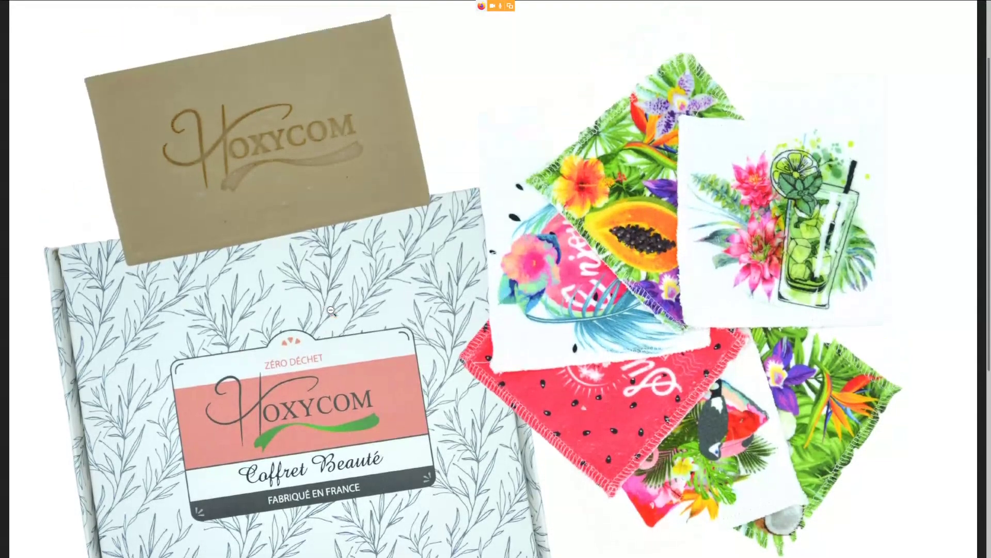
{"action": "scroll", "coordinate": [528, 282], "scroll_direction": "down", "scroll_amount": 1}
{"action": "scroll", "coordinate": [527, 282], "scroll_direction": "down", "scroll_amount": 5}
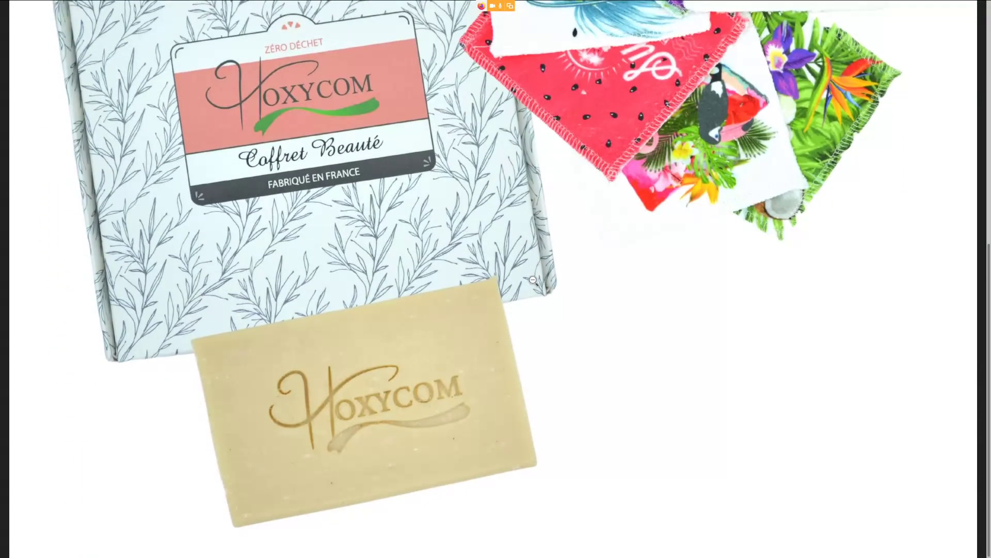
{"action": "left_click", "coordinate": [533, 280]}
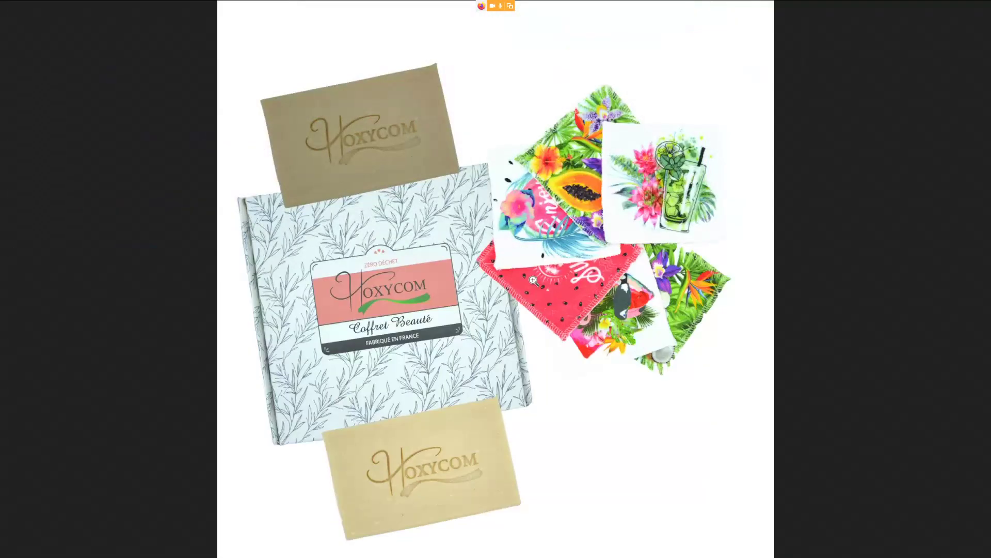
{"action": "mouse_move", "coordinate": [316, 8]}
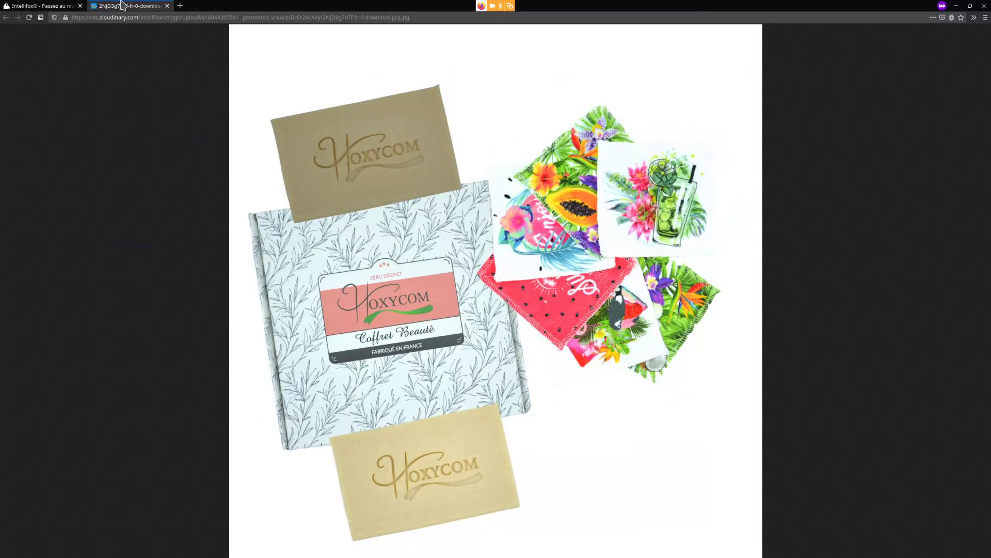
{"action": "key", "text": "ctrl+w"}
{"action": "left_click", "coordinate": [8, 38]}
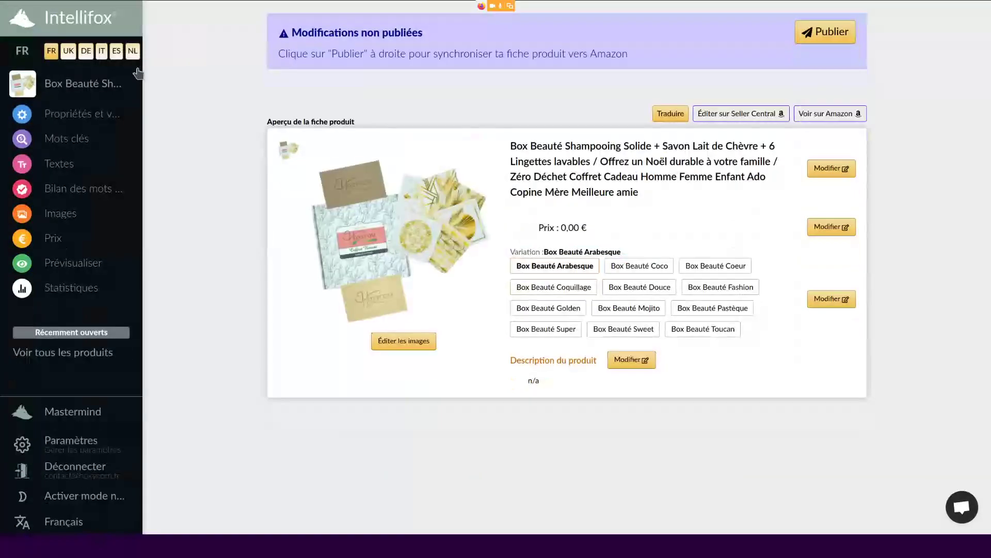
Step: Open the price settings and set the manufacturer's suggested price common to all variations to 34,90 €
{"action": "left_click", "coordinate": [829, 227]}
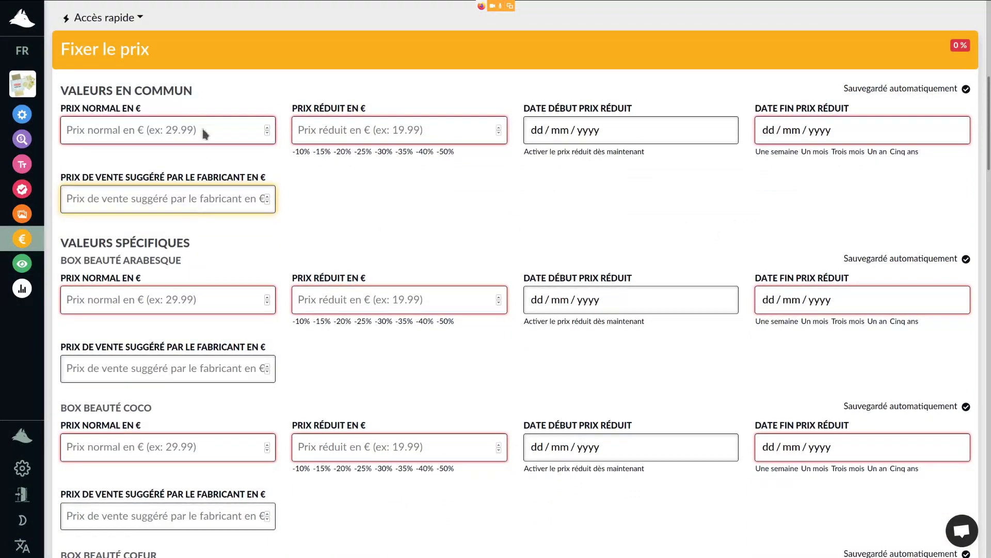
{"action": "left_click", "coordinate": [204, 200]}
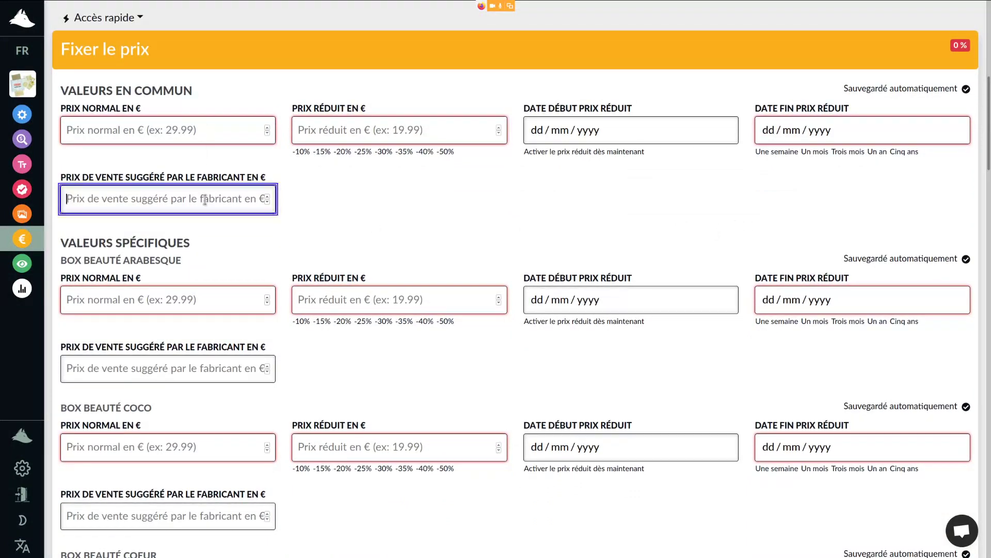
{"action": "type", "text": "34,"}
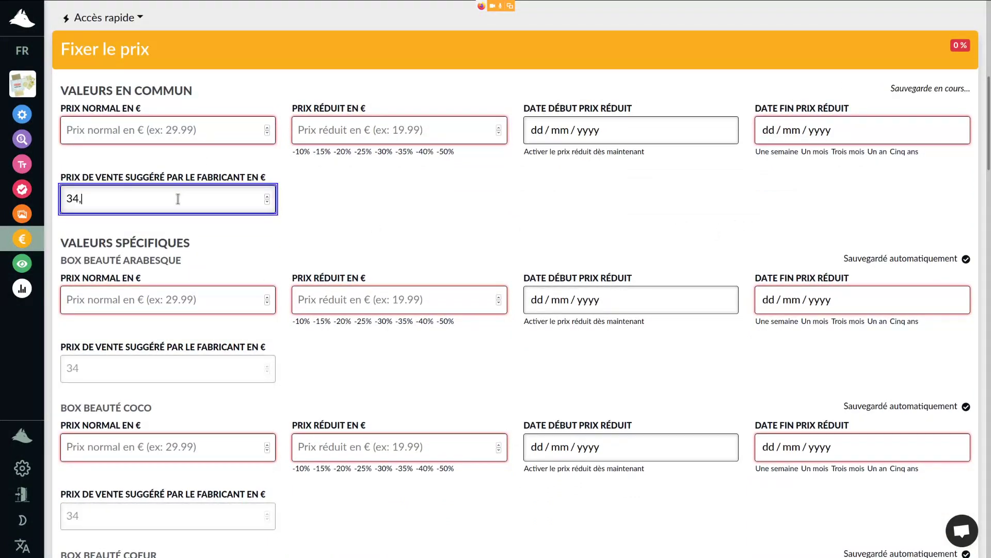
{"action": "type", "text": "90"}
{"action": "key", "text": "shift+Tab"}
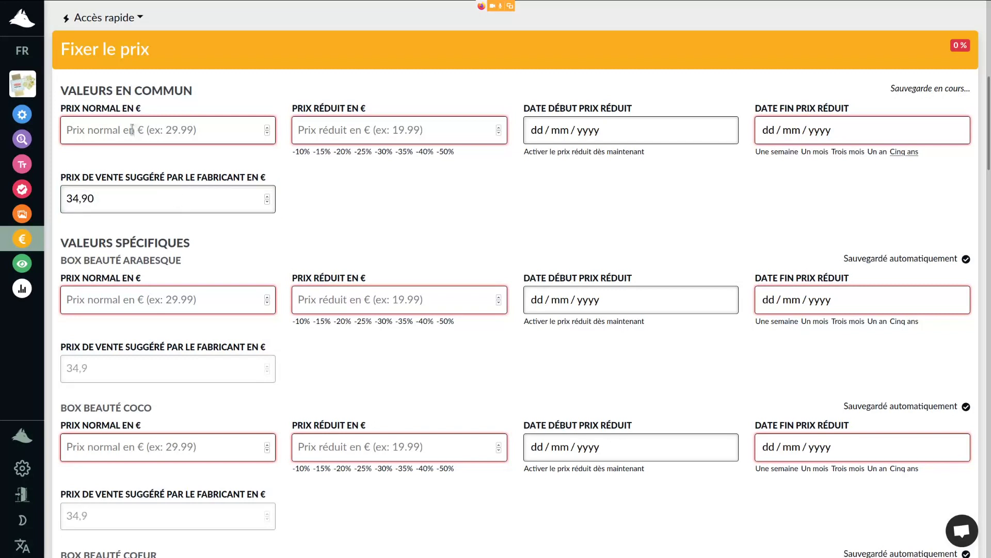
Step: Set the normal price common to all variations to 29,90 €
{"action": "left_click", "coordinate": [187, 135]}
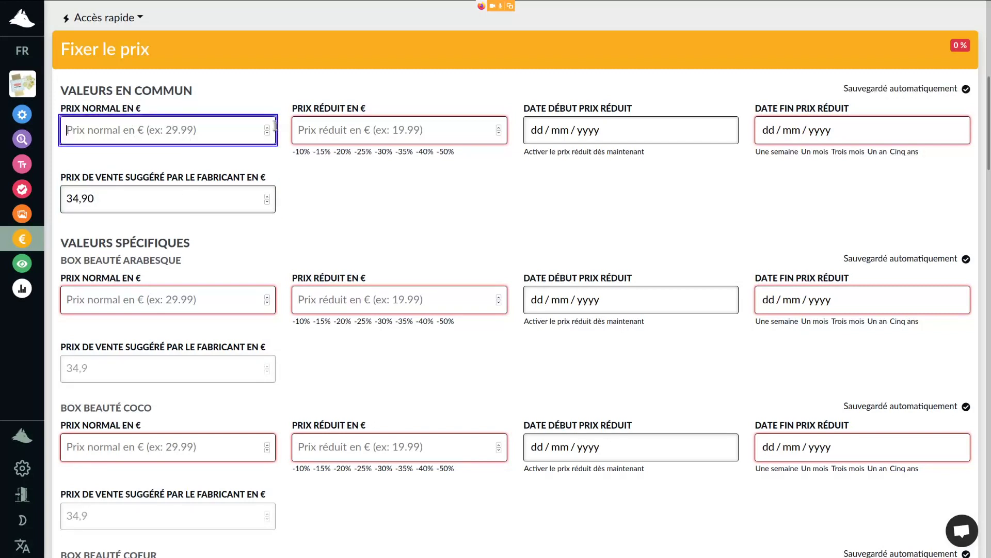
{"action": "type", "text": "29,"}
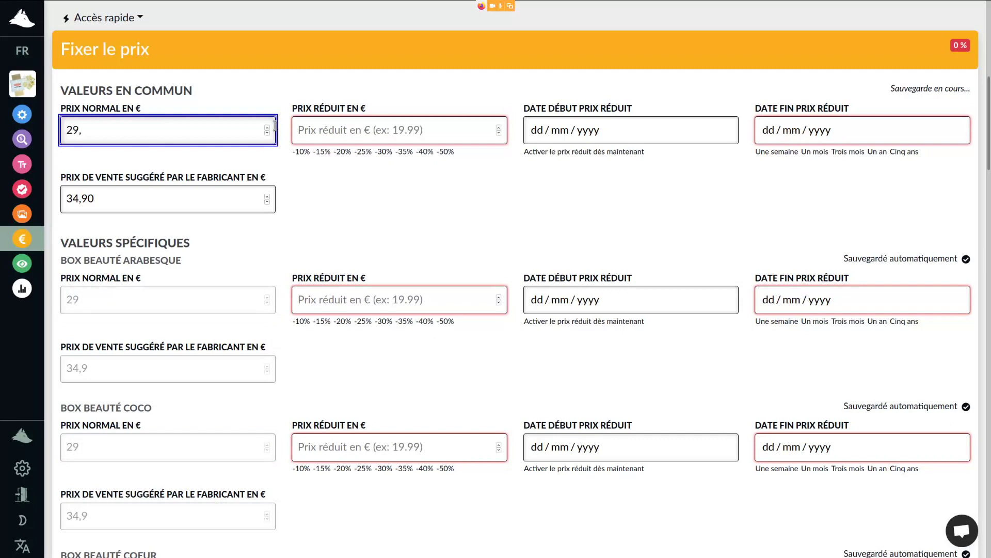
{"action": "type", "text": "90"}
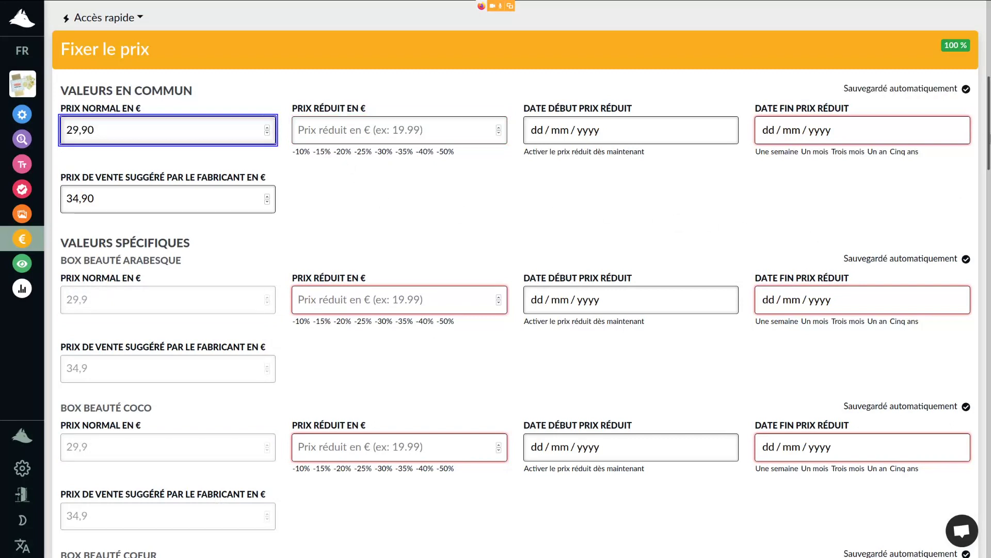
Step: Check the image and price in the product preview for the Box Beauté Coco, Coeur and Coquillage variations
{"action": "left_click_drag", "start_coordinate": [990, 141], "coordinate": [989, 83]}
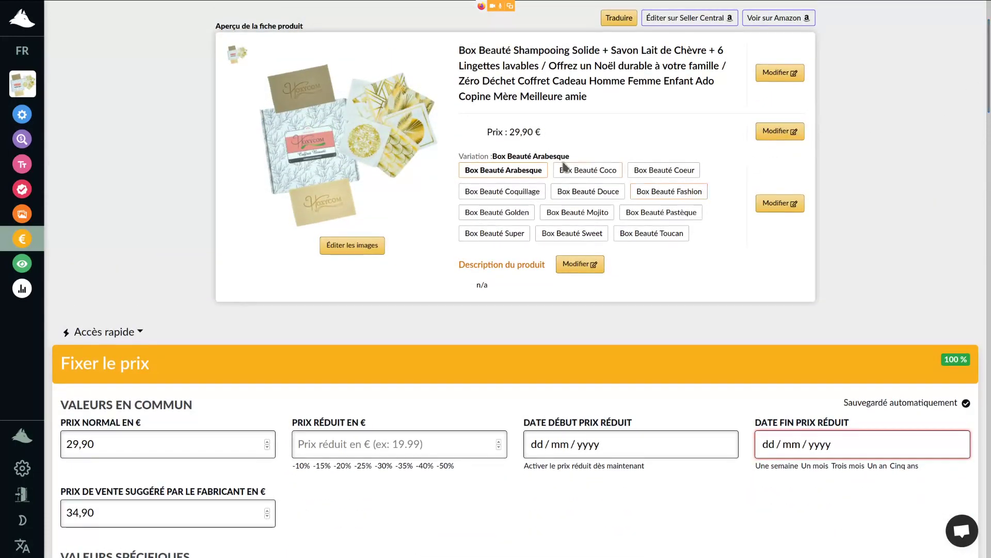
{"action": "left_click", "coordinate": [585, 175]}
{"action": "left_click", "coordinate": [646, 172]}
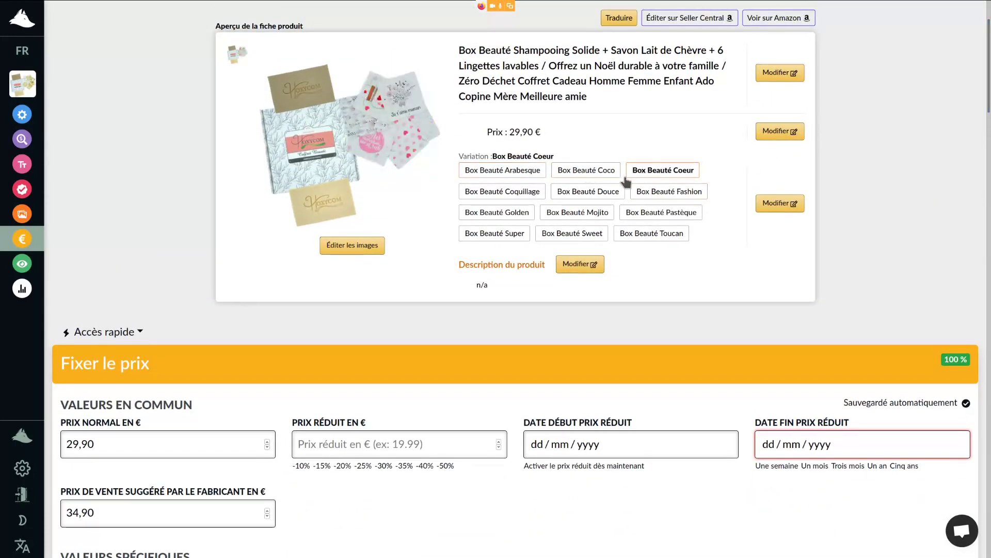
{"action": "left_click", "coordinate": [514, 194]}
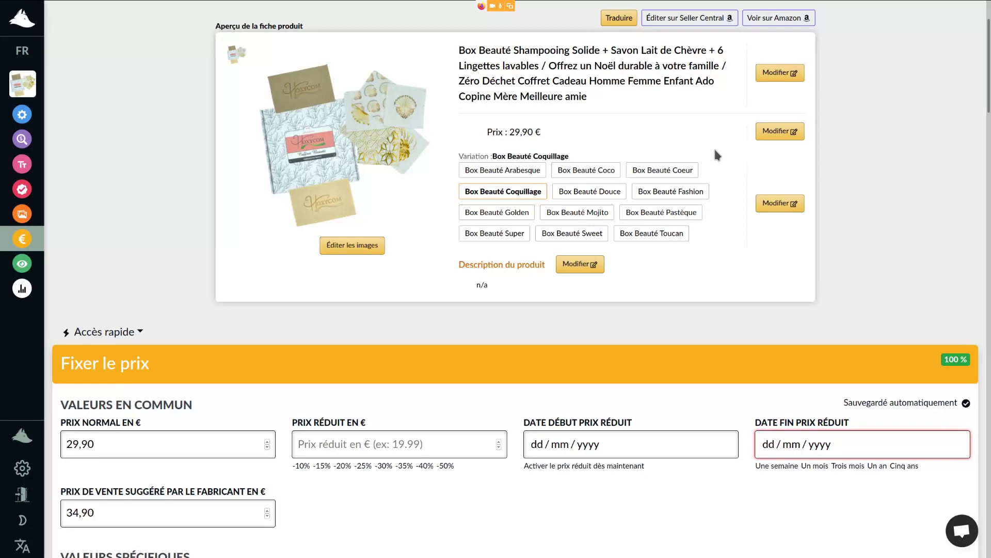
{"action": "scroll", "coordinate": [715, 155], "scroll_direction": "up", "scroll_amount": 1}
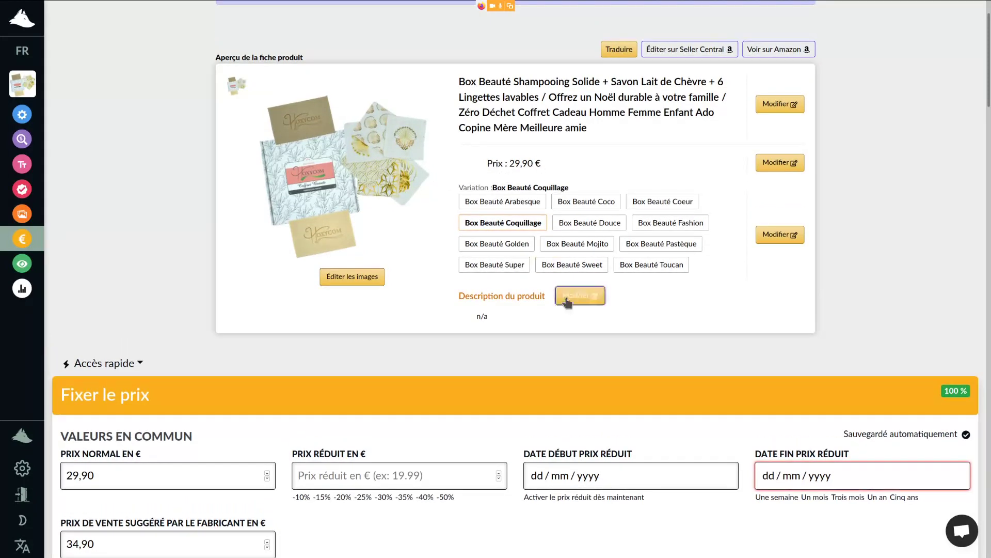
Step: Open the publication options and select only Titre, Image 1, all price elements and Prix conseillé par le fabricant instead of publishing everything
{"action": "scroll", "coordinate": [562, 272], "scroll_direction": "down", "scroll_amount": 2}
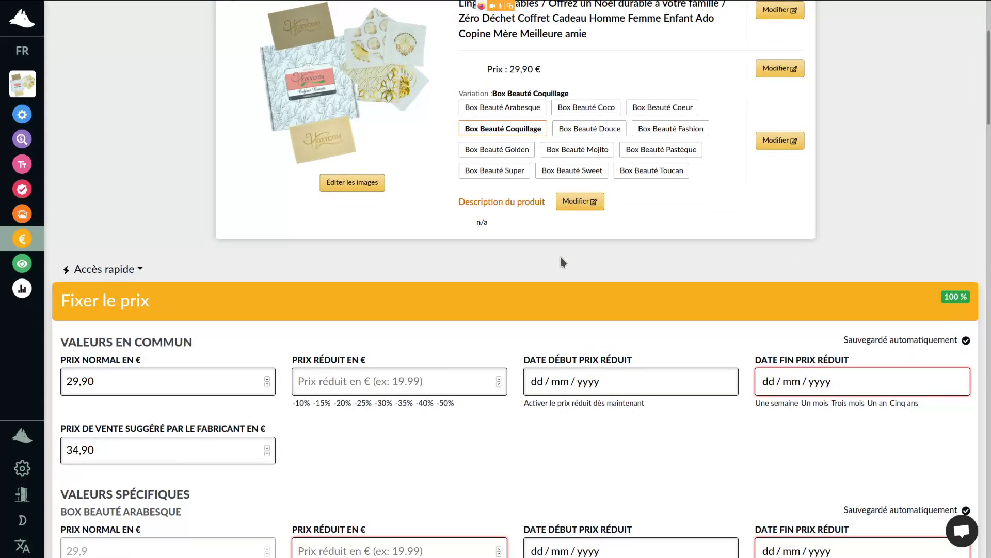
{"action": "scroll", "coordinate": [645, 289], "scroll_direction": "up", "scroll_amount": 2}
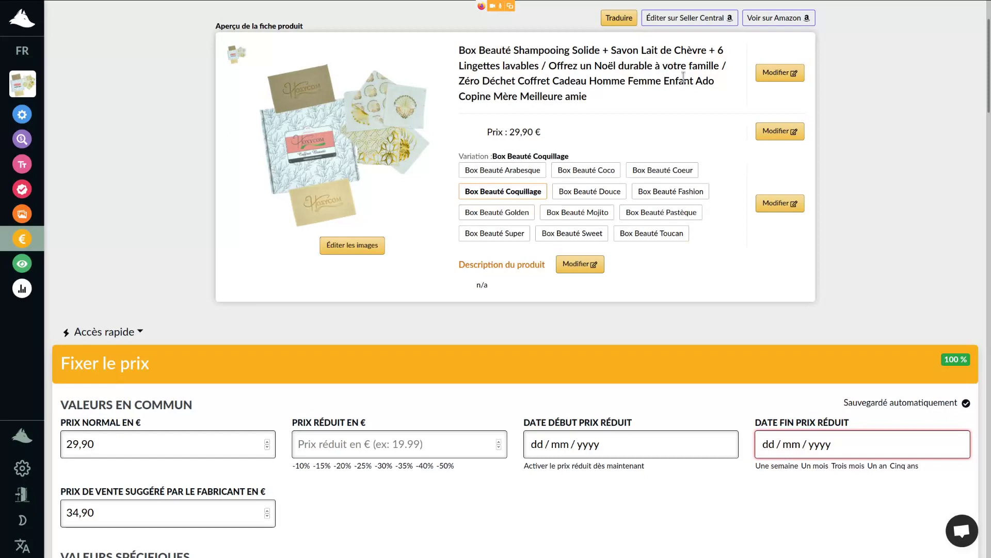
{"action": "scroll", "coordinate": [743, 69], "scroll_direction": "up", "scroll_amount": 2}
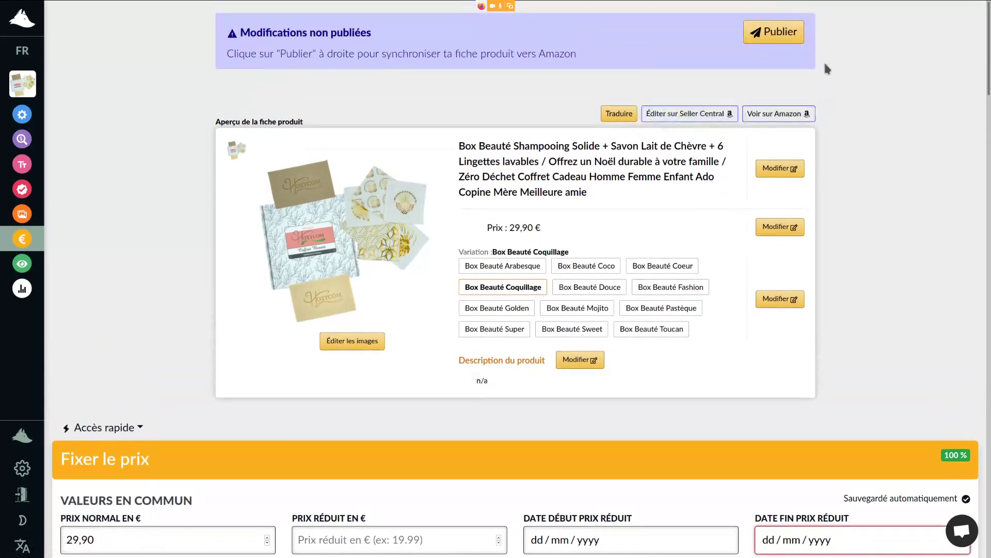
{"action": "left_click", "coordinate": [782, 36]}
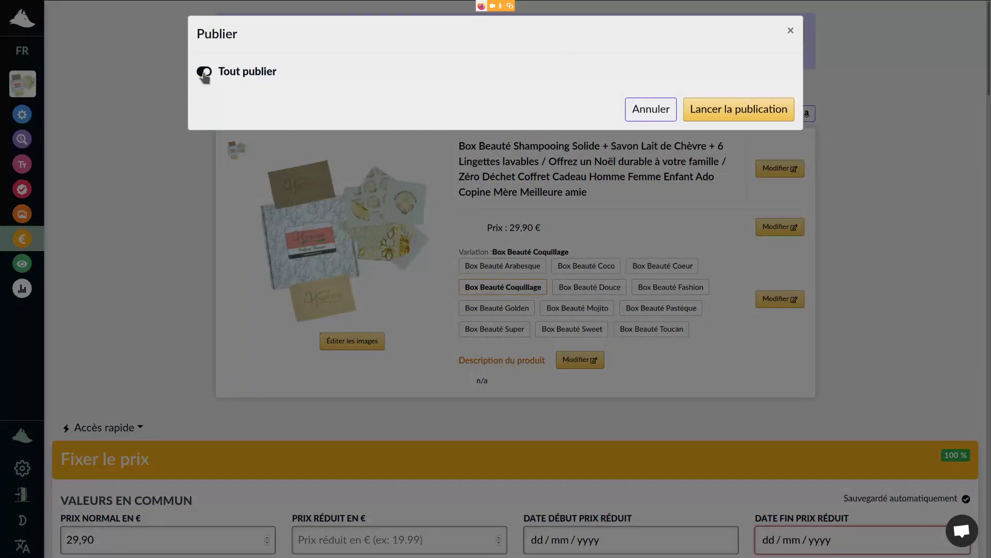
{"action": "left_click", "coordinate": [205, 73]}
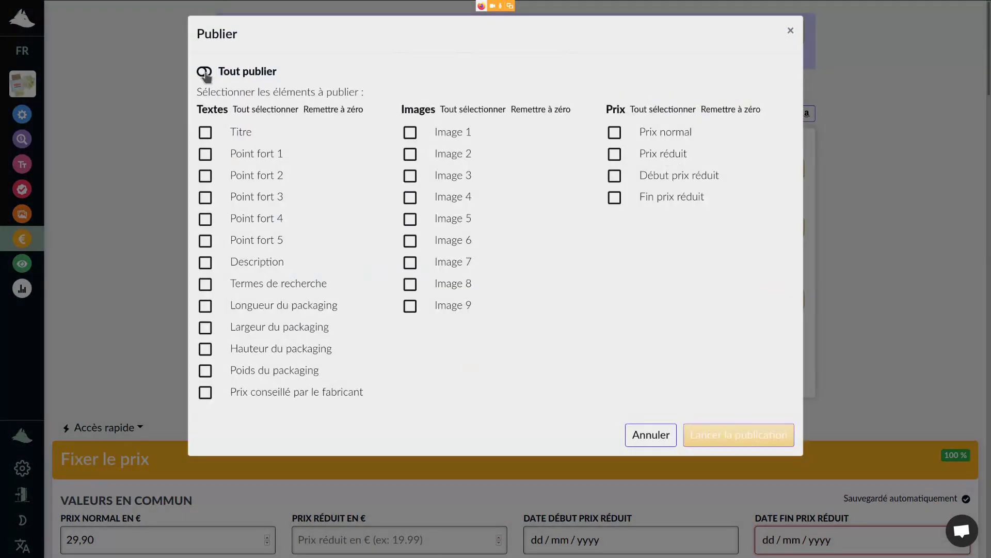
{"action": "left_click", "coordinate": [205, 134]}
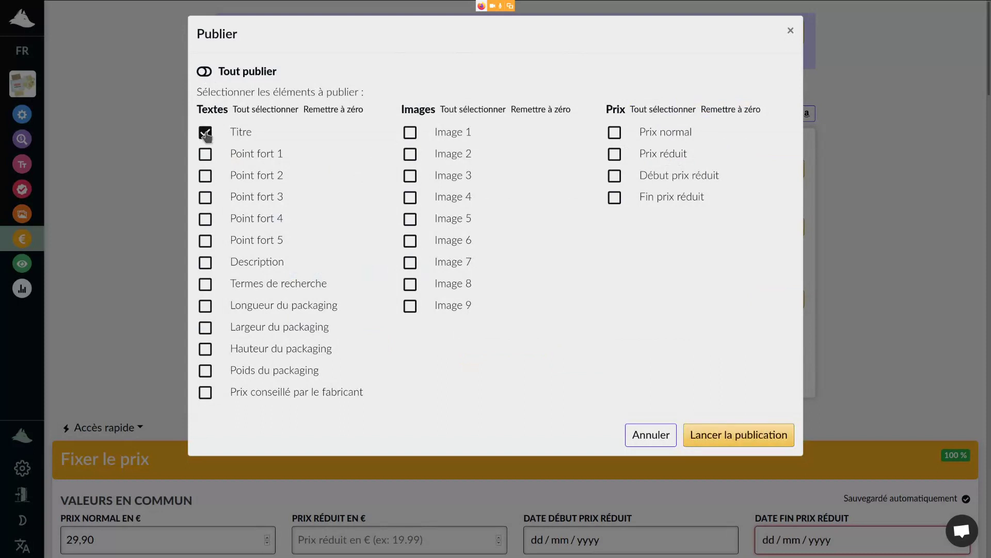
{"action": "left_click", "coordinate": [410, 133]}
{"action": "left_click", "coordinate": [661, 110]}
{"action": "left_click", "coordinate": [743, 442]}
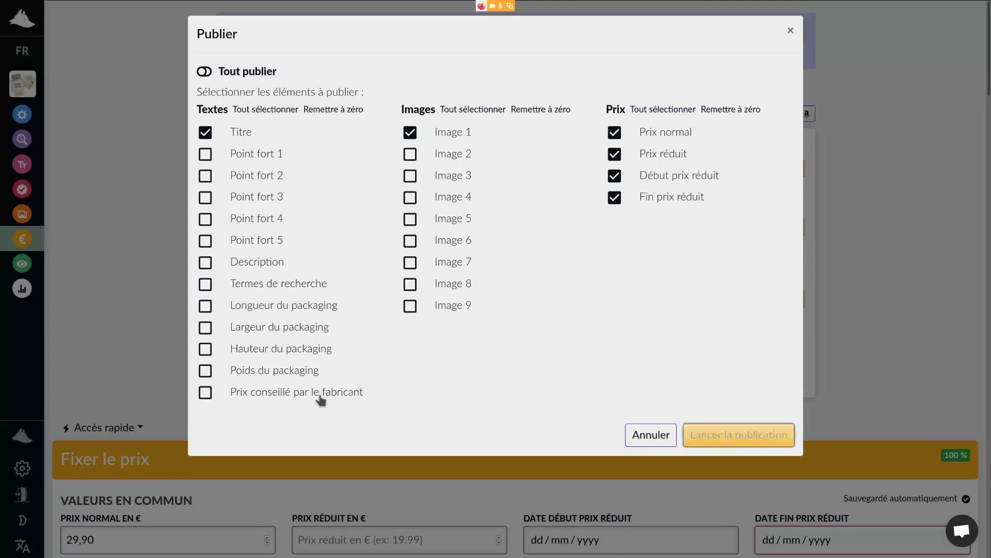
{"action": "left_click", "coordinate": [319, 395]}
Step: Launch the publication to Amazon FR, review the results for all variations and close the report
{"action": "left_click", "coordinate": [749, 438]}
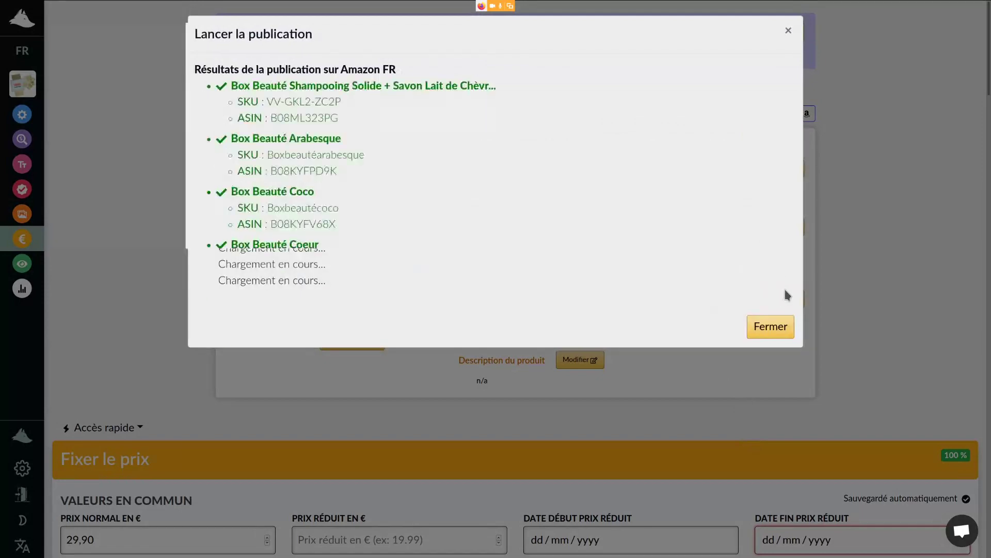
{"action": "scroll", "coordinate": [723, 293], "scroll_direction": "down", "scroll_amount": 3}
{"action": "scroll", "coordinate": [722, 293], "scroll_direction": "down", "scroll_amount": 2}
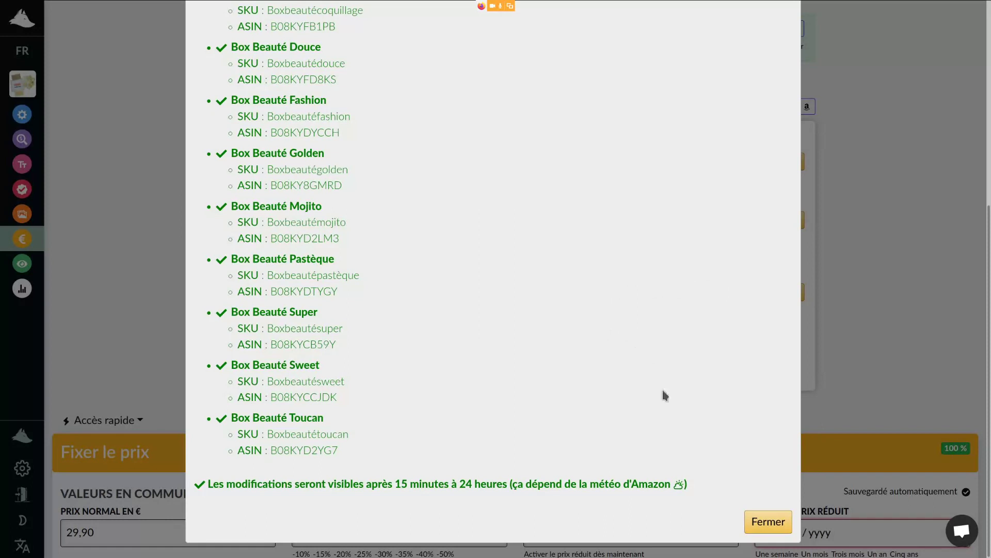
{"action": "left_click", "coordinate": [766, 526]}
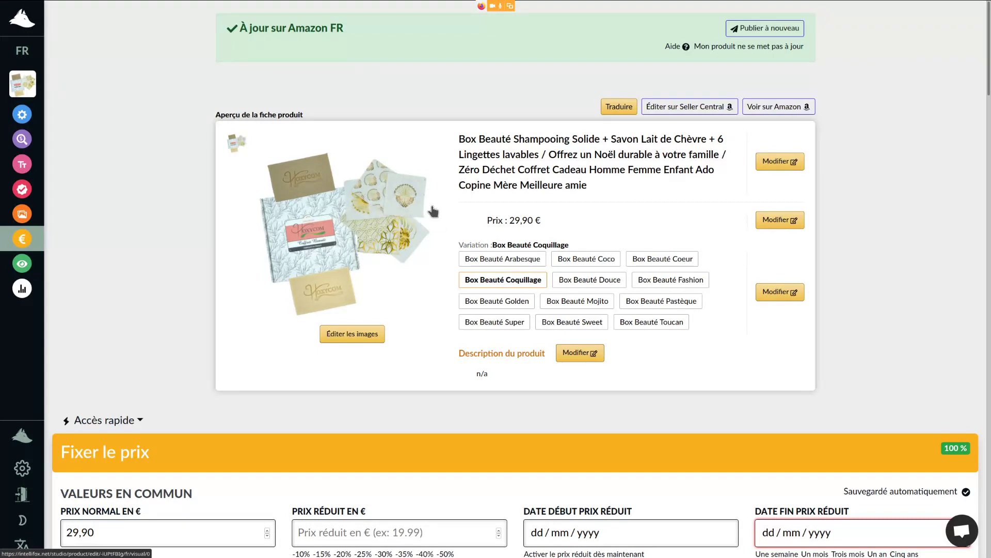
Step: View the Box Beauté Coquillage page on Amazon, reload it and return to the Intellifox product page
{"action": "left_click", "coordinate": [777, 108]}
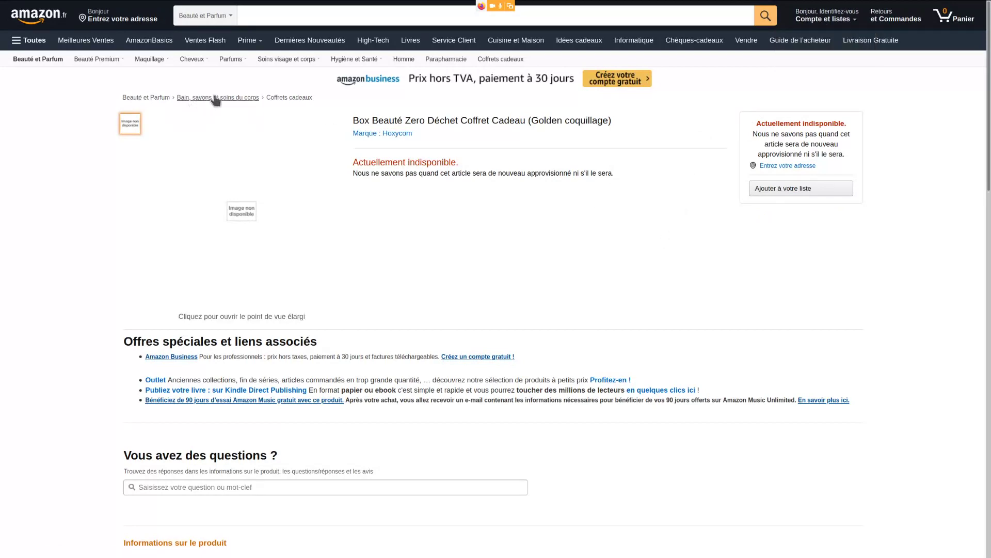
{"action": "scroll", "coordinate": [610, 246], "scroll_direction": "down", "scroll_amount": 10}
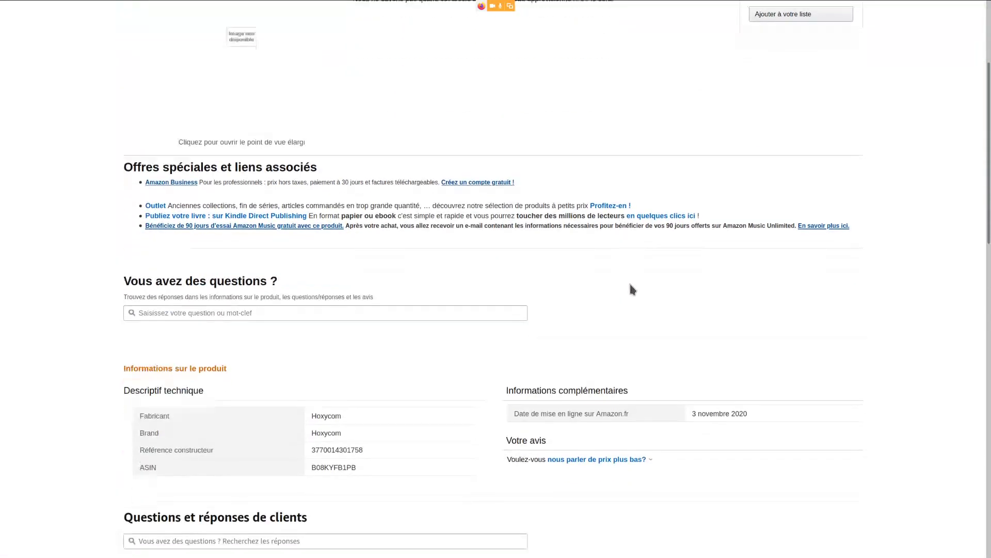
{"action": "key", "text": "F5"}
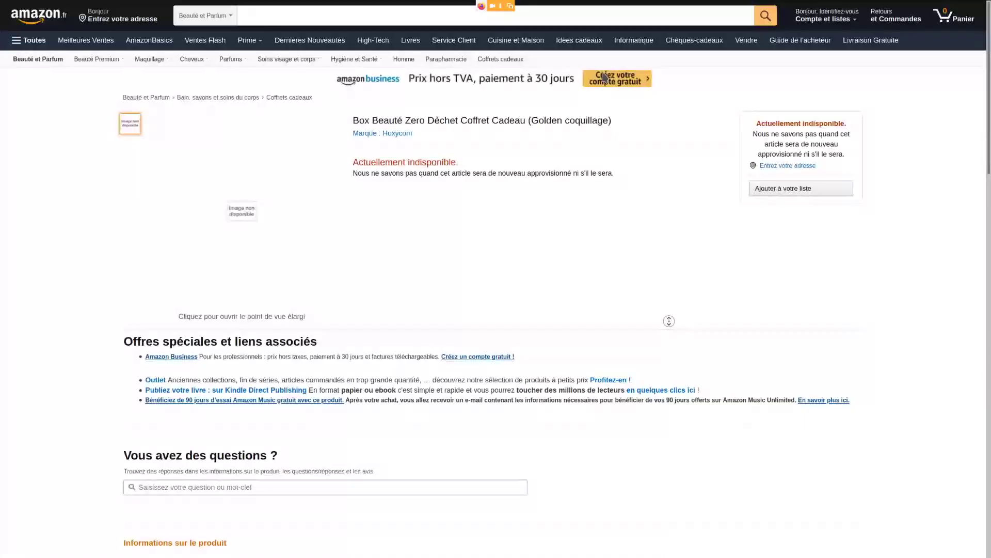
{"action": "left_click", "coordinate": [72, 6]}
{"action": "scroll", "coordinate": [615, 360], "scroll_direction": "down", "scroll_amount": 2}
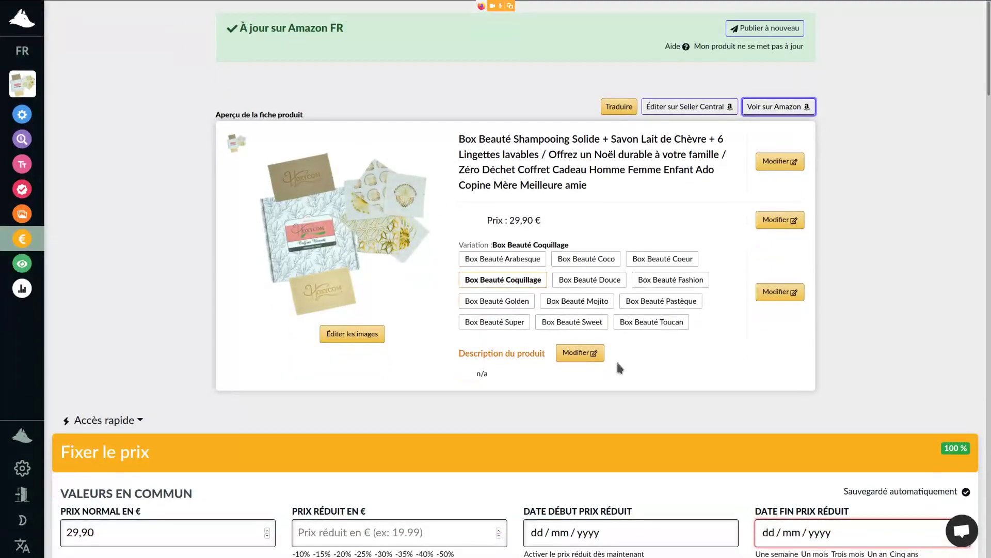
Step: Open the search results preview and examine the bullet points on the Akoya Christmas gift box's Amazon page
{"action": "mouse_move", "coordinate": [20, 289]}
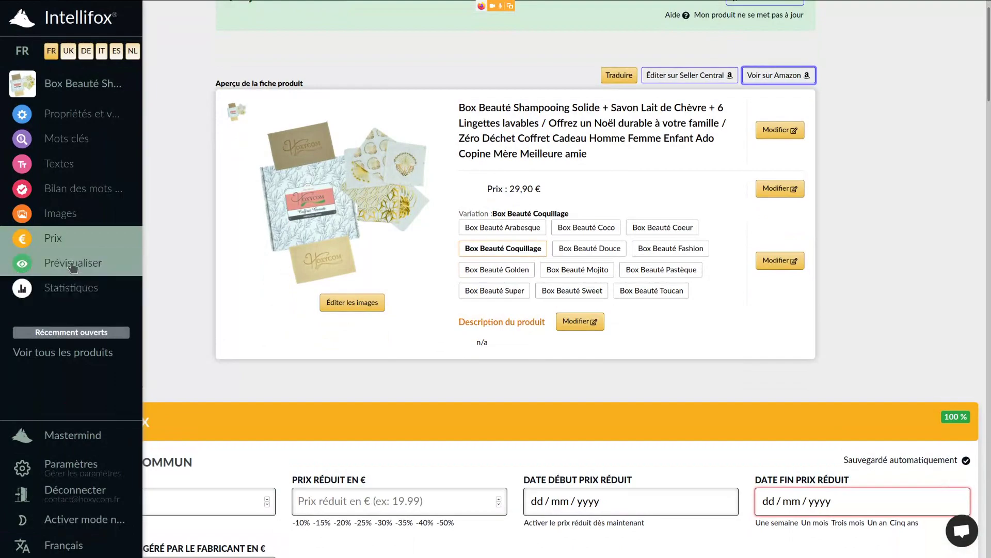
{"action": "left_click", "coordinate": [67, 263]}
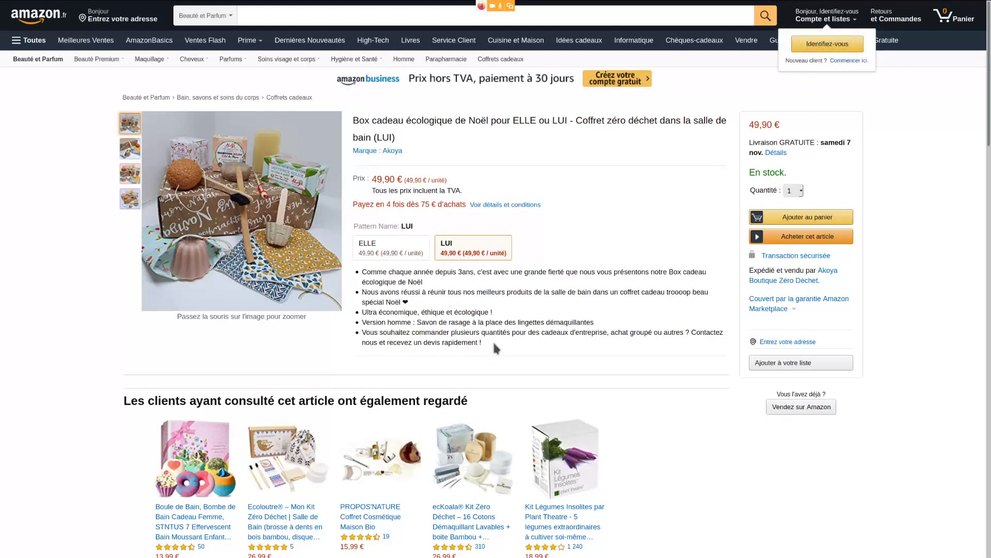
{"action": "left_click_drag", "start_coordinate": [494, 348], "coordinate": [362, 270]}
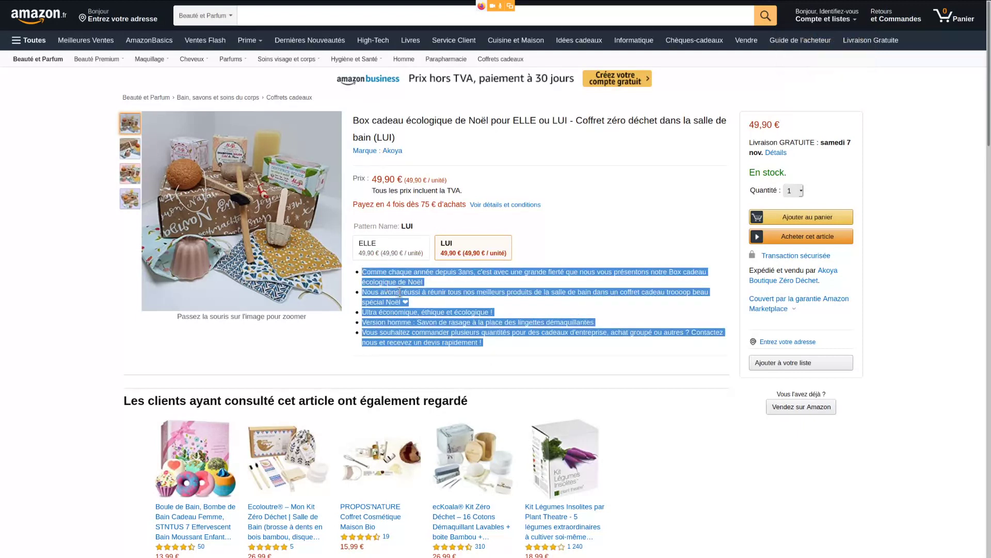
{"action": "left_click", "coordinate": [399, 292]}
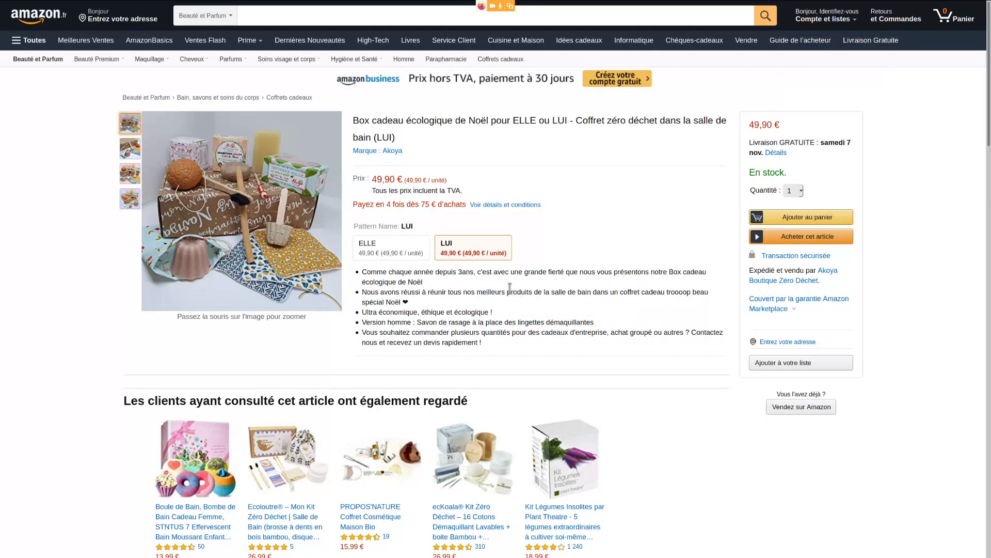
{"action": "left_click_drag", "start_coordinate": [516, 355], "coordinate": [357, 274]}
{"action": "left_click", "coordinate": [419, 287]}
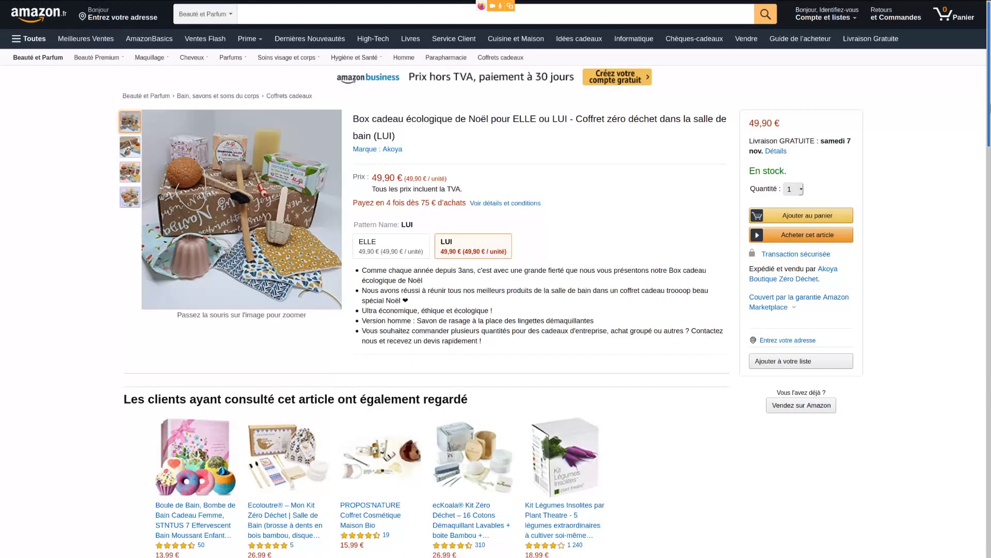
Step: Examine the product description on the Akoya gift box's Amazon page, then return to the Intellifox product preview
{"action": "left_click_drag", "start_coordinate": [988, 108], "coordinate": [897, 292]}
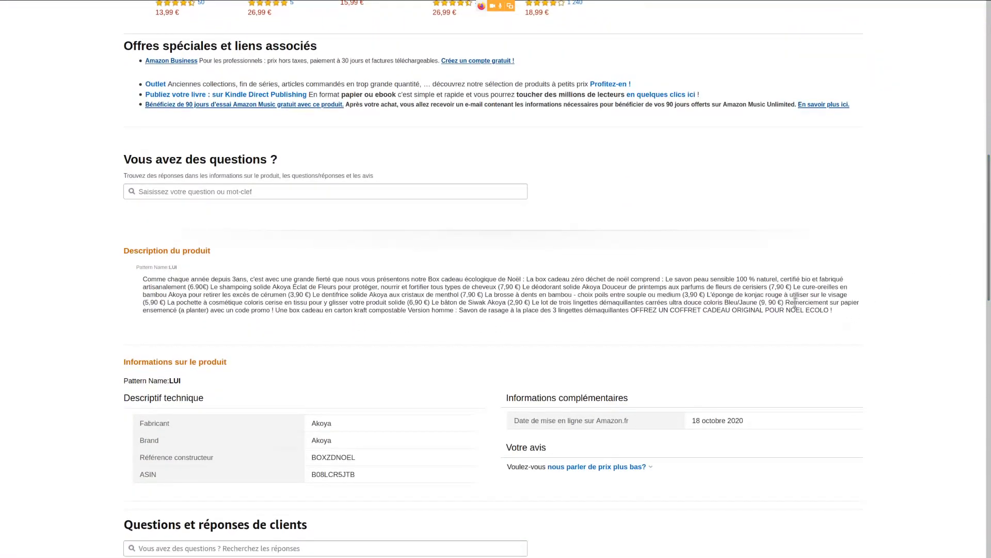
{"action": "left_click_drag", "start_coordinate": [834, 310], "coordinate": [340, 278]}
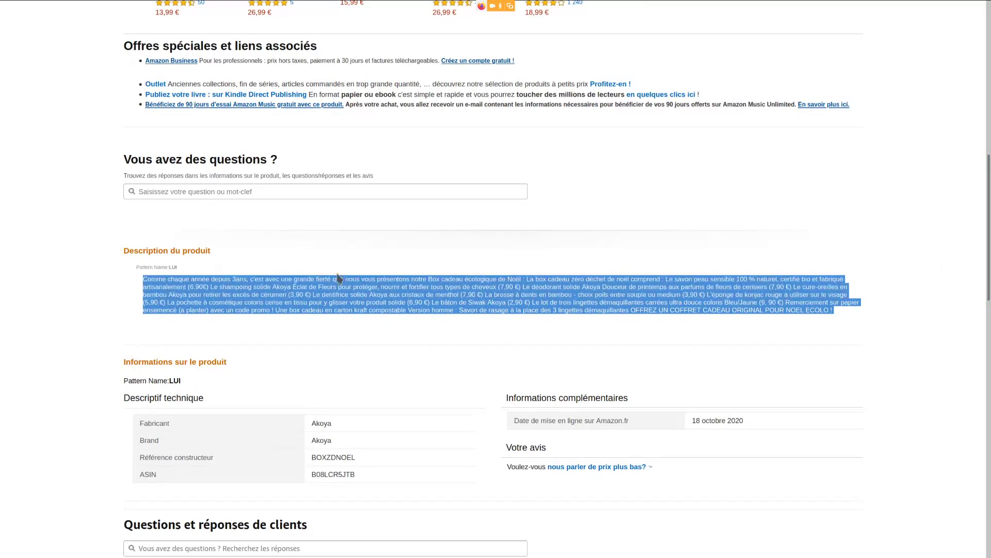
{"action": "left_click", "coordinate": [442, 265]}
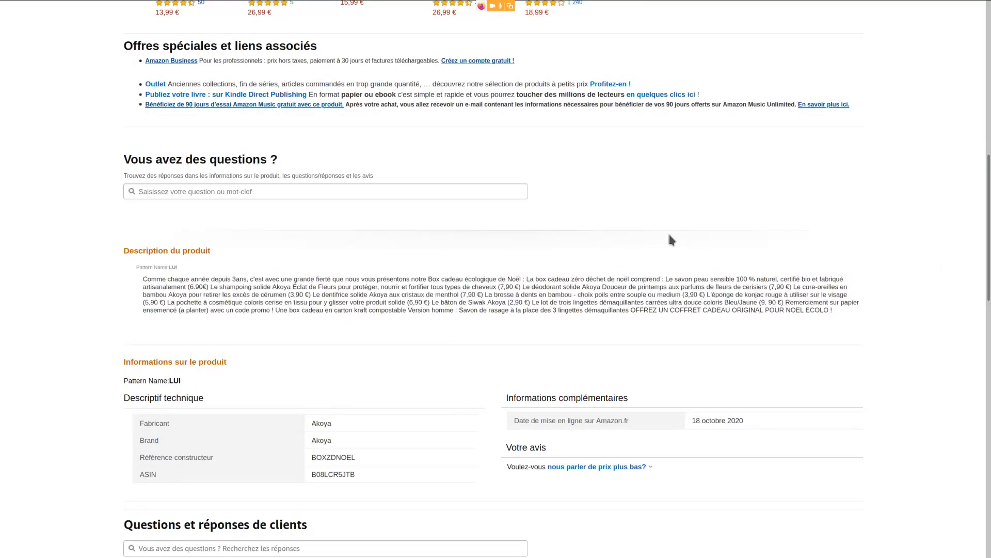
{"action": "key", "text": "Home"}
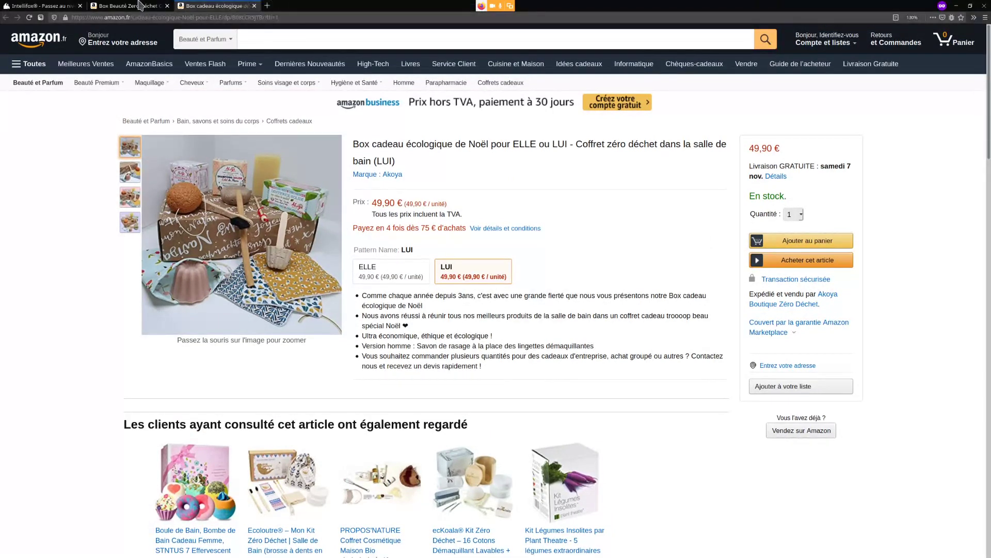
{"action": "left_click", "coordinate": [104, 5]}
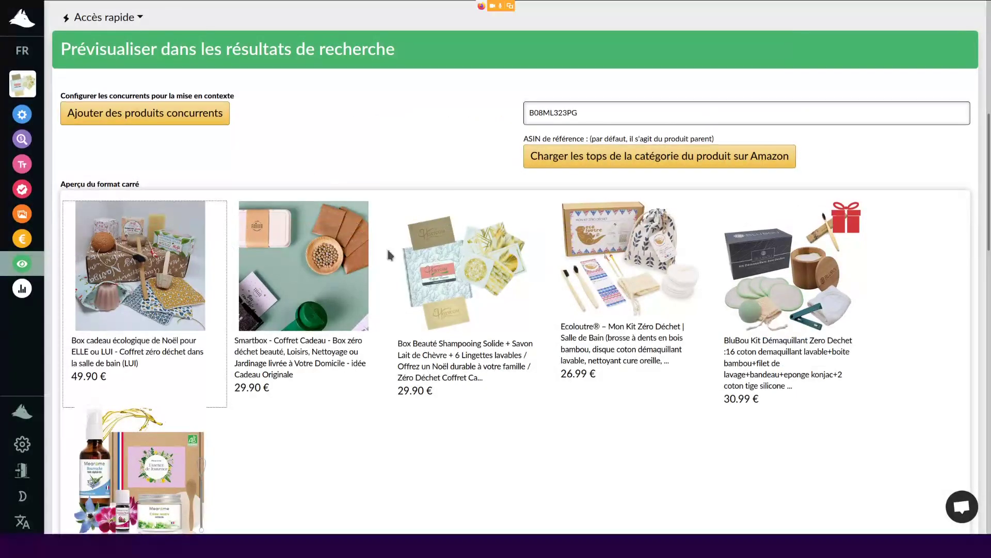
{"action": "scroll", "coordinate": [416, 271], "scroll_direction": "up", "scroll_amount": 3}
{"action": "scroll", "coordinate": [416, 271], "scroll_direction": "up", "scroll_amount": 5}
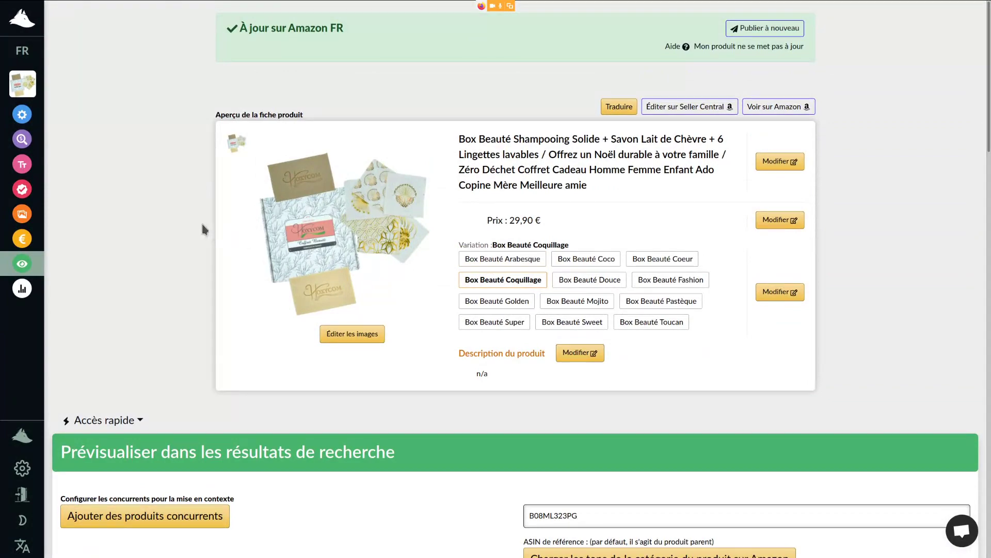
Step: Open the product's text settings and enter "écologie" as the first bullet point common to all variations
{"action": "mouse_move", "coordinate": [31, 168]}
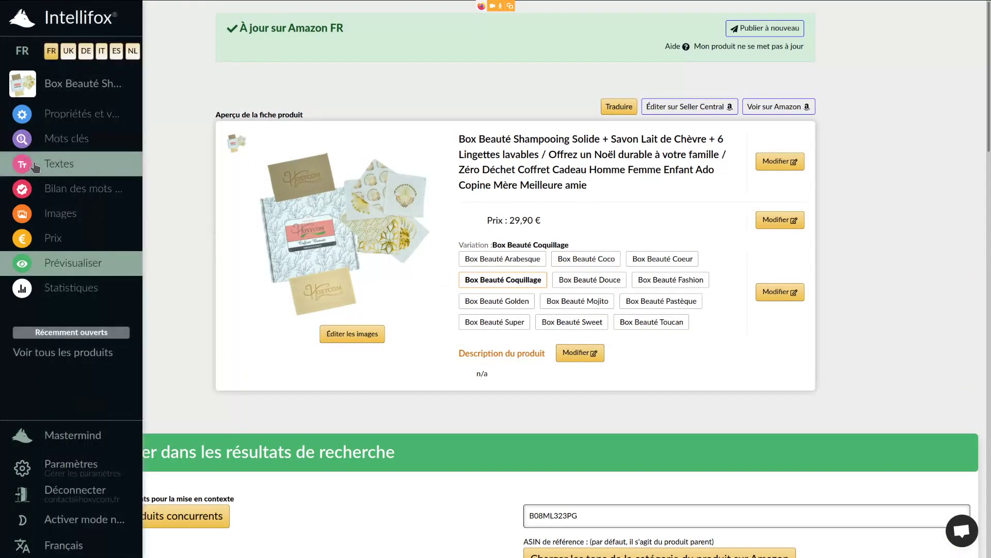
{"action": "left_click", "coordinate": [34, 165]}
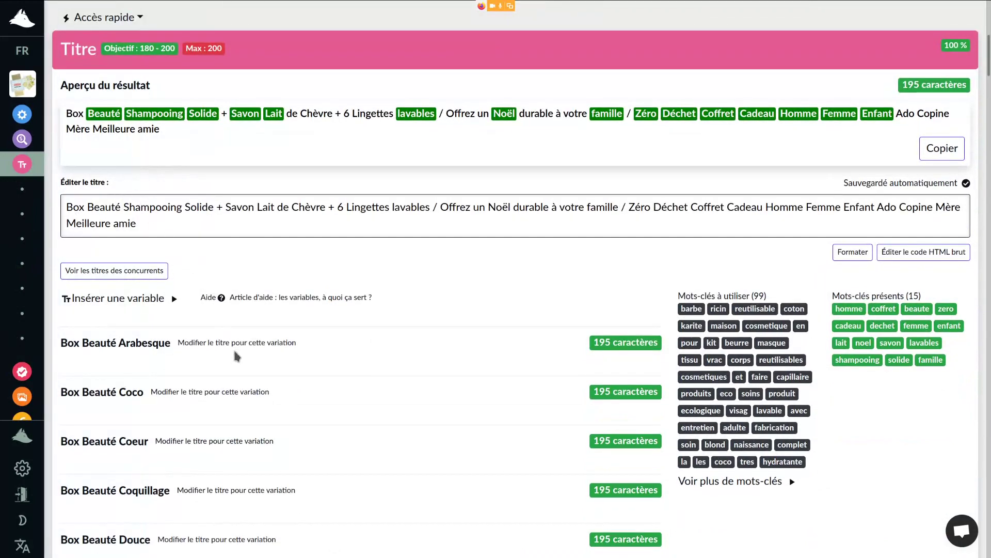
{"action": "scroll", "coordinate": [236, 356], "scroll_direction": "down", "scroll_amount": 15}
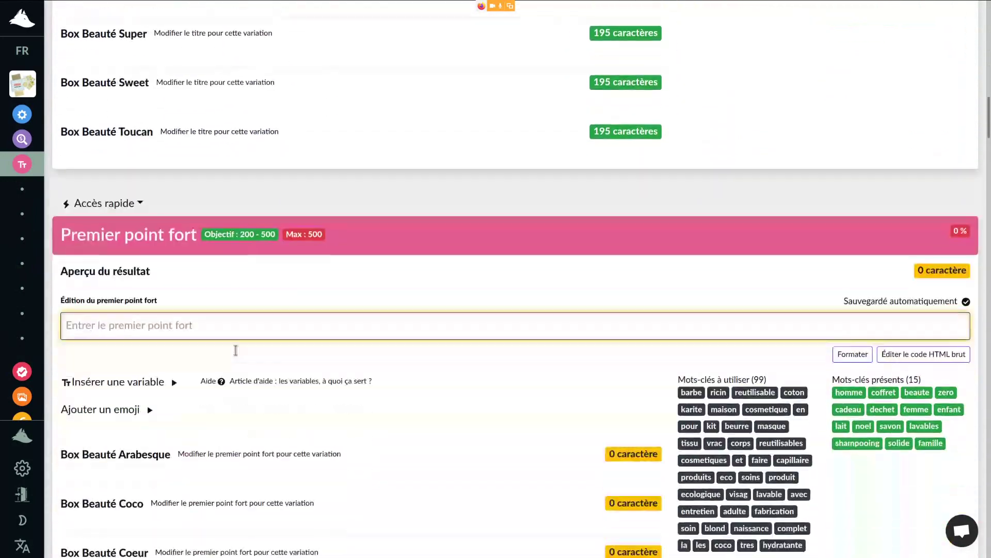
{"action": "scroll", "coordinate": [235, 350], "scroll_direction": "down", "scroll_amount": 3}
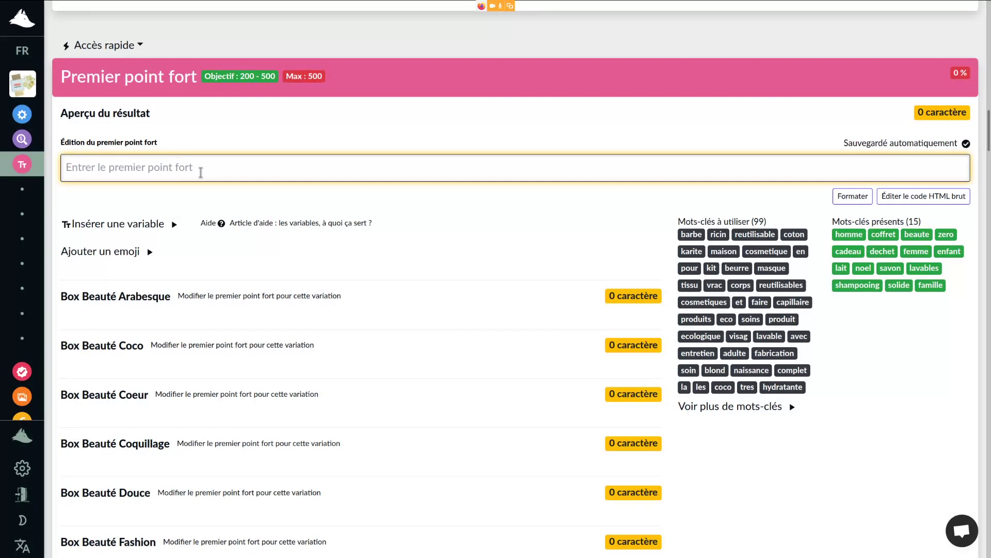
{"action": "left_click", "coordinate": [201, 172]}
{"action": "type", "text": "éc"}
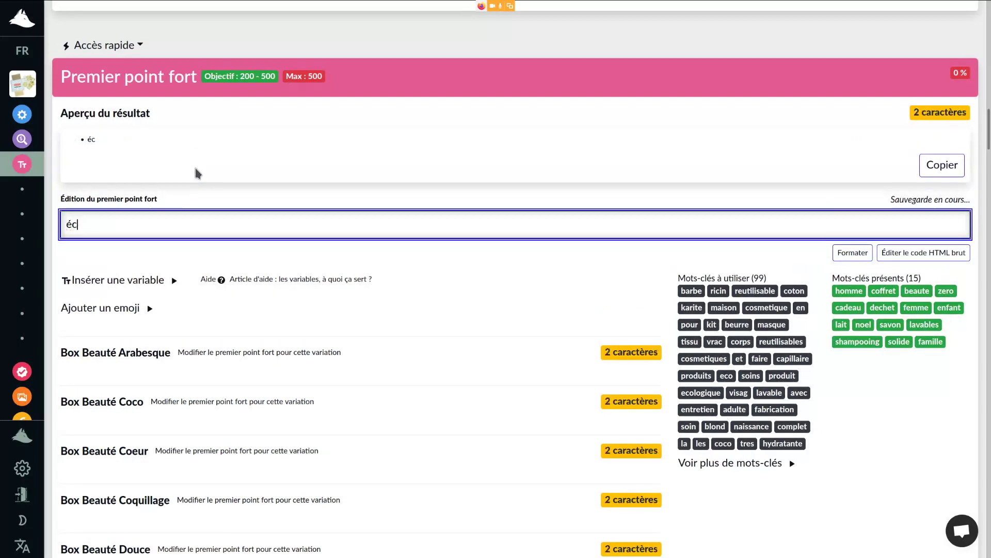
{"action": "type", "text": "ologie"}
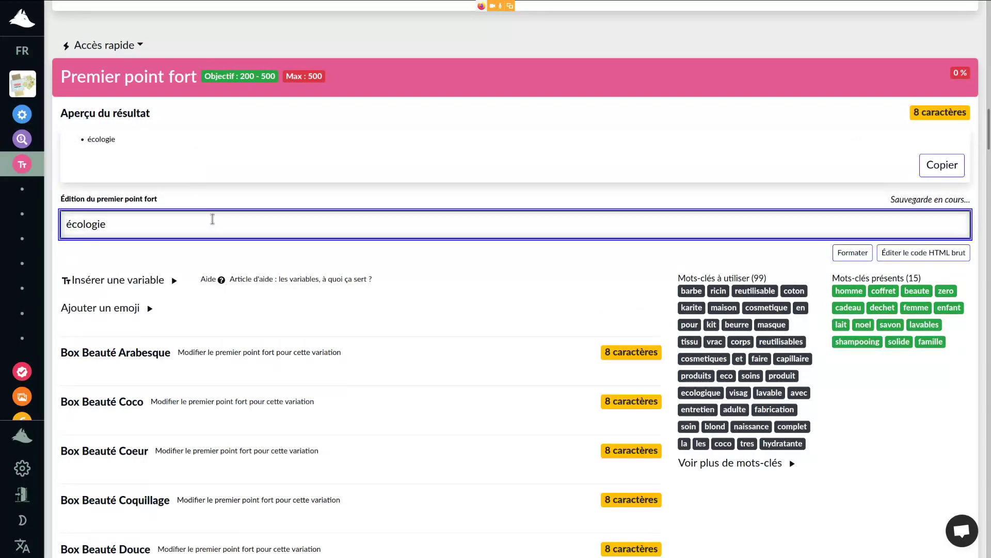
Step: Enter "100% français" as the second bullet point common to all variations and go on to the third bullet point
{"action": "scroll", "coordinate": [241, 274], "scroll_direction": "down", "scroll_amount": 4}
{"action": "scroll", "coordinate": [241, 274], "scroll_direction": "down", "scroll_amount": 10}
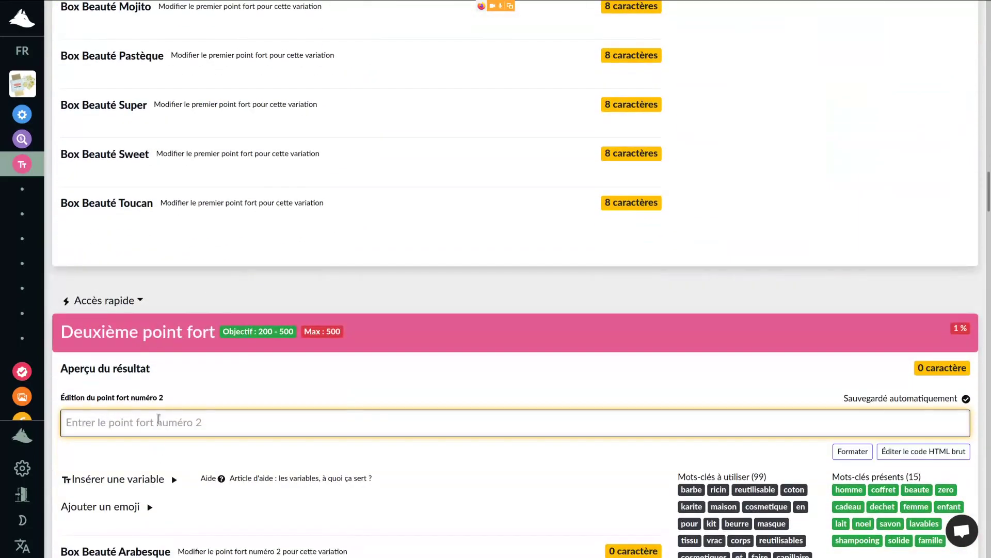
{"action": "left_click", "coordinate": [166, 417]}
{"action": "scroll", "coordinate": [206, 305], "scroll_direction": "down", "scroll_amount": 3}
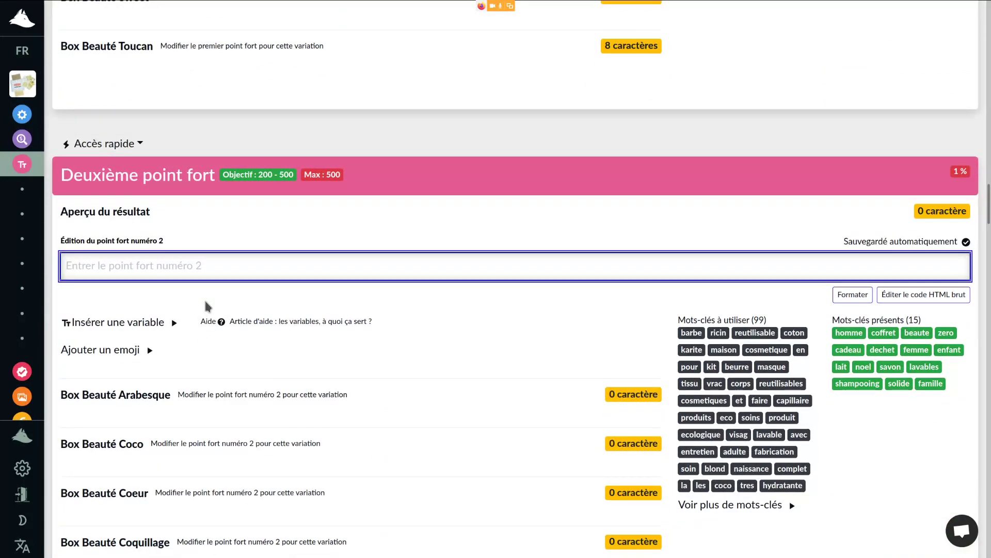
{"action": "type", "text": "100% français"}
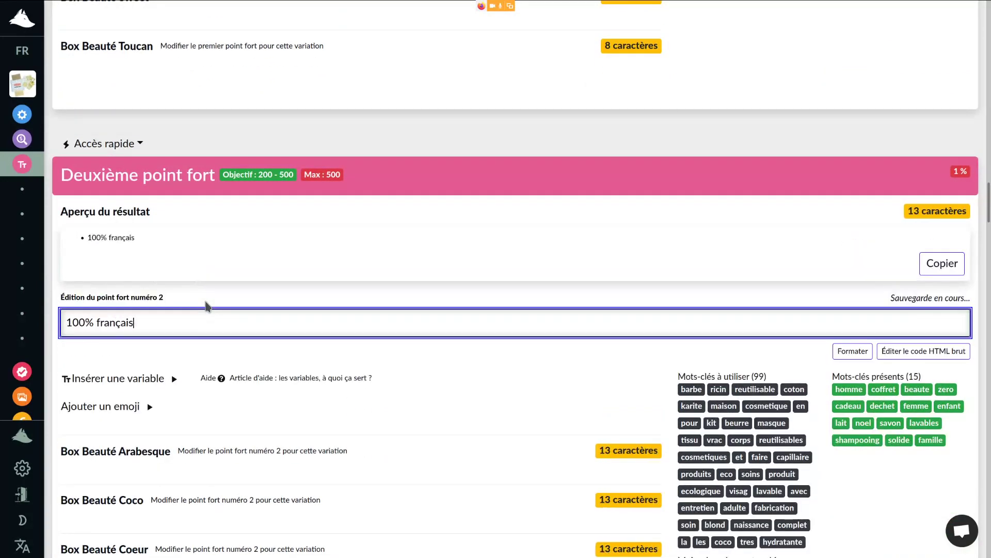
{"action": "scroll", "coordinate": [206, 305], "scroll_direction": "down", "scroll_amount": 16}
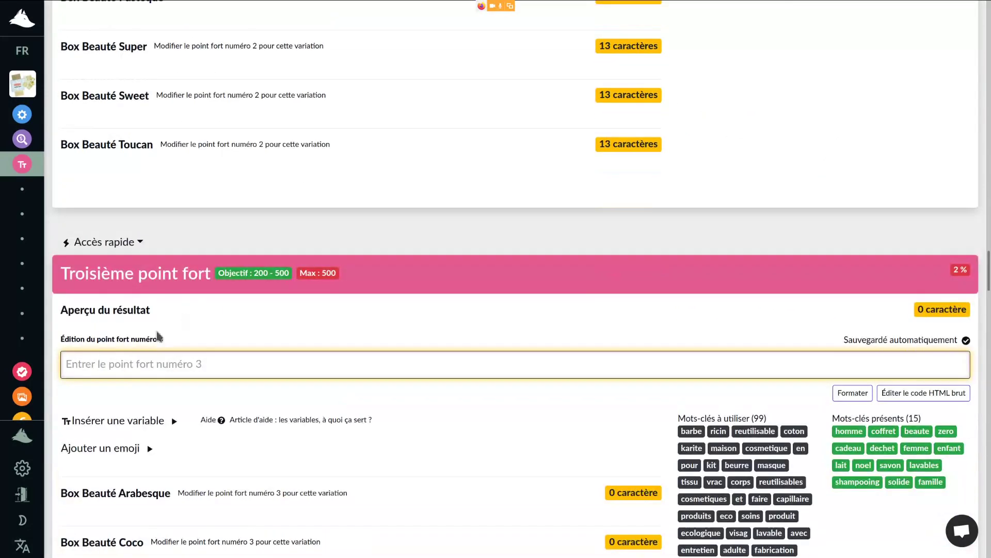
Step: Enter "bienfaits shampoing" as the third bullet point common to all variations
{"action": "left_click", "coordinate": [125, 363]}
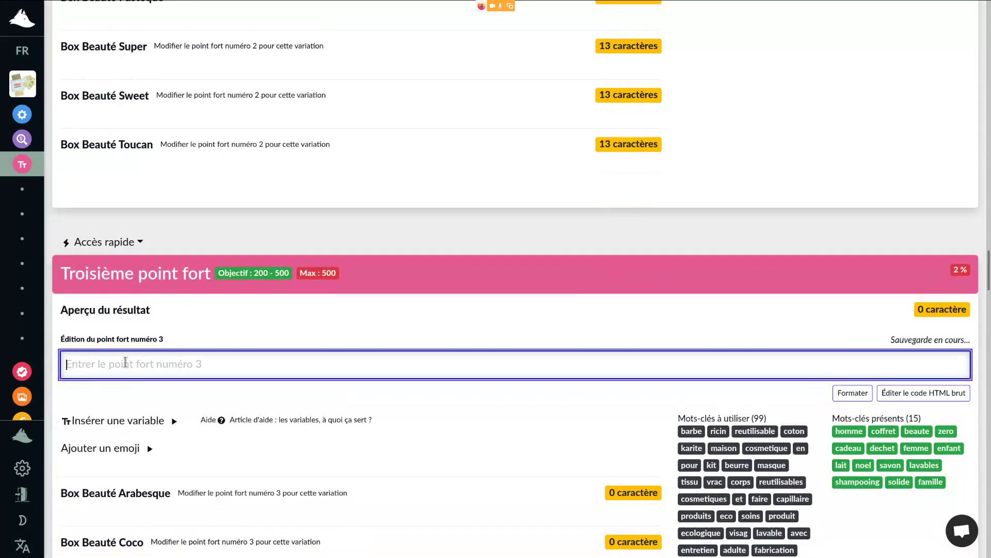
{"action": "type", "text": "bienfaits "}
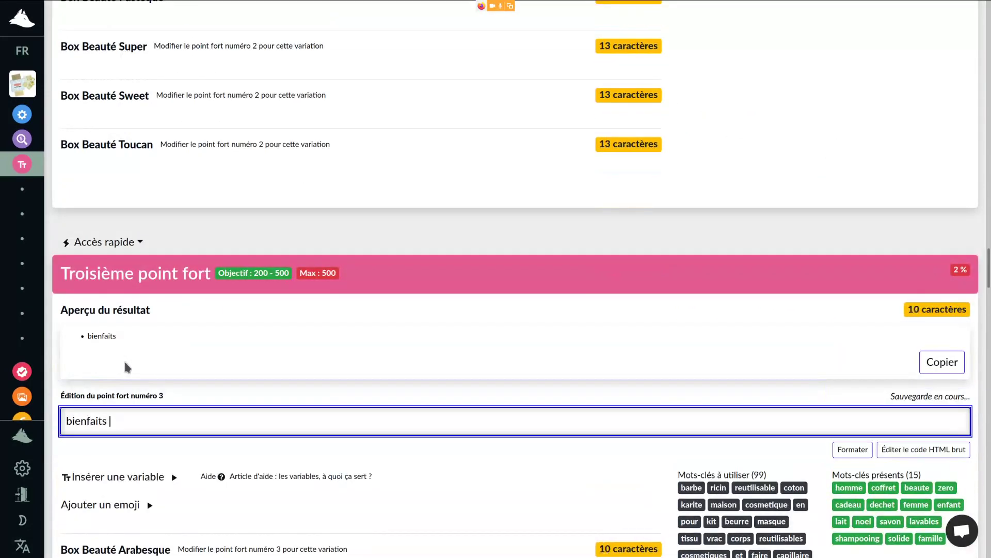
{"action": "type", "text": "shampoing"}
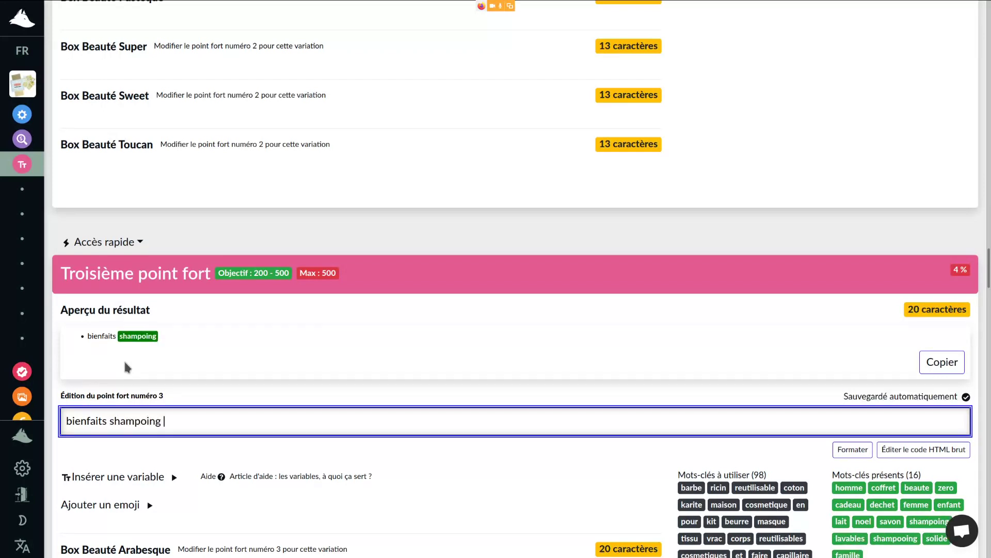
Step: Open the product title for editing and change the spelling of "Shampooing" to "Shampoing"
{"action": "left_click", "coordinate": [462, 452]}
{"action": "key", "text": "Home"}
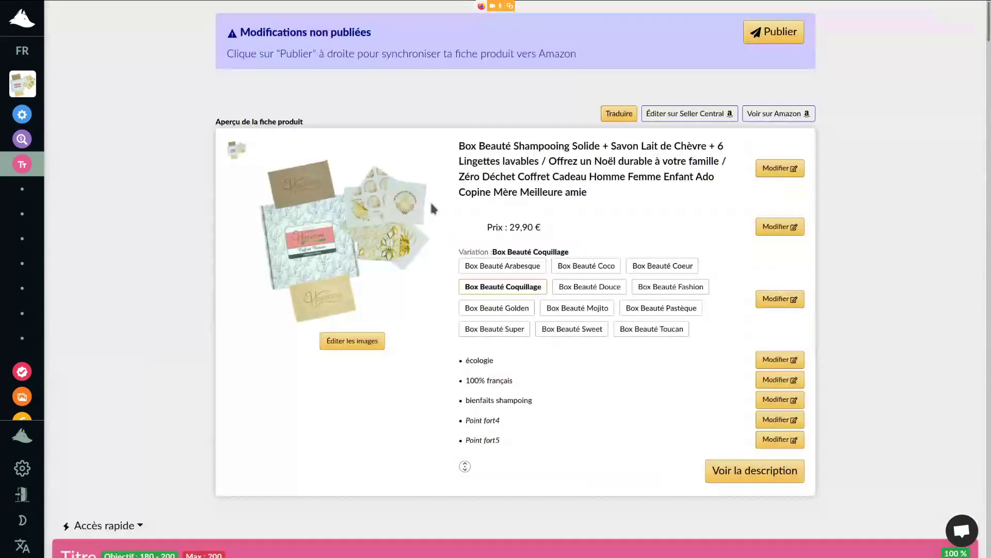
{"action": "left_click", "coordinate": [777, 168]}
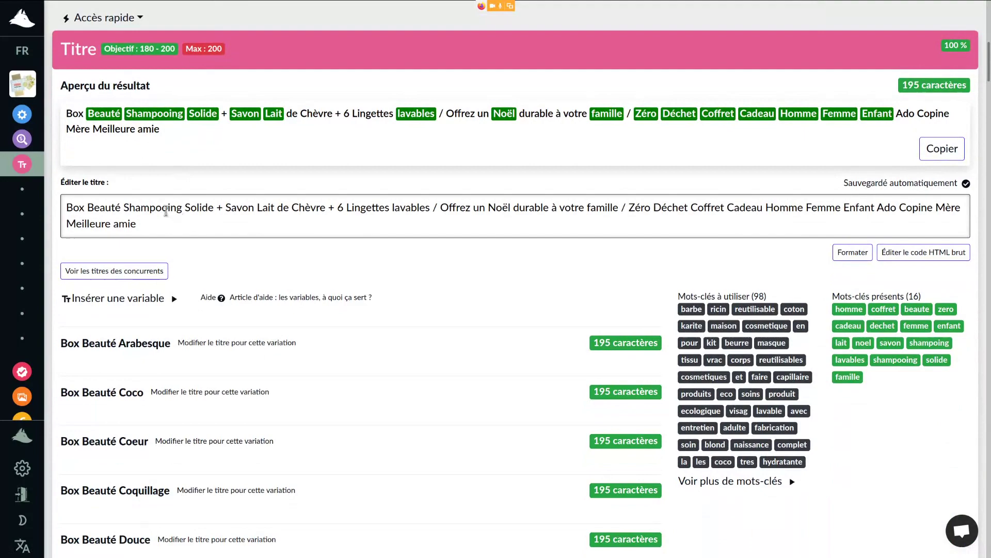
{"action": "left_click", "coordinate": [157, 207]}
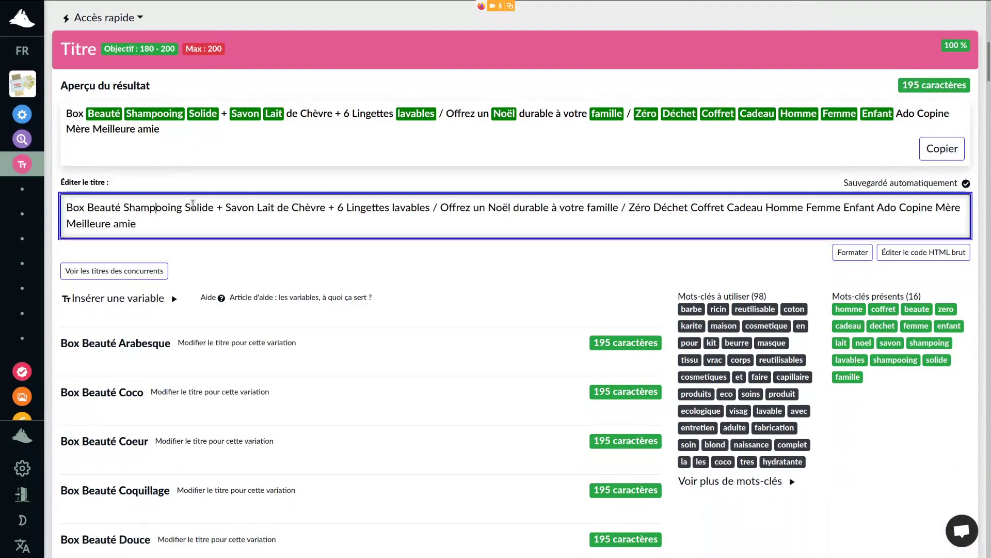
{"action": "key", "text": "Delete"}
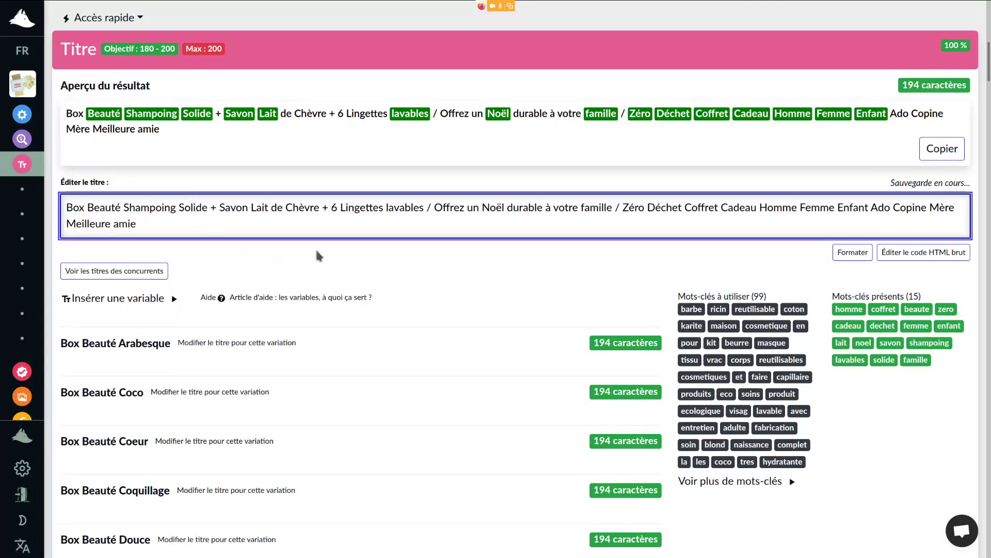
Step: Review the first three bullet points and return to the text of the third one
{"action": "scroll", "coordinate": [448, 296], "scroll_direction": "down", "scroll_amount": 15}
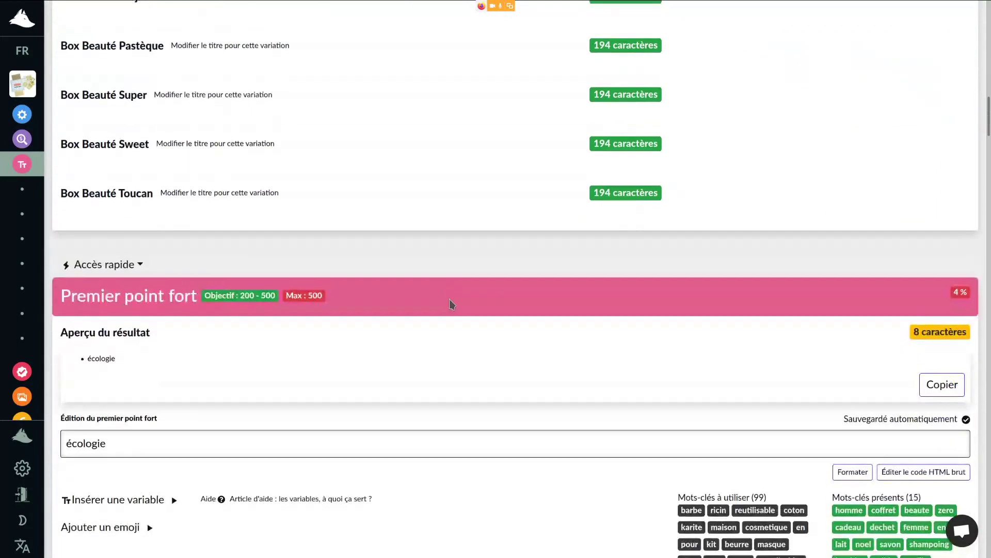
{"action": "scroll", "coordinate": [447, 296], "scroll_direction": "down", "scroll_amount": 15}
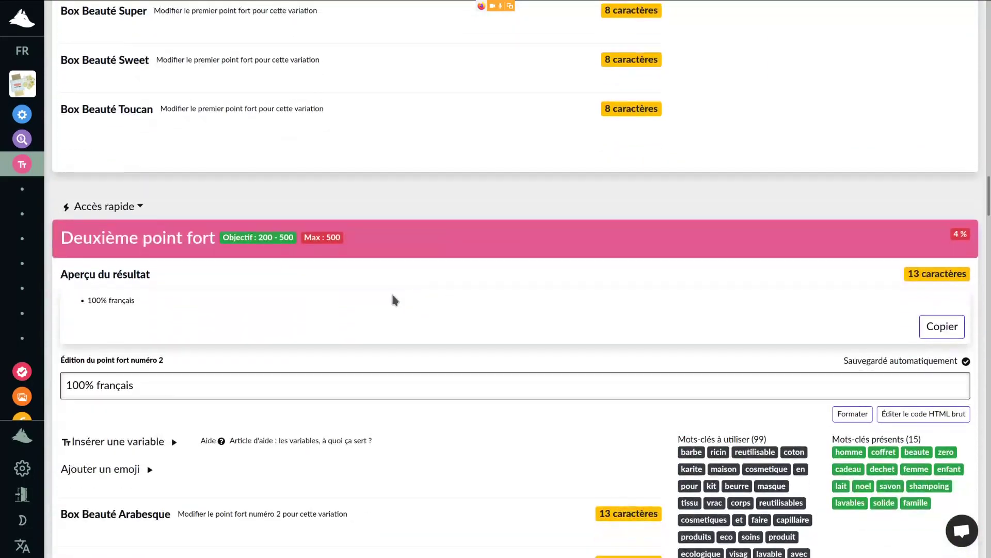
{"action": "scroll", "coordinate": [314, 299], "scroll_direction": "down", "scroll_amount": 12}
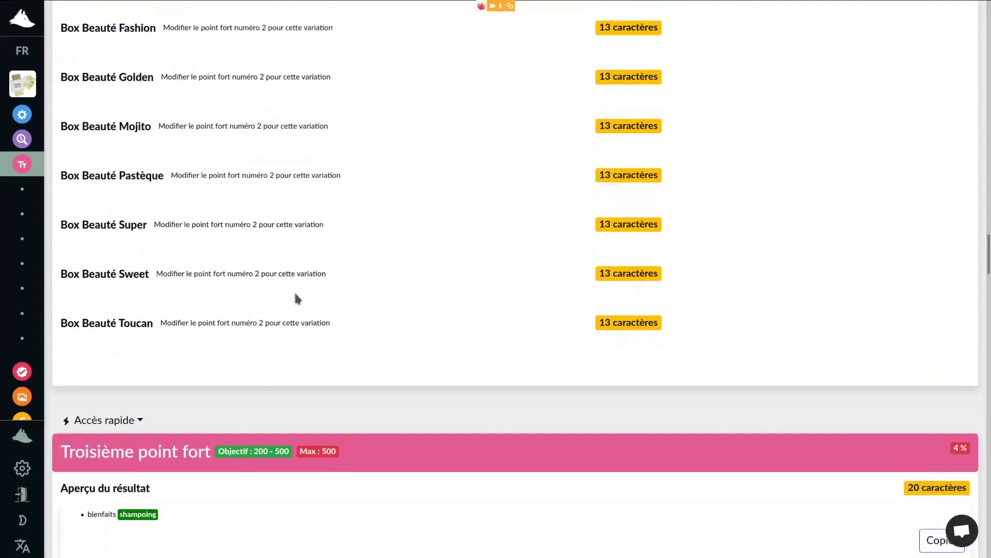
{"action": "scroll", "coordinate": [295, 295], "scroll_direction": "down", "scroll_amount": 3}
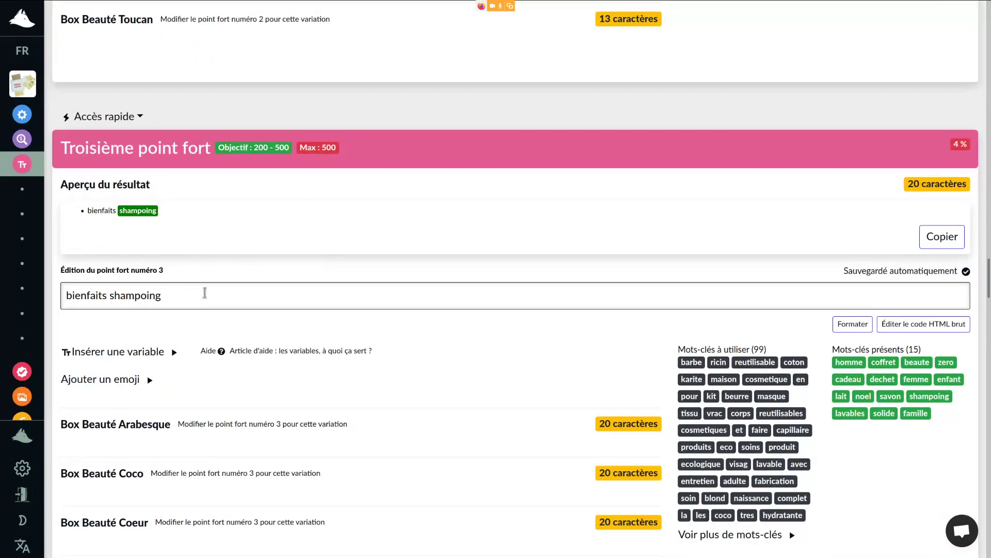
{"action": "scroll", "coordinate": [204, 293], "scroll_direction": "down", "scroll_amount": 2}
{"action": "scroll", "coordinate": [207, 296], "scroll_direction": "down", "scroll_amount": 2}
{"action": "scroll", "coordinate": [206, 296], "scroll_direction": "up", "scroll_amount": 3}
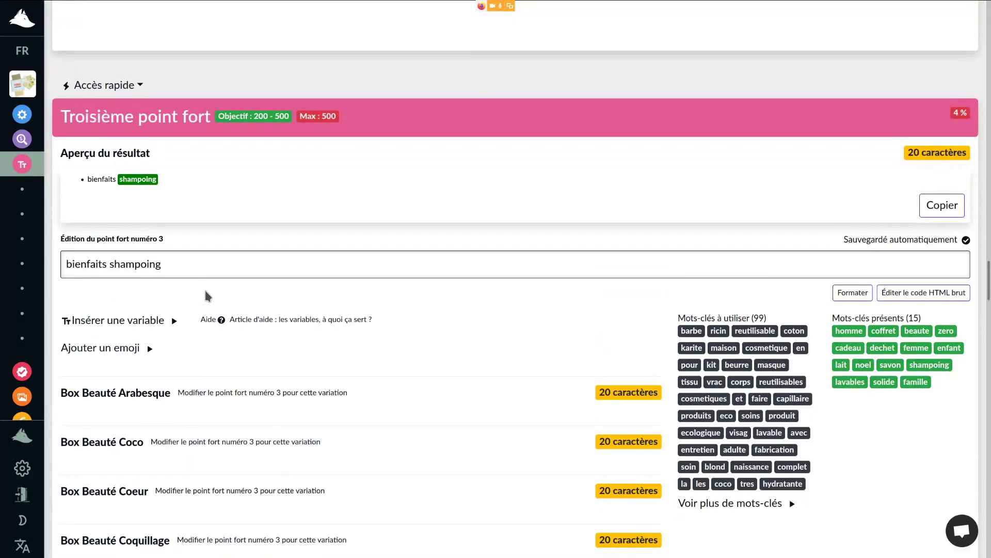
{"action": "scroll", "coordinate": [273, 260], "scroll_direction": "down", "scroll_amount": 3}
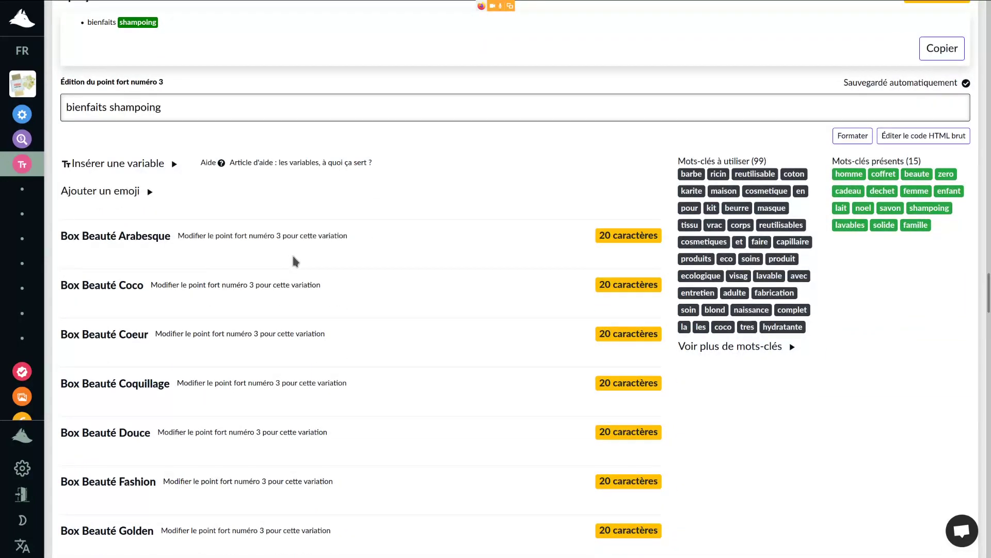
{"action": "scroll", "coordinate": [302, 259], "scroll_direction": "down", "scroll_amount": 9}
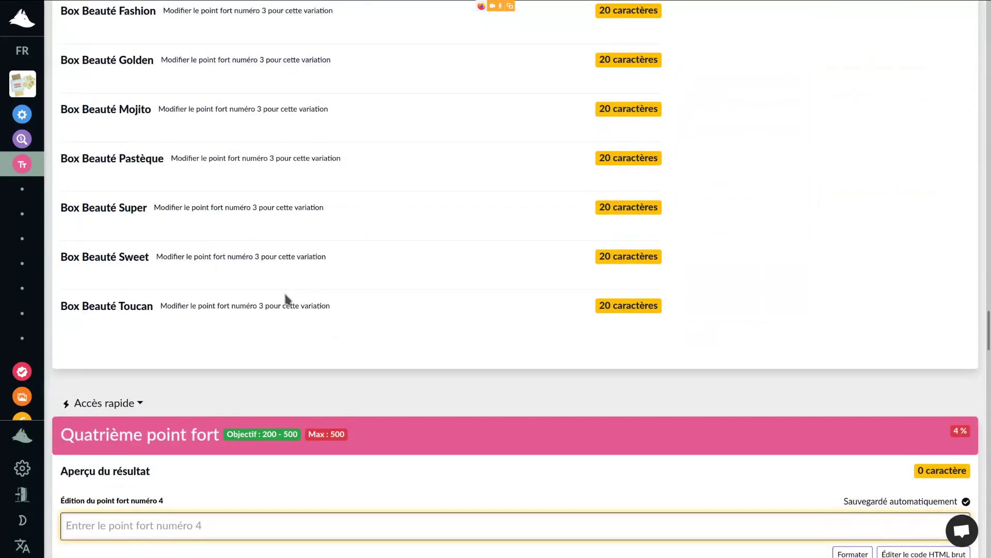
{"action": "scroll", "coordinate": [288, 301], "scroll_direction": "up", "scroll_amount": 4}
{"action": "scroll", "coordinate": [277, 266], "scroll_direction": "up", "scroll_amount": 4}
{"action": "left_click", "coordinate": [207, 49]}
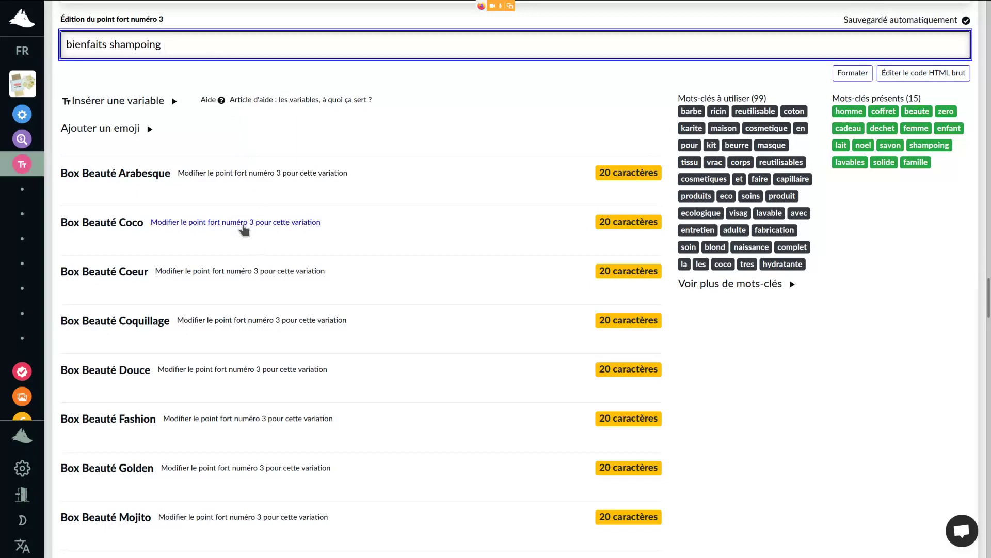
Step: Enter "bienfait savons" as the fourth bullet point common to all variations
{"action": "scroll", "coordinate": [244, 230], "scroll_direction": "down", "scroll_amount": 12}
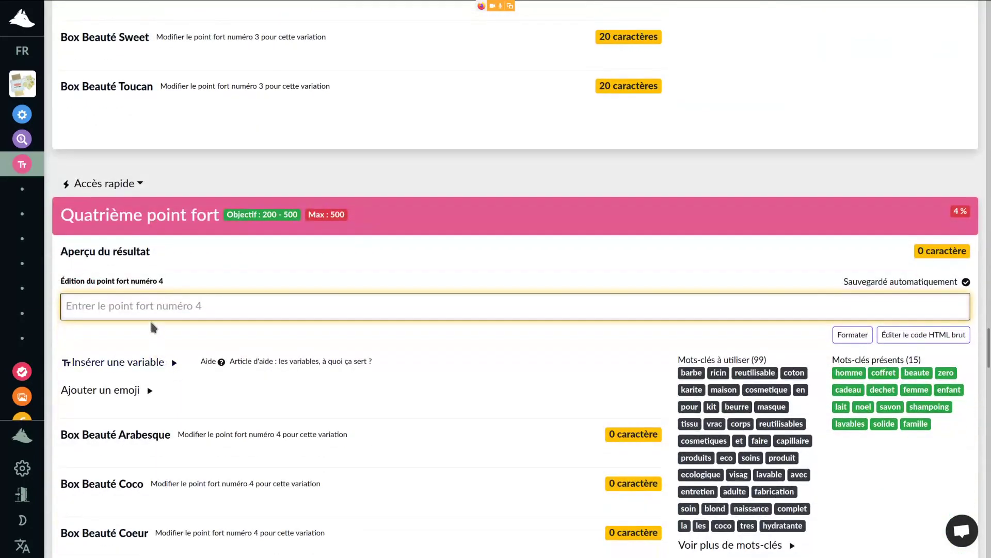
{"action": "left_click", "coordinate": [153, 313]}
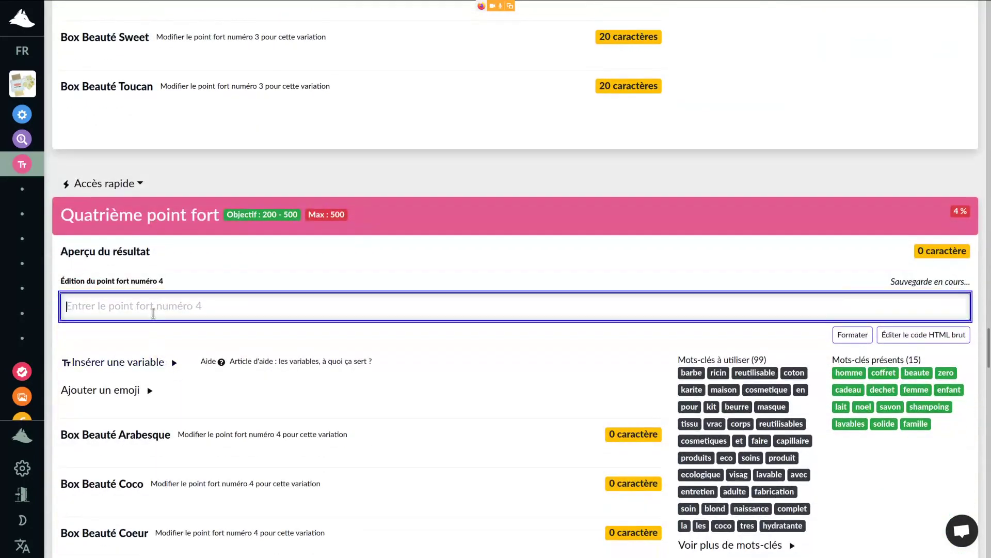
{"action": "type", "text": "bienfait "}
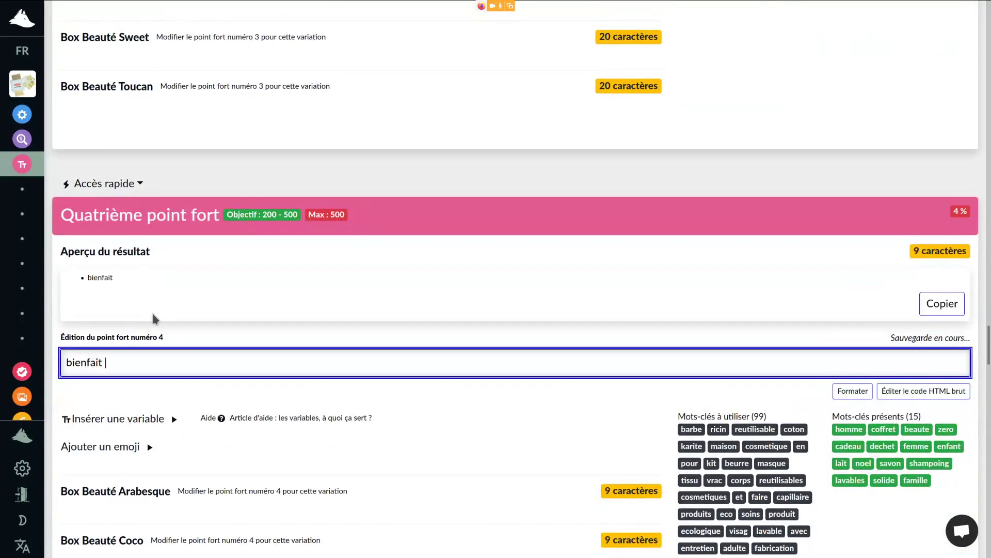
{"action": "type", "text": "savon"}
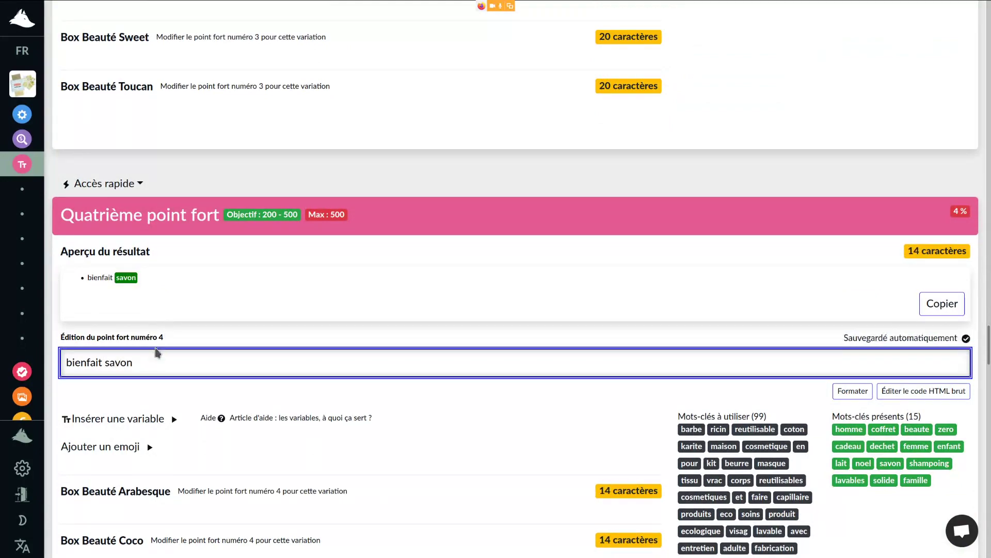
{"action": "type", "text": "s"}
Step: Draft the fifth bullet point common to all variations as "pourquoi il faut l'acheter / l'avoir à la maison / pourquoi ??"
{"action": "scroll", "coordinate": [188, 353], "scroll_direction": "down", "scroll_amount": 14}
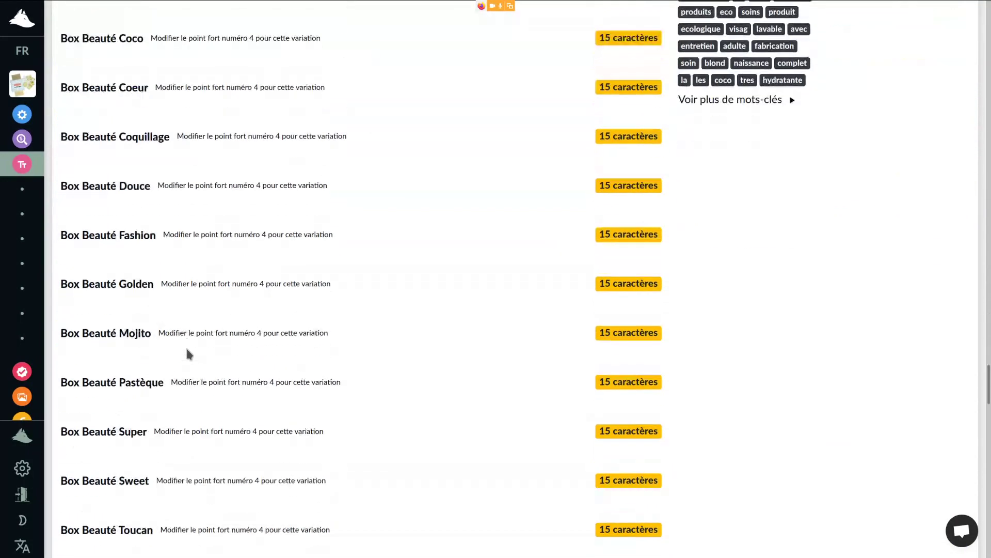
{"action": "scroll", "coordinate": [188, 353], "scroll_direction": "down", "scroll_amount": 5}
{"action": "left_click", "coordinate": [118, 270]}
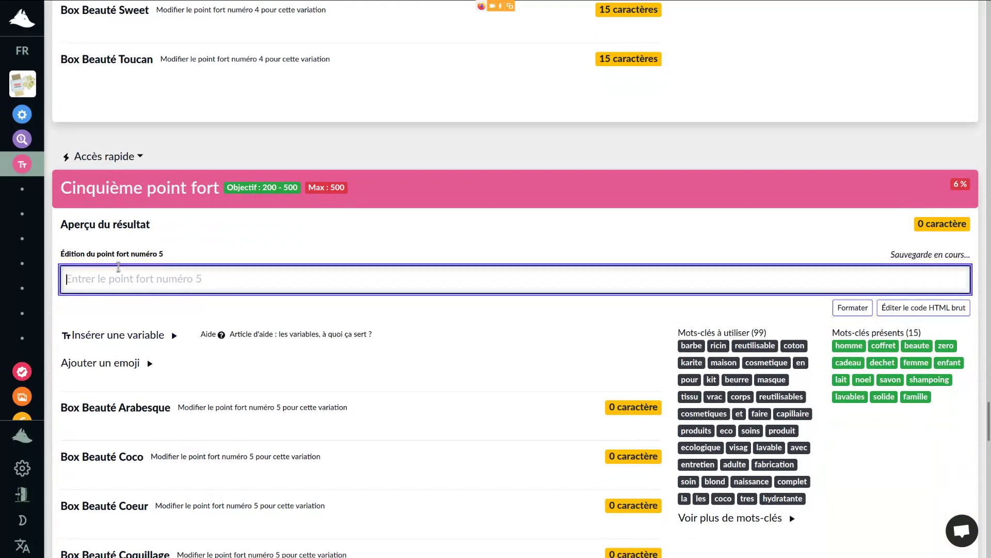
{"action": "scroll", "coordinate": [302, 254], "scroll_direction": "down", "scroll_amount": 1}
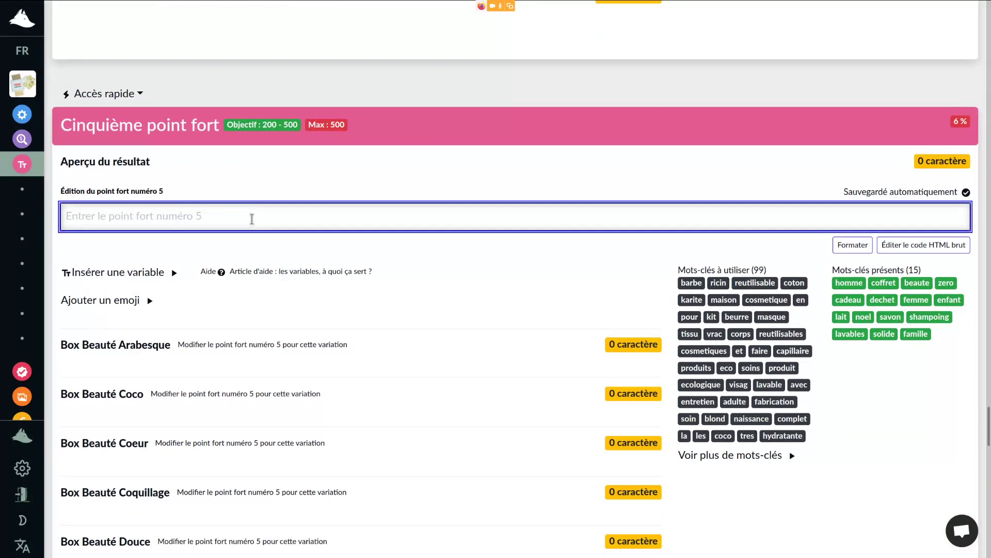
{"action": "type", "text": "pourquoi "}
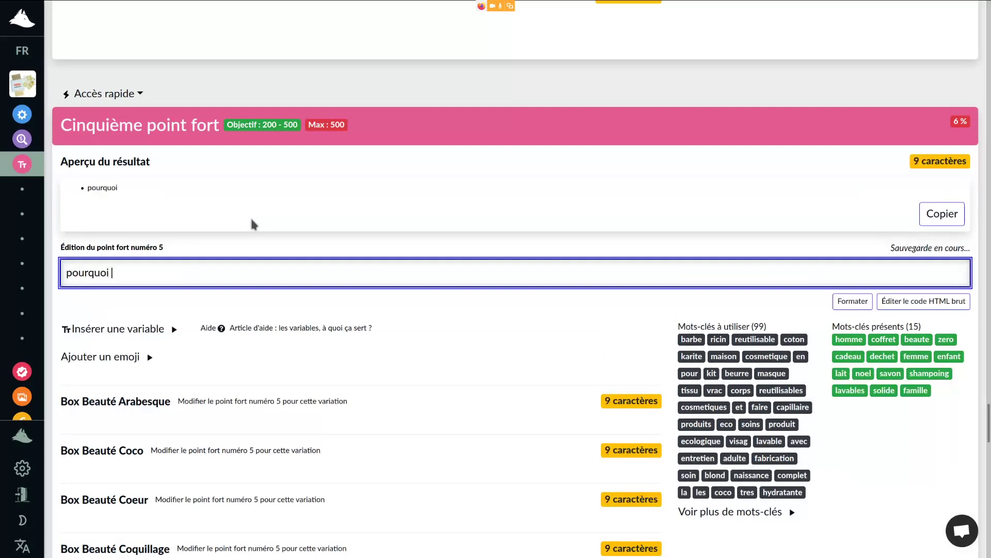
{"action": "type", "text": "il faut l'acheter "}
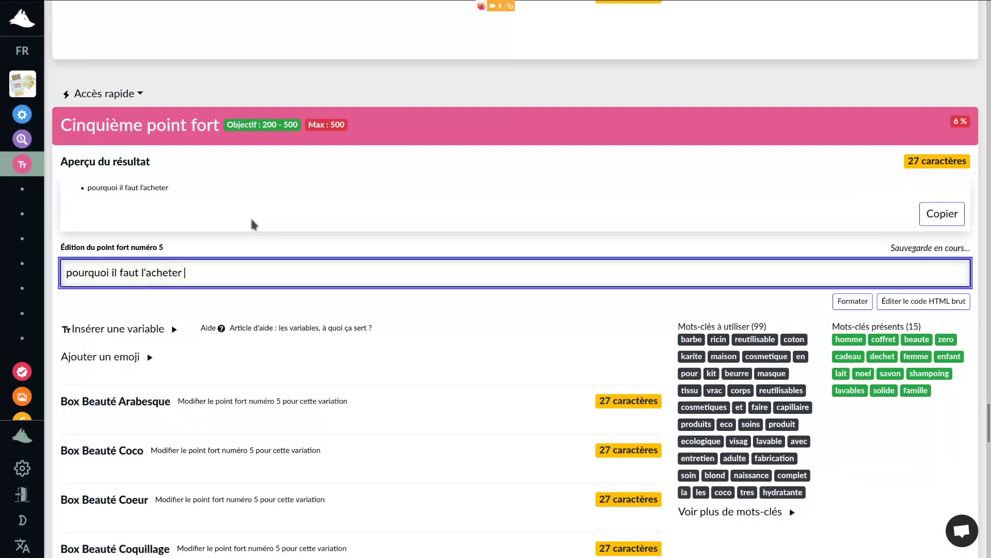
{"action": "type", "text": "/ l'avoir à la ma"}
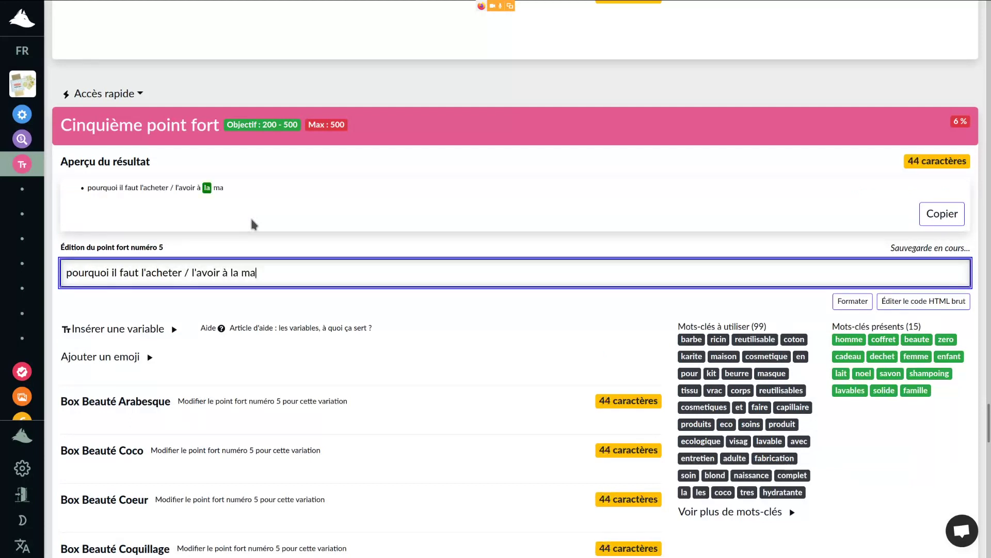
{"action": "type", "text": "ison"}
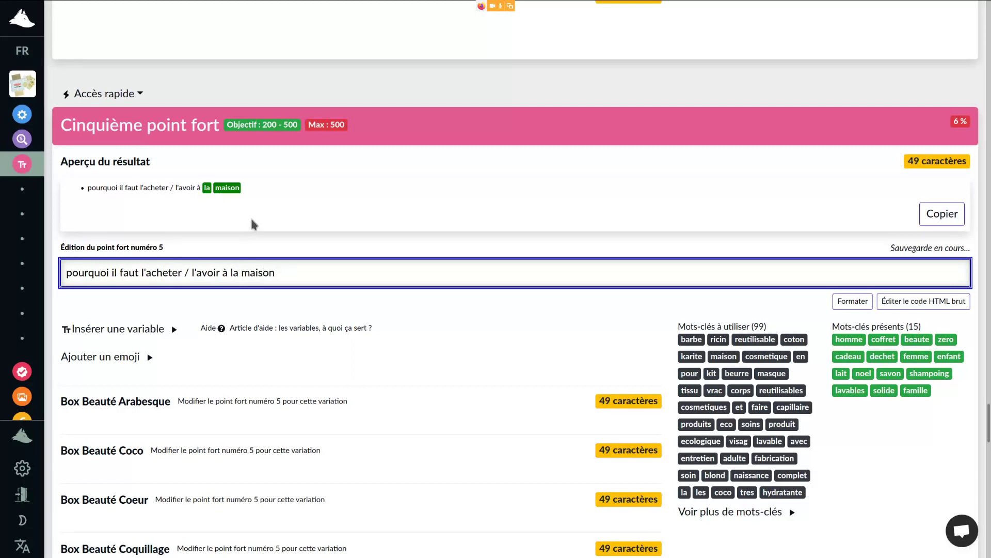
{"action": "type", "text": " /"}
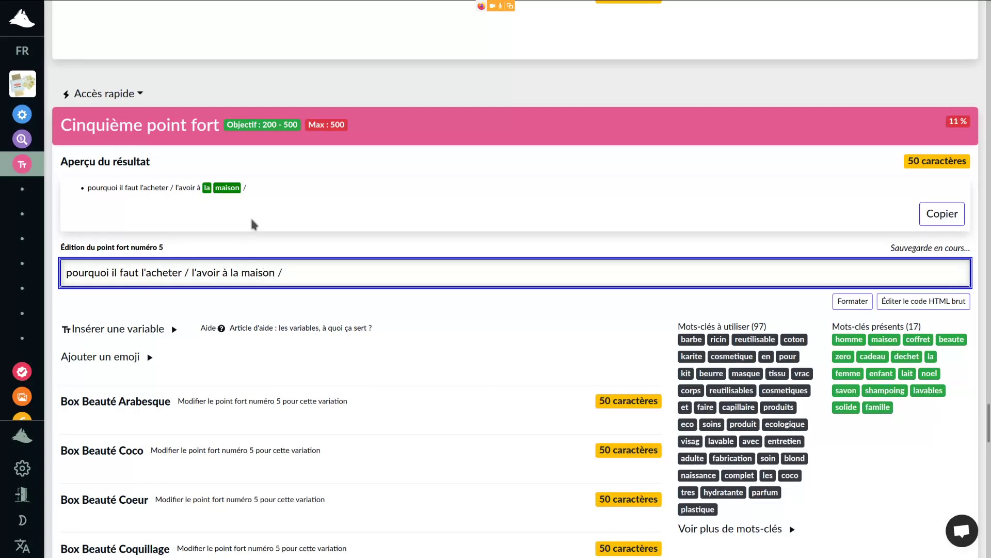
{"action": "type", "text": " pourquoi ??"}
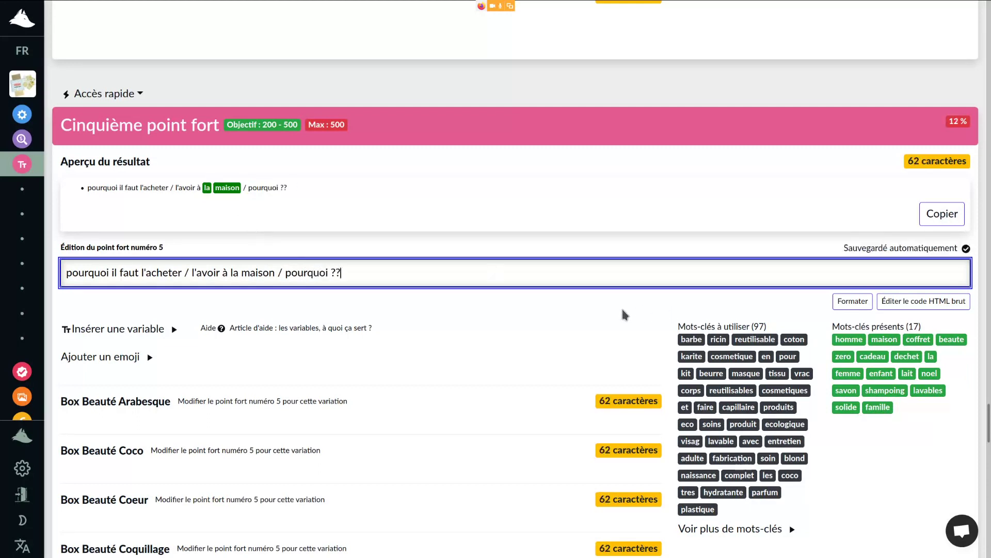
Step: Append "Pourquoi c'est le cadeau idéal pour faire plaisir à mémé au pied du sapin ?" to the fifth bullet point
{"action": "type", "text": " Po"}
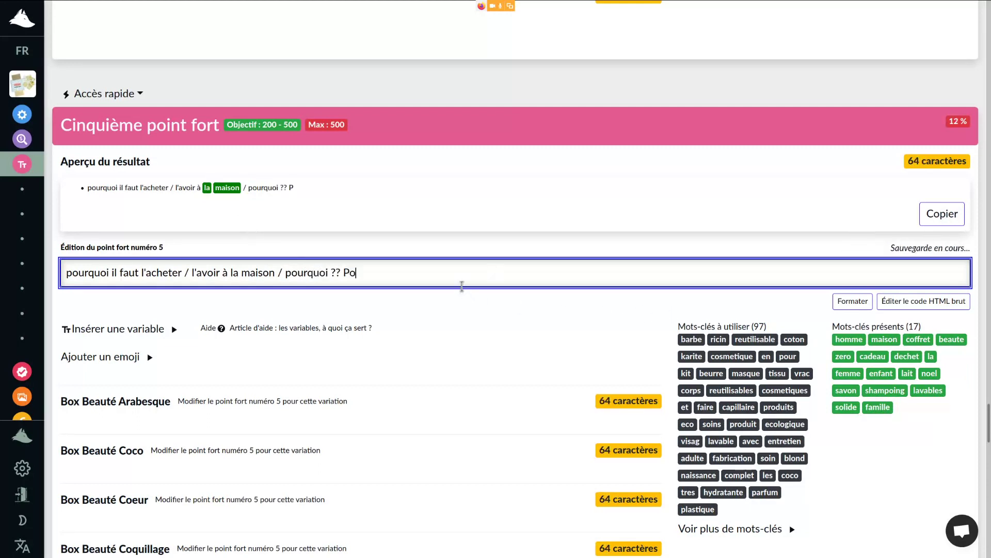
{"action": "type", "text": "urquoi c'est le cadeau"}
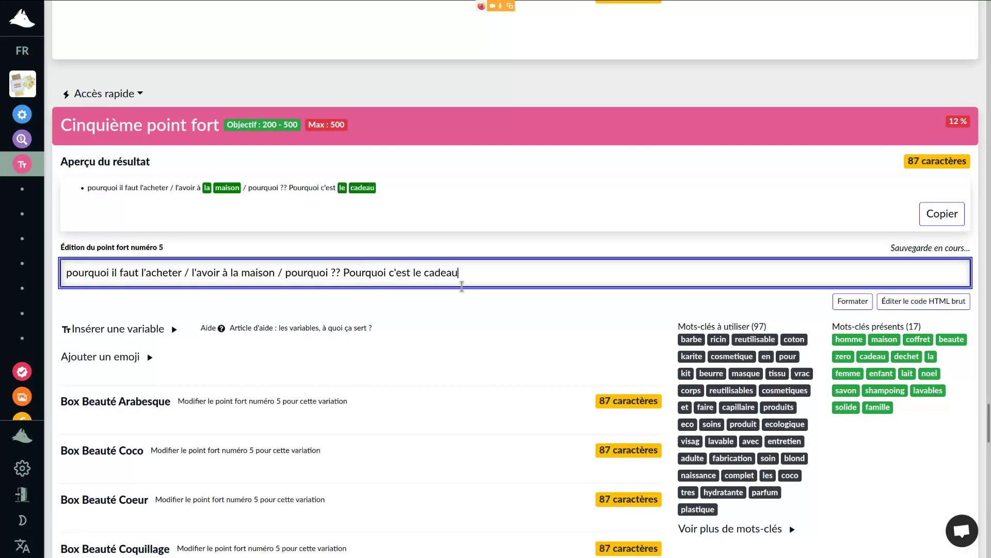
{"action": "type", "text": " idéal pour faire plaisir à mémé au pied s"}
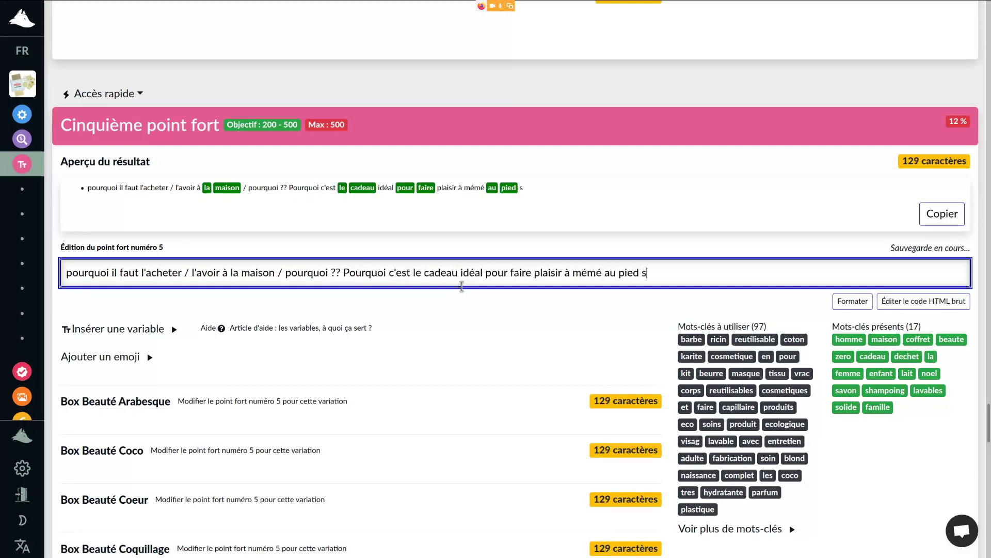
{"action": "key", "text": "BackSpace"}
{"action": "type", "text": "du sapin ?"}
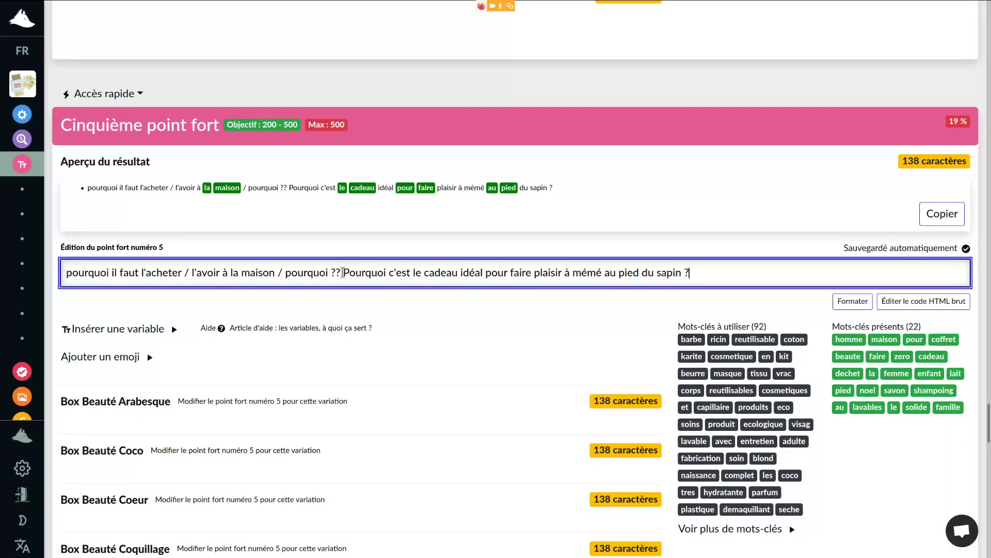
Step: Remove the draft wording before "Pourquoi c'est le cadeau idéal" from the fifth bullet point and select the remaining sentence
{"action": "left_click_drag", "start_coordinate": [343, 272], "coordinate": [27, 272]}
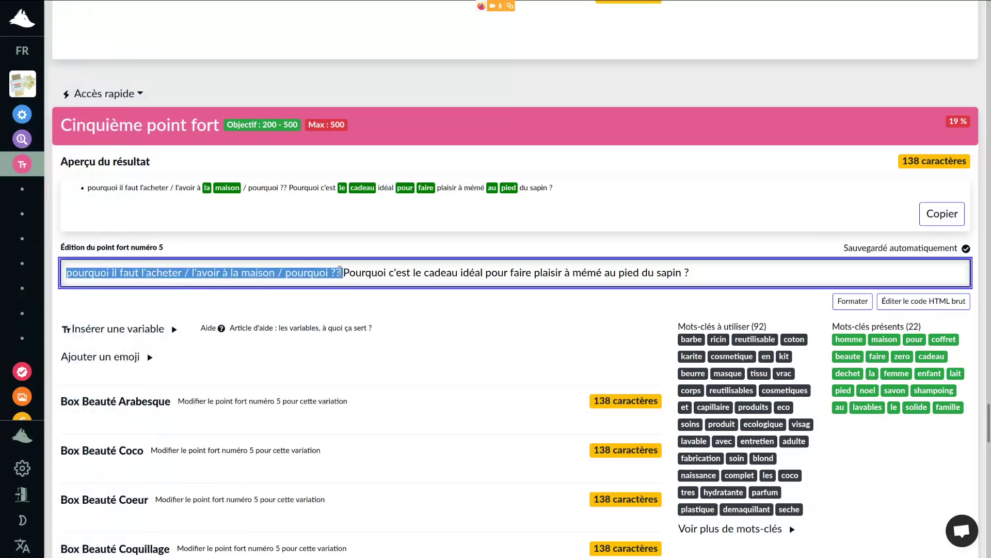
{"action": "key", "text": "BackSpace"}
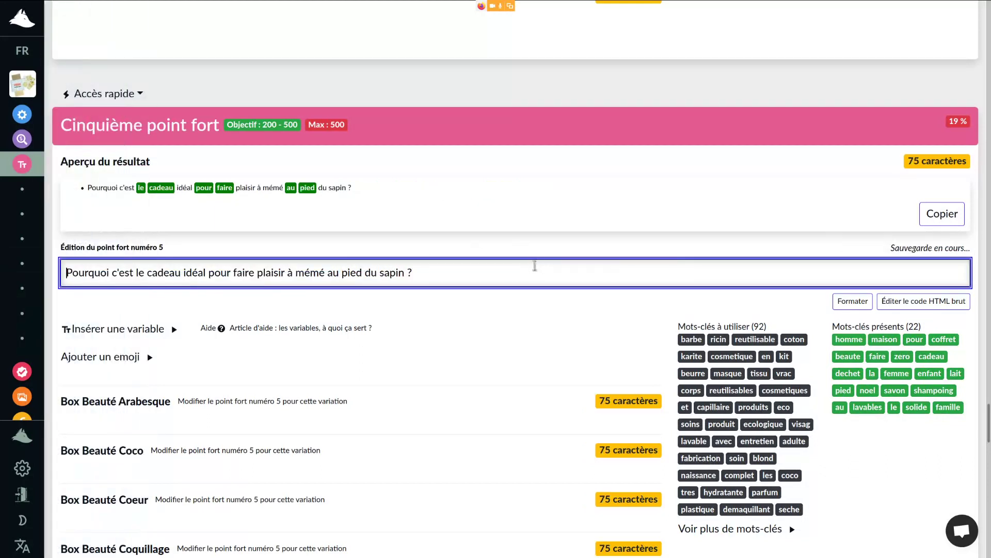
{"action": "left_click_drag", "start_coordinate": [505, 268], "coordinate": [50, 250]}
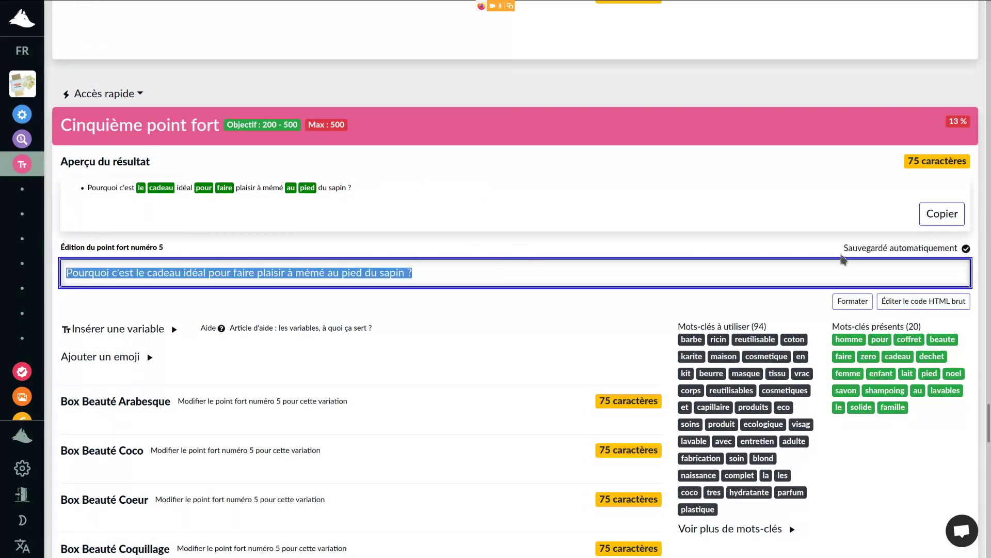
Step: Review the five drafted bullet points common to all variations, from the fifth up to the first and back
{"action": "left_click", "coordinate": [517, 321]}
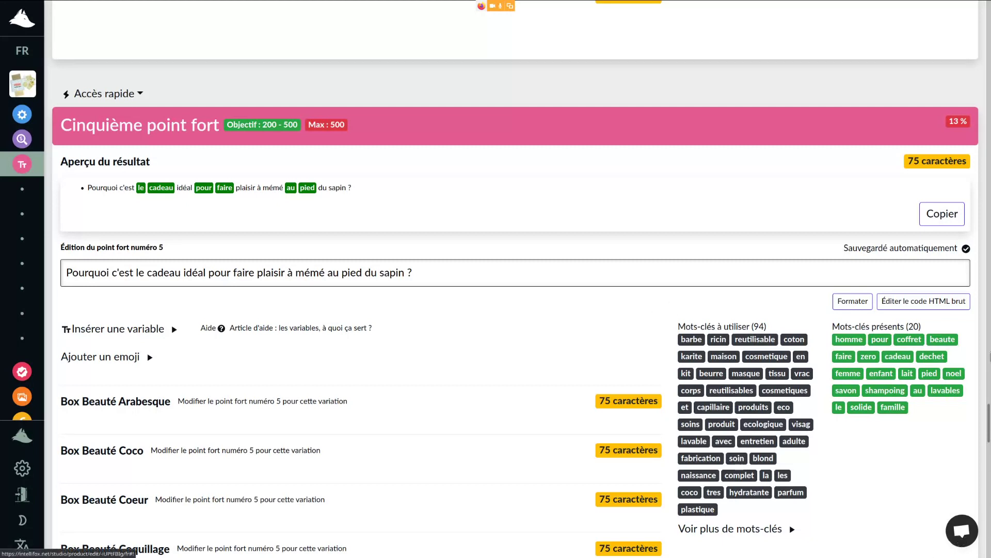
{"action": "left_click", "coordinate": [461, 272]}
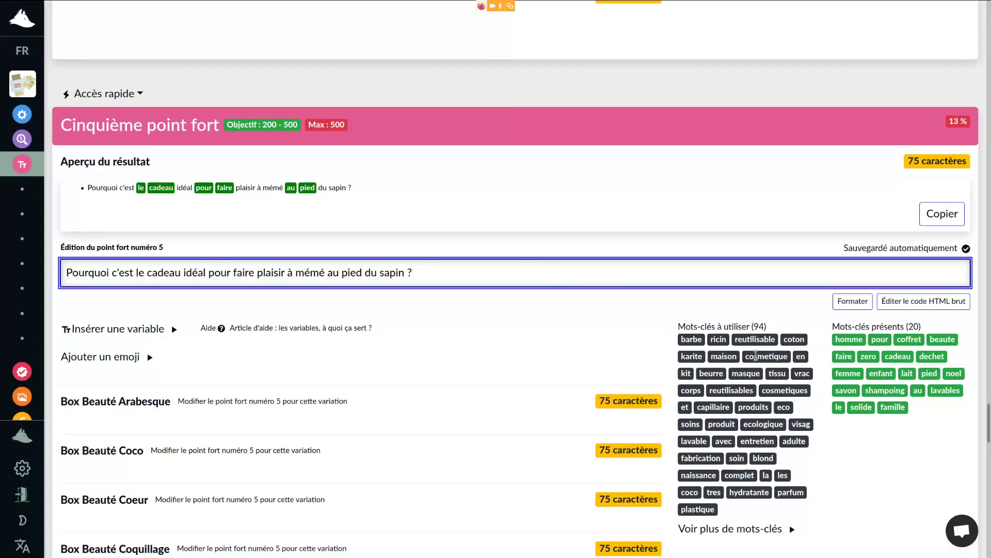
{"action": "scroll", "coordinate": [622, 357], "scroll_direction": "up", "scroll_amount": 14}
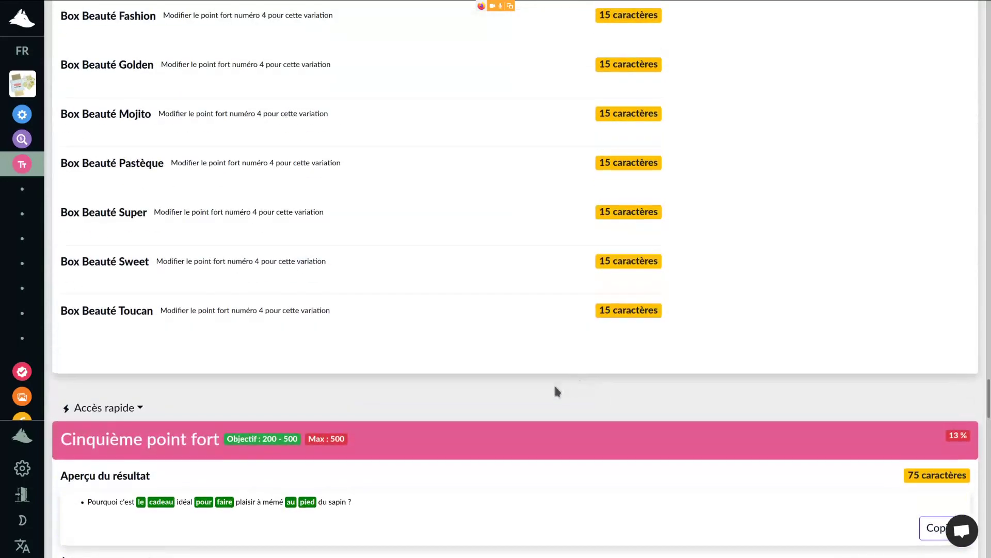
{"action": "scroll", "coordinate": [825, 421], "scroll_direction": "up", "scroll_amount": 12}
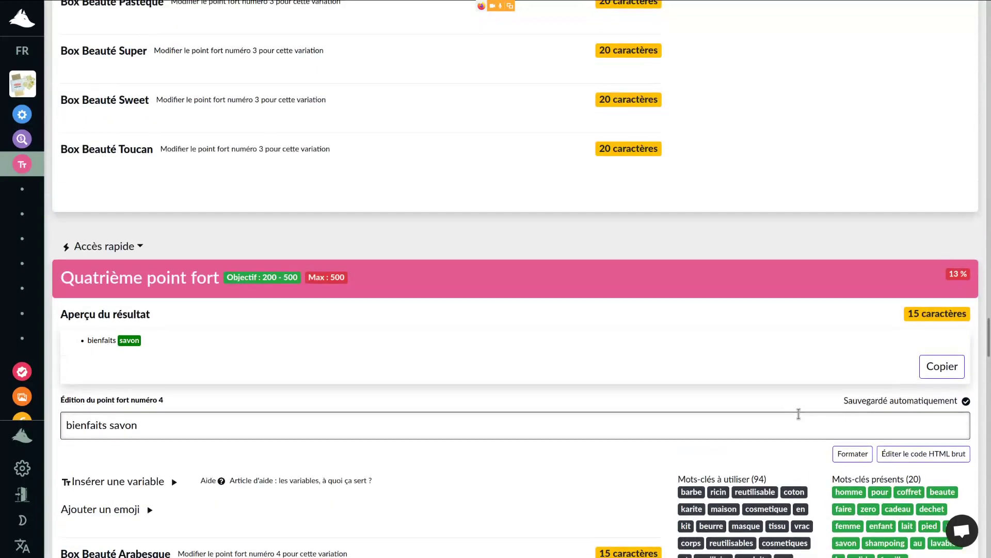
{"action": "scroll", "coordinate": [509, 406], "scroll_direction": "up", "scroll_amount": 15}
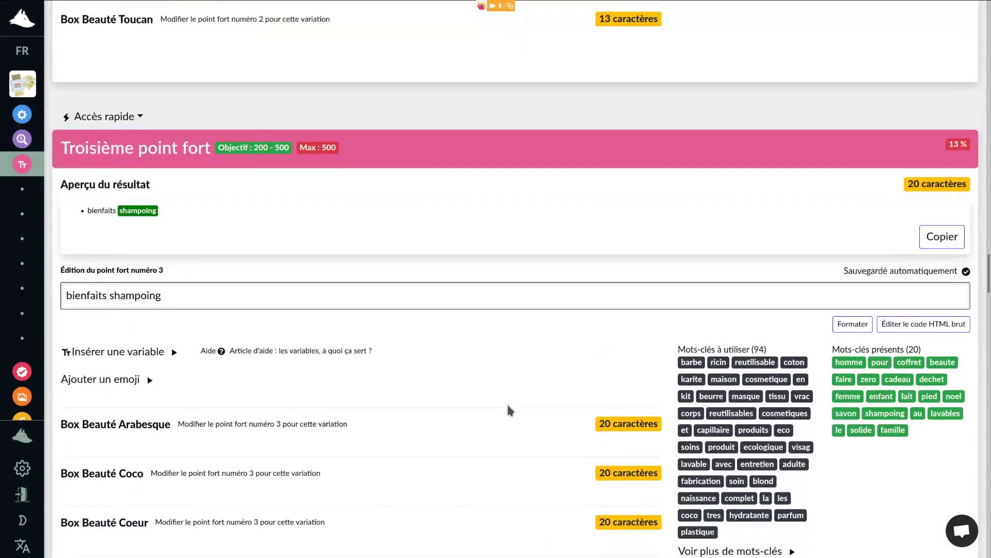
{"action": "scroll", "coordinate": [509, 408], "scroll_direction": "up", "scroll_amount": 15}
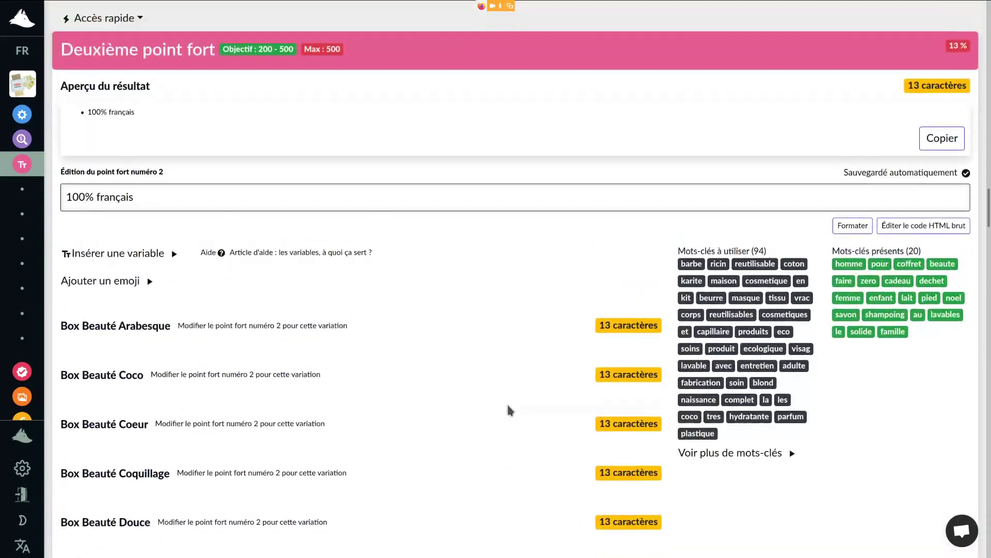
{"action": "scroll", "coordinate": [508, 410], "scroll_direction": "up", "scroll_amount": 13}
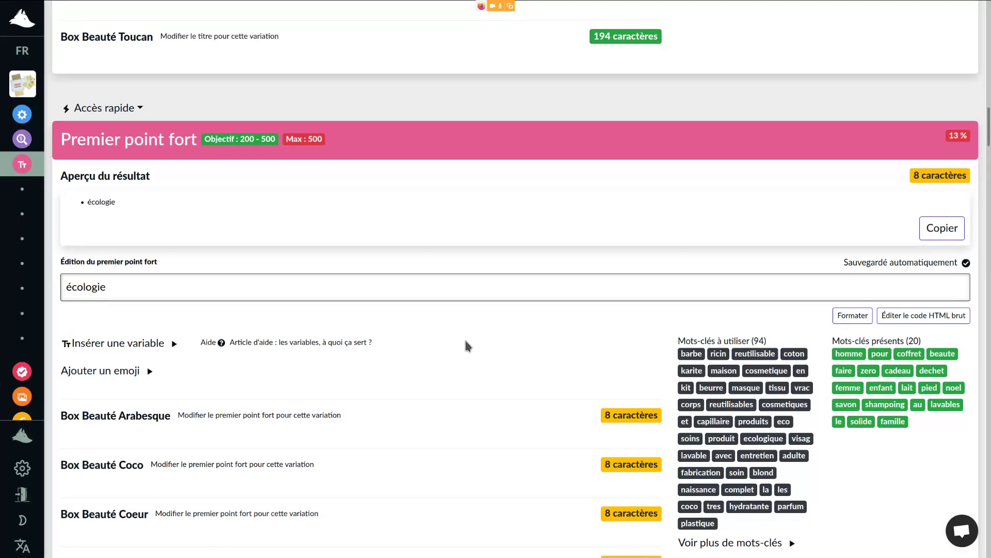
{"action": "scroll", "coordinate": [467, 345], "scroll_direction": "down", "scroll_amount": 13}
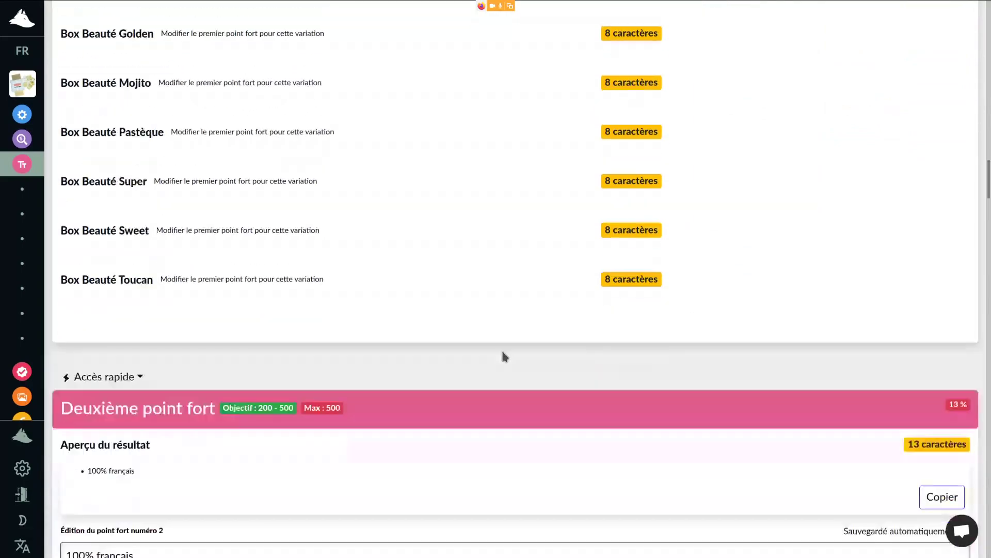
{"action": "scroll", "coordinate": [504, 356], "scroll_direction": "down", "scroll_amount": 12}
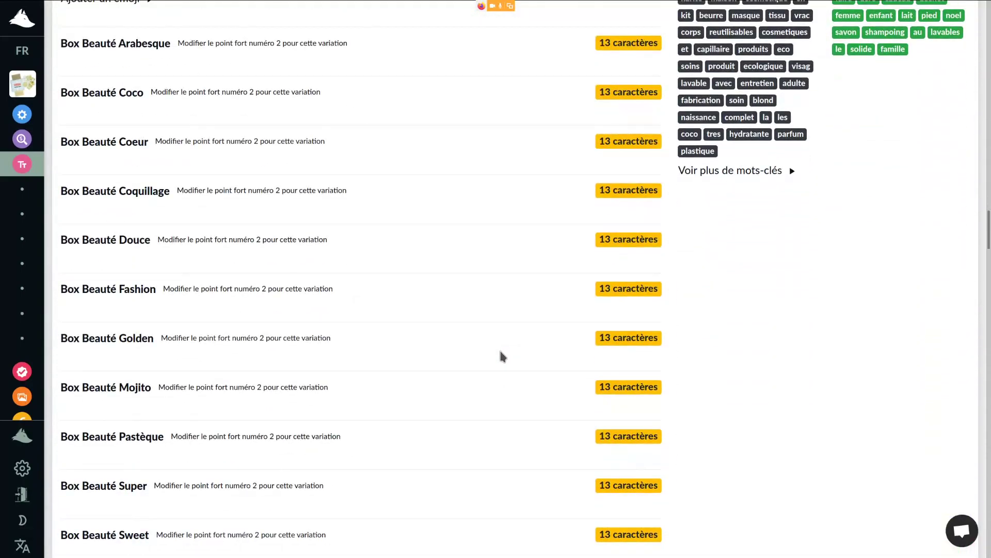
{"action": "scroll", "coordinate": [492, 356], "scroll_direction": "down", "scroll_amount": 11}
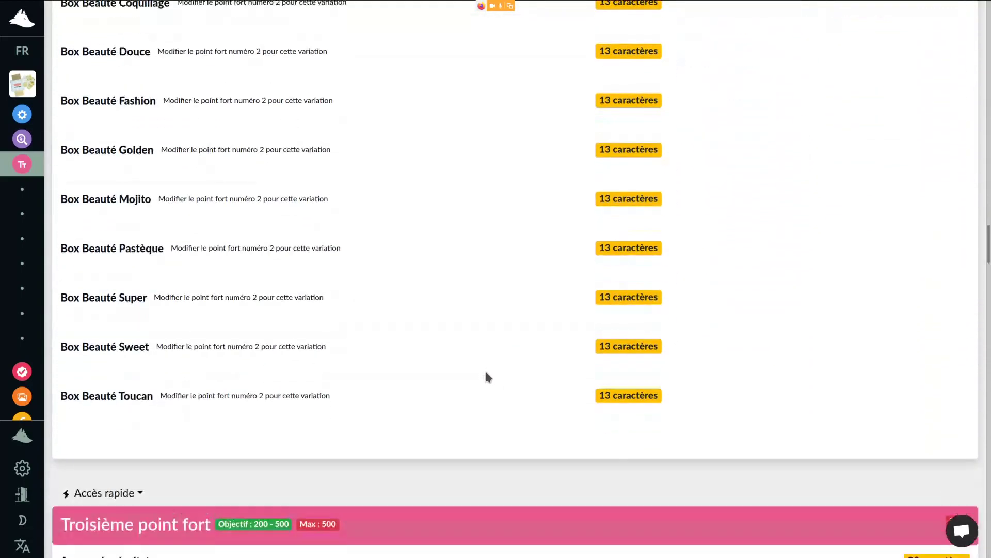
{"action": "scroll", "coordinate": [479, 381], "scroll_direction": "down", "scroll_amount": 12}
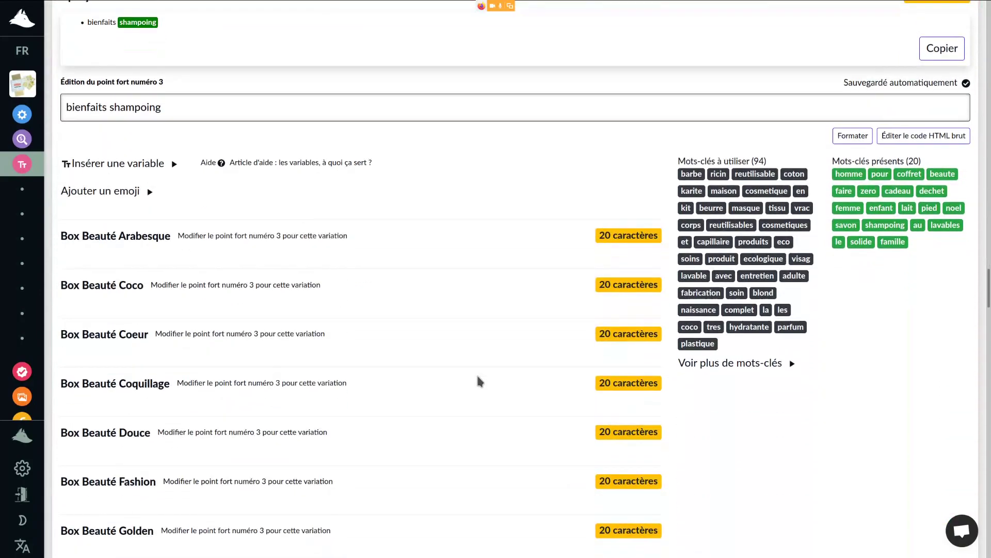
{"action": "scroll", "coordinate": [476, 386], "scroll_direction": "down", "scroll_amount": 12}
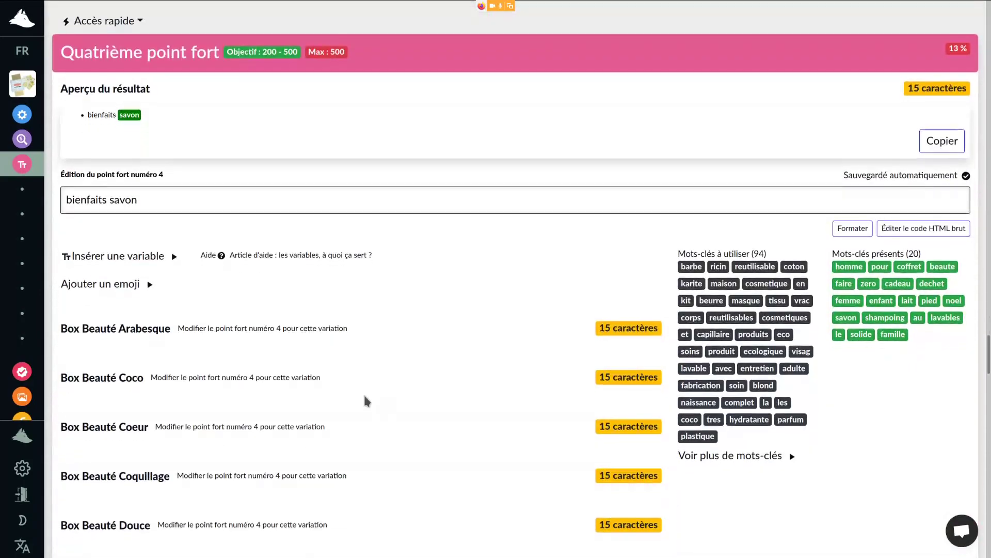
{"action": "scroll", "coordinate": [364, 401], "scroll_direction": "down", "scroll_amount": 11}
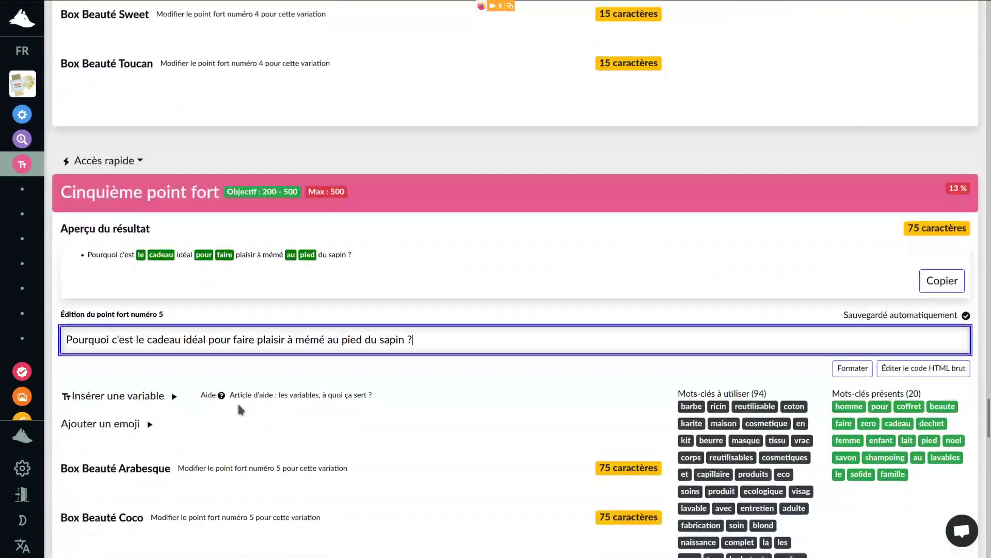
Step: Copy the sentence "Pourquoi c'est le cadeau idéal pour faire plaisir à mémé au pied du sapin ?" and remove it from the fifth bullet point
{"action": "key", "text": "ctrl+a"}
{"action": "key", "text": "ctrl+c"}
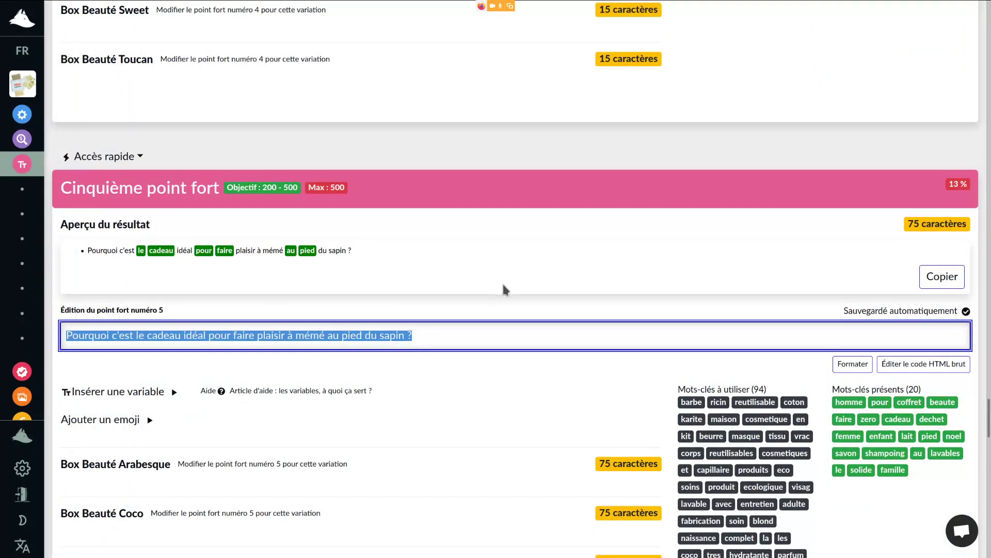
{"action": "scroll", "coordinate": [500, 298], "scroll_direction": "up", "scroll_amount": 5}
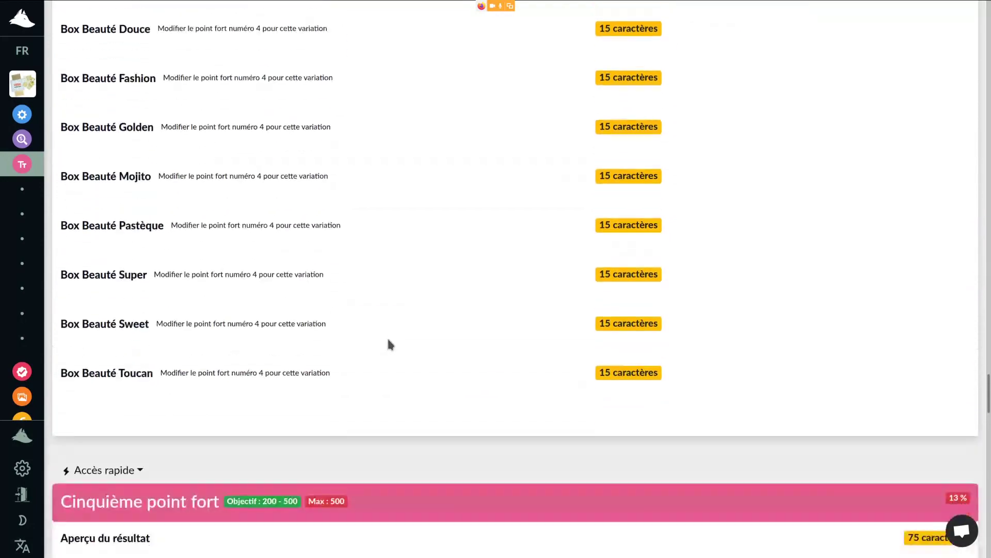
{"action": "scroll", "coordinate": [386, 336], "scroll_direction": "down", "scroll_amount": 4}
{"action": "key", "text": "BackSpace"}
Step: Replace "écologie" in the first bullet point with the copied Christmas gift sentence
{"action": "scroll", "coordinate": [382, 338], "scroll_direction": "up", "scroll_amount": 20}
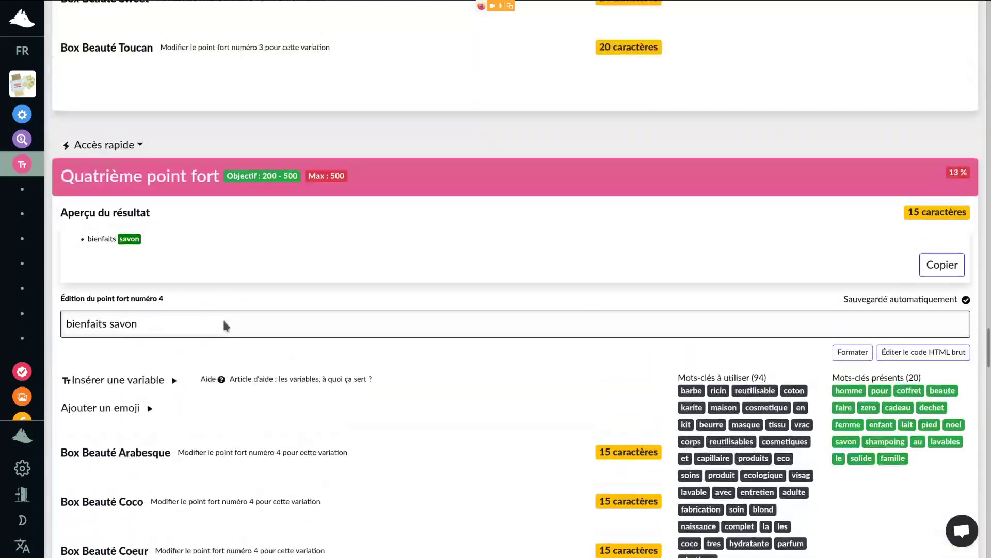
{"action": "scroll", "coordinate": [182, 331], "scroll_direction": "up", "scroll_amount": 10}
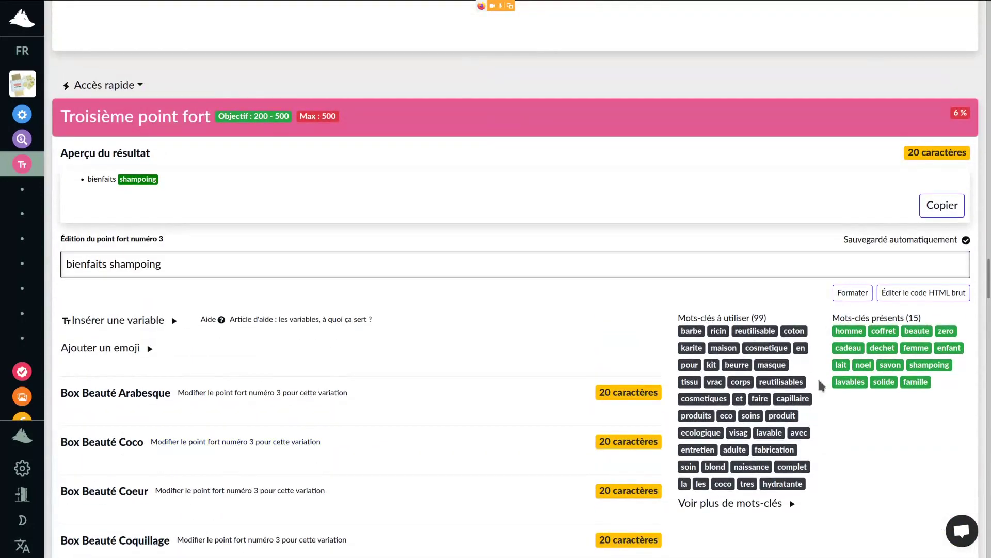
{"action": "scroll", "coordinate": [653, 251], "scroll_direction": "up", "scroll_amount": 12}
{"action": "scroll", "coordinate": [654, 252], "scroll_direction": "up", "scroll_amount": 13}
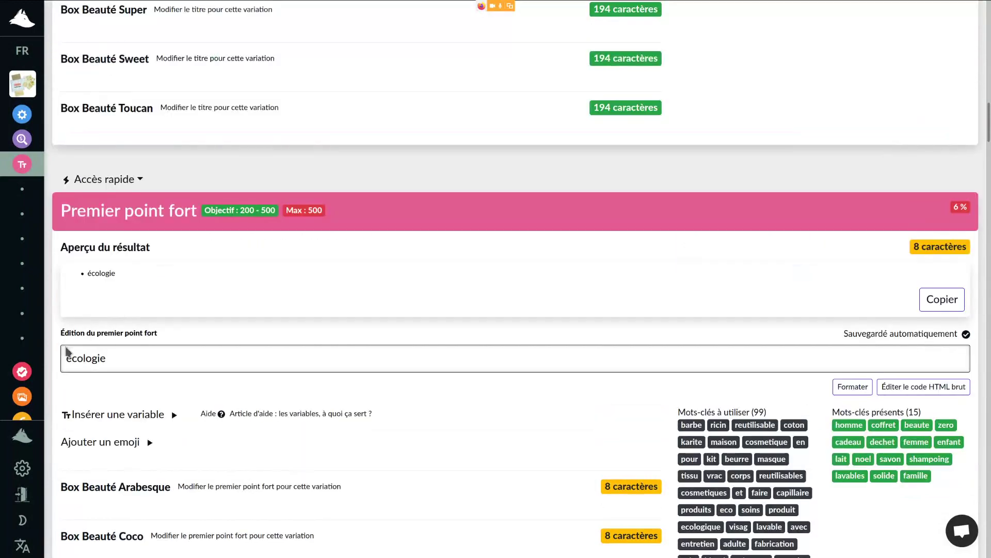
{"action": "left_click", "coordinate": [63, 360]}
{"action": "key", "text": "ctrl+v"}
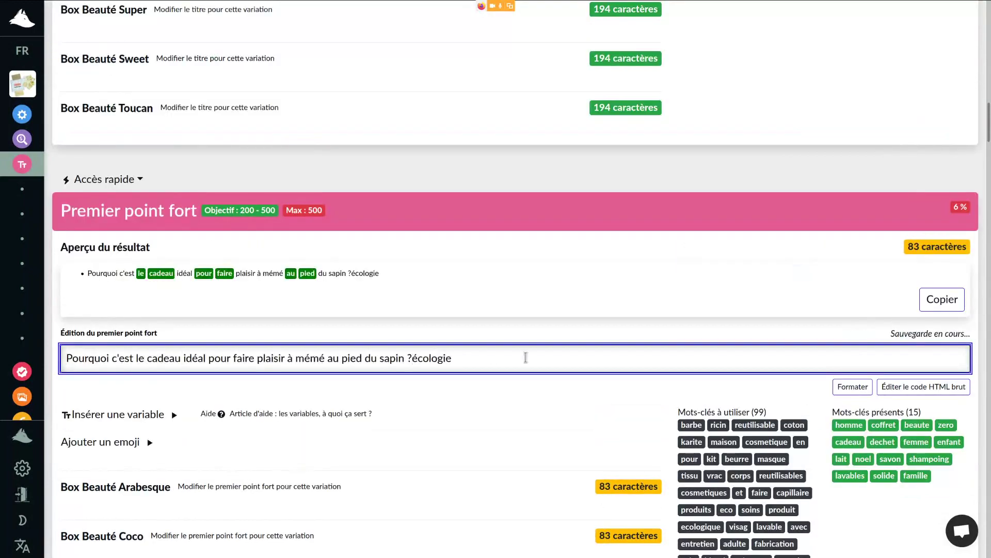
{"action": "key", "text": "shift+End"}
{"action": "key", "text": "BackSpace"}
Step: Enter "écologie" as the fifth bullet point common to all variations
{"action": "scroll", "coordinate": [299, 365], "scroll_direction": "down", "scroll_amount": 14}
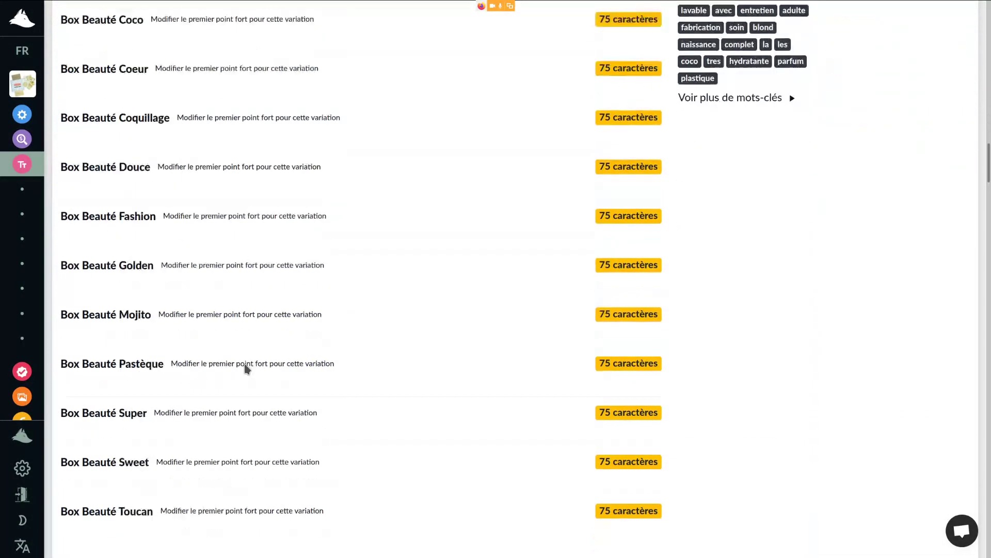
{"action": "scroll", "coordinate": [206, 374], "scroll_direction": "down", "scroll_amount": 4}
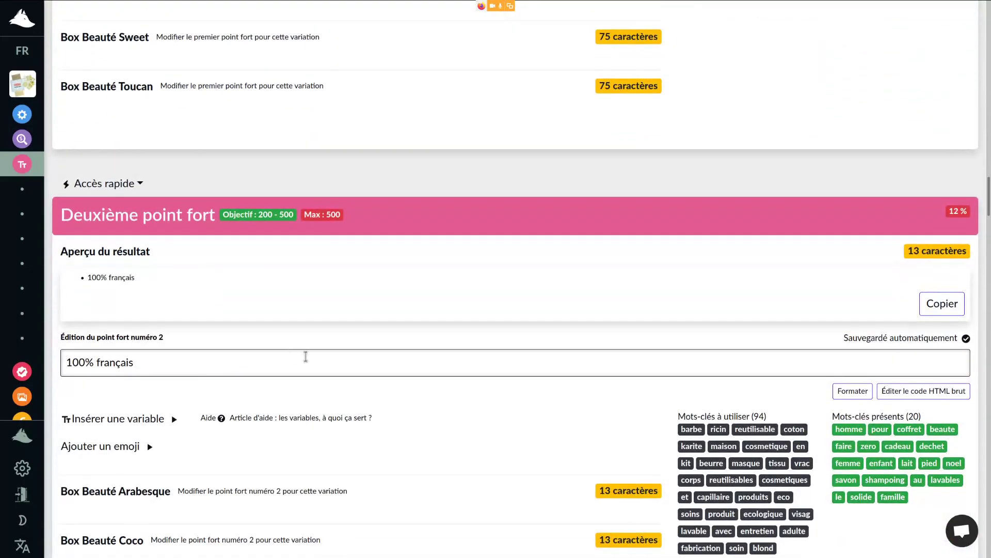
{"action": "scroll", "coordinate": [205, 374], "scroll_direction": "down", "scroll_amount": 20}
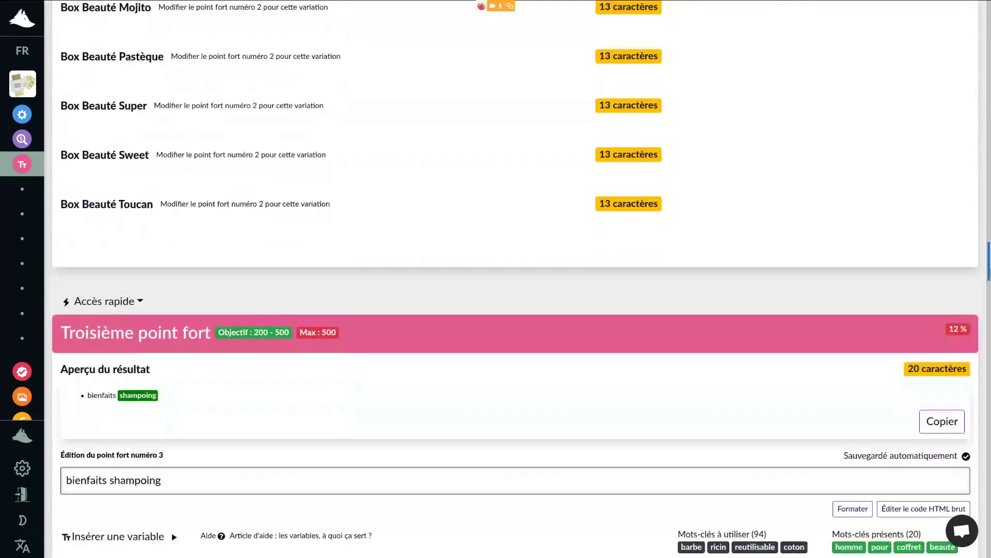
{"action": "scroll", "coordinate": [327, 342], "scroll_direction": "down", "scroll_amount": 20}
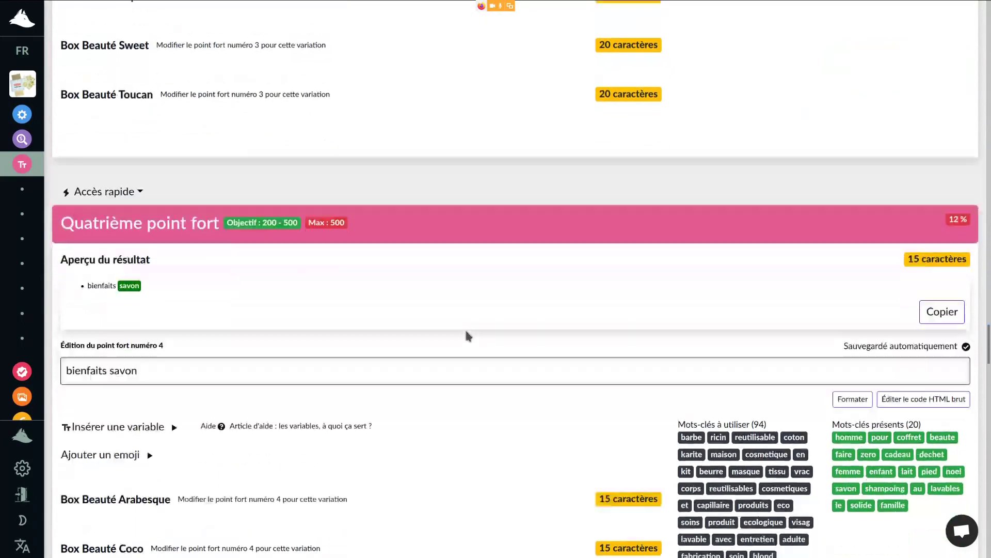
{"action": "scroll", "coordinate": [326, 342], "scroll_direction": "down", "scroll_amount": 13}
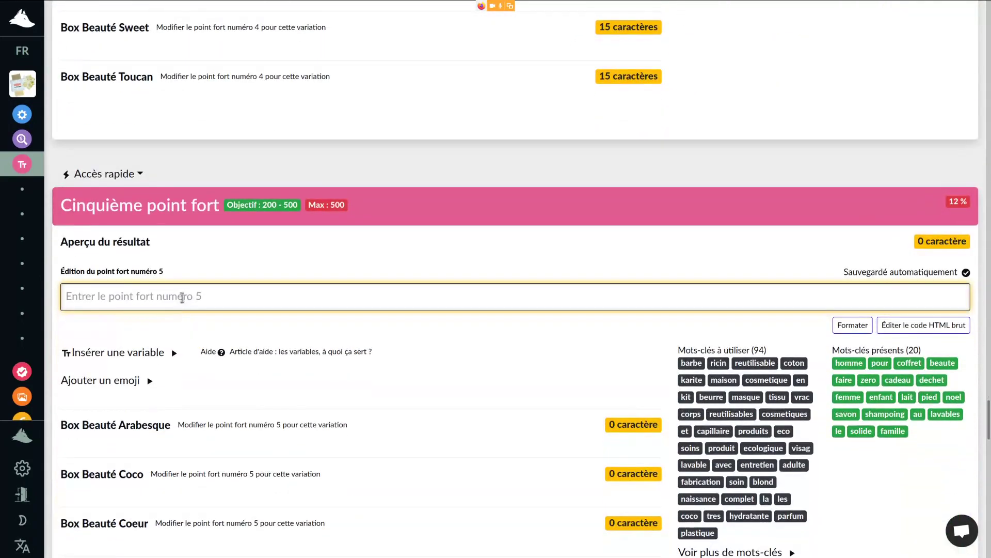
{"action": "left_click", "coordinate": [183, 297]}
{"action": "type", "text": "écologie"}
Step: Convert the first bullet point's gift sentence entirely to uppercase with the text formatter
{"action": "middle_click", "coordinate": [521, 391]}
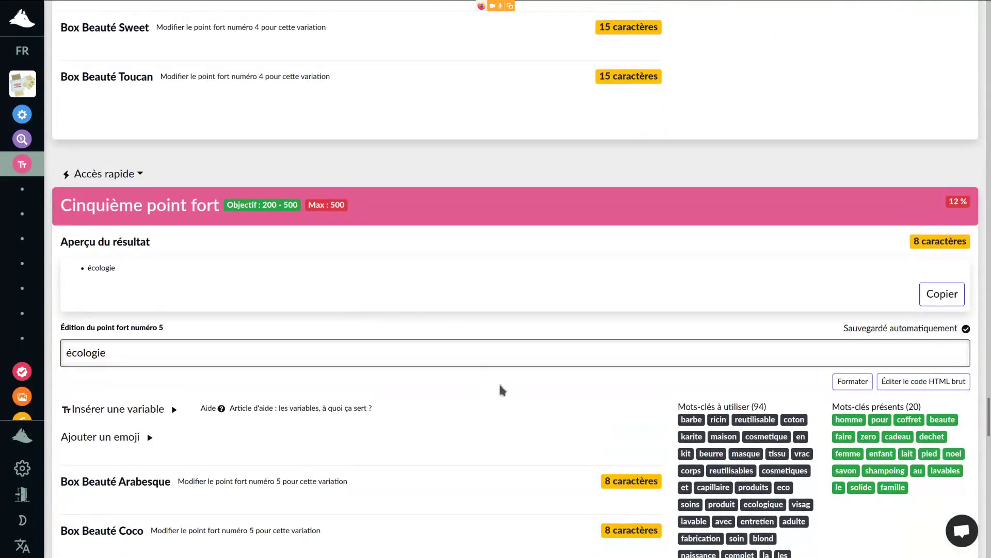
{"action": "scroll", "coordinate": [471, 274], "scroll_direction": "up", "scroll_amount": 13}
{"action": "scroll", "coordinate": [471, 274], "scroll_direction": "up", "scroll_amount": 20}
{"action": "left_click", "coordinate": [509, 325]}
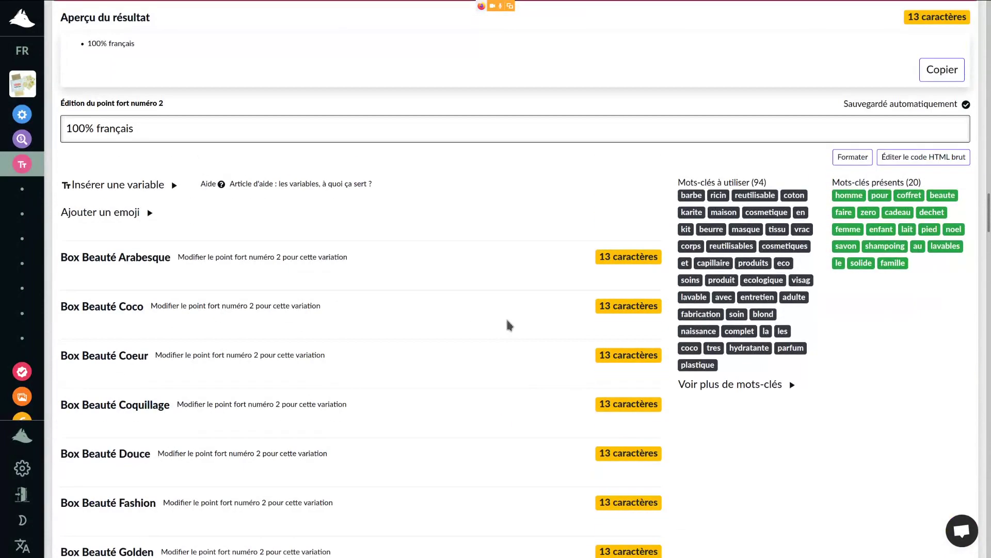
{"action": "scroll", "coordinate": [441, 290], "scroll_direction": "up", "scroll_amount": 3}
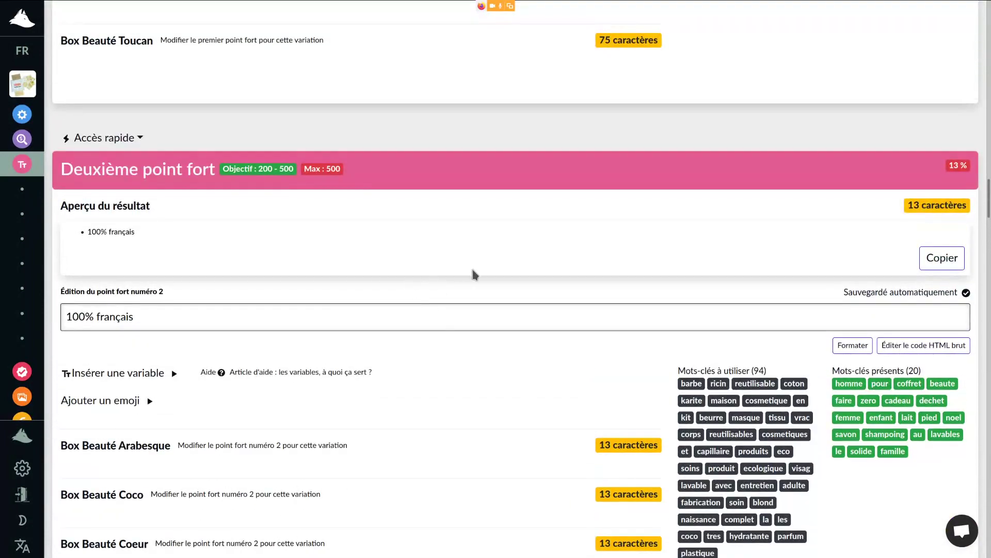
{"action": "scroll", "coordinate": [471, 272], "scroll_direction": "up", "scroll_amount": 3}
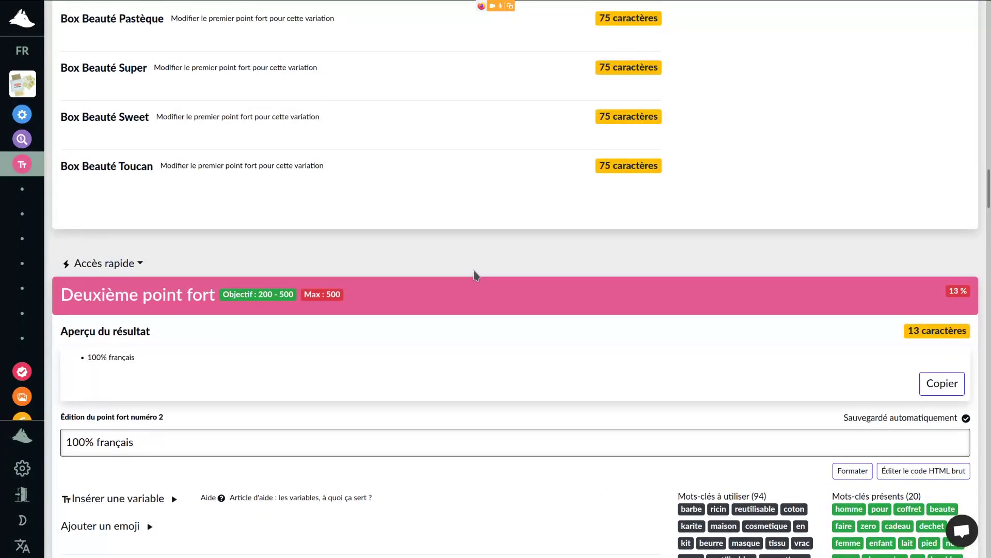
{"action": "scroll", "coordinate": [474, 274], "scroll_direction": "up", "scroll_amount": 6}
{"action": "scroll", "coordinate": [474, 274], "scroll_direction": "up", "scroll_amount": 9}
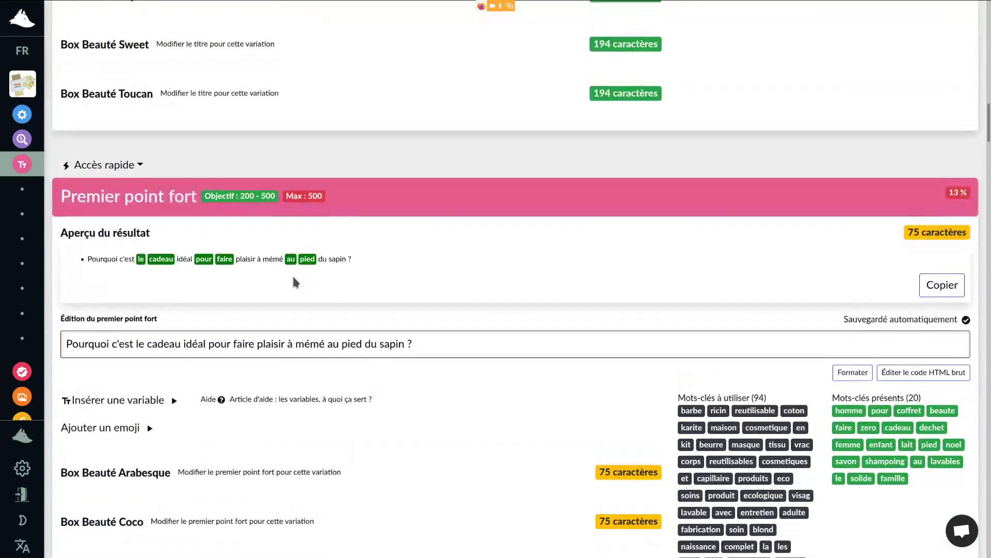
{"action": "triple_click", "coordinate": [467, 341]}
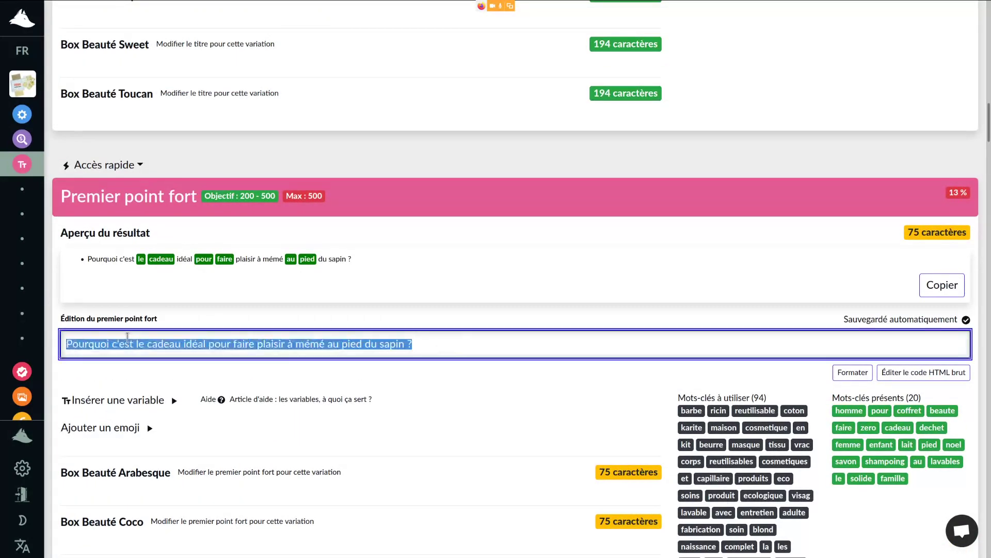
{"action": "left_click", "coordinate": [853, 372]}
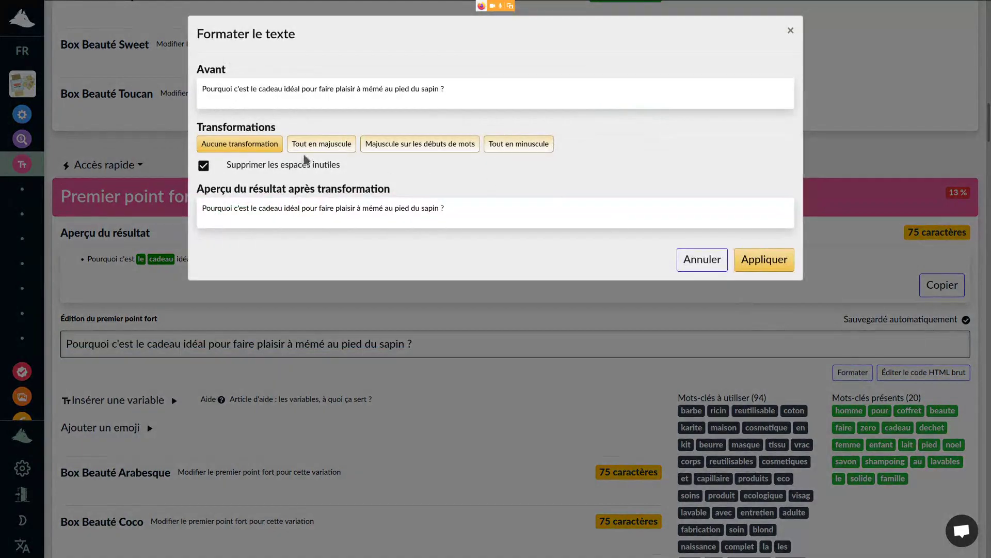
{"action": "left_click", "coordinate": [327, 145]}
{"action": "left_click", "coordinate": [764, 259]}
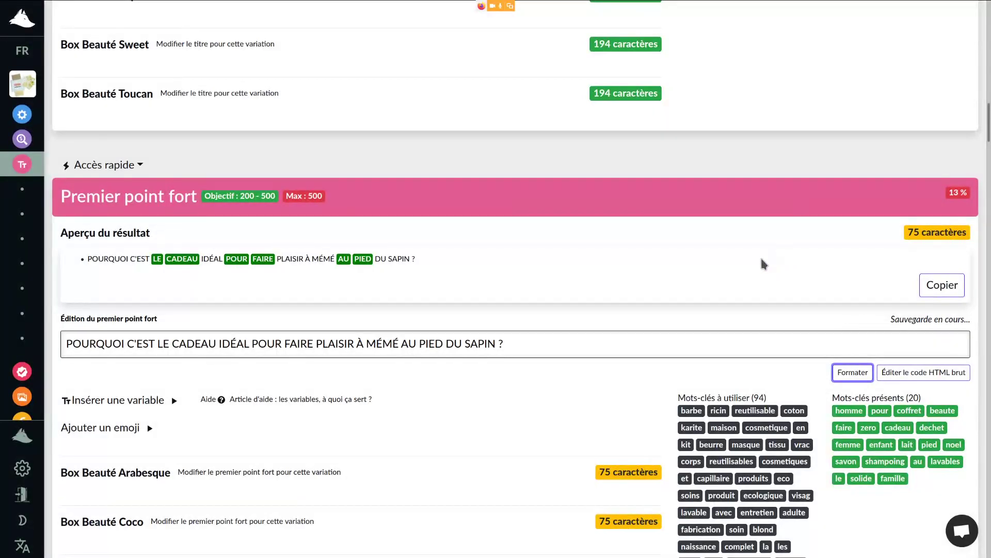
Step: Append "Chez Hoxycom, on a des convictions... et on a de l'humour !" to the first bullet point after the uppercase gift question
{"action": "left_click", "coordinate": [544, 345]}
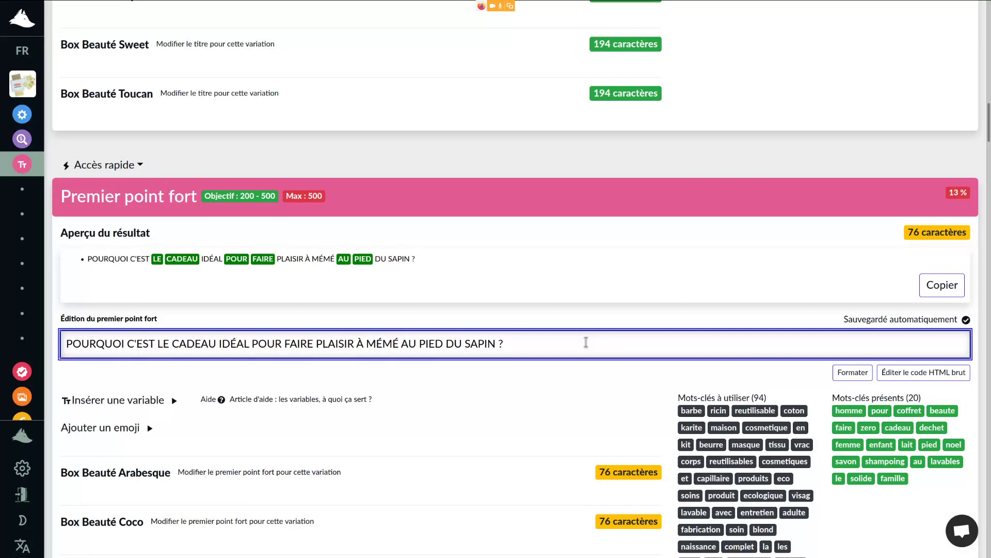
{"action": "type", "text": "Chez Ho"}
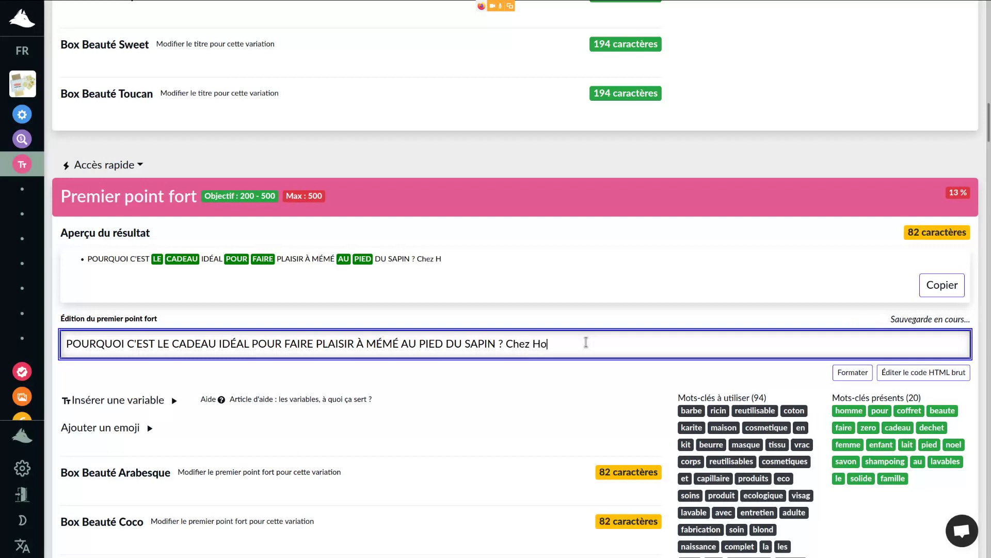
{"action": "type", "text": "xycom, on a des con"}
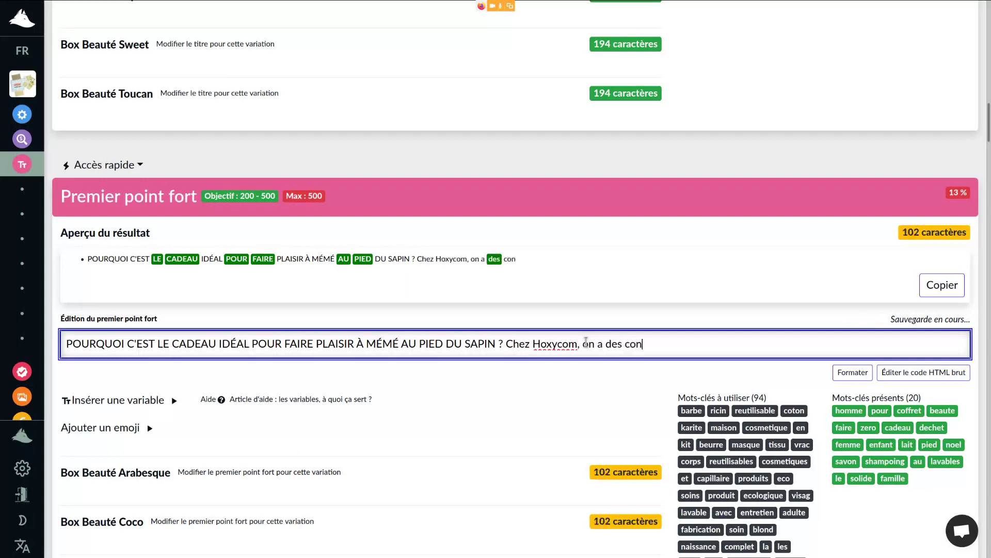
{"action": "type", "text": "victions."}
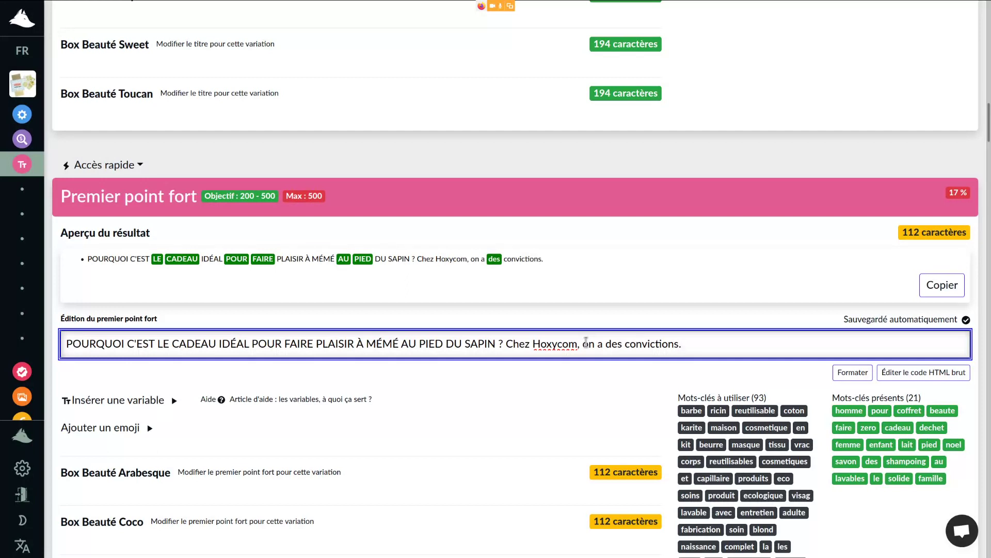
{"action": "key", "text": "BackSpace"}
{"action": "type", "text": ".."}
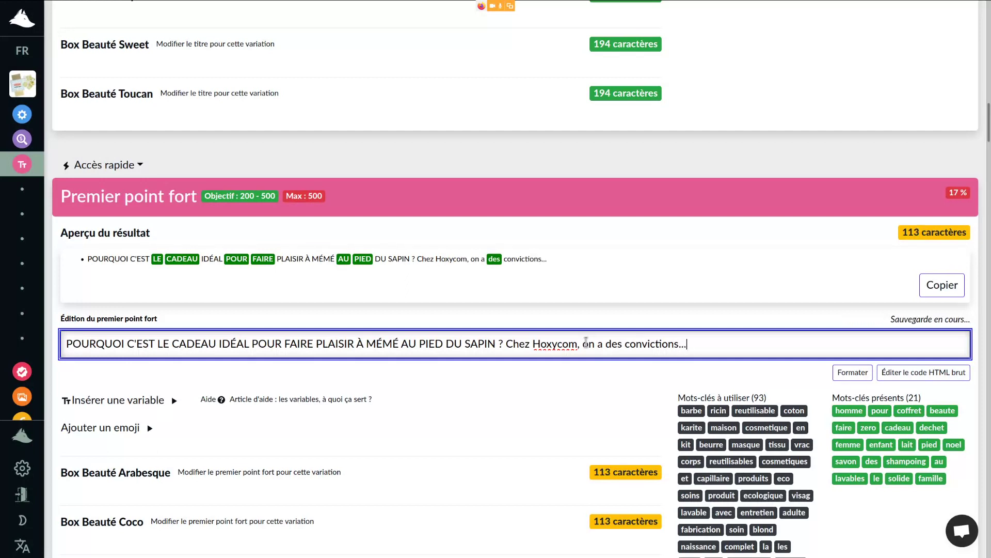
{"action": "type", "text": " et on a de l'humour !"}
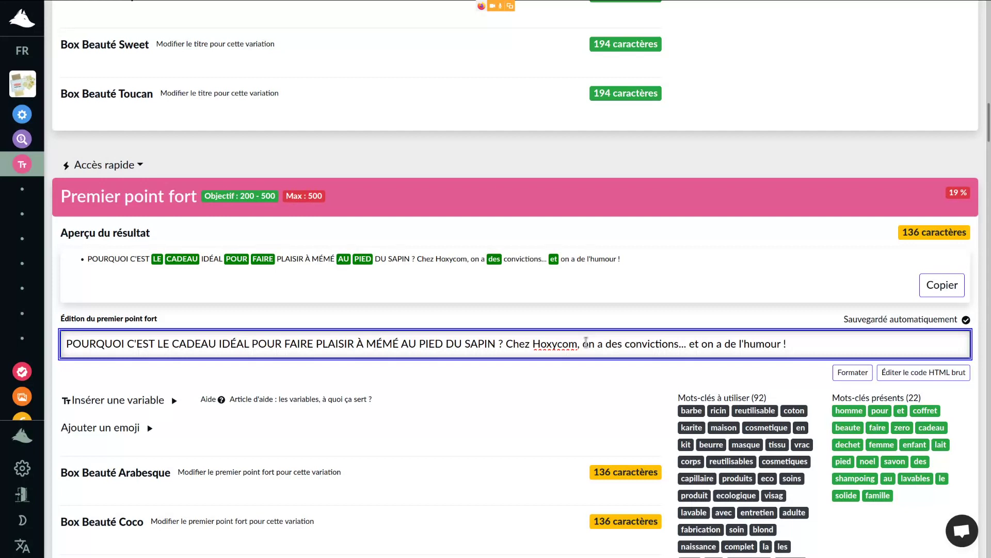
Step: Continue the first bullet point with "Votre femme ou votre maîtresse a déjà tout dans son placard ?"
{"action": "type", "text": "Votre fe"}
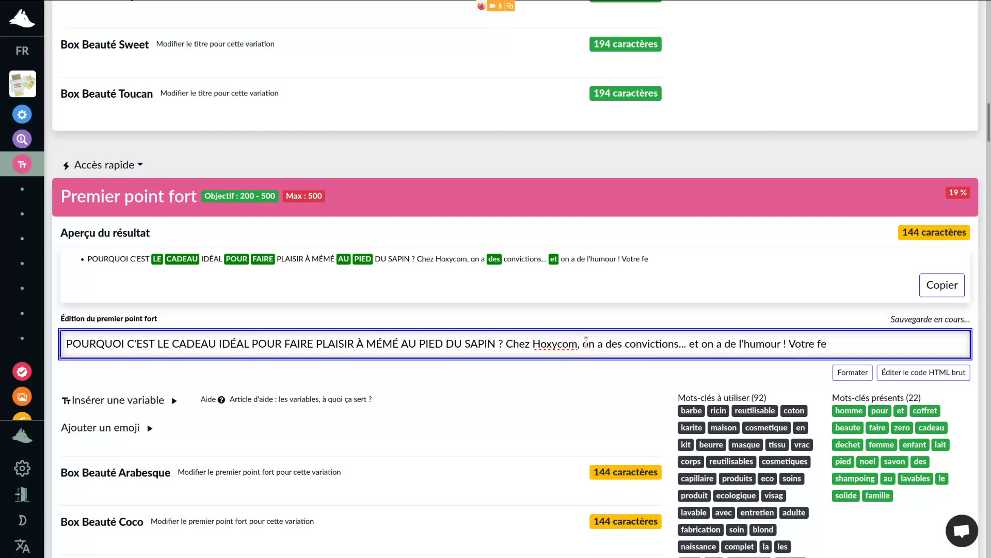
{"action": "type", "text": "mme ou"}
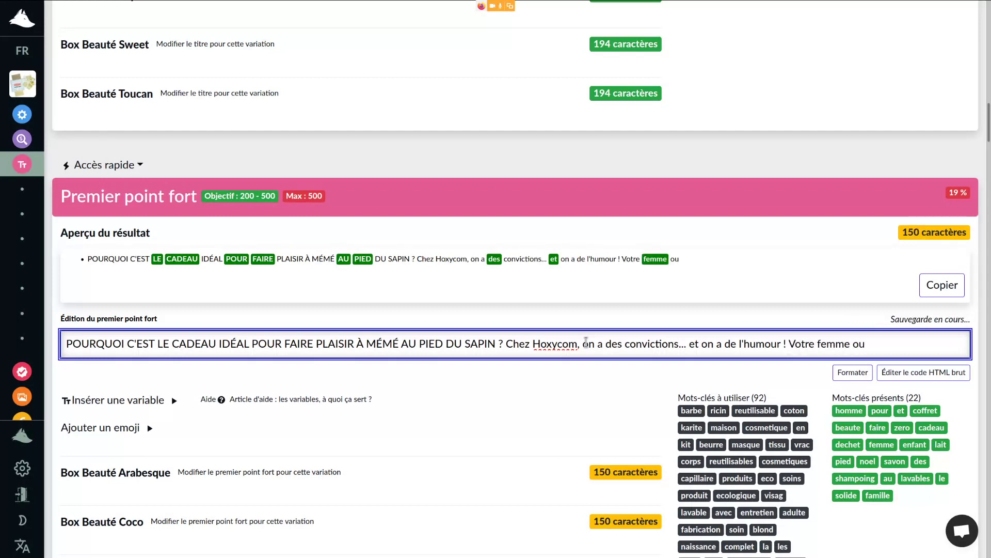
{"action": "type", "text": " vot"}
{"action": "key", "text": "BackSpace"}
{"action": "key", "text": "BackSpace"}
{"action": "key", "text": "BackSpace"}
{"action": "type", "text": "votre maîtresse"}
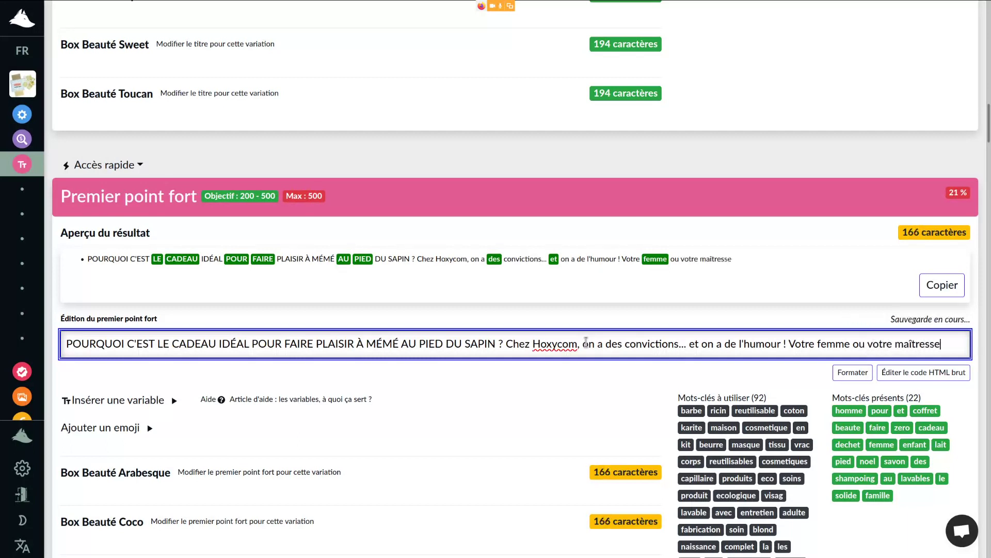
{"action": "type", "text": " a déjà tout "}
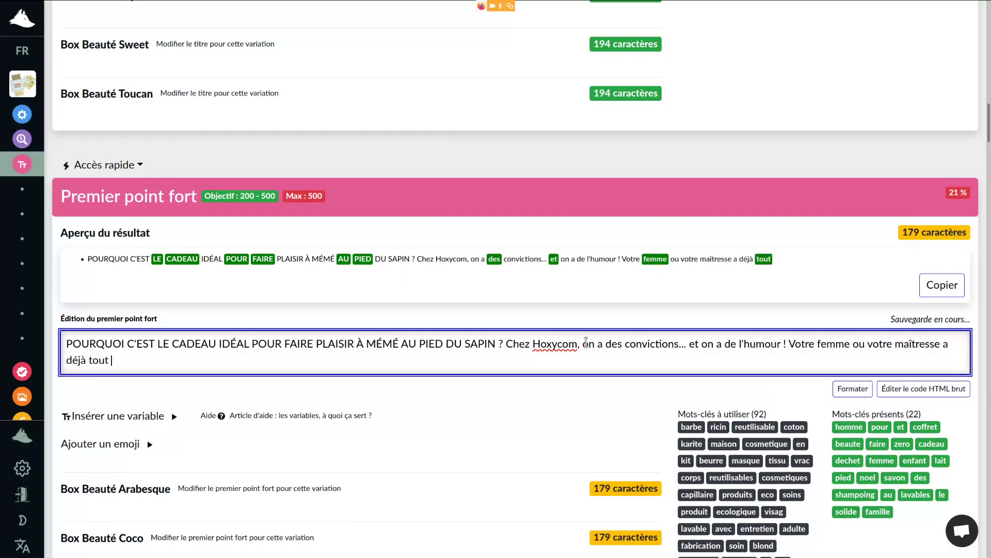
{"action": "type", "text": "dans son placard ?"}
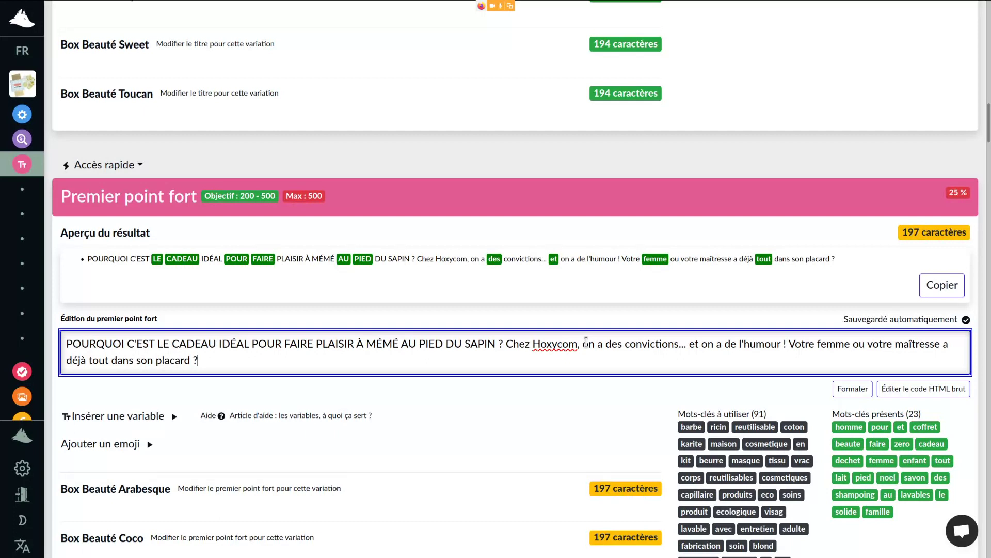
Step: Replace "son placard ?" at the end of the first bullet point with "ses placards"
{"action": "key", "text": "BackSpace"}
{"action": "key", "text": "BackSpace"}
{"action": "key", "text": "BackSpace"}
{"action": "key", "text": "BackSpace"}
{"action": "key", "text": "BackSpace"}
{"action": "key", "text": "BackSpace"}
{"action": "key", "text": "BackSpace"}
{"action": "key", "text": "BackSpace"}
{"action": "key", "text": "BackSpace"}
{"action": "key", "text": "BackSpace"}
{"action": "key", "text": "BackSpace"}
{"action": "key", "text": "BackSpace"}
{"action": "key", "text": "BackSpace"}
{"action": "type", "text": "ses placards"}
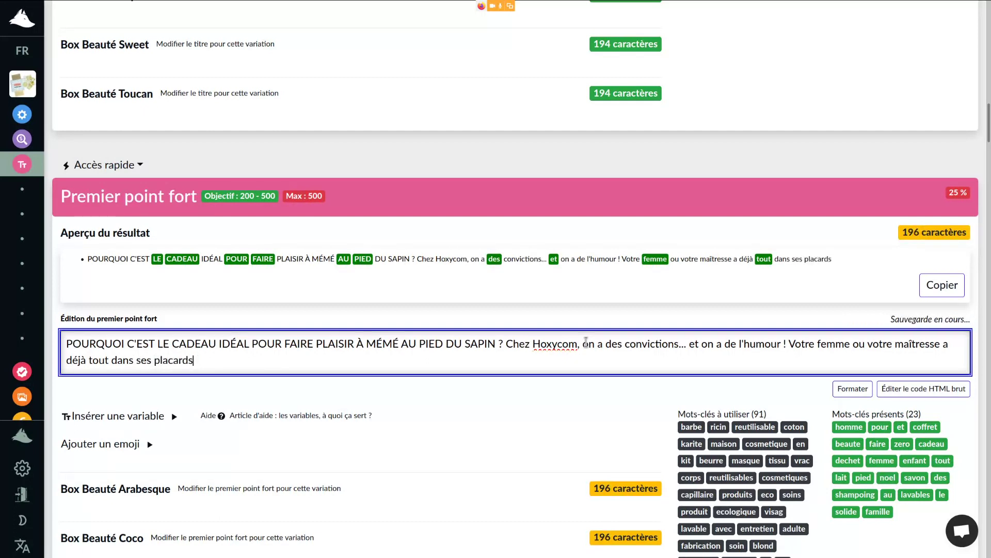
Step: End the placards question with a question mark and add "Vous ne savez pas quoi lui offrir d'original et d'unique ?"
{"action": "type", "text": " ? Vous ne savez p"}
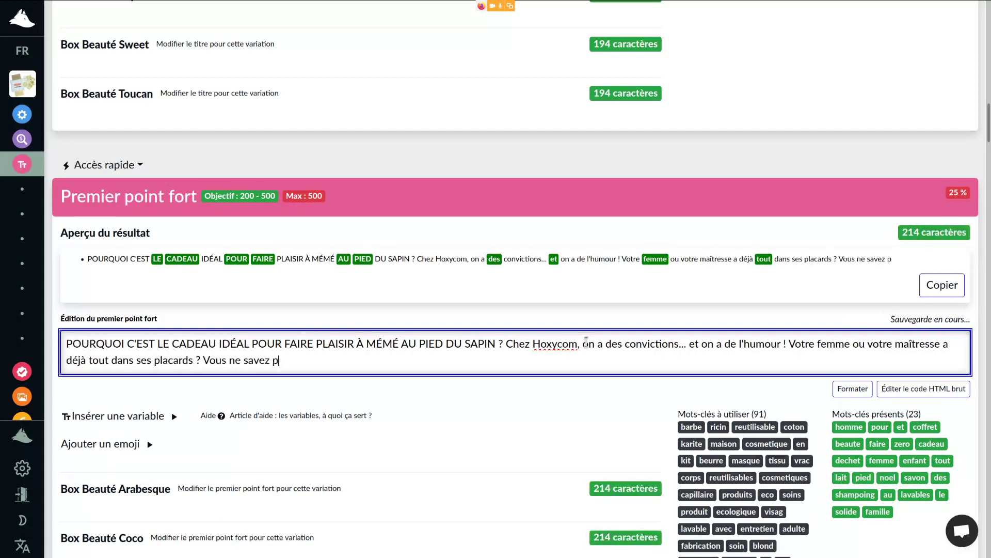
{"action": "type", "text": "as quoi lui "}
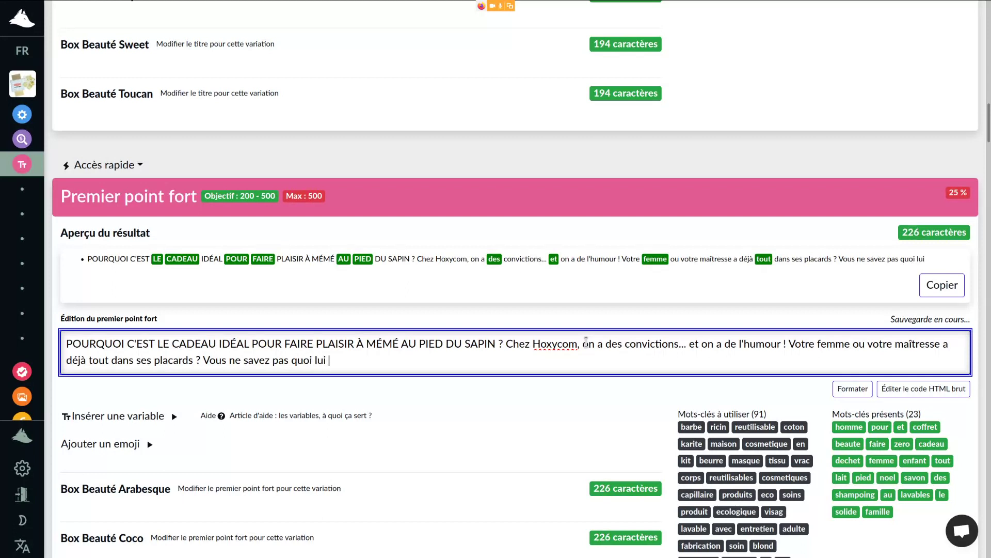
{"action": "type", "text": "offrir d'original et d'unique ?"}
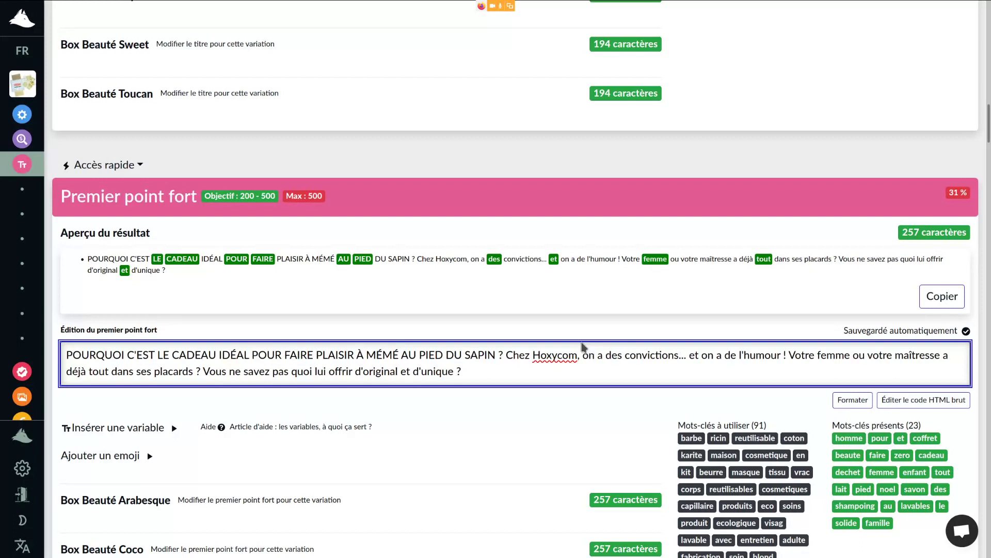
Step: Replace "MÉMÉ" in the uppercase question of the first bullet point with "MAMIE"
{"action": "double_click", "coordinate": [378, 356]}
{"action": "left_click", "coordinate": [505, 377]}
{"action": "double_click", "coordinate": [392, 354]}
{"action": "type", "text": "MAMIE"}
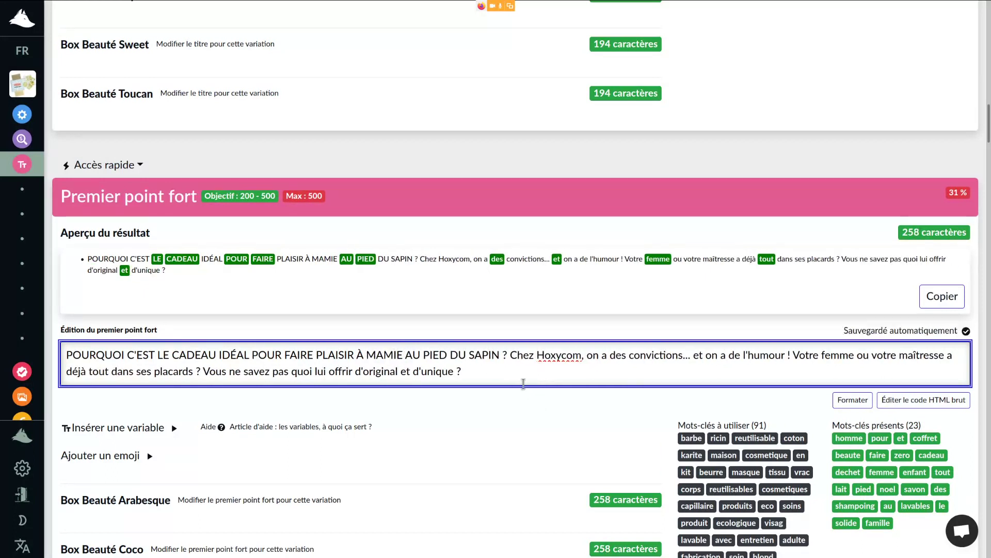
Step: Replace "À MAMIE" in the first bullet point's uppercase question with "À LA FEMME DE VOTRE VIE"
{"action": "double_click", "coordinate": [395, 355]}
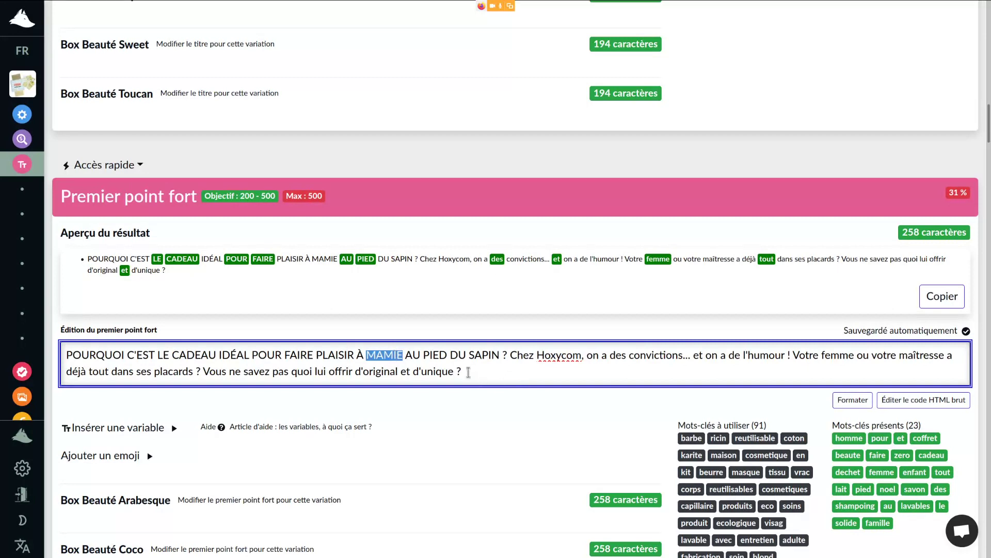
{"action": "left_click", "coordinate": [395, 354]}
{"action": "left_click_drag", "start_coordinate": [360, 354], "coordinate": [404, 351]}
{"action": "key", "text": "BackSpace"}
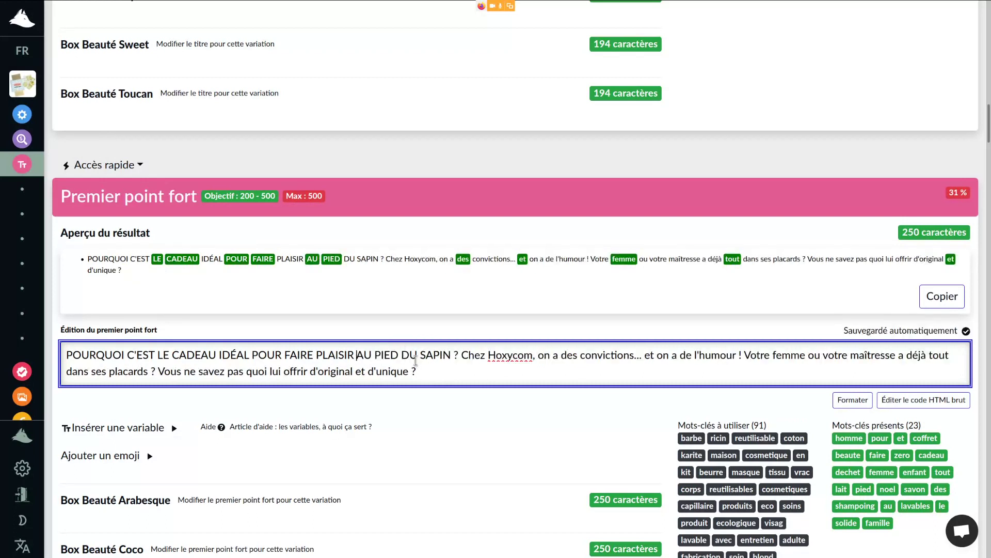
{"action": "type", "text": "À"}
{"action": "type", "text": " LA FEM"}
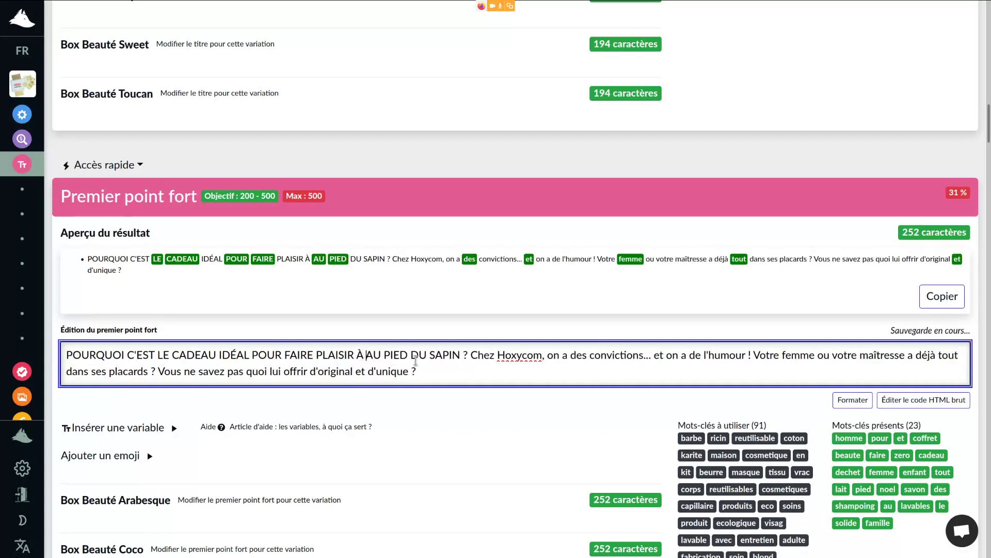
{"action": "type", "text": "M"}
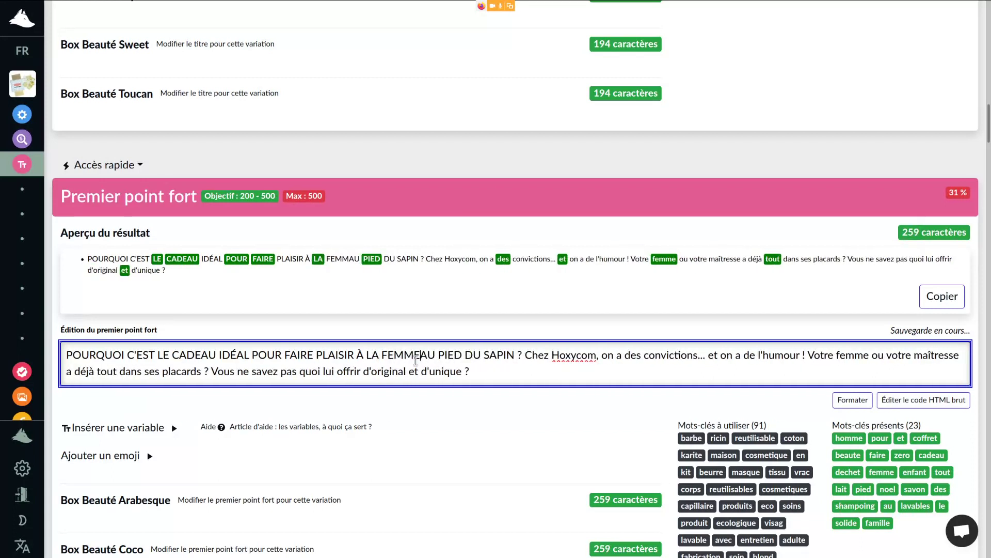
{"action": "type", "text": "E DE VOTRE VIE"}
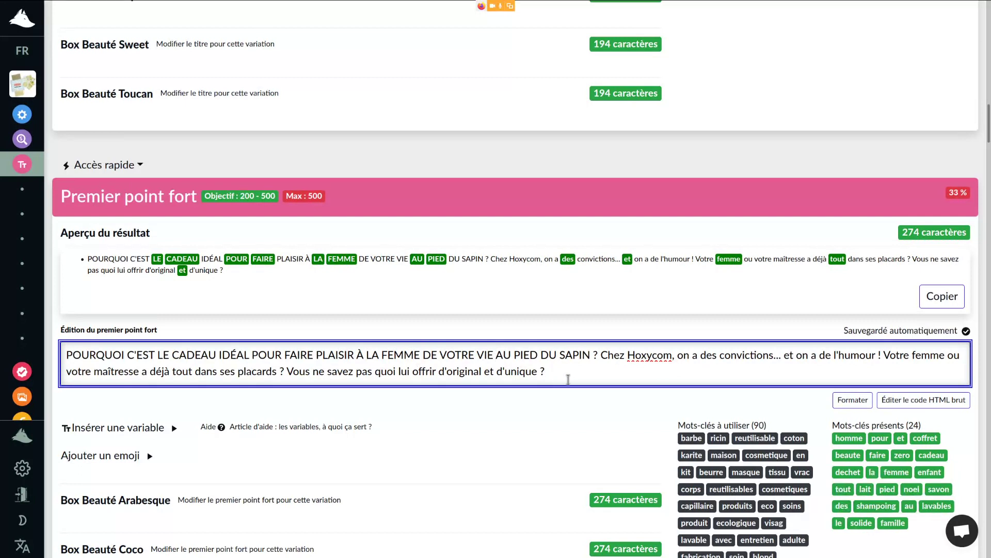
Step: Add "Cette édition limitée est faite pour vous !" at the end of the first bullet point
{"action": "left_click", "coordinate": [589, 378]}
{"action": "type", "text": "Cette é"}
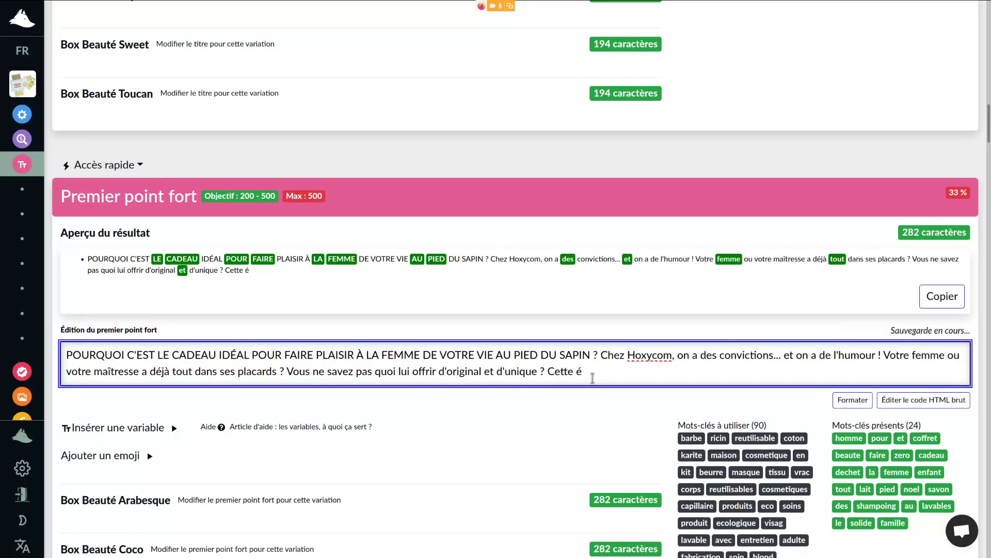
{"action": "type", "text": "dition limitée e"}
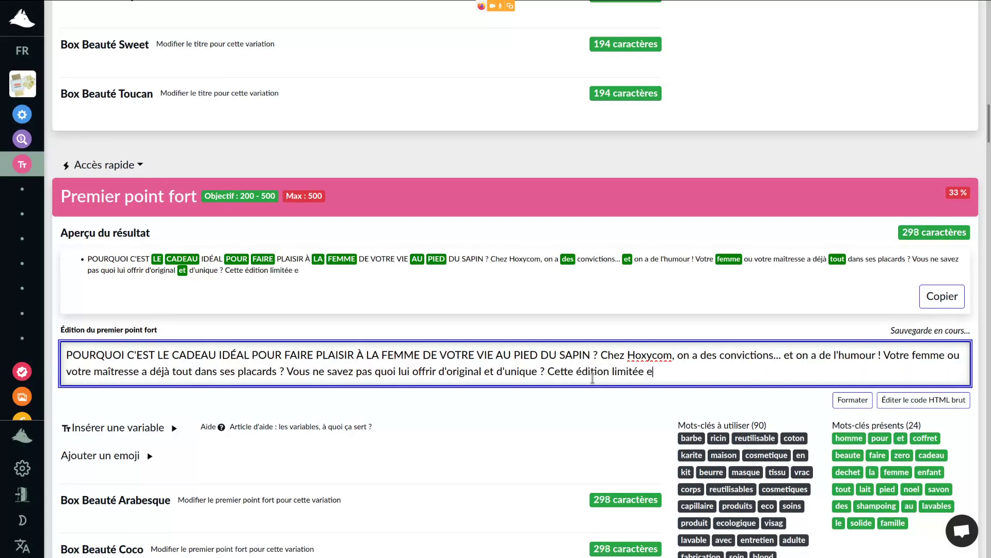
{"action": "type", "text": "st faite pour "}
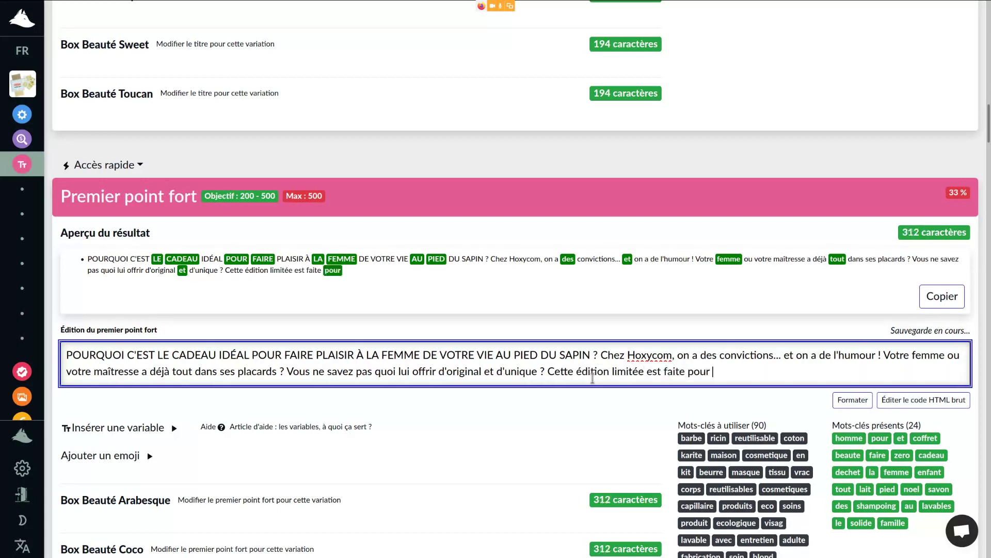
{"action": "type", "text": "vous ! "}
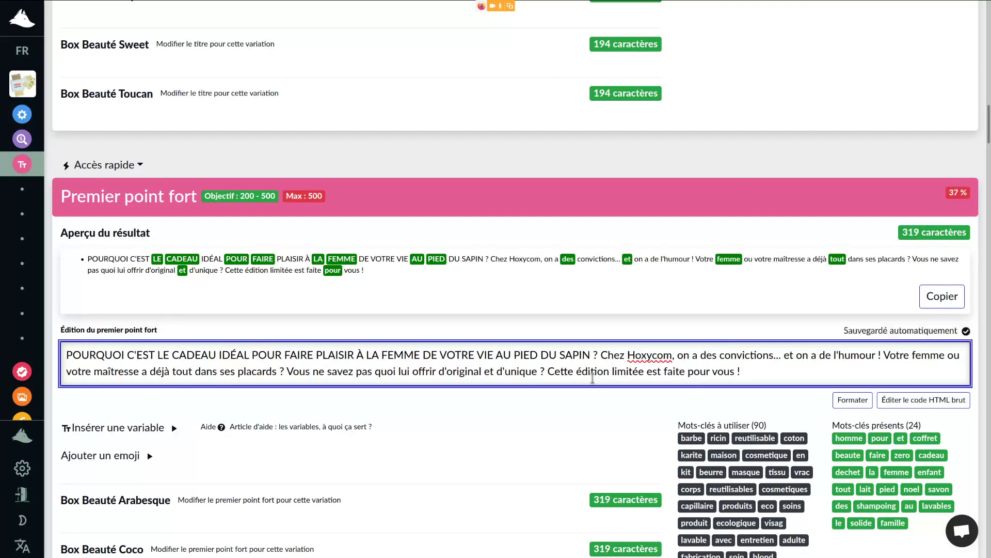
Step: Finish the first bullet point with the sentence "Vous saurez surprendre tout en faisant plaisir."
{"action": "type", "text": "Vous s"}
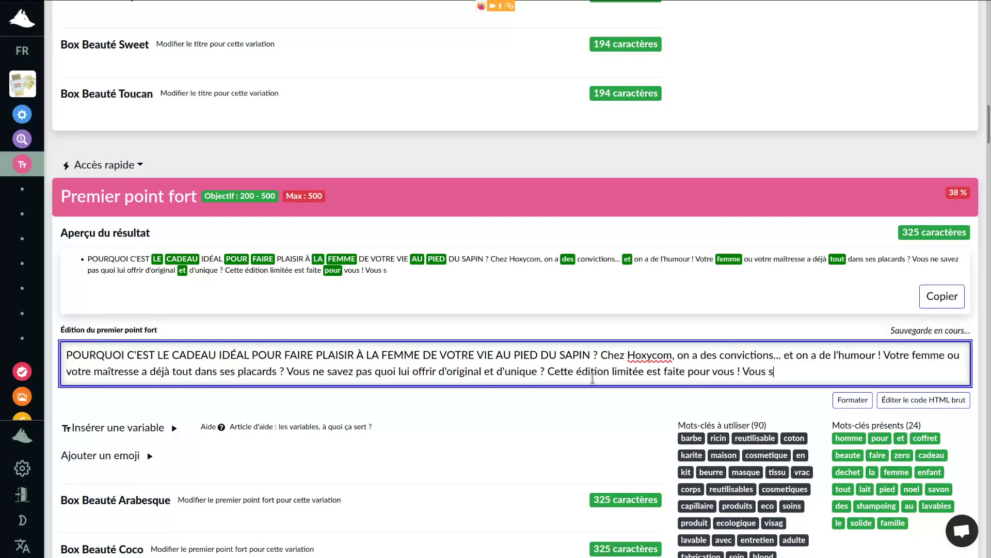
{"action": "key", "text": "BackSpace"}
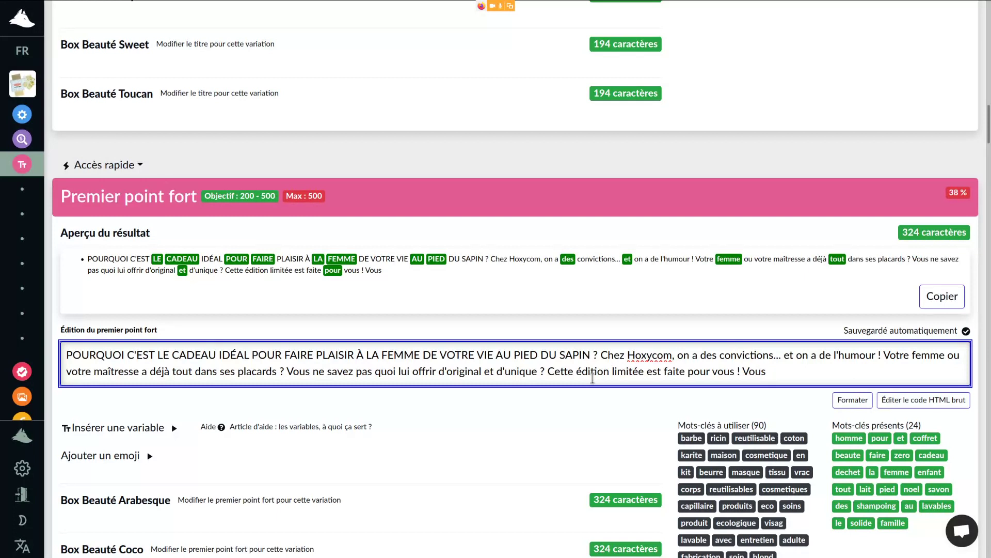
{"action": "type", "text": "saurez "}
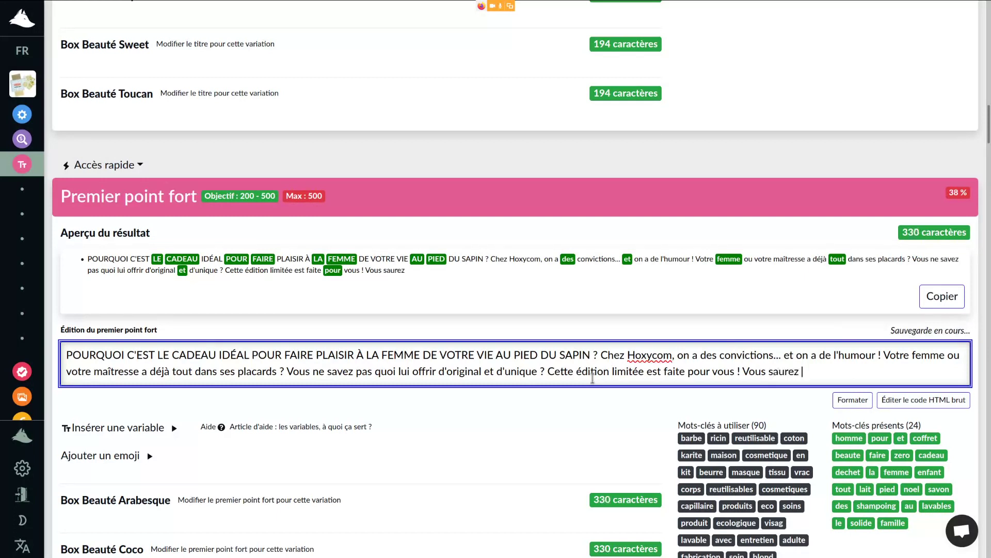
{"action": "type", "text": "surprendre et faire plaisir"}
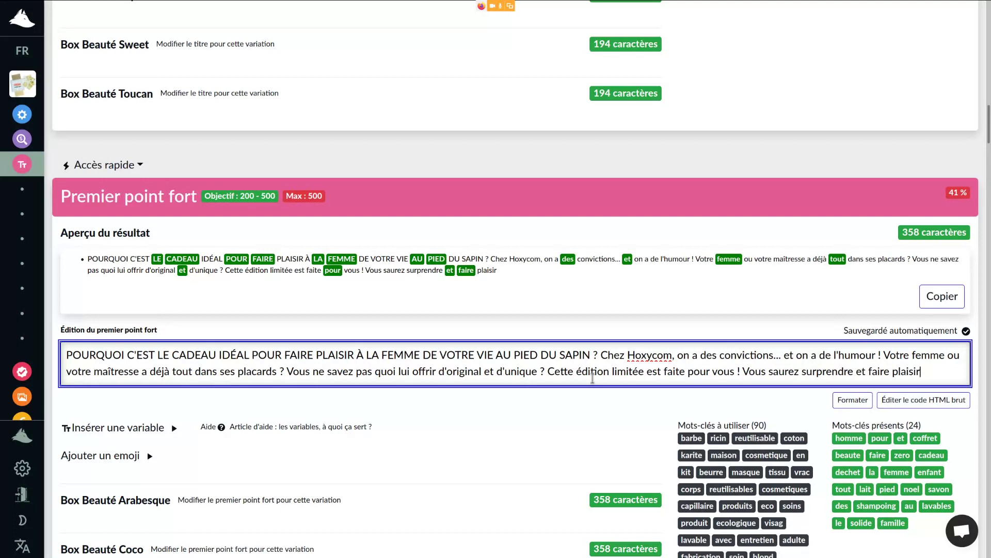
{"action": "key", "text": "ctrl+shift+Left"}
{"action": "key", "text": "ctrl+shift+Left"}
{"action": "key", "text": "ctrl+shift+Left"}
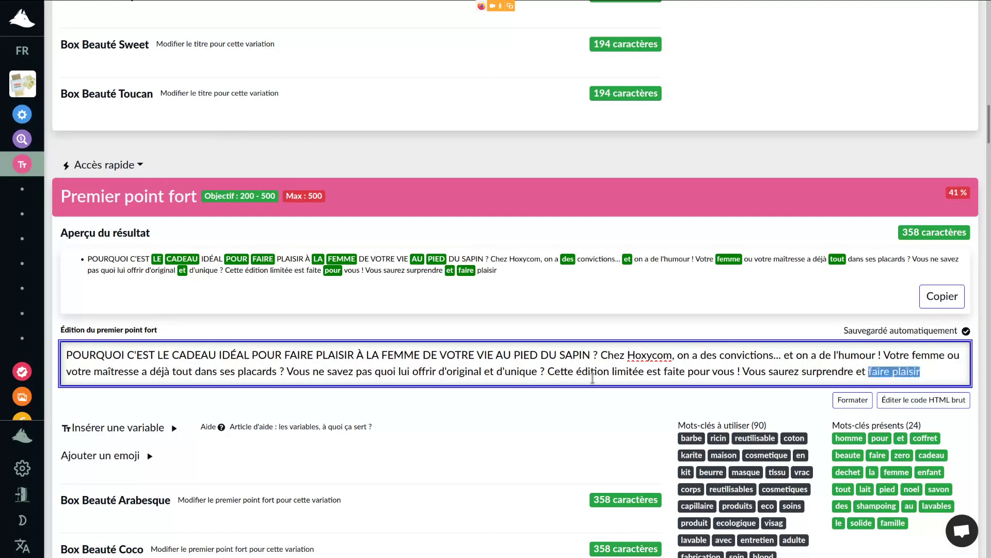
{"action": "type", "text": "tout en faisant plaisir"}
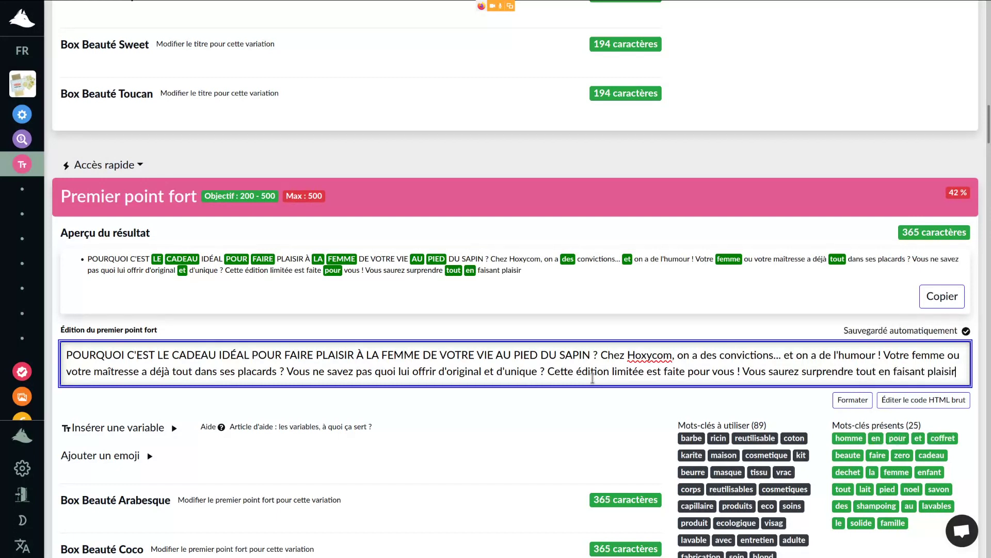
{"action": "type", "text": "."}
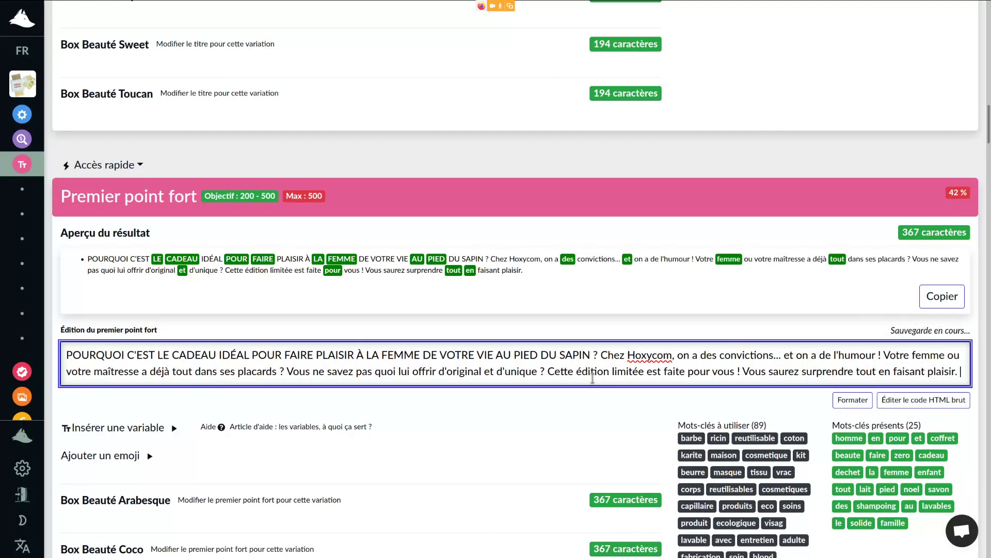
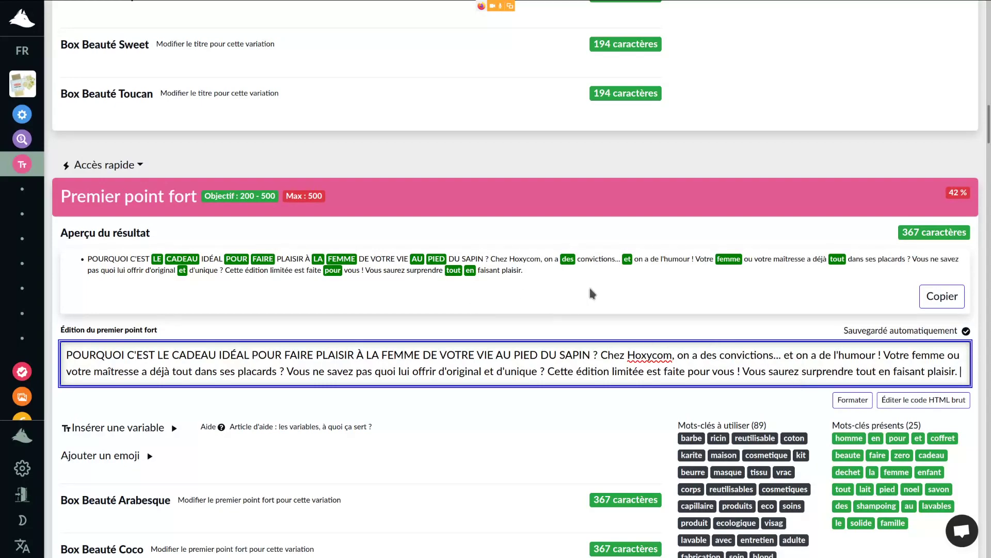
Step: Check the first bullet point in the product listing preview
{"action": "scroll", "coordinate": [612, 287], "scroll_direction": "up", "scroll_amount": 12}
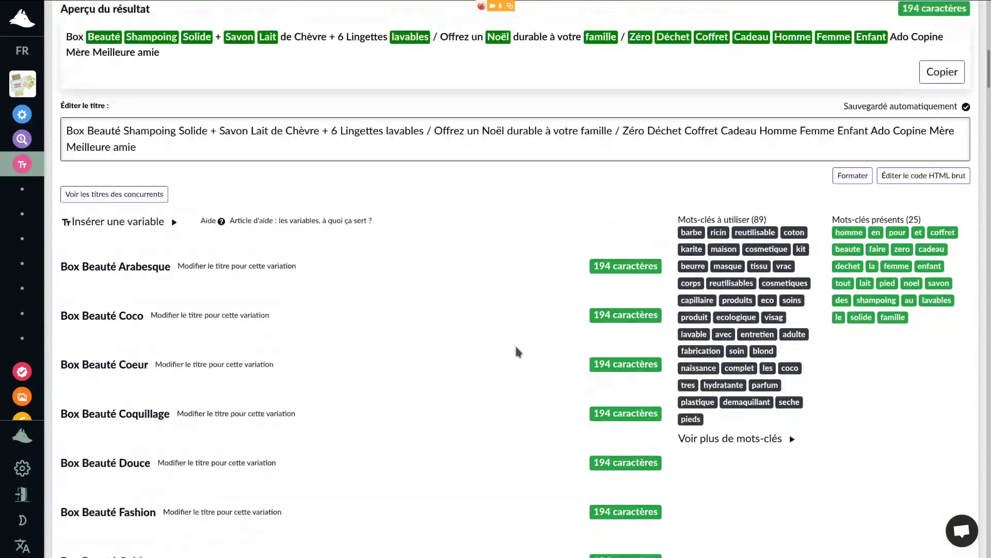
{"action": "scroll", "coordinate": [516, 348], "scroll_direction": "up", "scroll_amount": 8}
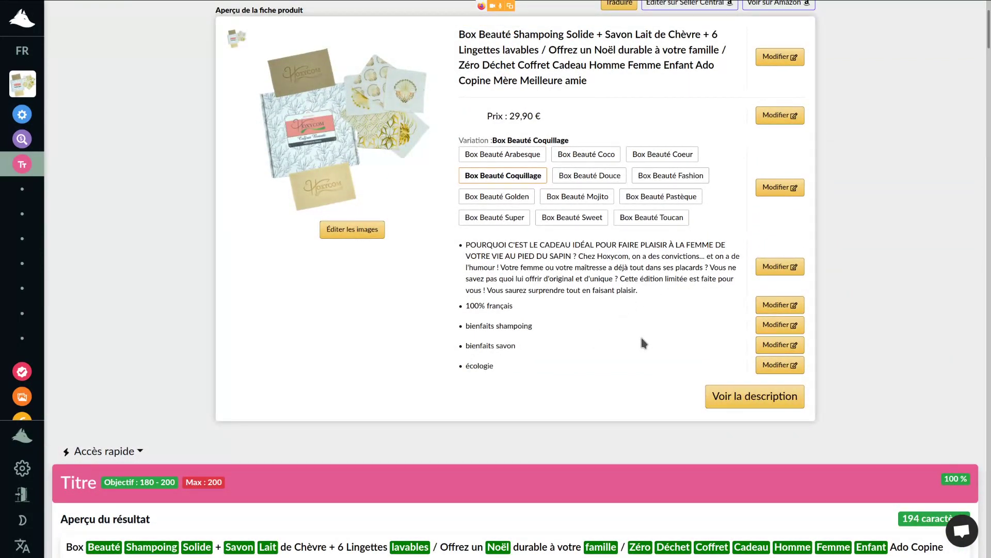
Step: Insert the Santa Claus emoji 🎅 at the very start of the first bullet point, before "POURQUOI"
{"action": "scroll", "coordinate": [643, 343], "scroll_direction": "down", "scroll_amount": 20}
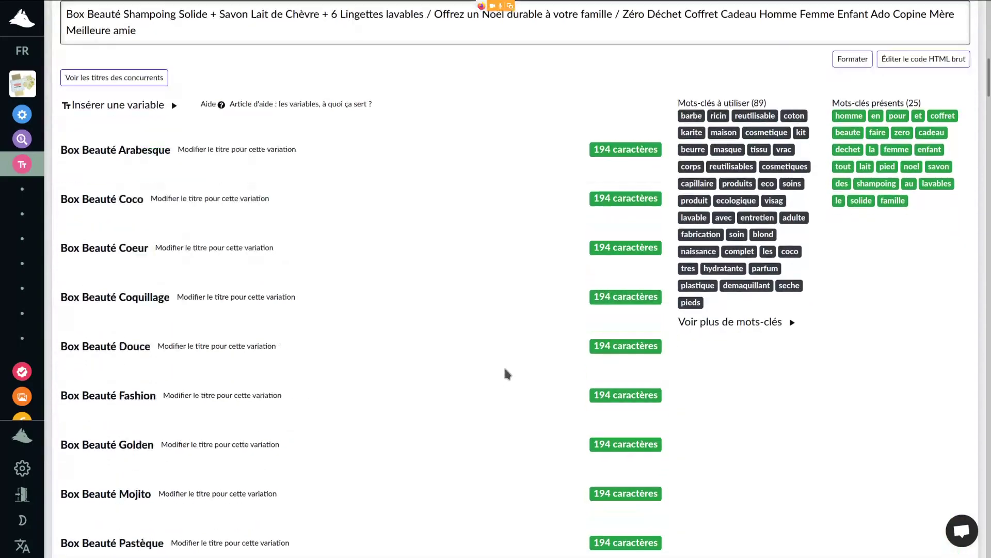
{"action": "scroll", "coordinate": [488, 377], "scroll_direction": "down", "scroll_amount": 7}
{"action": "scroll", "coordinate": [124, 320], "scroll_direction": "up", "scroll_amount": 1}
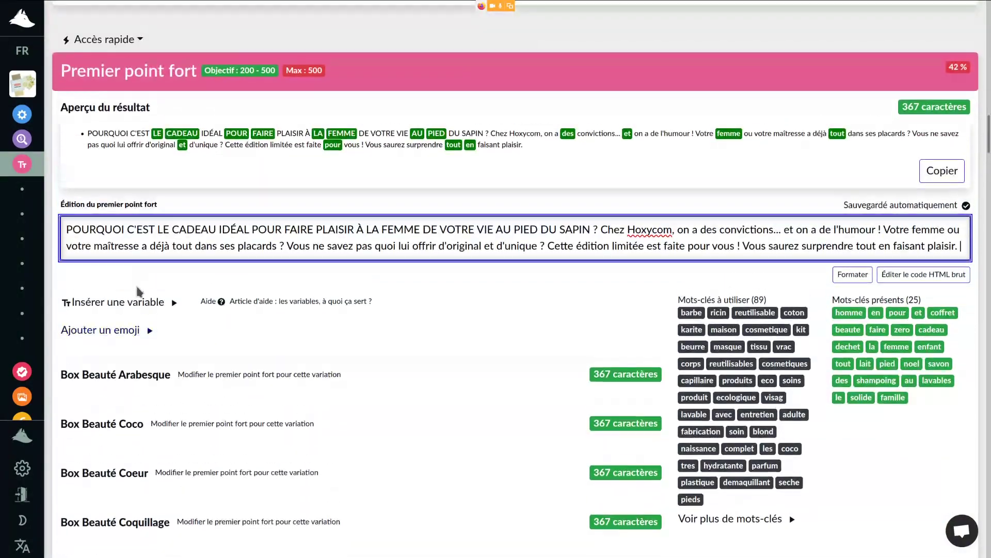
{"action": "left_click", "coordinate": [115, 331]}
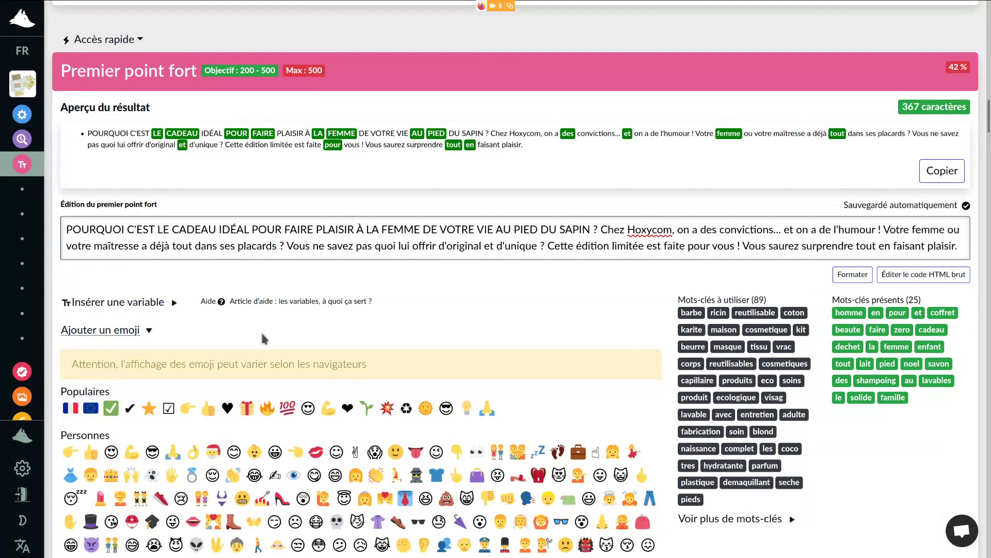
{"action": "scroll", "coordinate": [400, 340], "scroll_direction": "down", "scroll_amount": 2}
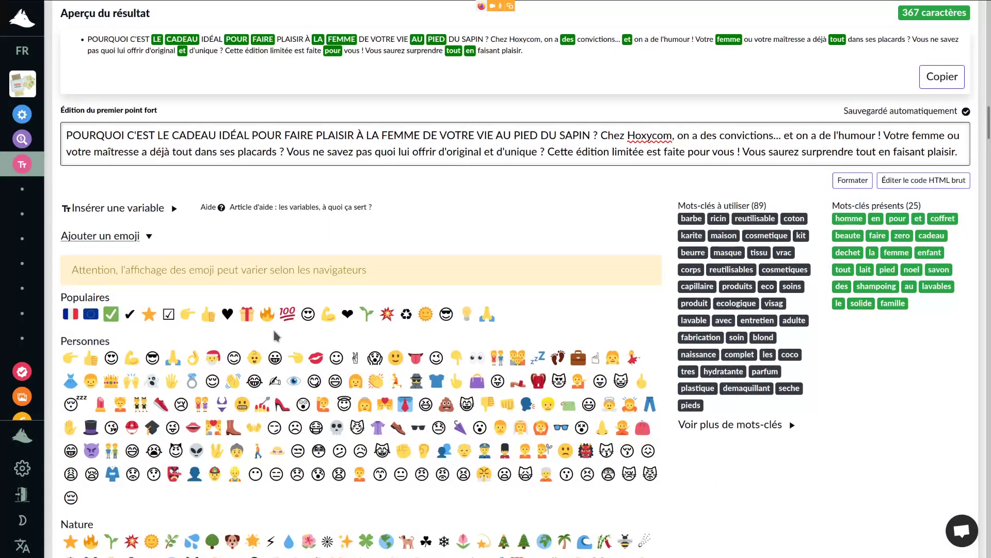
{"action": "left_click", "coordinate": [213, 357]}
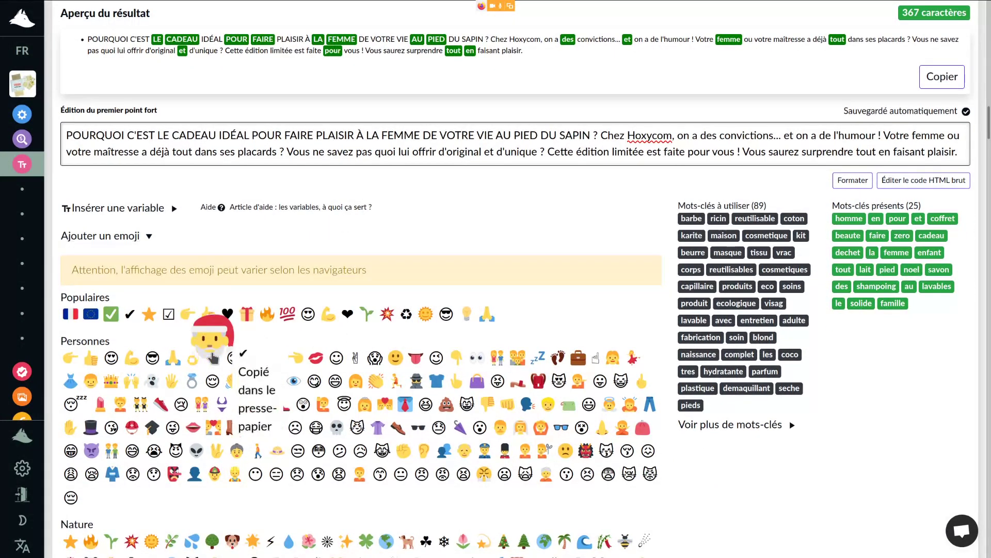
{"action": "left_click", "coordinate": [68, 137]}
{"action": "type", "text": "🎅"}
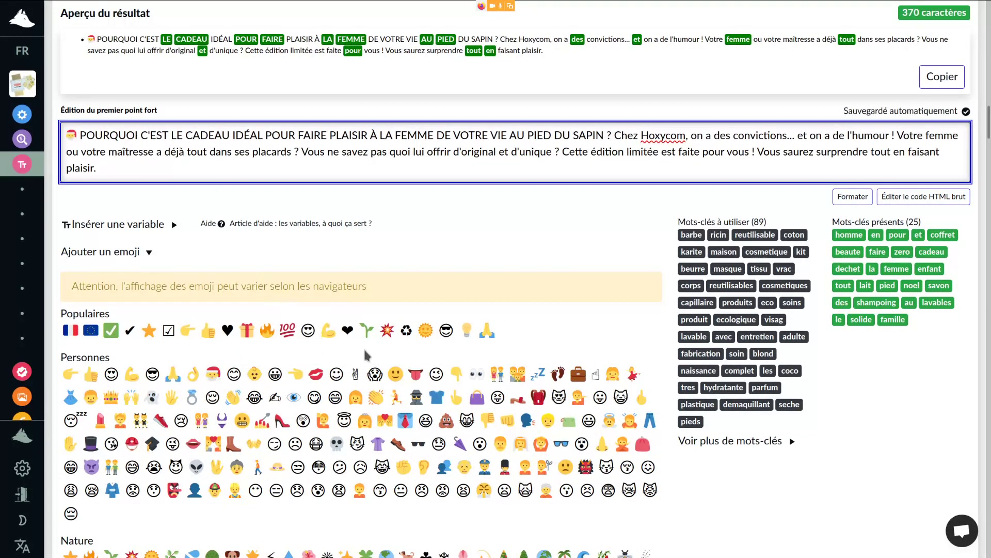
Step: Insert the Christmas tree emoji 🎄 after the uppercase question in the first bullet point, just before "Chez Hoxycom"
{"action": "scroll", "coordinate": [365, 354], "scroll_direction": "down", "scroll_amount": 4}
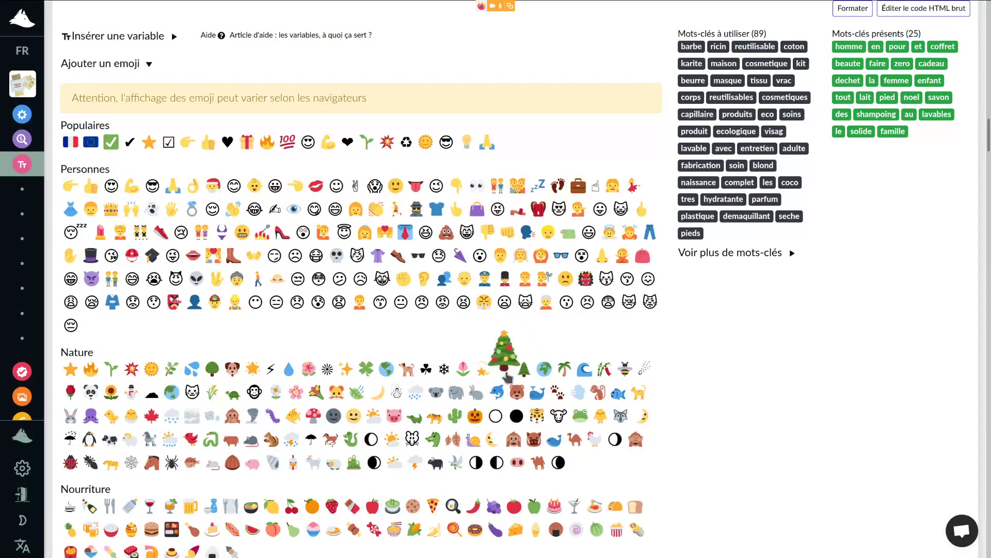
{"action": "left_click", "coordinate": [507, 355]}
{"action": "scroll", "coordinate": [508, 356], "scroll_direction": "up", "scroll_amount": 6}
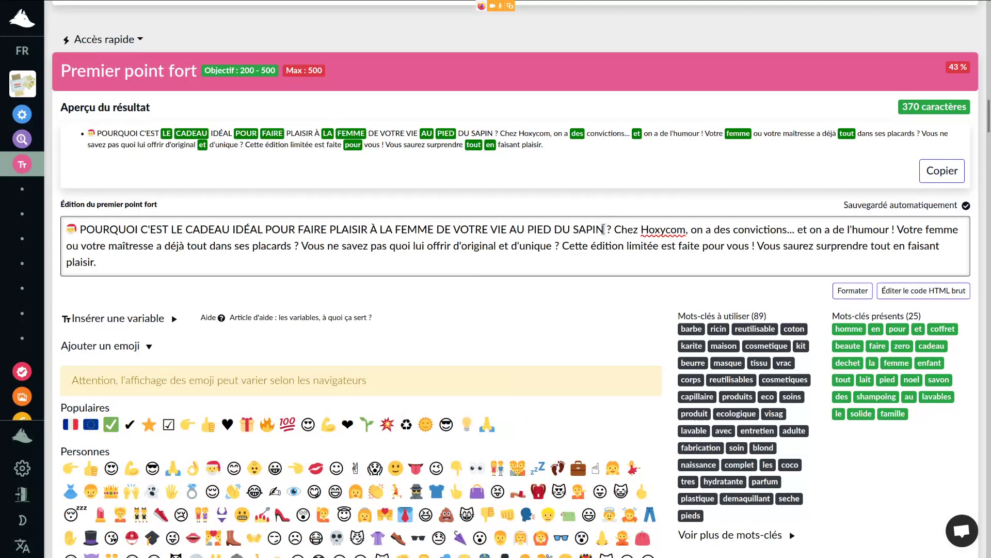
{"action": "left_click", "coordinate": [613, 229]}
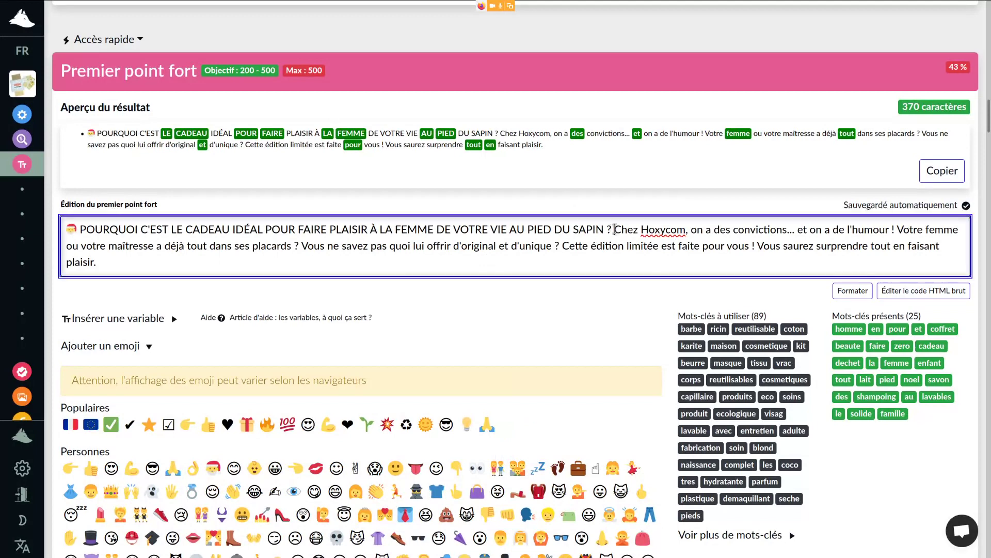
{"action": "type", "text": "🎄"}
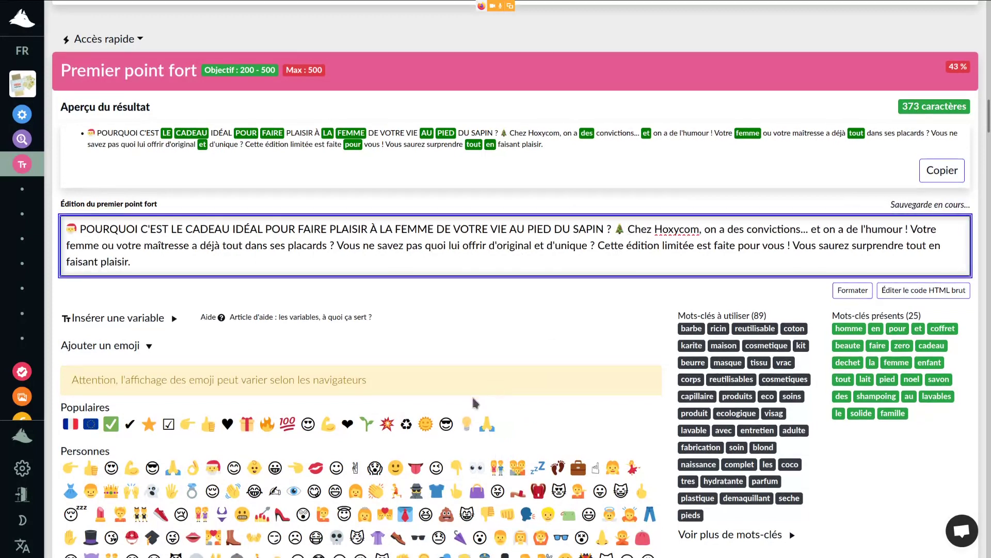
Step: Insert the gift emoji 🎁 after "LE CADEAU IDÉAL" in the first bullet point
{"action": "scroll", "coordinate": [478, 401], "scroll_direction": "down", "scroll_amount": 1}
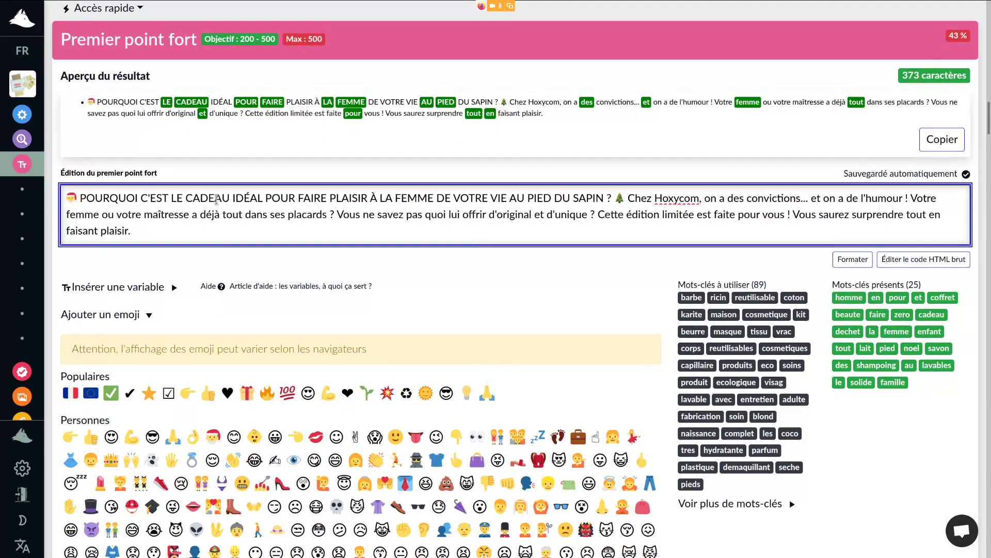
{"action": "scroll", "coordinate": [428, 413], "scroll_direction": "down", "scroll_amount": 3}
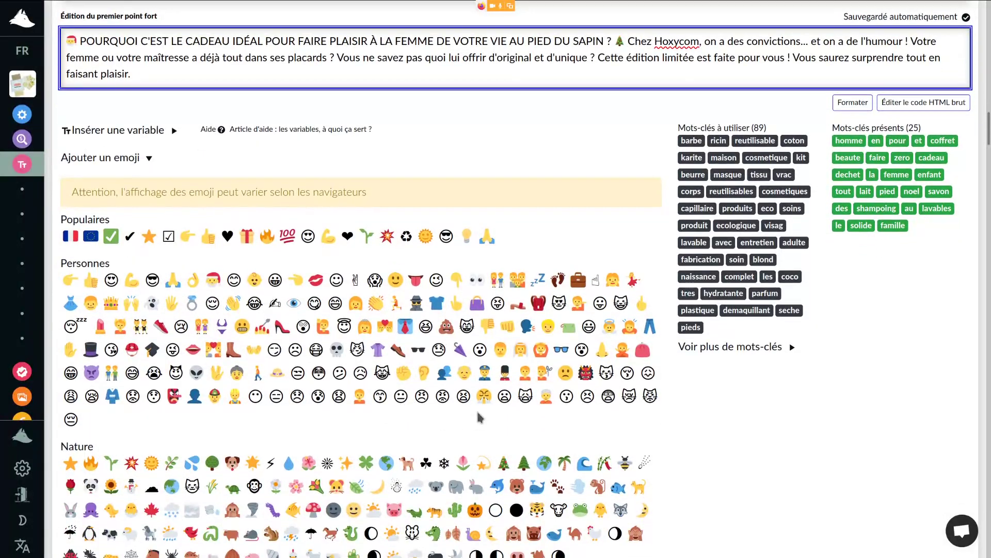
{"action": "left_click", "coordinate": [247, 236]}
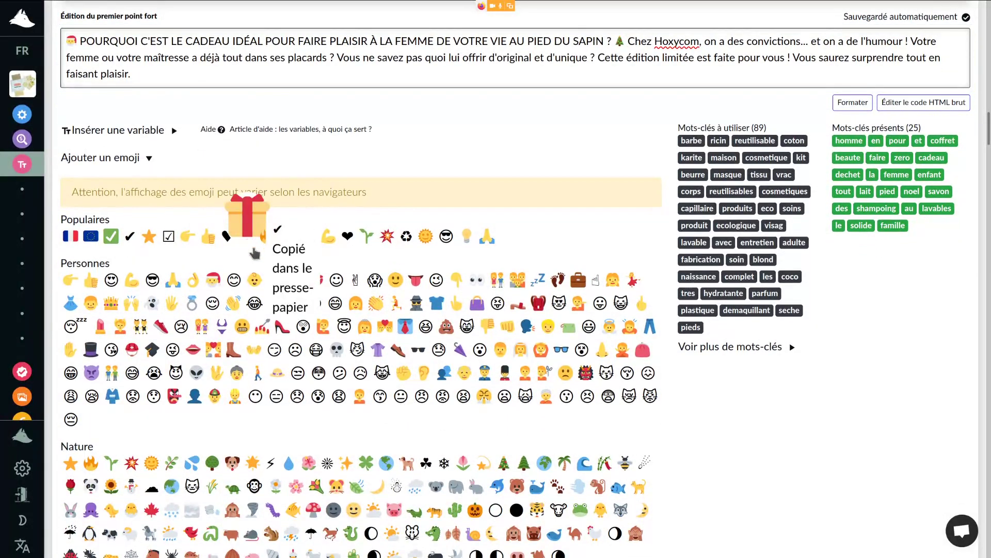
{"action": "scroll", "coordinate": [218, 141], "scroll_direction": "up", "scroll_amount": 2}
{"action": "left_click", "coordinate": [259, 135]}
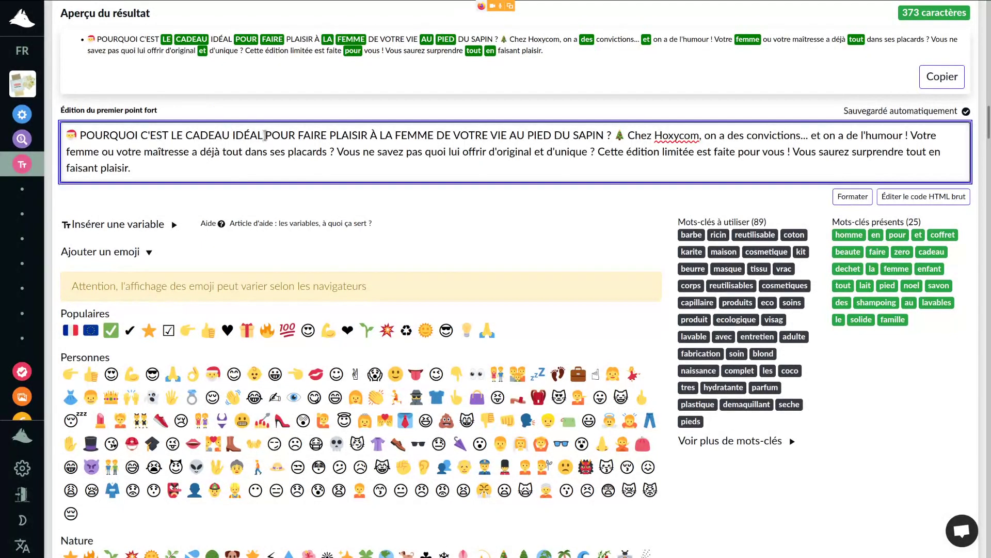
{"action": "type", "text": "🎁"}
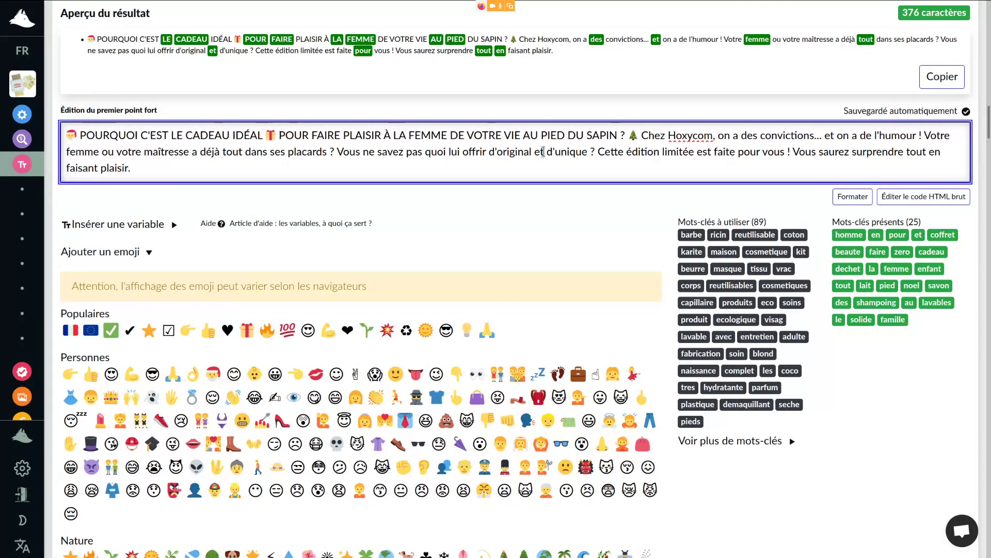
Step: Check how the first bullet point's emojis look in the product listing preview, and collapse the emoji list
{"action": "scroll", "coordinate": [540, 242], "scroll_direction": "up", "scroll_amount": 18}
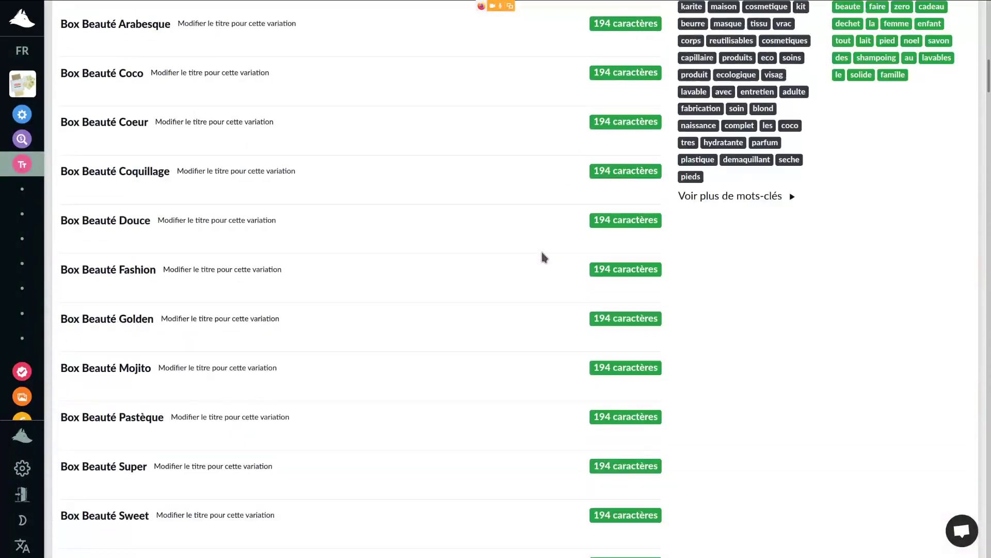
{"action": "scroll", "coordinate": [535, 283], "scroll_direction": "up", "scroll_amount": 10}
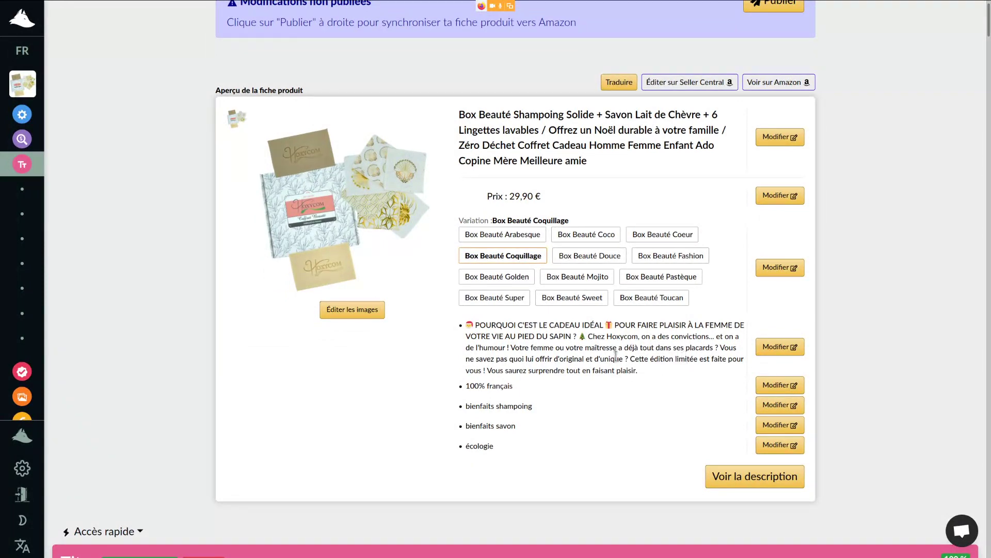
{"action": "scroll", "coordinate": [619, 357], "scroll_direction": "down", "scroll_amount": 15}
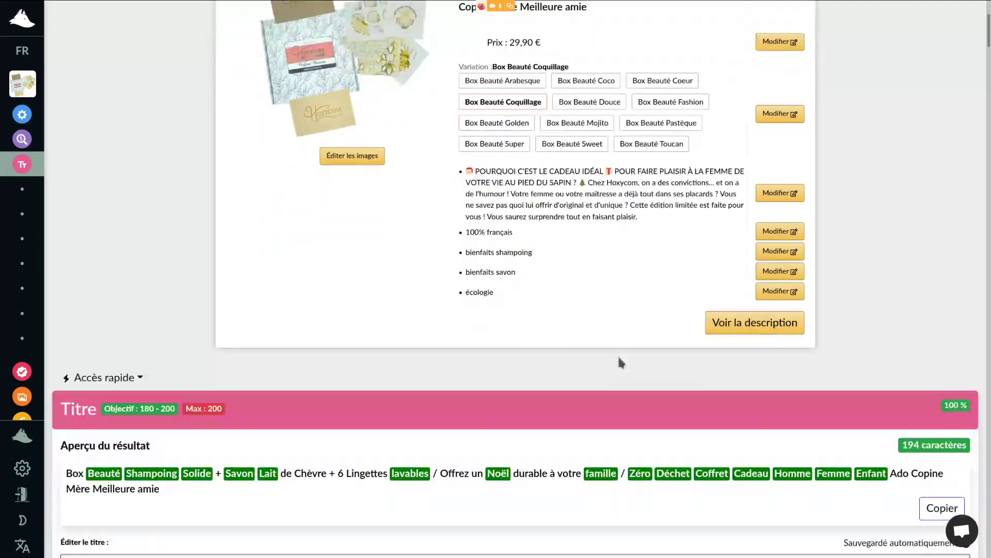
{"action": "scroll", "coordinate": [619, 360], "scroll_direction": "down", "scroll_amount": 10}
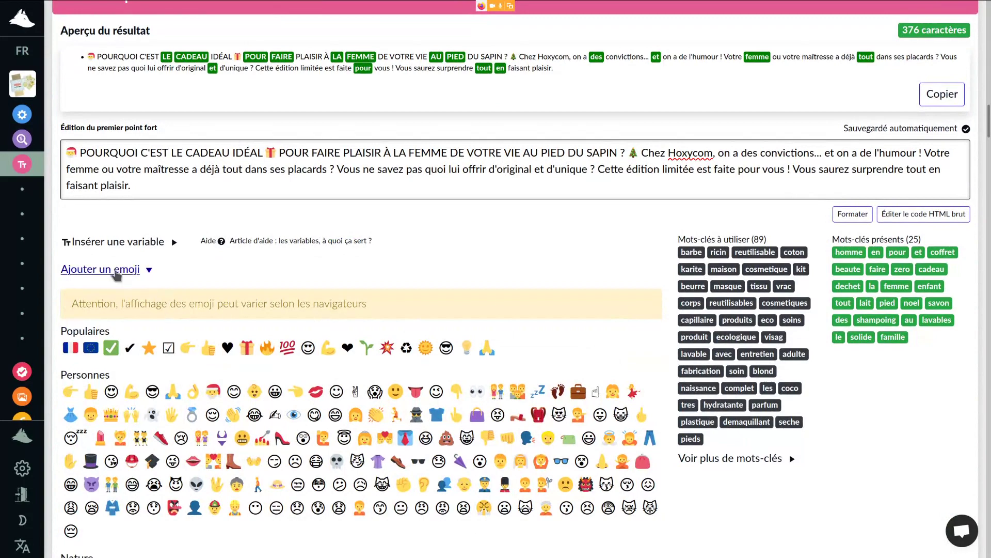
{"action": "left_click", "coordinate": [124, 270]}
{"action": "scroll", "coordinate": [589, 361], "scroll_direction": "up", "scroll_amount": 6}
{"action": "scroll", "coordinate": [597, 375], "scroll_direction": "down", "scroll_amount": 6}
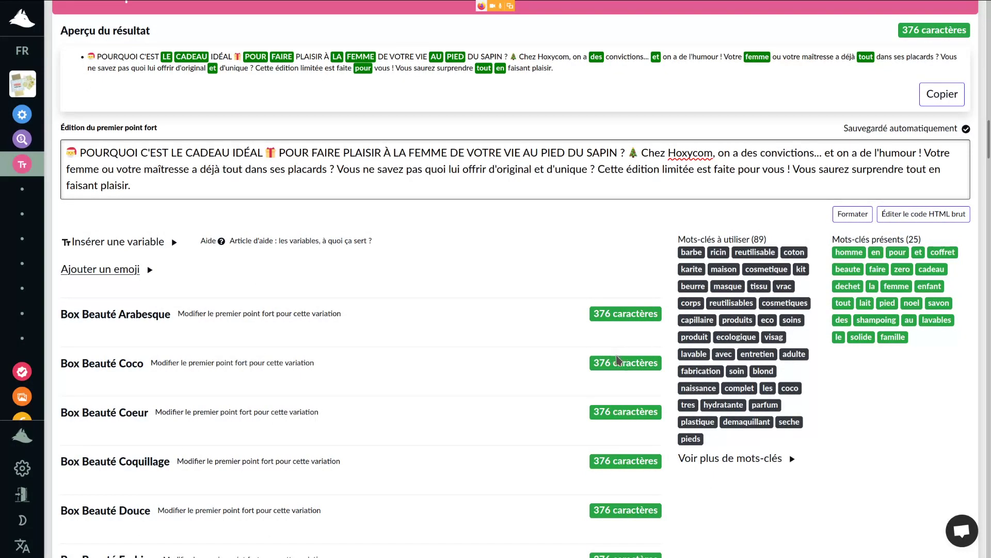
Step: Open the second bullet point, "100% français", for editing
{"action": "scroll", "coordinate": [569, 341], "scroll_direction": "down", "scroll_amount": 13}
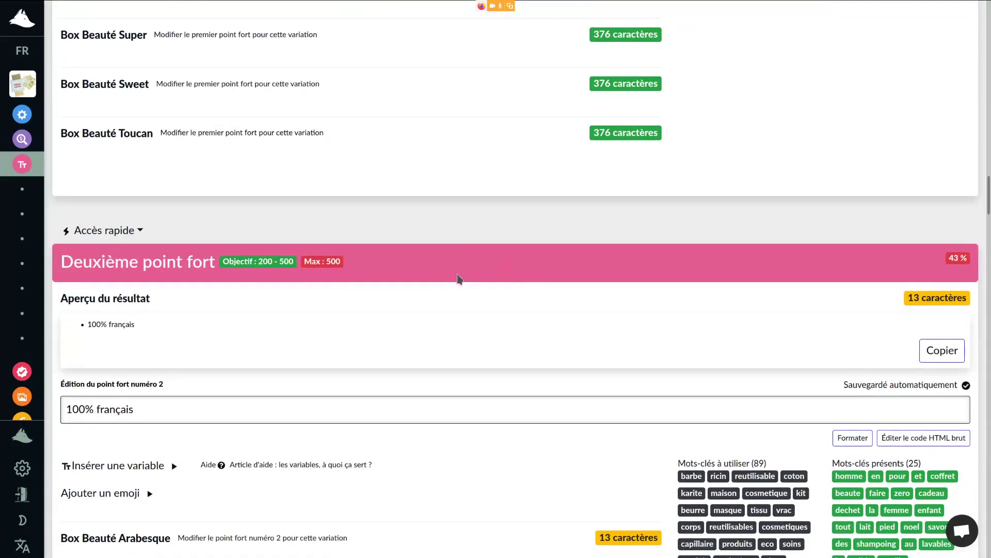
{"action": "left_click", "coordinate": [178, 406]}
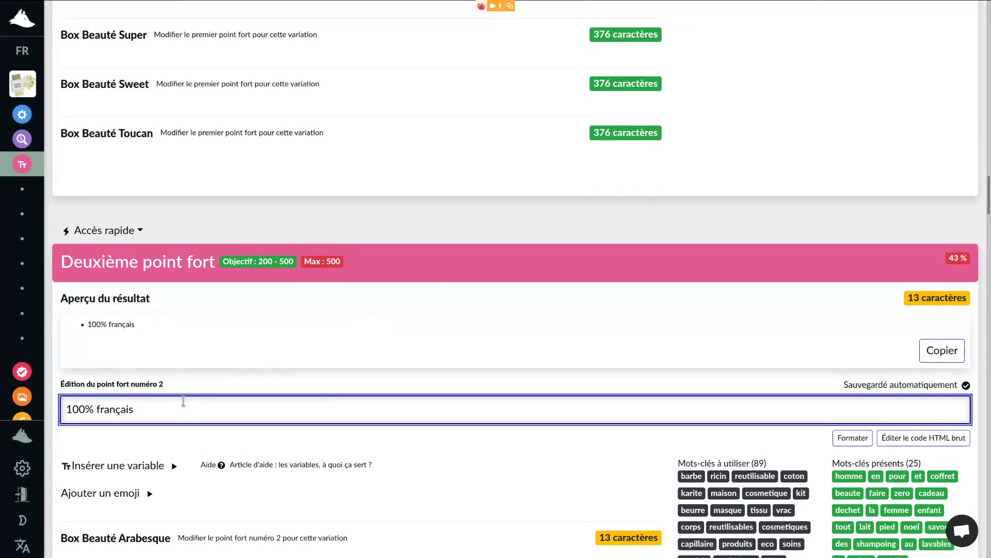
{"action": "scroll", "coordinate": [270, 292], "scroll_direction": "down", "scroll_amount": 3}
{"action": "left_click_drag", "start_coordinate": [178, 256], "coordinate": [69, 250]}
{"action": "left_click", "coordinate": [187, 230]}
{"action": "left_click_drag", "start_coordinate": [168, 255], "coordinate": [63, 257]}
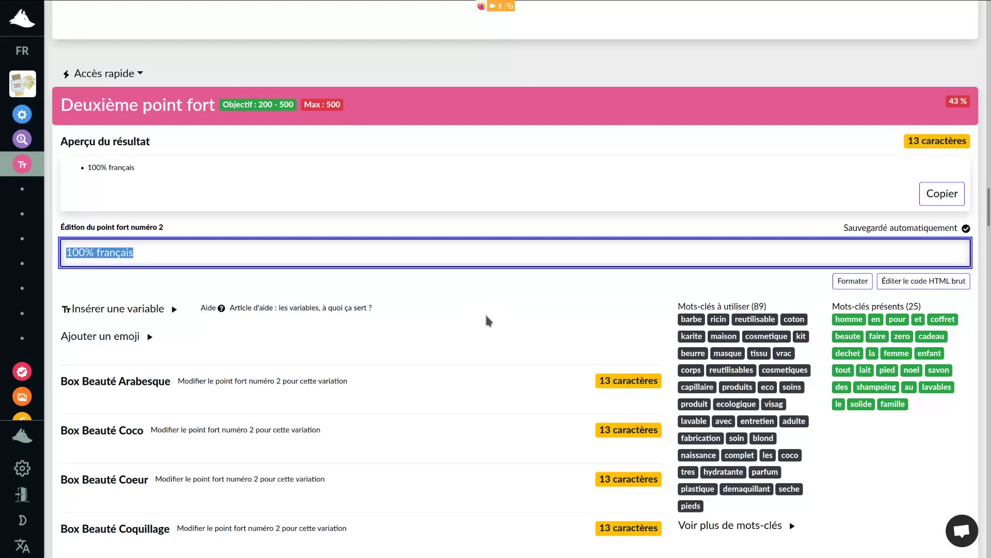
{"action": "left_click", "coordinate": [489, 279]}
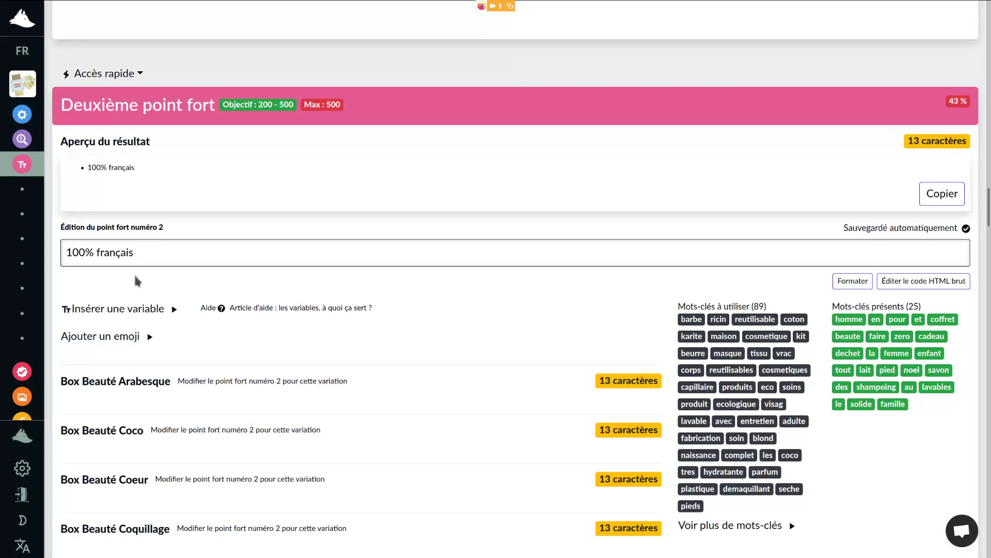
{"action": "mouse_move", "coordinate": [35, 295]}
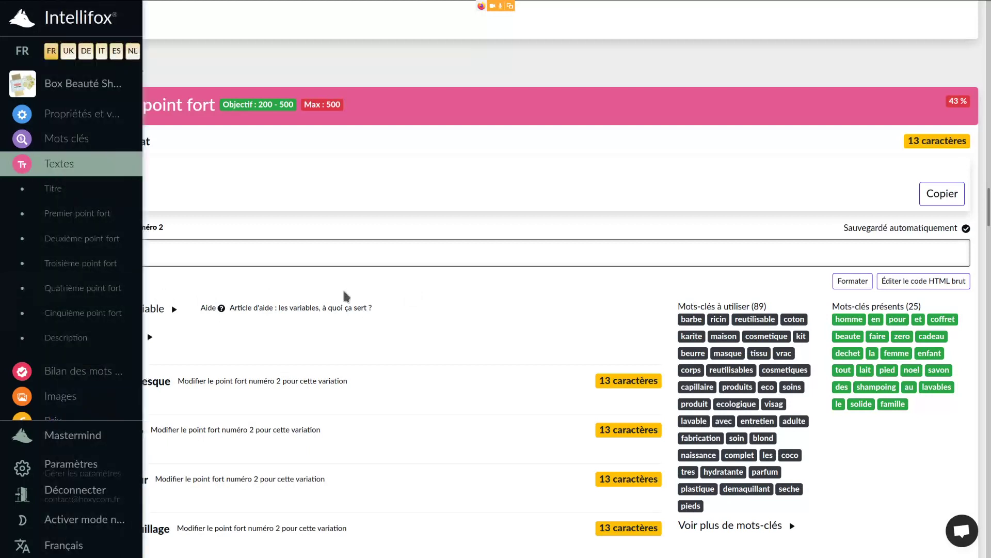
{"action": "left_click", "coordinate": [242, 256]}
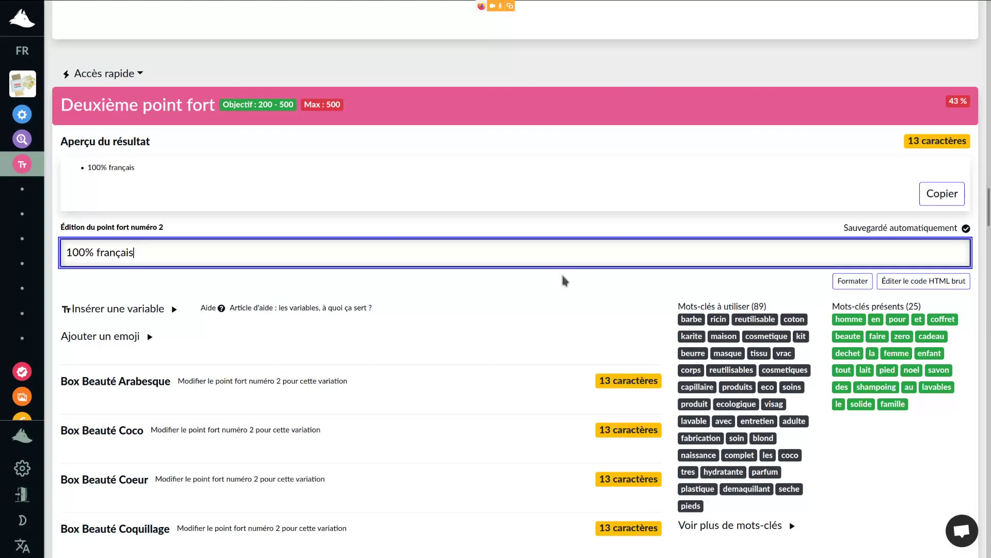
Step: Open the product's image editor from the listing preview and select the fifth image, which is still blank
{"action": "middle_click", "coordinate": [571, 297]}
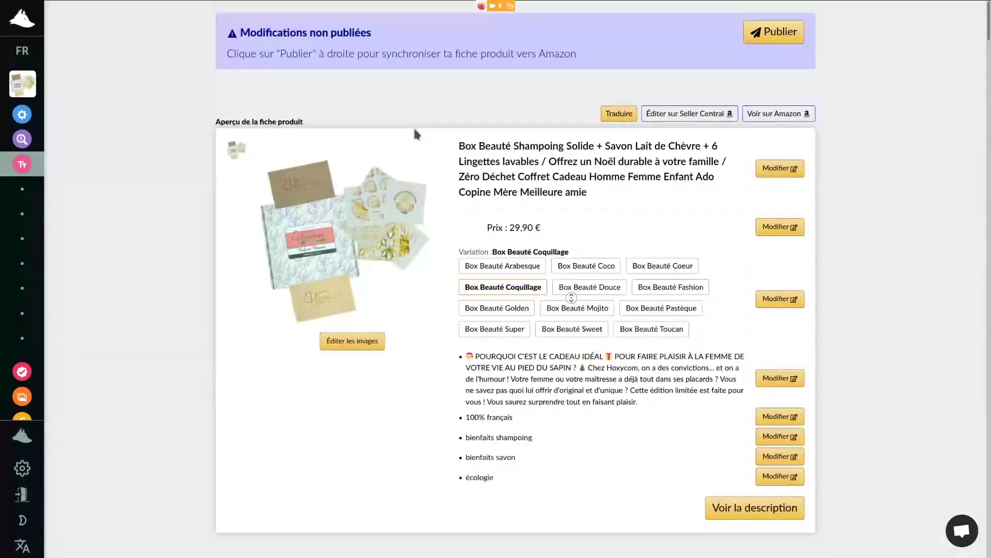
{"action": "middle_click", "coordinate": [412, 125]}
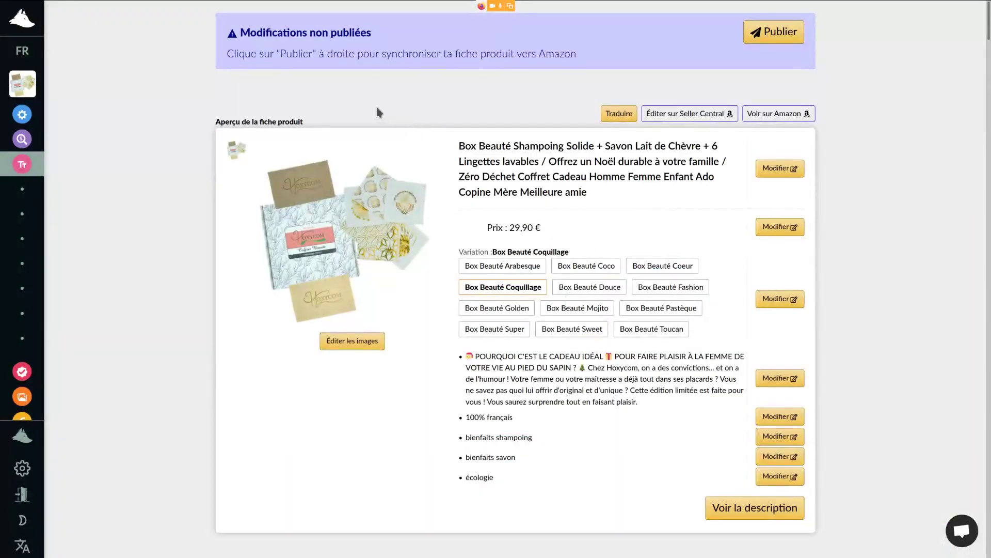
{"action": "left_click", "coordinate": [300, 205]}
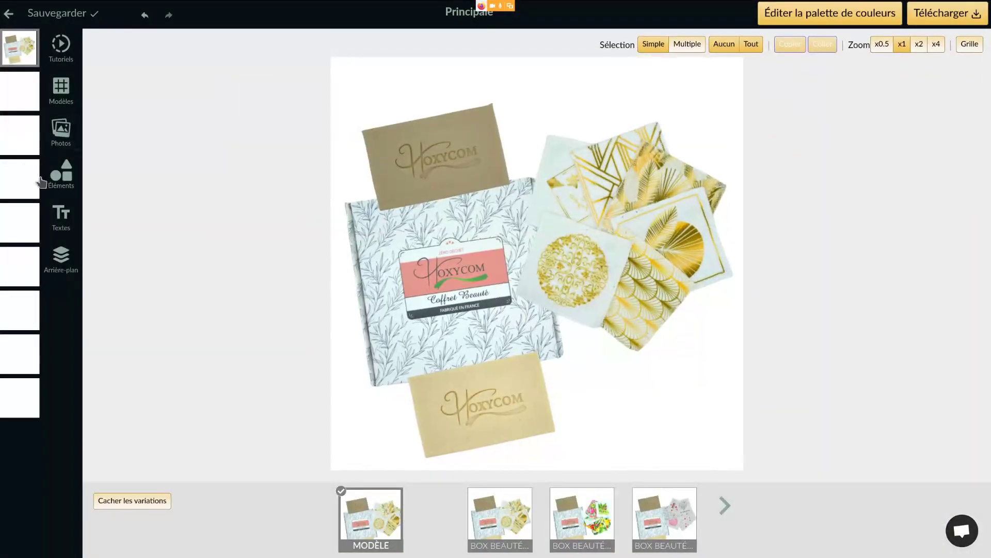
{"action": "left_click", "coordinate": [21, 235]}
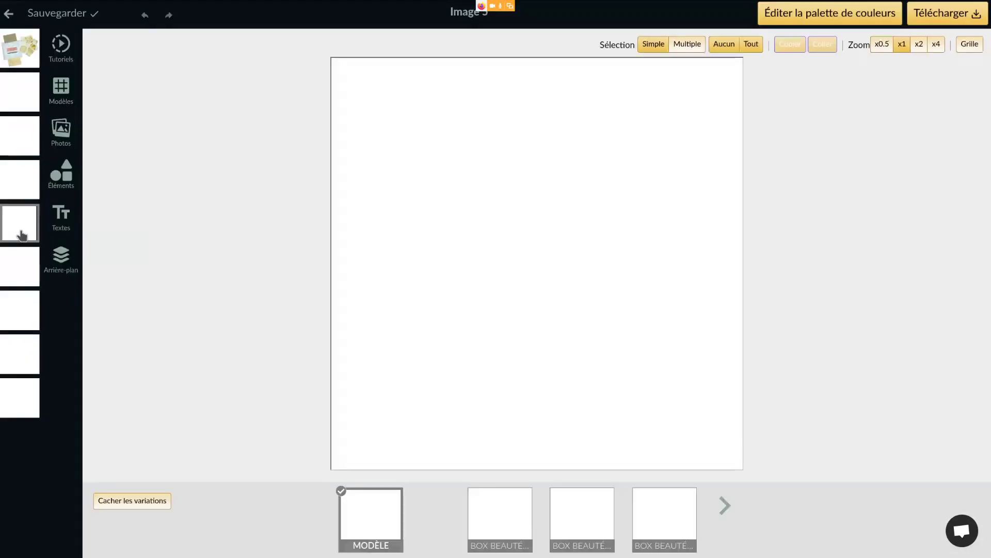
Step: Apply the blue "FABRIQUÉ EN FRANCE" template with the French flag to the blank image
{"action": "left_click", "coordinate": [59, 106]}
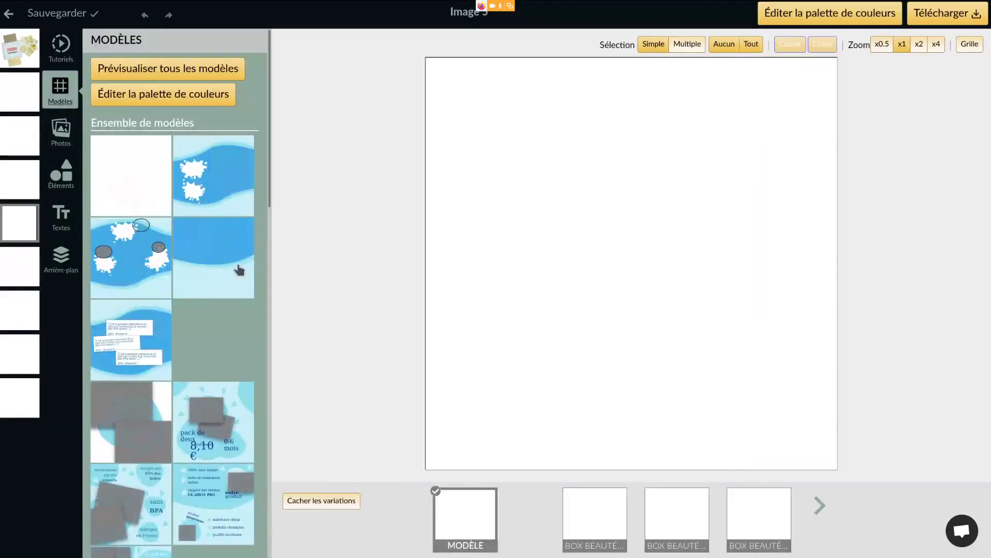
{"action": "scroll", "coordinate": [210, 365], "scroll_direction": "down", "scroll_amount": 5}
{"action": "scroll", "coordinate": [209, 360], "scroll_direction": "down", "scroll_amount": 10}
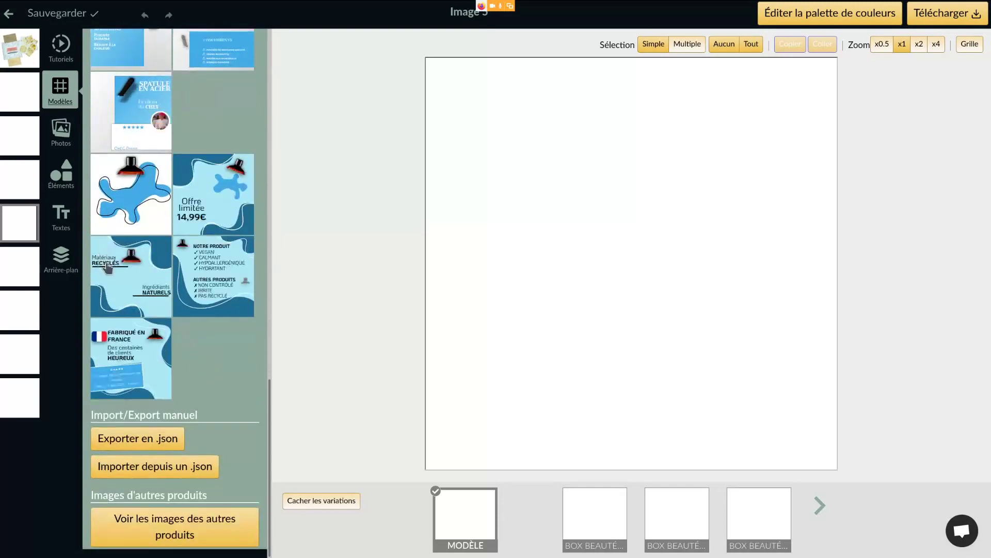
{"action": "left_click", "coordinate": [126, 344]}
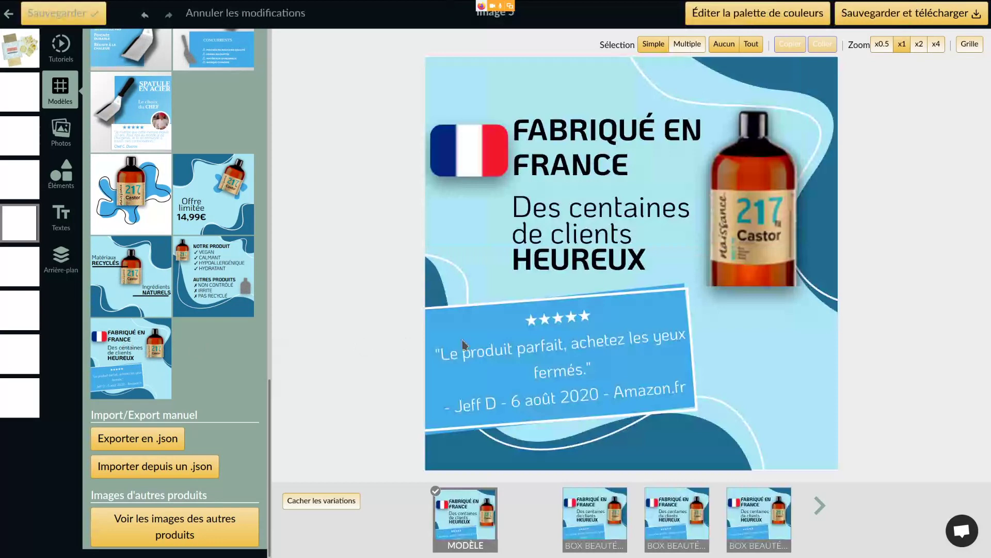
Step: Delete the customer review, its blue box and the bottle, and move the "Des centaines de clients HEUREUX" text down near the image's lower edge
{"action": "left_click", "coordinate": [557, 339]}
{"action": "key", "text": "Delete"}
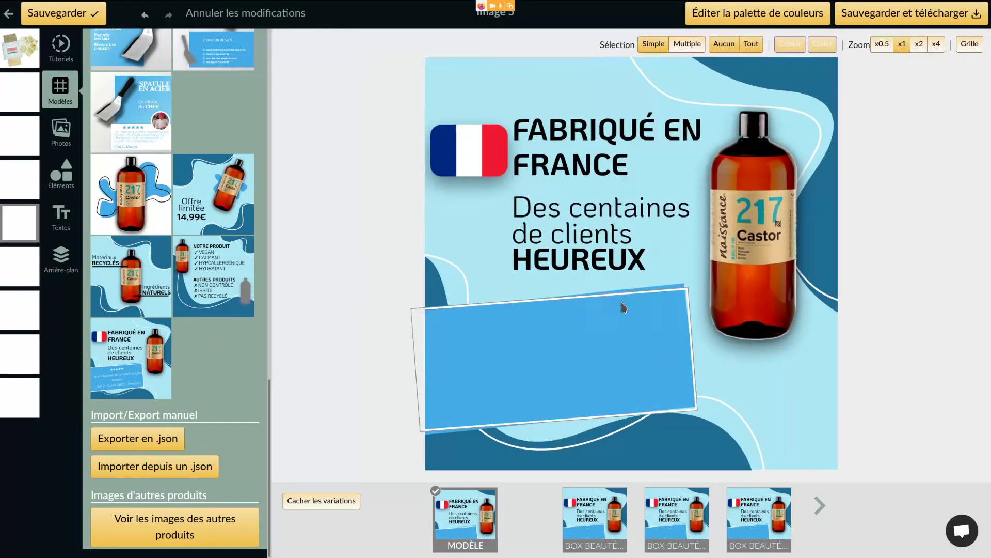
{"action": "left_click", "coordinate": [630, 312]}
{"action": "key", "text": "Delete"}
{"action": "left_click", "coordinate": [763, 248]}
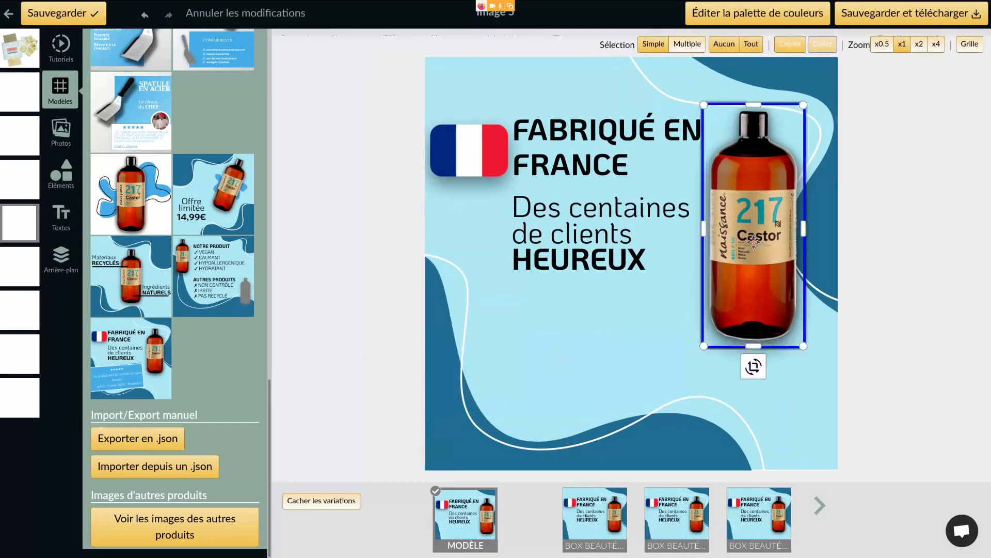
{"action": "key", "text": "Delete"}
{"action": "left_click", "coordinate": [594, 224]}
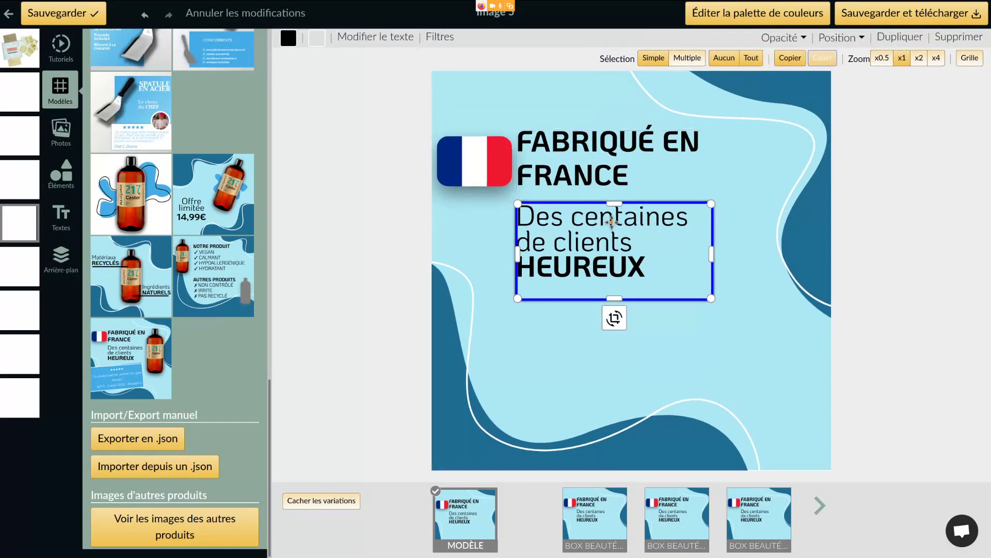
{"action": "left_click_drag", "start_coordinate": [605, 231], "coordinate": [580, 358]}
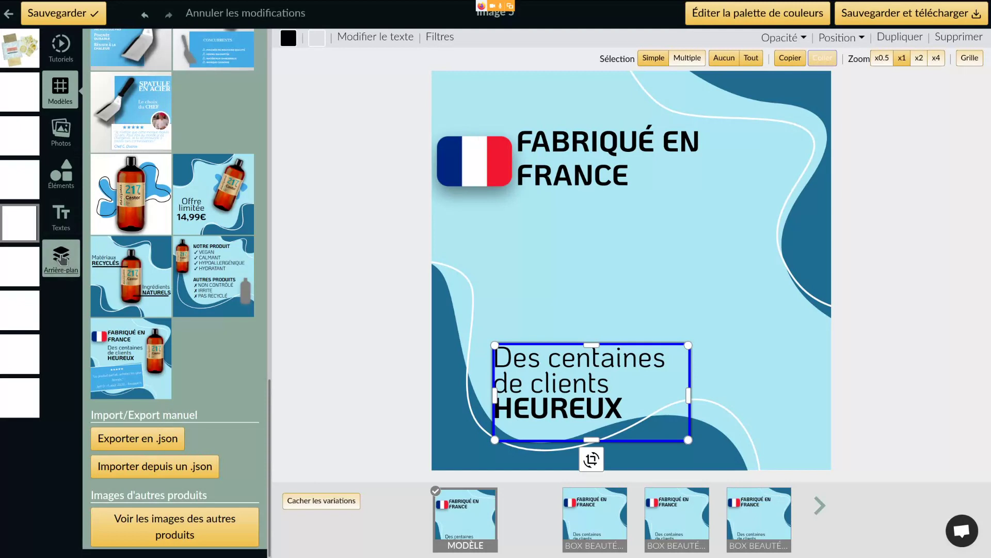
Step: Search the free image library for "france" and look through the results for a suitable picture
{"action": "left_click", "coordinate": [61, 130]}
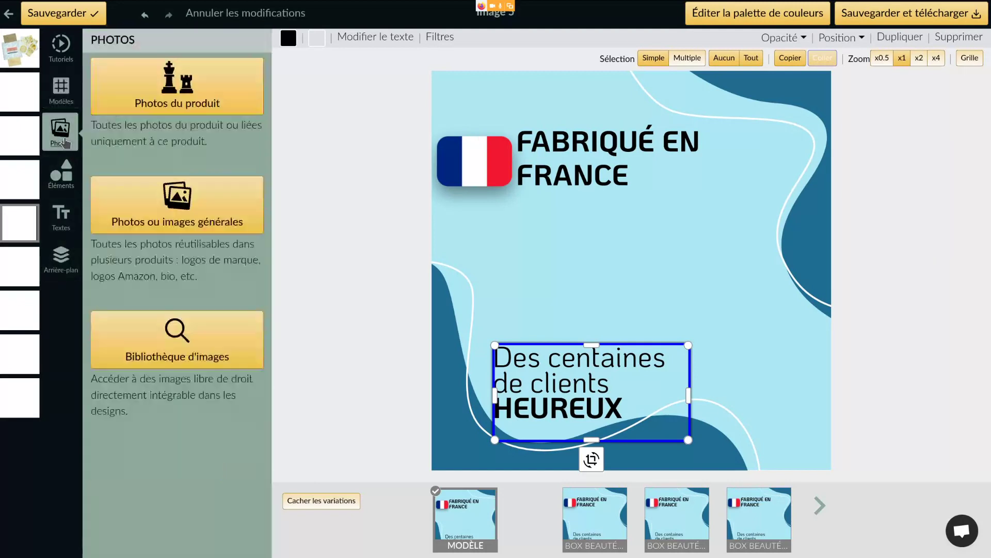
{"action": "left_click", "coordinate": [201, 332]}
{"action": "left_click", "coordinate": [176, 103]}
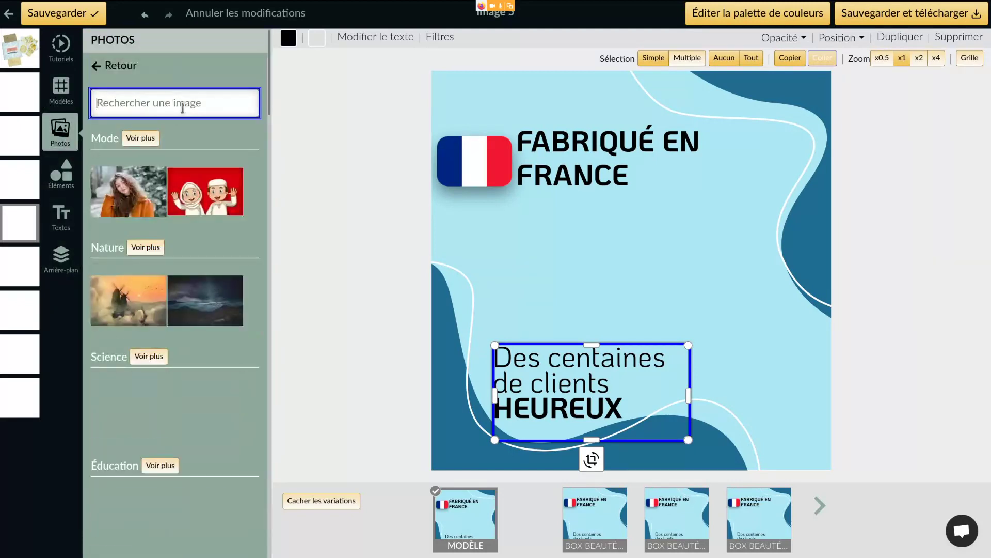
{"action": "type", "text": "france"}
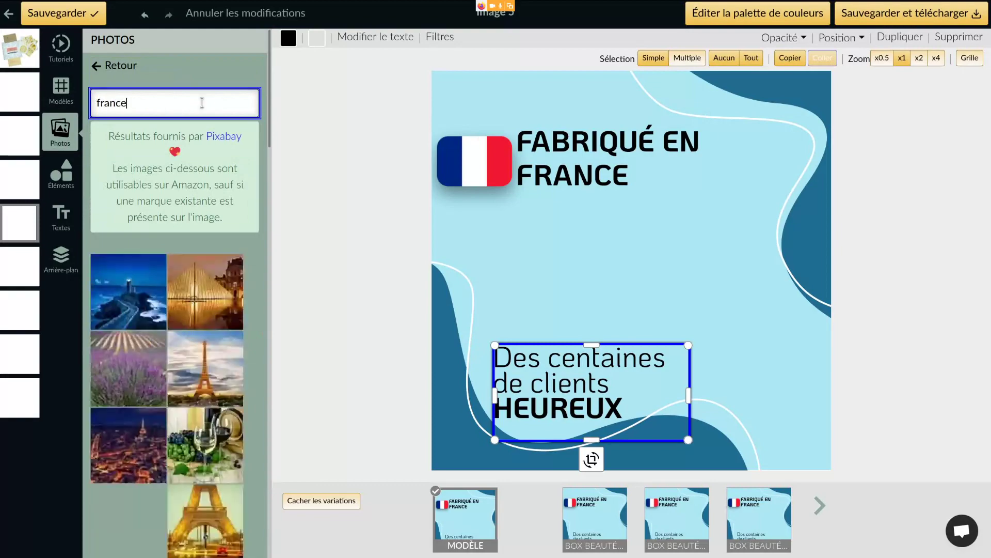
{"action": "scroll", "coordinate": [179, 323], "scroll_direction": "down", "scroll_amount": 15}
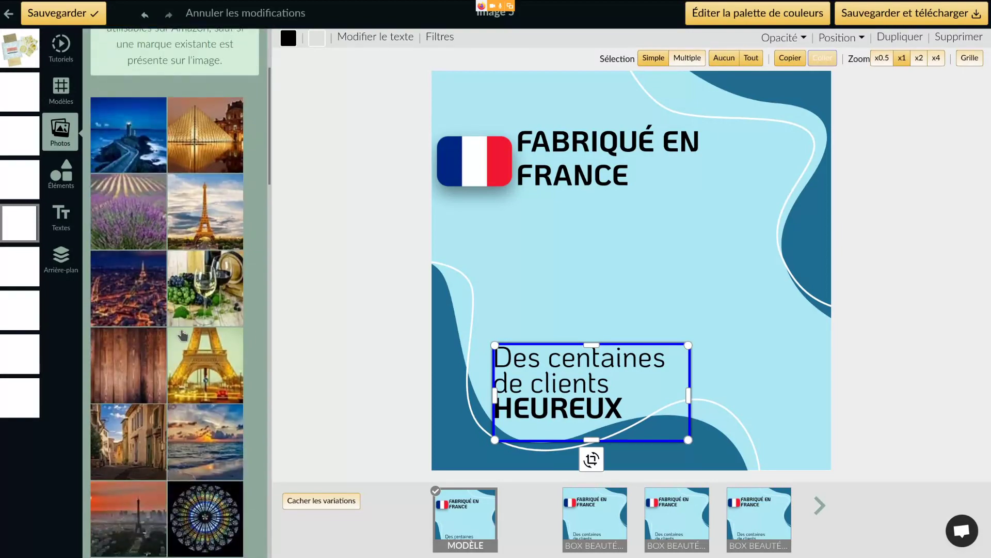
{"action": "scroll", "coordinate": [186, 329], "scroll_direction": "down", "scroll_amount": 15}
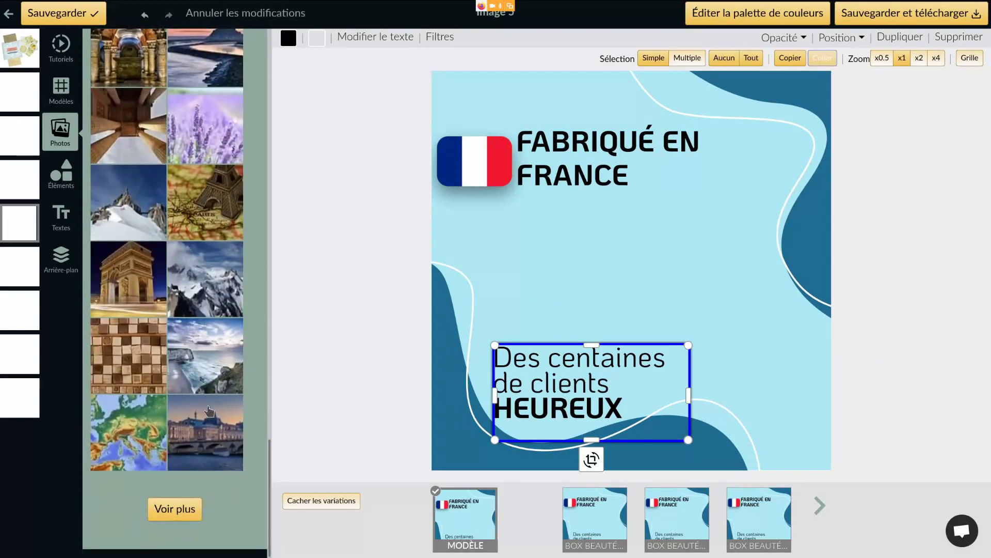
{"action": "left_click", "coordinate": [175, 508]}
{"action": "scroll", "coordinate": [212, 490], "scroll_direction": "down", "scroll_amount": 5}
{"action": "scroll", "coordinate": [217, 484], "scroll_direction": "down", "scroll_amount": 15}
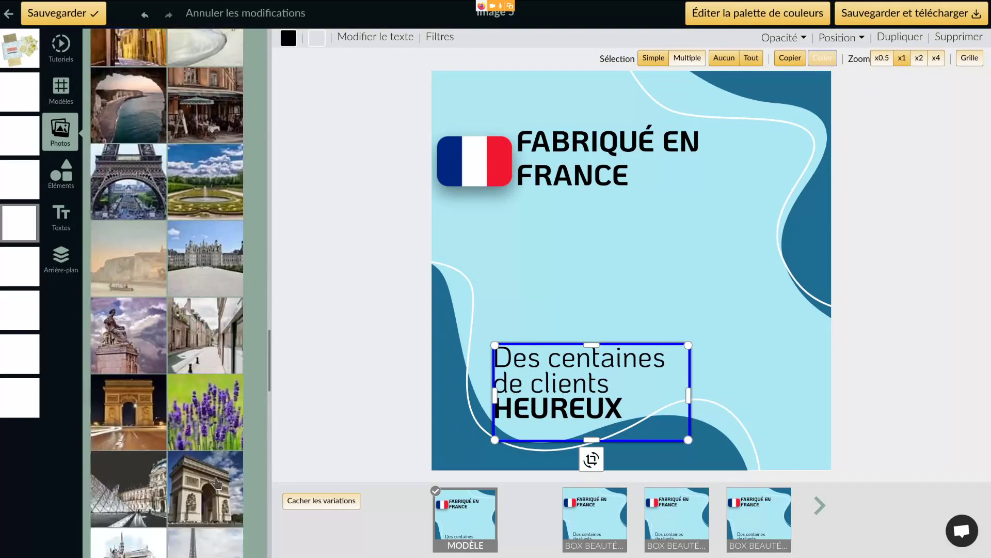
{"action": "scroll", "coordinate": [217, 482], "scroll_direction": "down", "scroll_amount": 8}
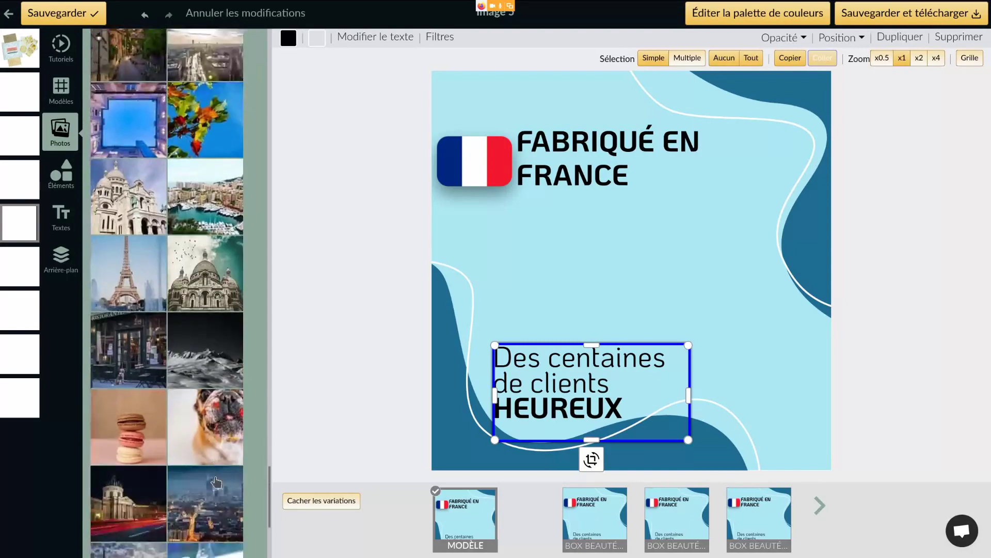
{"action": "scroll", "coordinate": [258, 481], "scroll_direction": "up", "scroll_amount": 20}
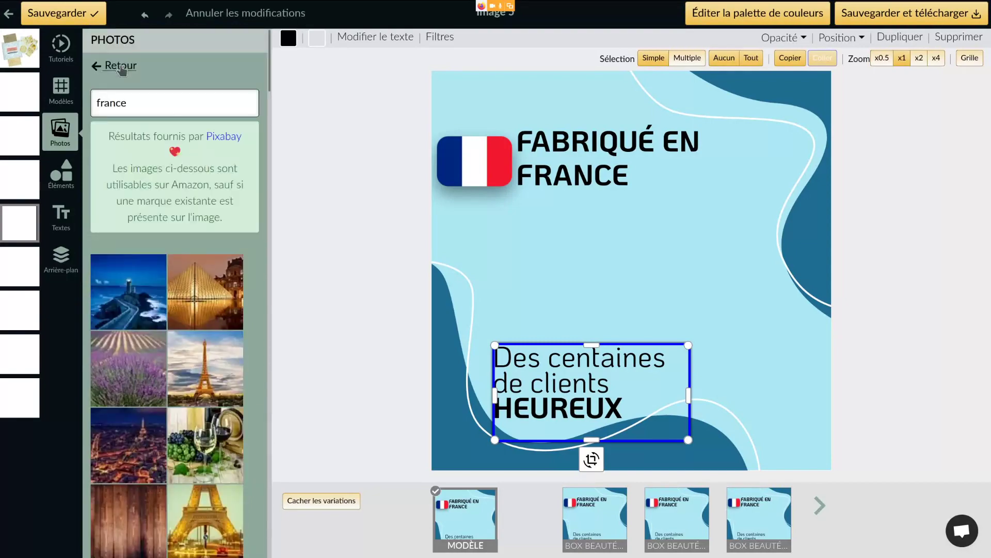
Step: Search the image library for "carte de france" and insert the plain blue map of France divided into regions
{"action": "left_click", "coordinate": [100, 104]}
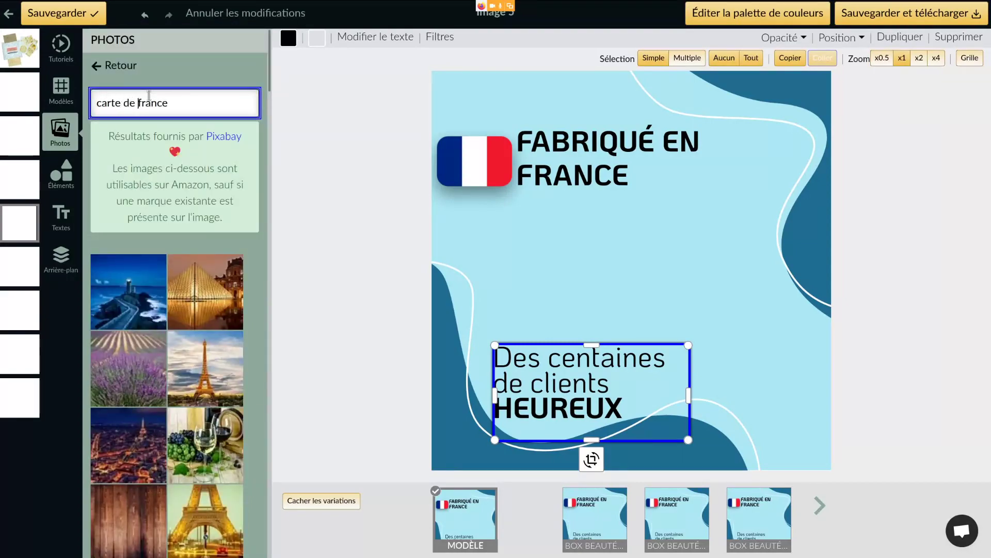
{"action": "key", "text": "Return"}
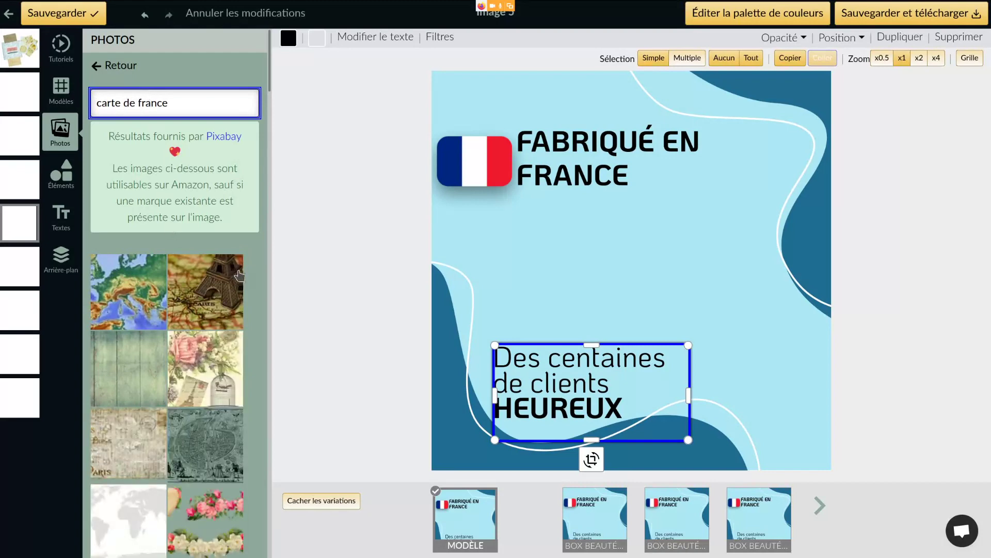
{"action": "scroll", "coordinate": [239, 275], "scroll_direction": "down", "scroll_amount": 3}
{"action": "scroll", "coordinate": [239, 275], "scroll_direction": "down", "scroll_amount": 4}
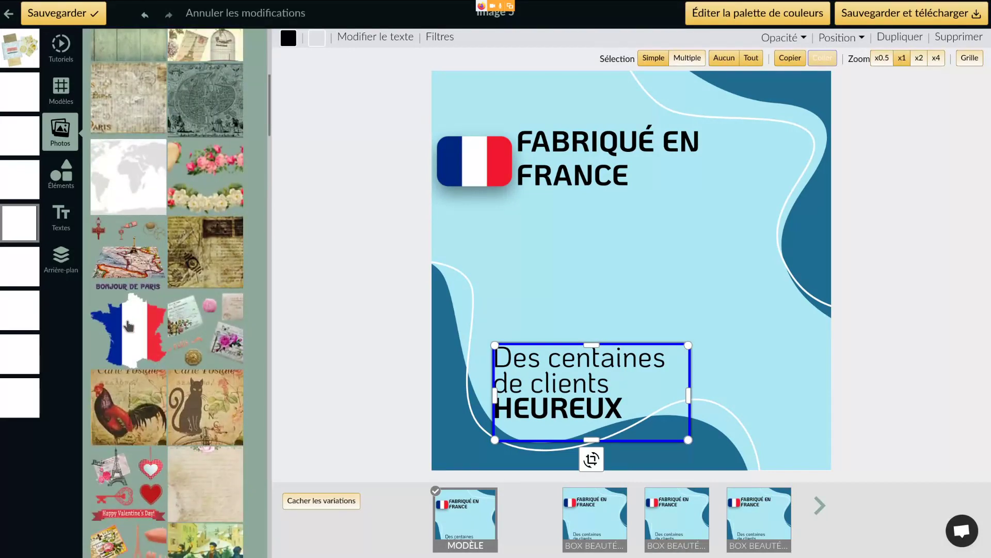
{"action": "scroll", "coordinate": [129, 318], "scroll_direction": "down", "scroll_amount": 6}
{"action": "scroll", "coordinate": [129, 317], "scroll_direction": "down", "scroll_amount": 3}
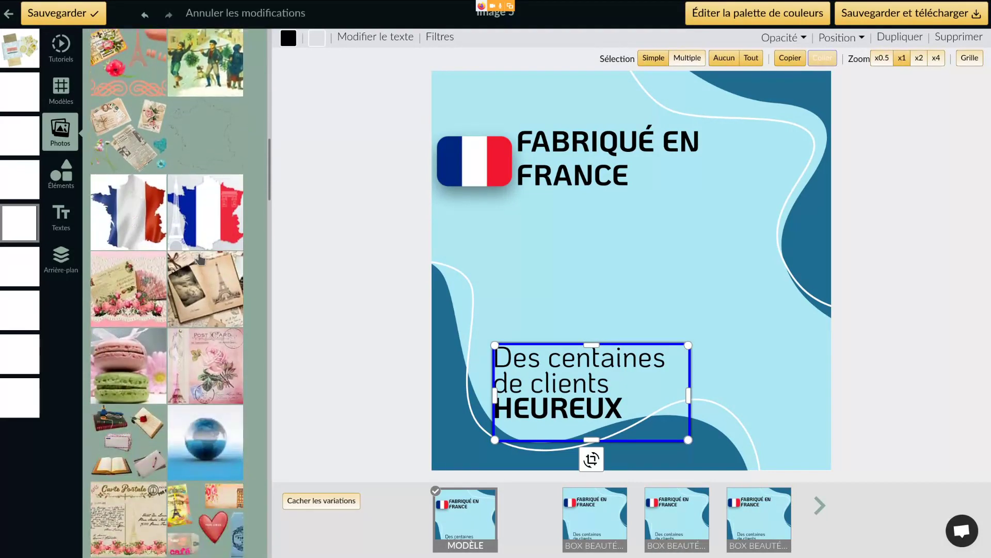
{"action": "scroll", "coordinate": [201, 233], "scroll_direction": "down", "scroll_amount": 6}
{"action": "scroll", "coordinate": [201, 233], "scroll_direction": "down", "scroll_amount": 6}
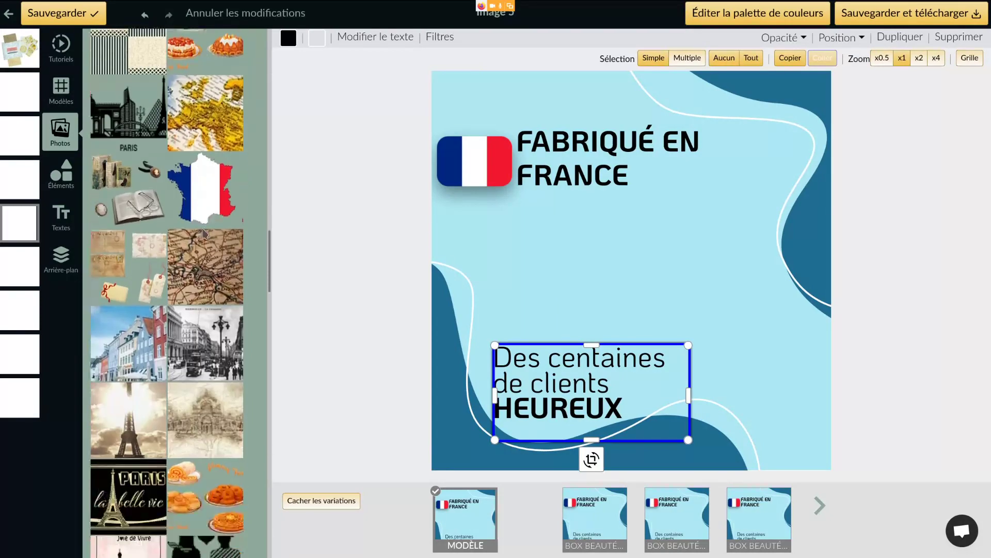
{"action": "scroll", "coordinate": [209, 213], "scroll_direction": "down", "scroll_amount": 3}
{"action": "scroll", "coordinate": [209, 213], "scroll_direction": "down", "scroll_amount": 7}
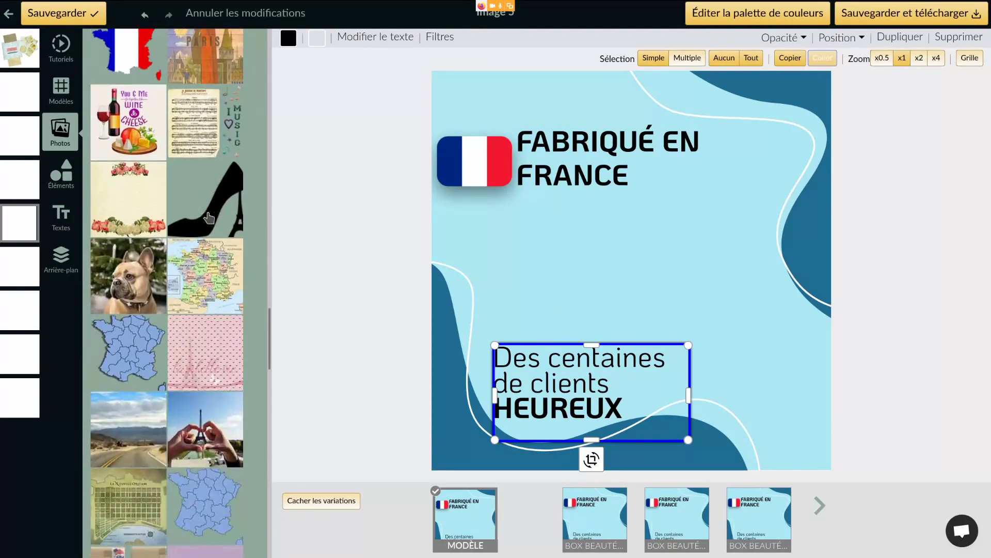
{"action": "scroll", "coordinate": [139, 354], "scroll_direction": "down", "scroll_amount": 3}
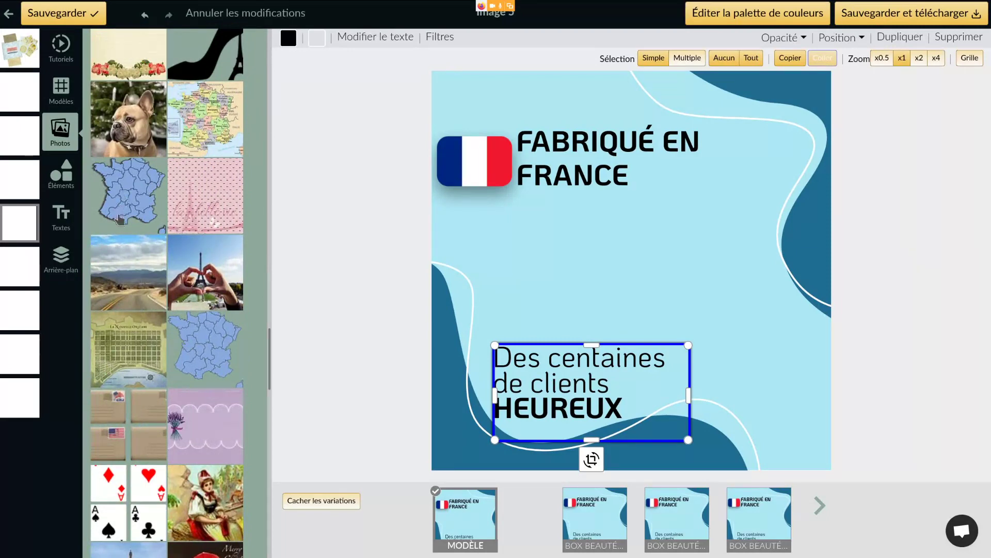
{"action": "left_click", "coordinate": [204, 329]}
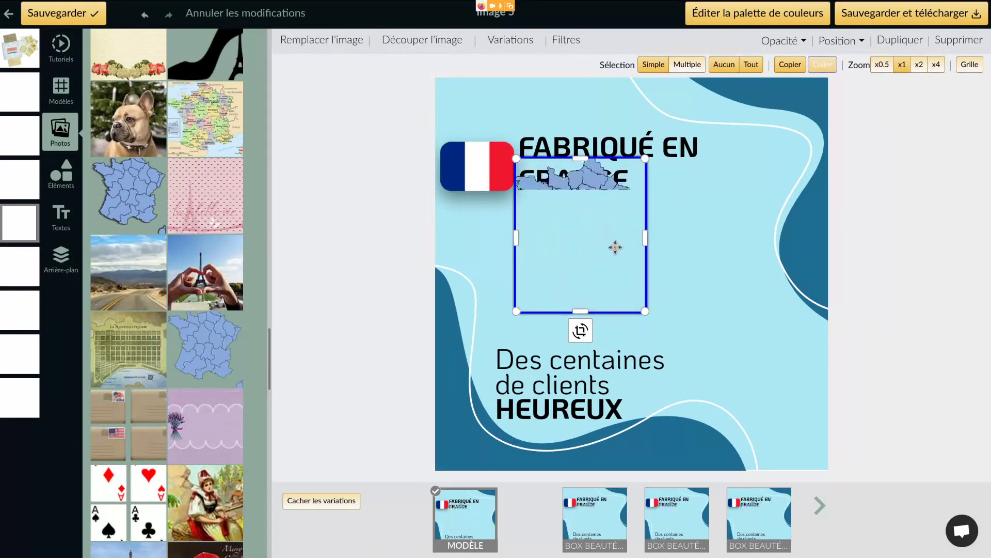
Step: Enlarge the map of France to about half the image's width and place it in the middle of the design
{"action": "left_click_drag", "start_coordinate": [598, 288], "coordinate": [598, 354]}
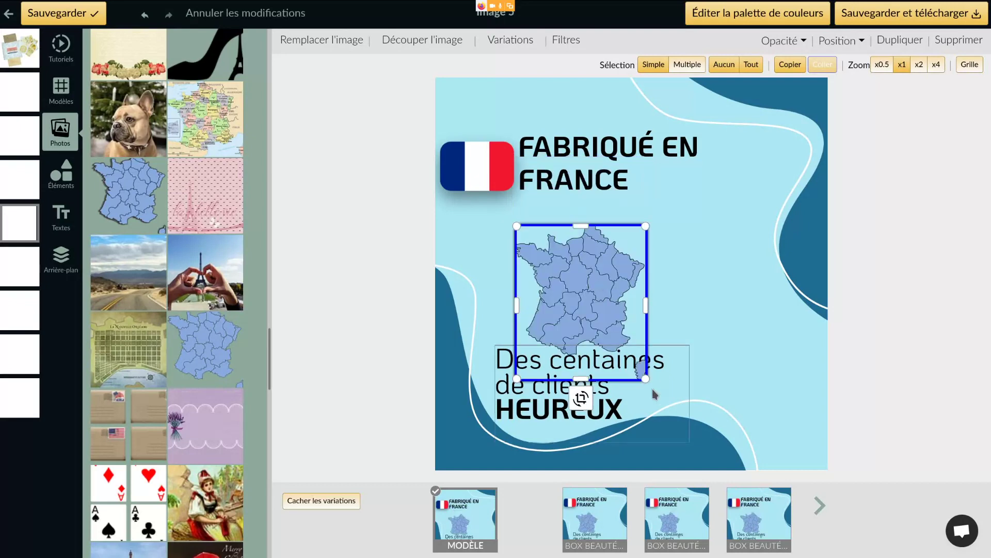
{"action": "left_click_drag", "start_coordinate": [646, 379], "coordinate": [717, 448]}
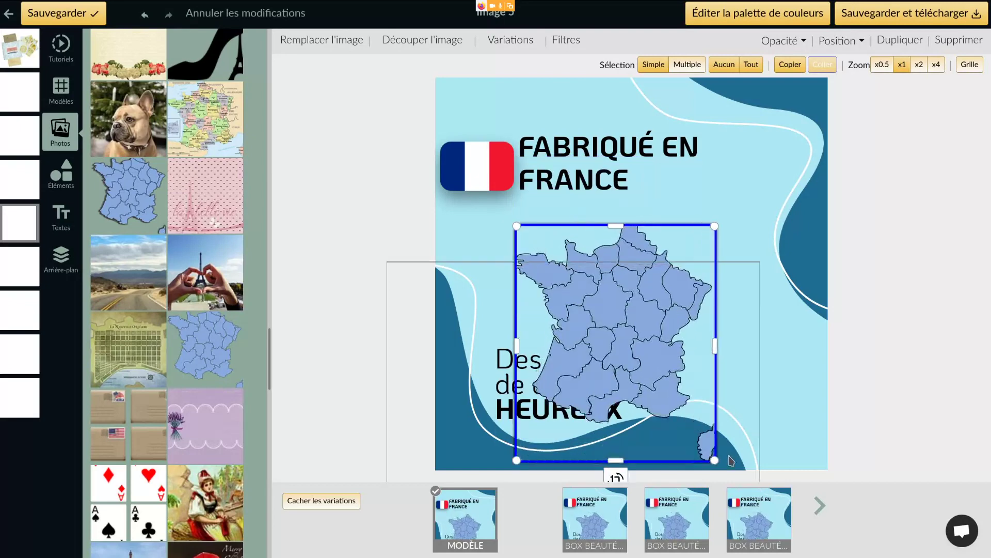
{"action": "left_click", "coordinate": [635, 327]}
{"action": "left_click_drag", "start_coordinate": [666, 277], "coordinate": [681, 214]}
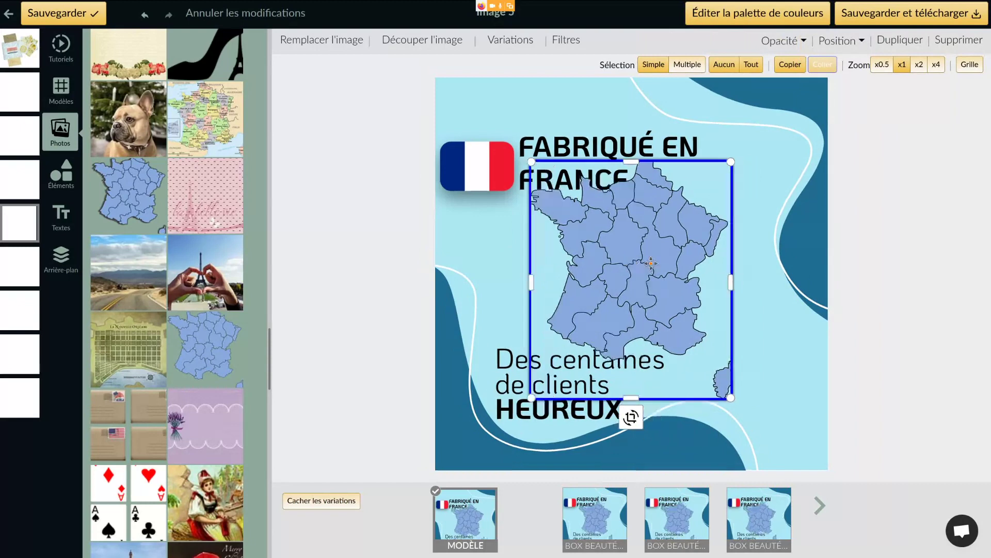
Step: Move the French flag and the "FABRIQUÉ EN FRANCE" title up to the image's upper edge, above the map
{"action": "left_click", "coordinate": [484, 169]}
{"action": "left_click_drag", "start_coordinate": [485, 169], "coordinate": [484, 115]}
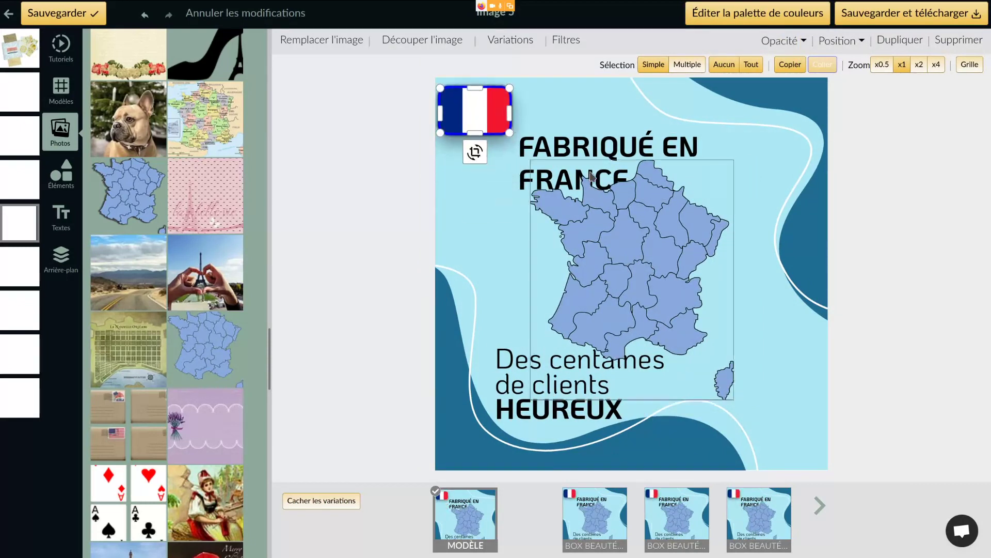
{"action": "left_click", "coordinate": [588, 168]}
{"action": "left_click", "coordinate": [600, 149]}
{"action": "left_click_drag", "start_coordinate": [600, 105], "coordinate": [547, 111]}
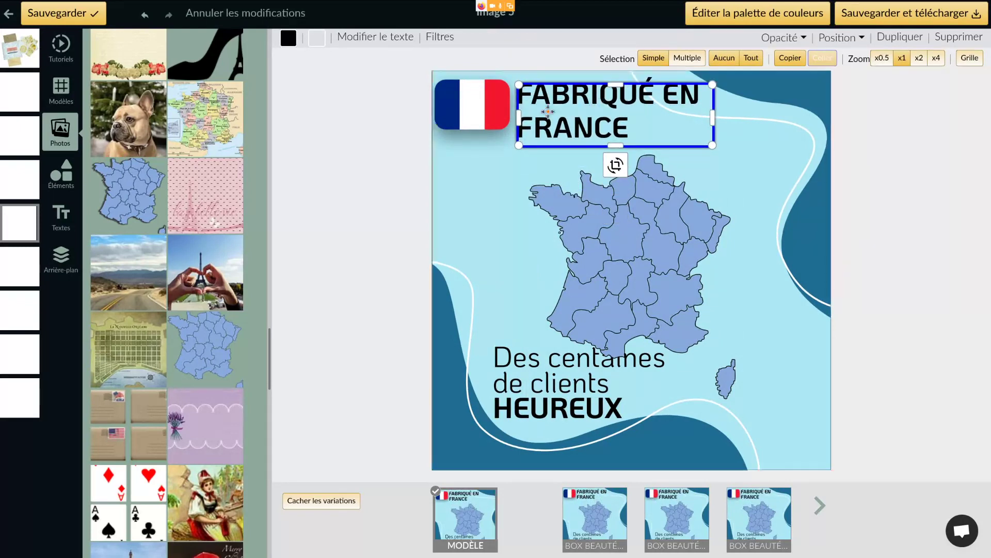
Step: Change the title's text to "FABRIQUÉ À LA MAIN EN FRANCE"
{"action": "left_click", "coordinate": [582, 99]}
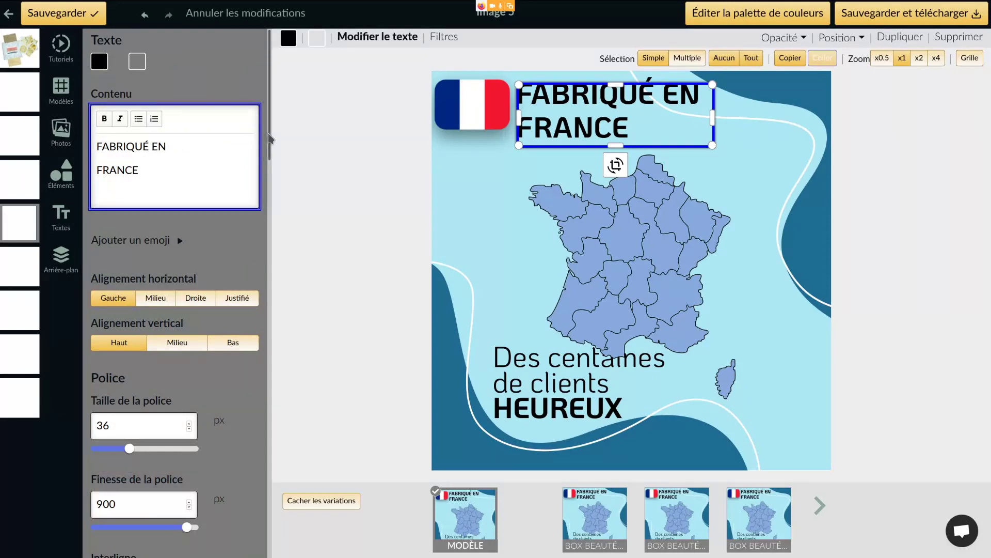
{"action": "type", "text": "À LA "}
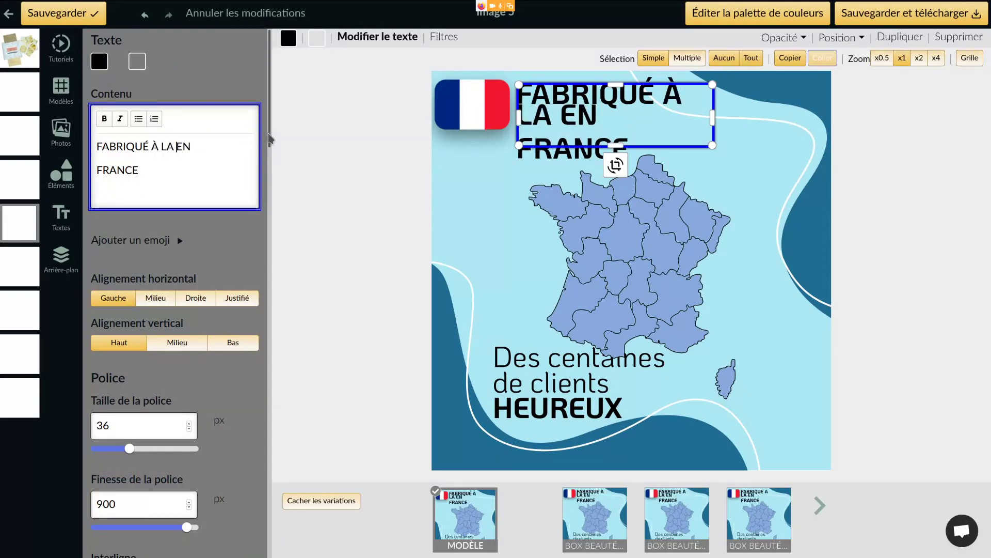
{"action": "type", "text": "MAIN"}
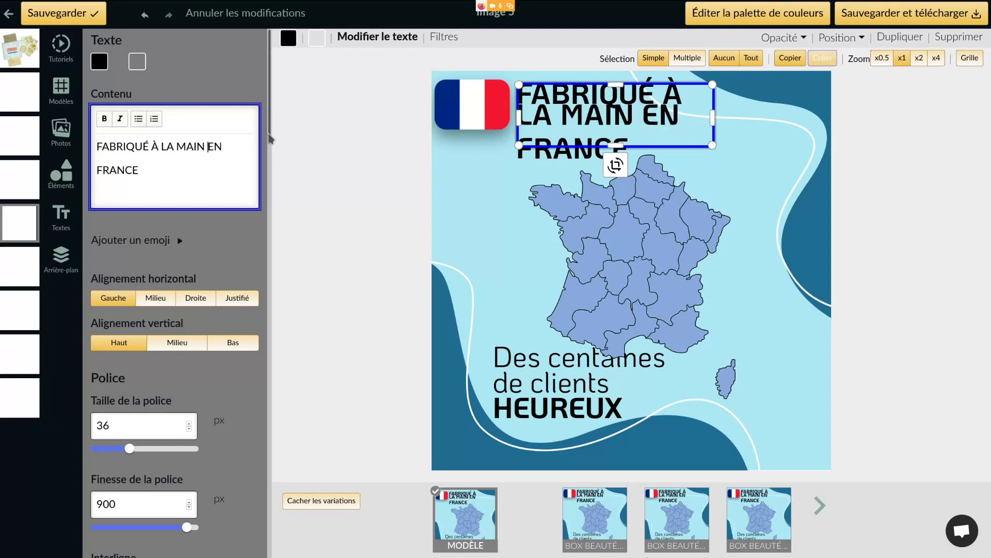
{"action": "key", "text": "Delete"}
{"action": "key", "text": "Delete"}
{"action": "key", "text": "Delete"}
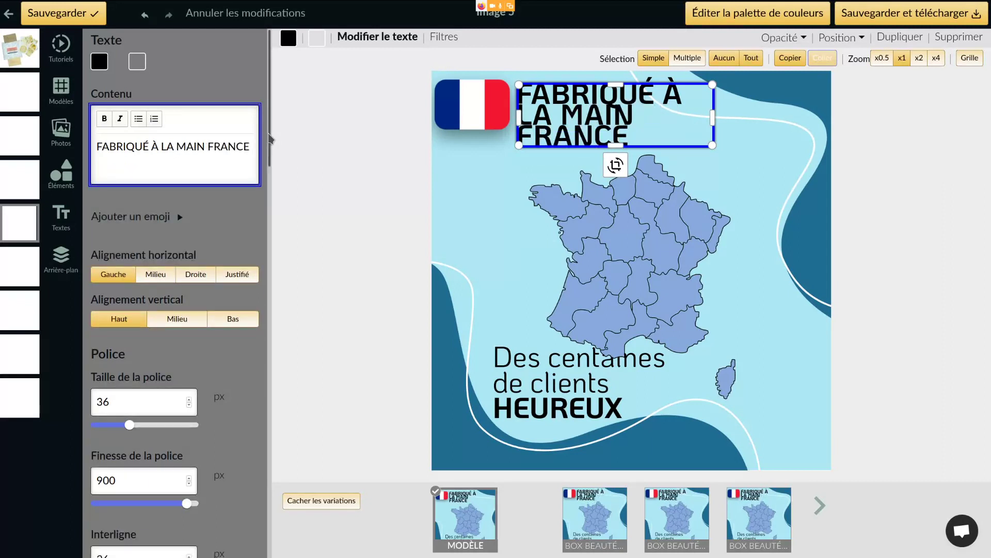
{"action": "type", "text": "EN"}
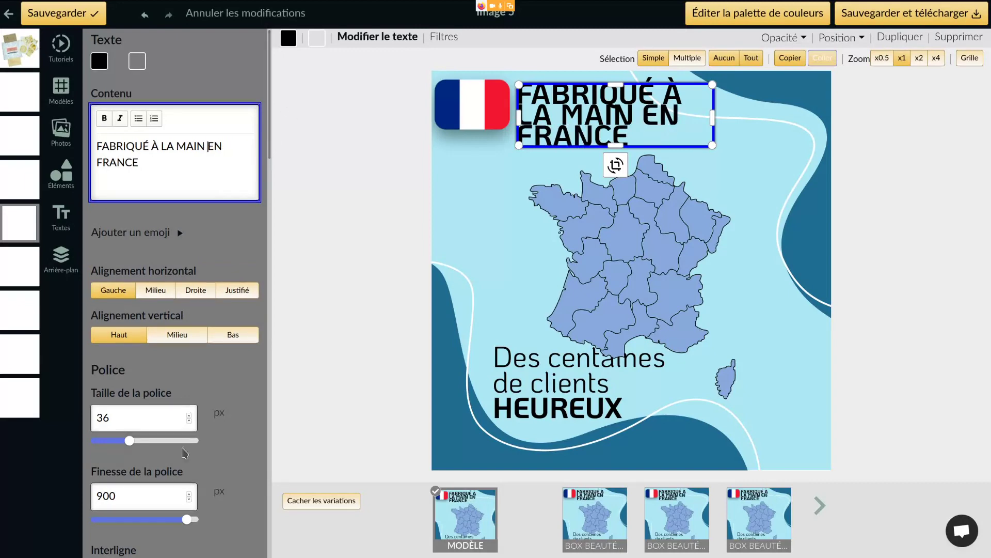
Step: Set the title's line spacing to 28 px and nudge the title slightly higher beside the flag
{"action": "scroll", "coordinate": [128, 443], "scroll_direction": "down", "scroll_amount": 3}
{"action": "left_click_drag", "start_coordinate": [105, 441], "coordinate": [107, 441]}
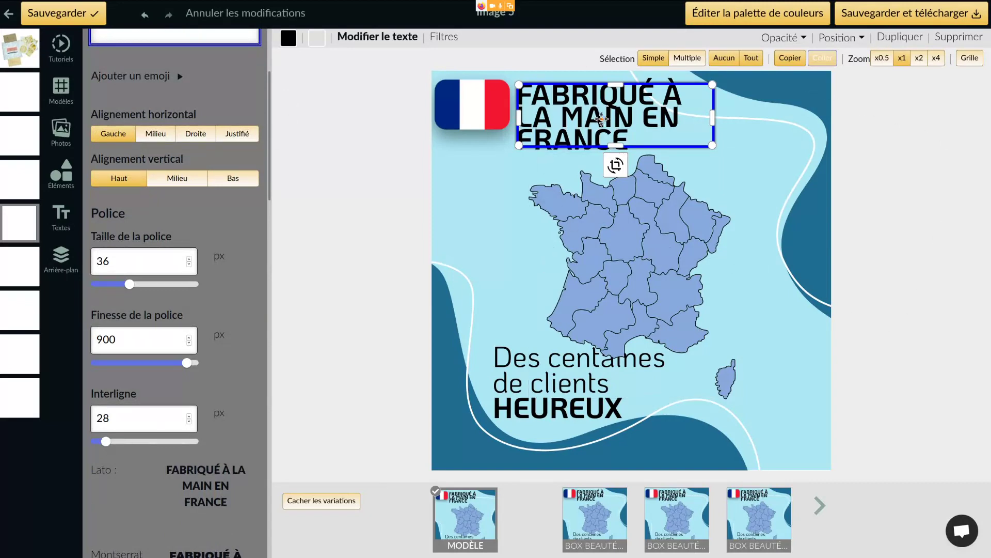
{"action": "left_click_drag", "start_coordinate": [602, 115], "coordinate": [601, 110]}
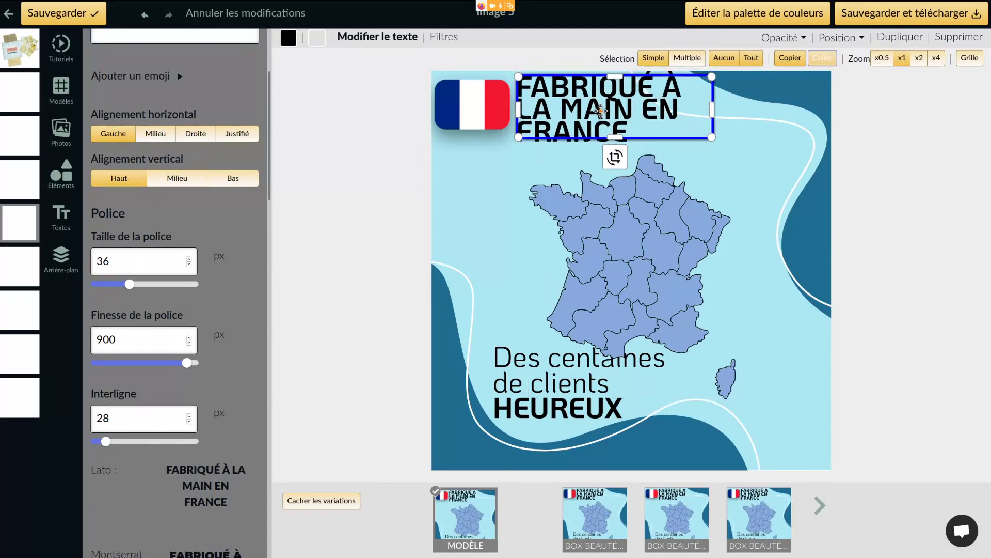
Step: Delete the "Des centaines de clients HEUREUX" text from the image and select the map of France
{"action": "left_click", "coordinate": [535, 400]}
{"action": "left_click", "coordinate": [519, 408]}
{"action": "left_click_drag", "start_coordinate": [542, 399], "coordinate": [505, 423]}
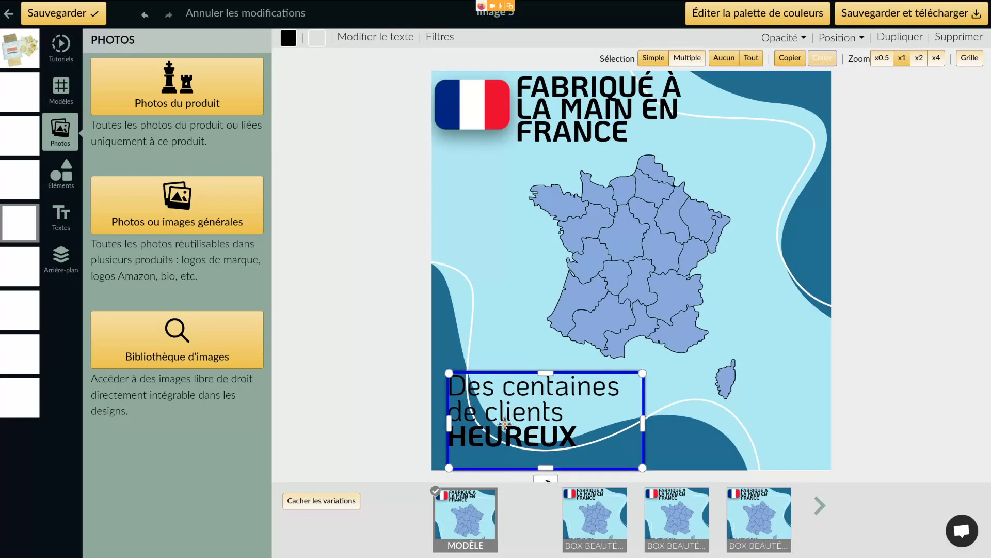
{"action": "key", "text": "Delete"}
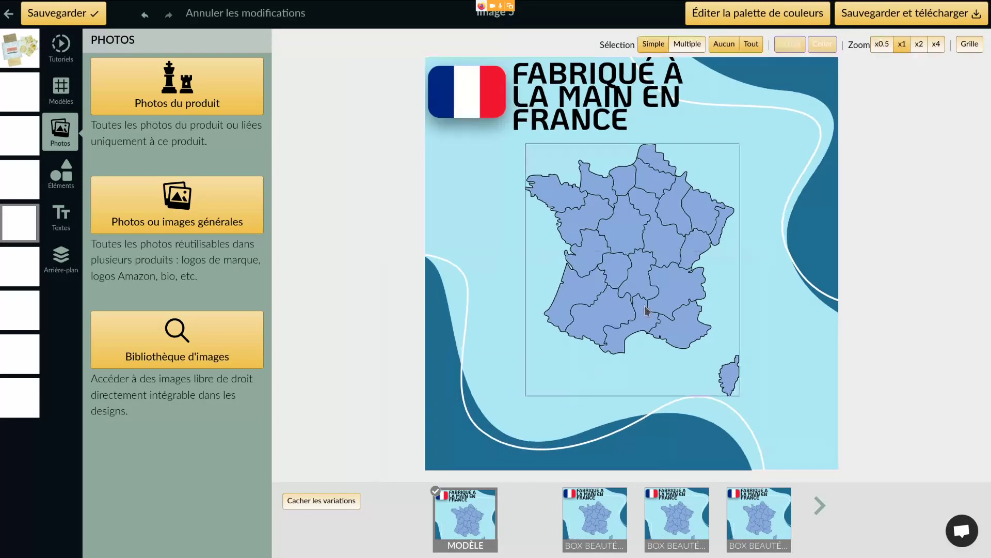
{"action": "left_click", "coordinate": [645, 310]}
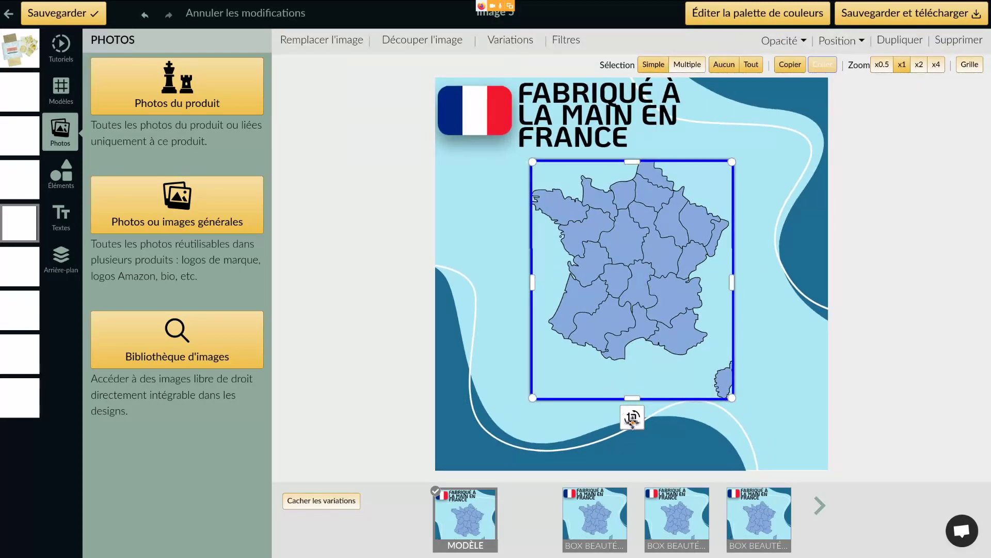
Step: Tilt the map of France slightly counterclockwise and enlarge it to fill the space below the title
{"action": "left_click_drag", "start_coordinate": [627, 413], "coordinate": [650, 426]}
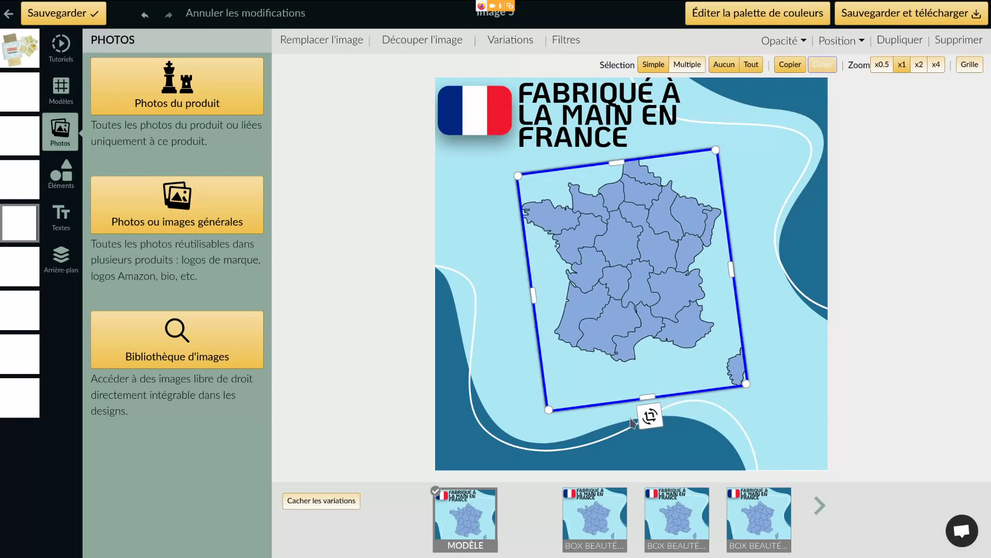
{"action": "left_click", "coordinate": [549, 413]}
{"action": "left_click", "coordinate": [550, 414]}
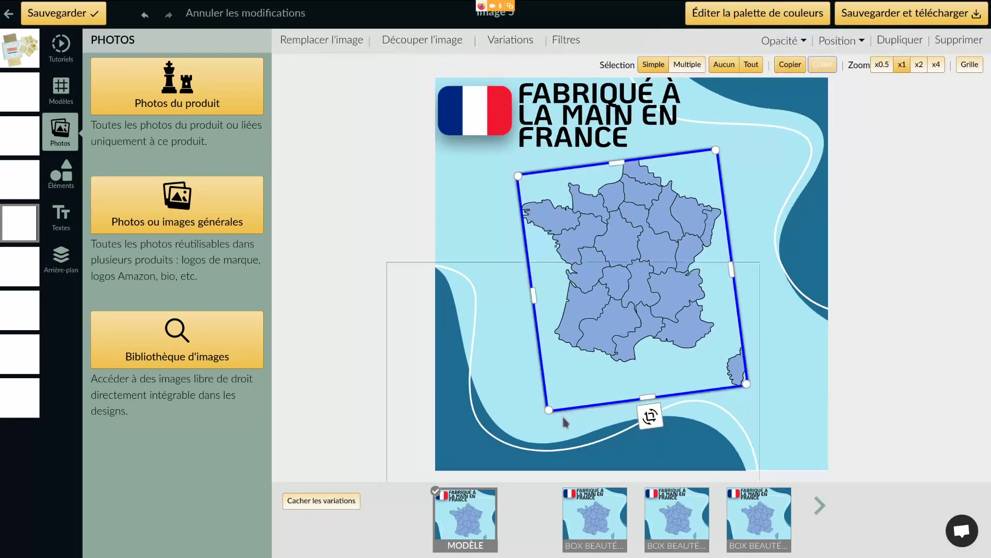
{"action": "left_click_drag", "start_coordinate": [549, 409], "coordinate": [495, 462]}
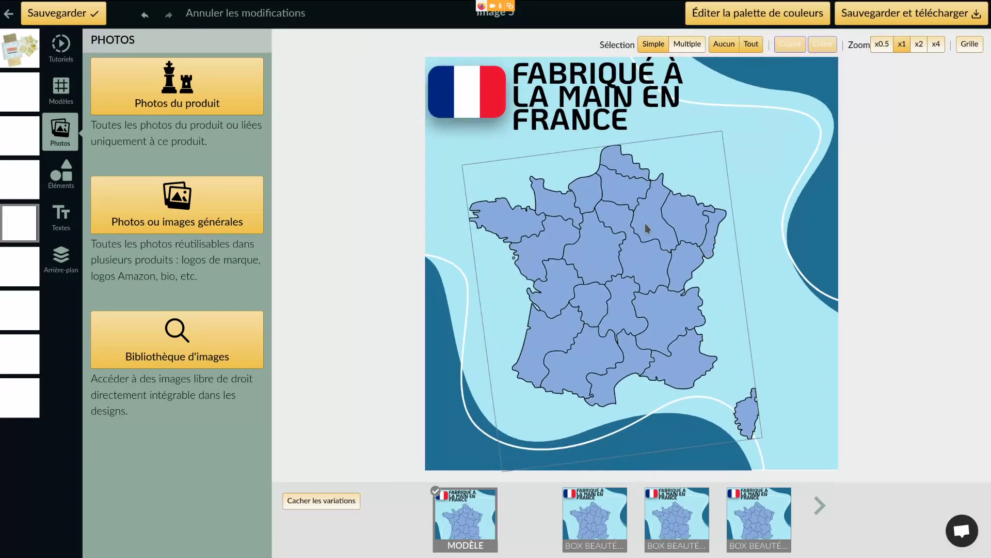
{"action": "left_click", "coordinate": [653, 227]}
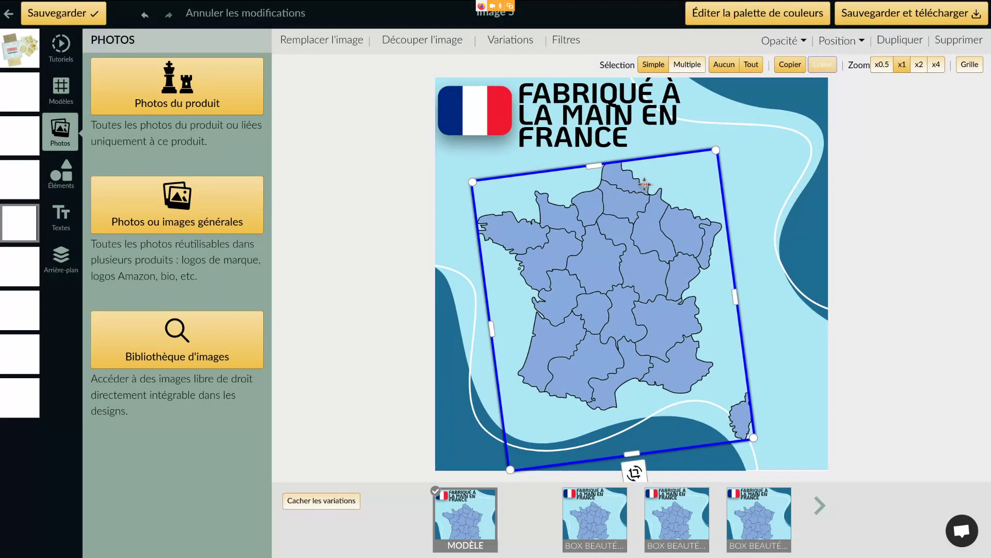
{"action": "left_click_drag", "start_coordinate": [715, 150], "coordinate": [729, 139]}
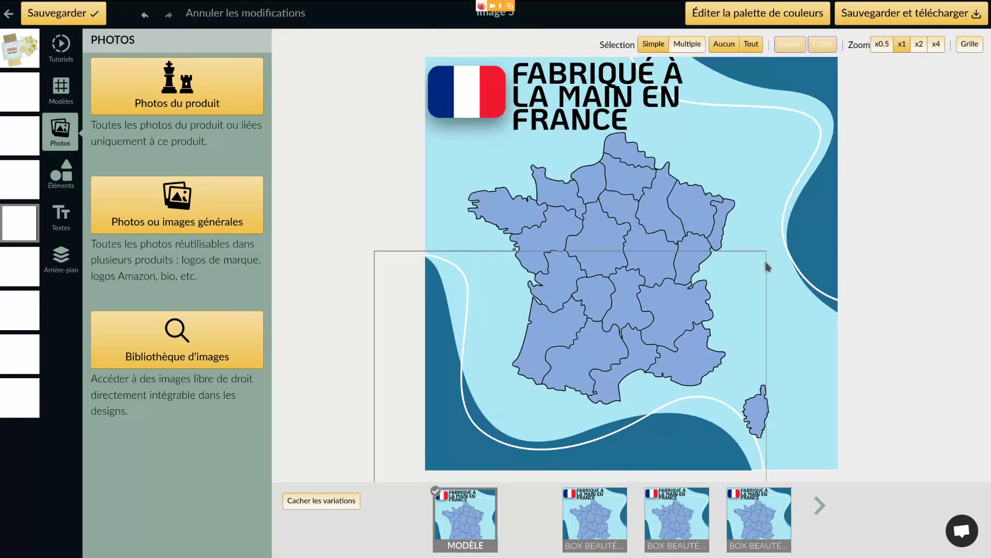
{"action": "left_click", "coordinate": [763, 305]}
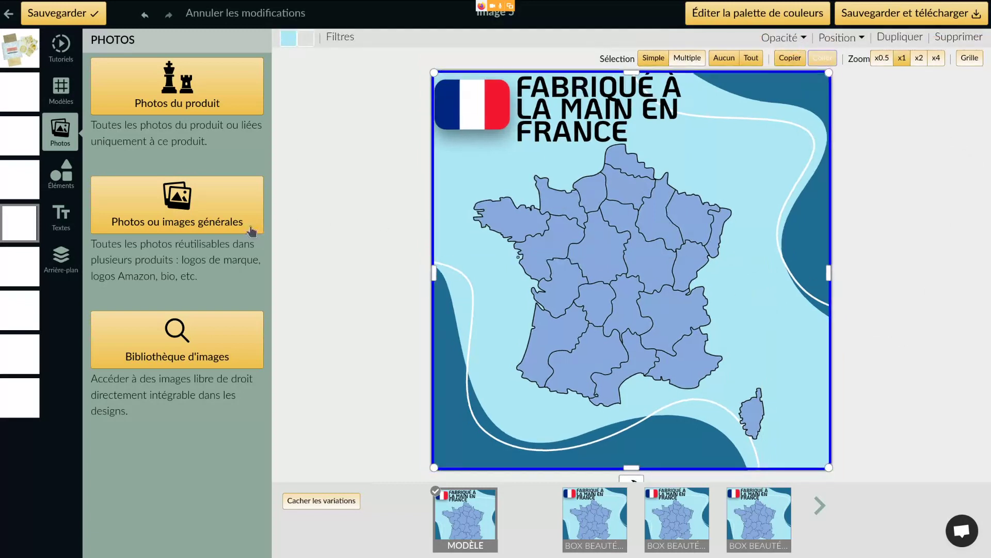
Step: Add a thin line running from beside the title down to the east-central part of the map
{"action": "left_click", "coordinate": [76, 175]}
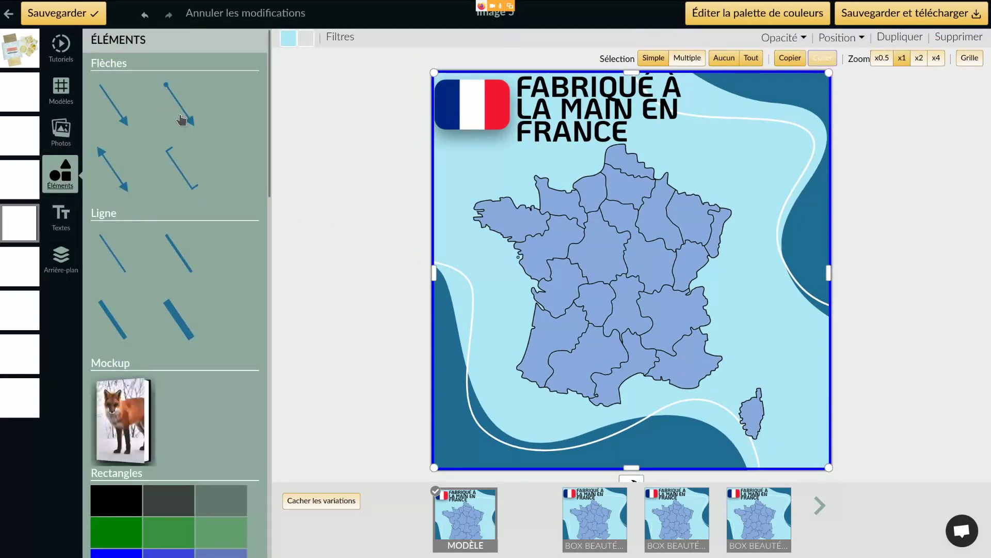
{"action": "left_click", "coordinate": [111, 242]}
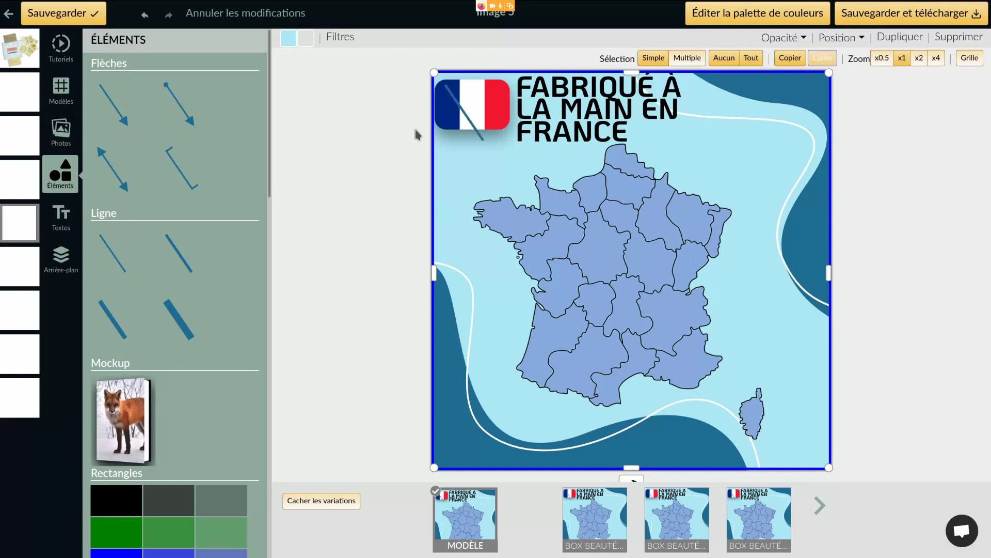
{"action": "left_click_drag", "start_coordinate": [477, 128], "coordinate": [704, 140]}
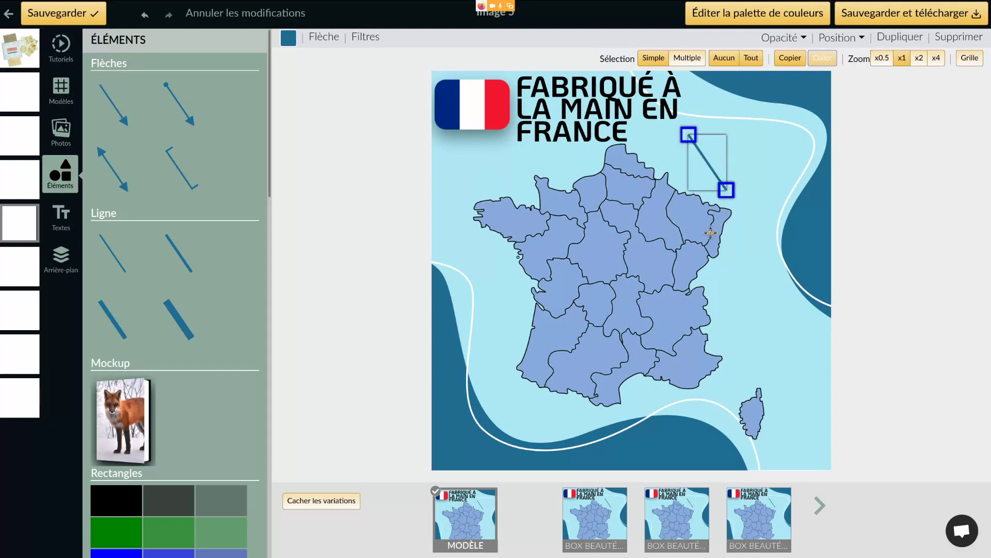
{"action": "left_click_drag", "start_coordinate": [726, 190], "coordinate": [669, 286]}
Step: Set the line's start termination to Aucun and its end to Point, and move its start next to the word "FRANCE"
{"action": "left_click", "coordinate": [325, 37]}
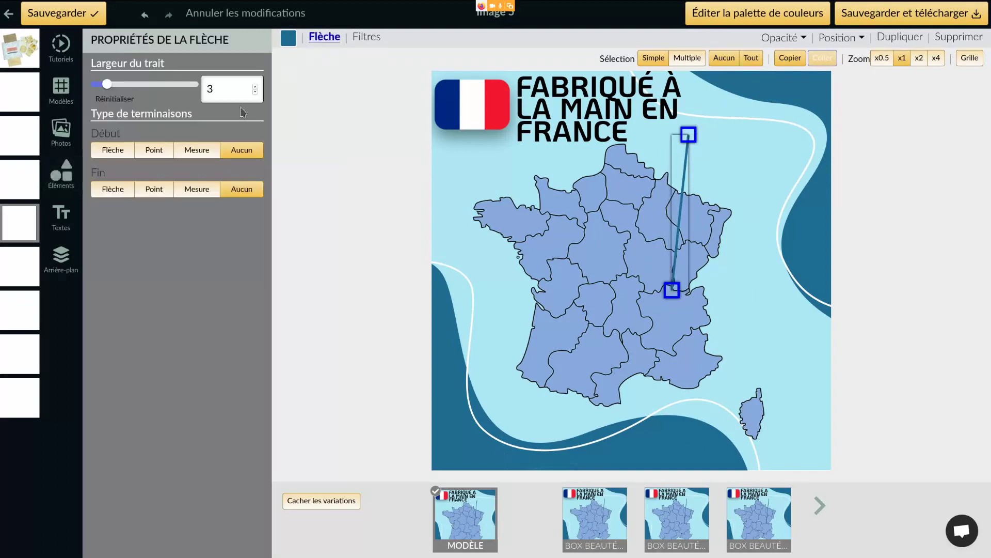
{"action": "left_click", "coordinate": [161, 151]}
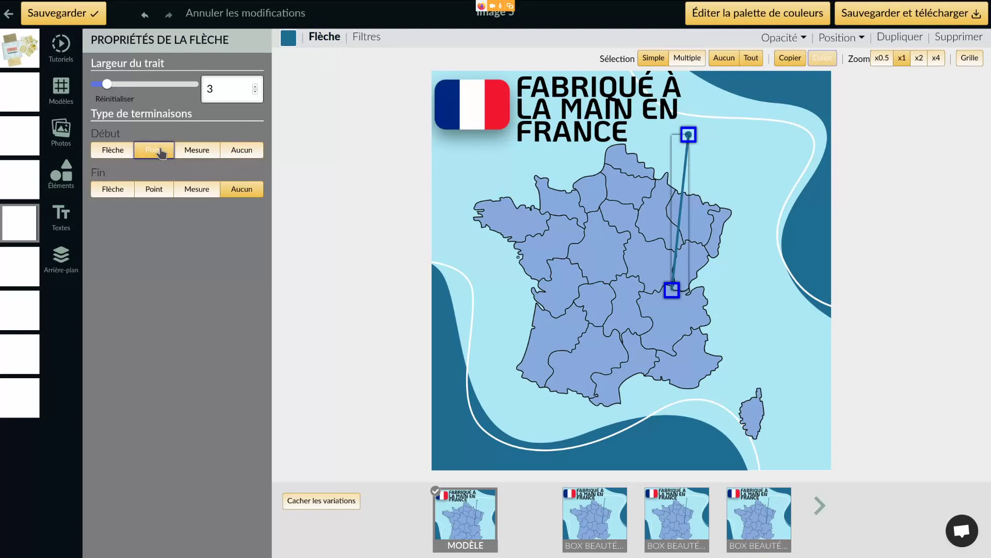
{"action": "left_click", "coordinate": [151, 189]}
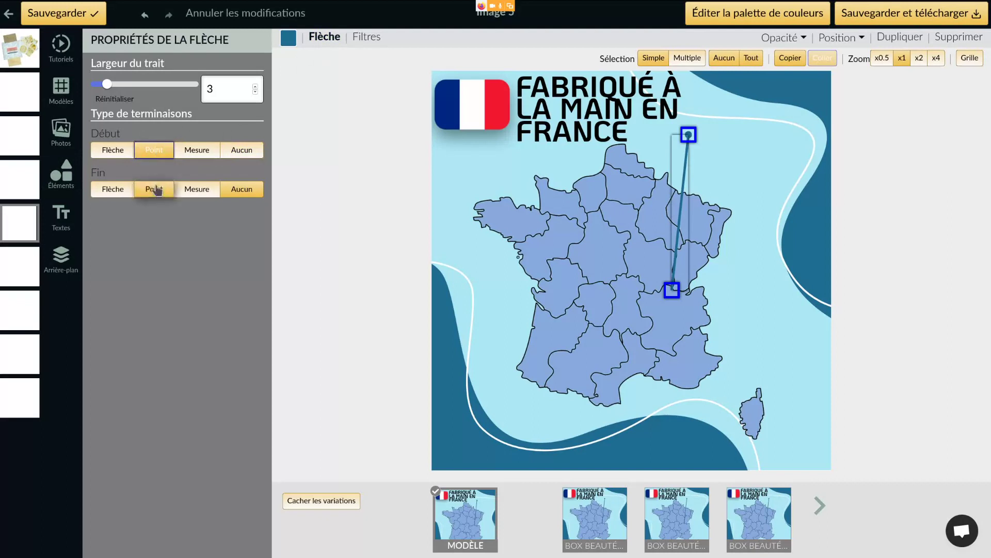
{"action": "left_click", "coordinate": [228, 150]}
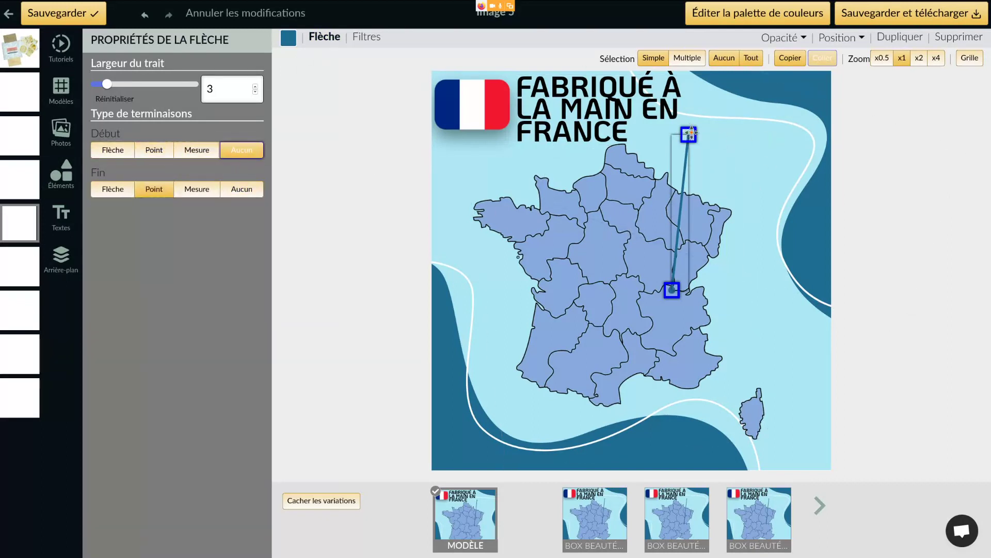
{"action": "left_click_drag", "start_coordinate": [692, 133], "coordinate": [640, 133]}
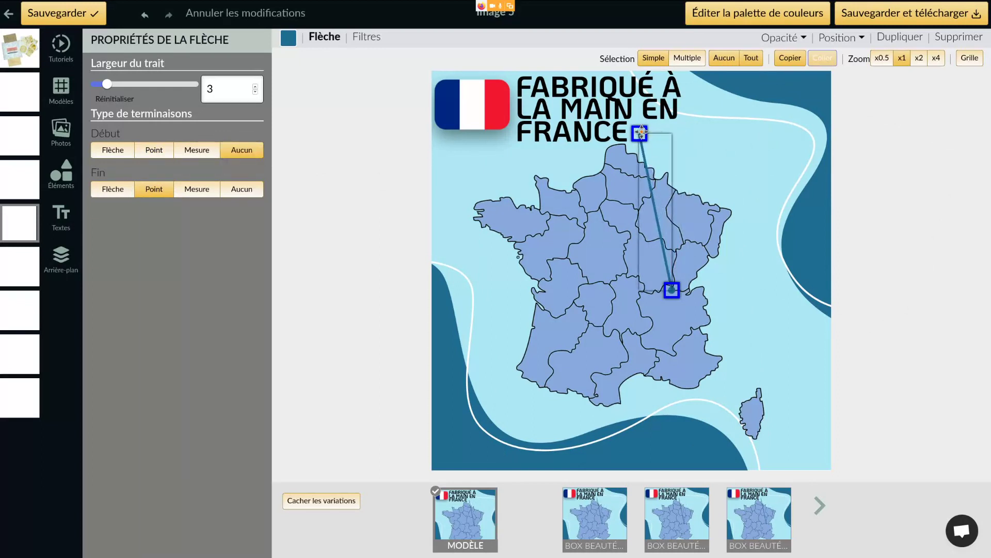
{"action": "left_click", "coordinate": [780, 328]}
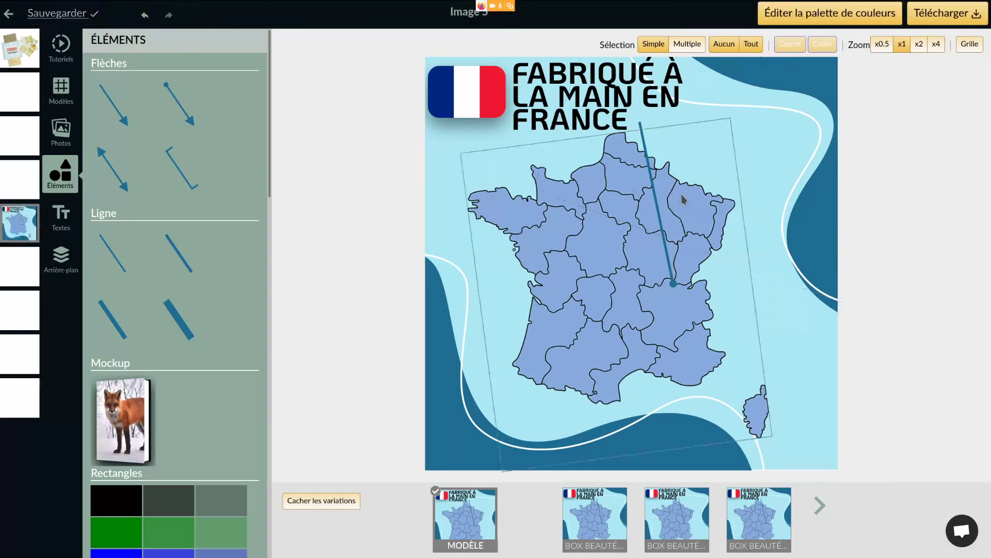
Step: Switch the design's colour palette to the default purple one and save the choice
{"action": "left_click", "coordinate": [814, 22]}
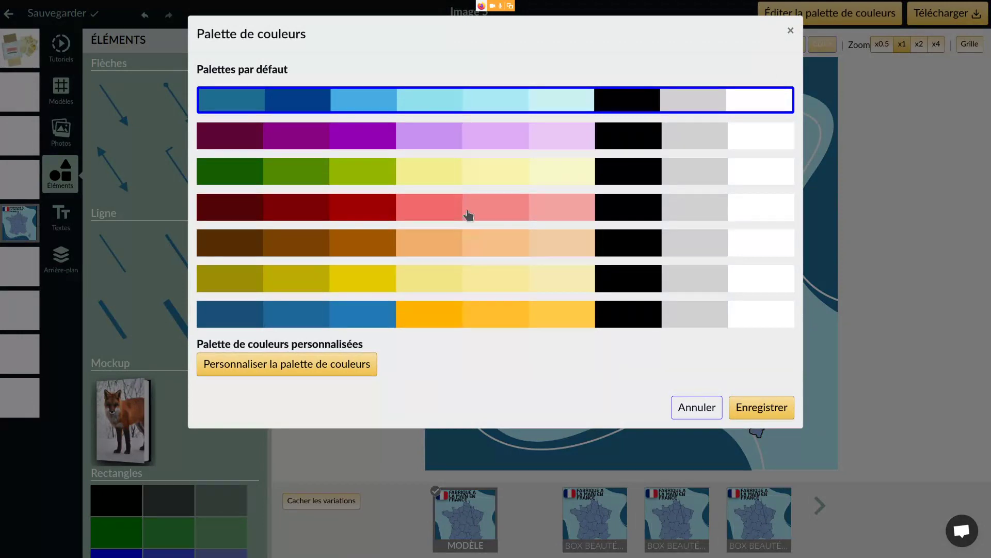
{"action": "left_click", "coordinate": [447, 133]}
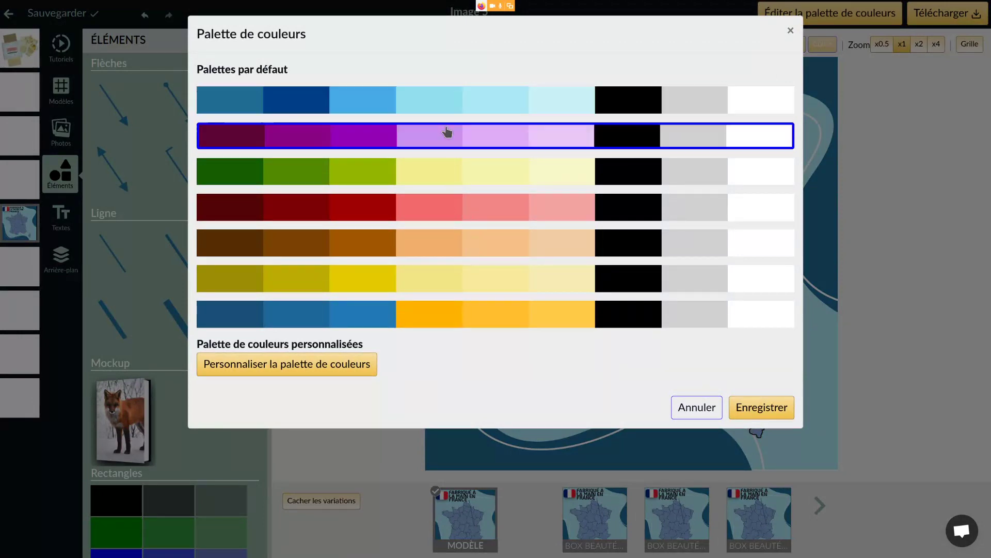
{"action": "left_click", "coordinate": [762, 408]}
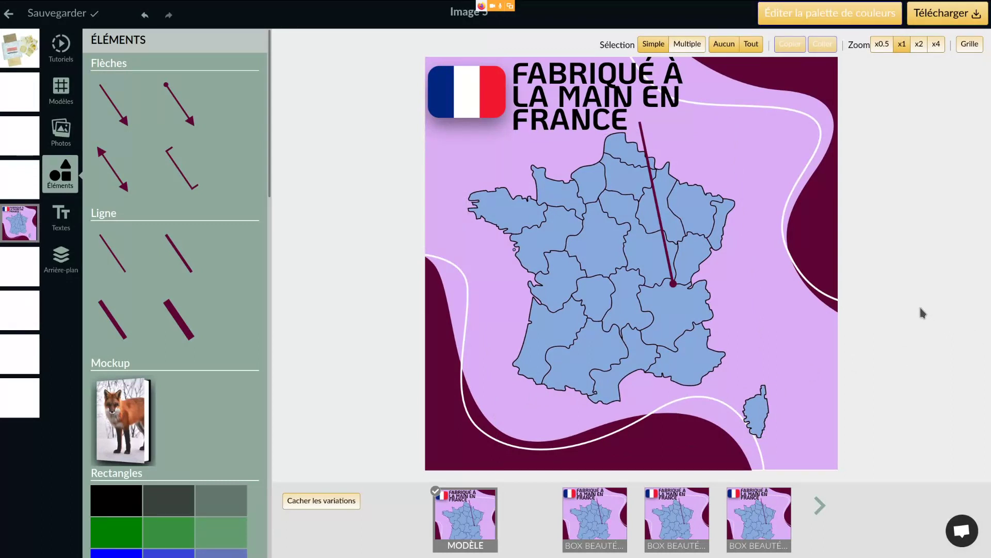
Step: Change the line's end termination to Flèche and set its stroke width to 7,5
{"action": "left_click", "coordinate": [647, 137]}
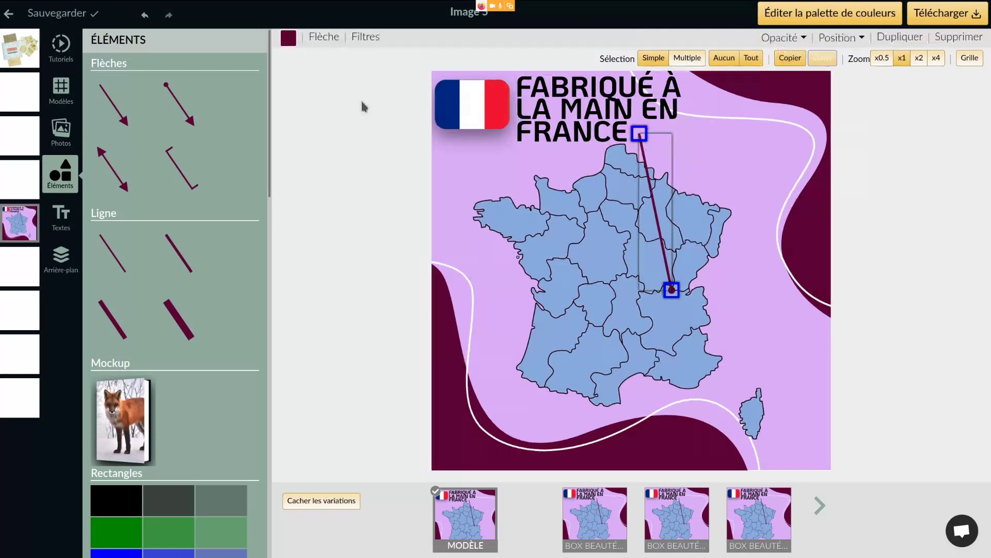
{"action": "left_click", "coordinate": [320, 42]}
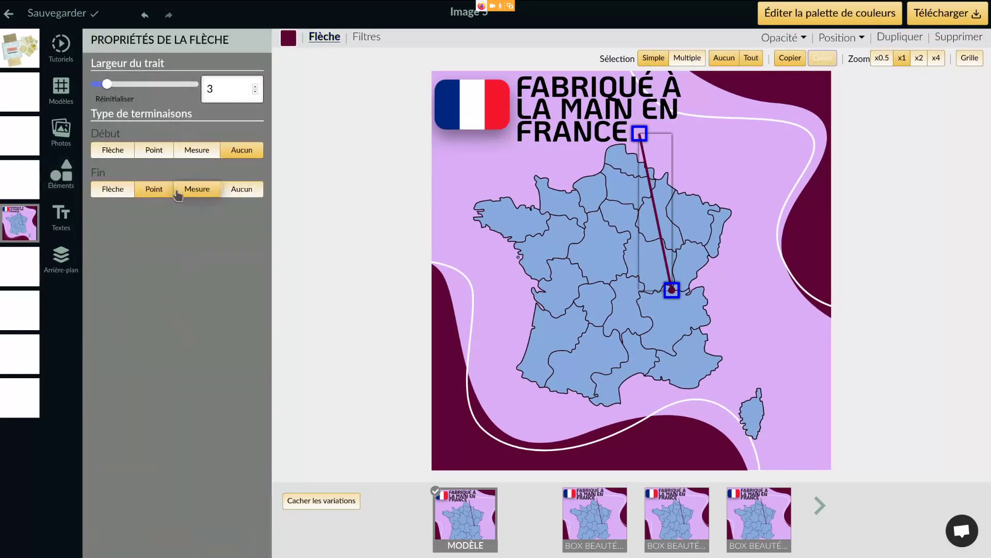
{"action": "left_click", "coordinate": [109, 190]}
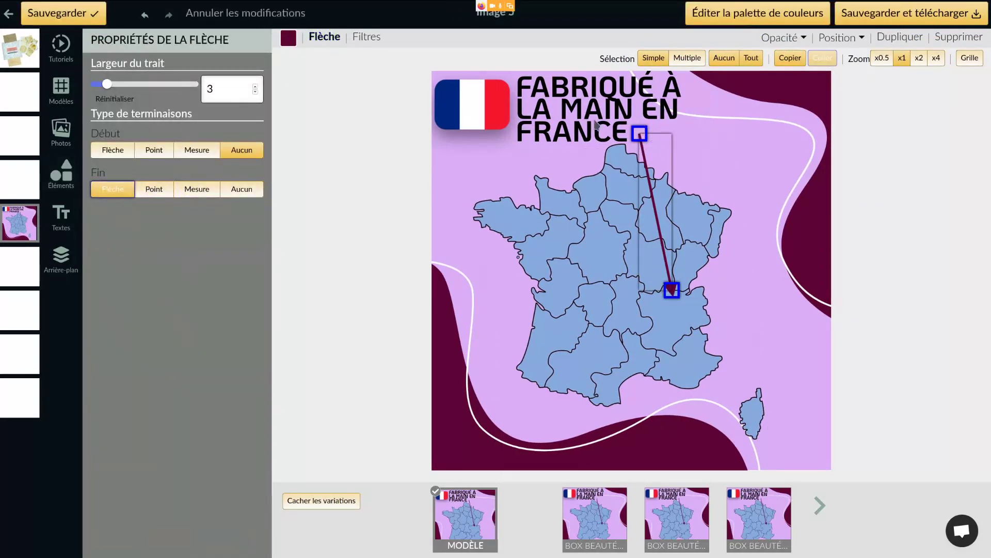
{"action": "left_click", "coordinate": [231, 86]}
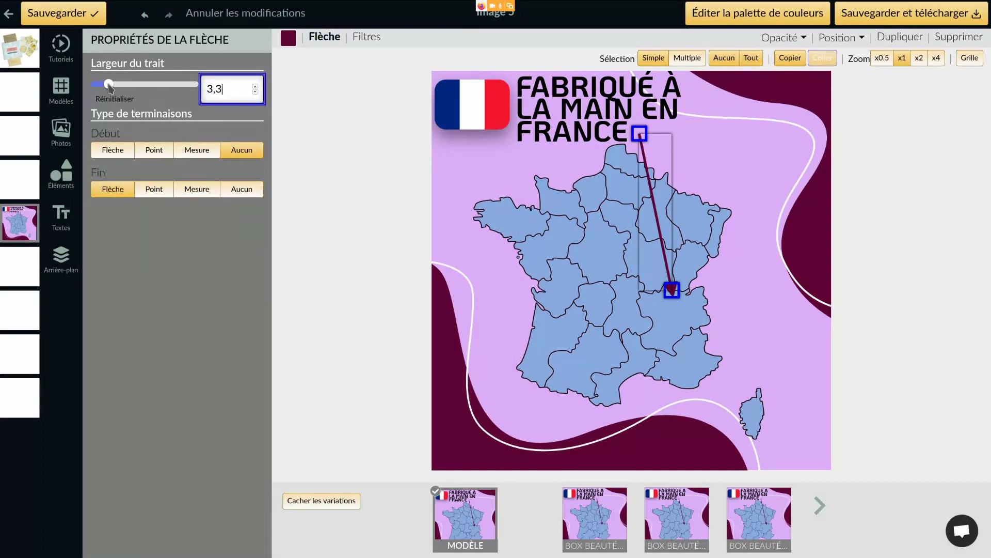
{"action": "left_click_drag", "start_coordinate": [120, 88], "coordinate": [134, 90]}
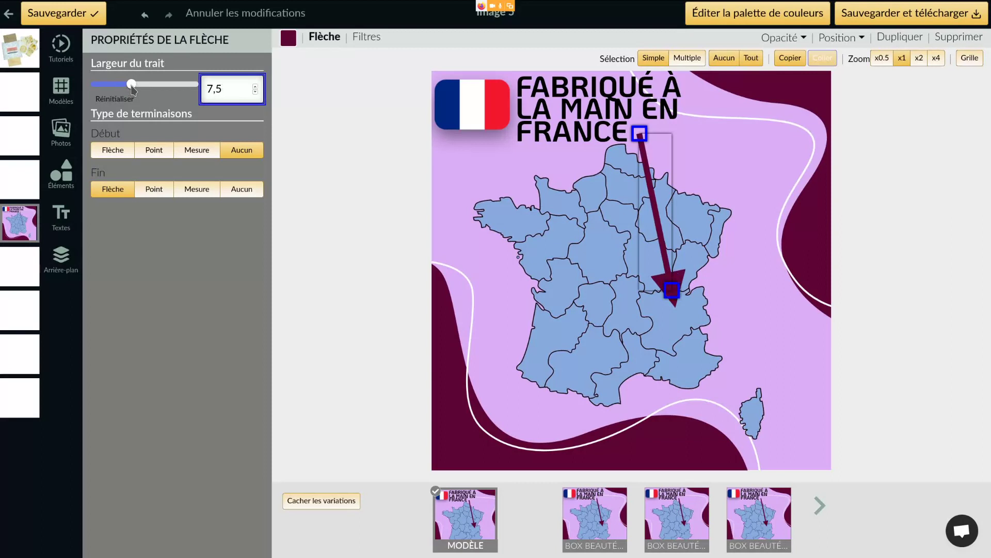
Step: Shorten the arrow slightly by moving its tip up on the map, and clear the selection
{"action": "left_click_drag", "start_coordinate": [670, 282], "coordinate": [670, 267]}
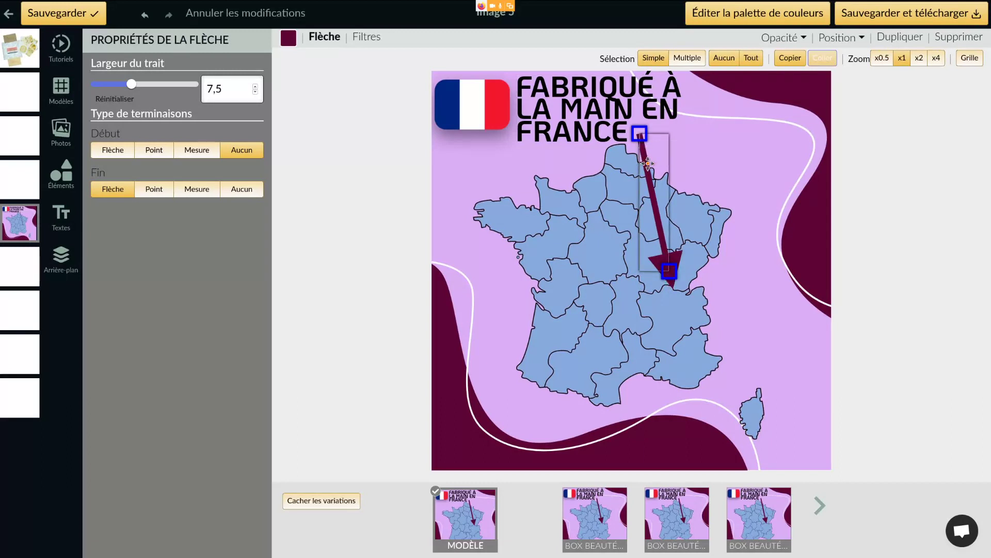
{"action": "left_click", "coordinate": [899, 283]}
{"action": "left_click", "coordinate": [899, 285]}
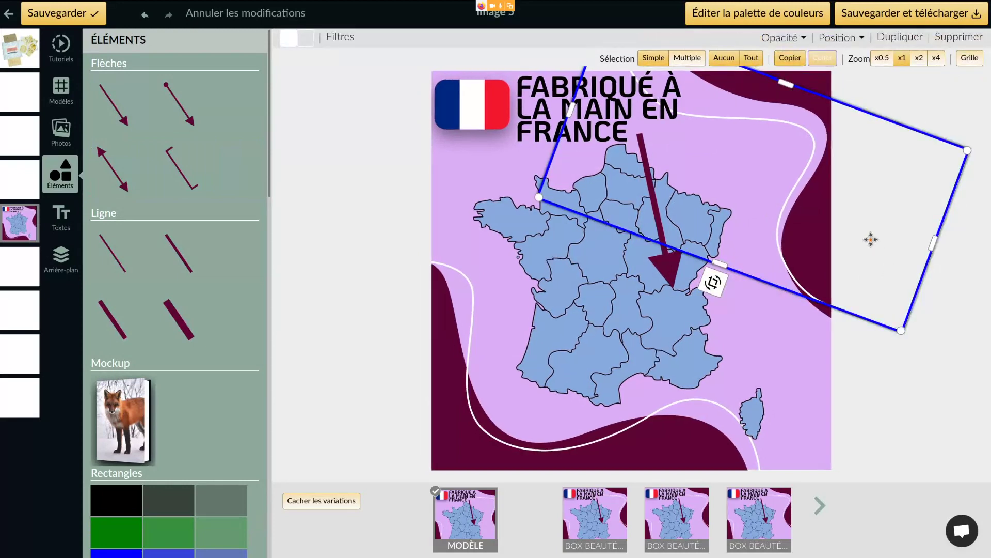
{"action": "left_click", "coordinate": [871, 239]}
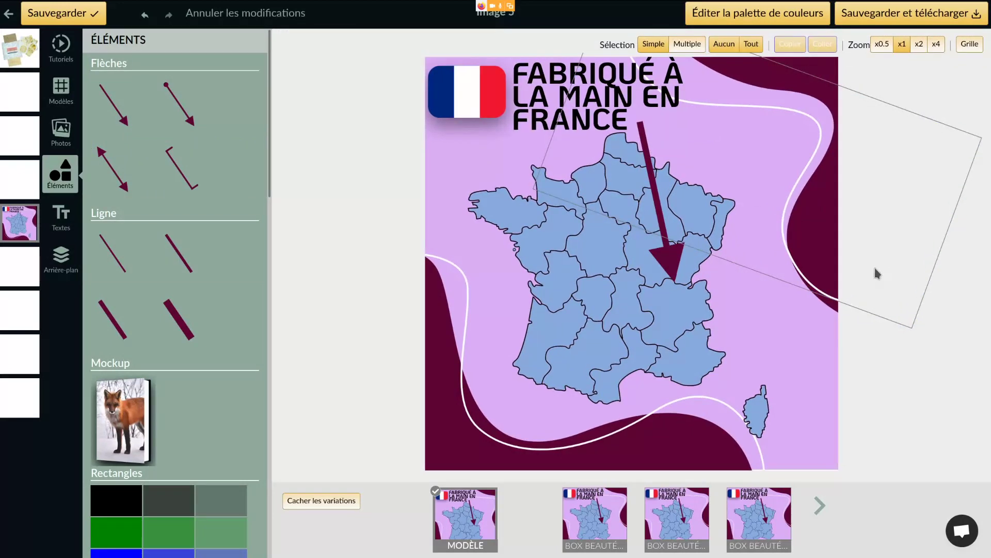
Step: Search the stock image library for "ATELIER couture" and look through the photos
{"action": "left_click", "coordinate": [62, 90]}
{"action": "left_click", "coordinate": [60, 130]}
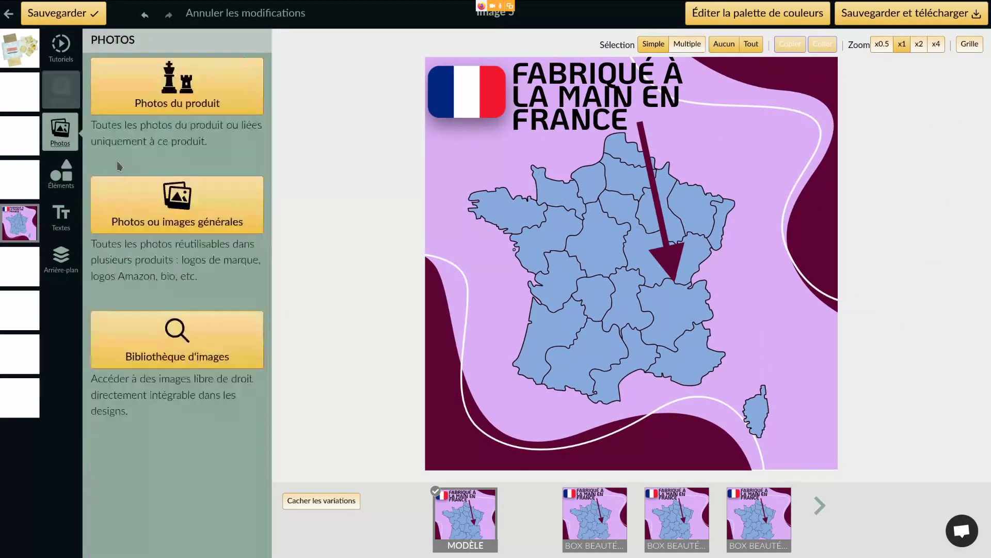
{"action": "left_click", "coordinate": [230, 352]}
{"action": "left_click", "coordinate": [150, 106]}
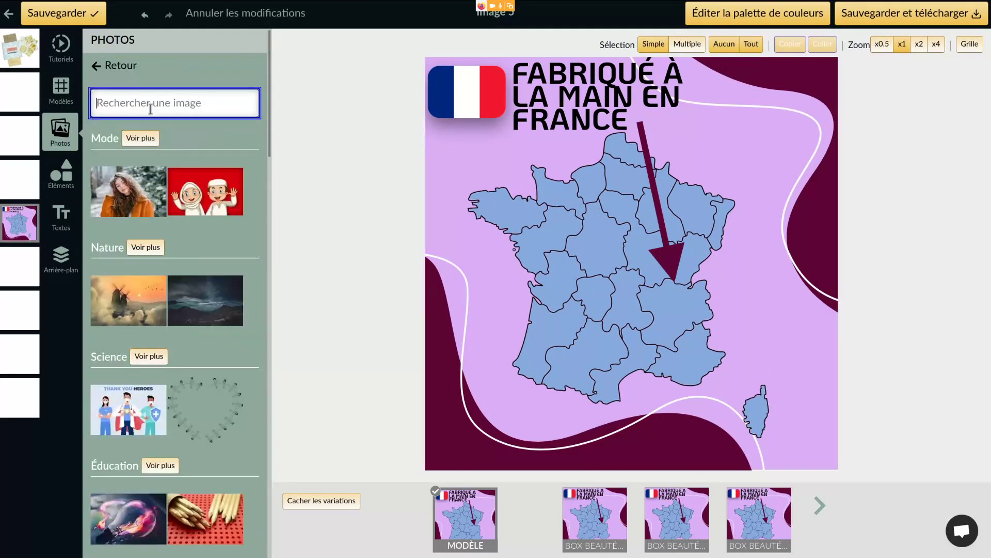
{"action": "type", "text": "ATELIER couture"}
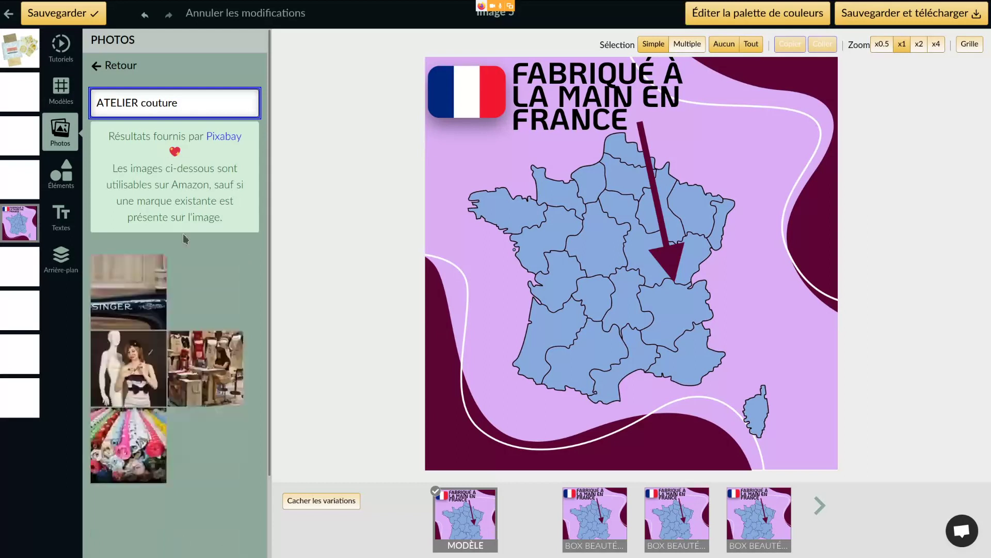
{"action": "scroll", "coordinate": [216, 450], "scroll_direction": "down", "scroll_amount": 1}
{"action": "scroll", "coordinate": [216, 450], "scroll_direction": "down", "scroll_amount": 2}
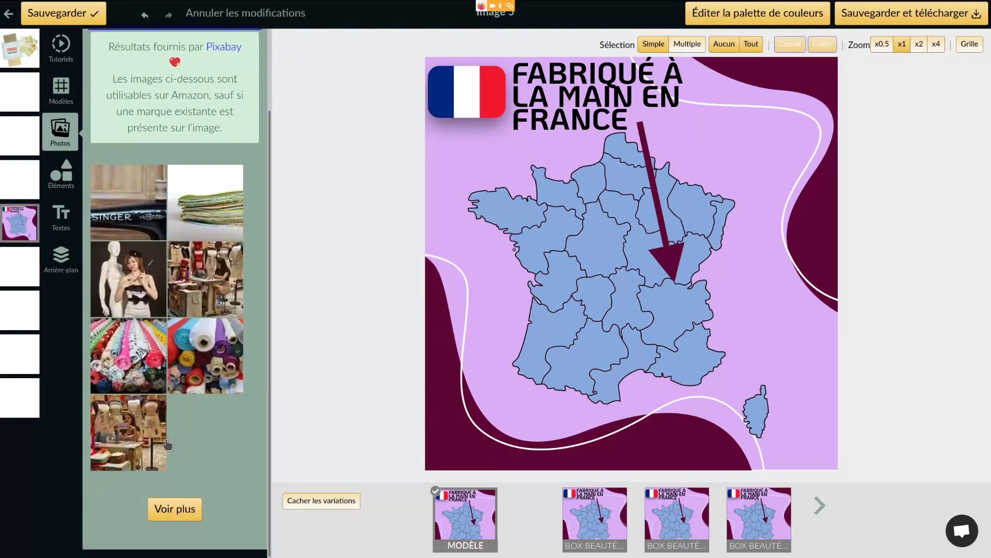
{"action": "scroll", "coordinate": [164, 348], "scroll_direction": "up", "scroll_amount": 3}
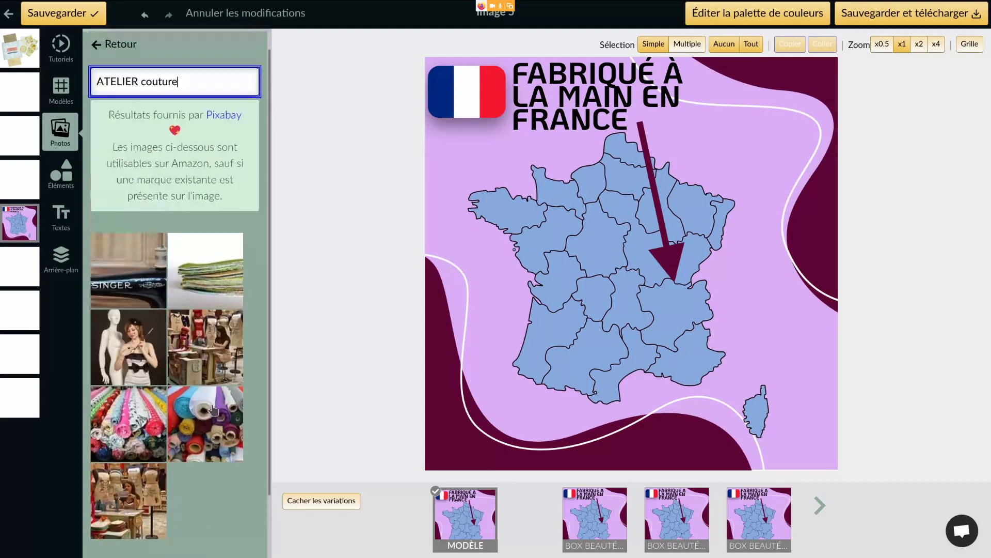
Step: Search the stock image library for "couture", load more results and look through the sewing photos
{"action": "left_click_drag", "start_coordinate": [143, 101], "coordinate": [57, 98]}
{"action": "key", "text": "BackSpace"}
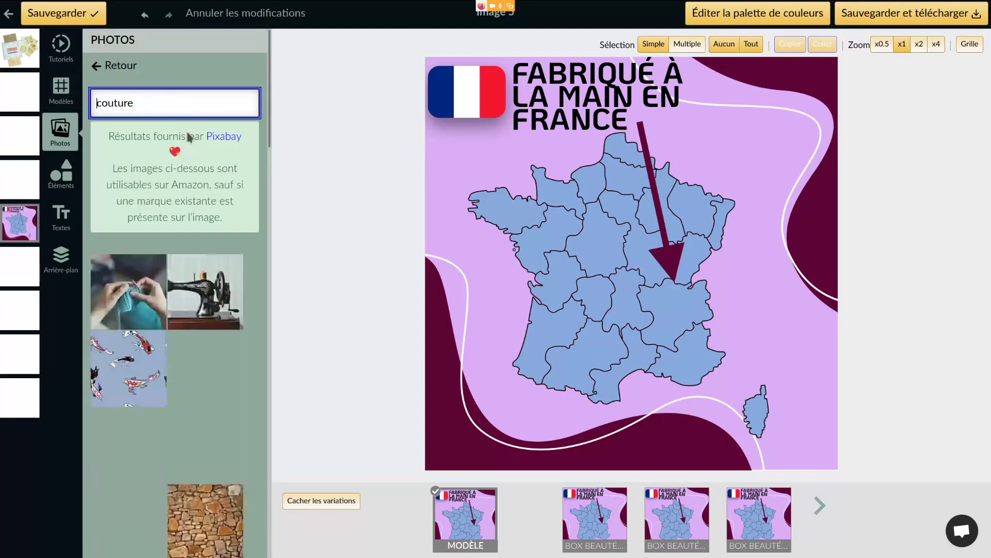
{"action": "scroll", "coordinate": [238, 246], "scroll_direction": "down", "scroll_amount": 5}
{"action": "scroll", "coordinate": [245, 252], "scroll_direction": "down", "scroll_amount": 10}
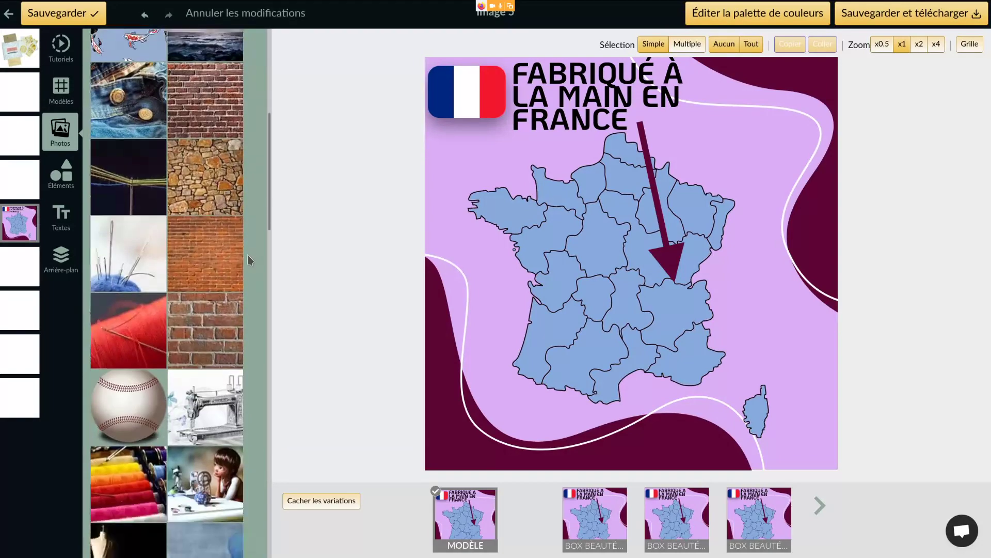
{"action": "scroll", "coordinate": [247, 254], "scroll_direction": "down", "scroll_amount": 10}
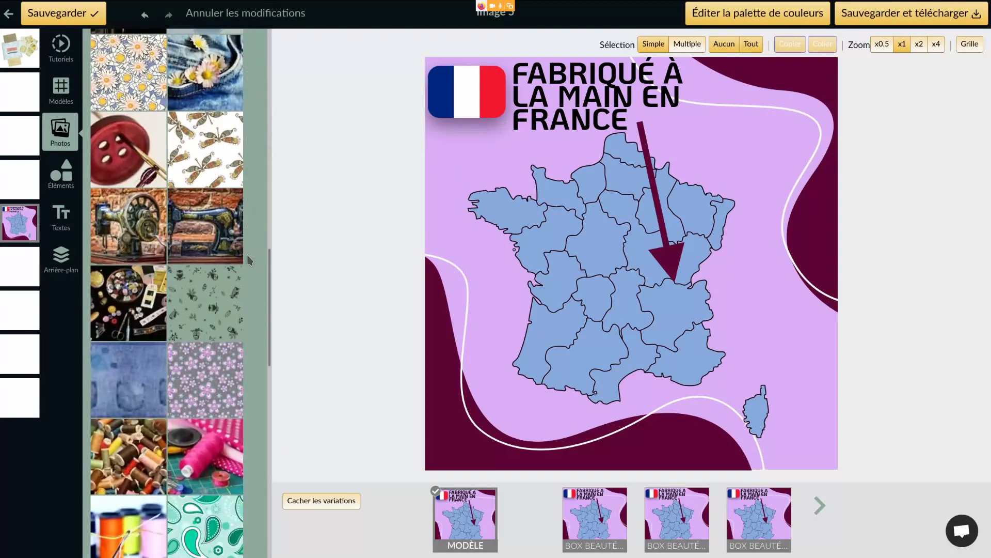
{"action": "scroll", "coordinate": [239, 260], "scroll_direction": "down", "scroll_amount": 1}
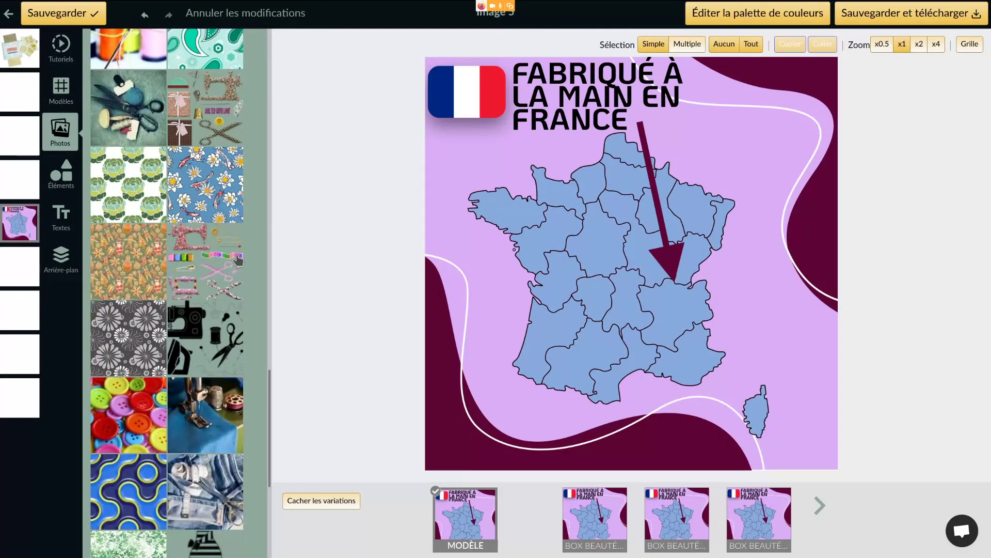
{"action": "scroll", "coordinate": [235, 263], "scroll_direction": "down", "scroll_amount": 5}
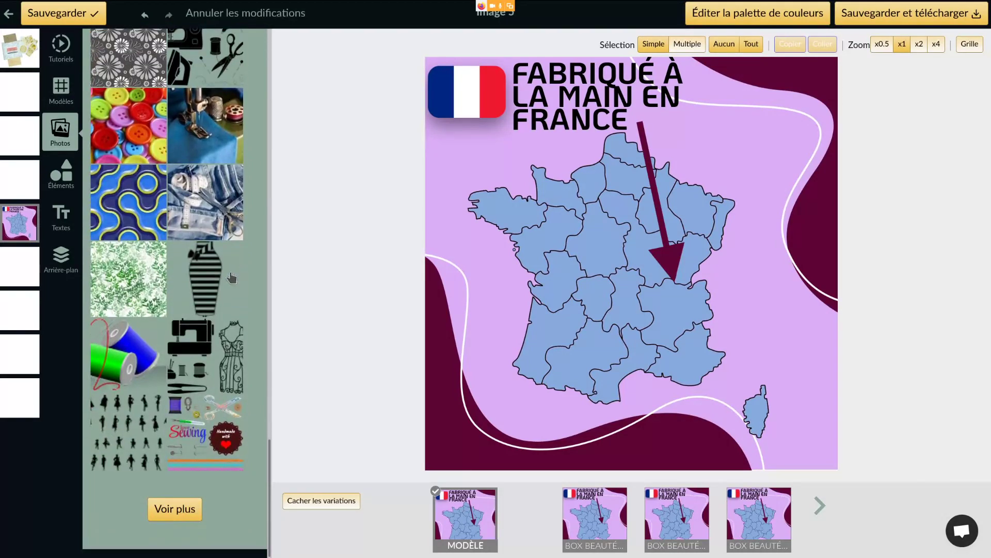
{"action": "left_click", "coordinate": [169, 512]}
{"action": "scroll", "coordinate": [210, 475], "scroll_direction": "down", "scroll_amount": 6}
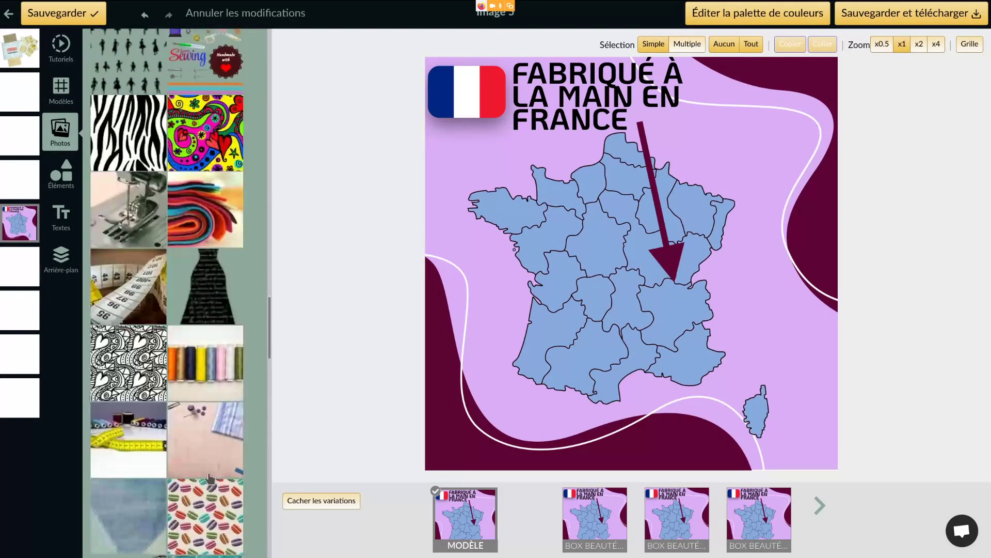
{"action": "scroll", "coordinate": [209, 476], "scroll_direction": "down", "scroll_amount": 6}
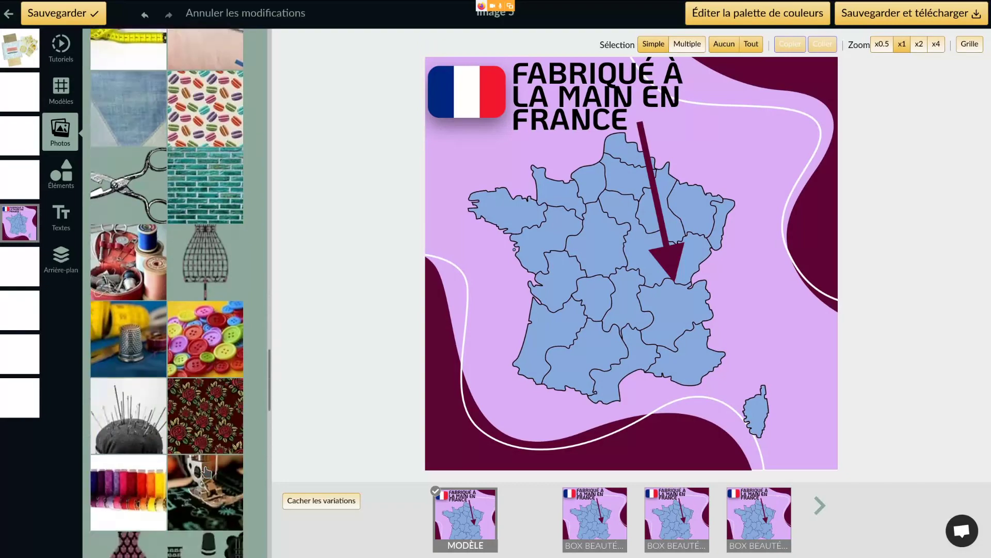
{"action": "scroll", "coordinate": [205, 472], "scroll_direction": "down", "scroll_amount": 8}
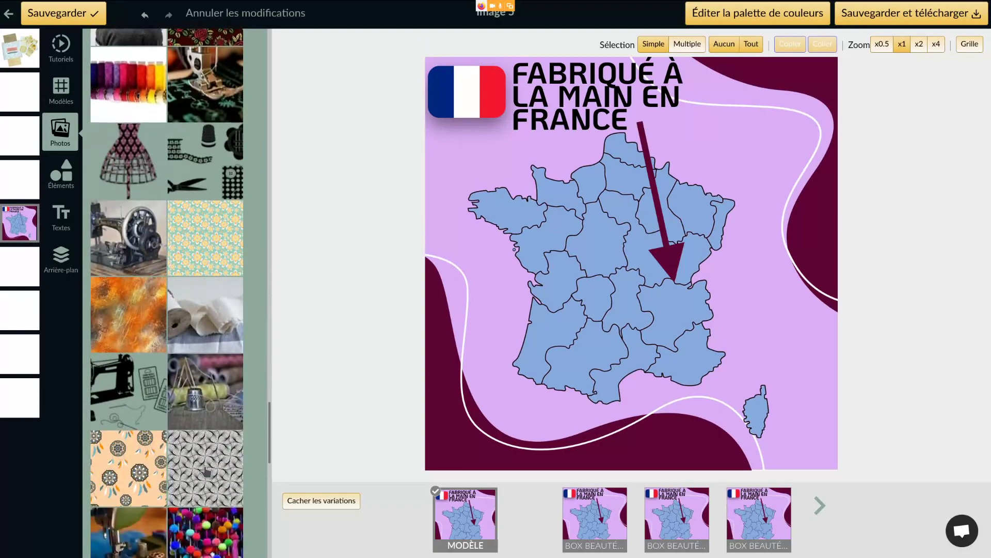
{"action": "scroll", "coordinate": [205, 471], "scroll_direction": "down", "scroll_amount": 4}
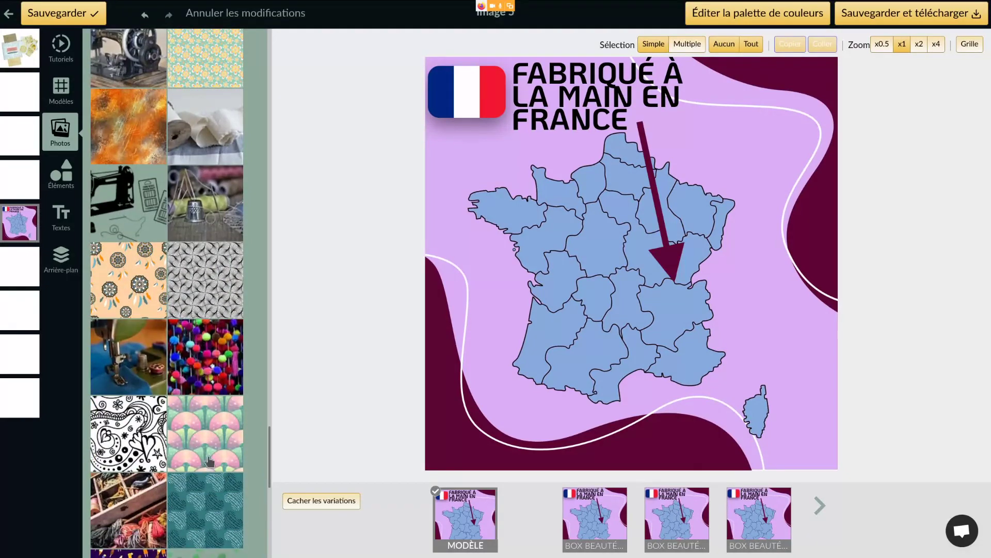
Step: Save the Image 5 design and return to the product listing overview
{"action": "left_click", "coordinate": [46, 14]}
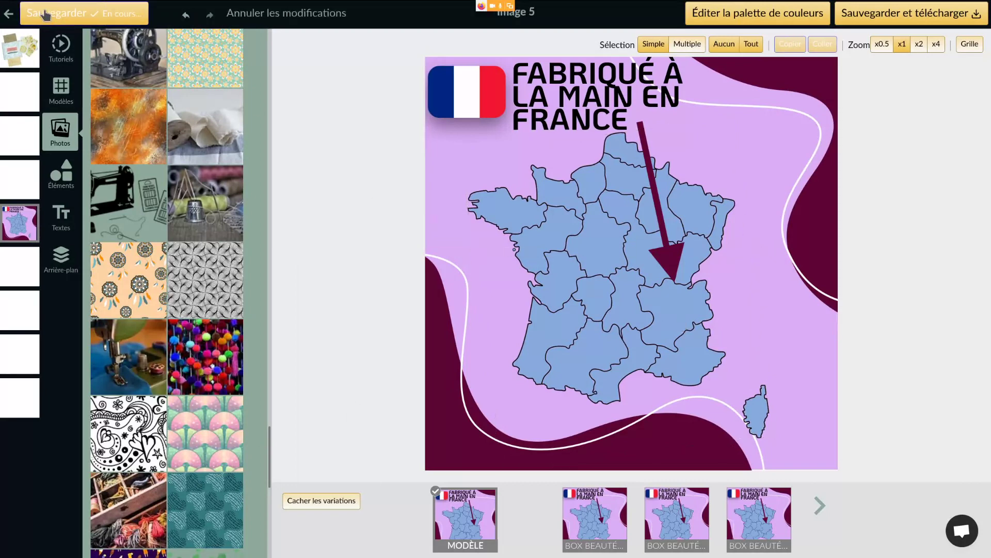
{"action": "mouse_move", "coordinate": [30, 23]}
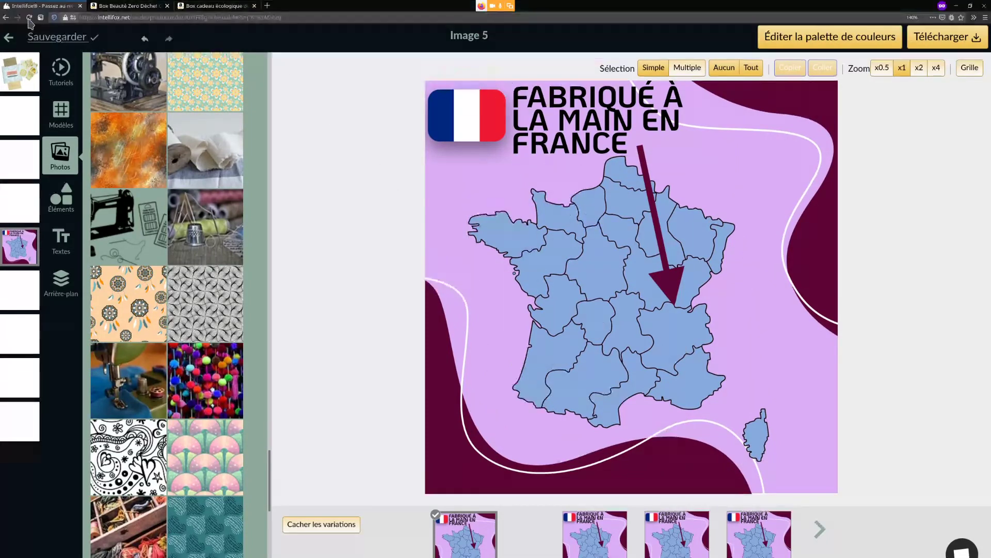
{"action": "left_click", "coordinate": [11, 39]}
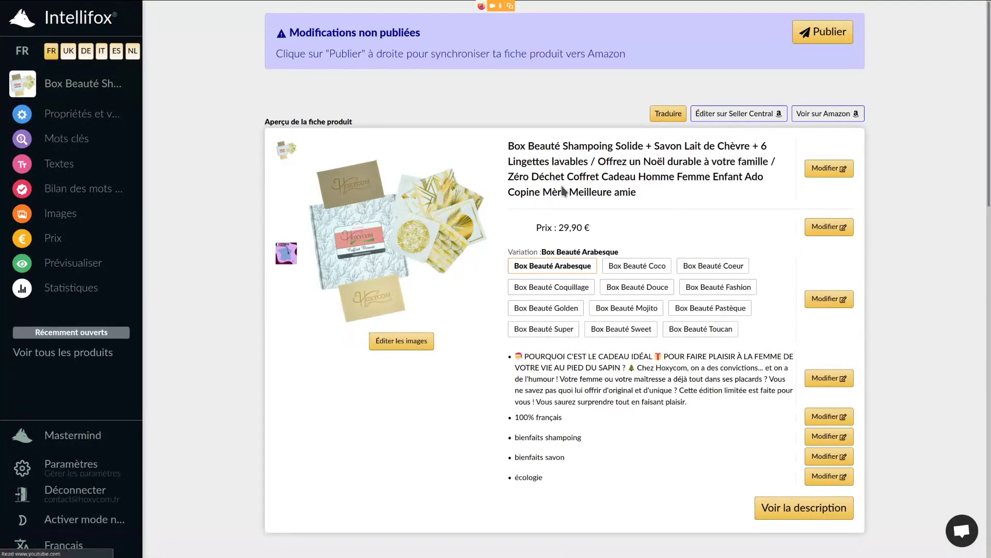
Step: Check the product's live page on Amazon and close it again
{"action": "left_click", "coordinate": [828, 114]}
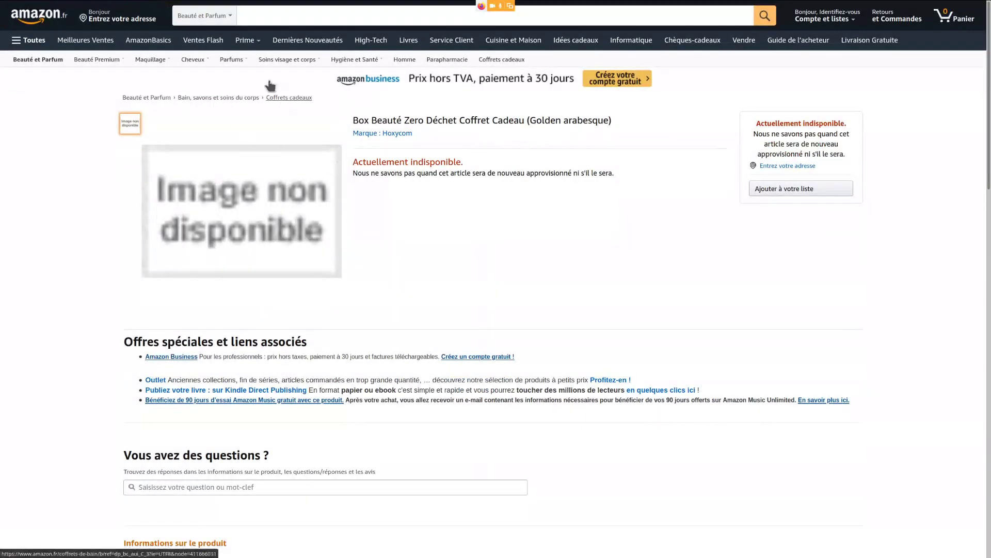
{"action": "middle_click", "coordinate": [312, 11]}
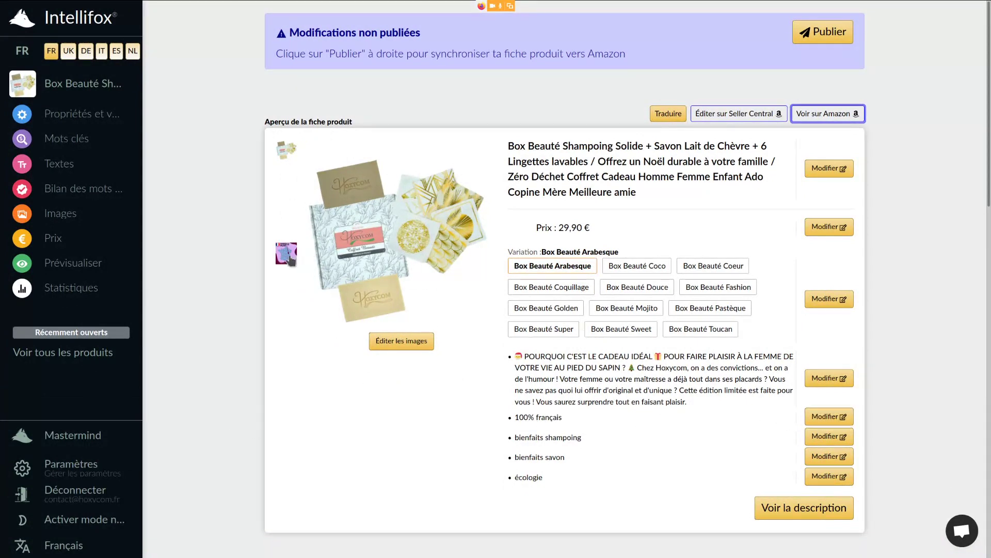
Step: Open the second bullet point for editing and browse the available emojis, then collapse the emoji list
{"action": "left_click", "coordinate": [826, 421]}
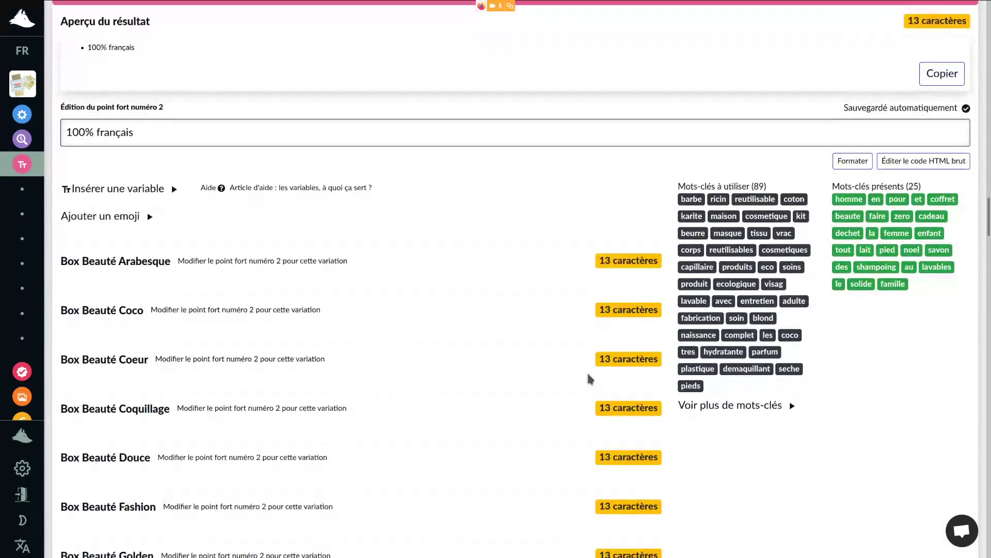
{"action": "triple_click", "coordinate": [165, 122]}
{"action": "mouse_move", "coordinate": [69, 124]}
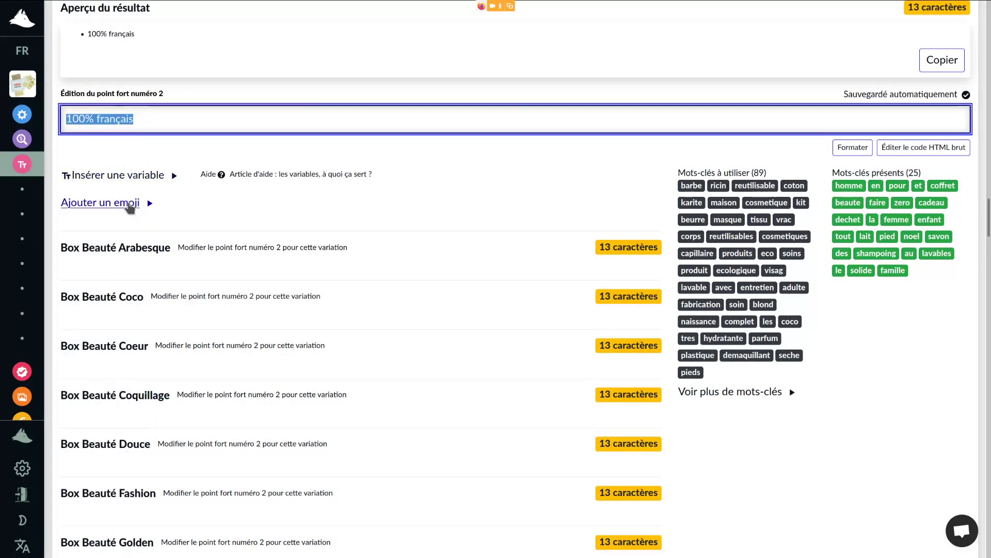
{"action": "left_click", "coordinate": [133, 203]}
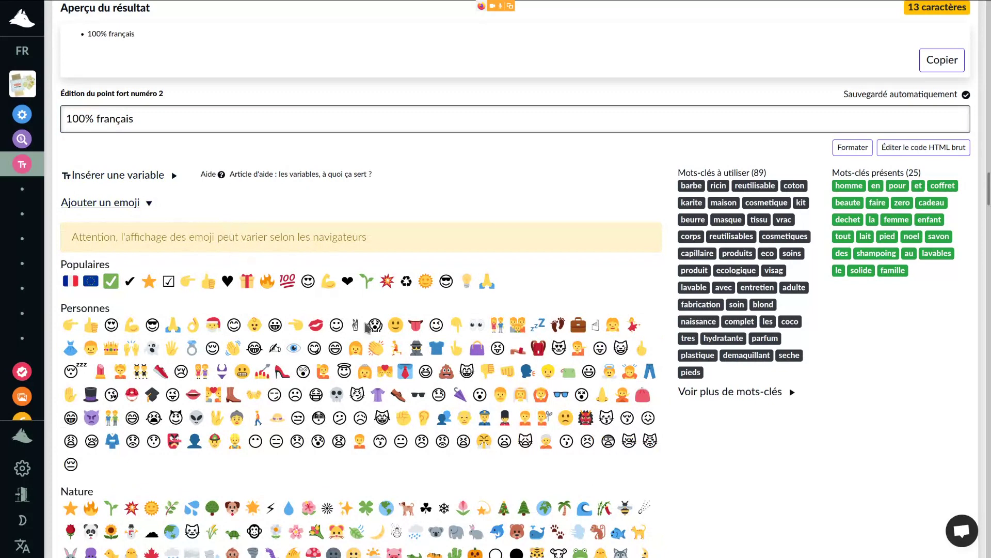
{"action": "scroll", "coordinate": [362, 310], "scroll_direction": "down", "scroll_amount": 3}
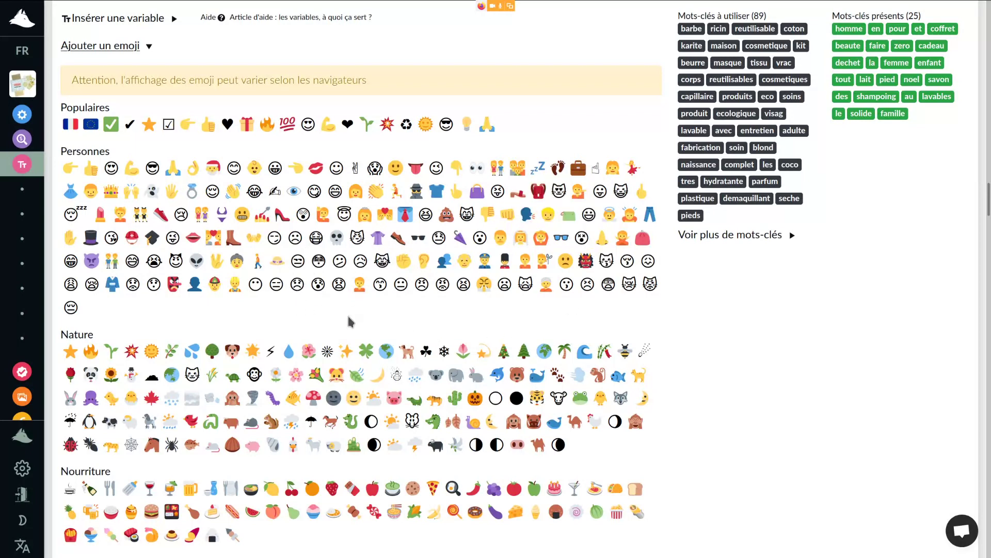
{"action": "scroll", "coordinate": [350, 321], "scroll_direction": "down", "scroll_amount": 1}
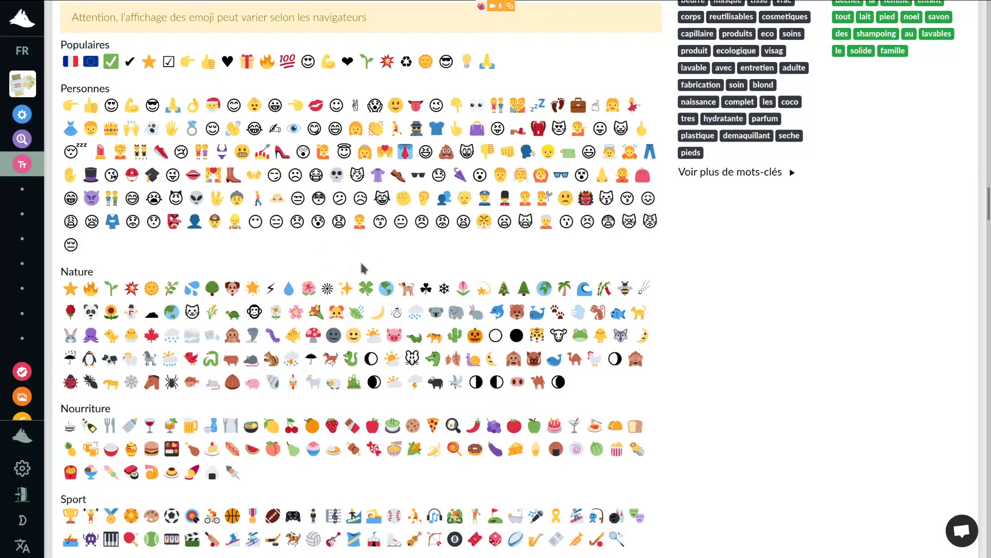
{"action": "scroll", "coordinate": [365, 268], "scroll_direction": "up", "scroll_amount": 3}
{"action": "left_click", "coordinate": [111, 139]}
{"action": "scroll", "coordinate": [207, 196], "scroll_direction": "up", "scroll_amount": 2}
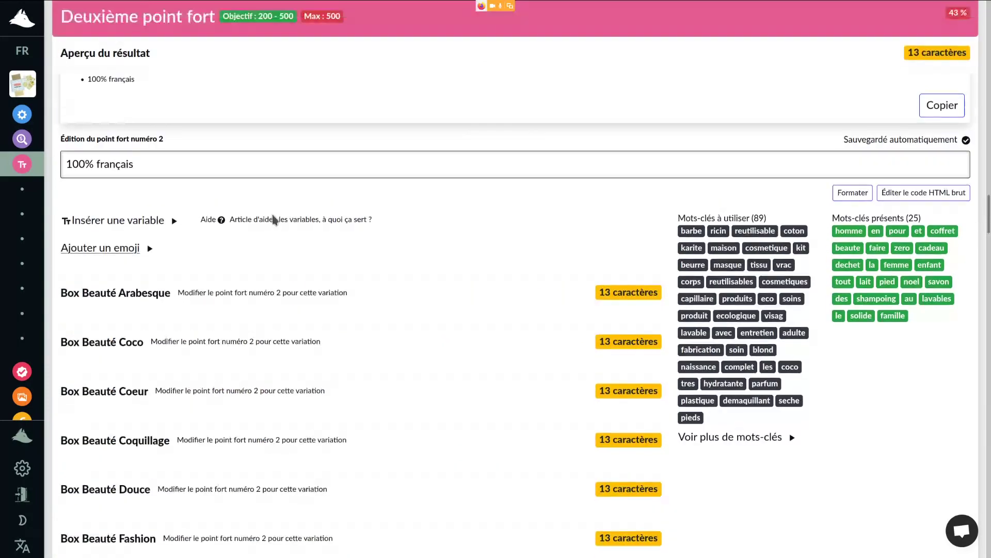
Step: Change the second bullet point's heading to "100% FRANÇAIS ET ARTISANAL :"
{"action": "left_click_drag", "start_coordinate": [166, 183], "coordinate": [97, 184]}
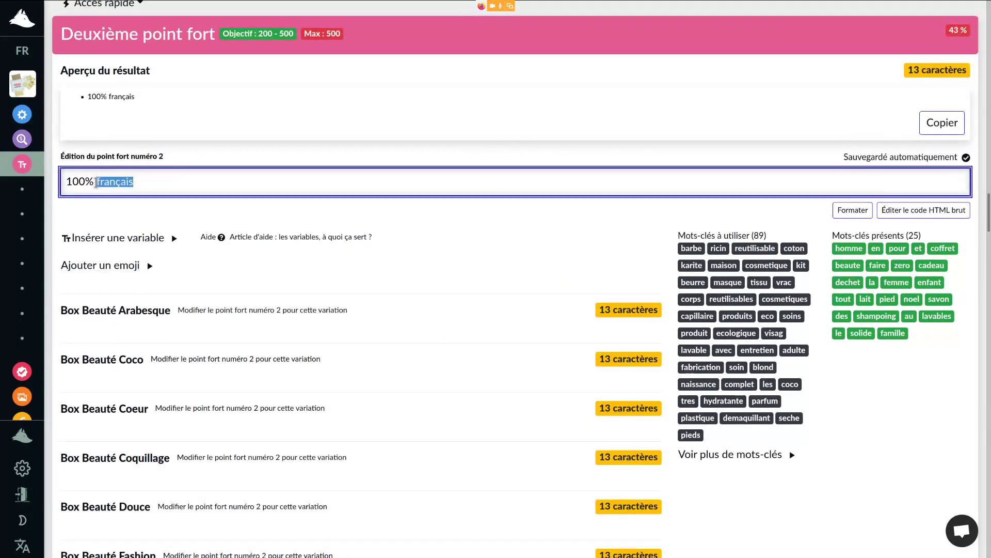
{"action": "type", "text": "FRANÇAIS "}
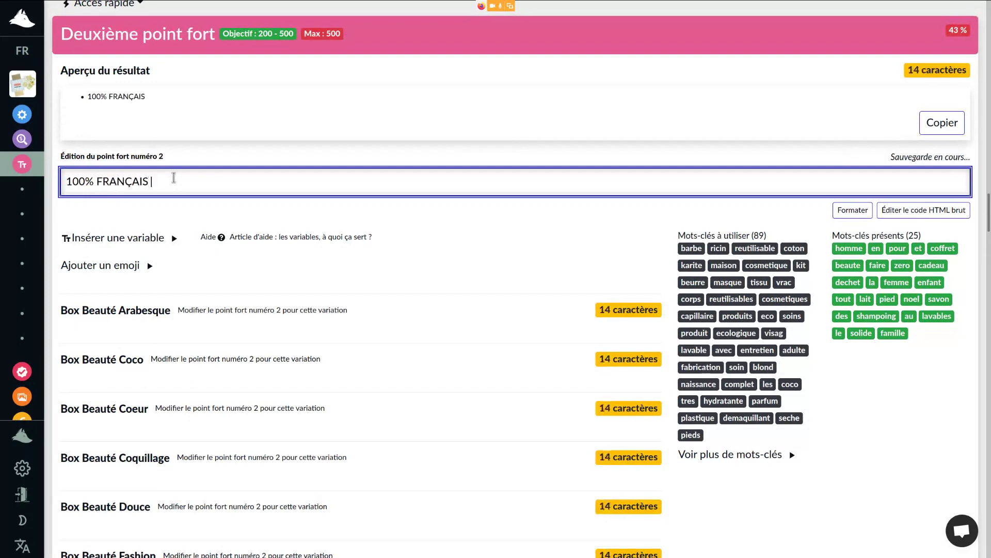
{"action": "type", "text": "ET ARTISANAL"}
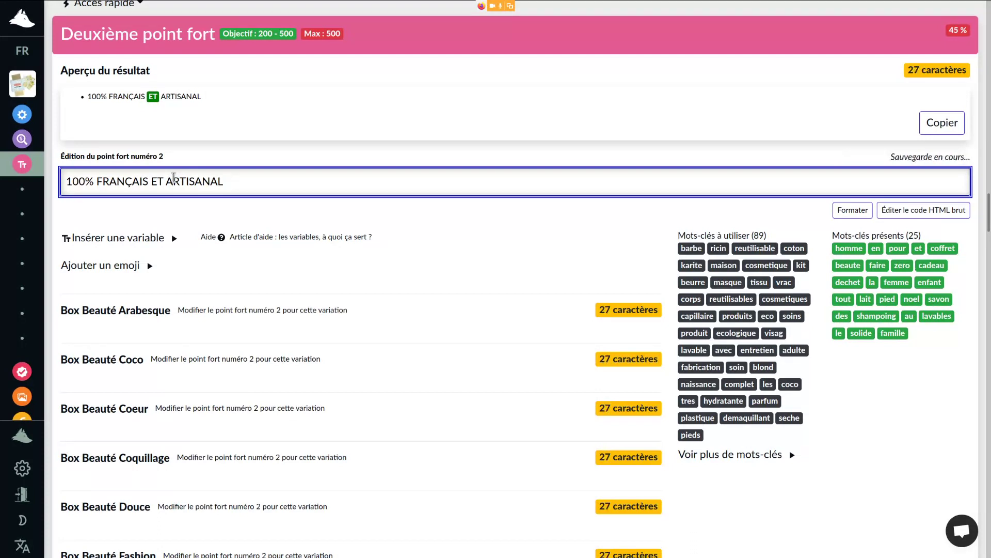
{"action": "type", "text": " : "}
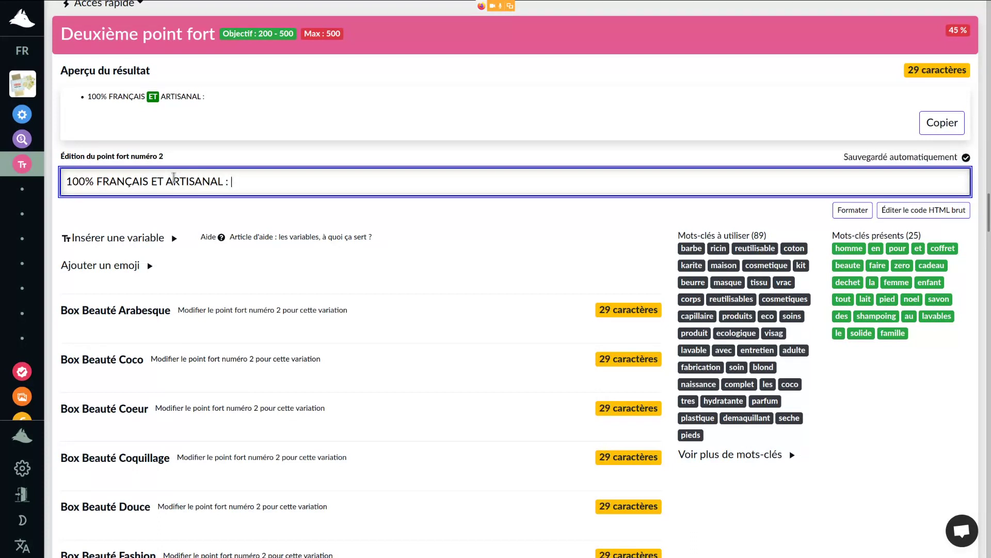
Step: Add "Tous nos produits sont conçus et réalisés en France" after the heading of the second bullet point
{"action": "type", "text": "Tous nos prod"}
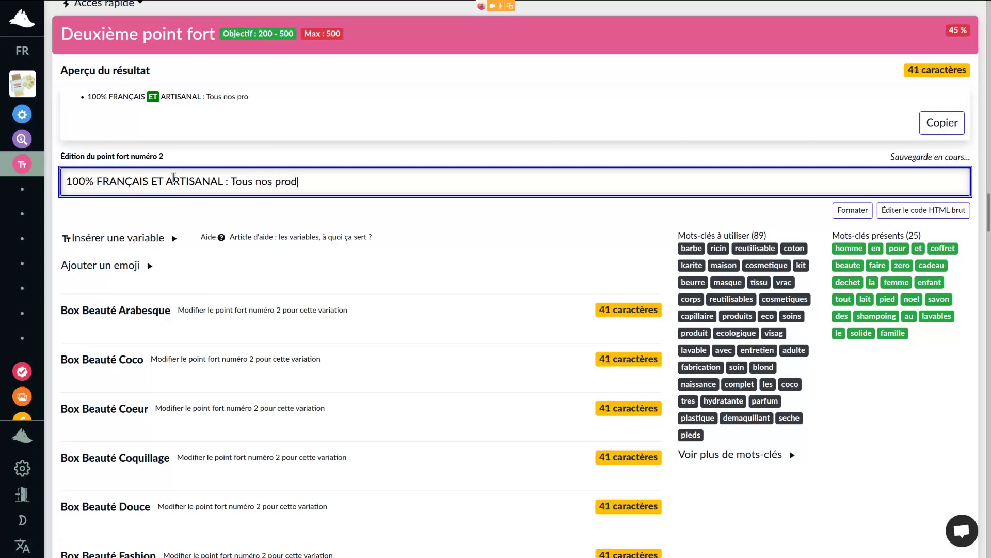
{"action": "type", "text": "uits sont"}
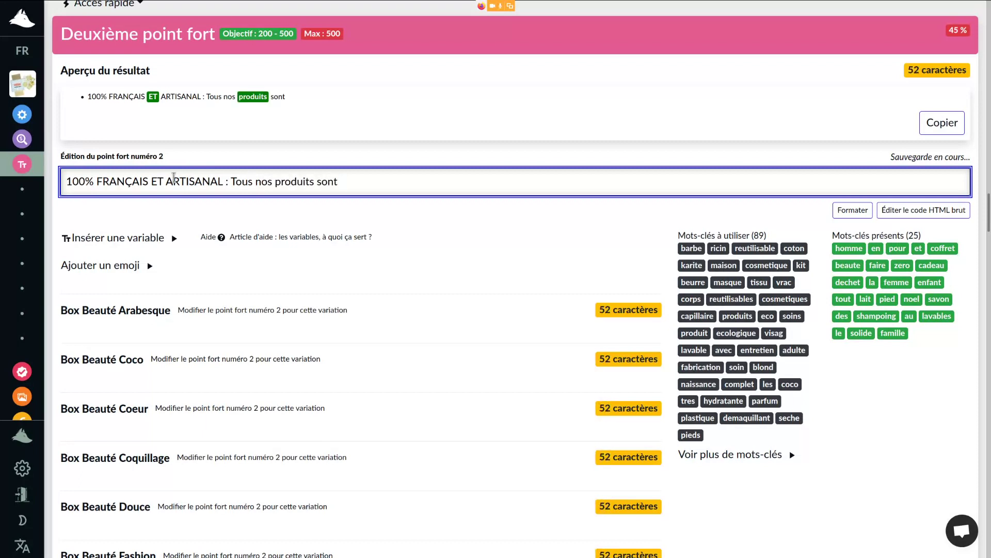
{"action": "type", "text": " conçus e"}
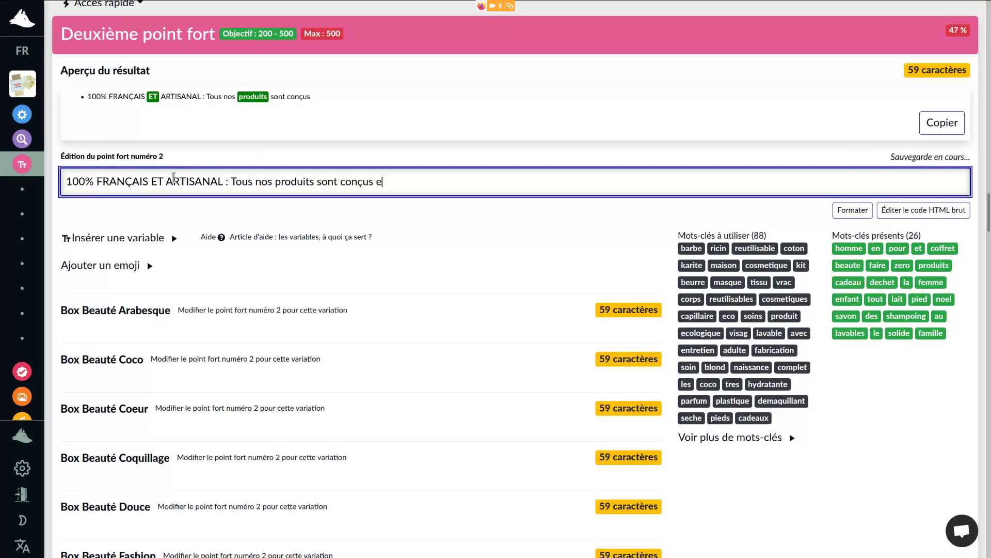
{"action": "type", "text": "t réalisé en France"}
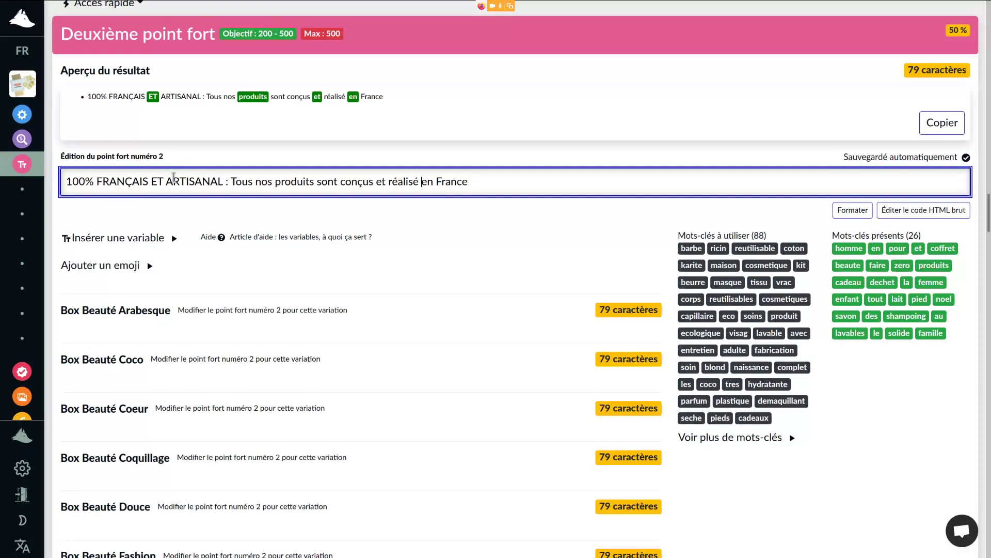
{"action": "type", "text": "s"}
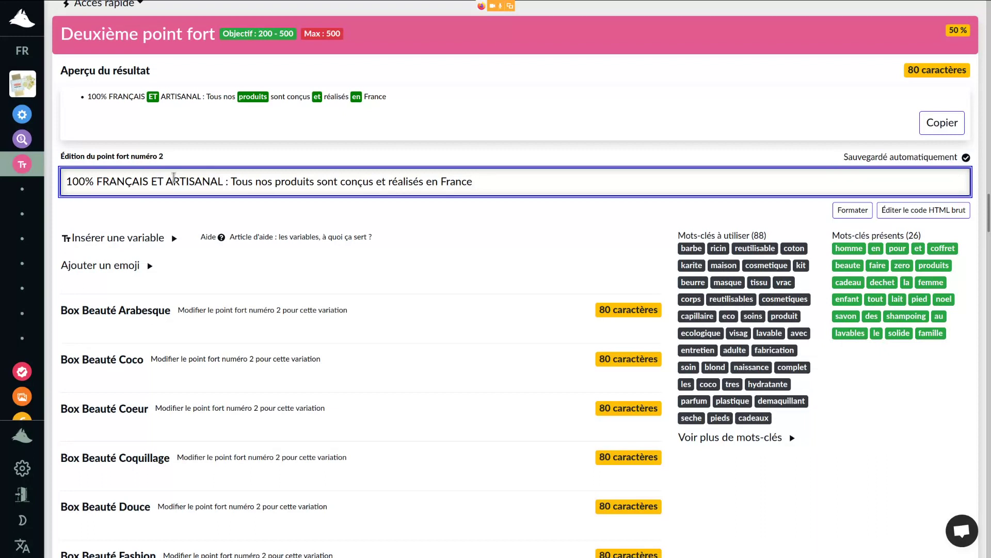
Step: Continue the second bullet point with a new sentence beginning "Hoxycom est une entreprise familiale"
{"action": "type", "text": ". Hocy"}
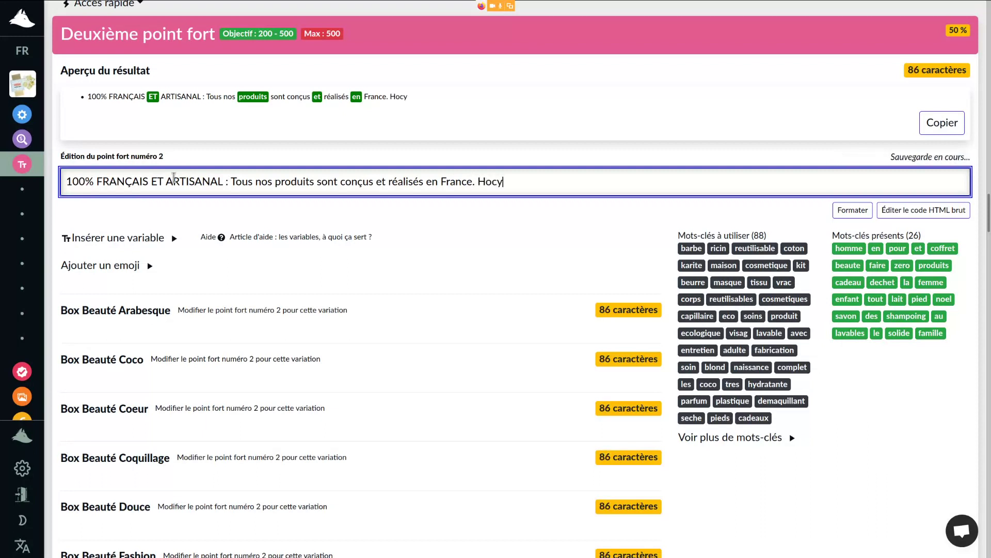
{"action": "key", "text": "BackSpace"}
{"action": "key", "text": "BackSpace"}
{"action": "type", "text": "xycom est une t"}
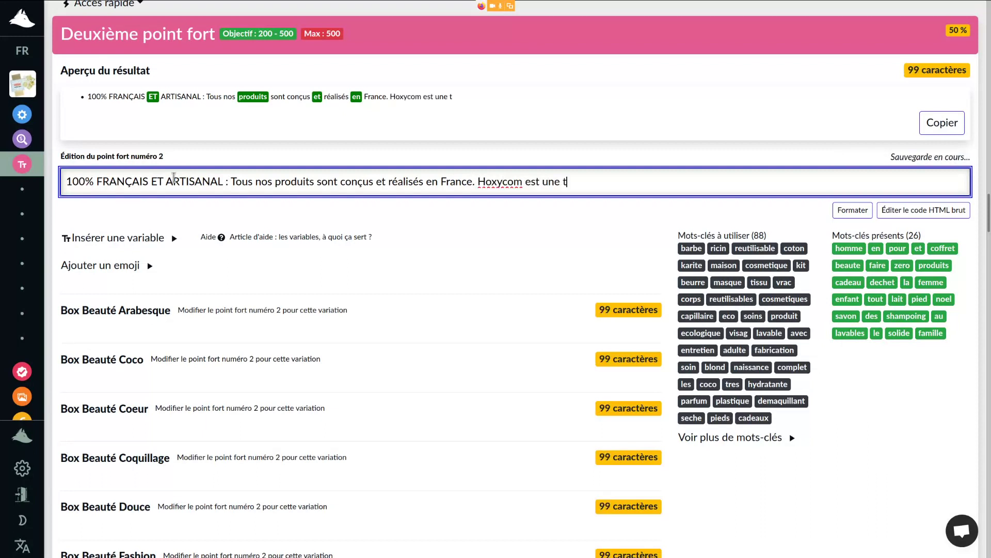
{"action": "key", "text": "BackSpace"}
{"action": "type", "text": "entreprise "}
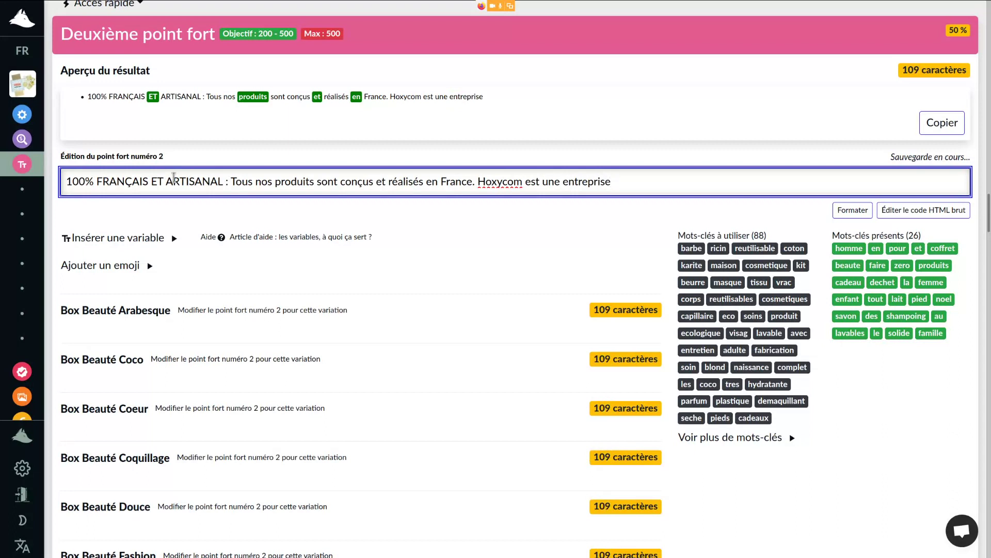
{"action": "type", "text": "familiale b"}
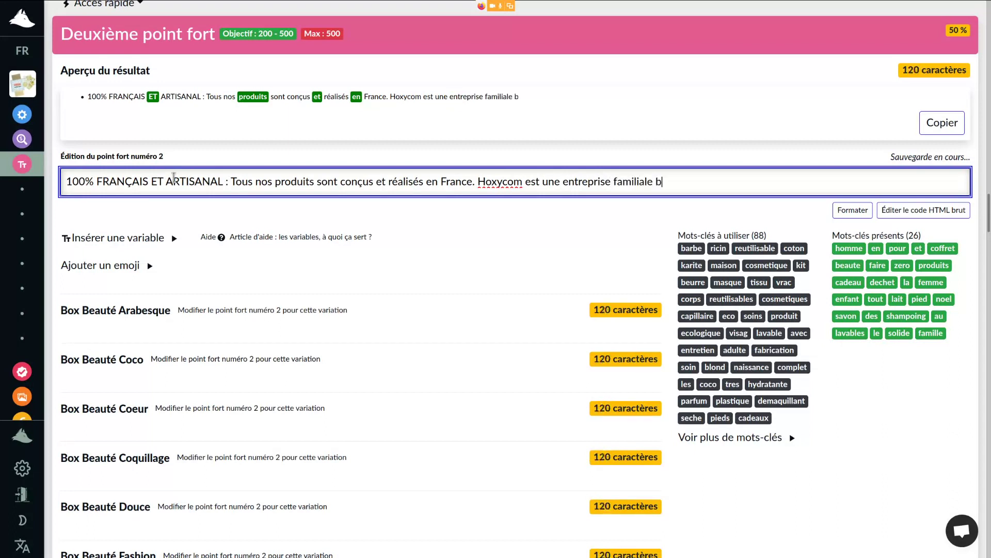
Step: Complete the sentence about the family business with "basée à côté de Bourg-en-Bresse (01)."
{"action": "type", "text": "asée à "}
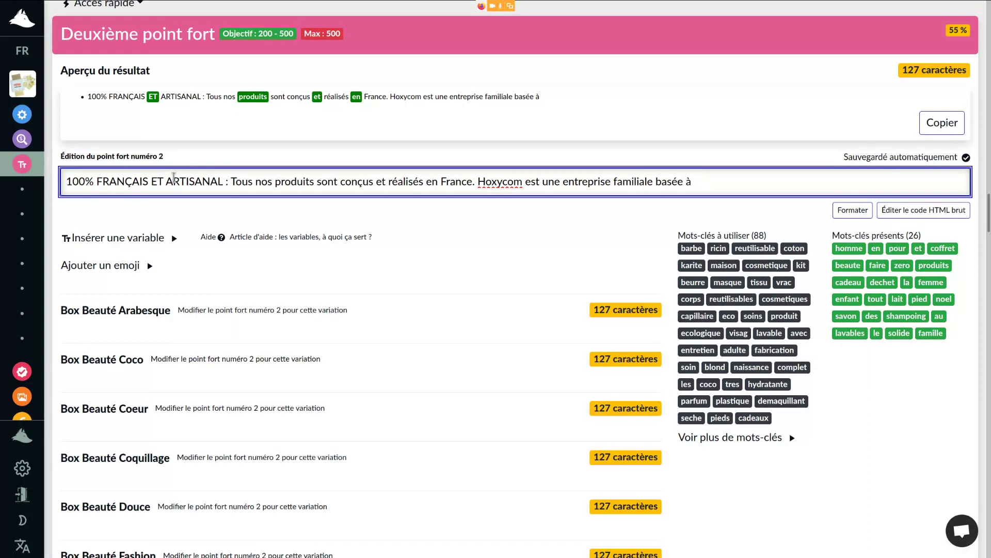
{"action": "type", "text": "côté d"}
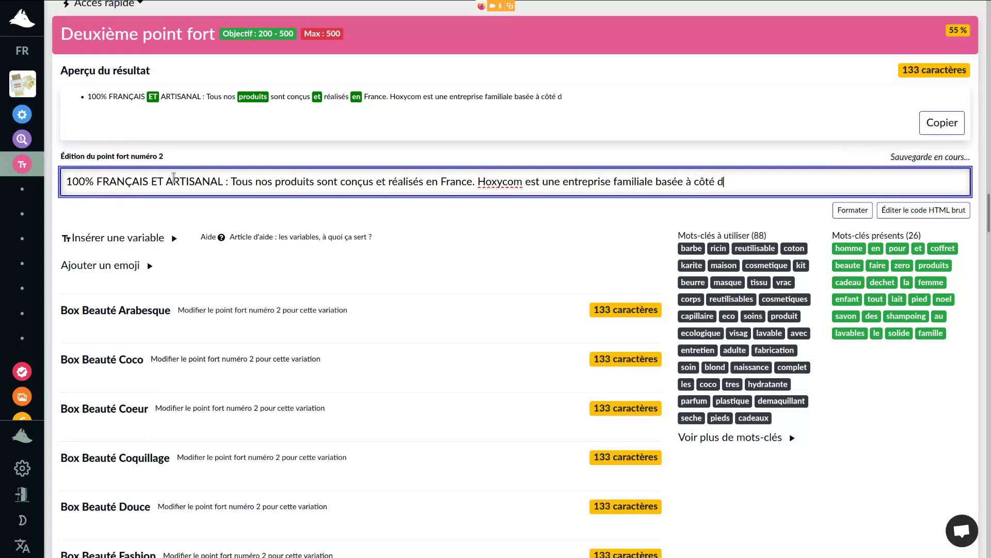
{"action": "type", "text": "e Bourg-en-B"}
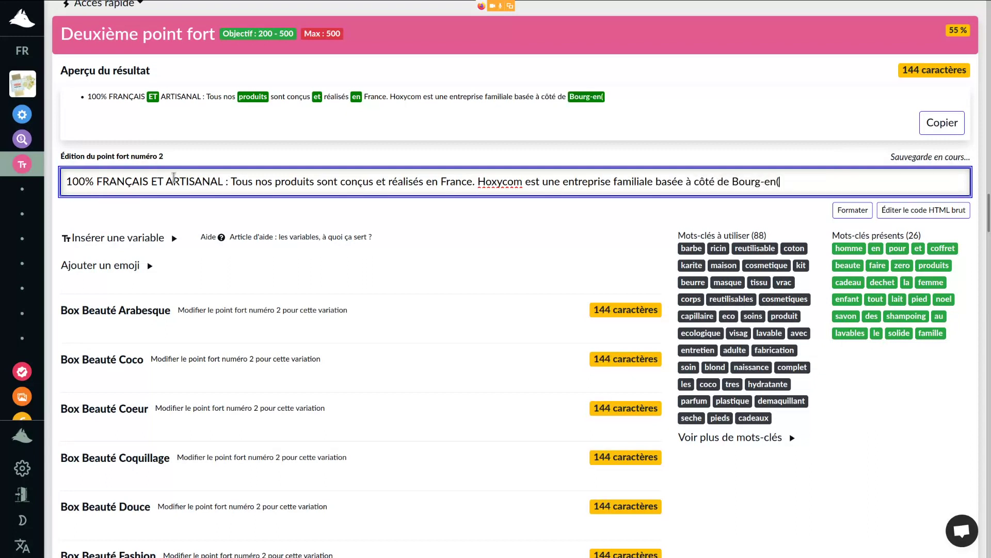
{"action": "key", "text": "BackSpace"}
{"action": "key", "text": "BackSpace"}
{"action": "type", "text": "-Bress"}
{"action": "key", "text": "BackSpace"}
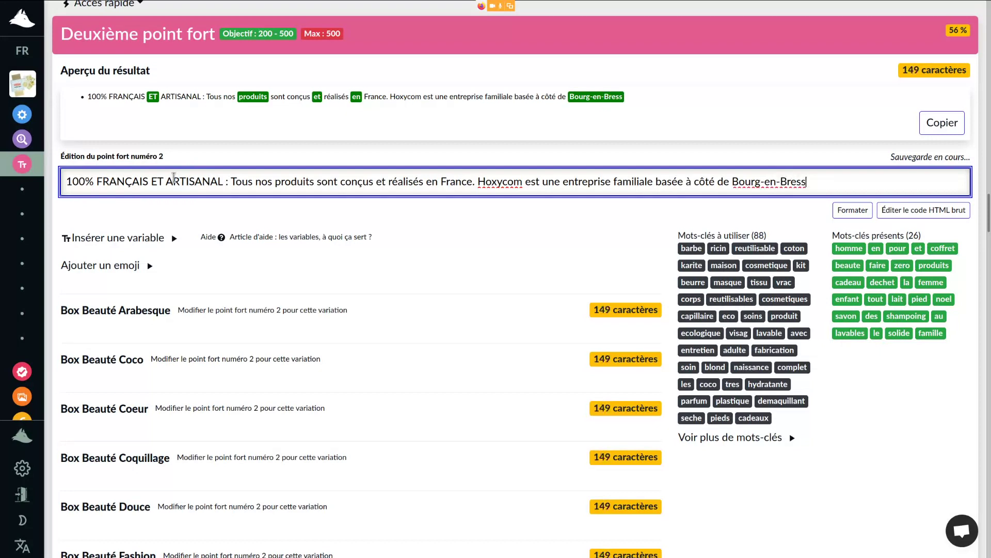
{"action": "type", "text": "e"}
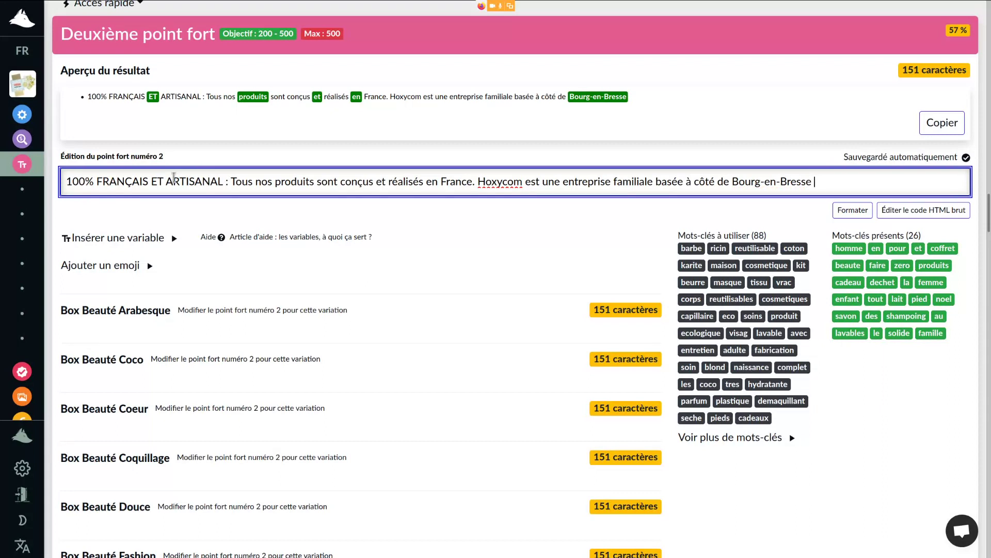
{"action": "type", "text": "(01)"}
{"action": "type", "text": "."}
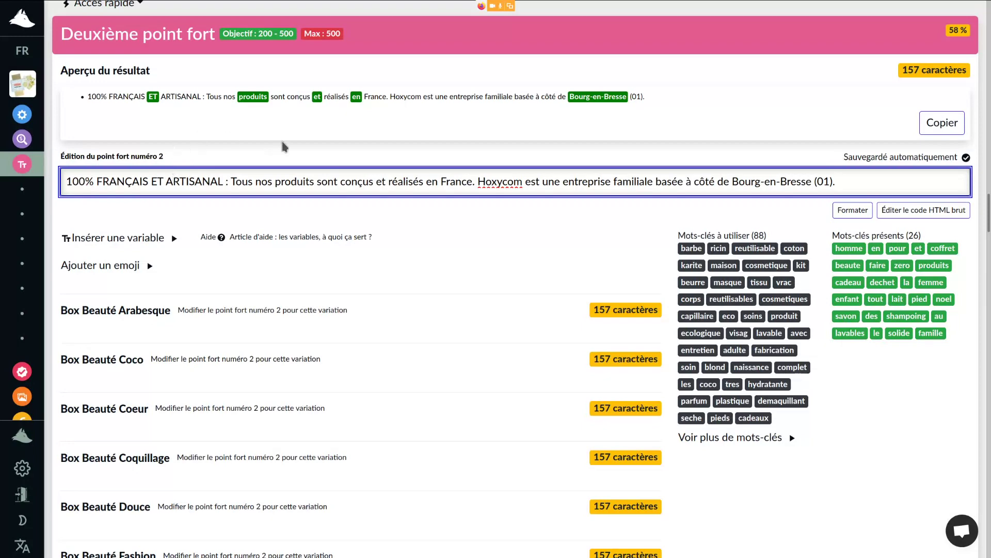
Step: Start another sentence at the end of the second bullet point with "Soucieux de proposer des produits de qualité,"
{"action": "scroll", "coordinate": [546, 379], "scroll_direction": "down", "scroll_amount": 3}
{"action": "scroll", "coordinate": [547, 379], "scroll_direction": "up", "scroll_amount": 4}
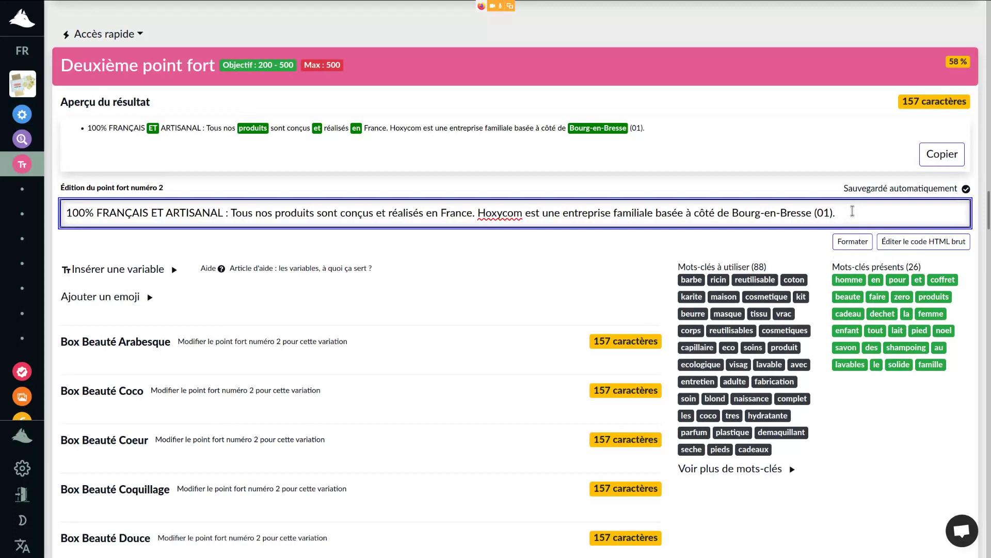
{"action": "type", "text": "So"}
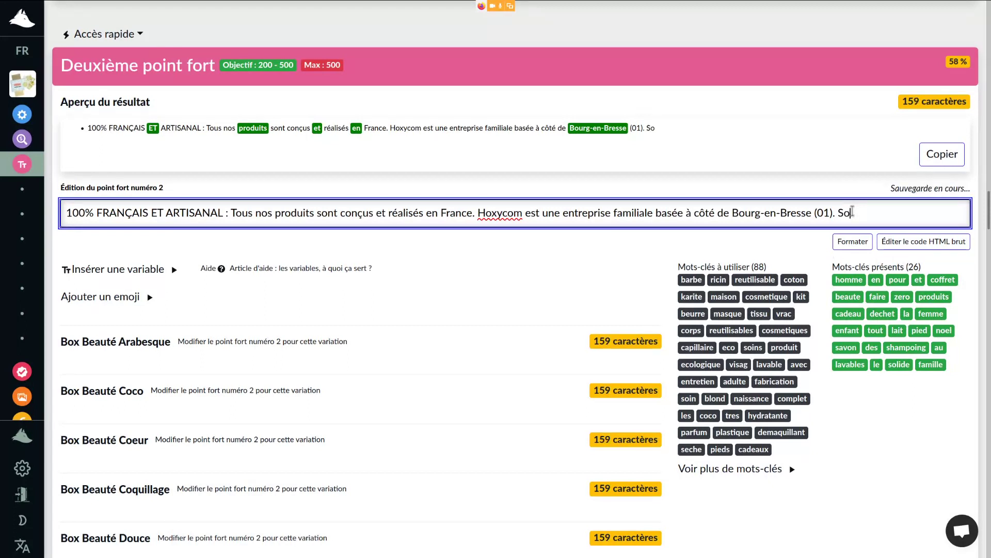
{"action": "type", "text": "ucieux de proposer des "}
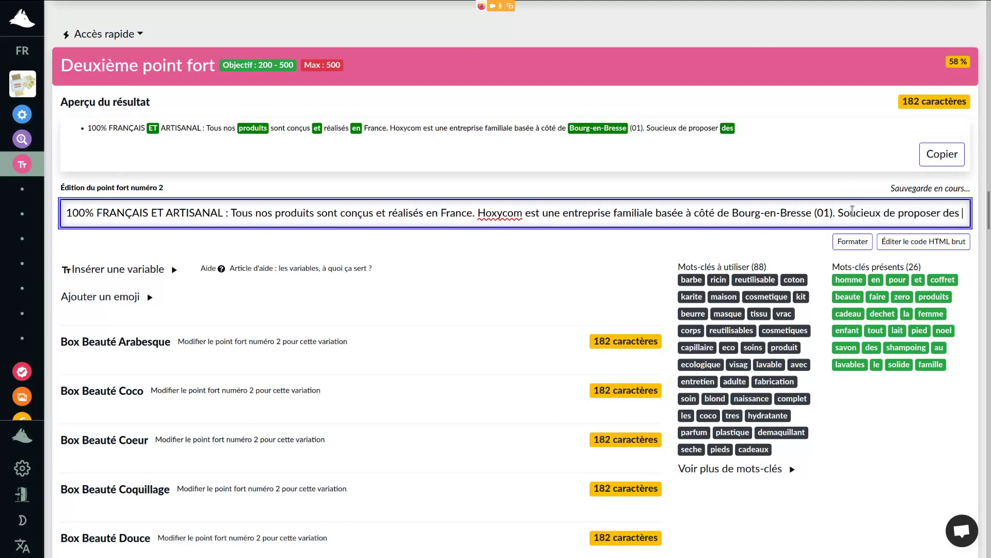
{"action": "type", "text": "produits de qua"}
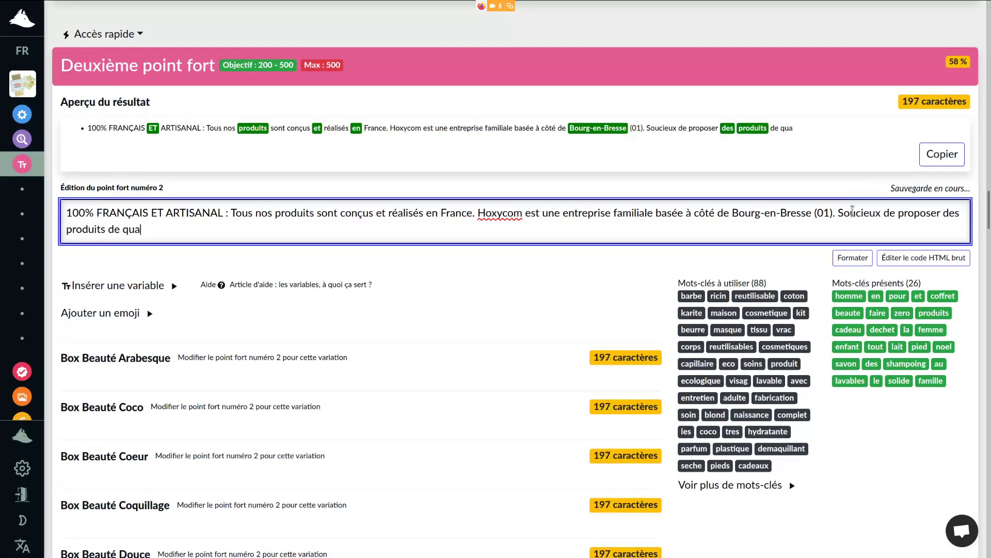
{"action": "type", "text": "lité, vou"}
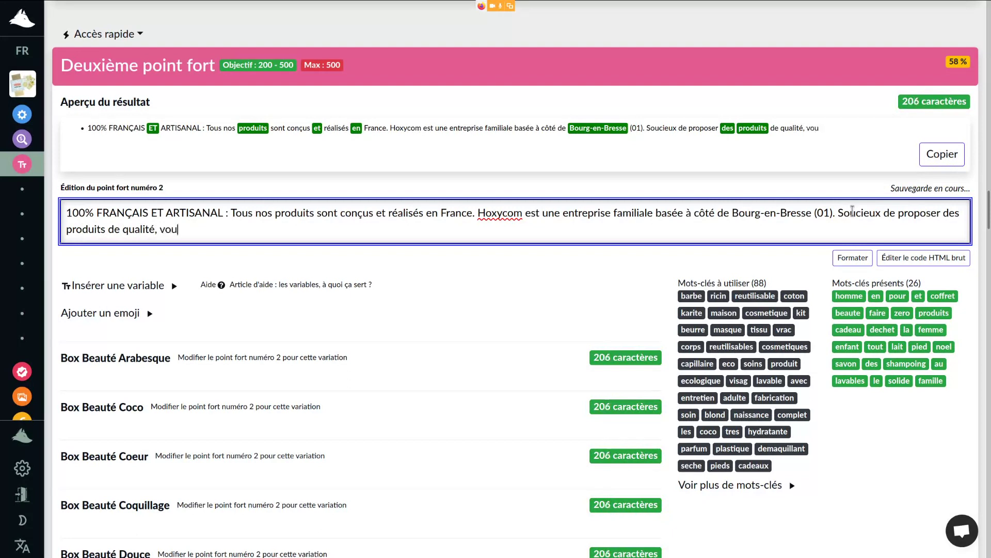
Step: Finish the second bullet point with "vous pouvez soutenir à votre échelle l'artisanat français et son savoir-faire légendaire."
{"action": "type", "text": "s pouvez soutenir à vot"}
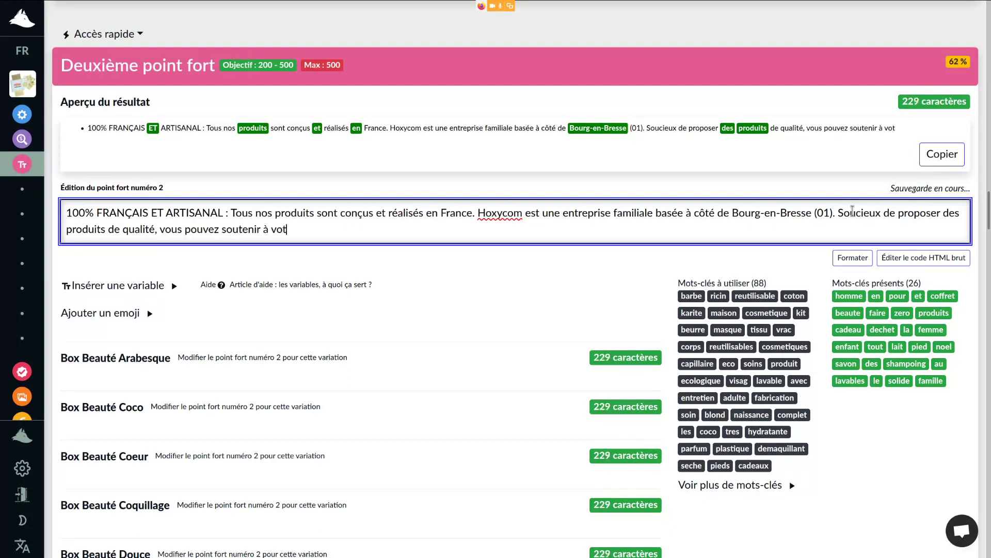
{"action": "type", "text": "re échelle l'arti"}
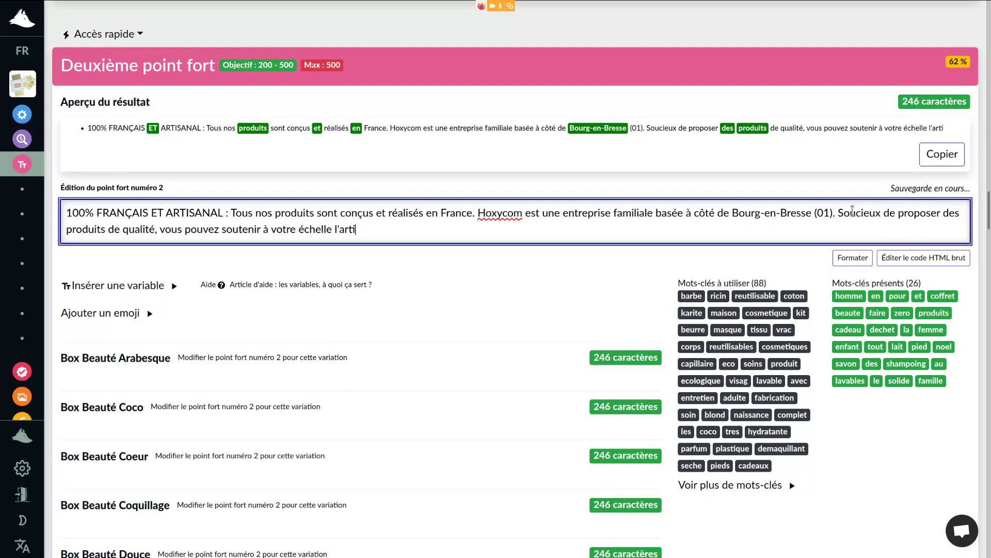
{"action": "type", "text": "sanat français"}
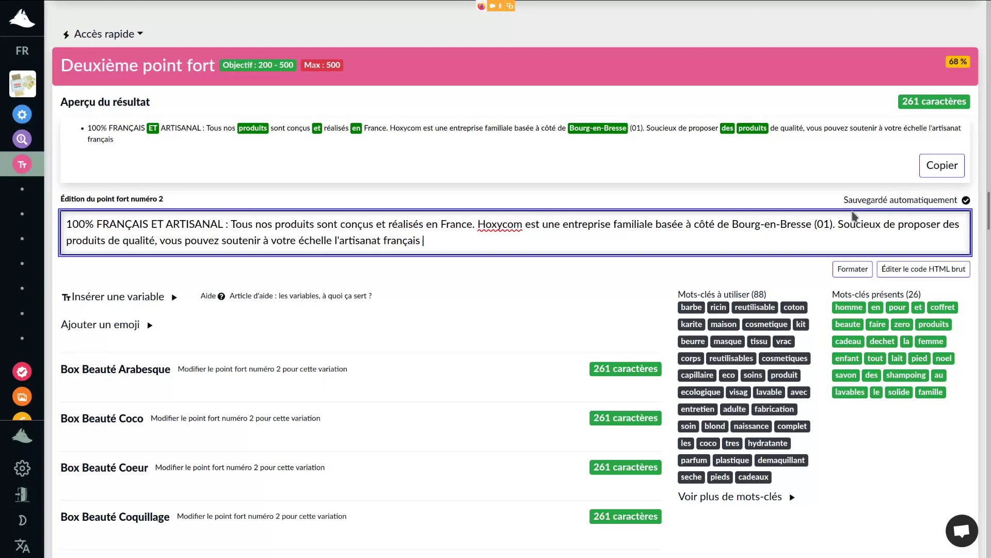
{"action": "type", "text": "et son"}
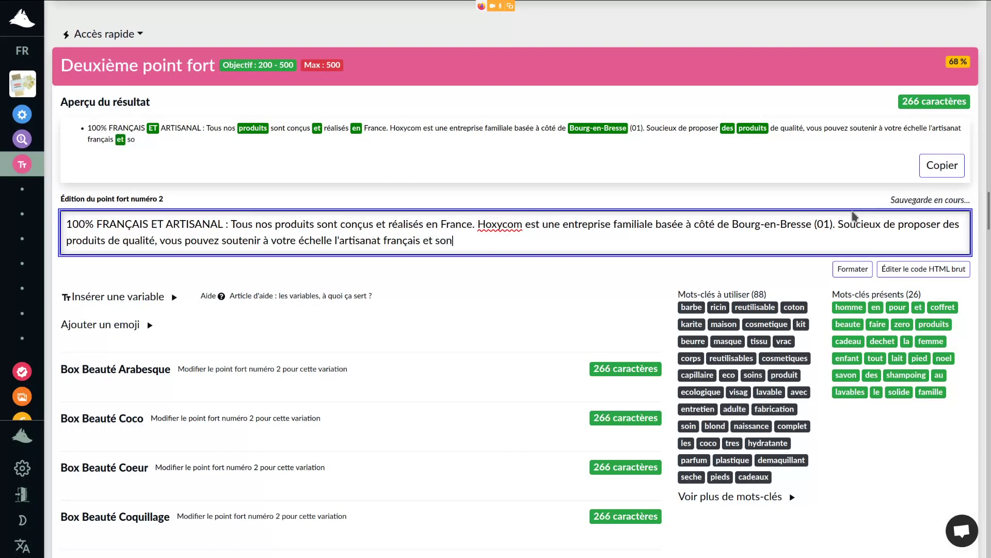
{"action": "type", "text": " savoir-faire légendaire"}
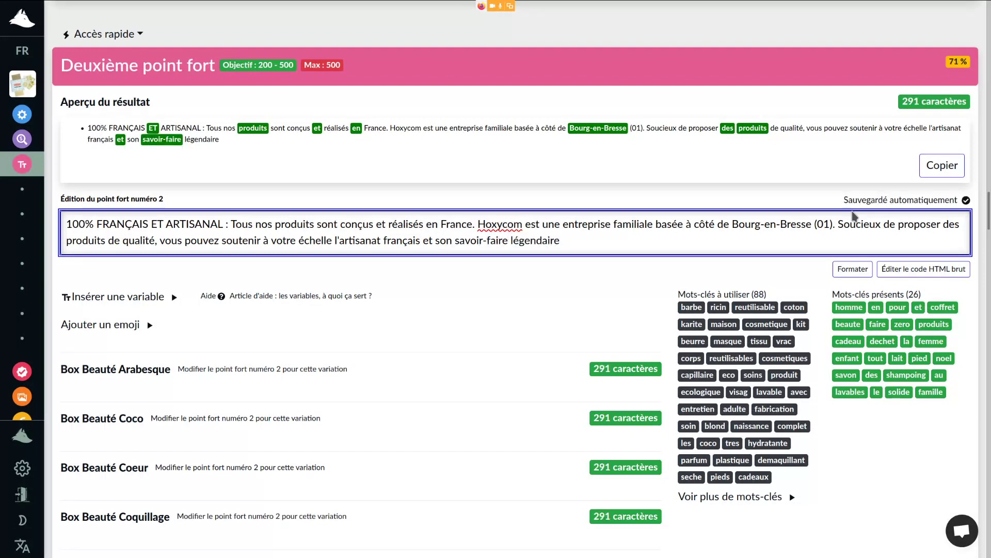
{"action": "type", "text": "."}
Step: Add the 🌍 globe emoji from the emoji list in front of "100% FRANÇAIS ET ARTISANAL" and collapse the list again
{"action": "left_click", "coordinate": [133, 331]}
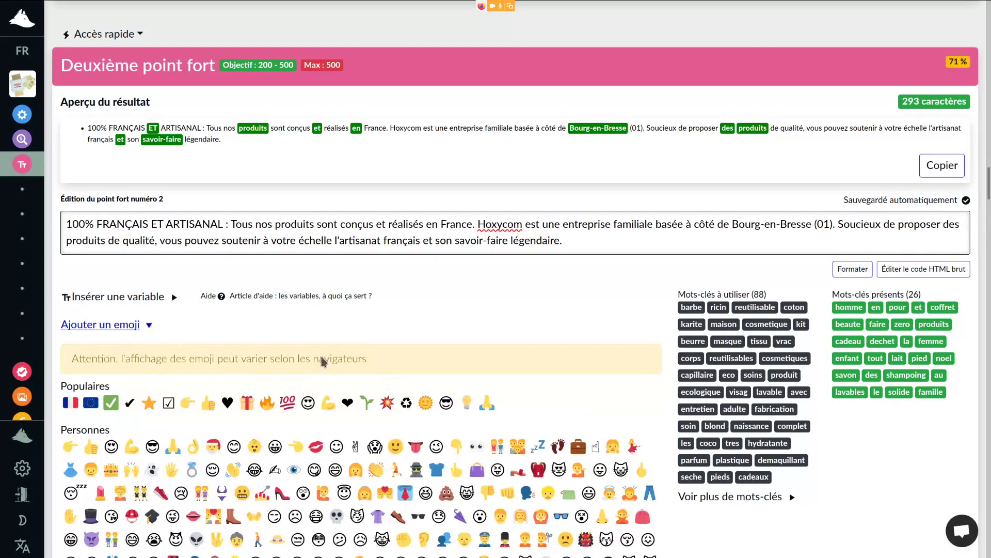
{"action": "scroll", "coordinate": [321, 358], "scroll_direction": "down", "scroll_amount": 1}
{"action": "scroll", "coordinate": [324, 359], "scroll_direction": "down", "scroll_amount": 2}
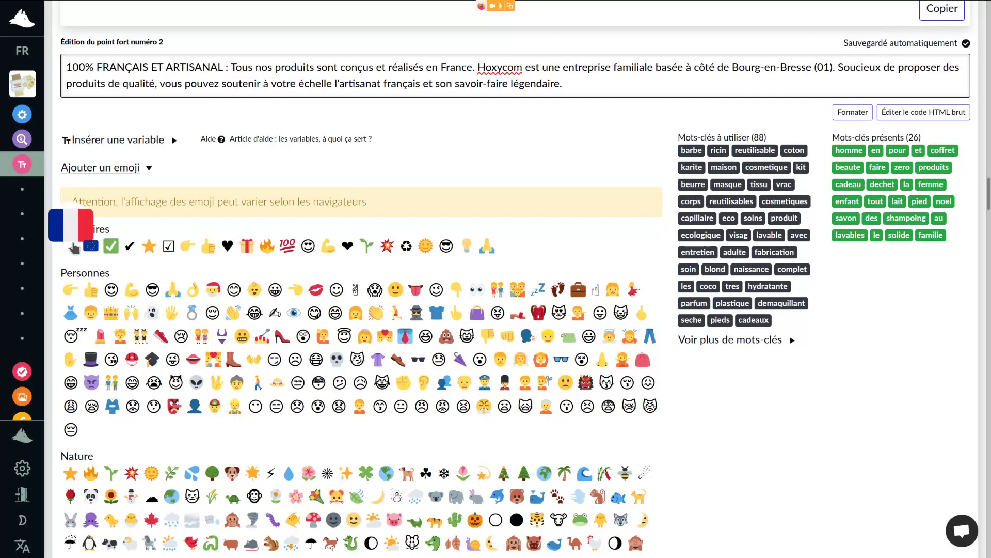
{"action": "left_click", "coordinate": [386, 476]}
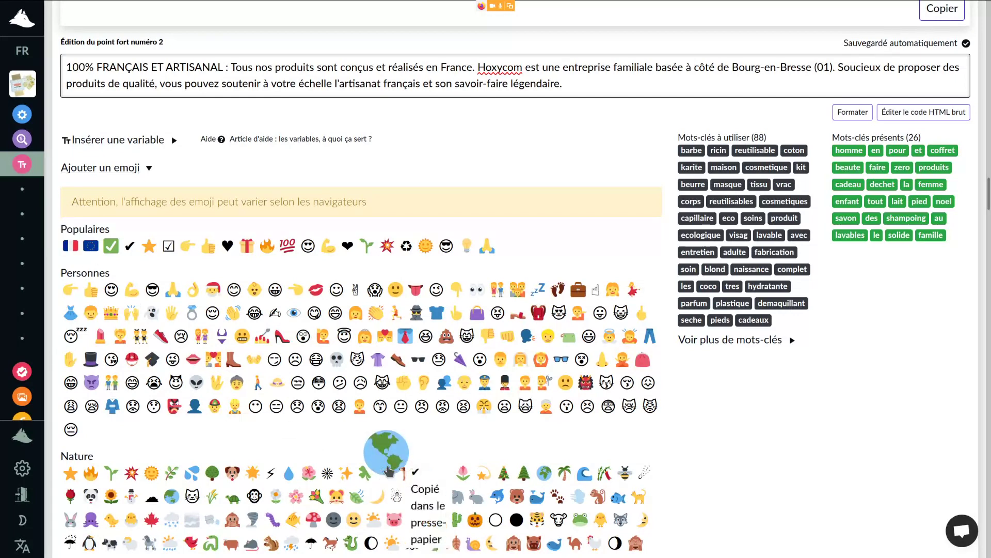
{"action": "left_click", "coordinate": [543, 474]}
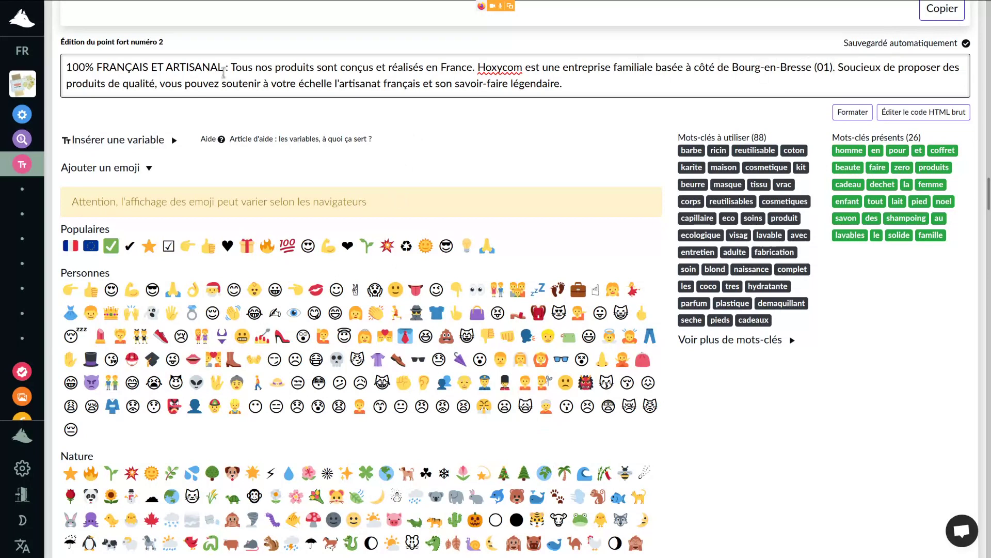
{"action": "left_click", "coordinate": [64, 68]}
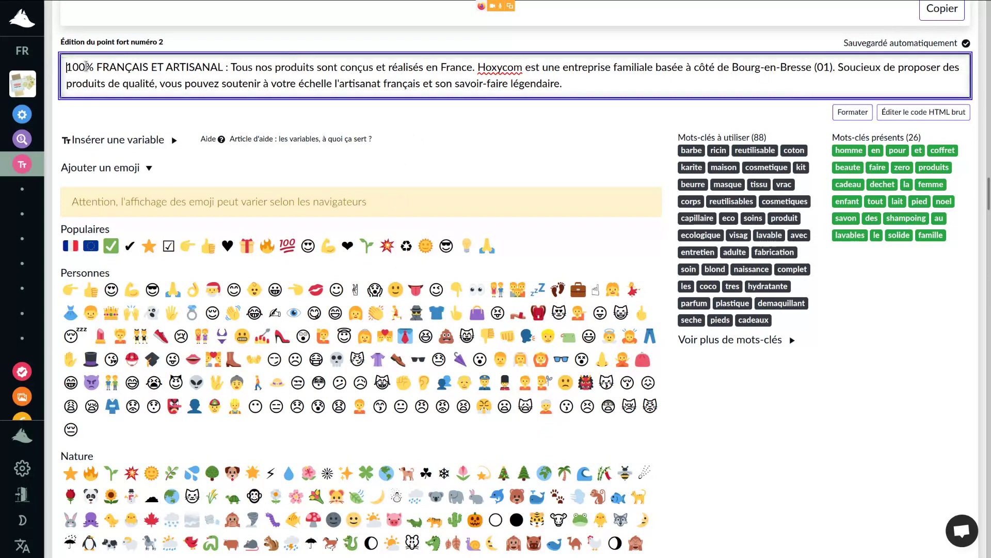
{"action": "type", "text": "🌍"}
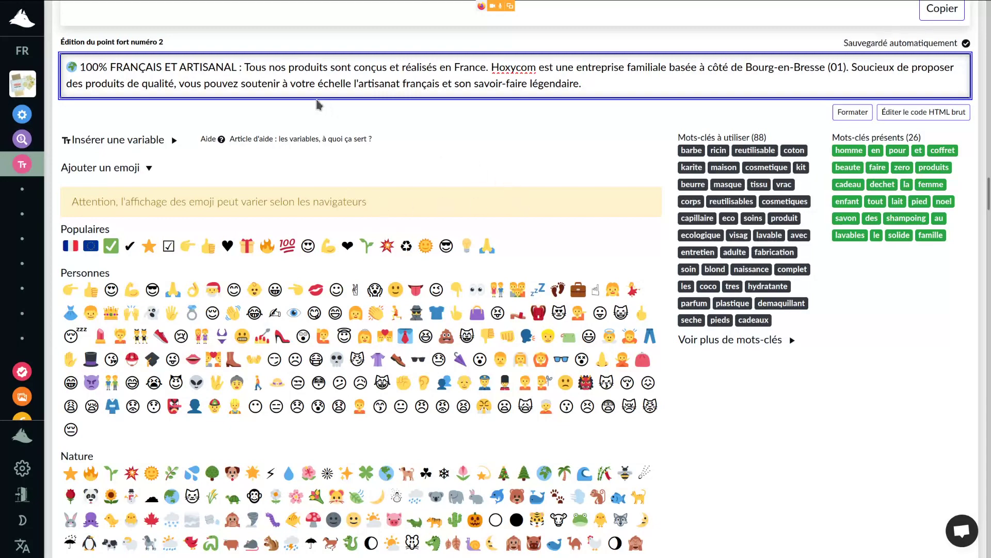
{"action": "scroll", "coordinate": [409, 184], "scroll_direction": "down", "scroll_amount": 10}
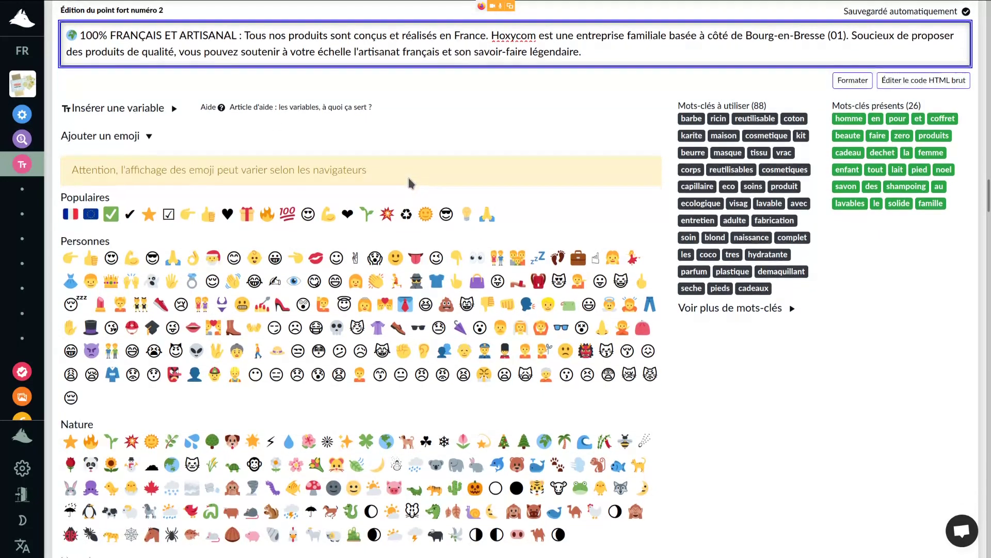
{"action": "scroll", "coordinate": [345, 184], "scroll_direction": "down", "scroll_amount": 9}
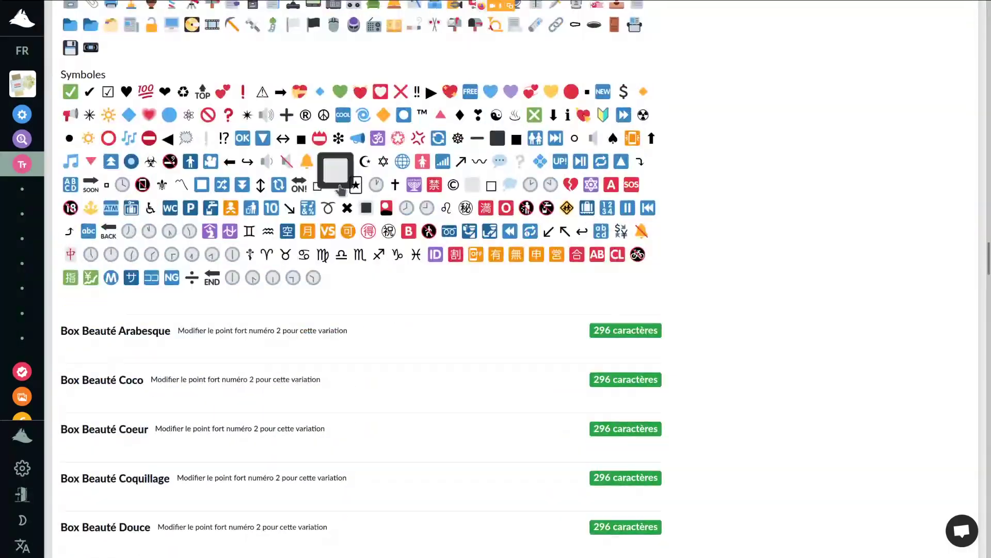
{"action": "scroll", "coordinate": [93, 179], "scroll_direction": "up", "scroll_amount": 13}
{"action": "scroll", "coordinate": [92, 178], "scroll_direction": "up", "scroll_amount": 5}
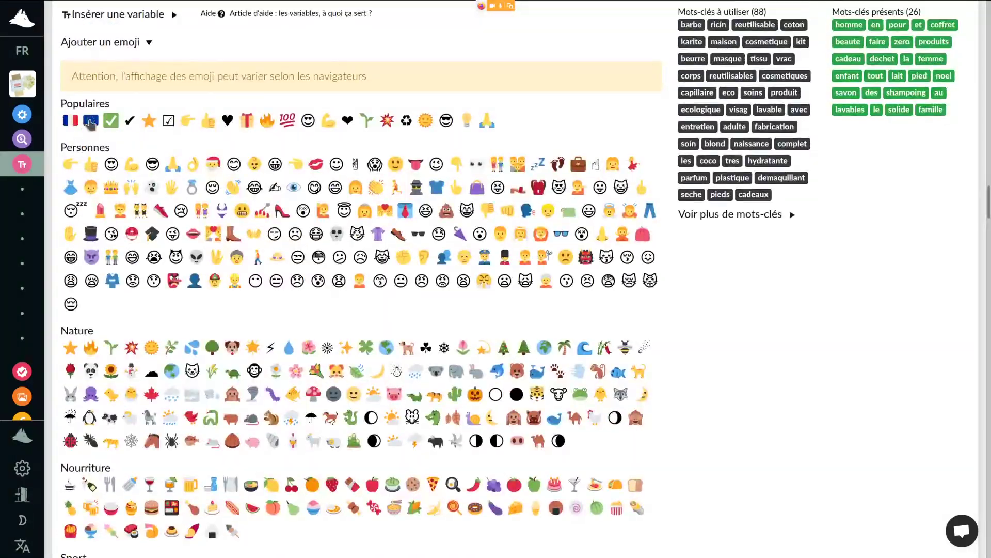
{"action": "left_click", "coordinate": [101, 50]}
Step: Replace the third bullet point's placeholder text with the heading "SHAMPOING SOLIDE"
{"action": "scroll", "coordinate": [168, 201], "scroll_direction": "down", "scroll_amount": 9}
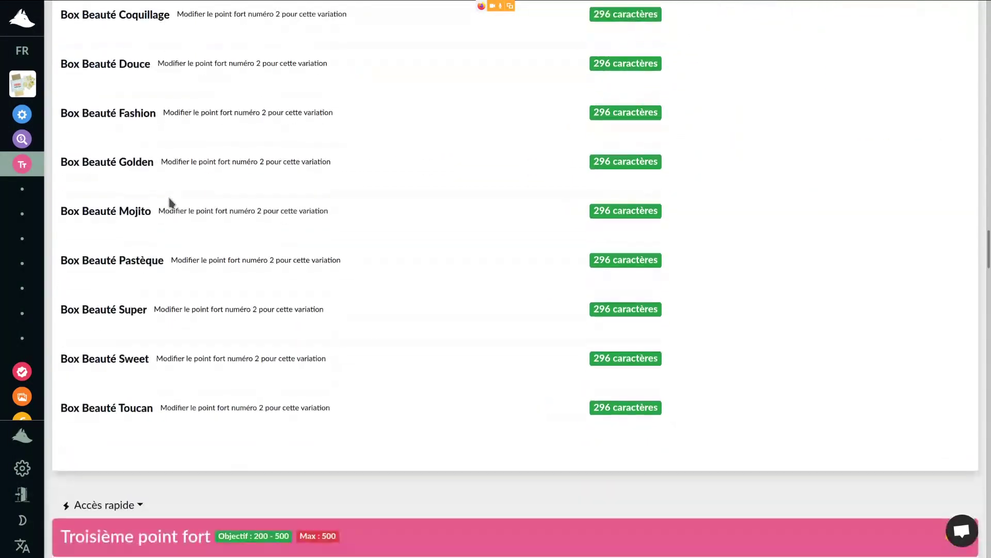
{"action": "scroll", "coordinate": [170, 215], "scroll_direction": "down", "scroll_amount": 4}
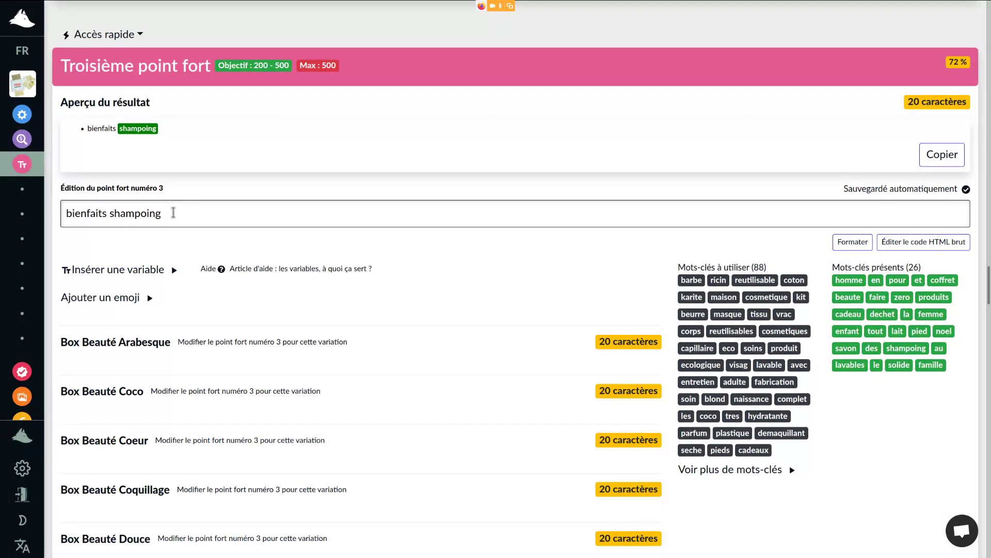
{"action": "triple_click", "coordinate": [173, 212]}
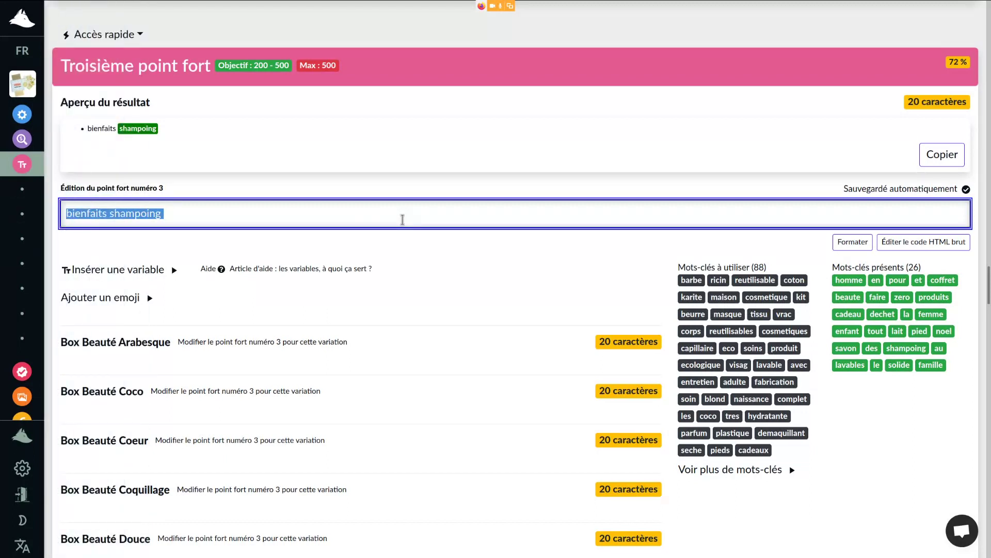
{"action": "type", "text": "SHAMPOING"}
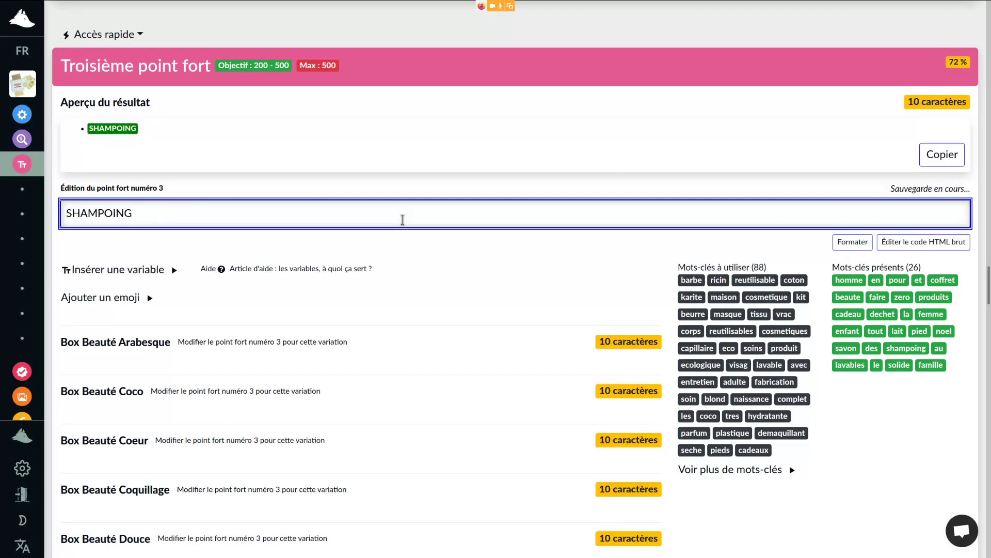
{"action": "type", "text": " SEC"}
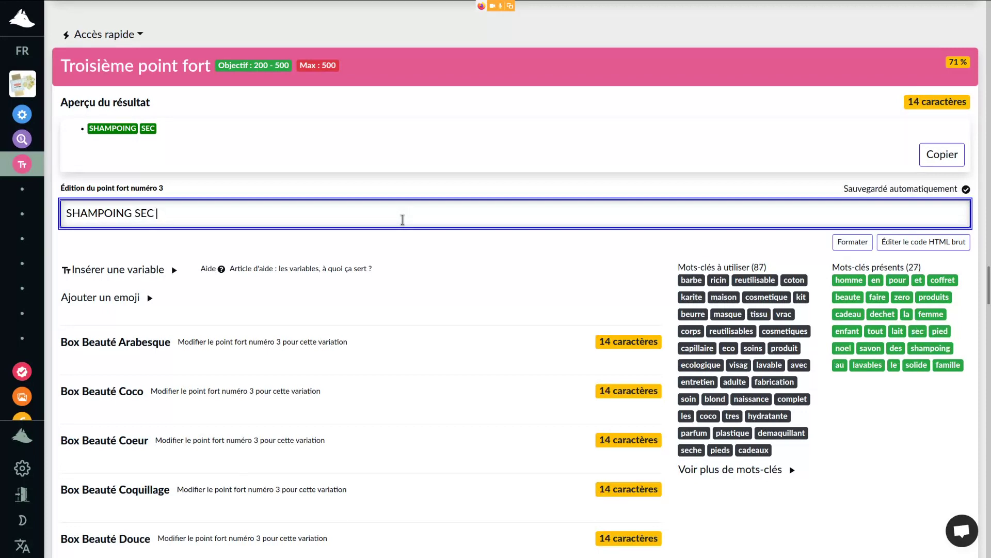
{"action": "key", "text": "BackSpace"}
{"action": "key", "text": "BackSpace"}
{"action": "key", "text": "BackSpace"}
{"action": "type", "text": "OLIDE"}
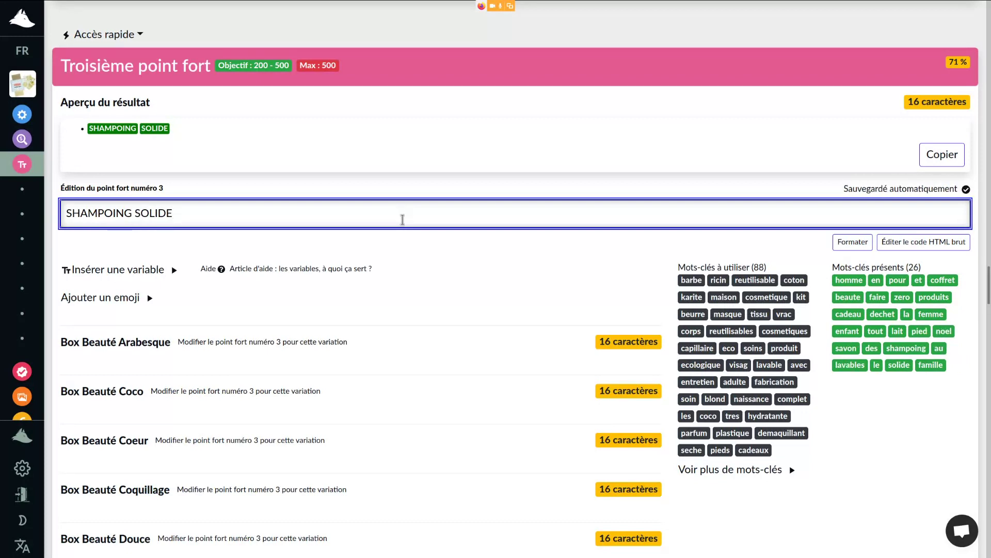
Step: Extend the third bullet point's heading with ", UNE NOUVELLE HABITUDE À PRENDRE" and select that added phrase
{"action": "type", "text": ", UNE"}
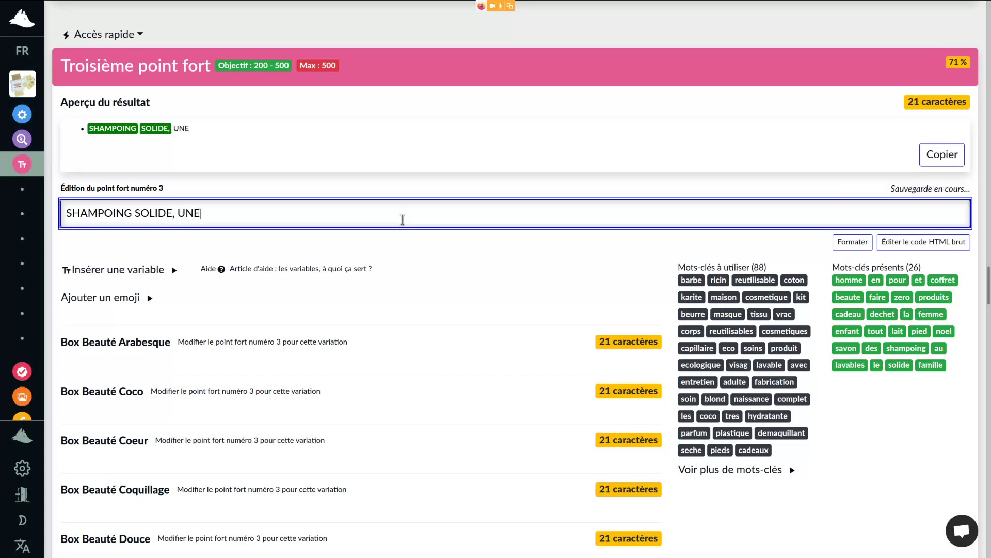
{"action": "type", "text": " NOUVELLE HAB"}
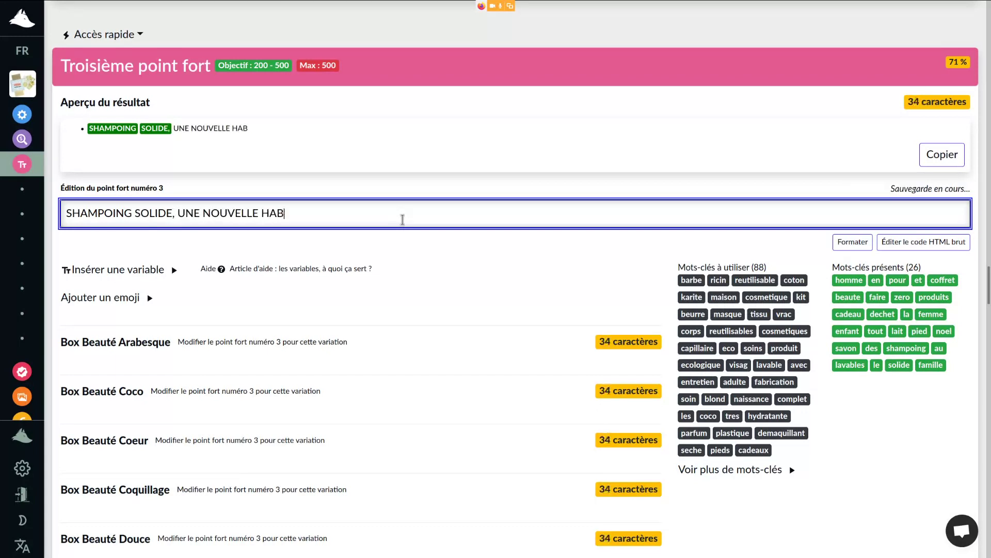
{"action": "type", "text": "ITUDE À p"}
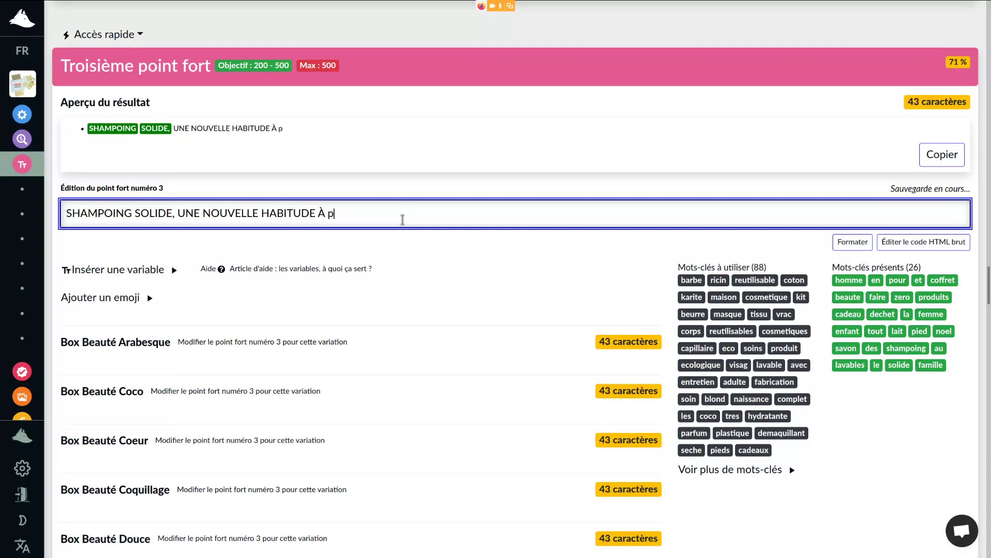
{"action": "type", "text": "ren"}
{"action": "key", "text": "BackSpace"}
{"action": "key", "text": "BackSpace"}
{"action": "key", "text": "BackSpace"}
{"action": "key", "text": "BackSpace"}
{"action": "type", "text": "pr"}
{"action": "key", "text": "BackSpace"}
{"action": "key", "text": "BackSpace"}
{"action": "type", "text": "PRENDRE"}
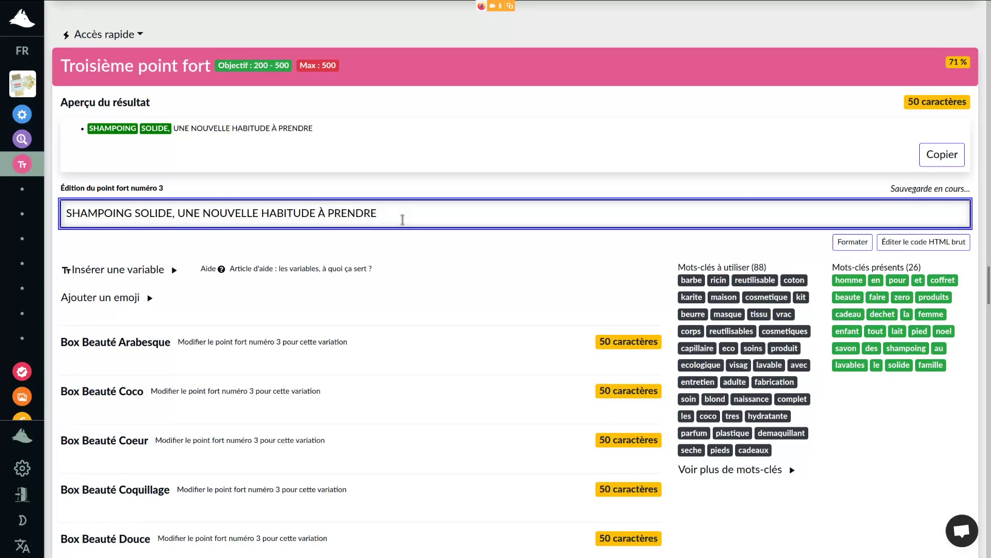
{"action": "key", "text": "ctrl+shift+Left"}
{"action": "key", "text": "ctrl+shift+Left"}
{"action": "key", "text": "ctrl+shift+Left"}
{"action": "key", "text": "ctrl+shift+Left"}
{"action": "key", "text": "ctrl+shift+Left"}
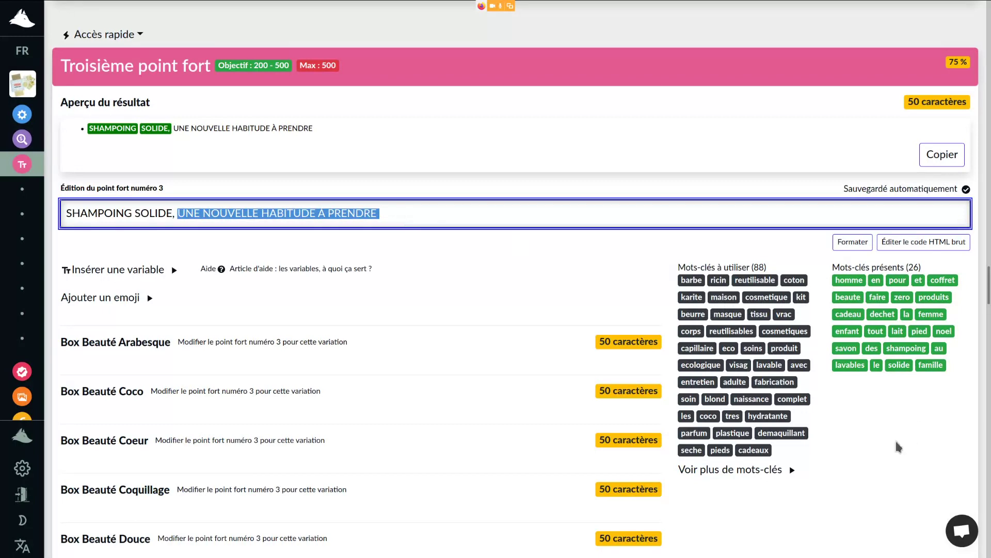
Step: Expand the full list of keywords to use for the third bullet point and look through the additional keywords
{"action": "left_click", "coordinate": [759, 472]}
{"action": "scroll", "coordinate": [825, 461], "scroll_direction": "down", "scroll_amount": 2}
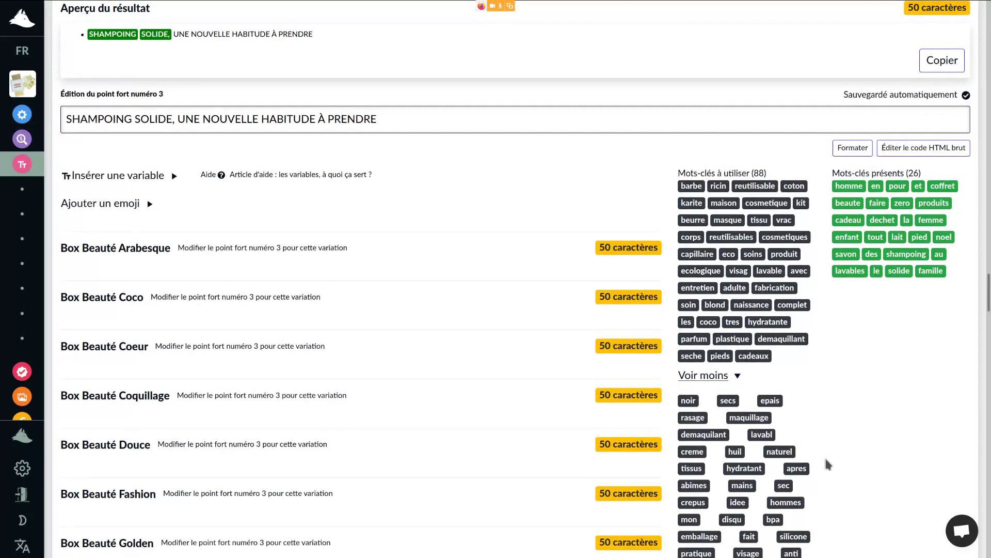
{"action": "scroll", "coordinate": [826, 461], "scroll_direction": "down", "scroll_amount": 2}
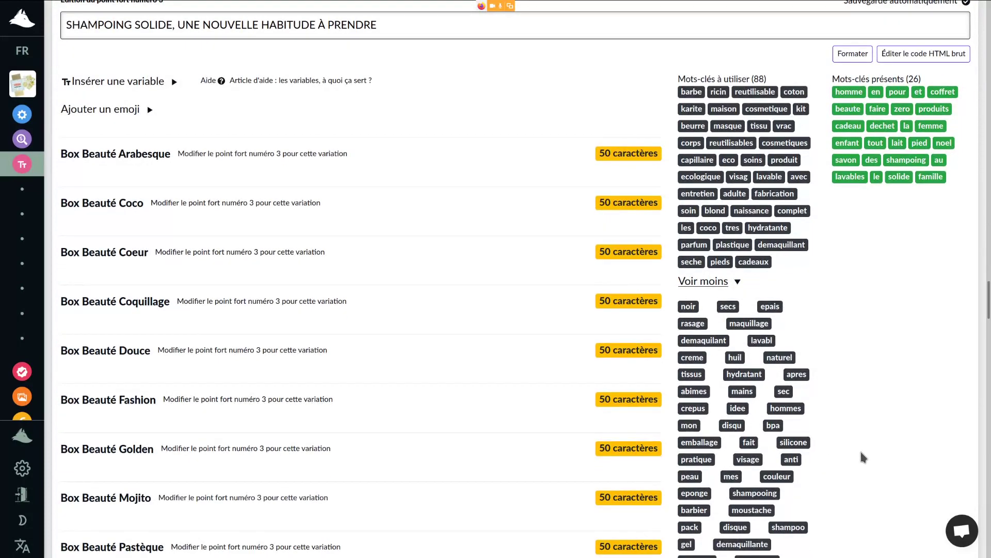
{"action": "scroll", "coordinate": [861, 452], "scroll_direction": "down", "scroll_amount": 1}
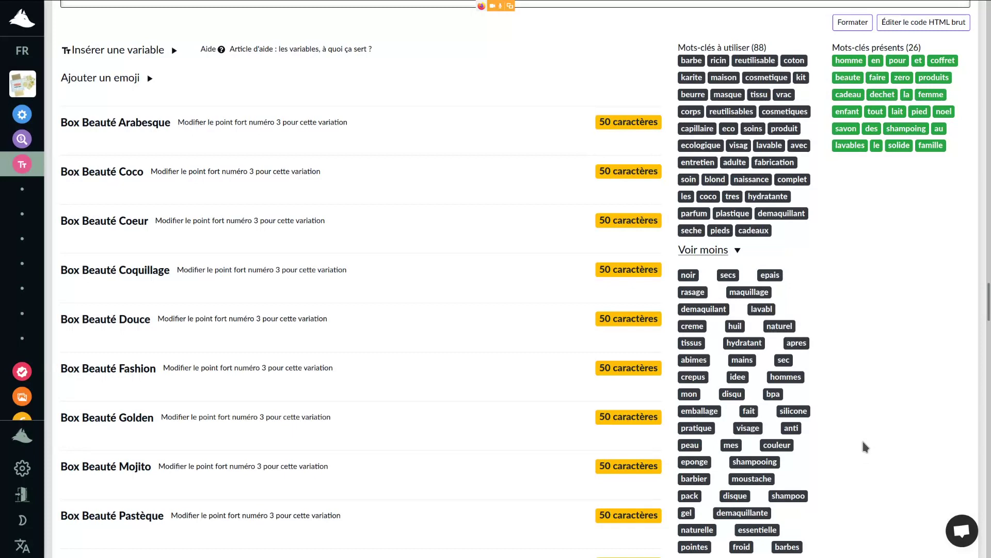
{"action": "scroll", "coordinate": [865, 447], "scroll_direction": "up", "scroll_amount": 3}
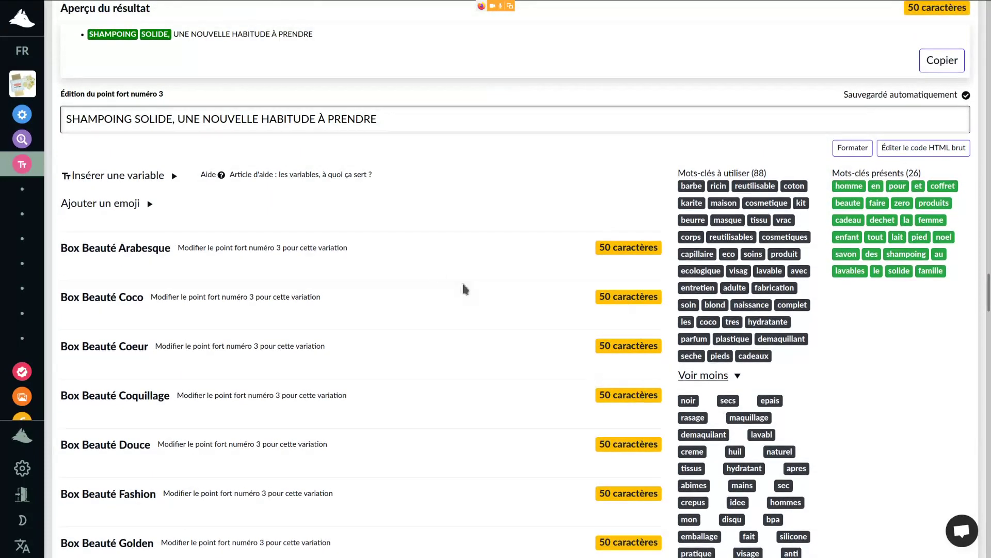
Step: Replace everything after "SHAMPOING SOLIDE" in the third bullet point with ": il convient à tout type de cheveux"
{"action": "left_click", "coordinate": [416, 114]}
{"action": "left_click_drag", "start_coordinate": [416, 114], "coordinate": [176, 117]}
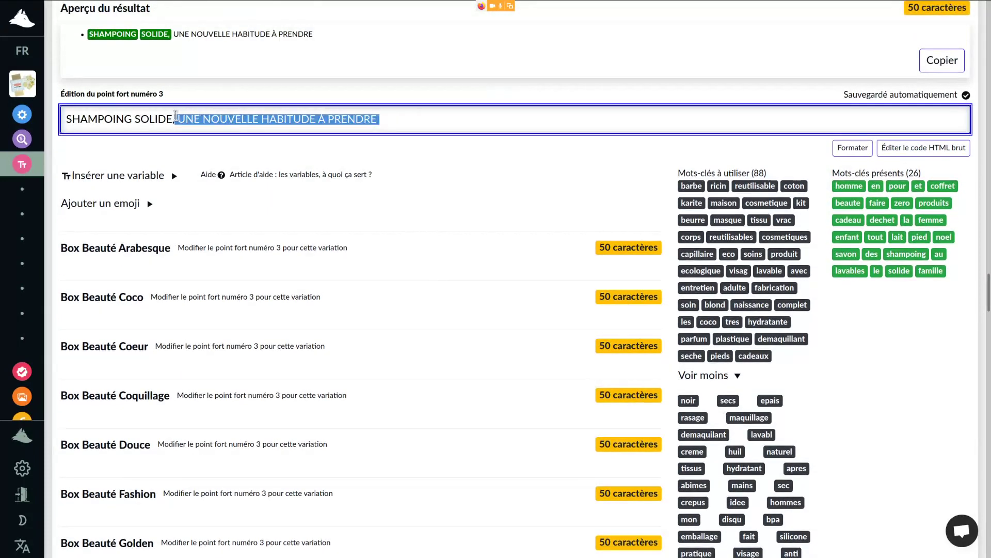
{"action": "key", "text": "BackSpace"}
{"action": "key", "text": "BackSpace"}
{"action": "type", "text": ": il convie"}
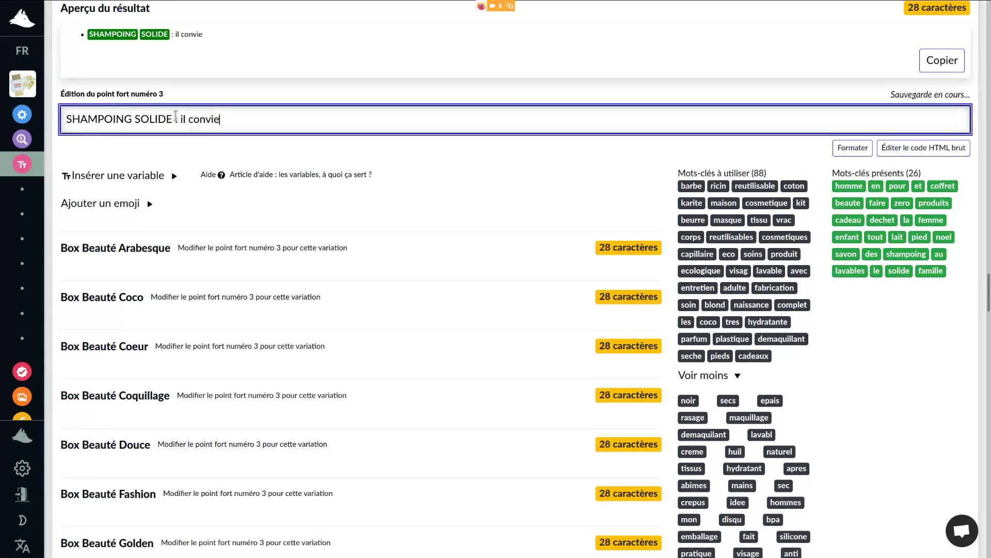
{"action": "type", "text": "nt à tout t"}
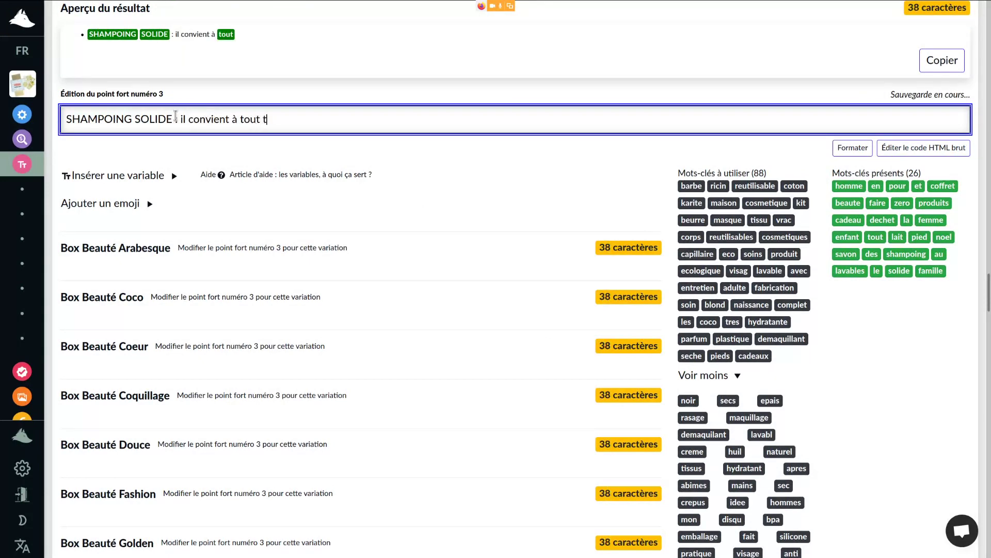
{"action": "type", "text": "ype de cheveux"}
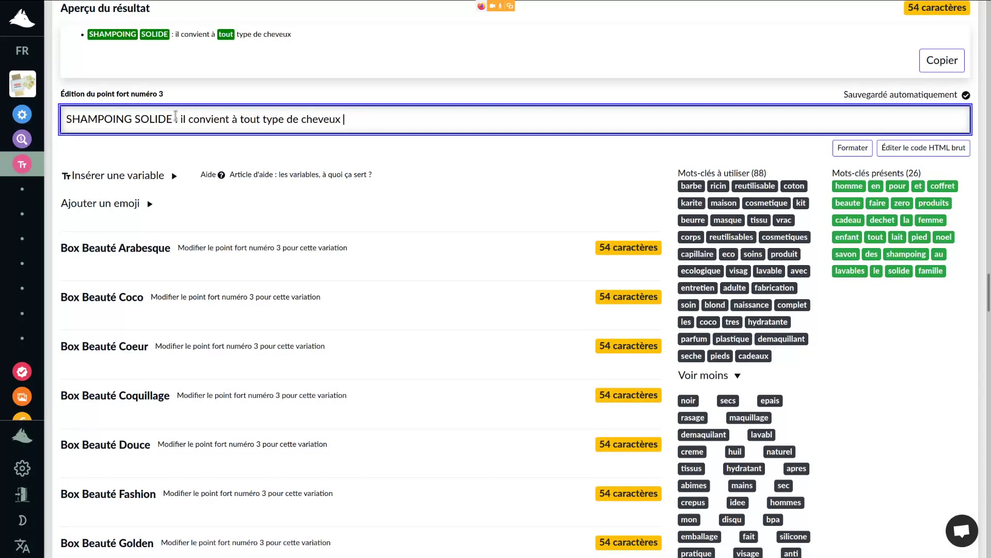
{"action": "key", "text": "BackSpace"}
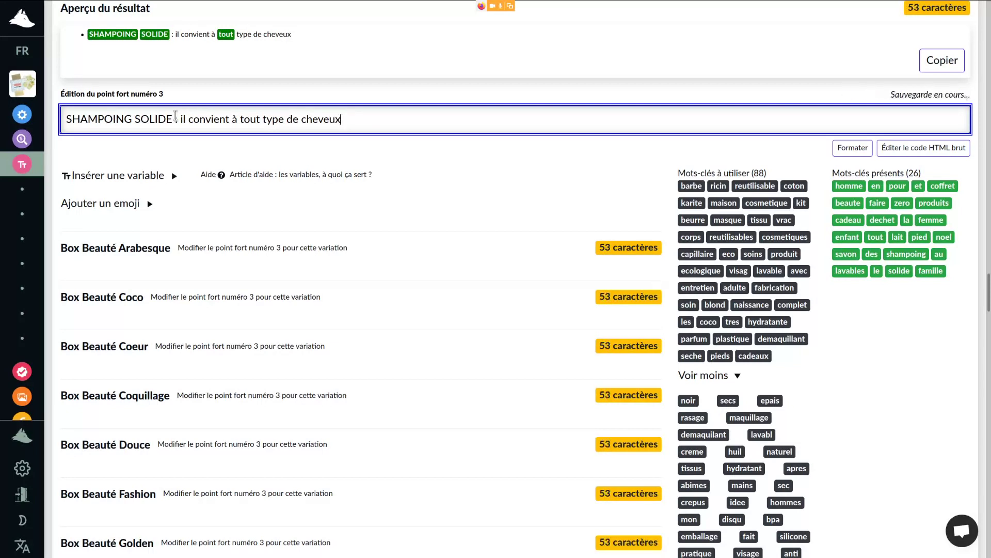
Step: Add the hair types "(blond, noir, abimés, crépus)" in parentheses after "cheveux" in the third bullet point
{"action": "type", "text": "(blond, noir)"}
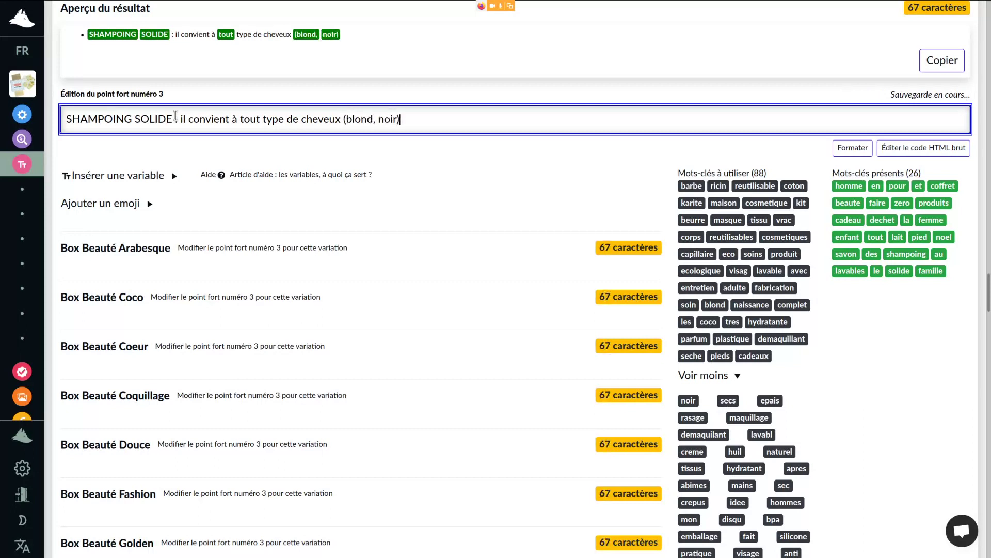
{"action": "key", "text": "Left"}
{"action": "type", "text": ", "}
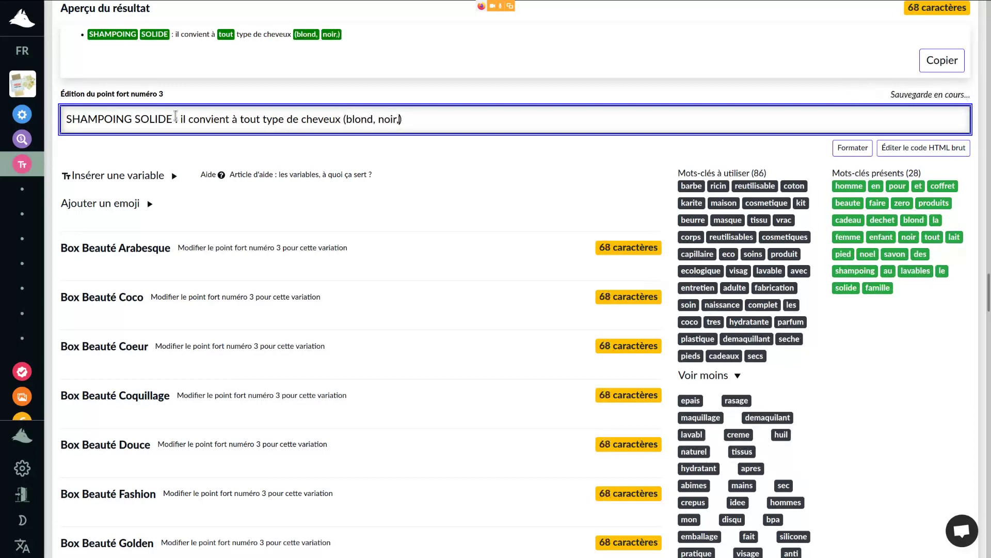
{"action": "type", "text": "abimé"}
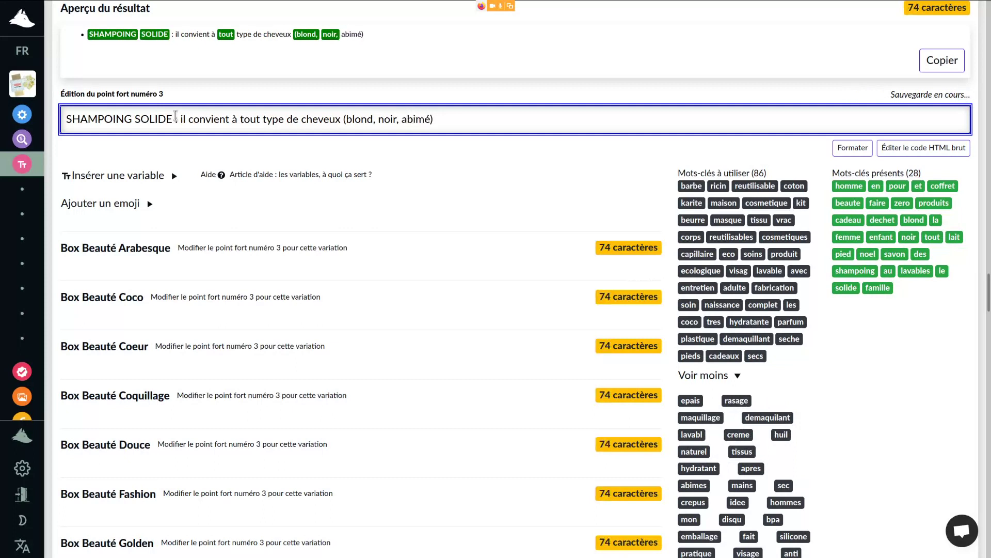
{"action": "type", "text": "s, crépus"}
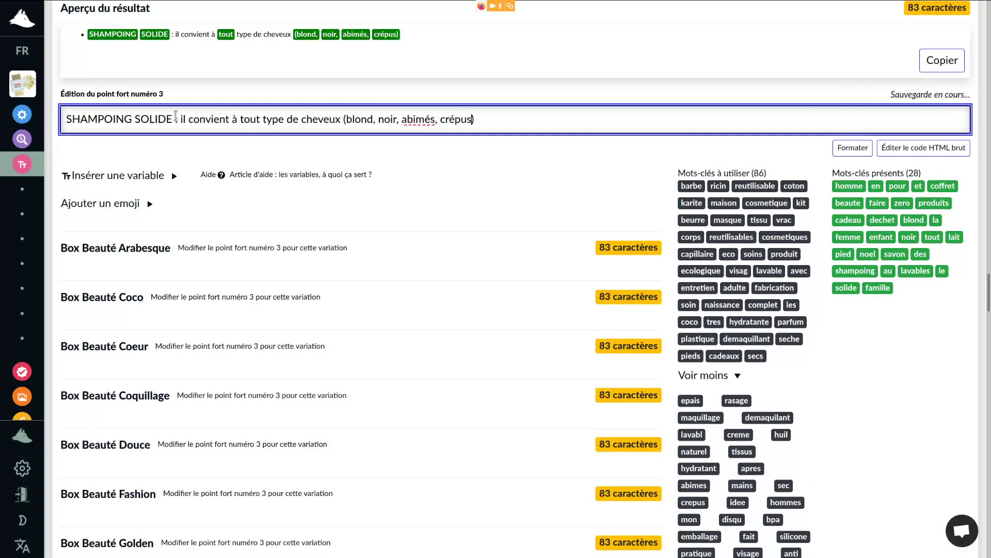
Step: Extend the hair type list in the third bullet point with "colorés" after "crépus"
{"action": "type", "text": ","}
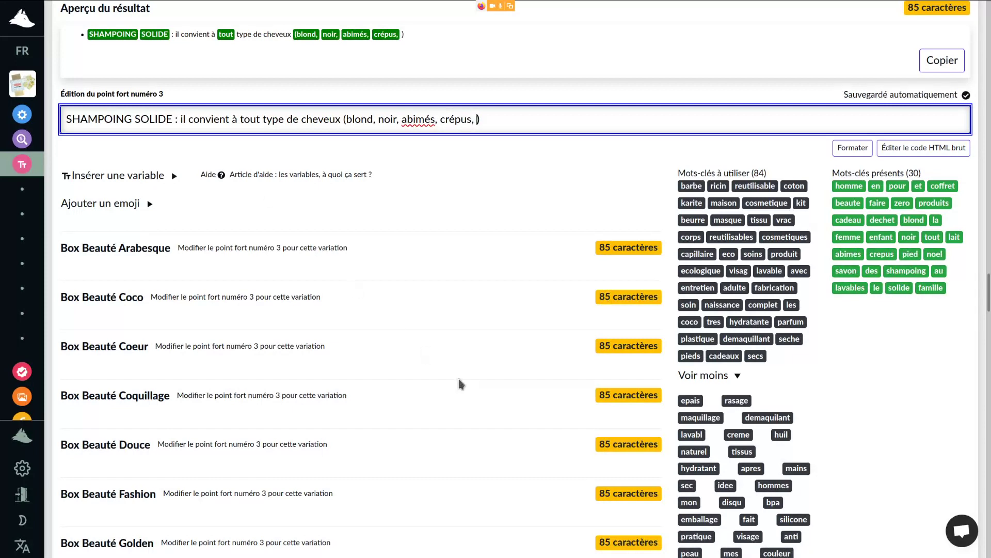
{"action": "scroll", "coordinate": [880, 490], "scroll_direction": "down", "scroll_amount": 3}
{"action": "scroll", "coordinate": [880, 490], "scroll_direction": "down", "scroll_amount": 1}
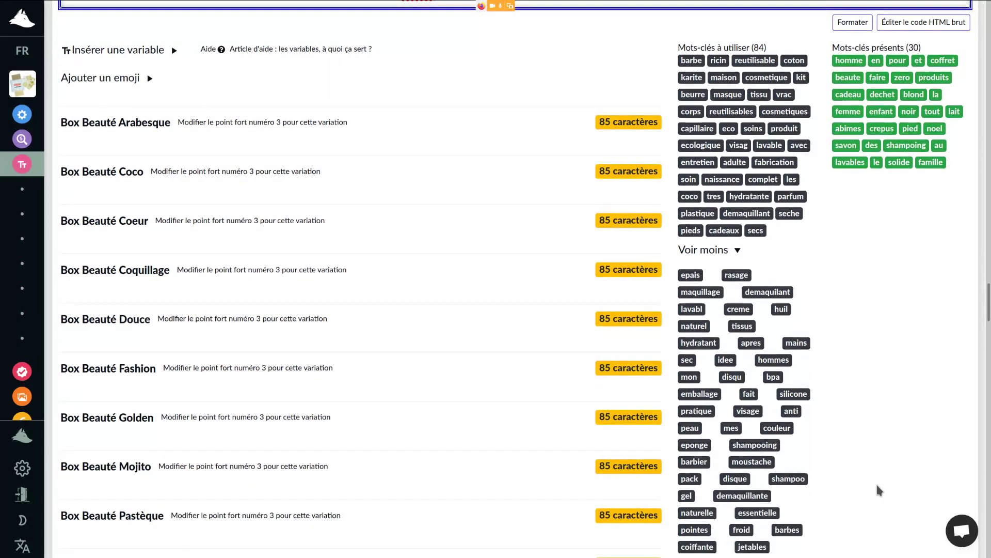
{"action": "scroll", "coordinate": [880, 490], "scroll_direction": "down", "scroll_amount": 1}
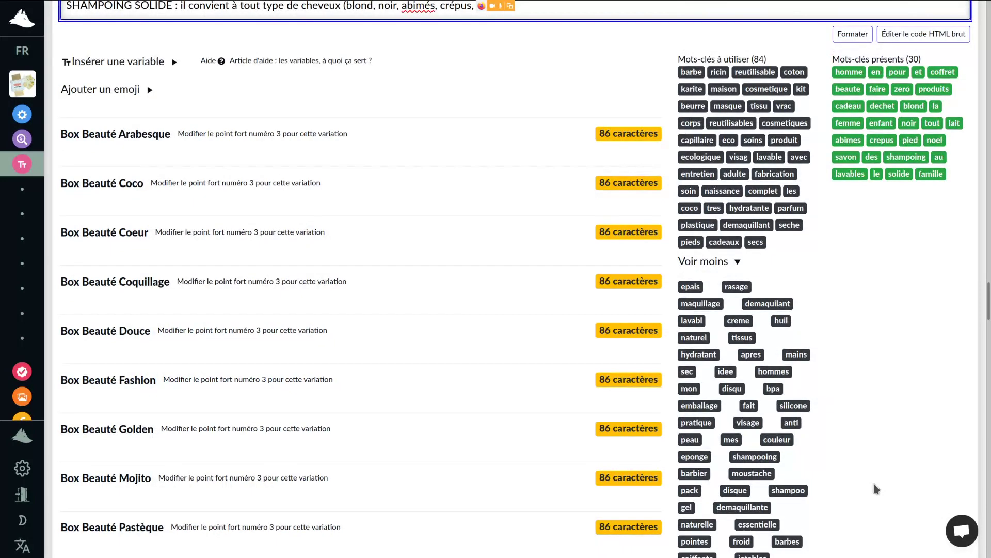
{"action": "type", "text": "frisés"}
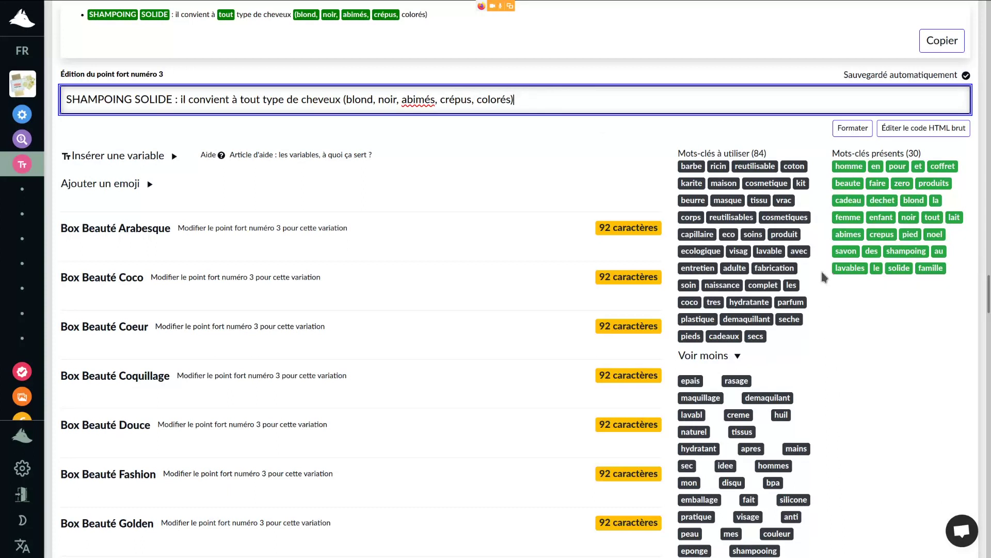
Step: Continue the third bullet point after the hair type list with ", il est 100% naturel et parfaitement hydratant."
{"action": "type", "text": ", il "}
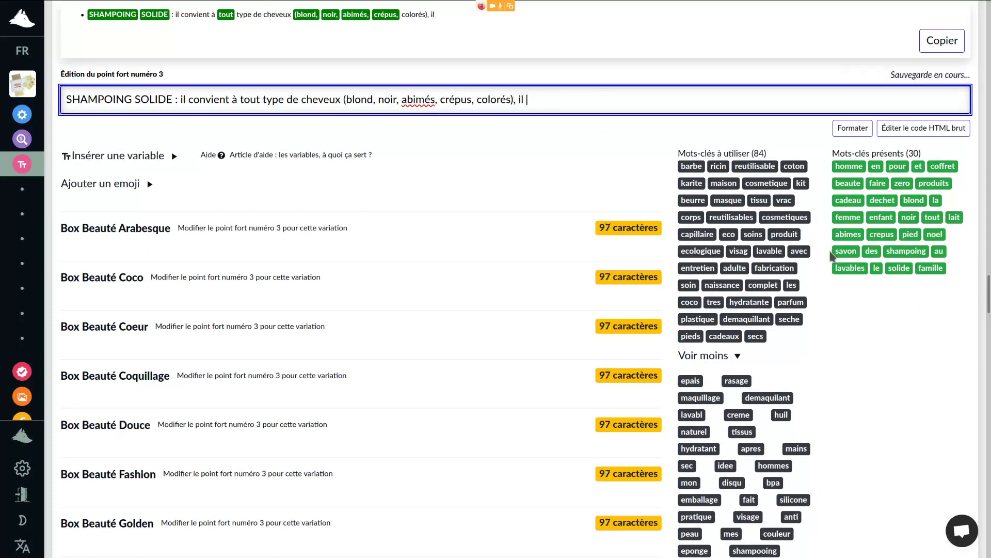
{"action": "type", "text": "est 100% na"}
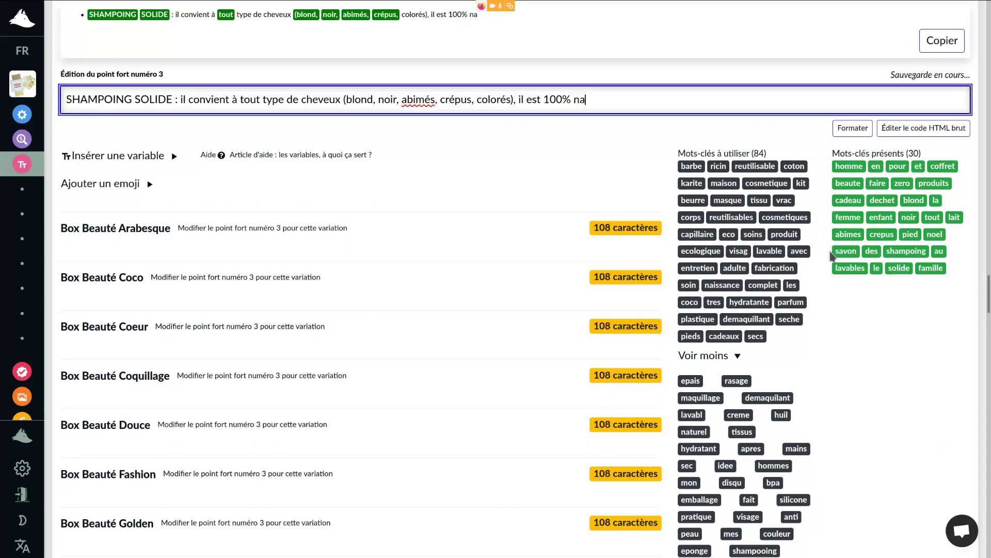
{"action": "type", "text": "turel,"}
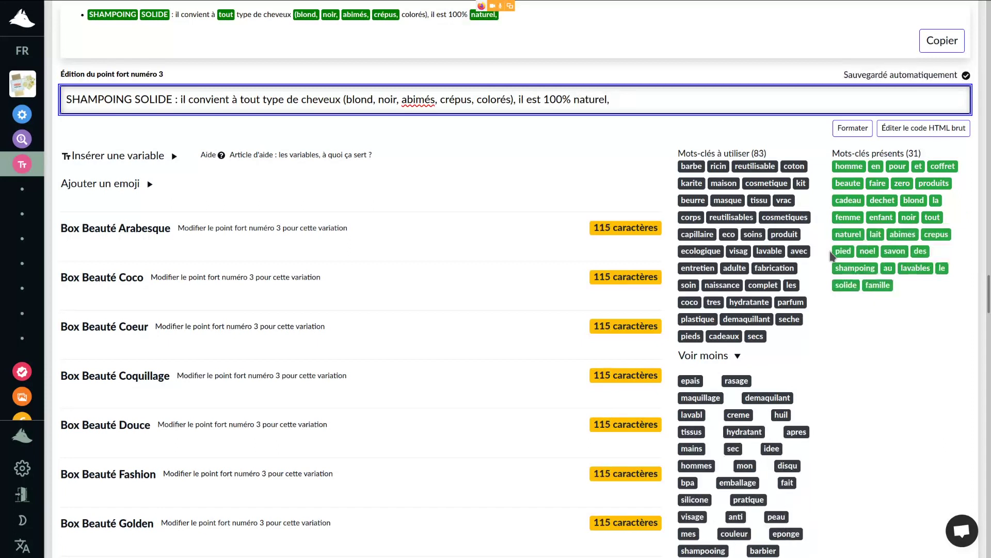
{"action": "key", "text": "BackSpace"}
{"action": "key", "text": "BackSpace"}
{"action": "type", "text": "et pa"}
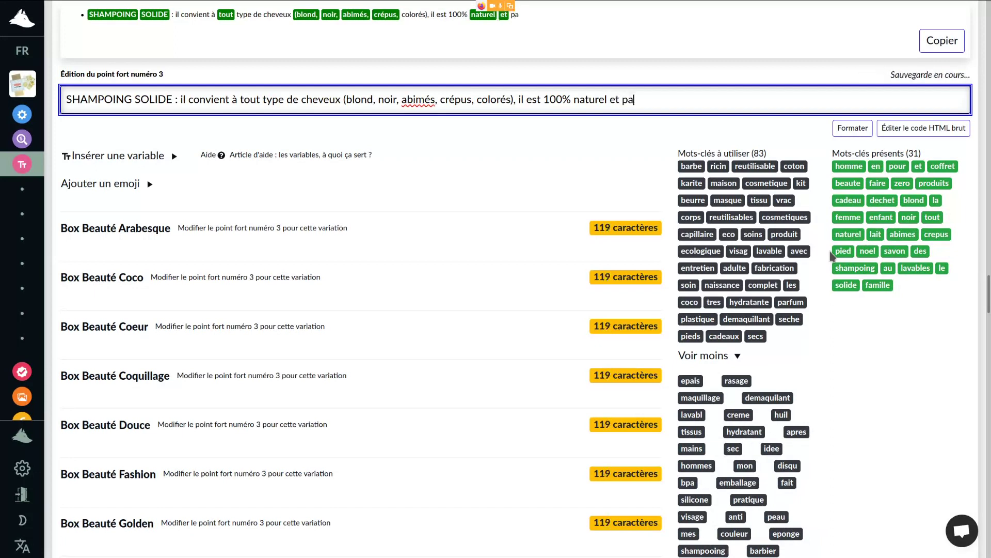
{"action": "type", "text": "rfaitement hydratant."}
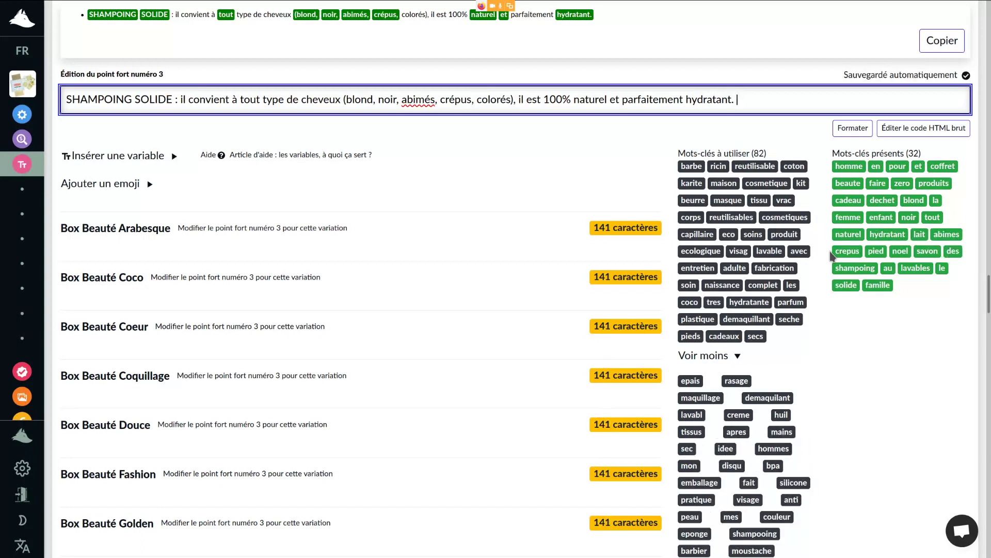
Step: Add the sentence "Fabrication artisanale sans BPA ni plastique ni silicone." to the third bullet point
{"action": "type", "text": " Fabrication art"}
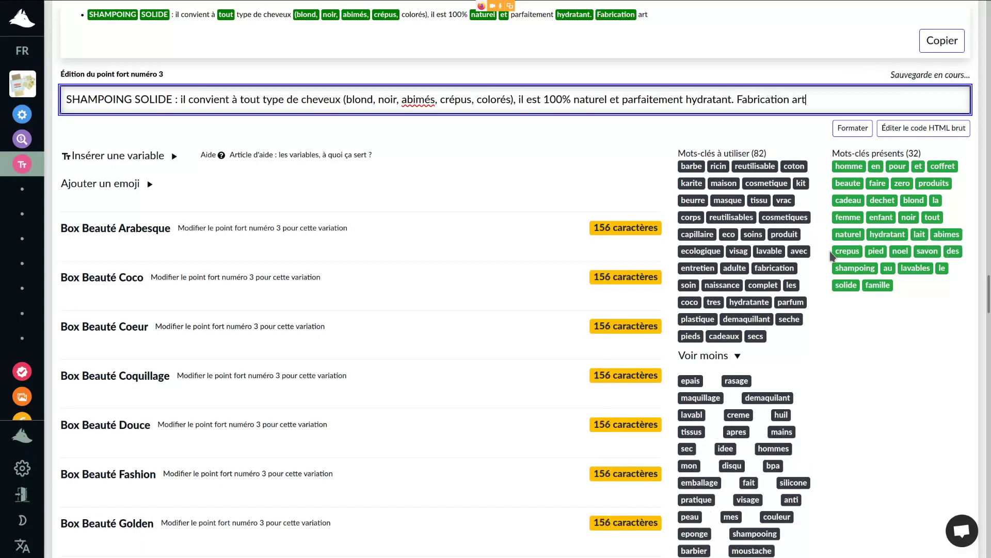
{"action": "type", "text": "isanale"}
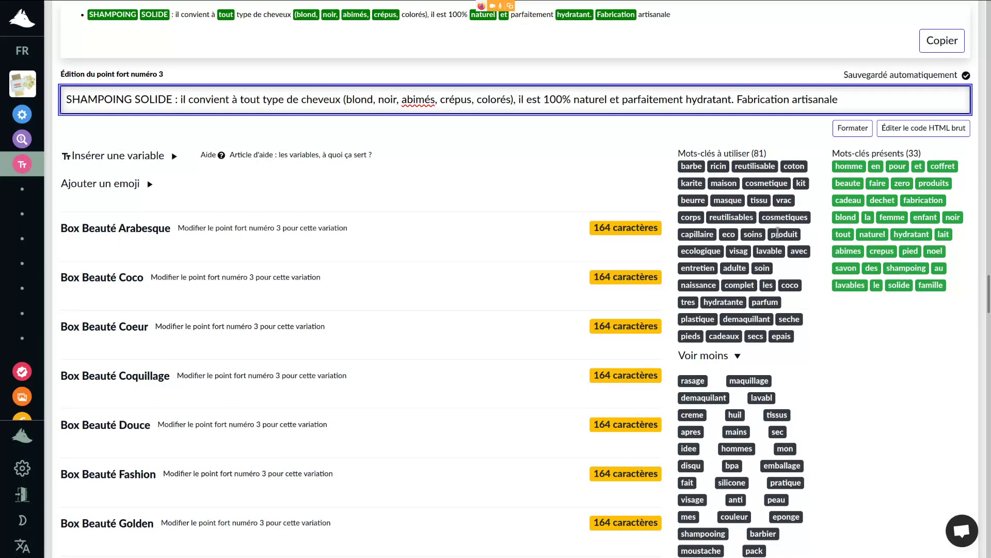
{"action": "type", "text": "sa"}
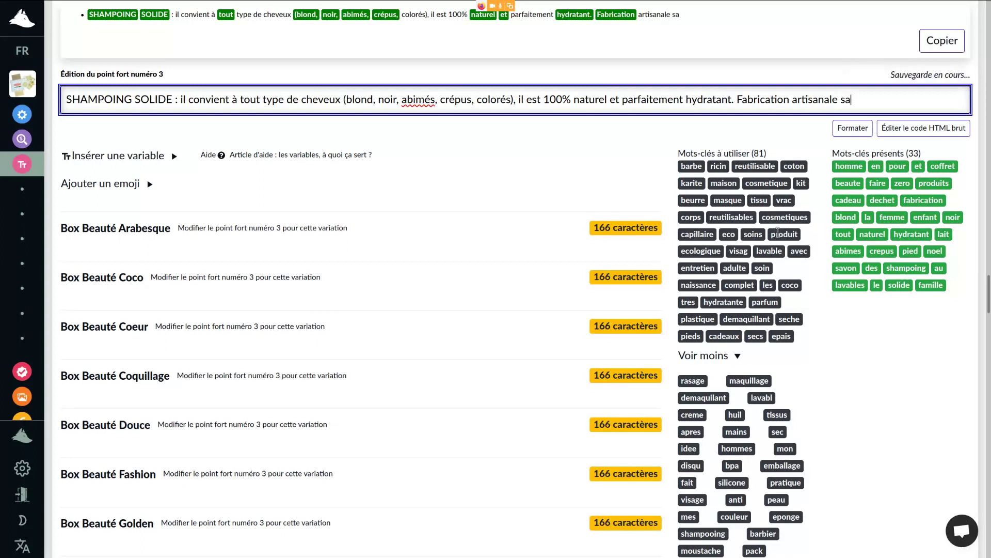
{"action": "type", "text": "ns BPA"}
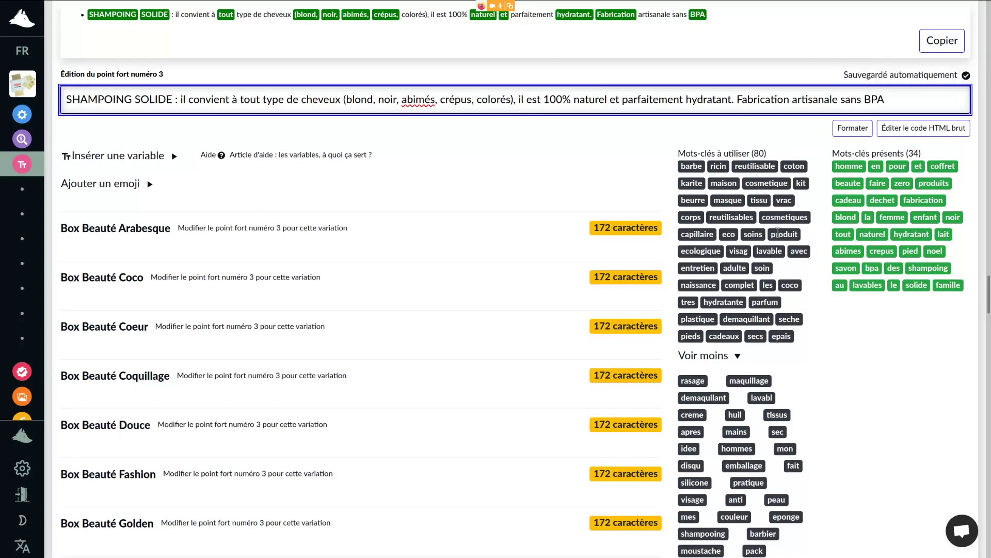
{"action": "type", "text": " ni plastique"}
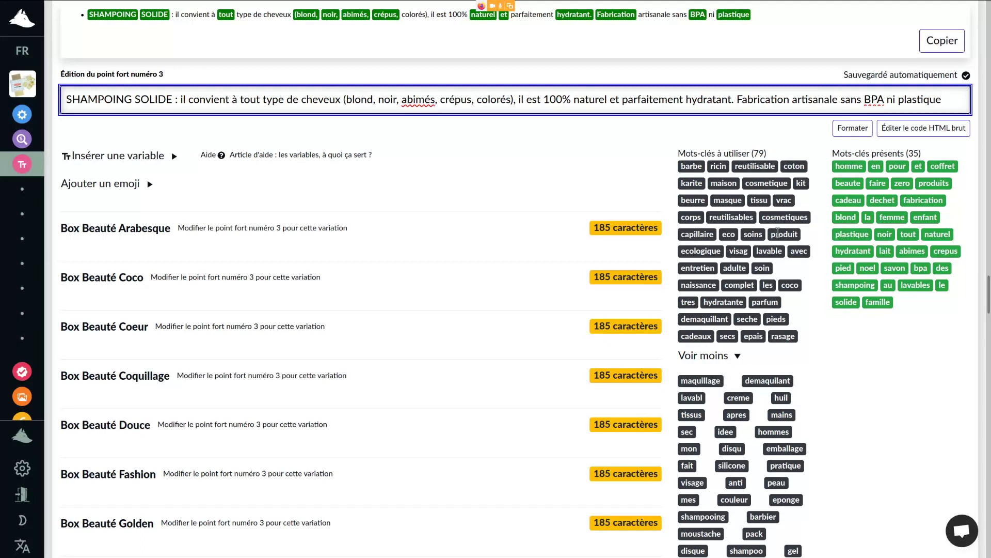
{"action": "type", "text": "ni silicon"}
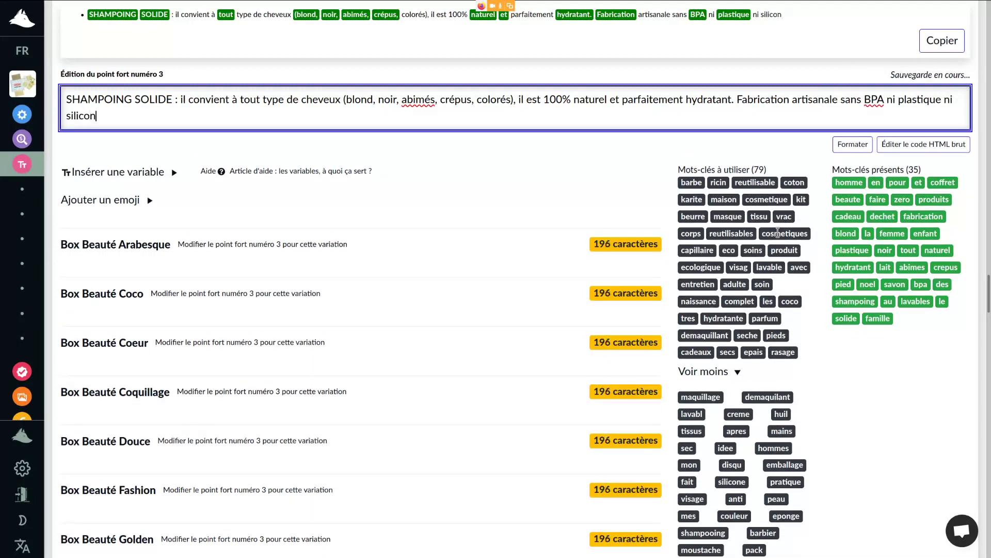
{"action": "type", "text": "e"}
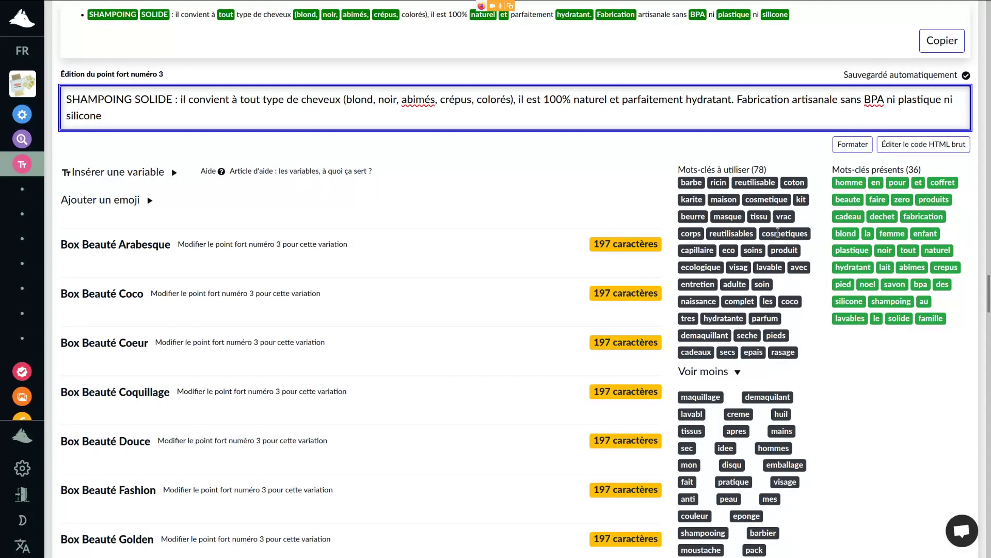
{"action": "type", "text": "."}
Step: Append the placeholder variable %INSERER_INGREDIENTS% at the end of the third bullet point
{"action": "type", "text": "%I"}
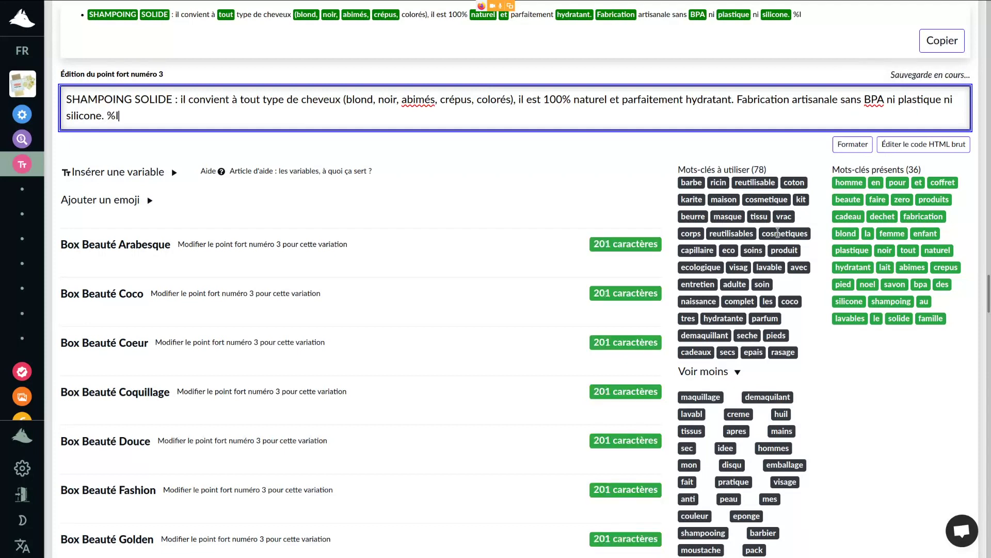
{"action": "type", "text": "NSERER_INGREDIENTS_ç"}
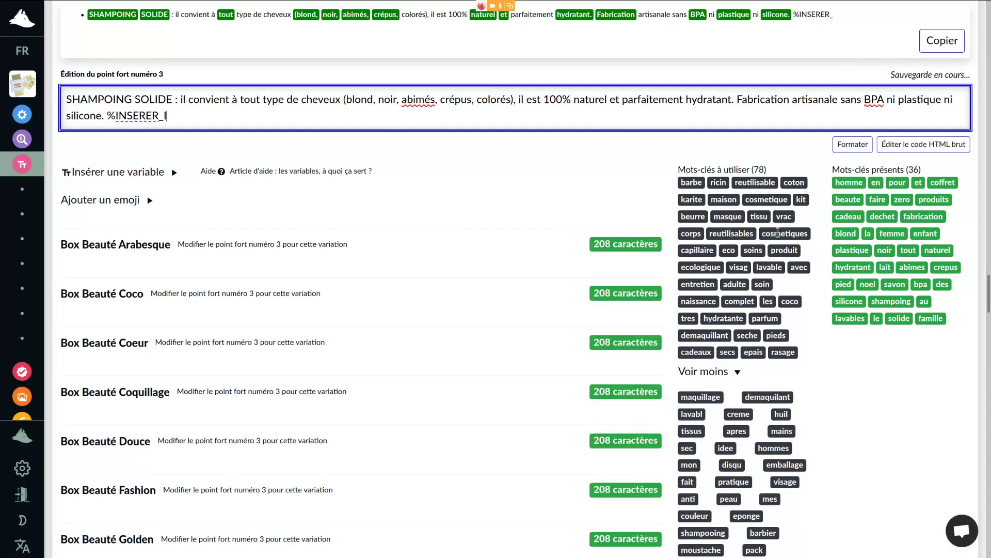
{"action": "key", "text": "BackSpace"}
{"action": "key", "text": "BackSpace"}
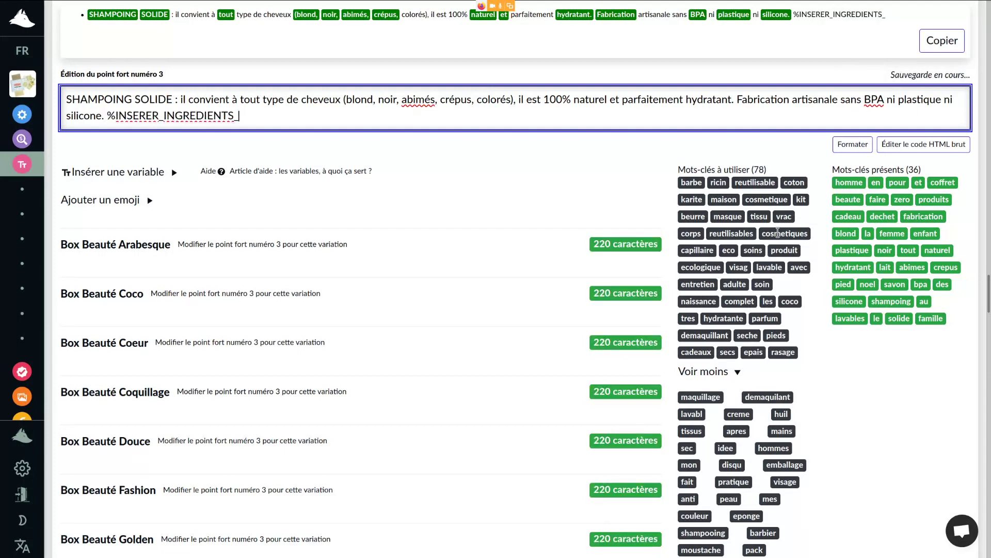
{"action": "type", "text": "%"}
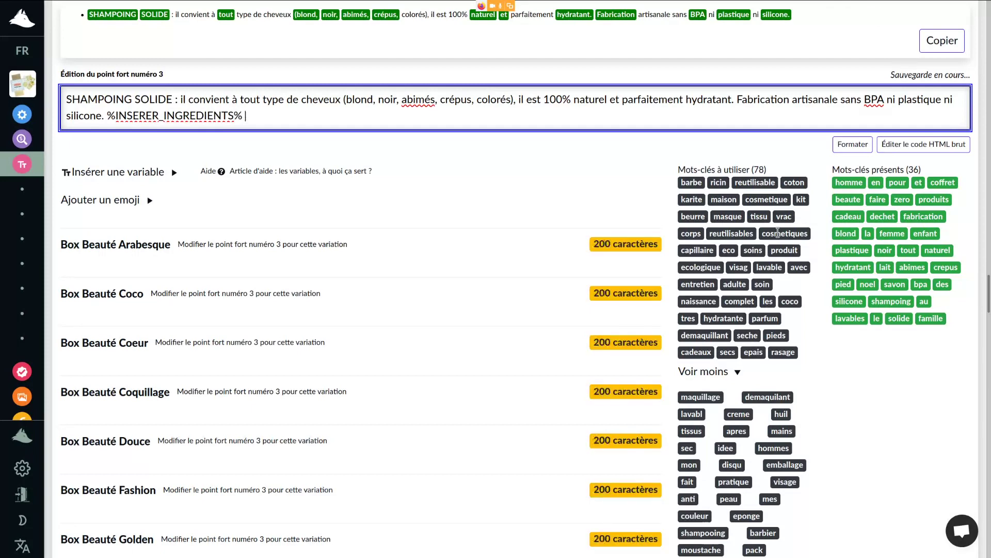
{"action": "scroll", "coordinate": [831, 377], "scroll_direction": "up", "scroll_amount": 1}
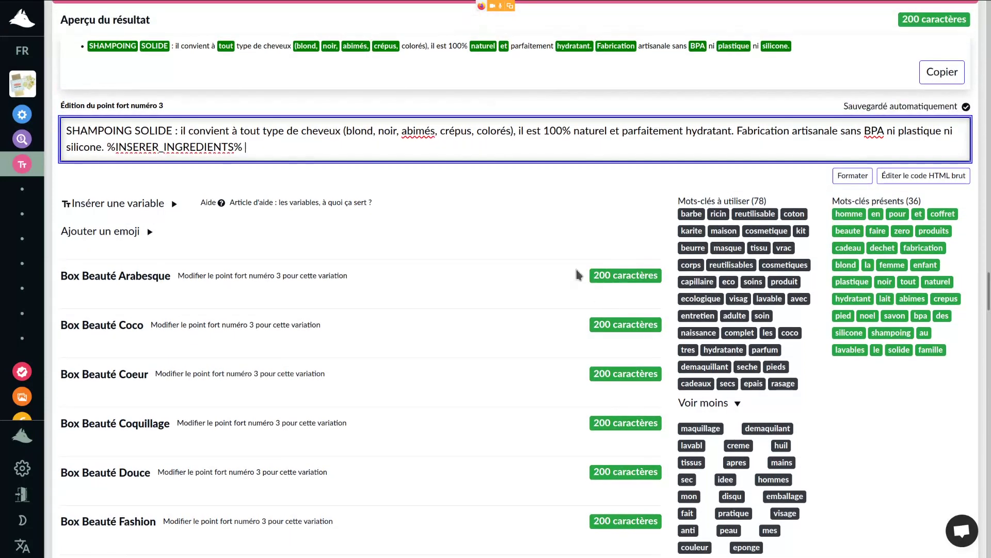
{"action": "left_click", "coordinate": [112, 147]}
{"action": "left_click_drag", "start_coordinate": [107, 147], "coordinate": [246, 147]}
{"action": "left_click", "coordinate": [289, 147]}
Step: Review the third, fourth and fifth bullet points along with their product variations, character counts and keyword lists
{"action": "scroll", "coordinate": [490, 276], "scroll_direction": "down", "scroll_amount": 2}
{"action": "scroll", "coordinate": [488, 272], "scroll_direction": "down", "scroll_amount": 5}
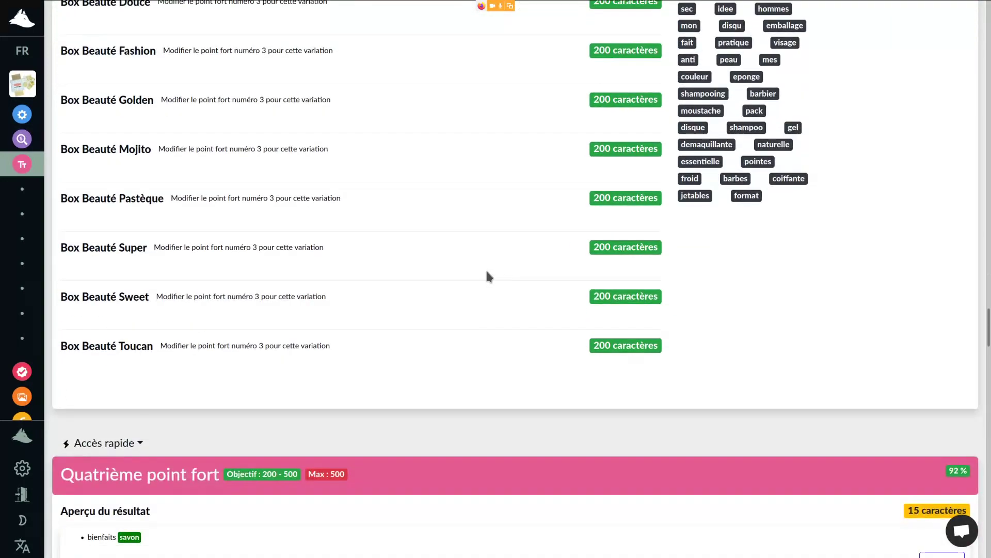
{"action": "scroll", "coordinate": [488, 276], "scroll_direction": "up", "scroll_amount": 7}
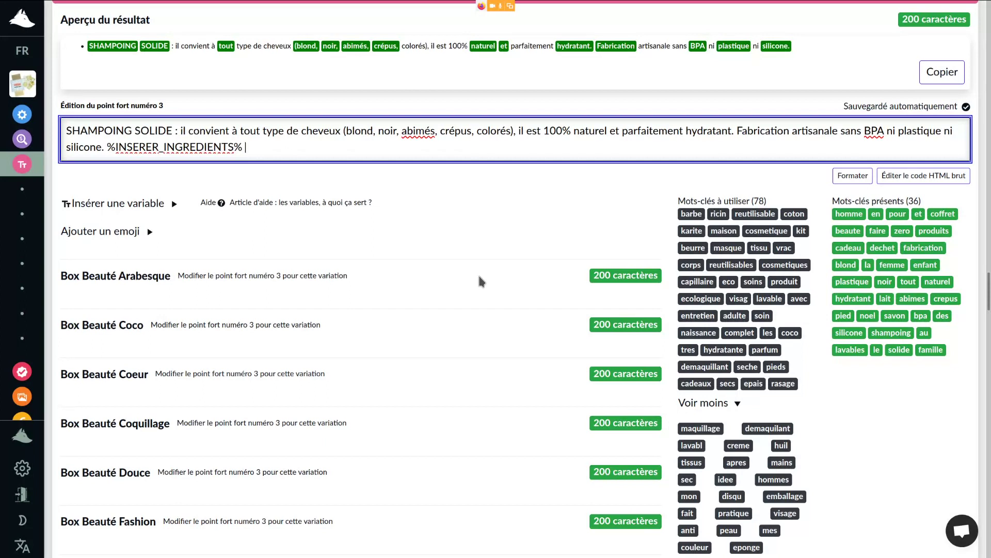
{"action": "scroll", "coordinate": [371, 220], "scroll_direction": "up", "scroll_amount": 3}
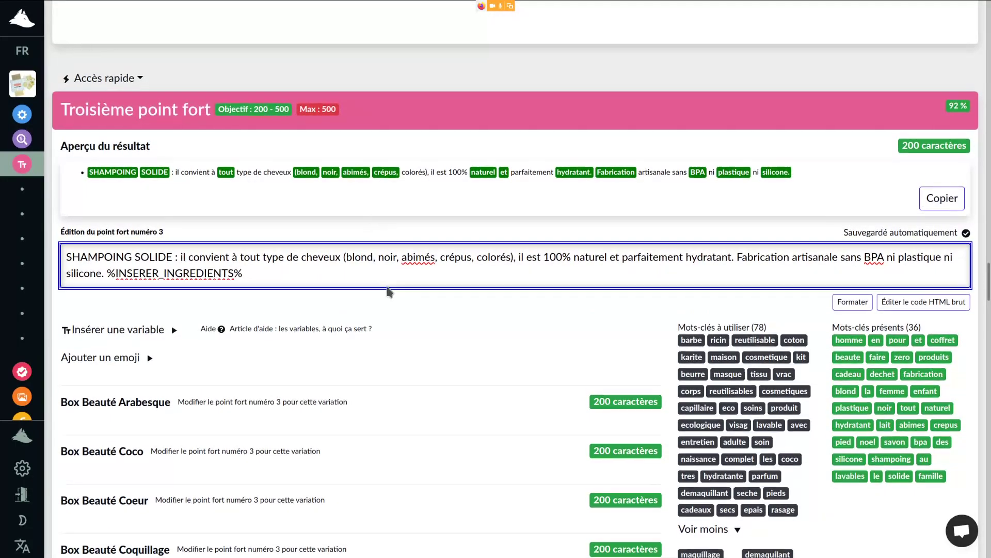
{"action": "scroll", "coordinate": [387, 291], "scroll_direction": "up", "scroll_amount": 1}
{"action": "scroll", "coordinate": [387, 292], "scroll_direction": "down", "scroll_amount": 5}
{"action": "scroll", "coordinate": [387, 289], "scroll_direction": "down", "scroll_amount": 11}
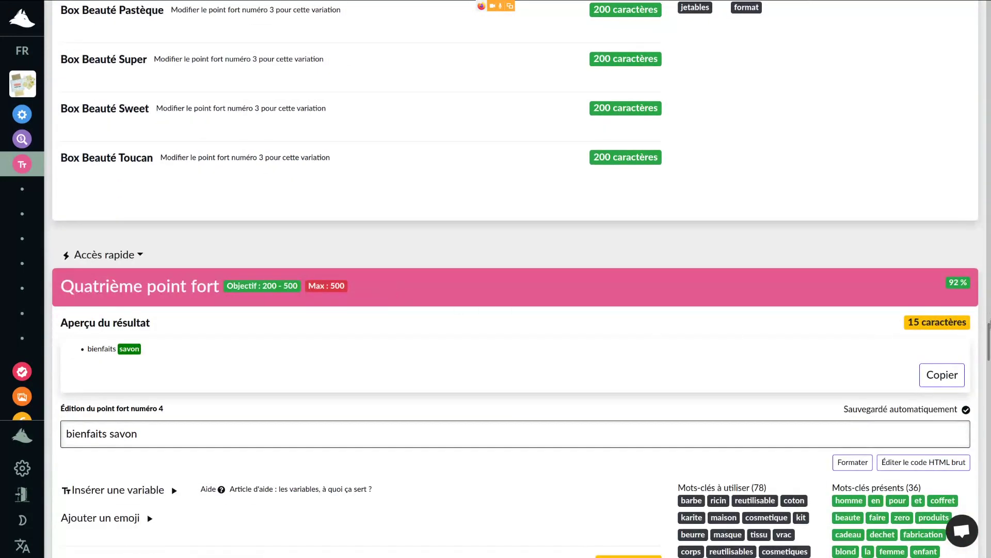
{"action": "scroll", "coordinate": [581, 320], "scroll_direction": "up", "scroll_amount": 1}
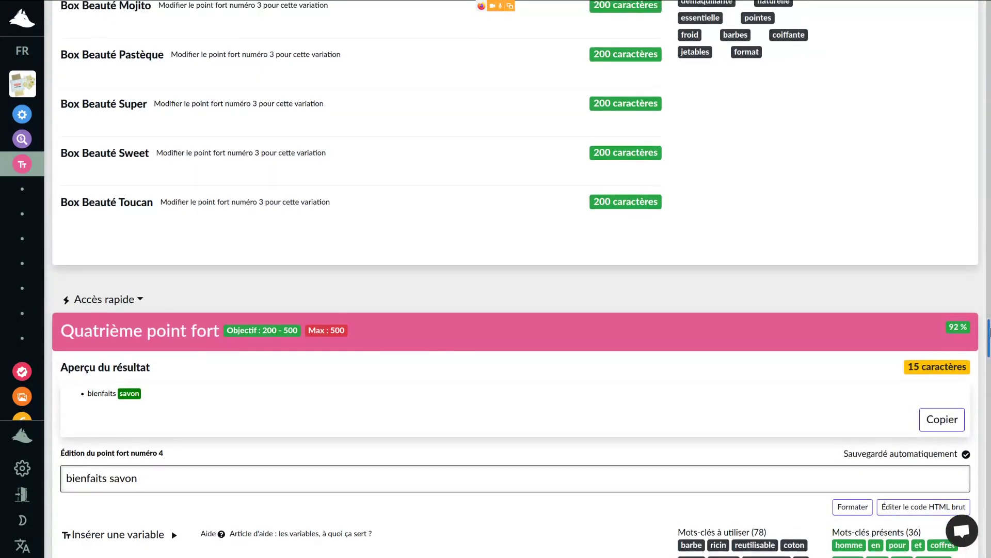
{"action": "scroll", "coordinate": [515, 279], "scroll_direction": "down", "scroll_amount": 1}
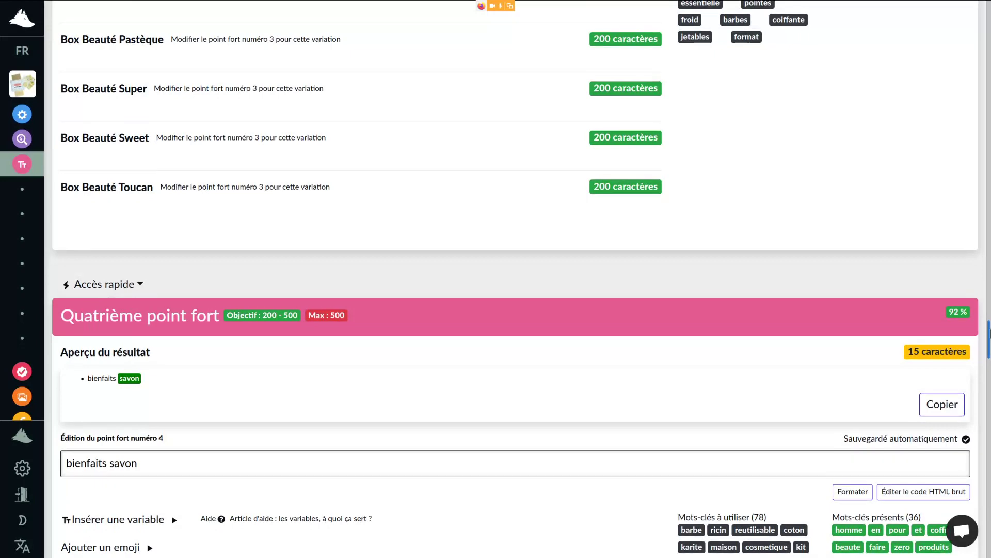
{"action": "scroll", "coordinate": [516, 290], "scroll_direction": "down", "scroll_amount": 2}
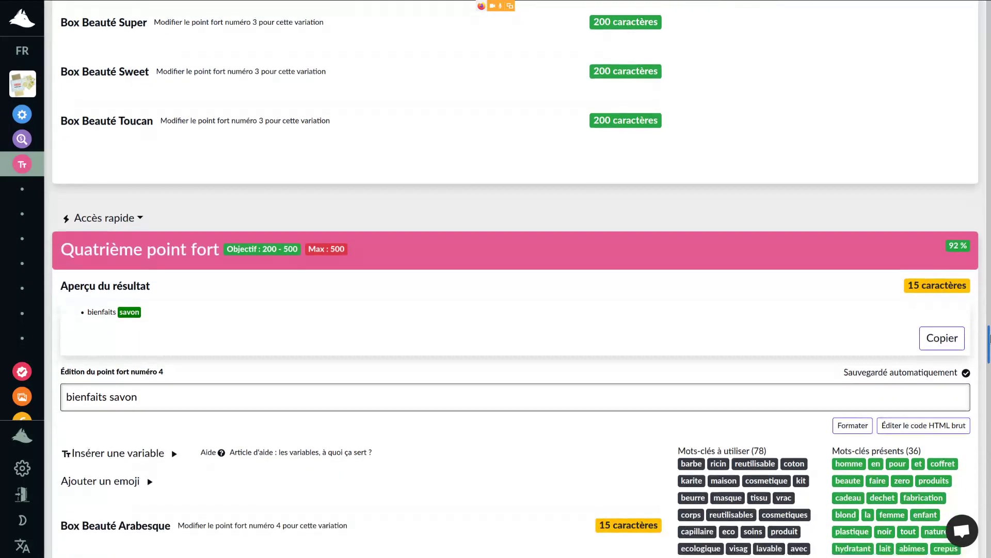
{"action": "scroll", "coordinate": [517, 279], "scroll_direction": "down", "scroll_amount": 1}
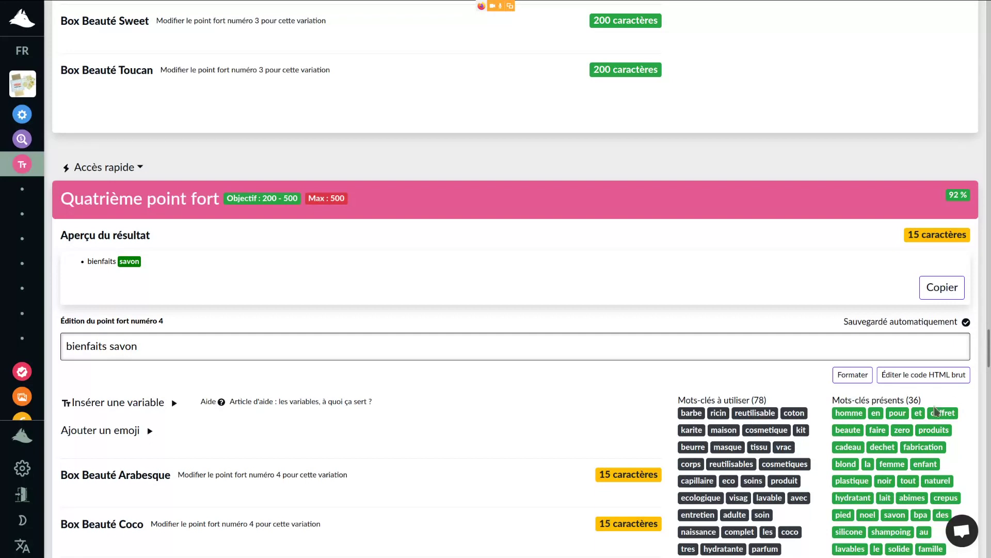
{"action": "scroll", "coordinate": [671, 392], "scroll_direction": "up", "scroll_amount": 6}
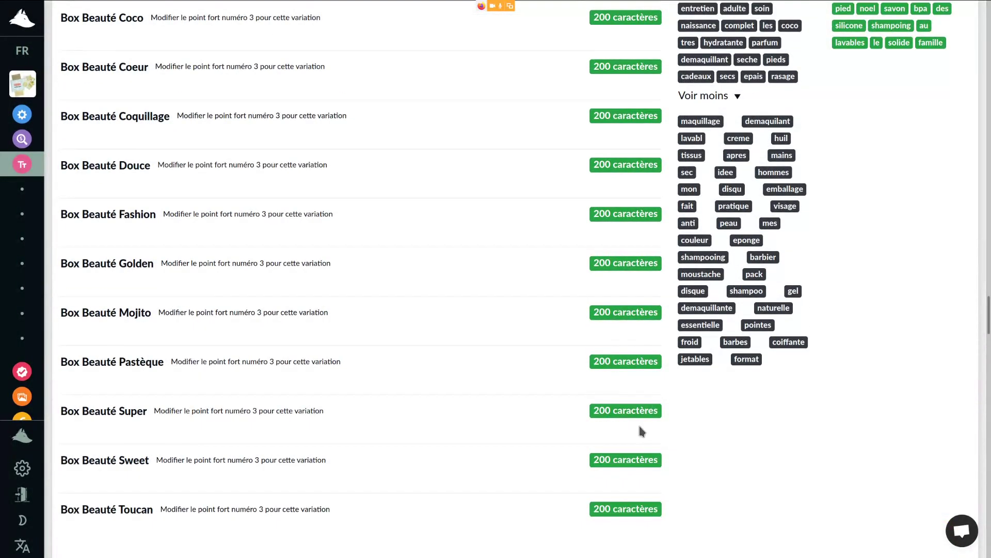
{"action": "scroll", "coordinate": [637, 423], "scroll_direction": "down", "scroll_amount": 10}
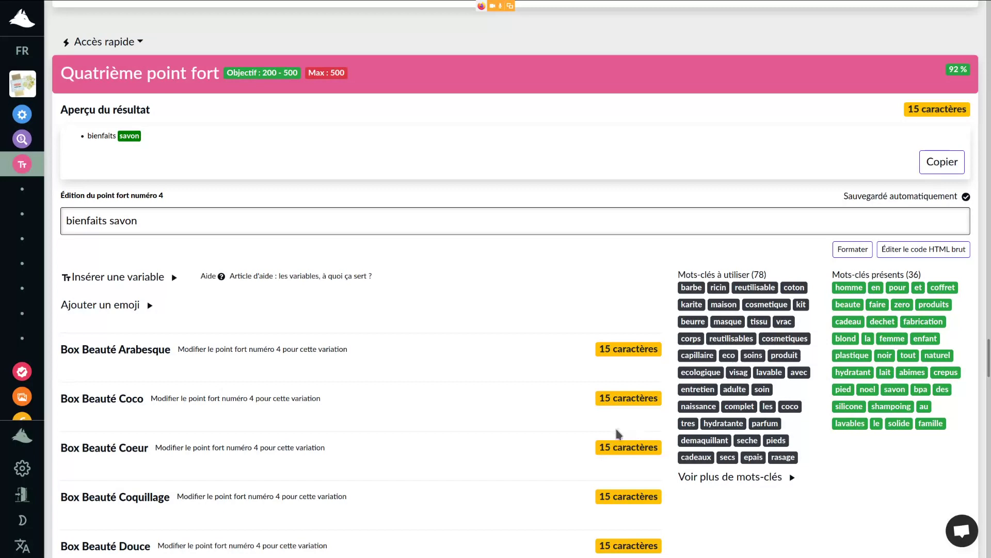
{"action": "scroll", "coordinate": [559, 453], "scroll_direction": "down", "scroll_amount": 3}
{"action": "scroll", "coordinate": [557, 450], "scroll_direction": "down", "scroll_amount": 6}
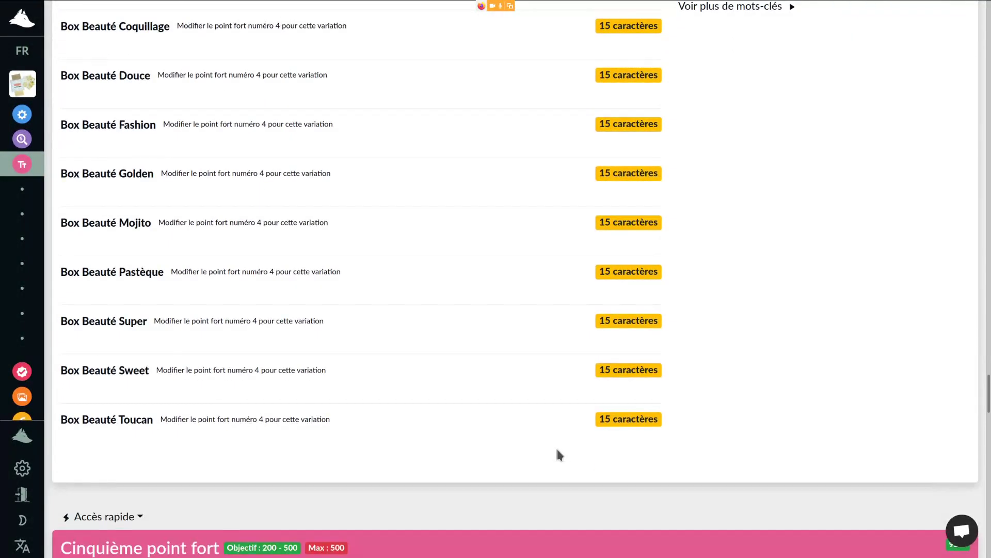
{"action": "scroll", "coordinate": [560, 449], "scroll_direction": "down", "scroll_amount": 6}
{"action": "scroll", "coordinate": [560, 449], "scroll_direction": "up", "scroll_amount": 6}
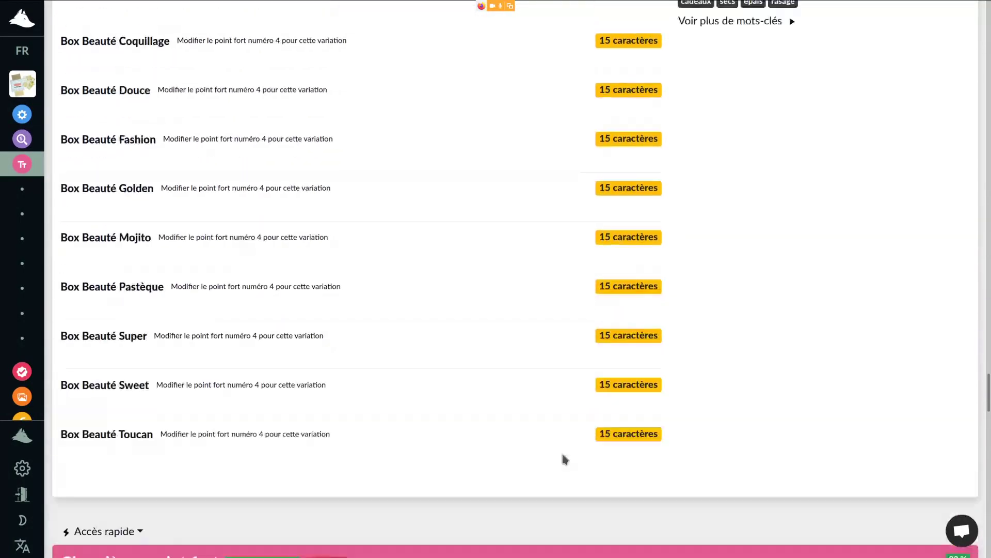
{"action": "scroll", "coordinate": [563, 455], "scroll_direction": "up", "scroll_amount": 8}
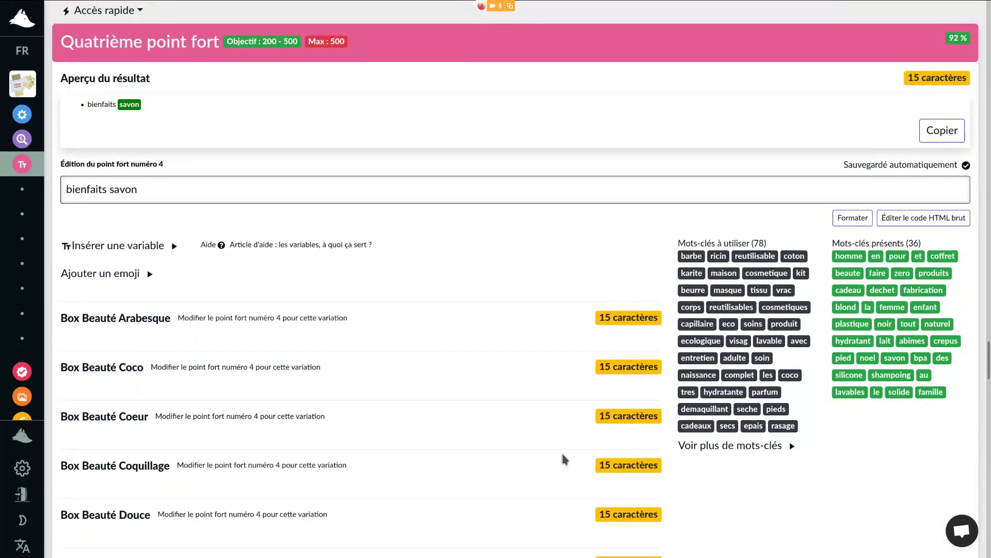
{"action": "scroll", "coordinate": [563, 458], "scroll_direction": "down", "scroll_amount": 12}
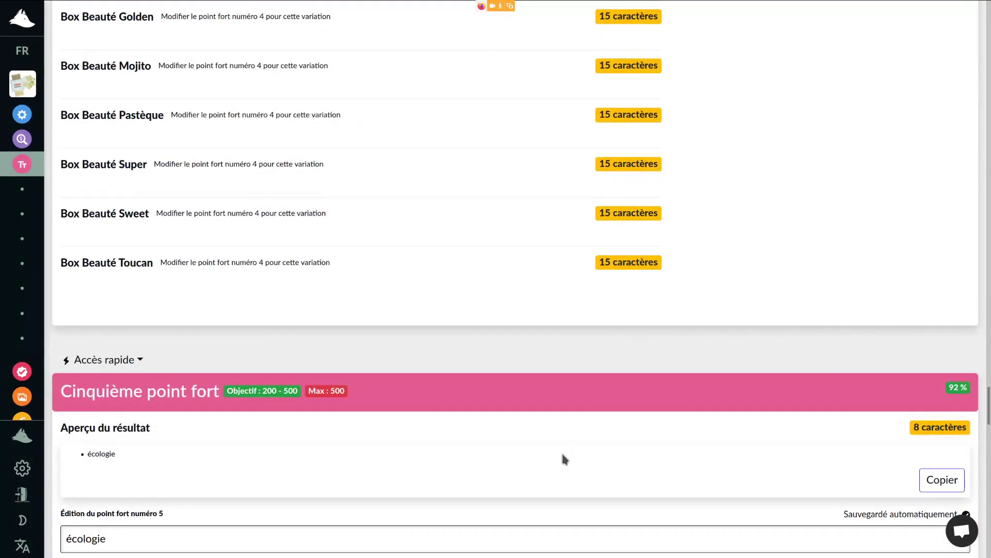
Step: Review the fifth bullet point's keywords and variations, and check the title and bullet points in the listing preview
{"action": "scroll", "coordinate": [562, 459], "scroll_direction": "down", "scroll_amount": 3}
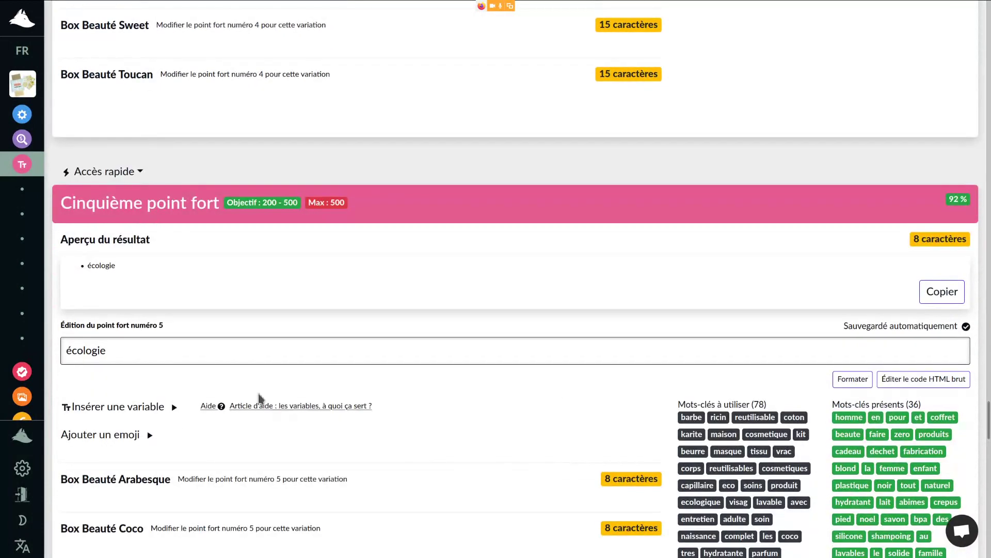
{"action": "left_click", "coordinate": [222, 358]}
{"action": "scroll", "coordinate": [465, 406], "scroll_direction": "down", "scroll_amount": 4}
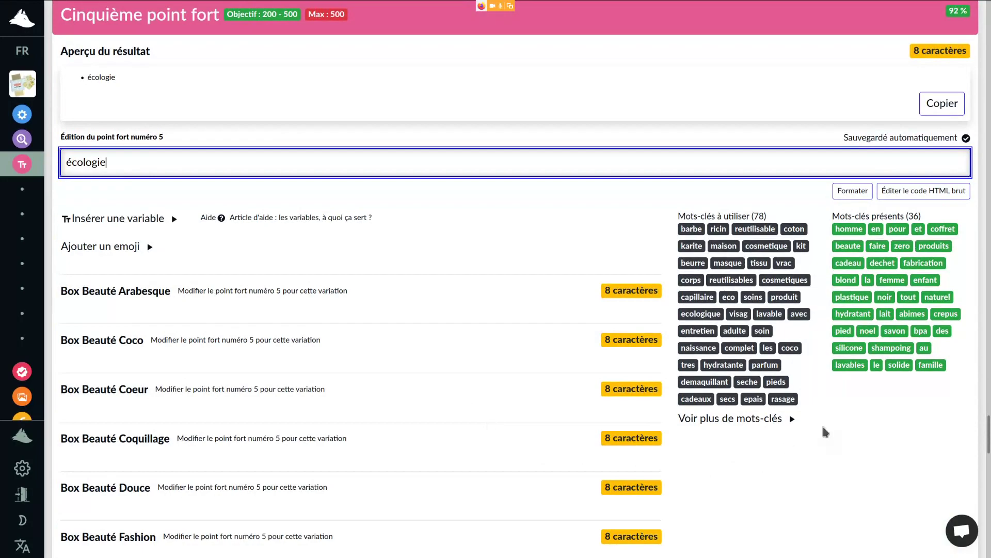
{"action": "middle_click", "coordinate": [698, 468]}
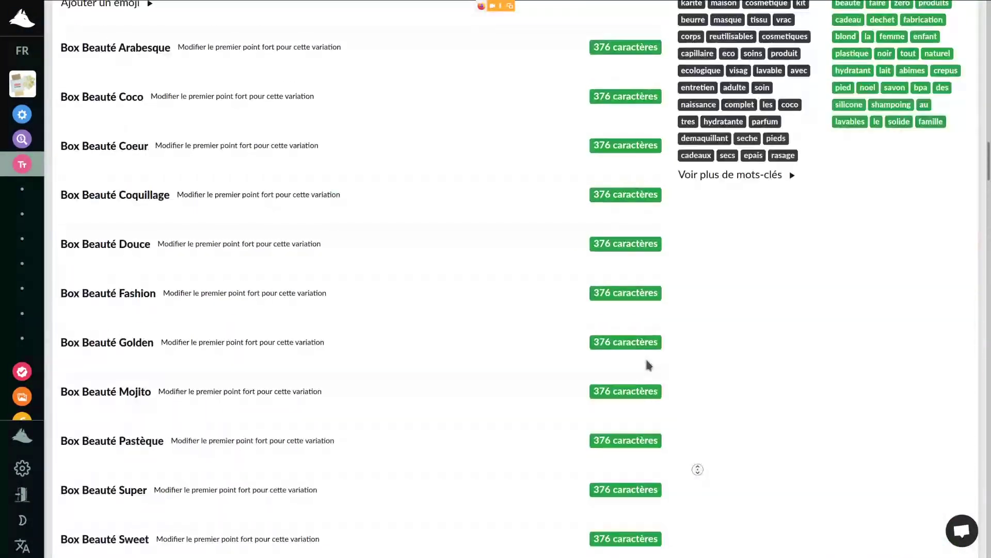
{"action": "middle_click", "coordinate": [647, 361]}
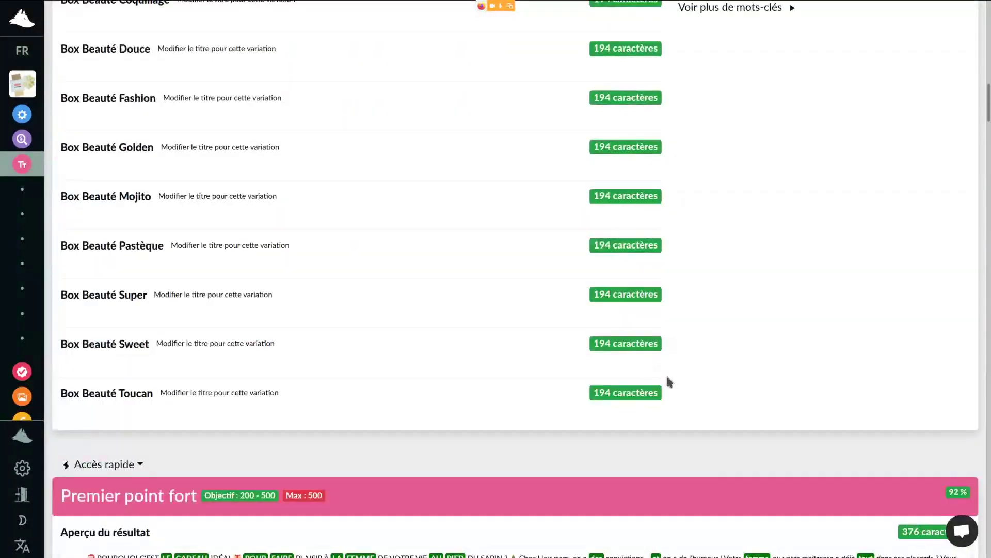
{"action": "middle_click", "coordinate": [812, 401]}
{"action": "middle_click", "coordinate": [685, 207]}
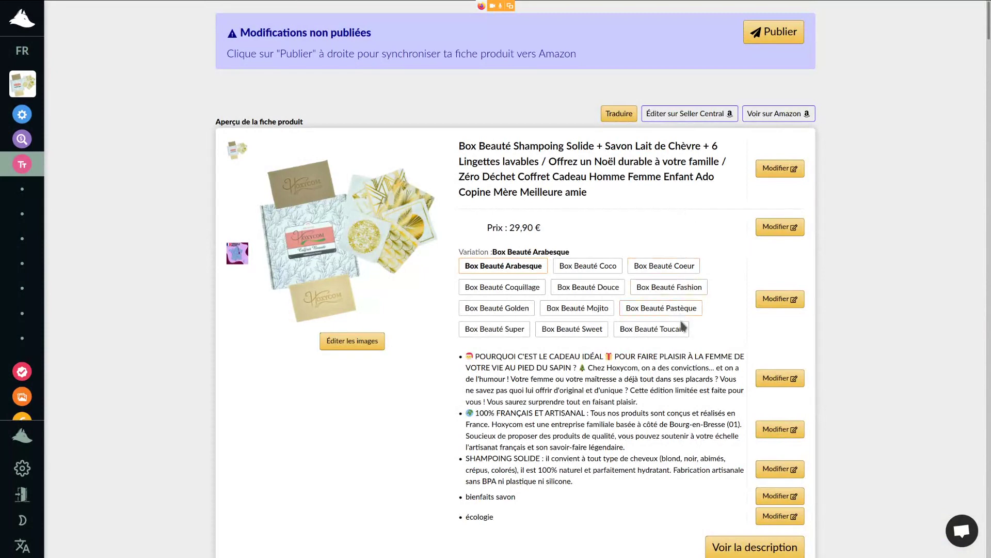
{"action": "scroll", "coordinate": [687, 331], "scroll_direction": "down", "scroll_amount": 1}
{"action": "scroll", "coordinate": [698, 341], "scroll_direction": "down", "scroll_amount": 1}
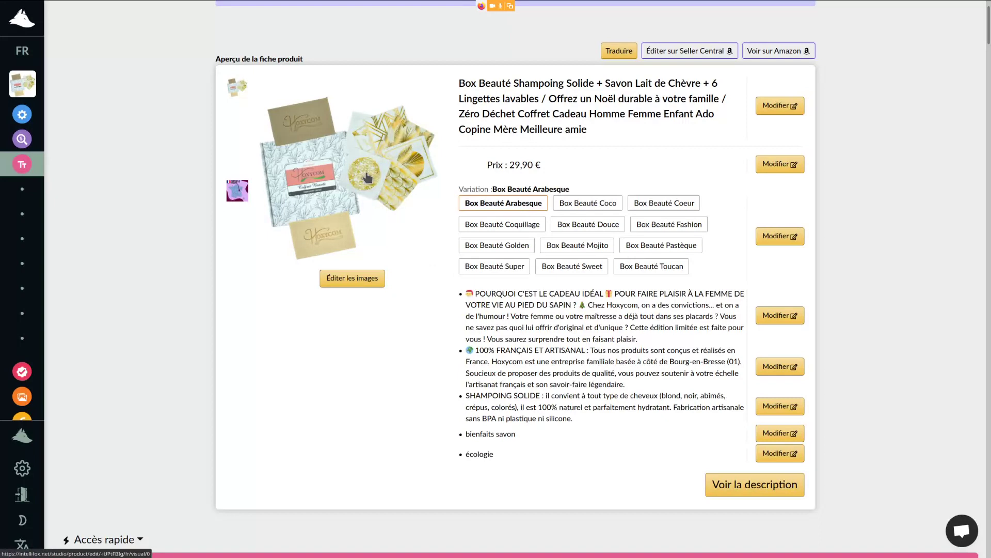
Step: Open the listing's main image for editing and shift the golden wipes slightly up and to the right
{"action": "left_click", "coordinate": [295, 156]}
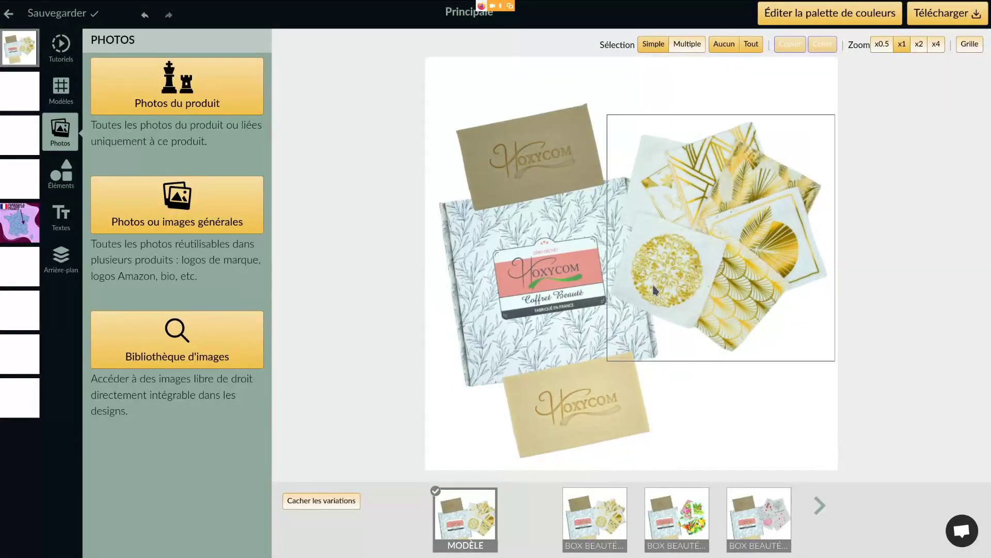
{"action": "left_click", "coordinate": [694, 261]}
{"action": "left_click_drag", "start_coordinate": [695, 264], "coordinate": [713, 244]}
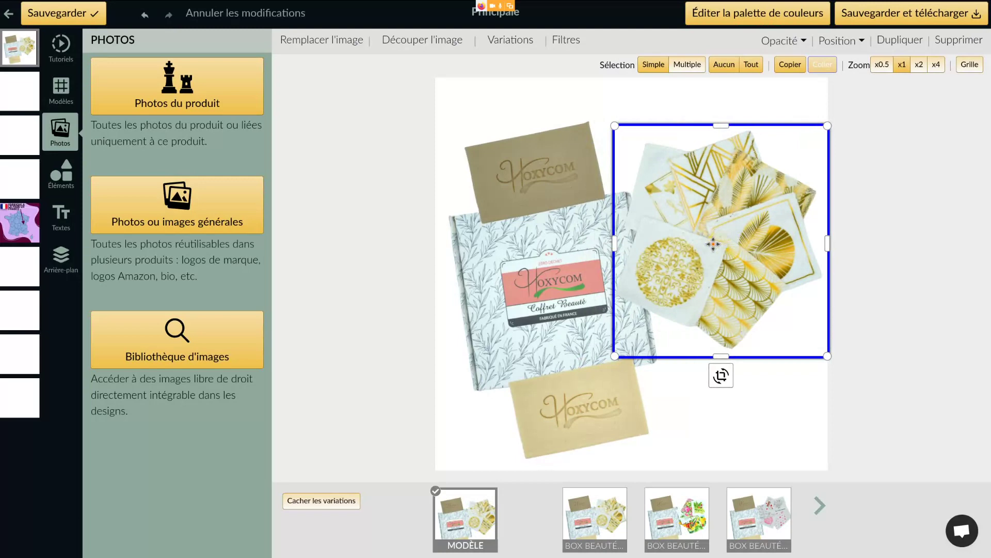
Step: Move the Coffret Beauté box toward the upper right of the main image and enlarge it
{"action": "left_click", "coordinate": [569, 298]}
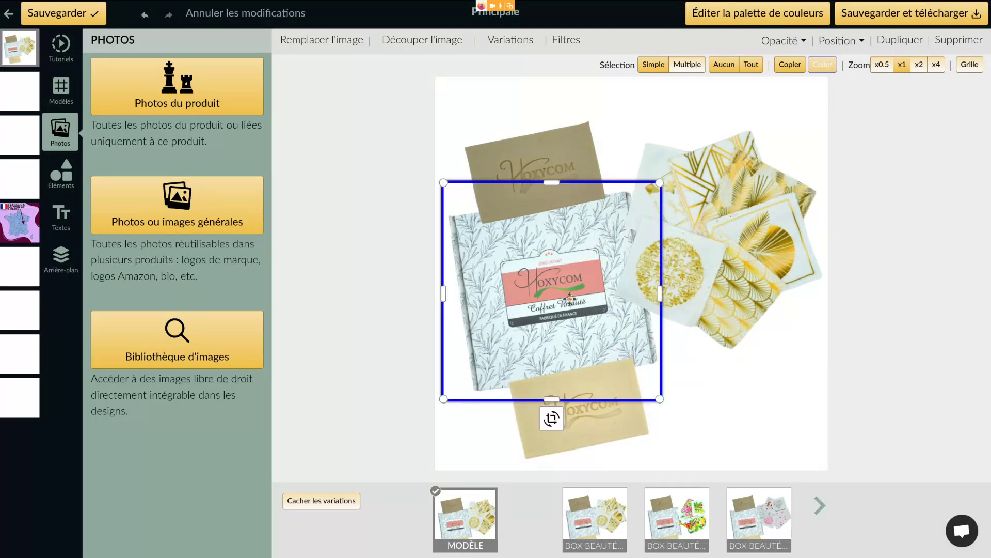
{"action": "left_click_drag", "start_coordinate": [569, 298], "coordinate": [636, 206]}
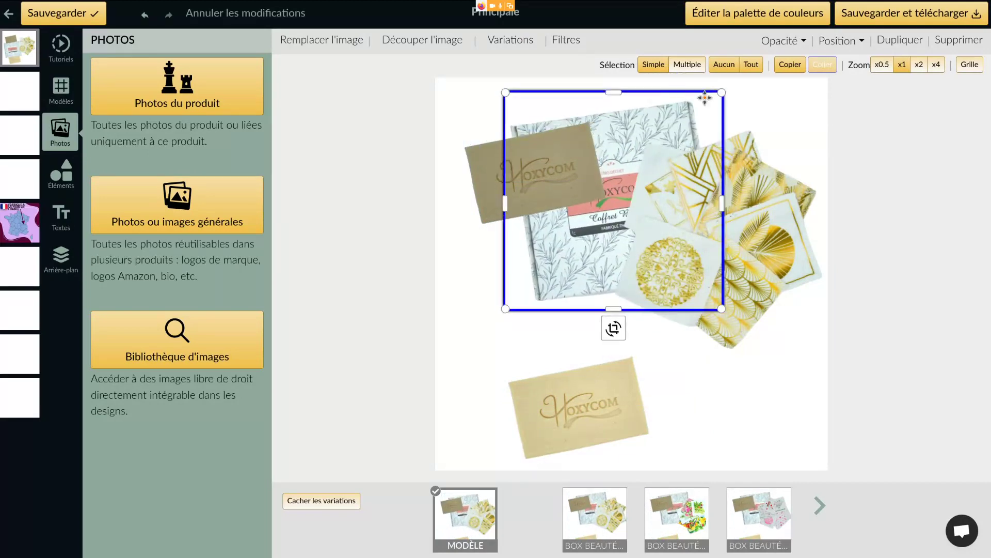
{"action": "left_click_drag", "start_coordinate": [722, 92], "coordinate": [790, 81]}
{"action": "left_click", "coordinate": [672, 109]}
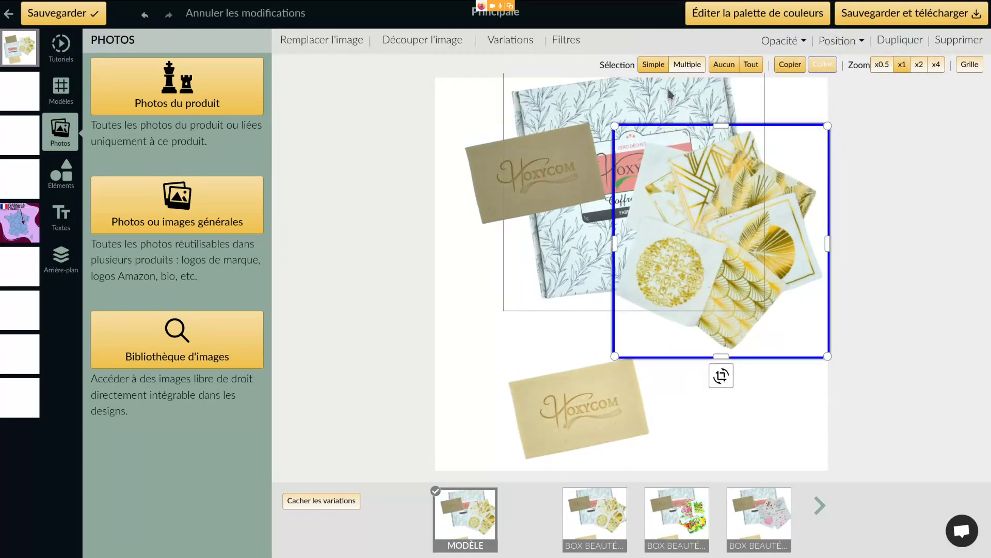
{"action": "left_click_drag", "start_coordinate": [669, 93], "coordinate": [689, 129]}
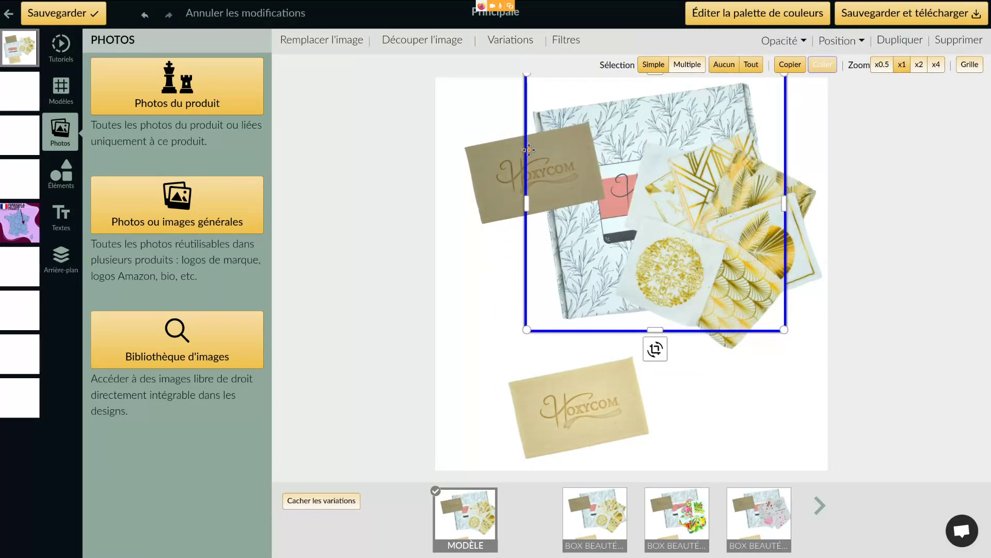
Step: Move both soap bars to the lower left of the image and the golden wipes to the lower right
{"action": "left_click_drag", "start_coordinate": [511, 168], "coordinate": [492, 394]}
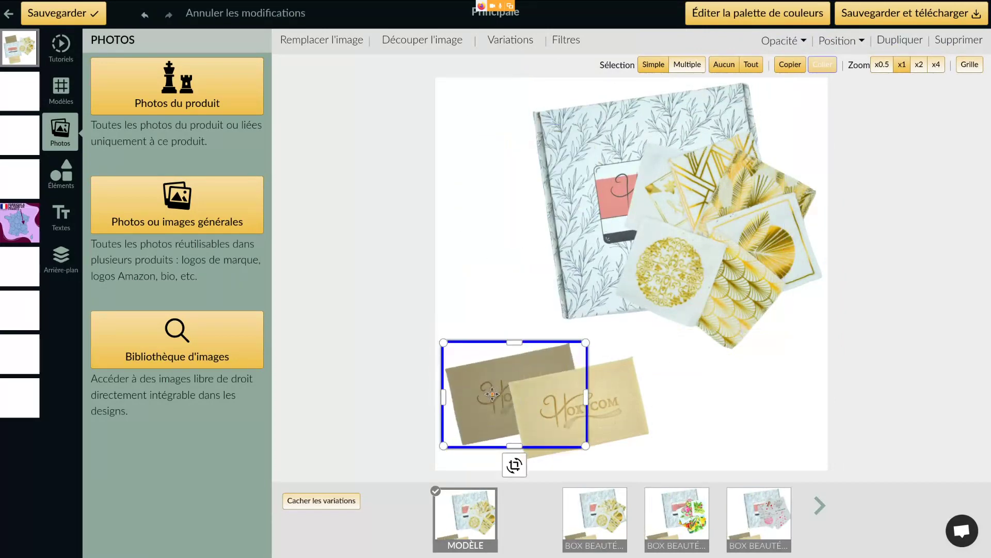
{"action": "left_click_drag", "start_coordinate": [617, 407], "coordinate": [631, 412]}
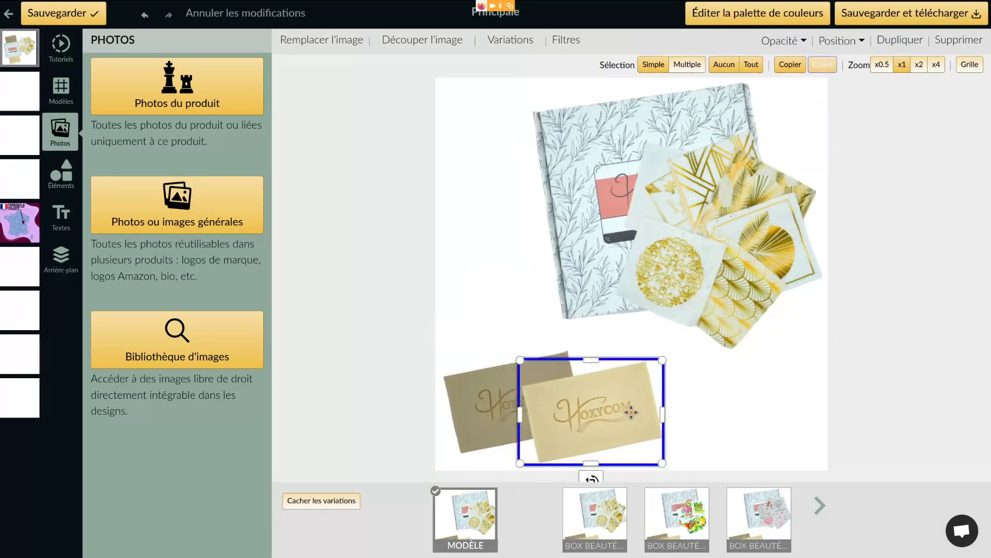
{"action": "left_click_drag", "start_coordinate": [728, 246], "coordinate": [733, 366]}
Step: Bring the light soap bar in front of all other elements
{"action": "left_click", "coordinate": [592, 404]}
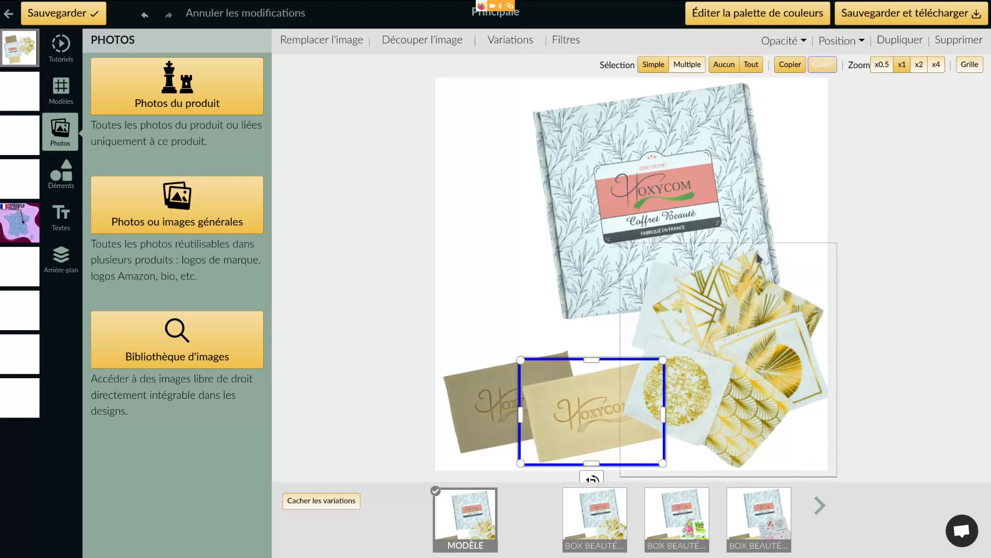
{"action": "left_click", "coordinate": [837, 41]}
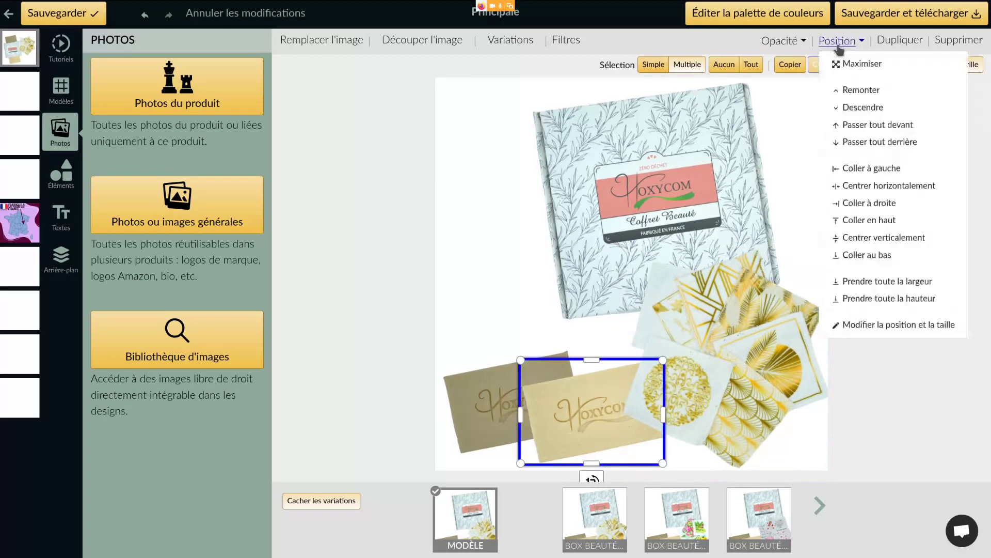
{"action": "left_click", "coordinate": [872, 125]}
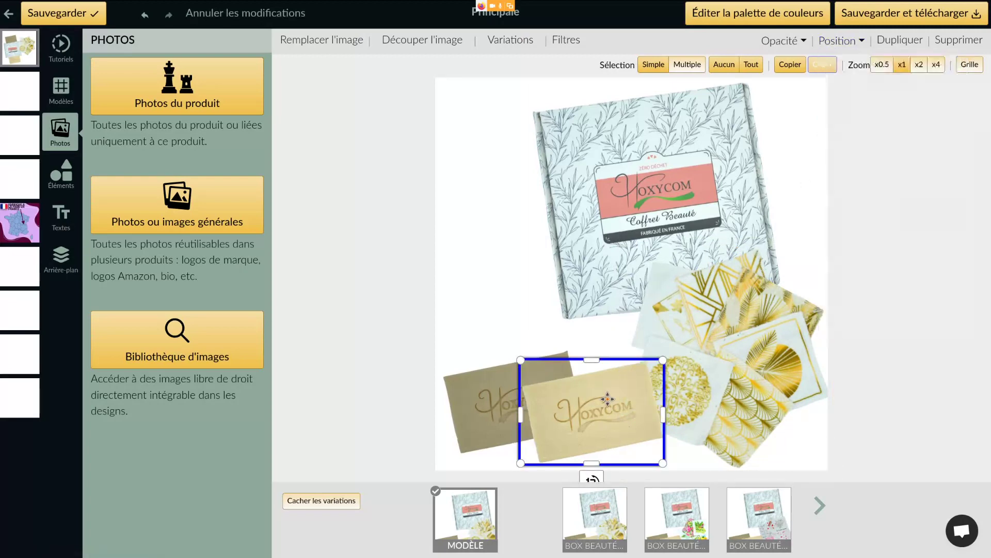
Step: Add a dark grey drop shadow to the dark soap bar with a vertical offset of 8 and a spread of 8
{"action": "left_click", "coordinate": [478, 383]}
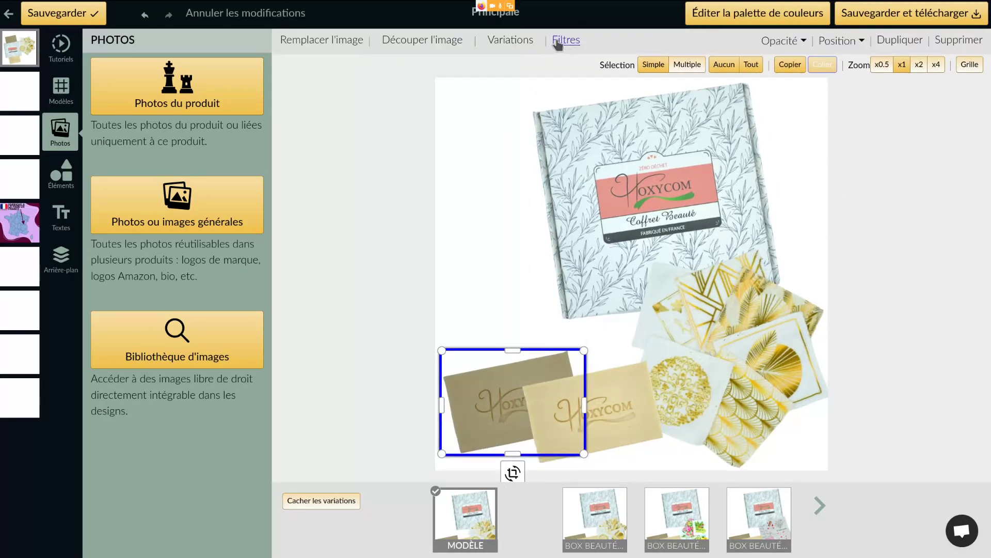
{"action": "left_click", "coordinate": [558, 44]}
{"action": "left_click", "coordinate": [135, 89]}
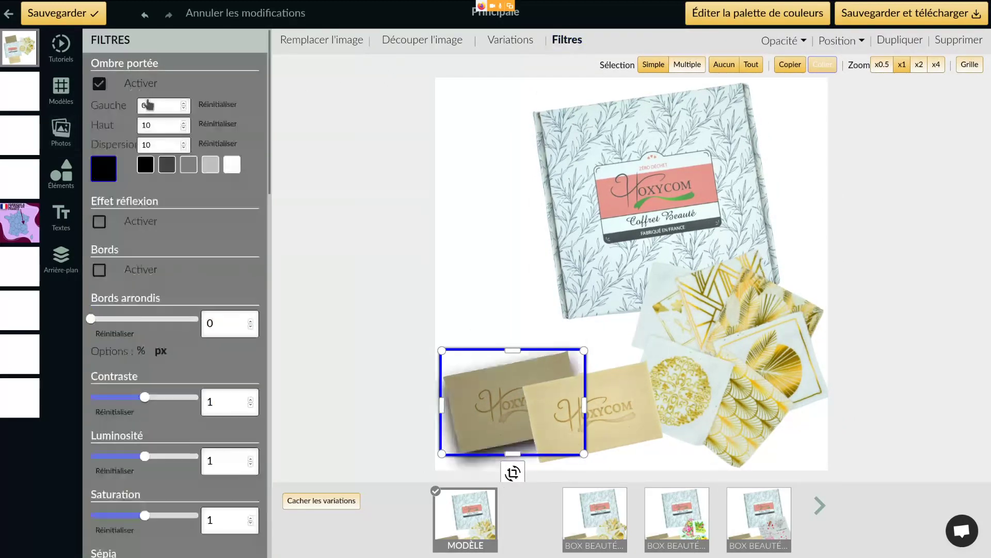
{"action": "double_click", "coordinate": [165, 147]}
{"action": "type", "text": "8"}
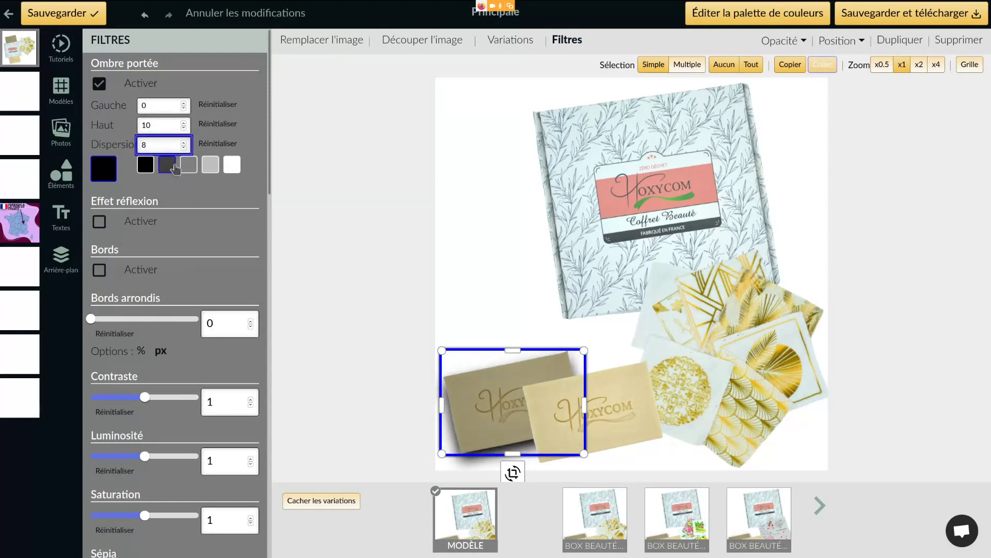
{"action": "left_click", "coordinate": [167, 165]}
{"action": "left_click", "coordinate": [163, 123]}
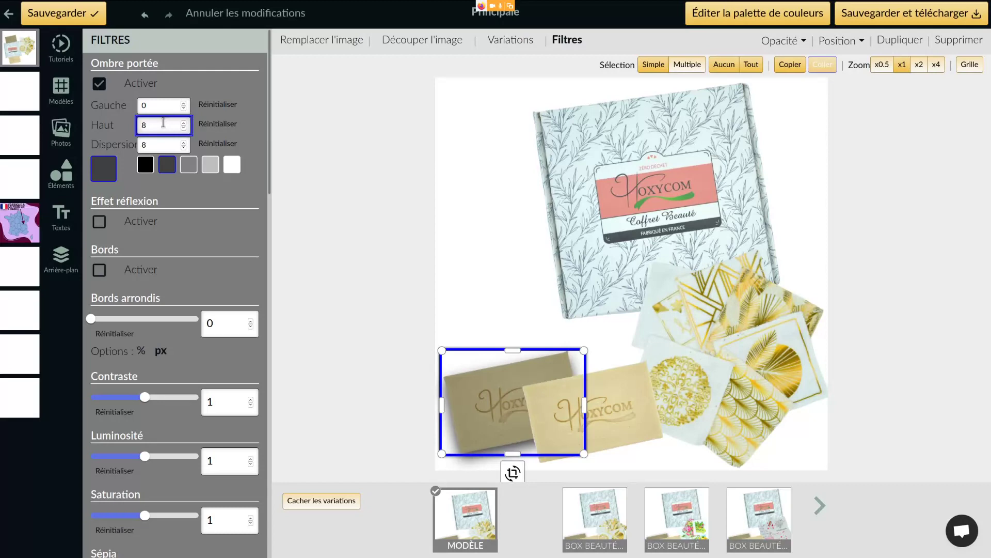
Step: Add a dark grey drop shadow to the light soap bar with a vertical offset of 9 and a spread of 8
{"action": "left_click", "coordinate": [619, 403]}
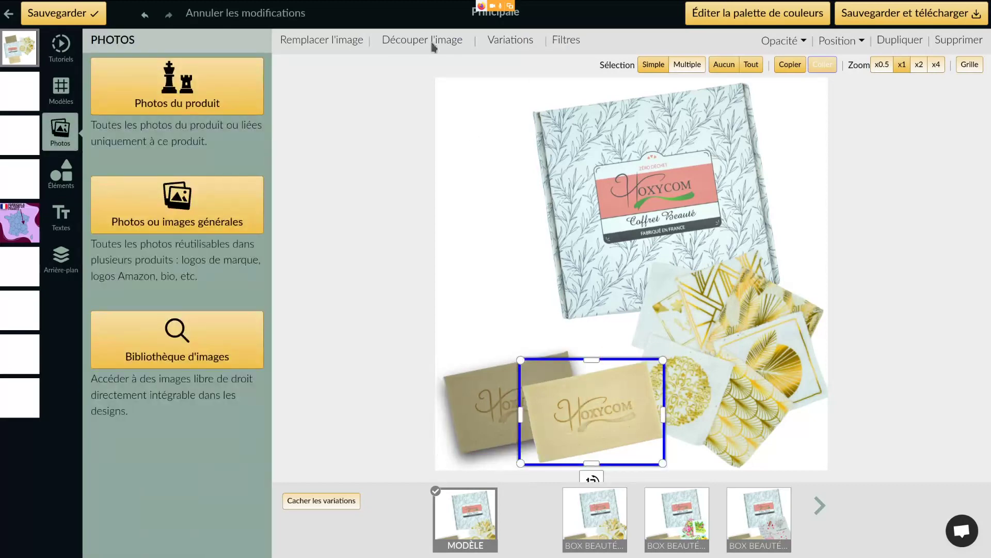
{"action": "left_click", "coordinate": [568, 39]}
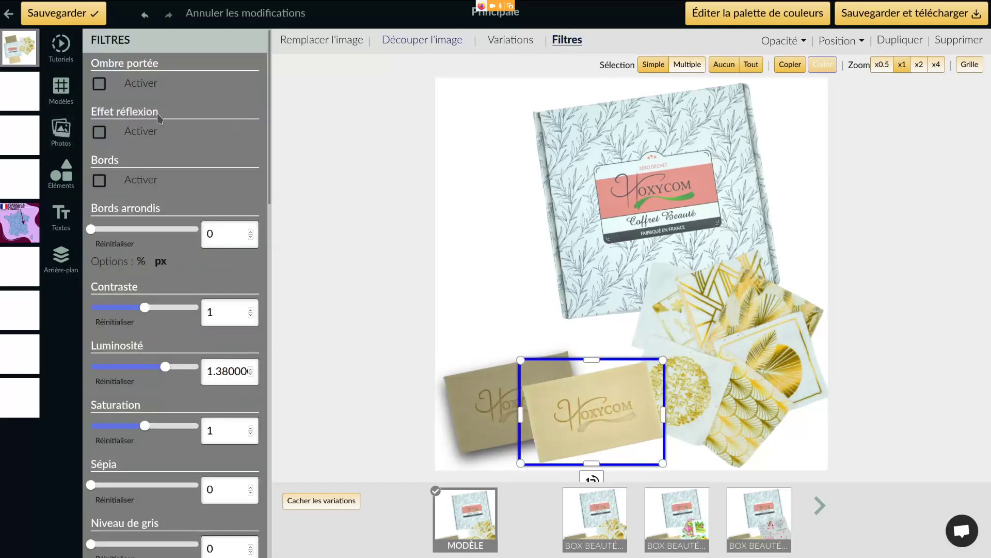
{"action": "left_click", "coordinate": [141, 92]}
{"action": "left_click", "coordinate": [166, 165]}
{"action": "left_click", "coordinate": [163, 123]}
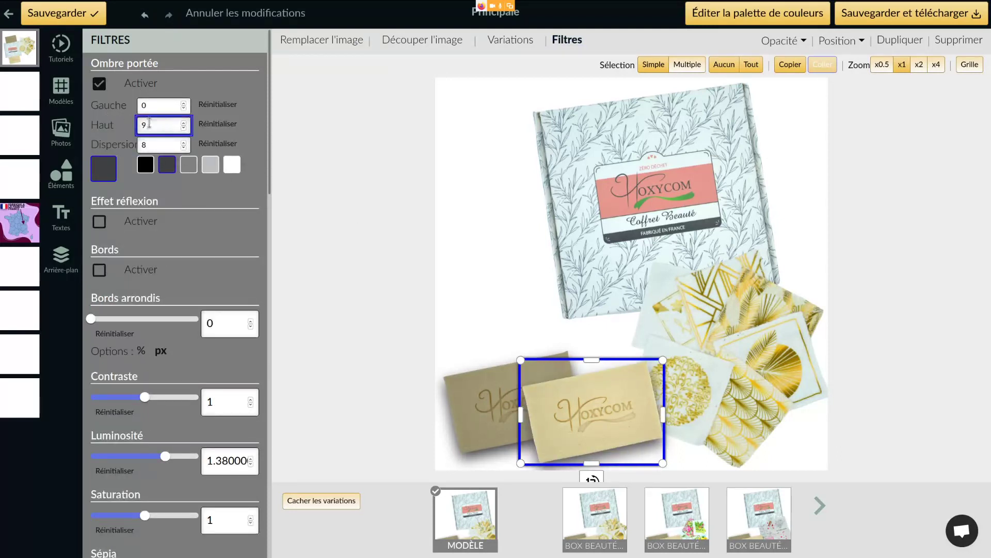
Step: Add a dark grey drop shadow with a spread of 8 to the golden wipes
{"action": "left_click", "coordinate": [688, 292]}
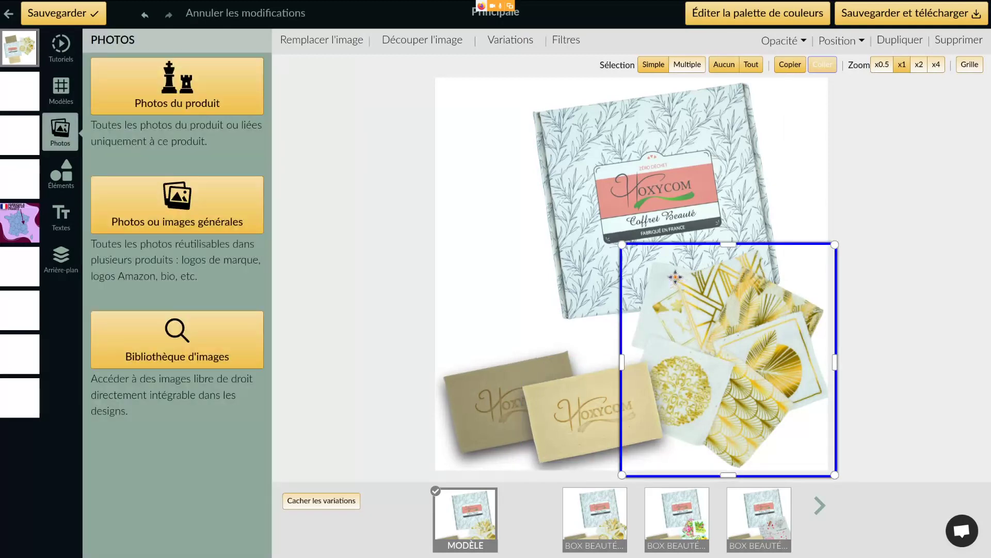
{"action": "left_click", "coordinate": [566, 40]}
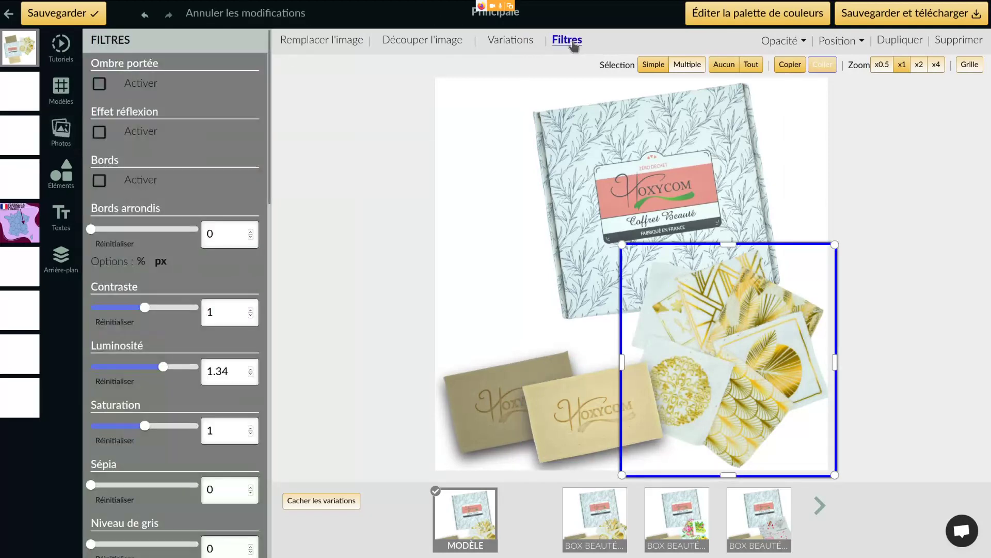
{"action": "left_click", "coordinate": [141, 132]}
{"action": "left_click", "coordinate": [140, 133]}
{"action": "left_click", "coordinate": [139, 88]}
{"action": "left_click", "coordinate": [166, 142]}
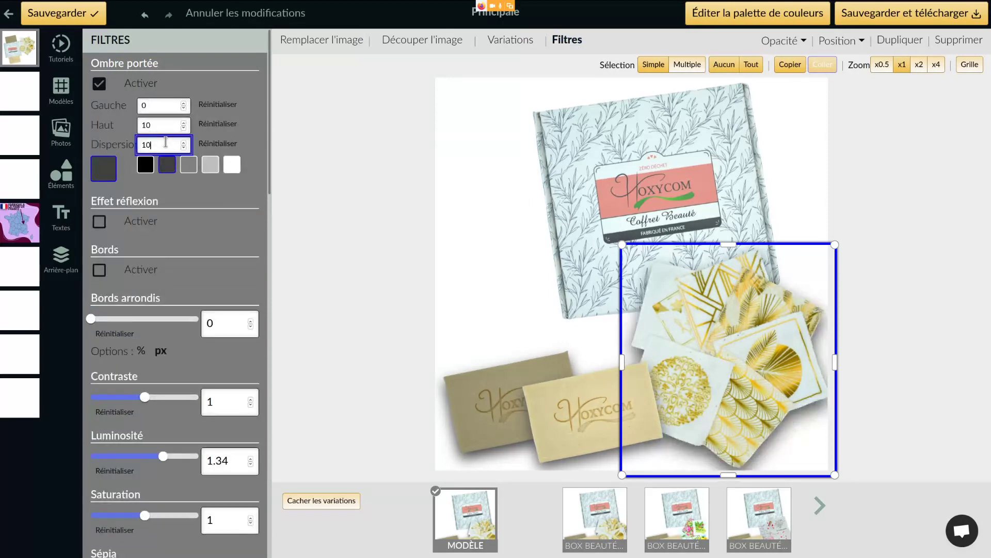
{"action": "left_click", "coordinate": [162, 132]}
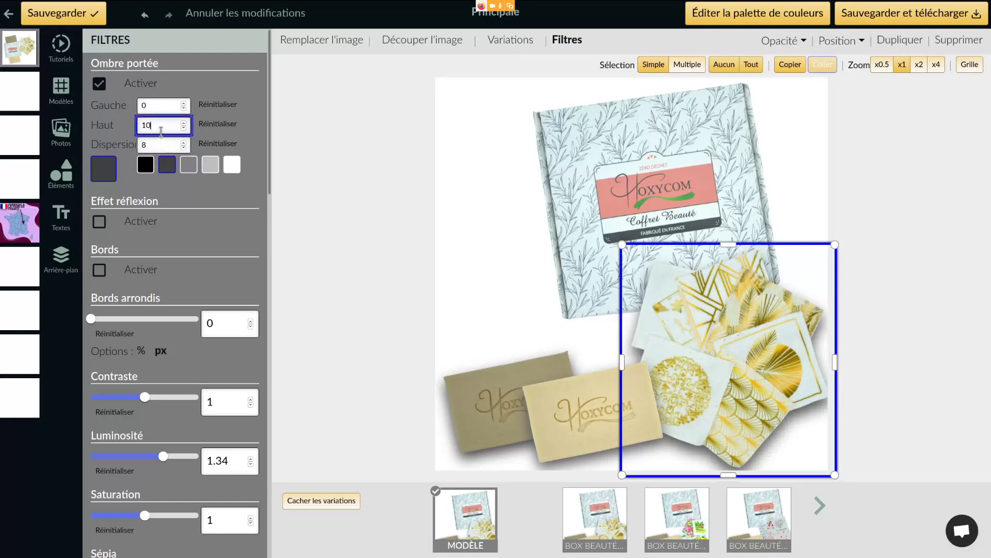
Step: Add a dark grey drop shadow with a vertical offset of 10 and a spread of 8 to the Coffret Beauté box
{"action": "left_click", "coordinate": [538, 114]}
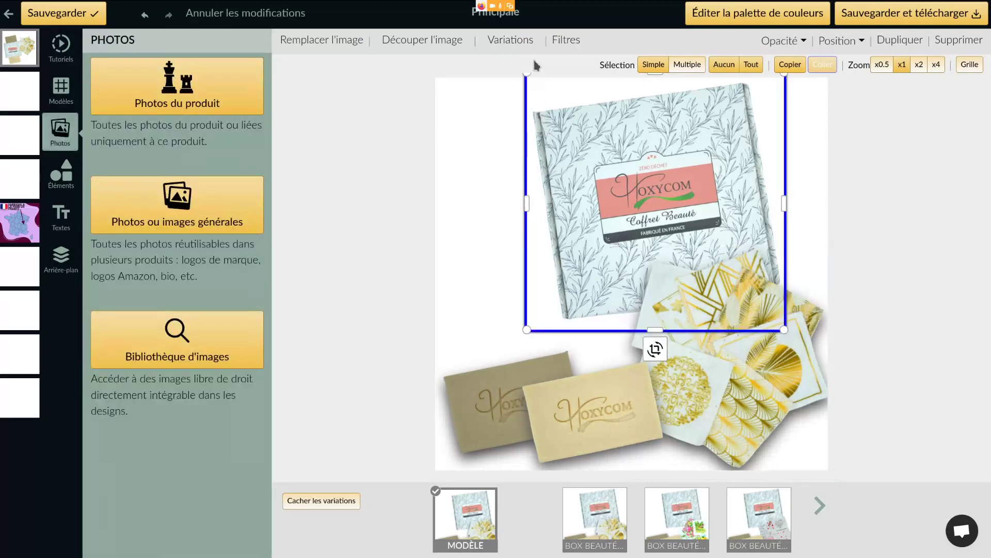
{"action": "left_click", "coordinate": [567, 39]}
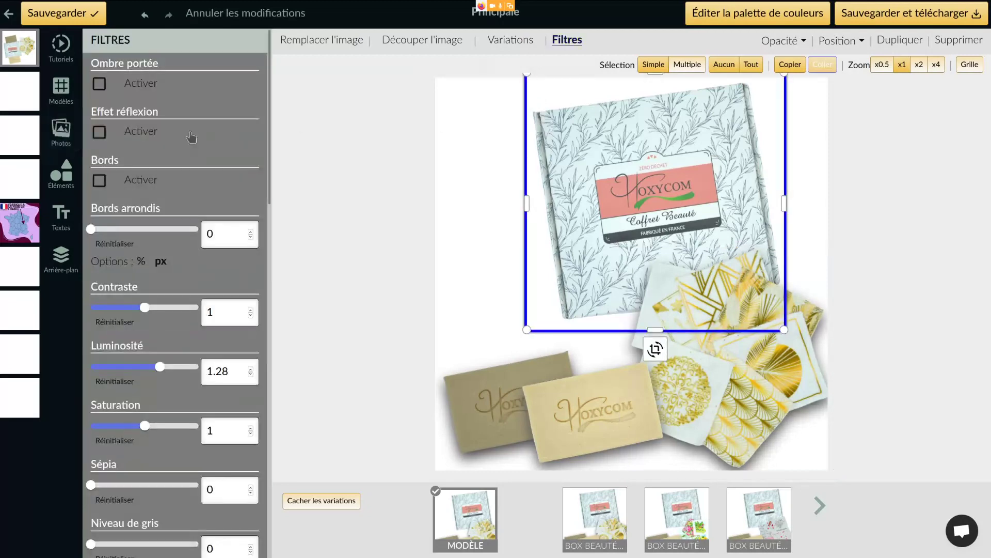
{"action": "left_click", "coordinate": [144, 85]}
{"action": "left_click", "coordinate": [166, 164]}
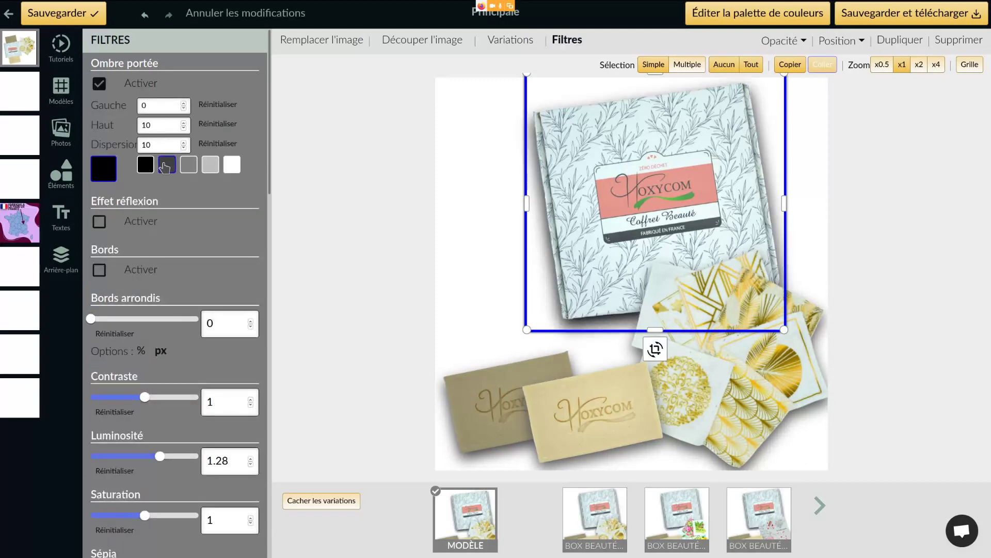
{"action": "left_click", "coordinate": [163, 139]}
{"action": "scroll", "coordinate": [164, 140], "scroll_direction": "down", "scroll_amount": 3}
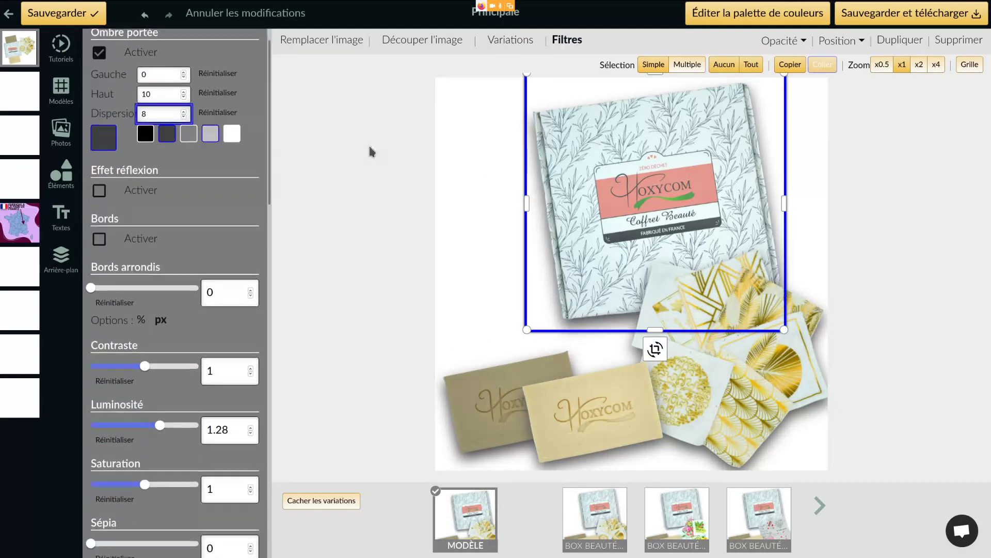
Step: Move the Coffret Beauté box to the upper-left corner of the image and shift the golden wipes slightly left
{"action": "left_click", "coordinate": [605, 168]}
{"action": "left_click_drag", "start_coordinate": [604, 168], "coordinate": [561, 162]}
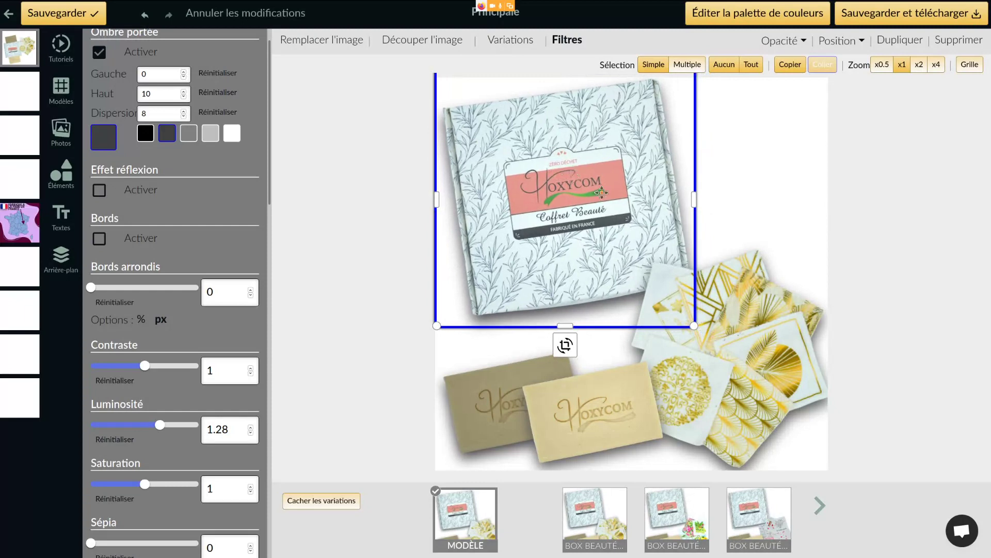
{"action": "left_click", "coordinate": [776, 328]}
{"action": "left_click_drag", "start_coordinate": [763, 324], "coordinate": [738, 323]}
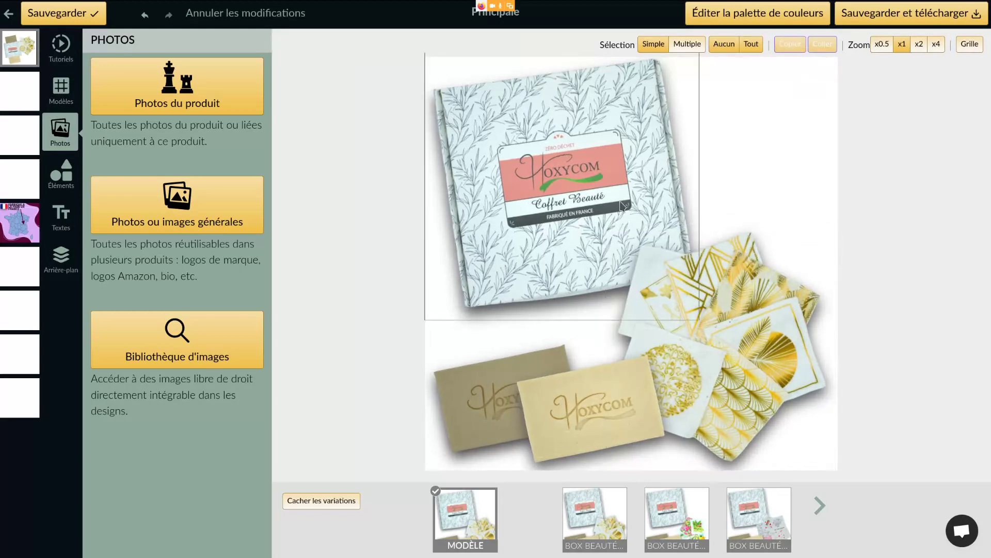
{"action": "left_click", "coordinate": [622, 196]}
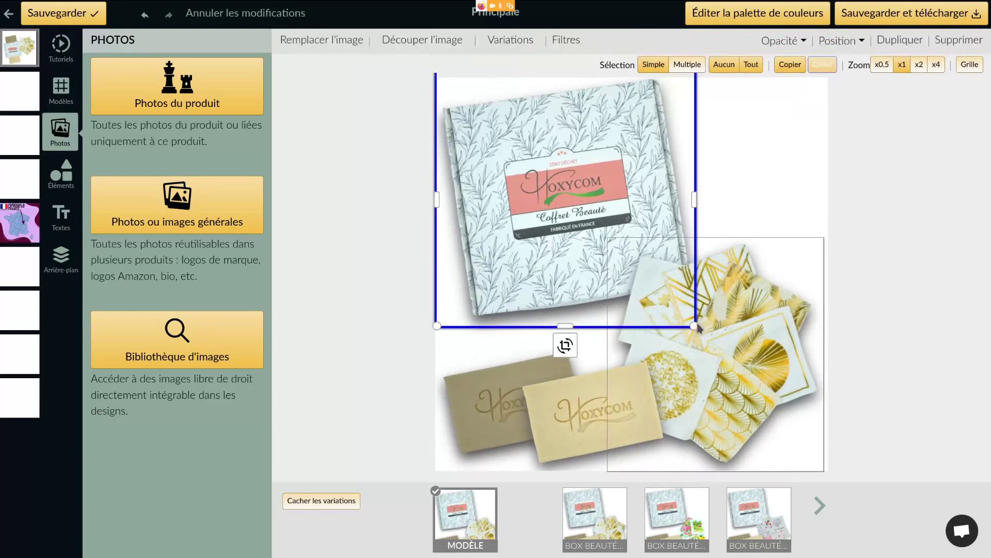
Step: Enlarge the Coffret Beauté box until its lower-right corner overlaps the golden wipes, and save the main image
{"action": "left_click_drag", "start_coordinate": [735, 350], "coordinate": [739, 351]}
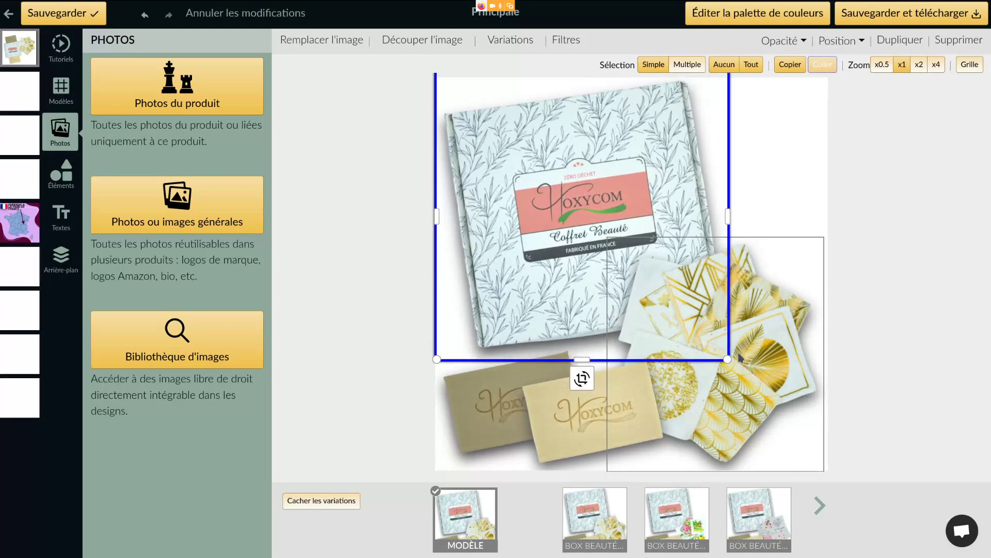
{"action": "left_click", "coordinate": [568, 164]}
{"action": "left_click", "coordinate": [567, 164]}
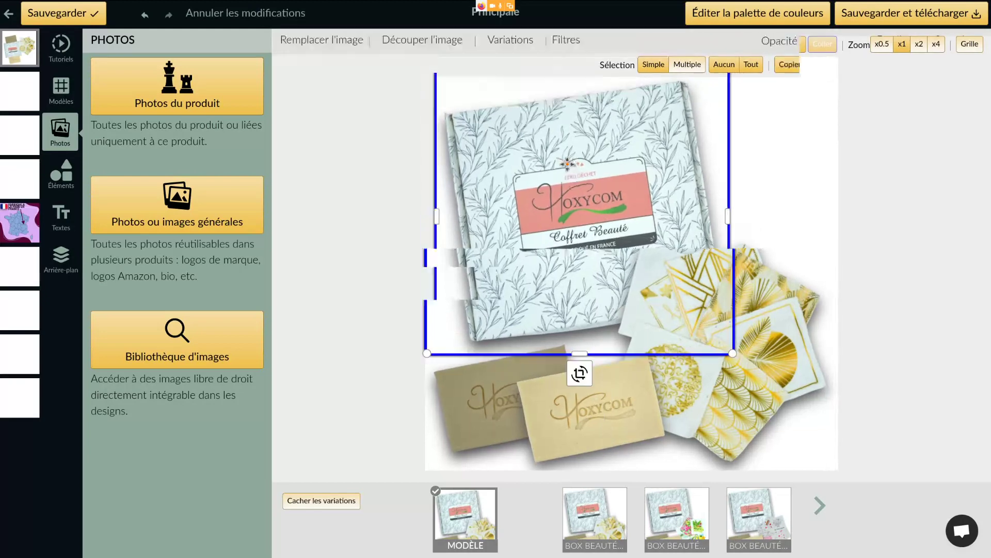
{"action": "left_click", "coordinate": [48, 14]}
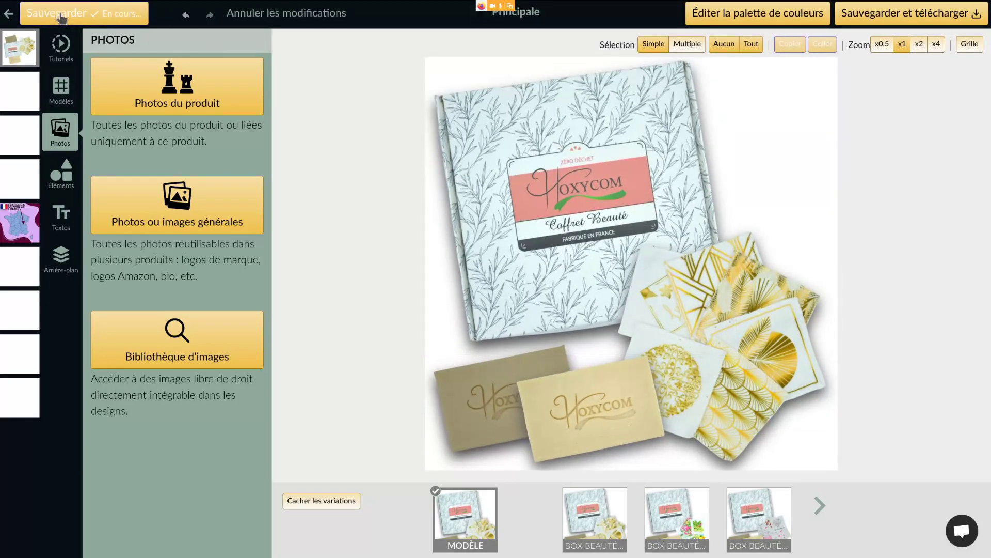
Step: Review the updated main image in the listing preview and among competing products in the search results
{"action": "left_click", "coordinate": [11, 15]}
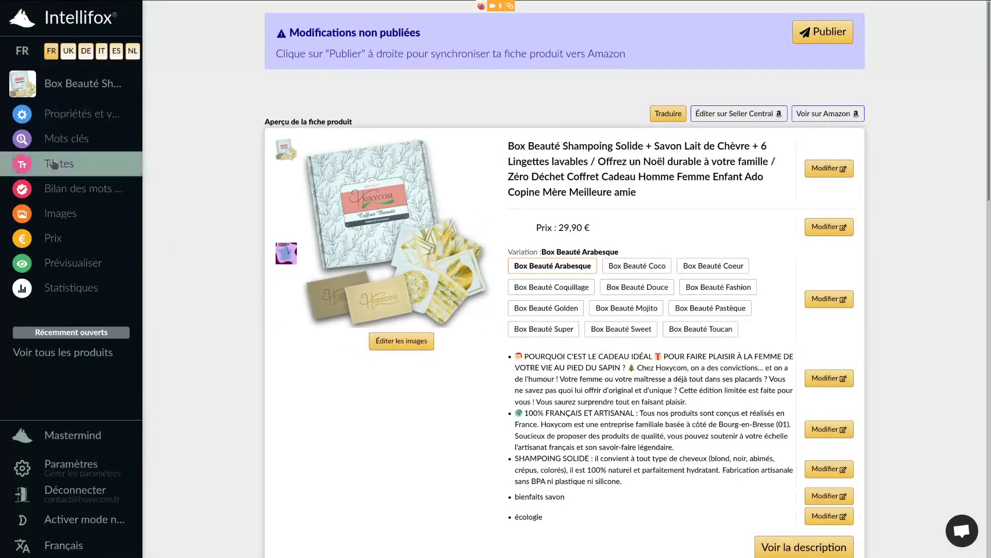
{"action": "left_click", "coordinate": [66, 264]}
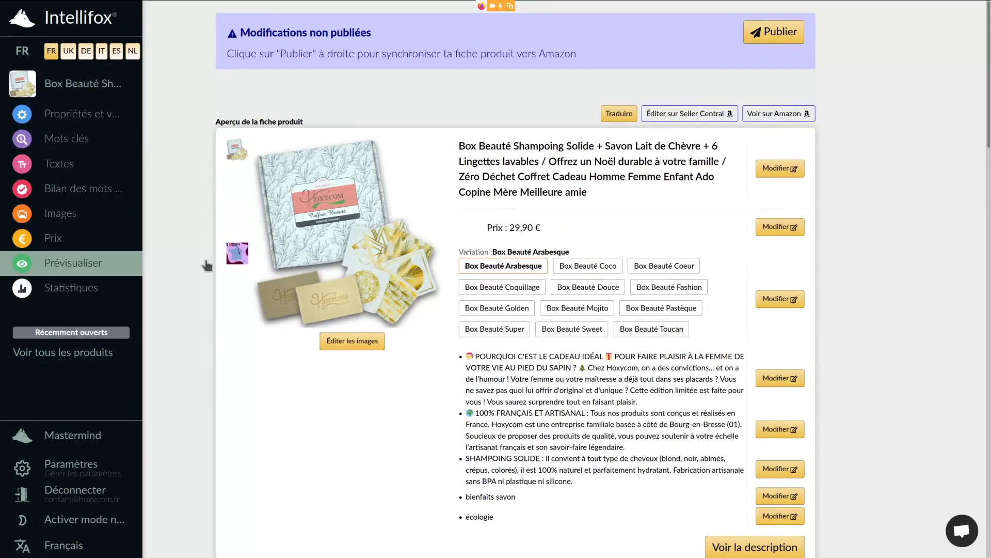
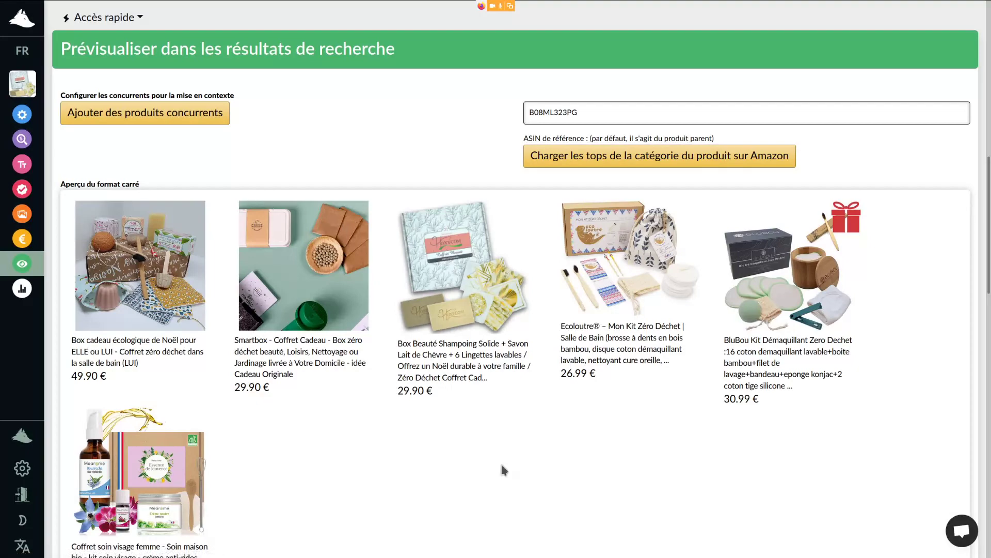
Step: Reopen the main image, raise the Coffret Beauté box's contrast to 1.22, and save it
{"action": "left_click", "coordinate": [433, 357]}
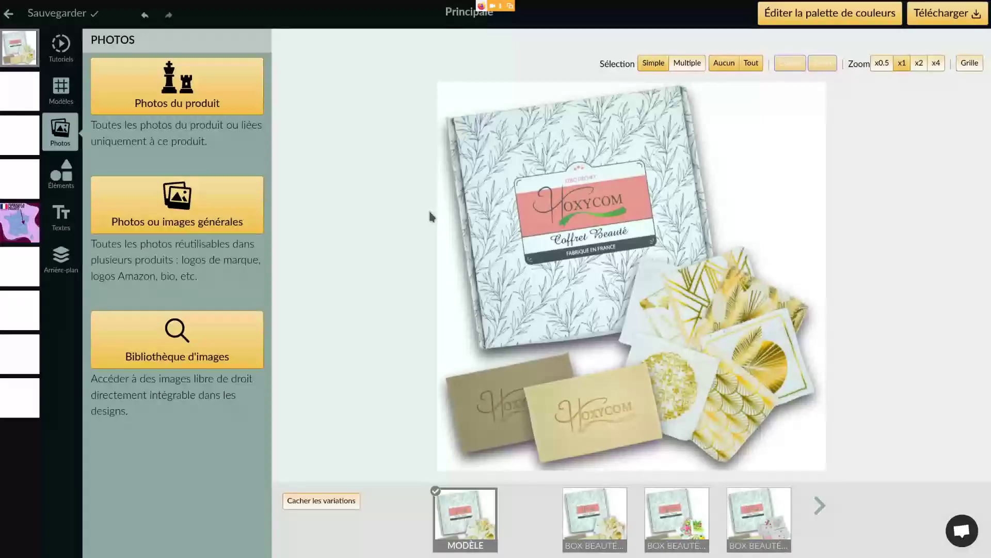
{"action": "left_click", "coordinate": [537, 133]}
{"action": "mouse_move", "coordinate": [454, 6]}
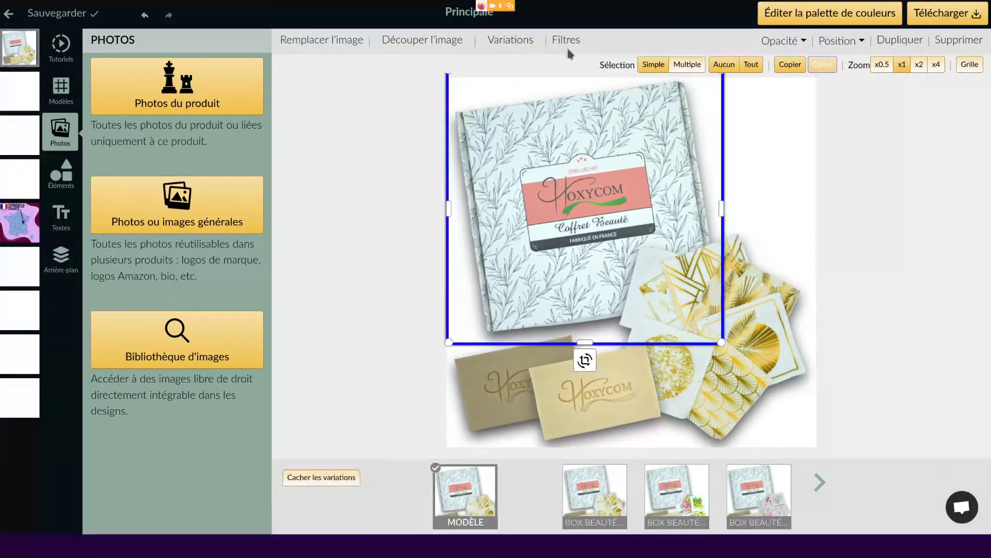
{"action": "left_click", "coordinate": [567, 63]}
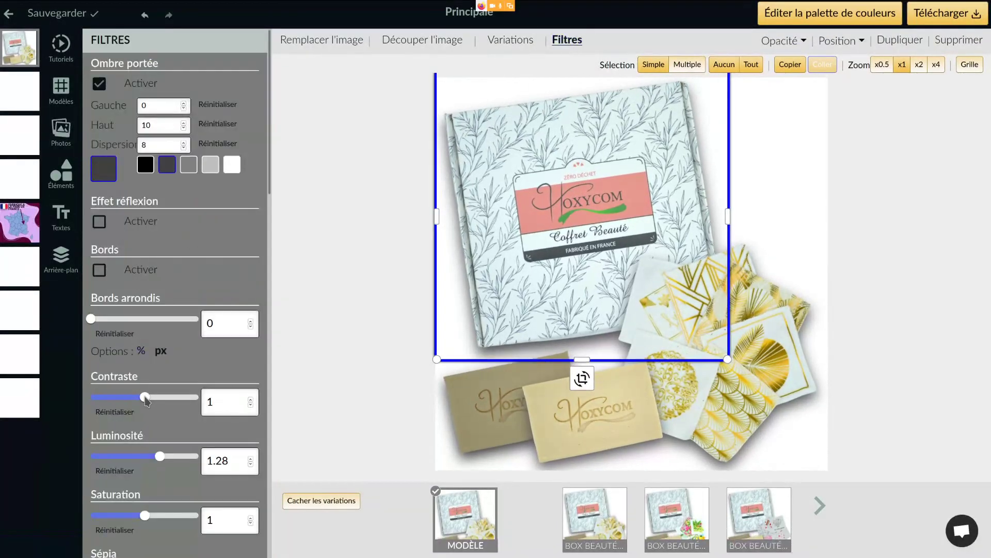
{"action": "left_click", "coordinate": [152, 398]}
{"action": "left_click_drag", "start_coordinate": [153, 402], "coordinate": [163, 400]}
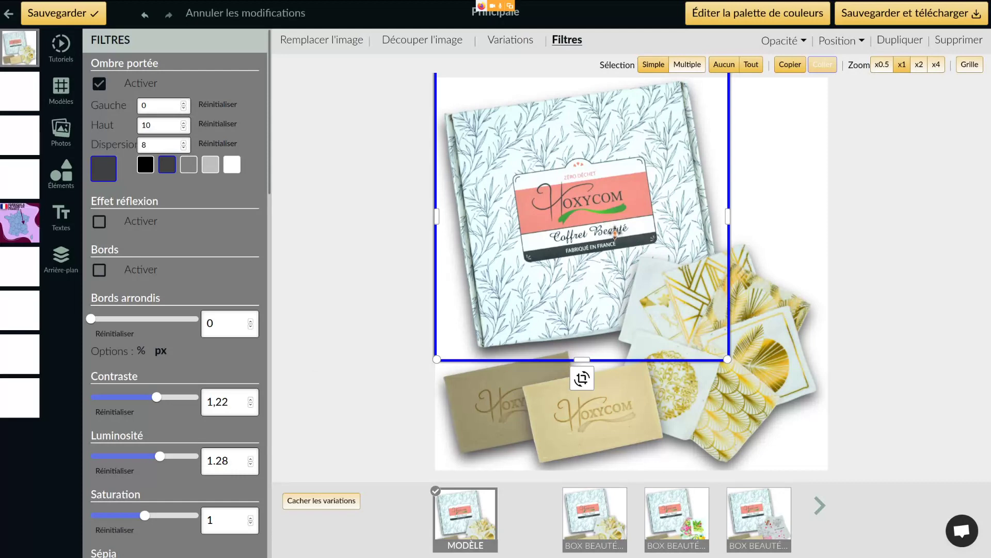
{"action": "left_click", "coordinate": [77, 15]}
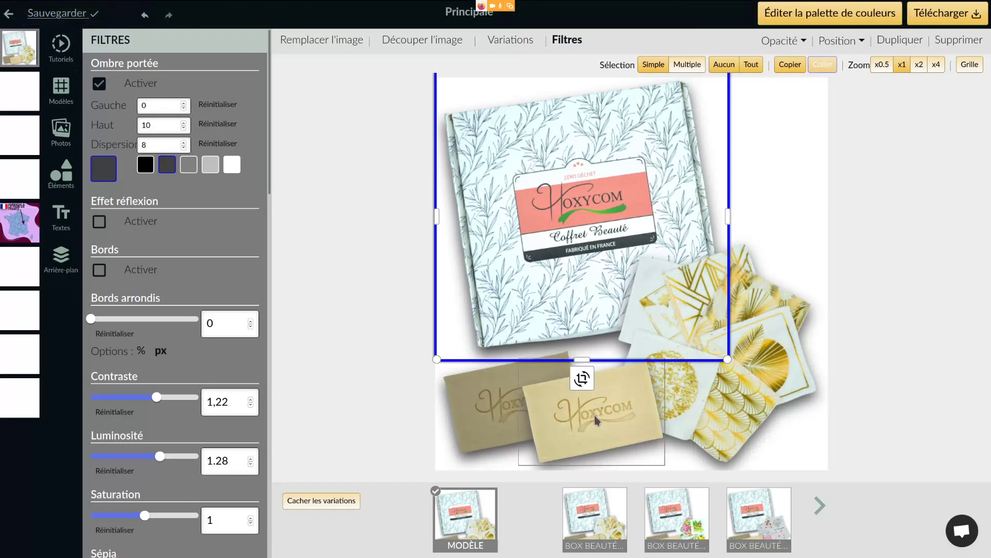
Step: Try enlarging the golden wipes so that they cover more of the Coffret Beauté box
{"action": "left_click", "coordinate": [761, 316]}
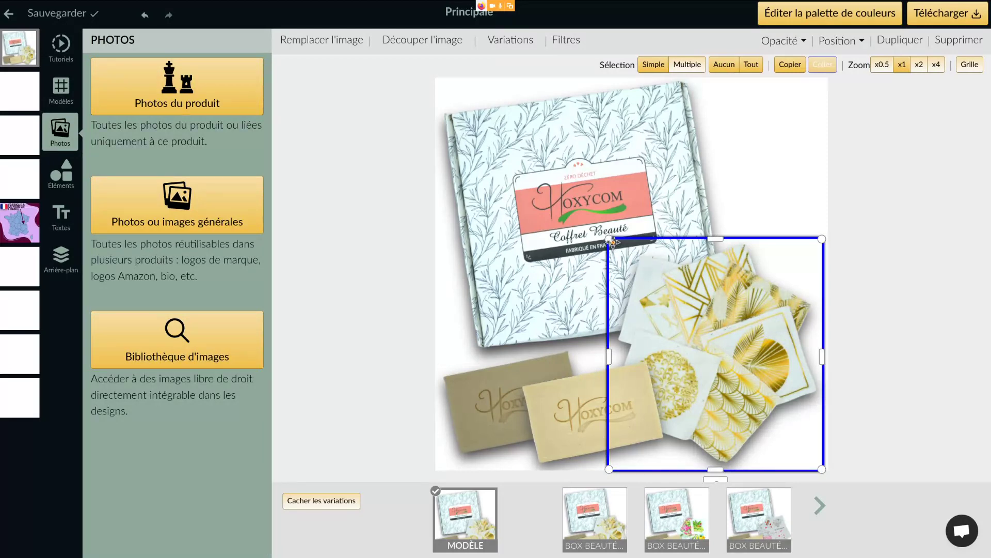
{"action": "left_click_drag", "start_coordinate": [575, 203], "coordinate": [560, 185]}
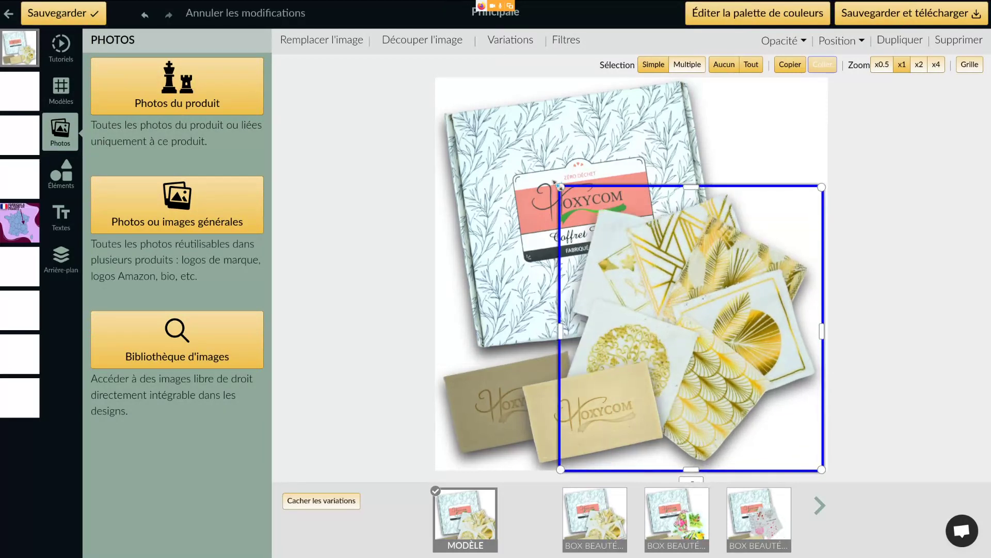
{"action": "key", "text": "ctrl+z"}
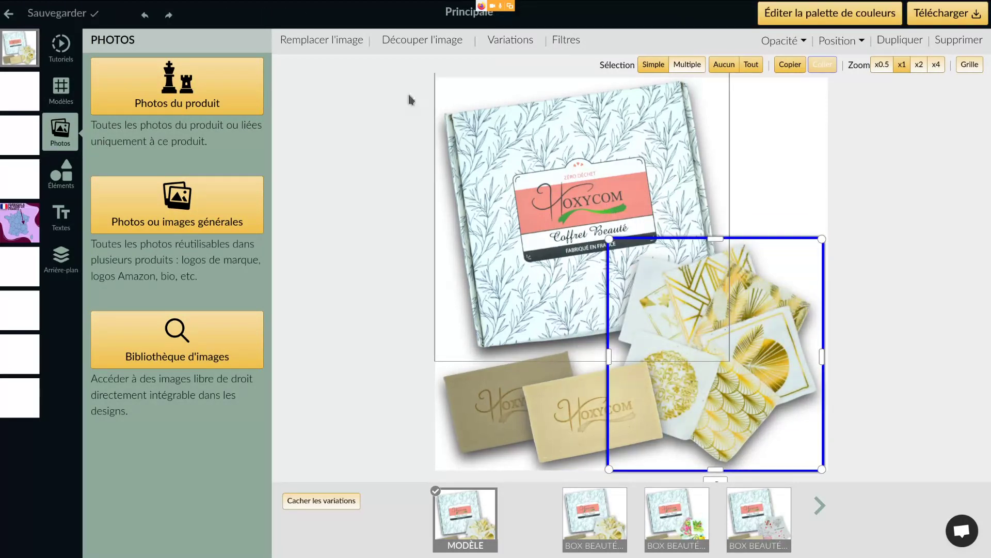
Step: Check the higher-contrast main image in the listing preview and return to the image editor
{"action": "left_click", "coordinate": [8, 16]}
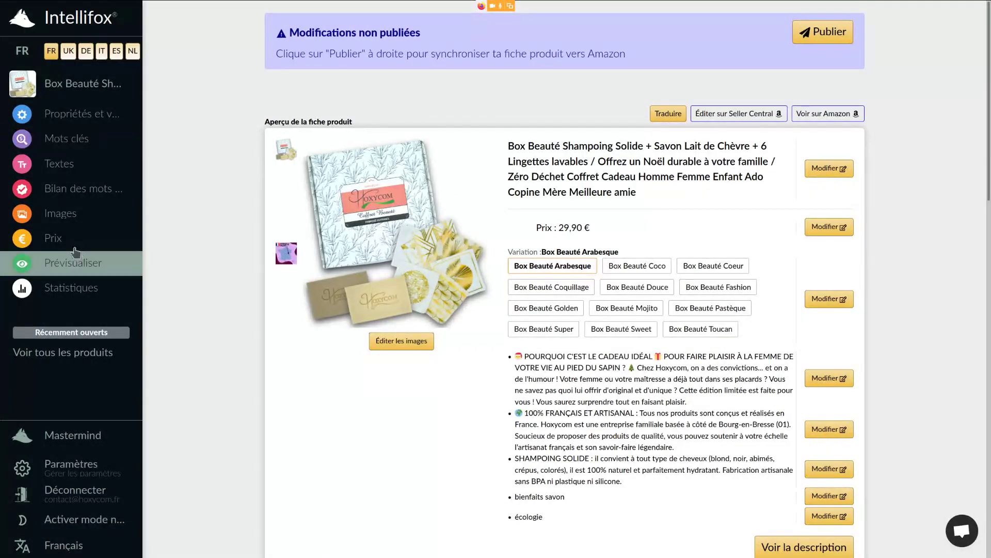
{"action": "left_click", "coordinate": [372, 209]}
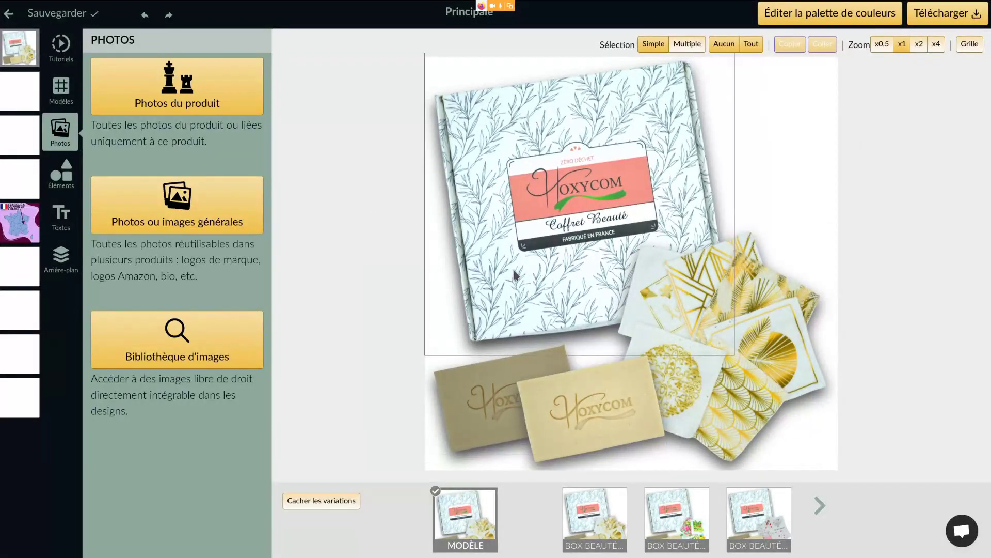
Step: Open the blank Image 2 and apply the purple "Offre limitée 14,99€" bottle template to it
{"action": "left_click", "coordinate": [21, 90]}
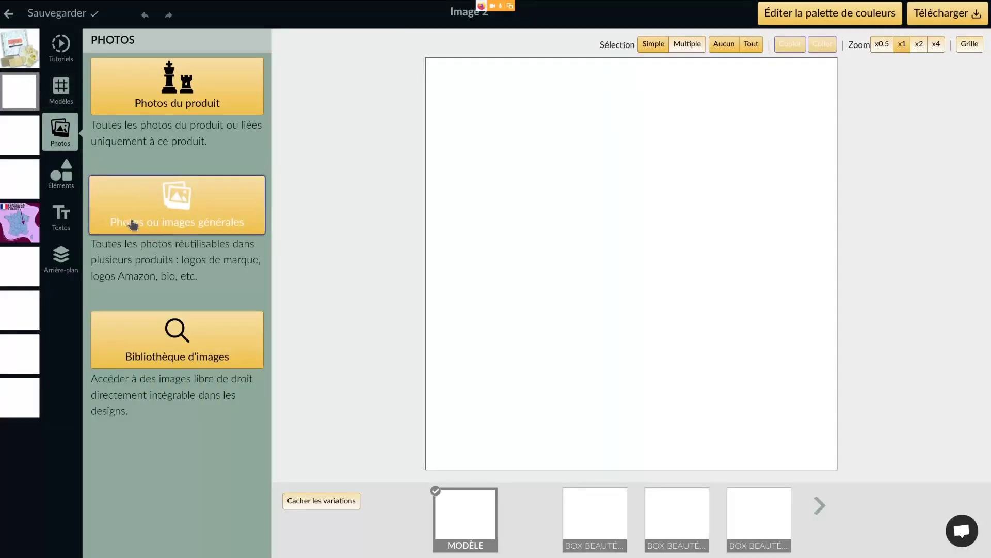
{"action": "left_click", "coordinate": [61, 90]}
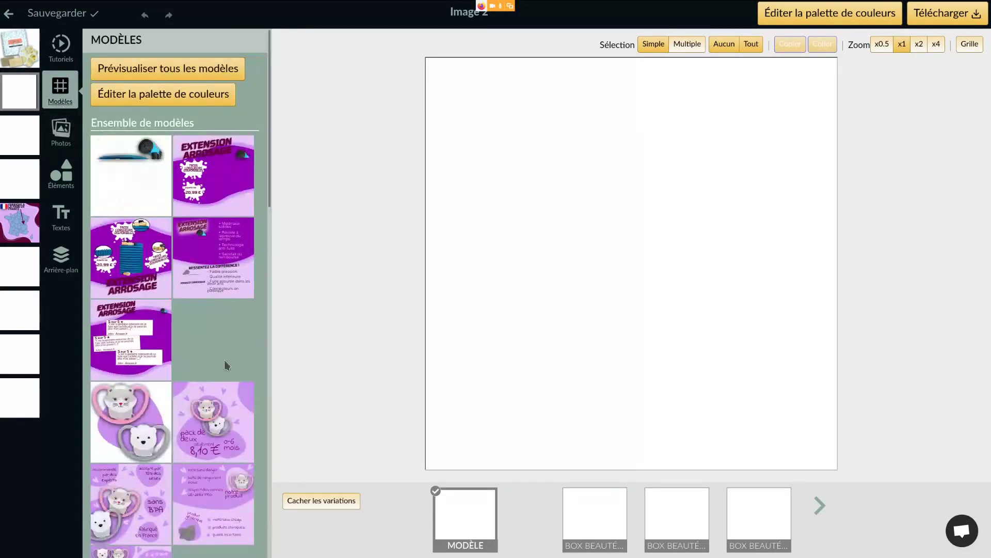
{"action": "scroll", "coordinate": [224, 358], "scroll_direction": "down", "scroll_amount": 3}
{"action": "scroll", "coordinate": [224, 357], "scroll_direction": "down", "scroll_amount": 10}
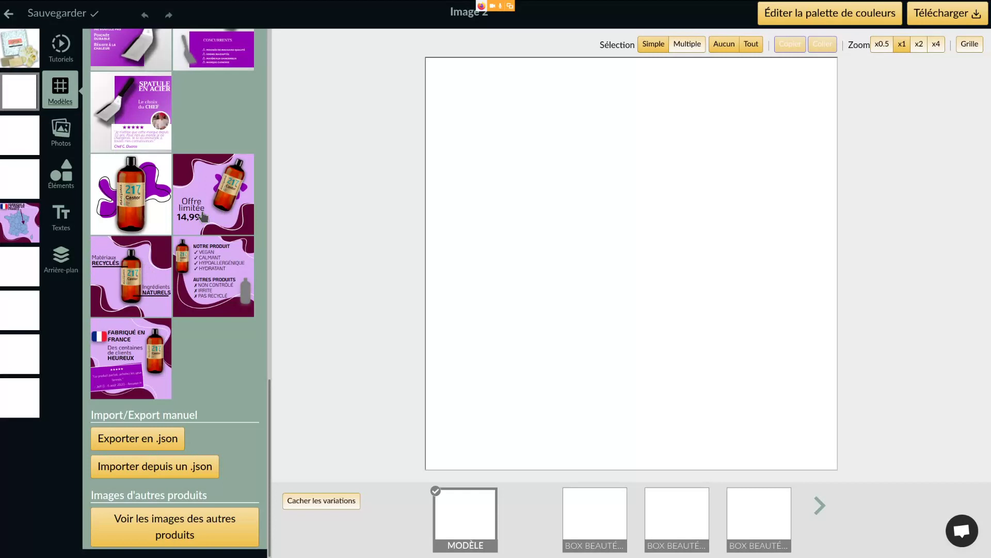
{"action": "left_click", "coordinate": [203, 216]}
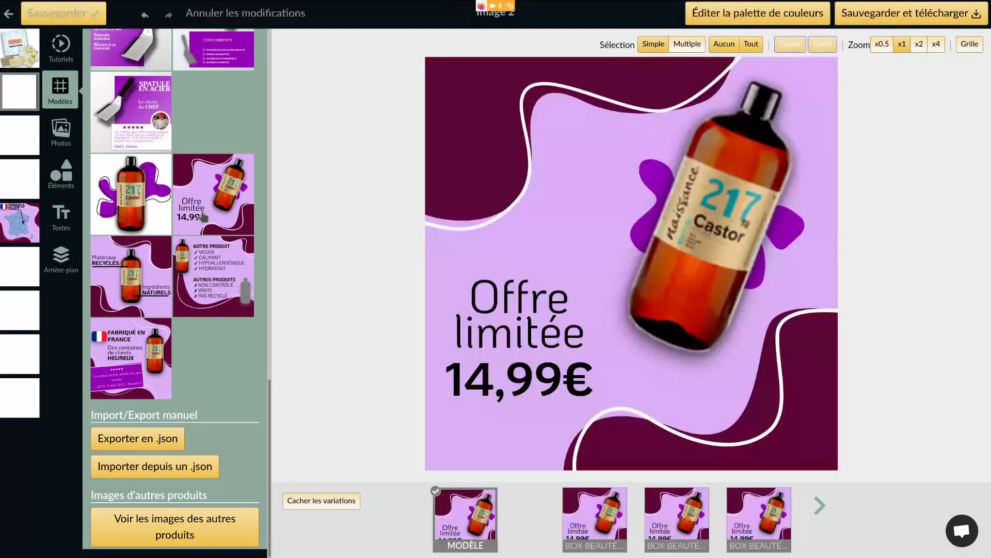
Step: Delete the Castor bottle from the Image 2 template, keeping the purple splash shape behind it
{"action": "left_click", "coordinate": [698, 229]}
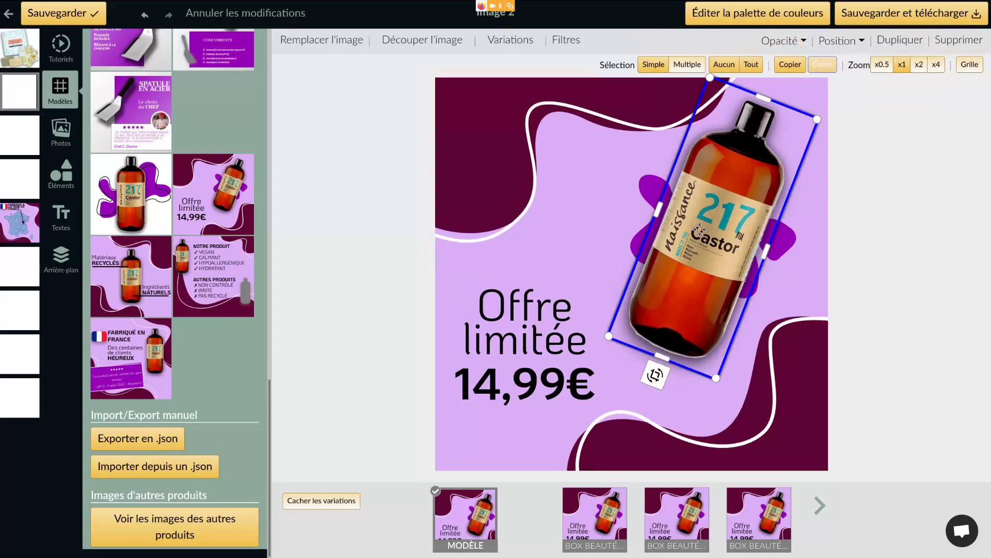
{"action": "key", "text": "Delete"}
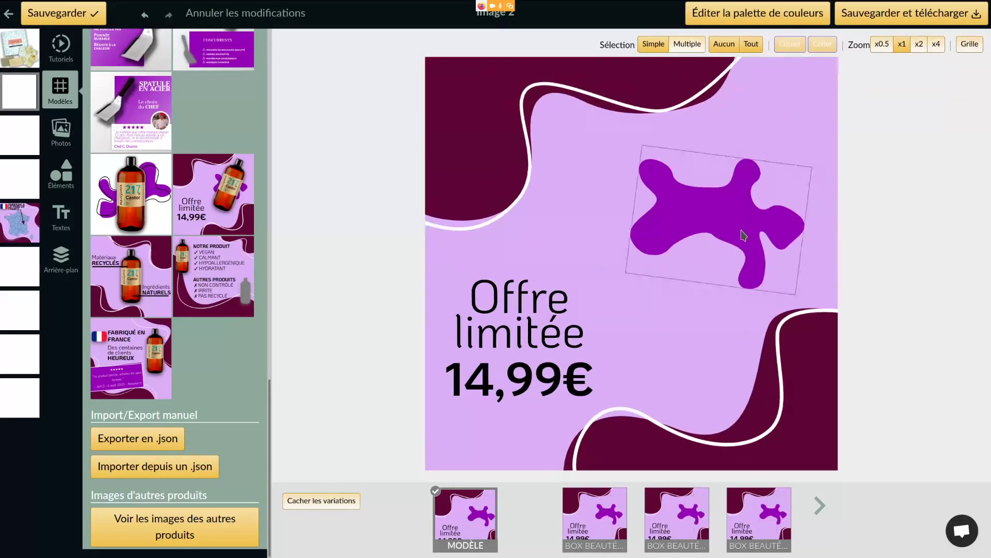
{"action": "left_click", "coordinate": [767, 235]}
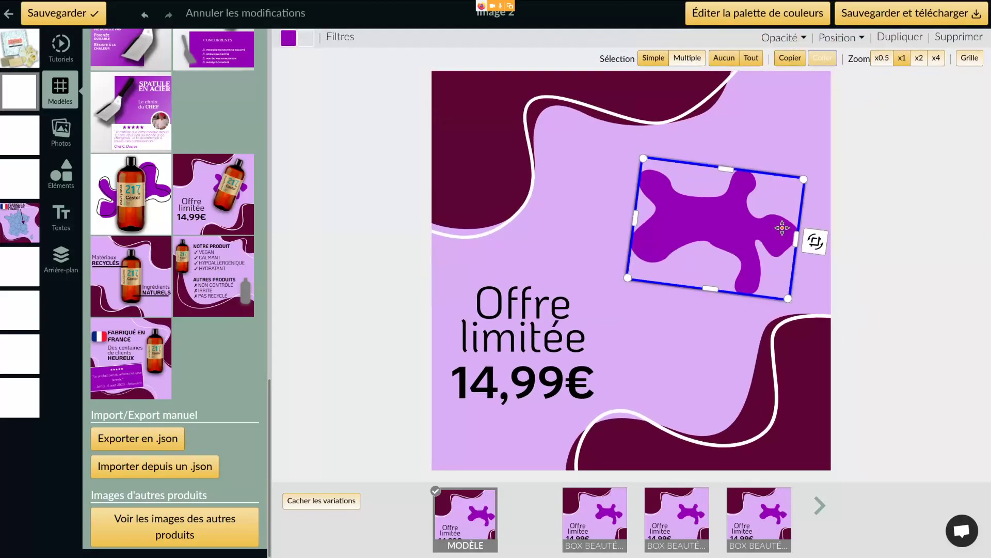
{"action": "left_click", "coordinate": [725, 240]}
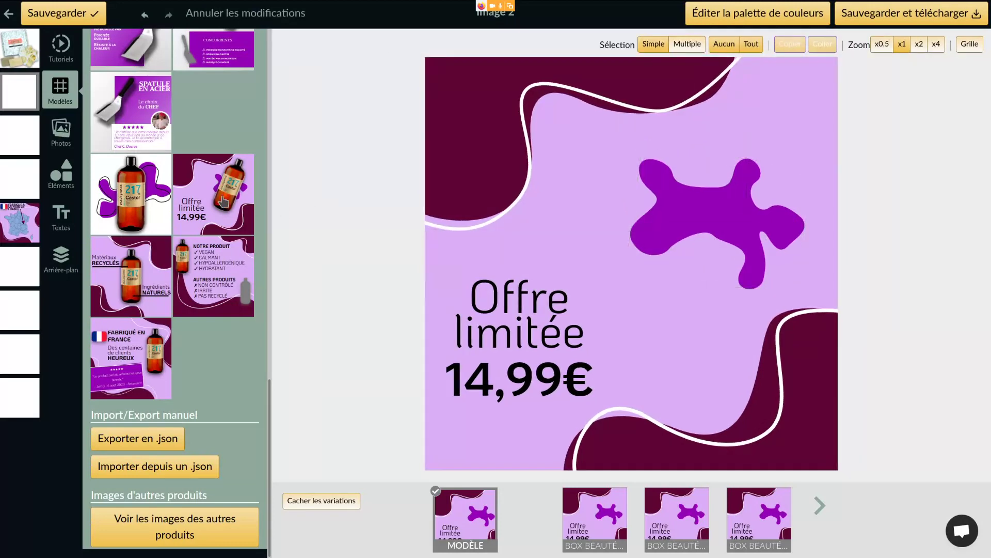
{"action": "left_click", "coordinate": [63, 138]}
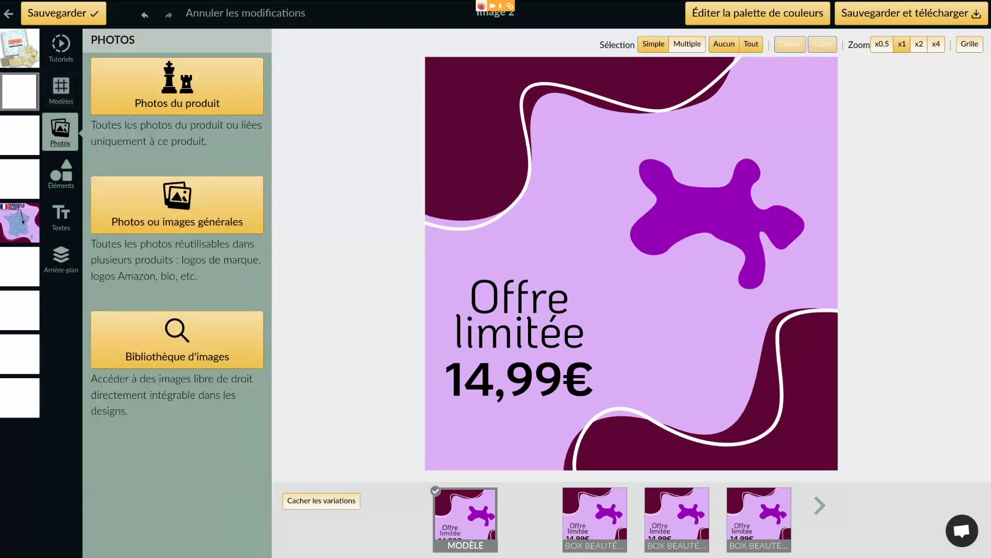
{"action": "left_click", "coordinate": [161, 103]}
{"action": "scroll", "coordinate": [193, 323], "scroll_direction": "down", "scroll_amount": 2}
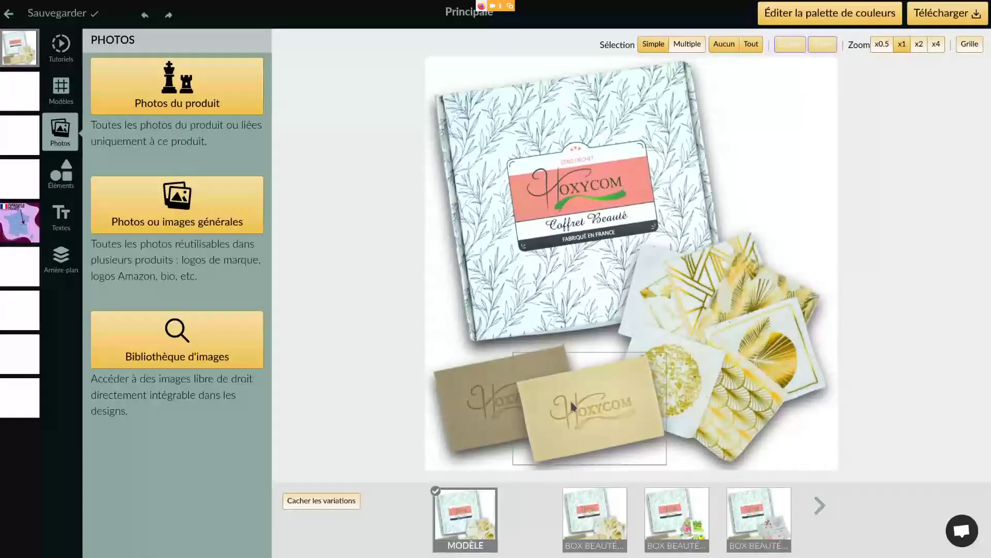
Step: Copy both soap bars, the golden wipes and the Coffret Beauté box from the main image and paste them into Image 2
{"action": "left_click", "coordinate": [496, 405]}
{"action": "left_click", "coordinate": [594, 408], "text": "ctrl"}
{"action": "left_click", "coordinate": [707, 336], "text": "ctrl"}
{"action": "left_click", "coordinate": [571, 209], "text": "ctrl"}
{"action": "key", "text": "ctrl+c"}
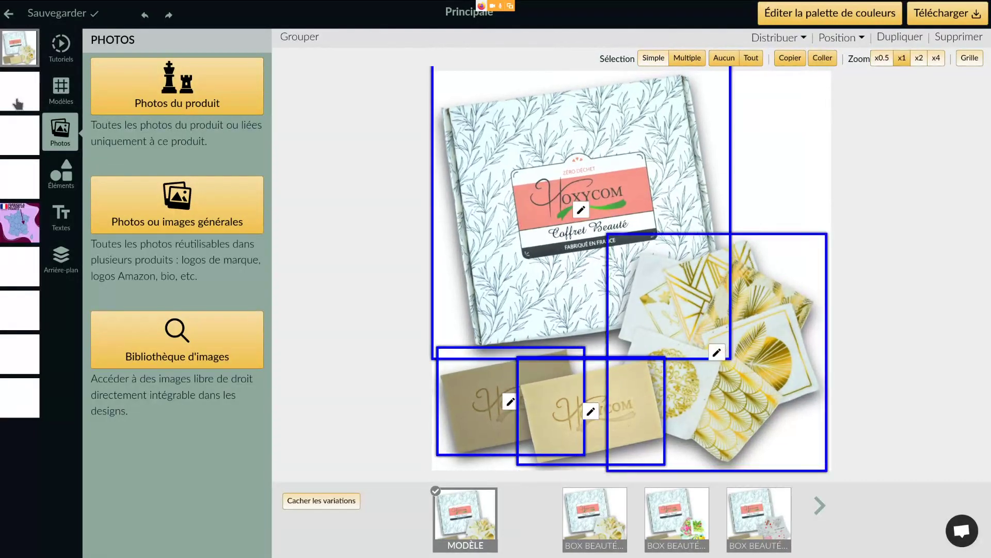
{"action": "left_click", "coordinate": [19, 92]}
{"action": "key", "text": "ctrl+v"}
{"action": "left_click_drag", "start_coordinate": [708, 313], "coordinate": [686, 295]}
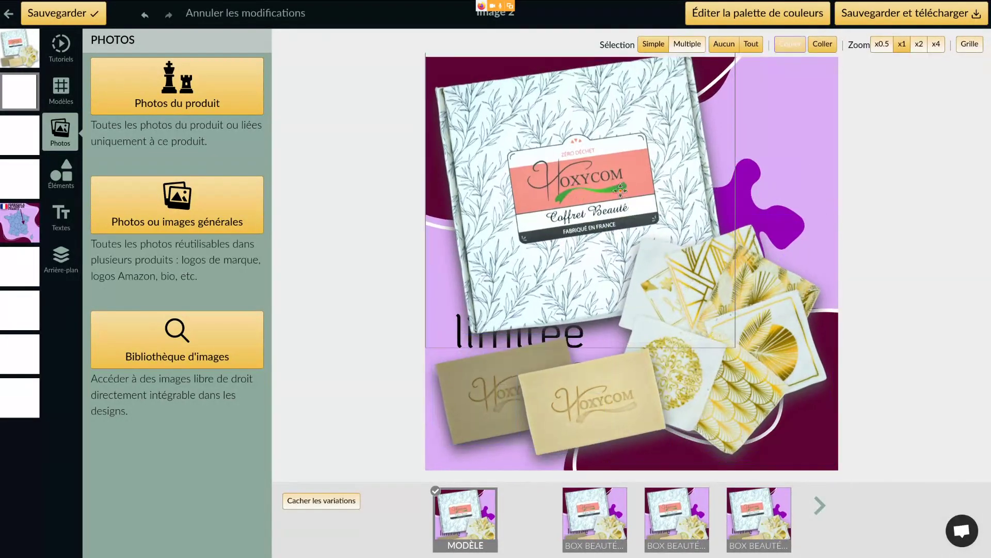
Step: Shrink the pasted Coffret Beauté box to under half its size and place it in the upper-left corner of Image 2
{"action": "left_click", "coordinate": [584, 227]}
{"action": "left_click_drag", "start_coordinate": [729, 352], "coordinate": [552, 175]}
{"action": "left_click_drag", "start_coordinate": [493, 105], "coordinate": [519, 140]}
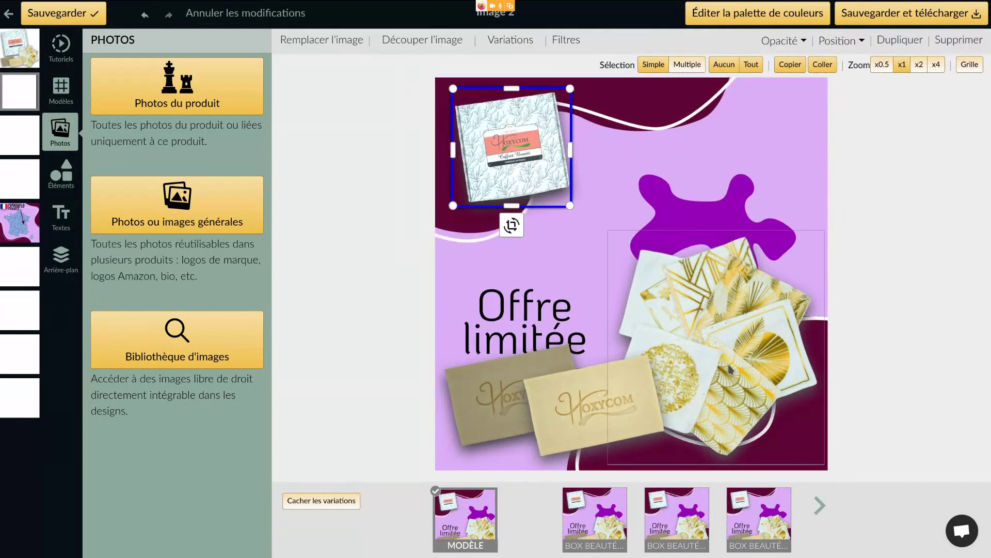
Step: Stack the dark soap, the light soap and the reduced golden wipes from top to bottom along the right side of Image 2
{"action": "left_click_drag", "start_coordinate": [495, 402], "coordinate": [699, 152]}
{"action": "left_click", "coordinate": [738, 330]}
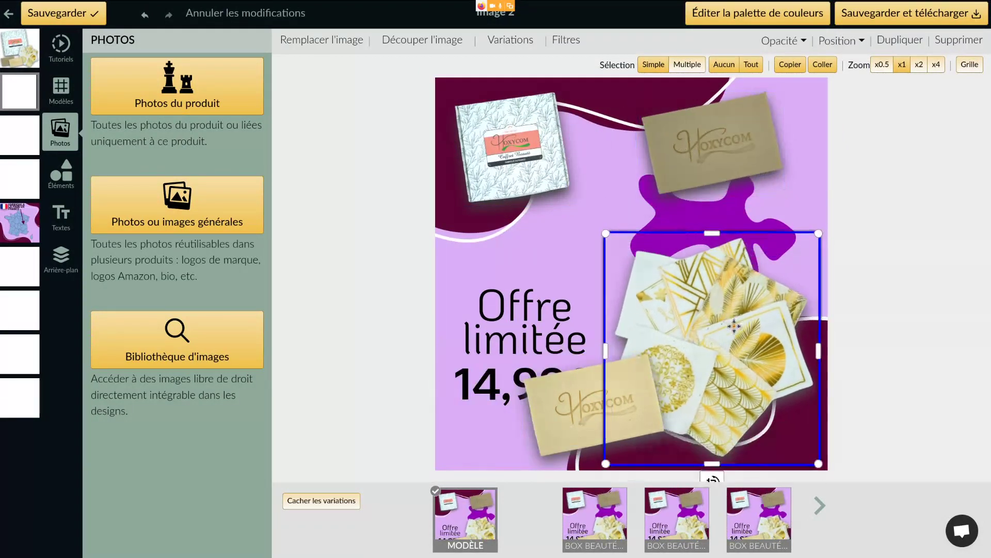
{"action": "left_click_drag", "start_coordinate": [610, 232], "coordinate": [663, 290]}
{"action": "left_click_drag", "start_coordinate": [615, 415], "coordinate": [743, 236]}
{"action": "left_click", "coordinate": [733, 372]}
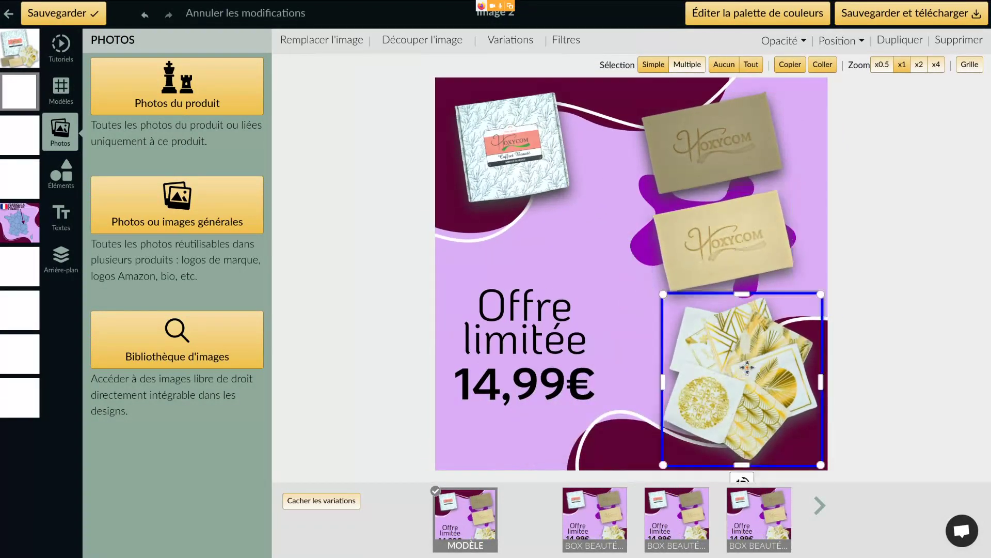
Step: Replace the "Offre limitée 14,99€" text with "Coffret cadeau avec :"
{"action": "left_click", "coordinate": [521, 335]}
{"action": "key", "text": "ctrl+a"}
{"action": "type", "text": "Correft"}
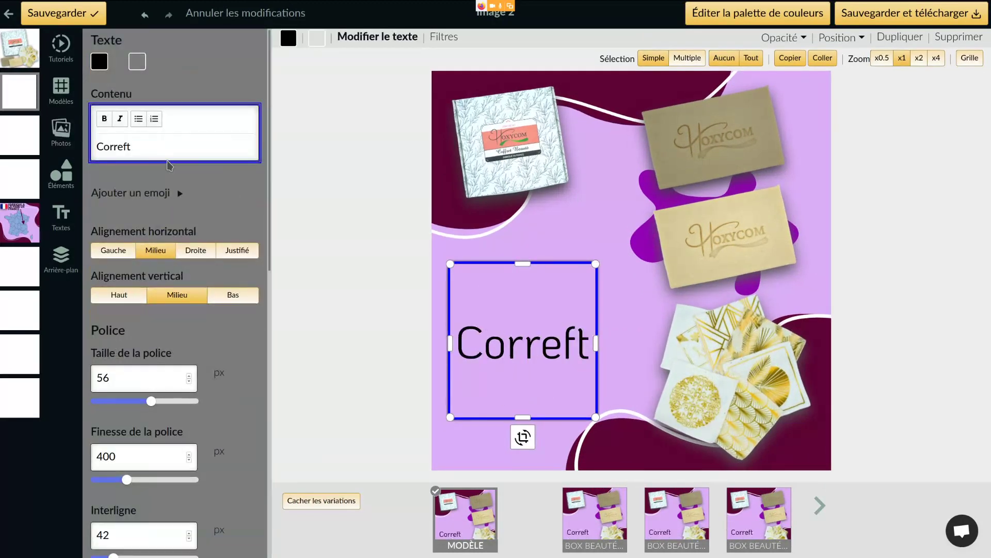
{"action": "key", "text": "ctrl+a"}
{"action": "key", "text": "BackSpace"}
{"action": "type", "text": "Coffret cadeau avec :"}
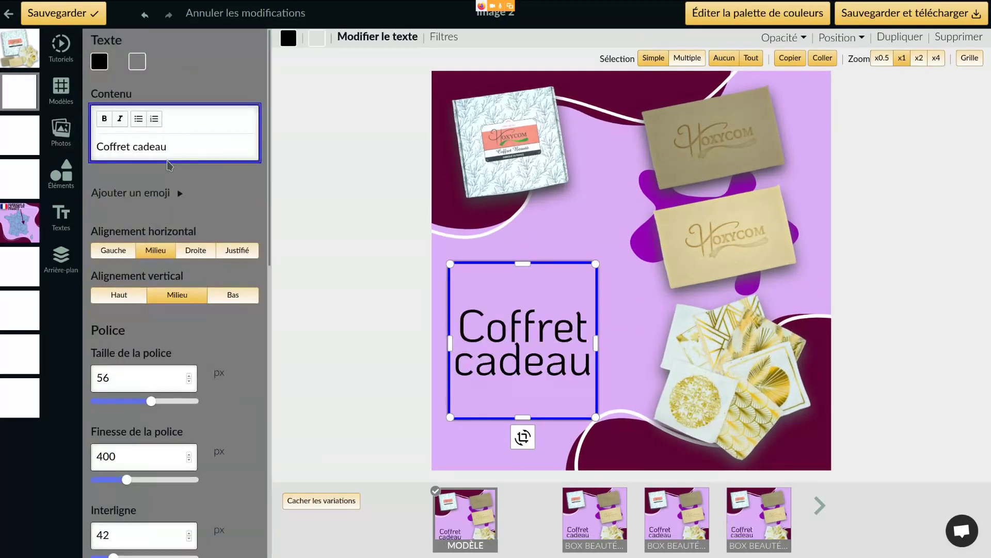
Step: Add a bulleted list below the "Coffret cadeau avec :" line: "Un shampoing solide", "Un savon" and "Six lingettes lavables"
{"action": "key", "text": "Return"}
{"action": "type", "text": "- "}
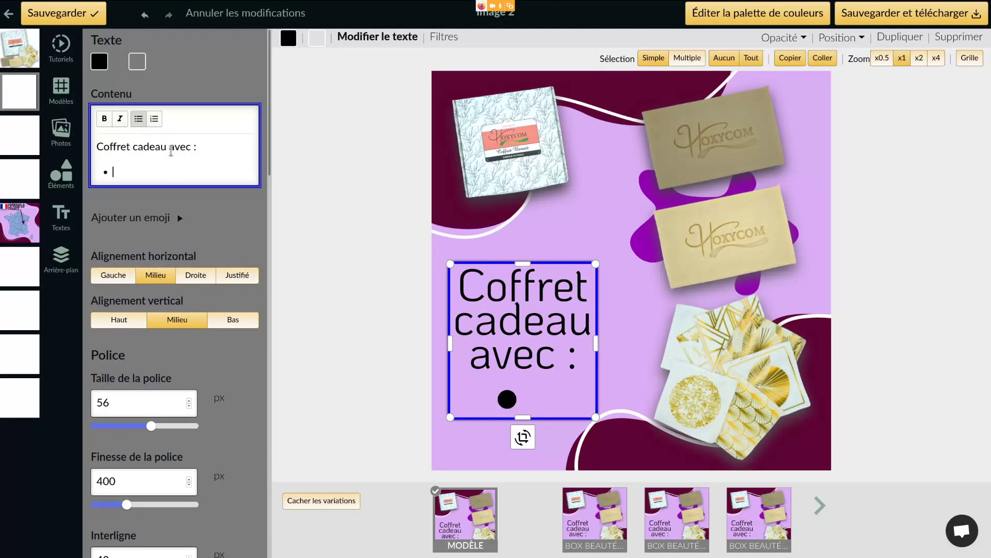
{"action": "type", "text": "Un shampoing solide"}
{"action": "key", "text": "Return"}
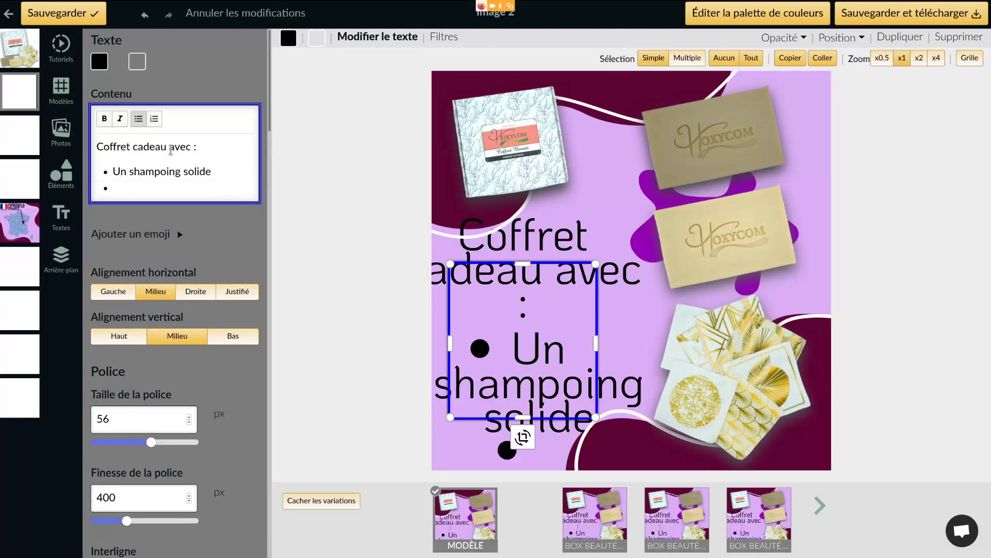
{"action": "type", "text": "Un savon"}
{"action": "key", "text": "Return"}
{"action": "type", "text": "Six lingettes lavables"}
Step: Left-align the text in an enlarged box in the lower-left of Image 2, with font size 20 px and weight 700
{"action": "scroll", "coordinate": [171, 150], "scroll_direction": "down", "scroll_amount": 3}
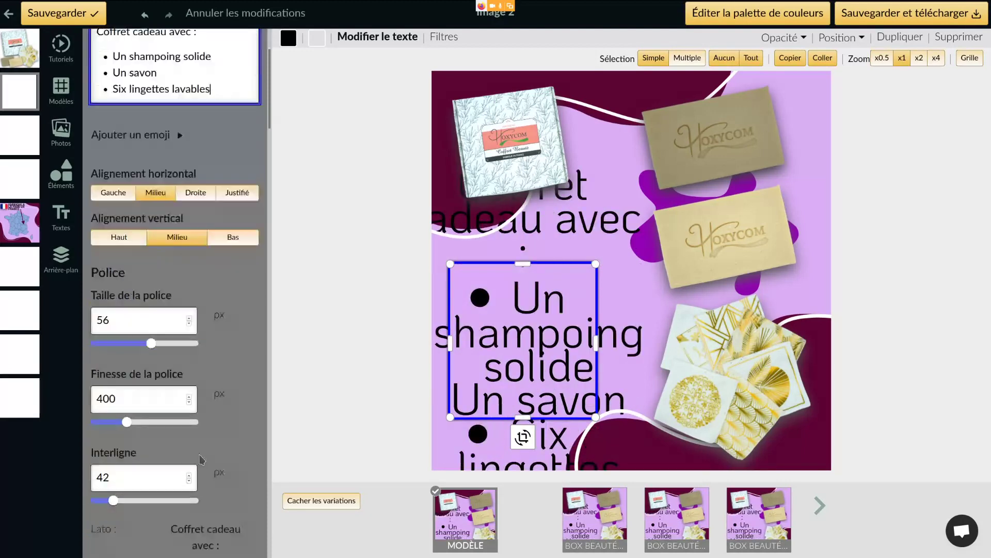
{"action": "left_click", "coordinate": [113, 182]}
{"action": "left_click_drag", "start_coordinate": [595, 264], "coordinate": [640, 227]}
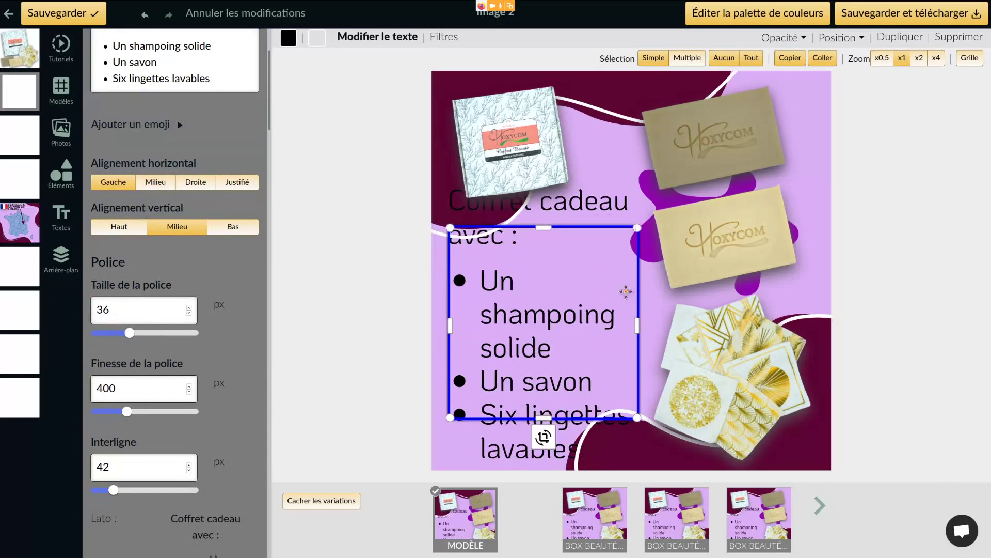
{"action": "left_click_drag", "start_coordinate": [129, 333], "coordinate": [121, 333]}
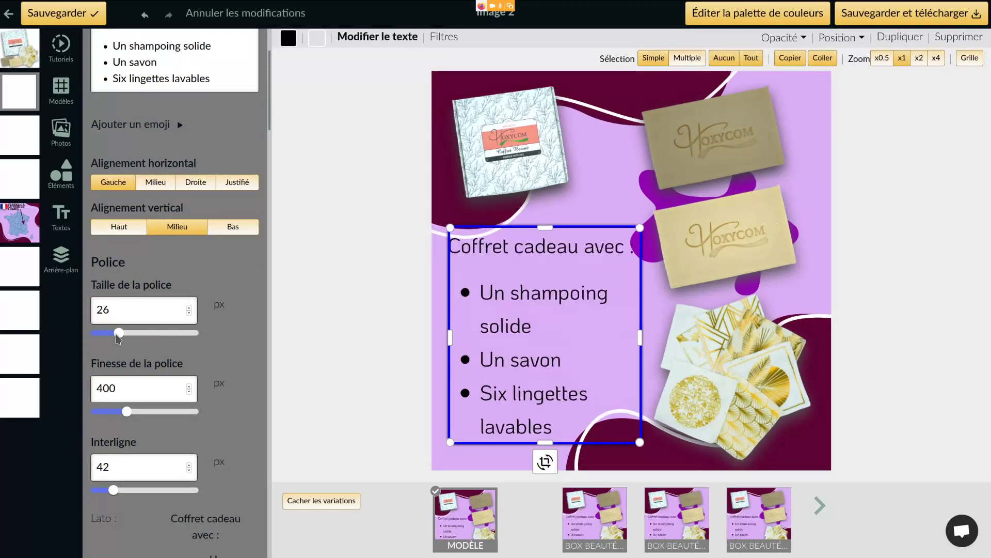
{"action": "left_click", "coordinate": [113, 338]}
{"action": "left_click_drag", "start_coordinate": [545, 321], "coordinate": [535, 306]}
{"action": "left_click", "coordinate": [154, 412]}
{"action": "left_click", "coordinate": [165, 413]}
Step: Add three arrows linking the shampoing solide, savon and lingettes list entries to the dark soap, light soap and golden wipes
{"action": "left_click", "coordinate": [61, 129]}
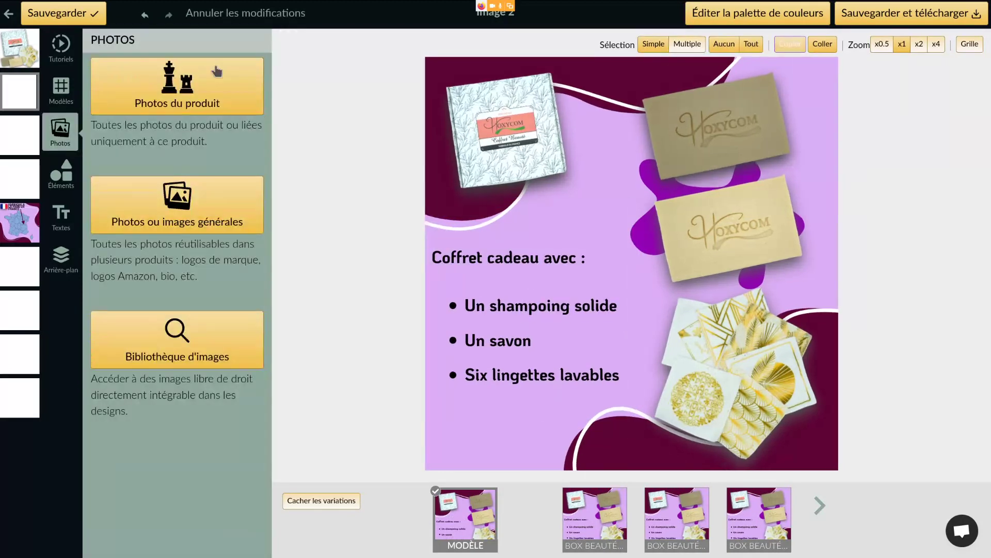
{"action": "left_click", "coordinate": [60, 174]}
{"action": "left_click", "coordinate": [113, 103]}
{"action": "left_click_drag", "start_coordinate": [527, 180], "coordinate": [576, 298]}
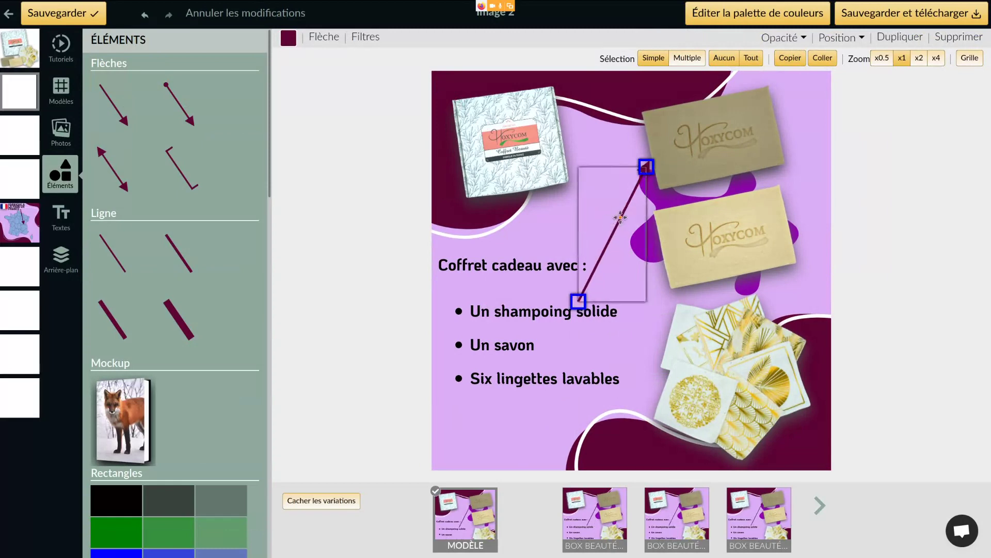
{"action": "left_click_drag", "start_coordinate": [621, 217], "coordinate": [635, 332]}
{"action": "left_click_drag", "start_coordinate": [586, 421], "coordinate": [546, 339]}
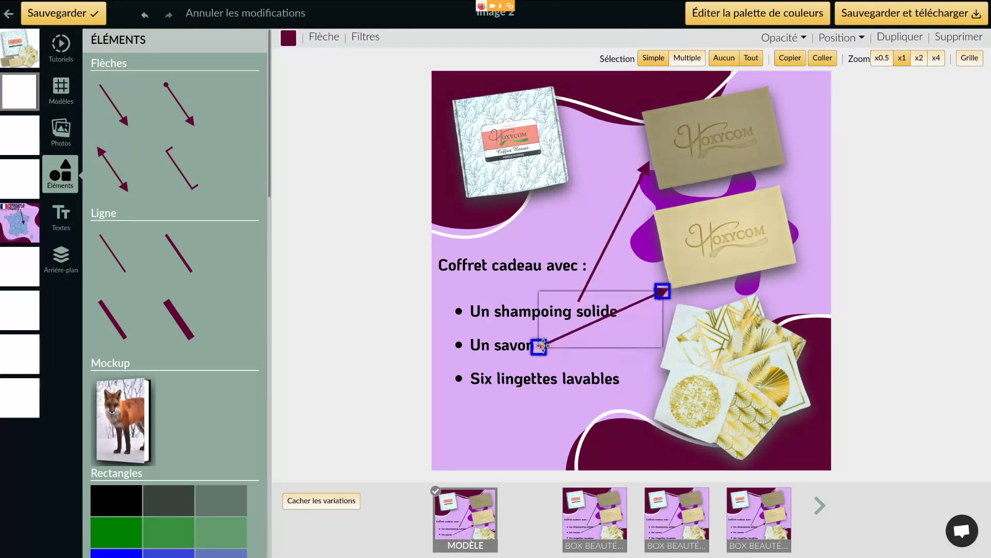
{"action": "left_click_drag", "start_coordinate": [617, 321], "coordinate": [696, 355]}
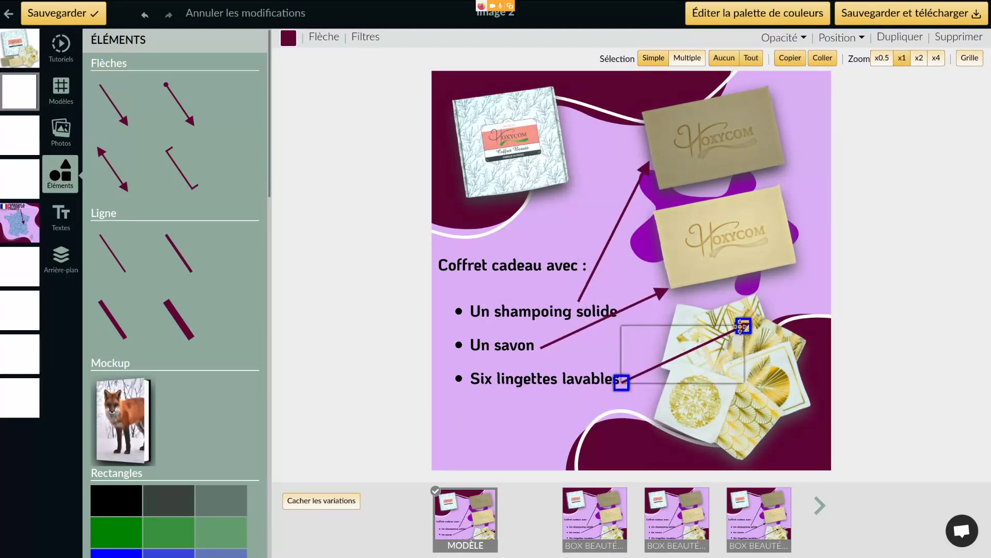
{"action": "left_click_drag", "start_coordinate": [746, 326], "coordinate": [654, 380]}
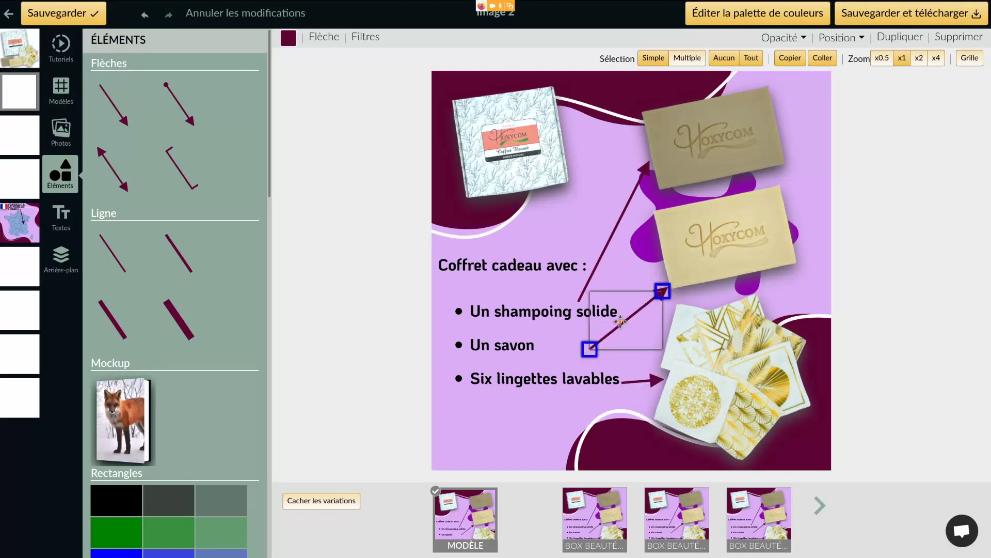
Step: Search the free image library for "cadeau" and browse the gift pictures
{"action": "left_click", "coordinate": [511, 145]}
{"action": "left_click", "coordinate": [61, 89]}
{"action": "left_click", "coordinate": [61, 130]}
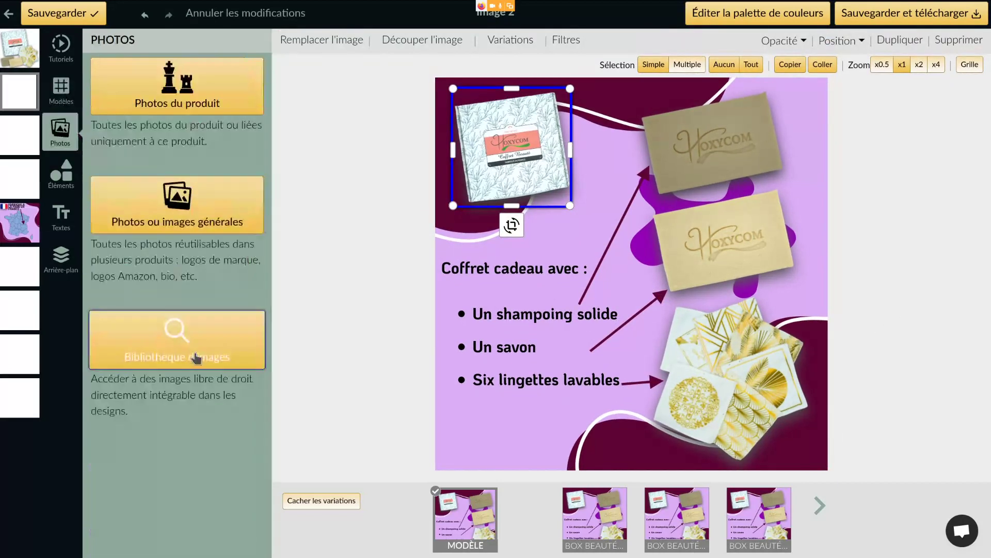
{"action": "left_click", "coordinate": [196, 356]}
{"action": "type", "text": "cadeau"}
{"action": "scroll", "coordinate": [232, 232], "scroll_direction": "down", "scroll_amount": 3}
{"action": "scroll", "coordinate": [232, 232], "scroll_direction": "up", "scroll_amount": 3}
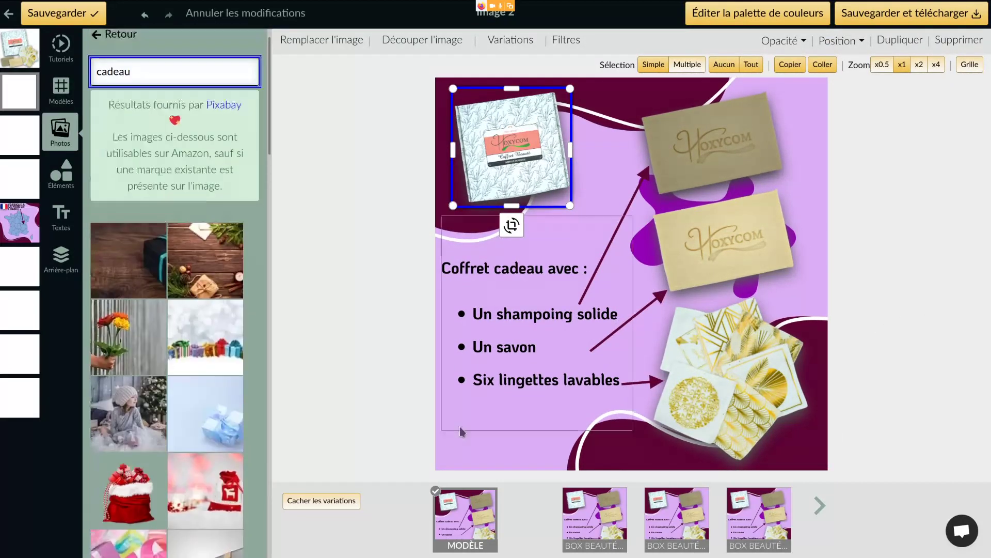
{"action": "scroll", "coordinate": [235, 363], "scroll_direction": "down", "scroll_amount": 3}
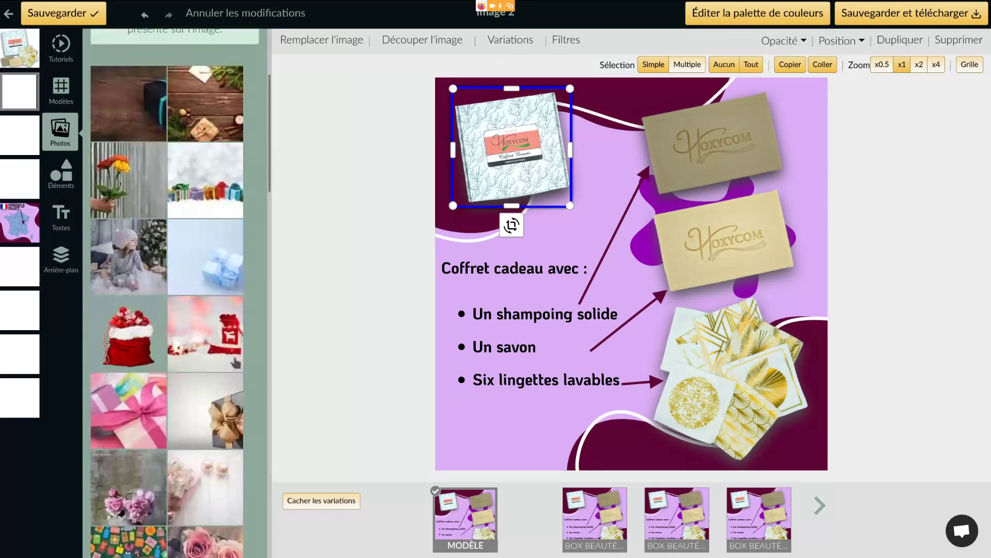
{"action": "left_click", "coordinate": [646, 255]}
{"action": "left_click", "coordinate": [686, 248]}
{"action": "left_click", "coordinate": [305, 248]}
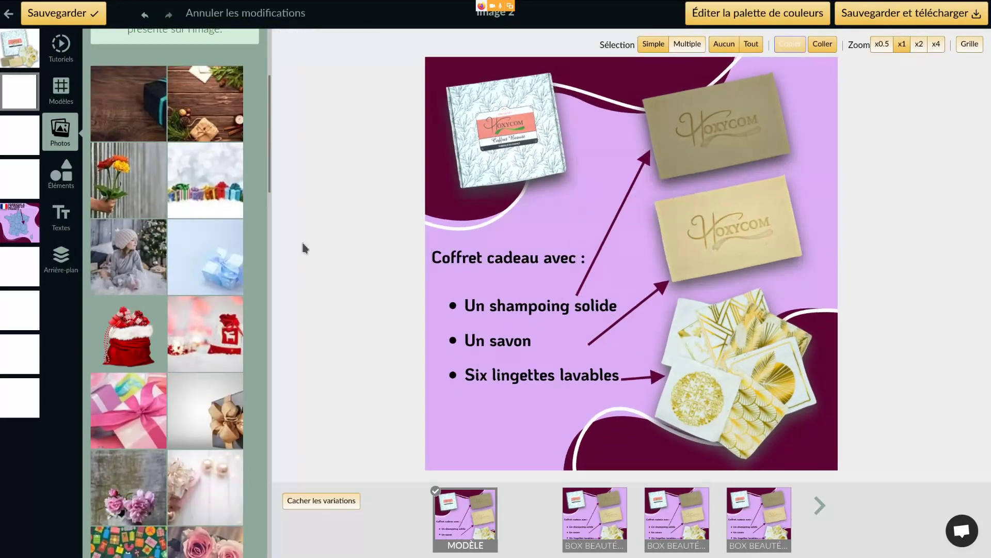
Step: Replace Image 2's lilac background with the grey concrete texture after trying a weathered multicoloured one
{"action": "left_click", "coordinate": [60, 256]}
{"action": "scroll", "coordinate": [222, 229], "scroll_direction": "down", "scroll_amount": 5}
{"action": "left_click", "coordinate": [169, 207]}
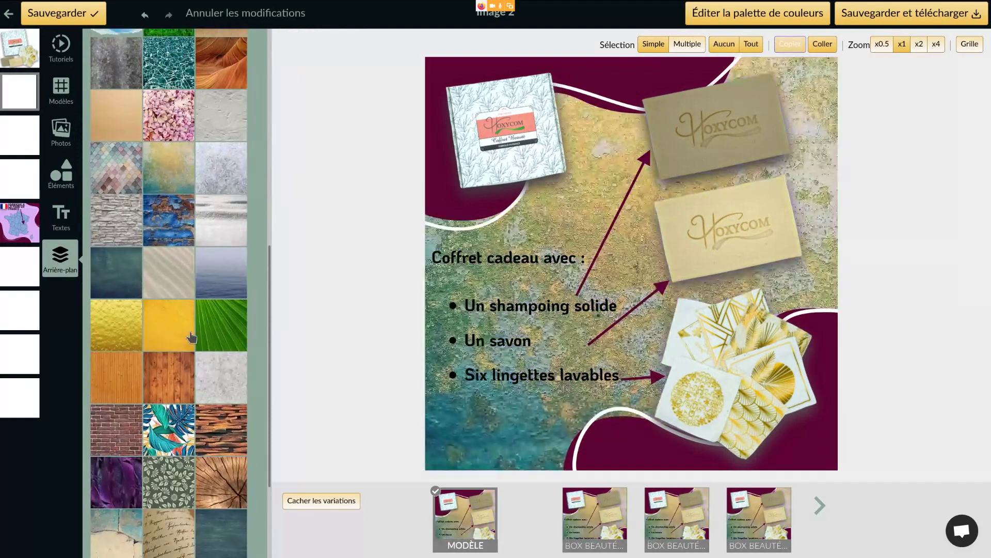
{"action": "scroll", "coordinate": [222, 229], "scroll_direction": "down", "scroll_amount": 3}
{"action": "left_click", "coordinate": [222, 229]}
{"action": "scroll", "coordinate": [160, 408], "scroll_direction": "up", "scroll_amount": 3}
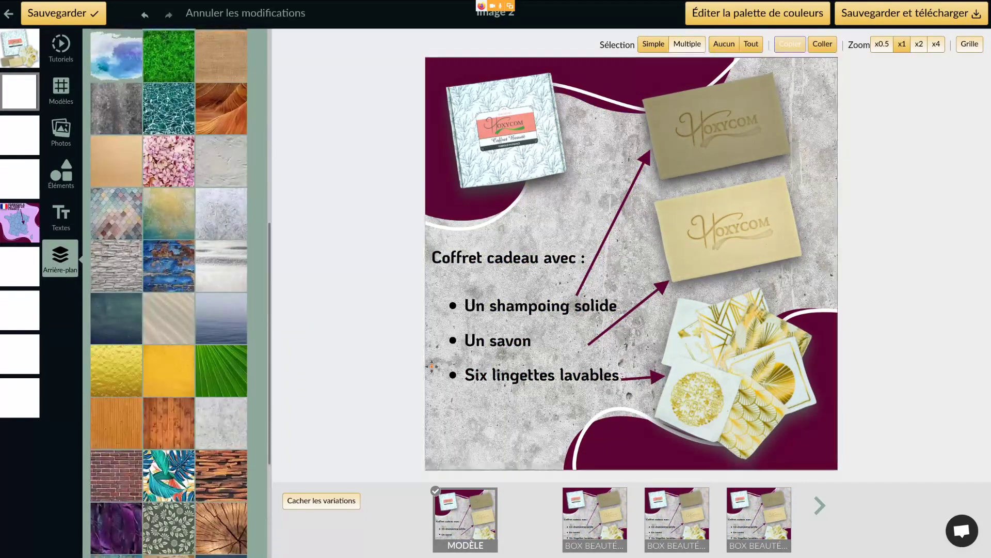
Step: Replace the concrete background image with the pale pink gift photo from a library search for "cadeau"
{"action": "left_click", "coordinate": [433, 361]}
{"action": "left_click", "coordinate": [324, 39]}
{"action": "left_click", "coordinate": [176, 380]}
{"action": "left_click", "coordinate": [183, 144]}
{"action": "type", "text": "cadeau"}
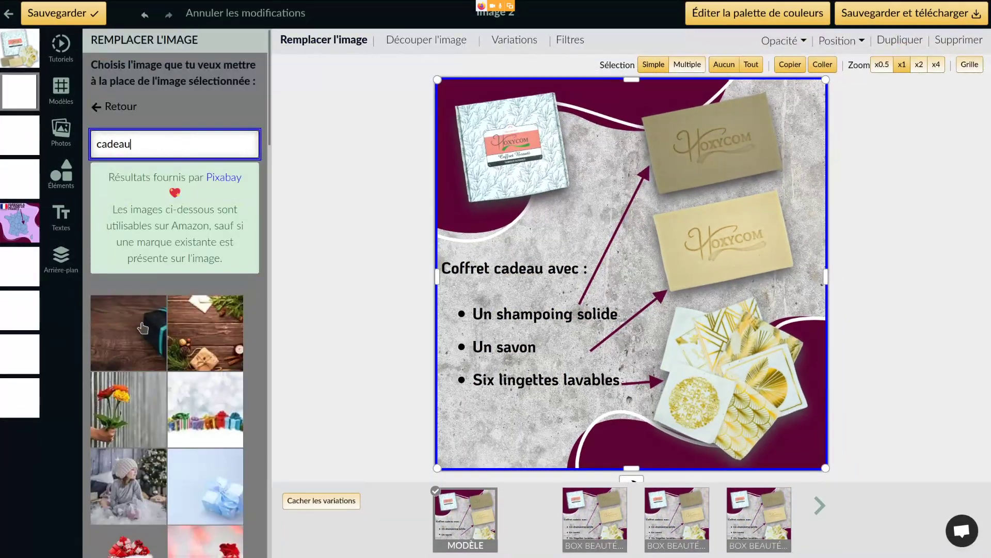
{"action": "left_click", "coordinate": [142, 328]}
{"action": "scroll", "coordinate": [191, 325], "scroll_direction": "down", "scroll_amount": 3}
{"action": "left_click", "coordinate": [198, 312]}
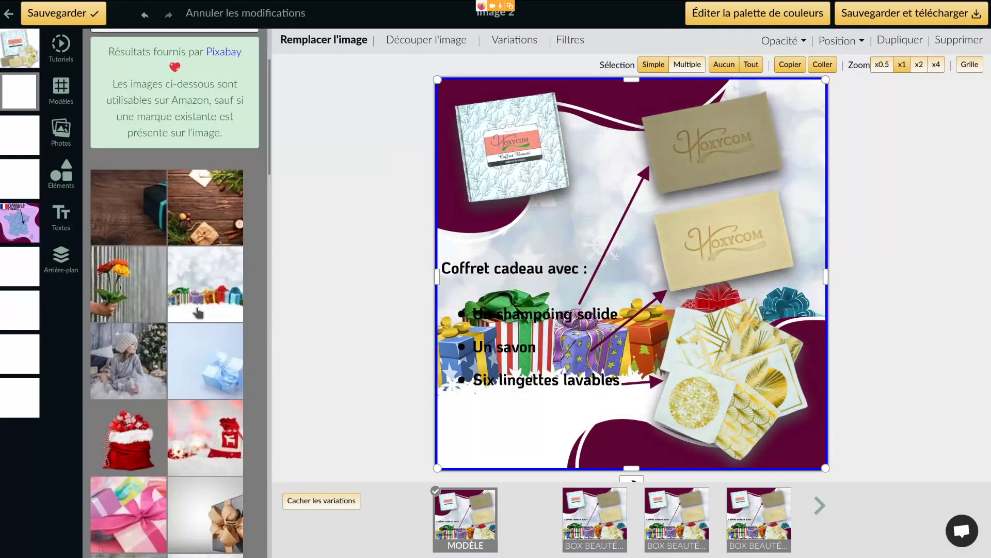
{"action": "scroll", "coordinate": [196, 320], "scroll_direction": "down", "scroll_amount": 5}
{"action": "left_click", "coordinate": [193, 338]}
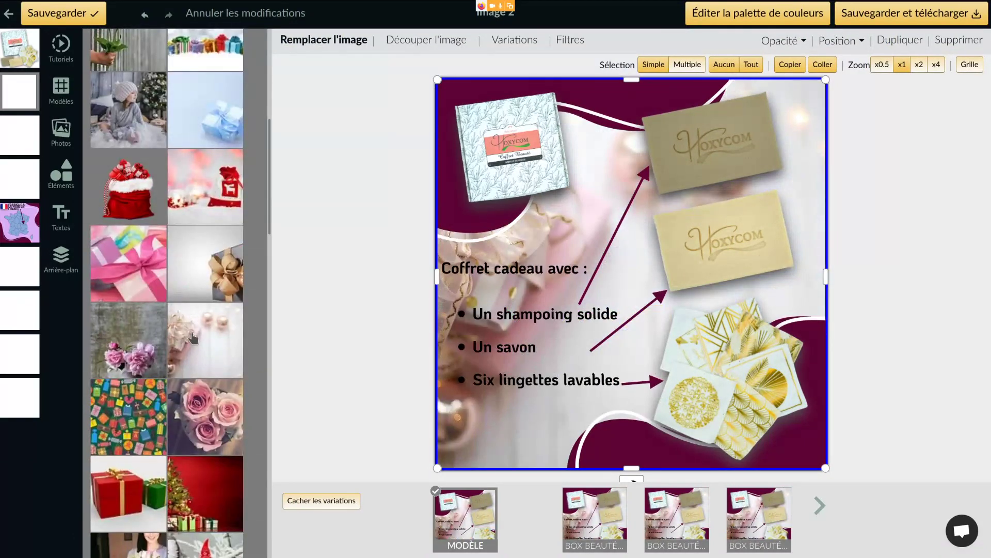
{"action": "left_click", "coordinate": [506, 323]}
{"action": "left_click", "coordinate": [413, 292]}
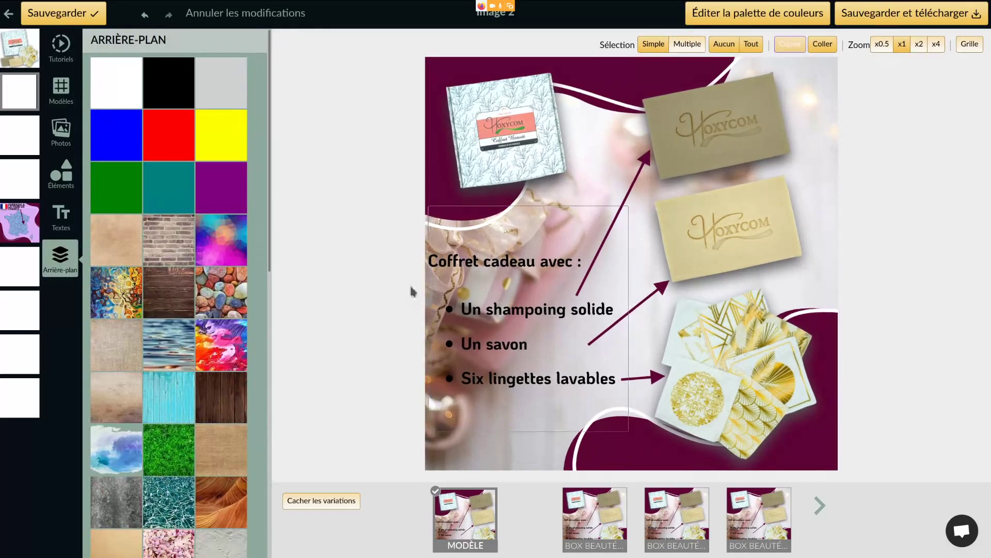
Step: Add a translucent rectangle to Image 2 and colour it white
{"action": "left_click", "coordinate": [60, 173]}
{"action": "scroll", "coordinate": [212, 248], "scroll_direction": "down", "scroll_amount": 5}
{"action": "left_click_drag", "start_coordinate": [212, 250], "coordinate": [632, 161]}
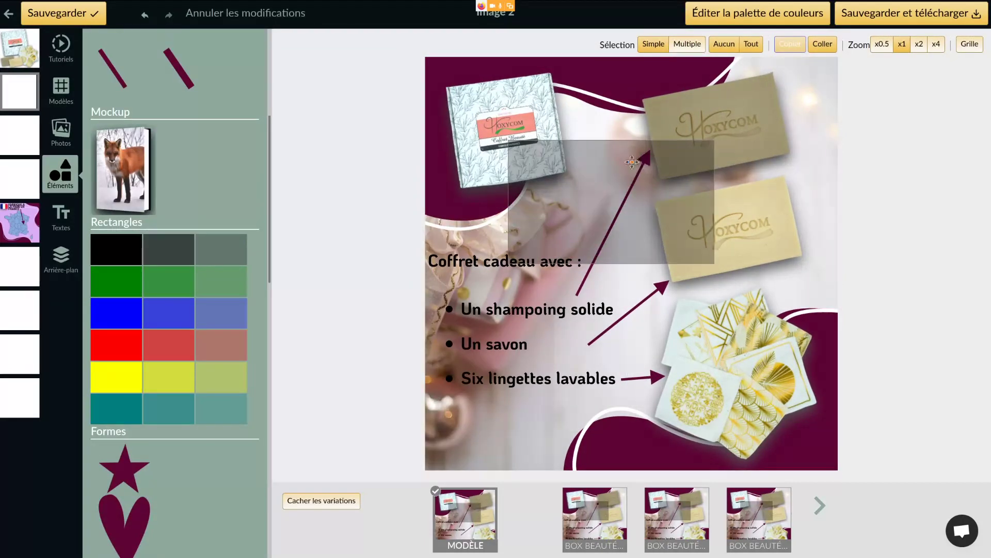
{"action": "left_click", "coordinate": [632, 162]}
{"action": "left_click", "coordinate": [289, 38]}
{"action": "left_click", "coordinate": [195, 123]}
Step: Fit the translucent rectangle to the list text area and lower it one layer behind the text
{"action": "left_click_drag", "start_coordinate": [584, 188], "coordinate": [462, 287]}
{"action": "left_click_drag", "start_coordinate": [584, 370], "coordinate": [626, 398]}
{"action": "left_click", "coordinate": [839, 37]}
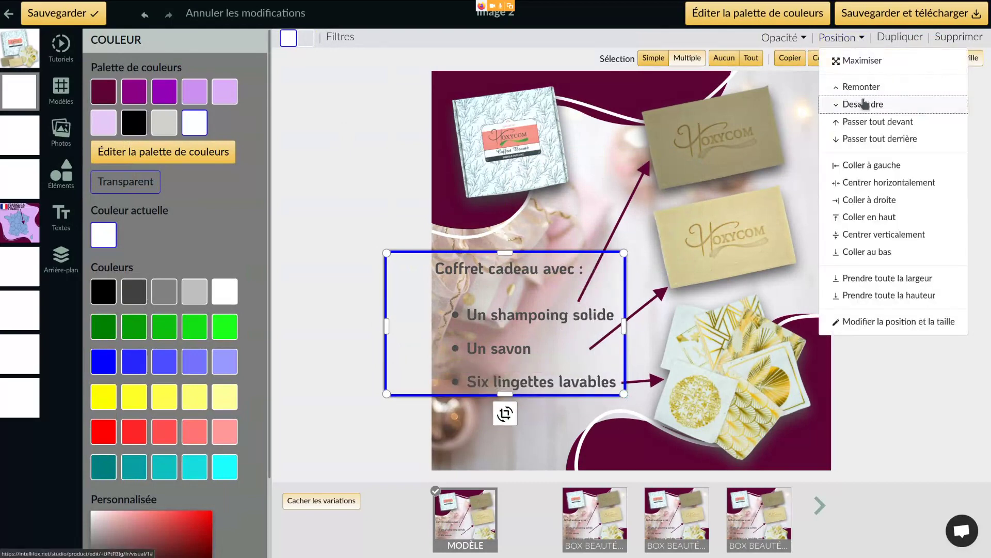
{"action": "left_click", "coordinate": [865, 104]}
{"action": "left_click", "coordinate": [361, 289]}
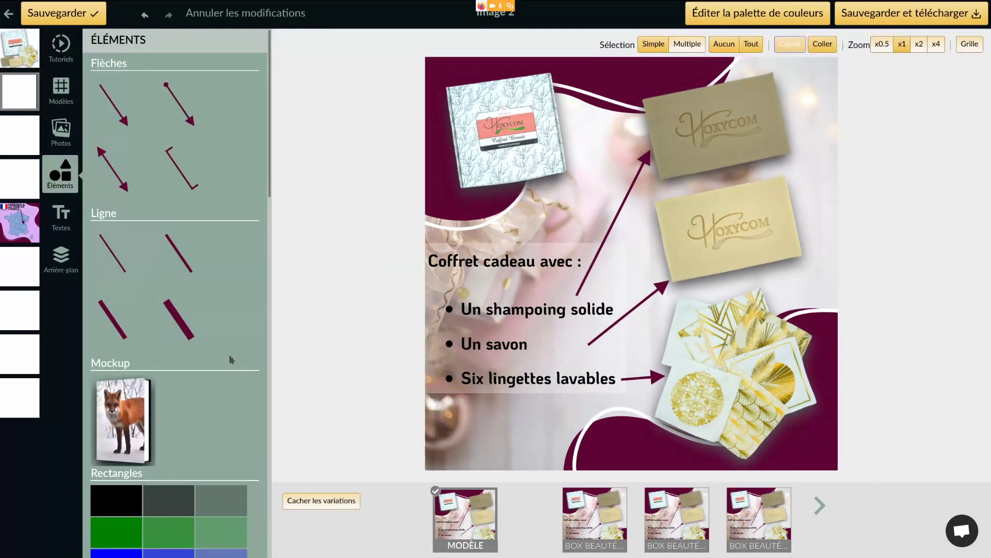
Step: Move the tails of the two soap arrows to the right end of their list lines and save Image 2
{"action": "left_click", "coordinate": [587, 269]}
{"action": "left_click_drag", "start_coordinate": [578, 300], "coordinate": [616, 315]}
{"action": "left_click", "coordinate": [592, 348]}
{"action": "left_click_drag", "start_coordinate": [593, 348], "coordinate": [614, 344]}
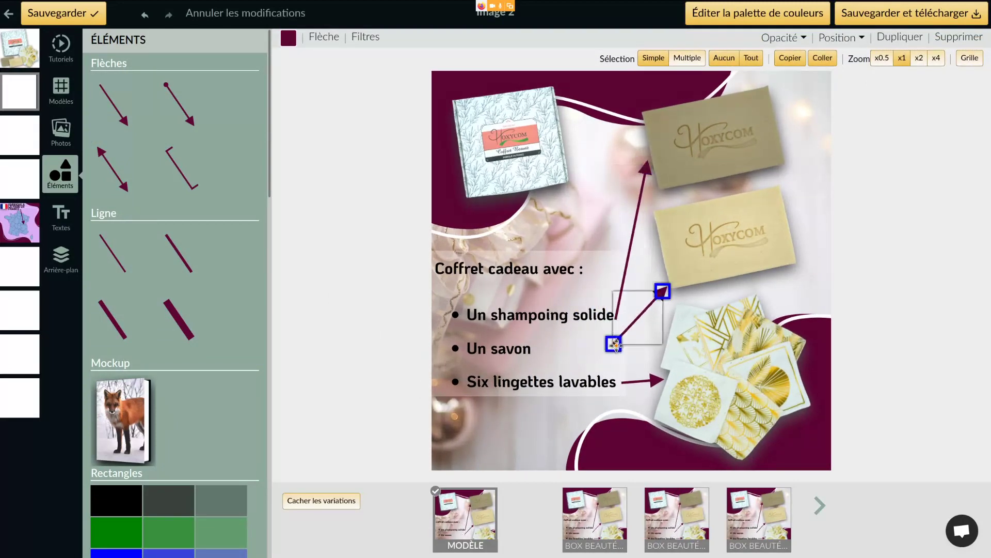
{"action": "left_click", "coordinate": [619, 355]}
{"action": "left_click", "coordinate": [614, 339]}
{"action": "left_click", "coordinate": [897, 293]}
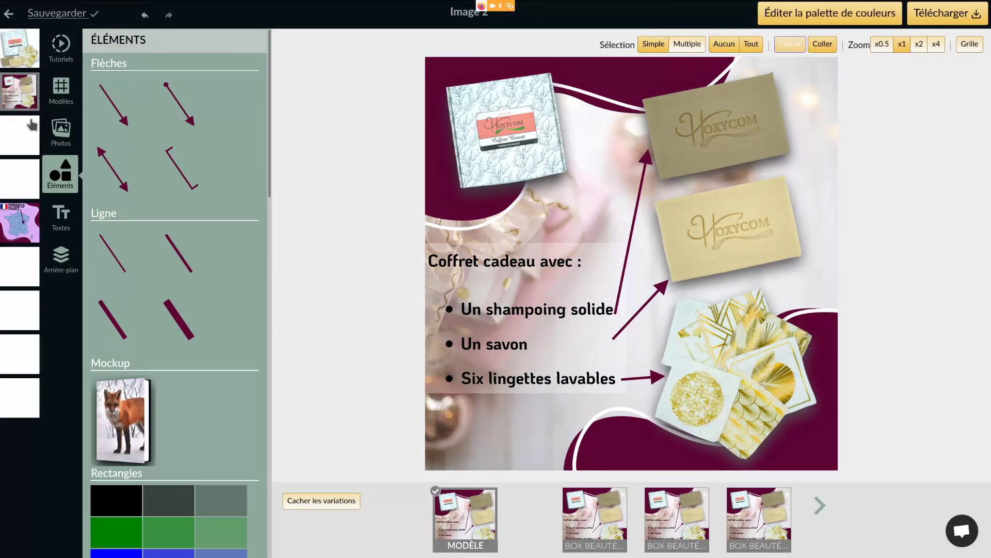
Step: Open Image 3 and apply the "Matériaux recyclés / Ingrédients naturels" template
{"action": "left_click", "coordinate": [27, 137]}
{"action": "left_click", "coordinate": [60, 89]}
{"action": "scroll", "coordinate": [233, 320], "scroll_direction": "down", "scroll_amount": 15}
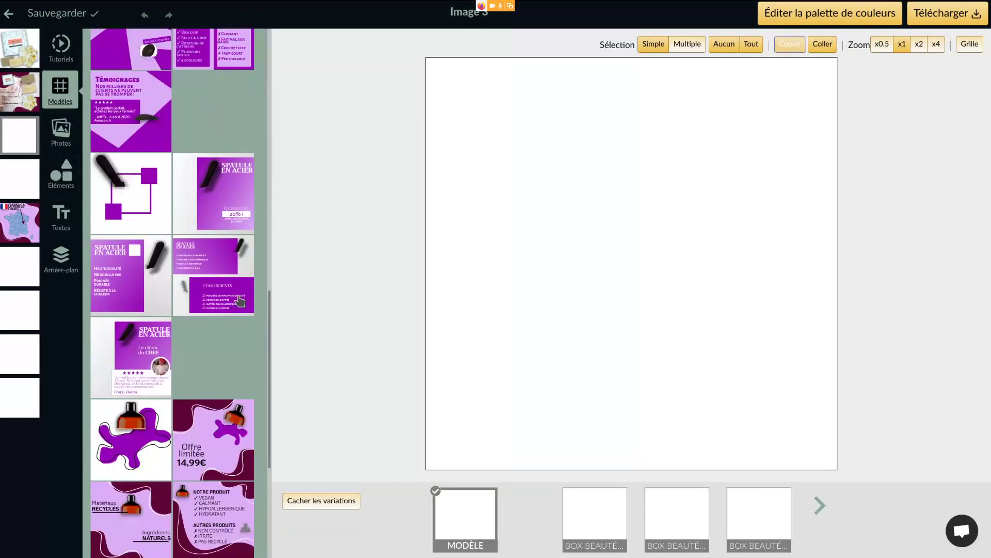
{"action": "left_click", "coordinate": [138, 310]}
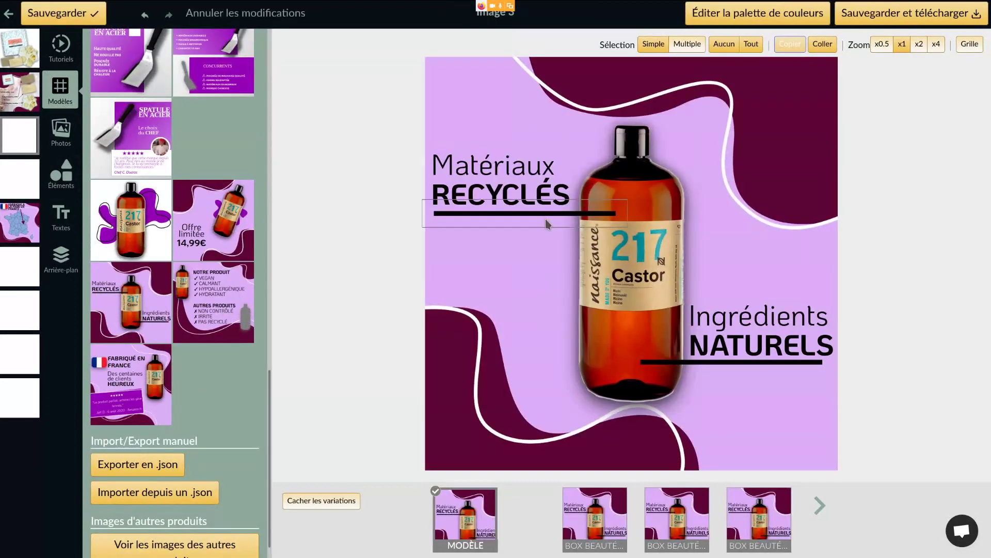
Step: Delete the bottle and both captions with their underlines from Image 3, keeping the wavy background
{"action": "left_click", "coordinate": [749, 328]}
{"action": "key", "text": "Delete"}
{"action": "left_click", "coordinate": [635, 264]}
{"action": "key", "text": "Delete"}
{"action": "left_click", "coordinate": [503, 200]}
{"action": "key", "text": "Delete"}
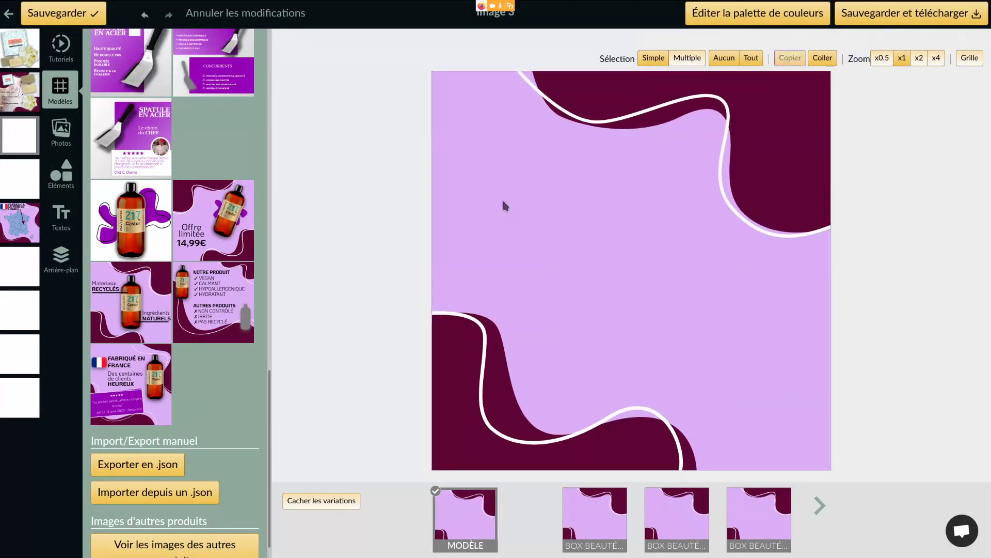
{"action": "scroll", "coordinate": [175, 284], "scroll_direction": "up", "scroll_amount": 5}
{"action": "scroll", "coordinate": [176, 284], "scroll_direction": "up", "scroll_amount": 3}
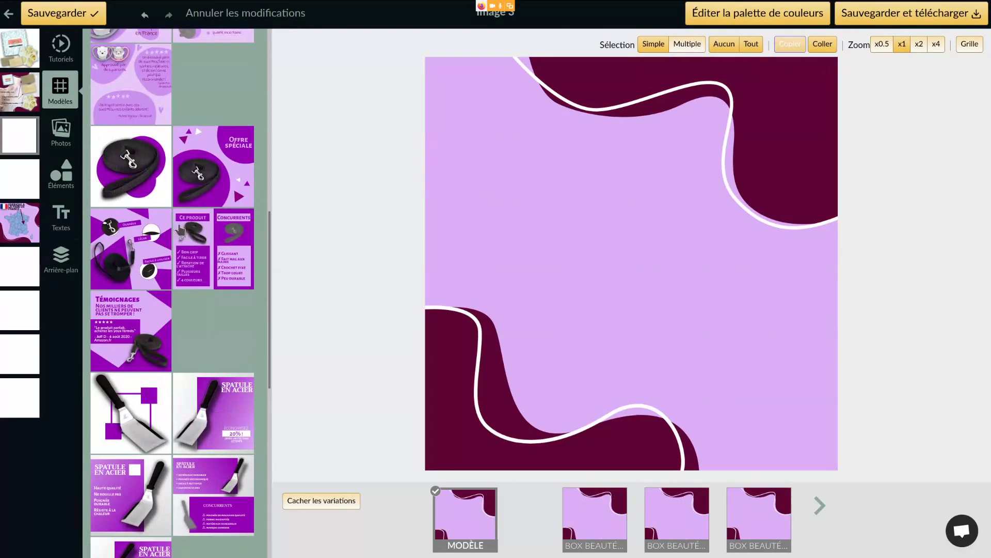
Step: Copy both soaps from Image 2 into Image 3, place the light one lower left and the dark one upper right, and save
{"action": "left_click", "coordinate": [21, 95]}
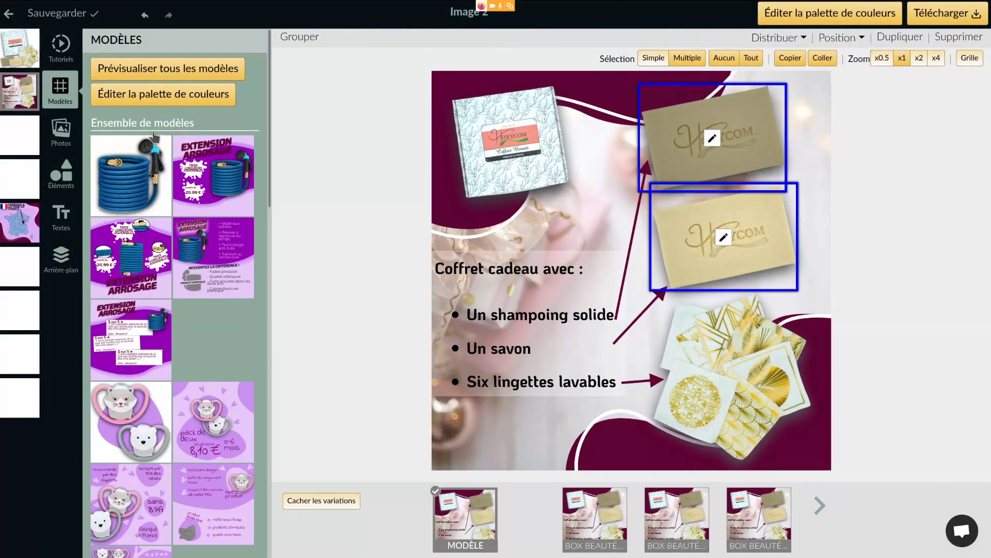
{"action": "key", "text": "ctrl+c"}
{"action": "left_click", "coordinate": [20, 135]}
{"action": "key", "text": "ctrl+v"}
{"action": "left_click_drag", "start_coordinate": [763, 249], "coordinate": [540, 367]}
{"action": "left_click_drag", "start_coordinate": [652, 181], "coordinate": [744, 131]}
{"action": "left_click", "coordinate": [54, 14]}
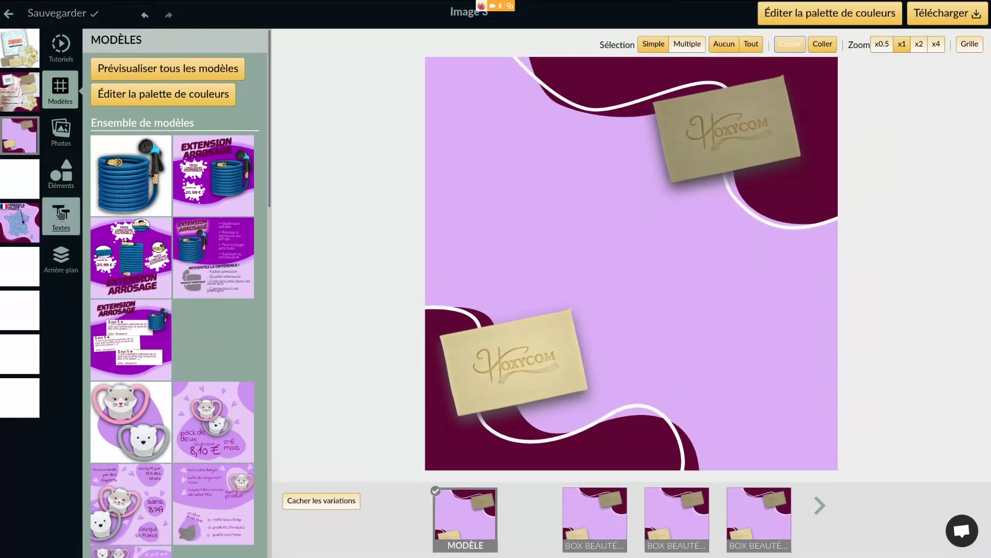
Step: Copy the list text from Image 2 into Image 3 and place it in the upper-left area
{"action": "left_click", "coordinate": [61, 215]}
{"action": "left_click", "coordinate": [15, 98]}
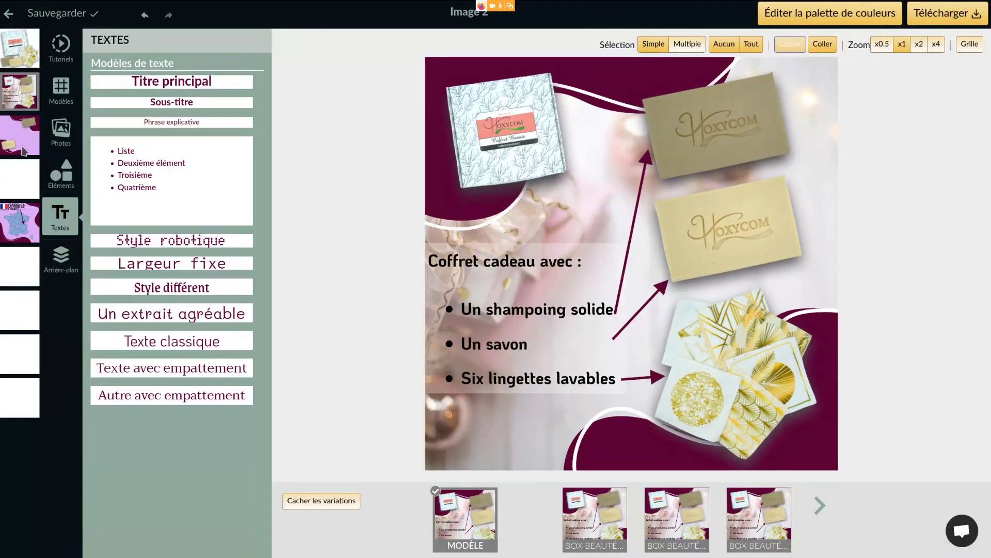
{"action": "left_click", "coordinate": [23, 150]}
{"action": "left_click_drag", "start_coordinate": [564, 239], "coordinate": [547, 100]}
Step: Set the copied text's line spacing to 26 px and replace its content with "Shampoing solide"
{"action": "left_click", "coordinate": [376, 36]}
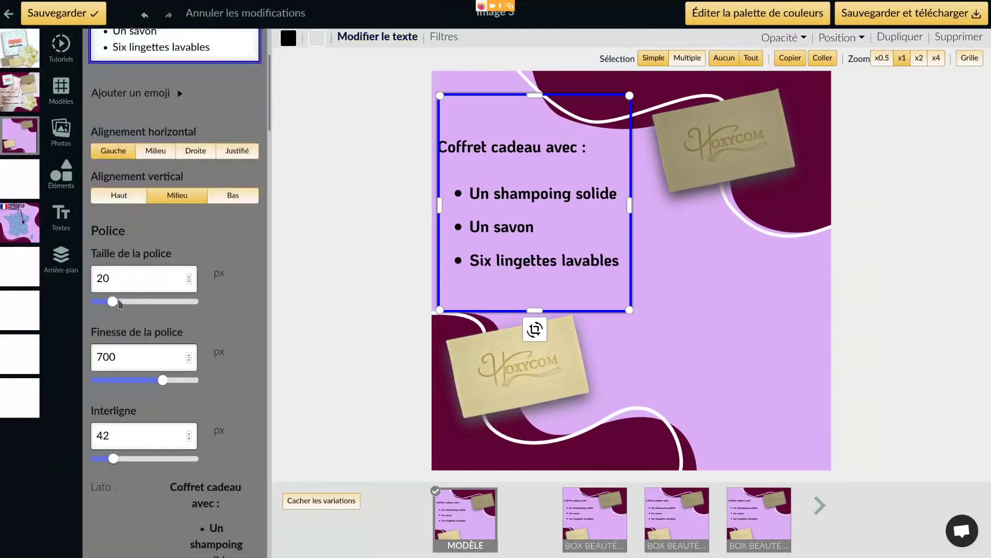
{"action": "left_click_drag", "start_coordinate": [113, 458], "coordinate": [104, 457]}
{"action": "left_click_drag", "start_coordinate": [531, 204], "coordinate": [540, 176]}
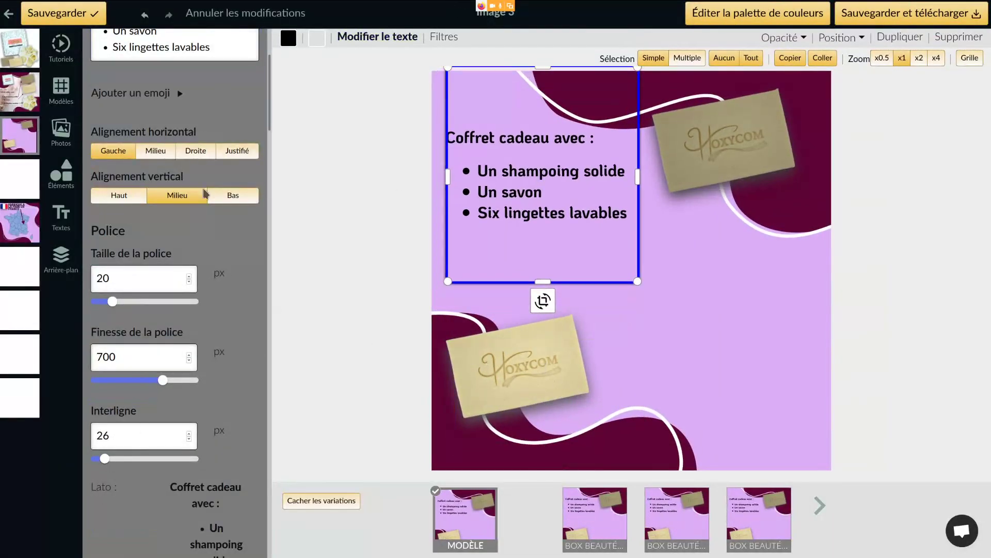
{"action": "key", "text": "ctrl+a"}
{"action": "type", "text": "Shampoing solide"}
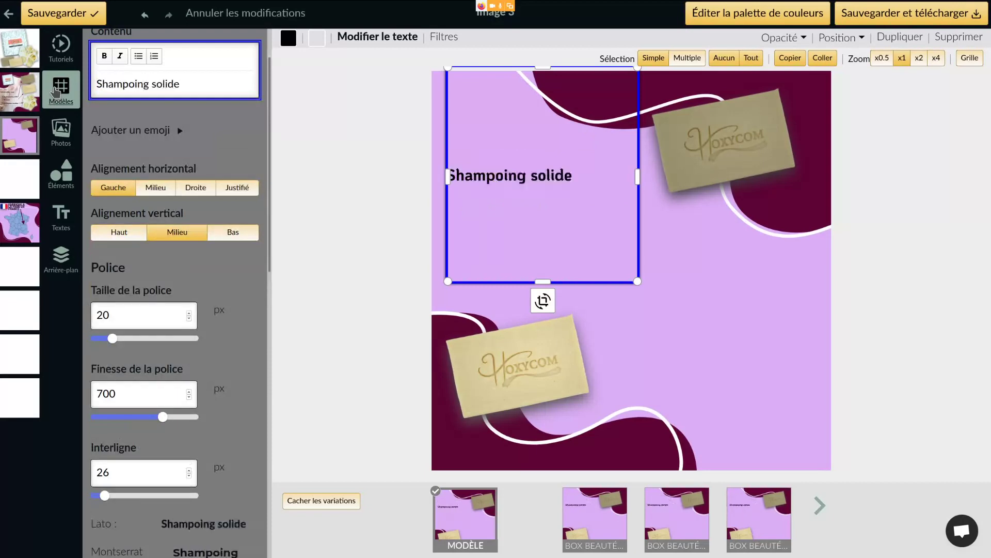
Step: Add a bulleted list "Bénéfice 1", "Bénéfice 2", "Bénéfice 3" under "Shampoing solide" and reduce the text box's height to fit
{"action": "key", "text": "Return"}
{"action": "left_click", "coordinate": [139, 56]}
{"action": "type", "text": "Bénéfice 1"}
{"action": "key", "text": "Return"}
{"action": "type", "text": "Bénéfice 2"}
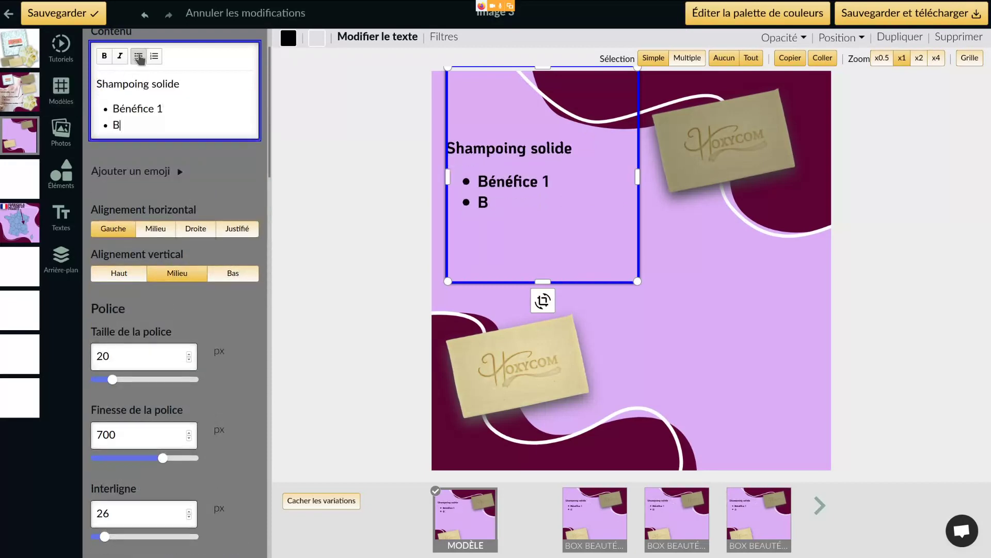
{"action": "key", "text": "Return"}
{"action": "type", "text": "Bénéfice 3"}
{"action": "left_click_drag", "start_coordinate": [545, 71], "coordinate": [546, 94]}
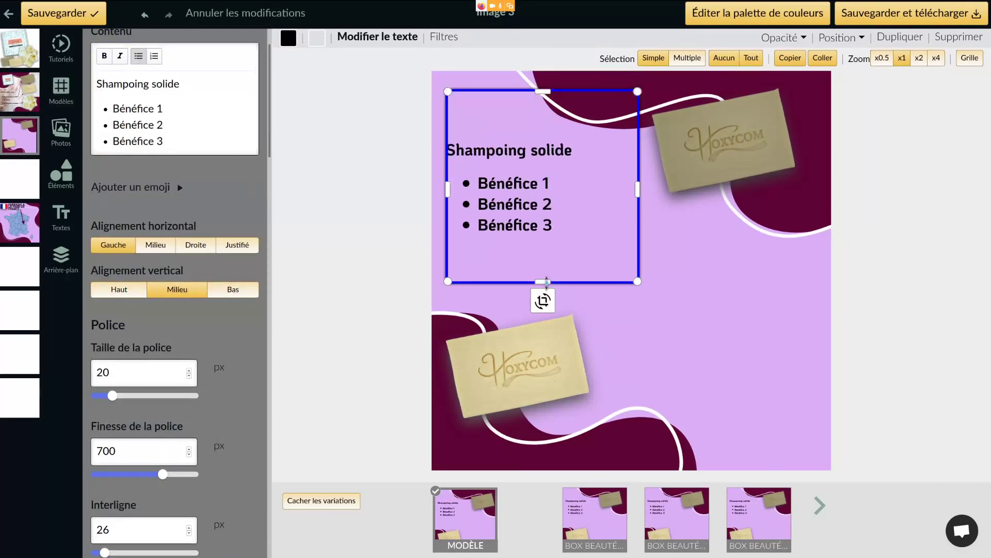
{"action": "left_click_drag", "start_coordinate": [546, 281], "coordinate": [552, 244]}
Step: Duplicate the shampoo text block beside the lower soap and change the copy's heading to "Savon artisanal"
{"action": "left_click", "coordinate": [527, 164]}
{"action": "key", "text": "ctrl+c"}
{"action": "key", "text": "ctrl+v"}
{"action": "left_click_drag", "start_coordinate": [554, 205], "coordinate": [725, 383]}
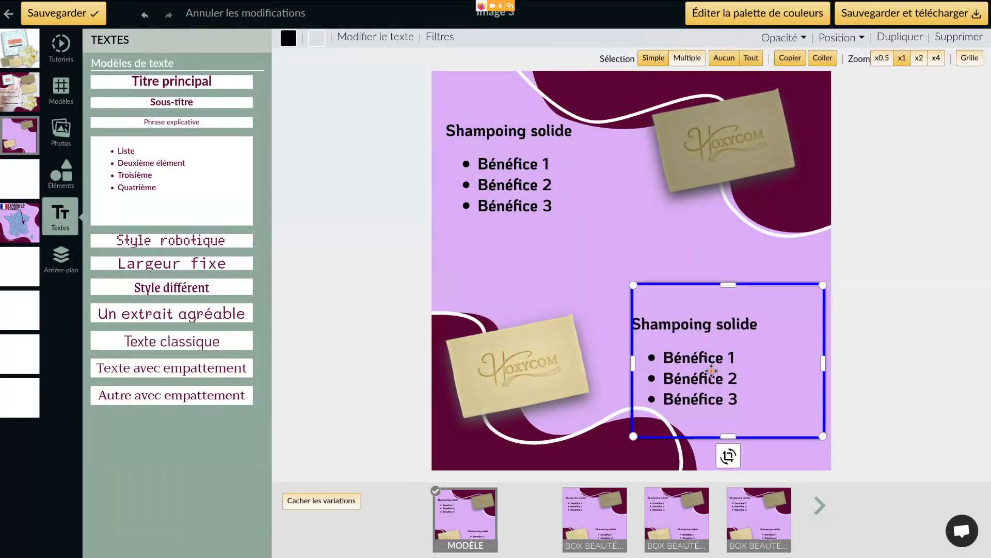
{"action": "triple_click", "coordinate": [196, 149]}
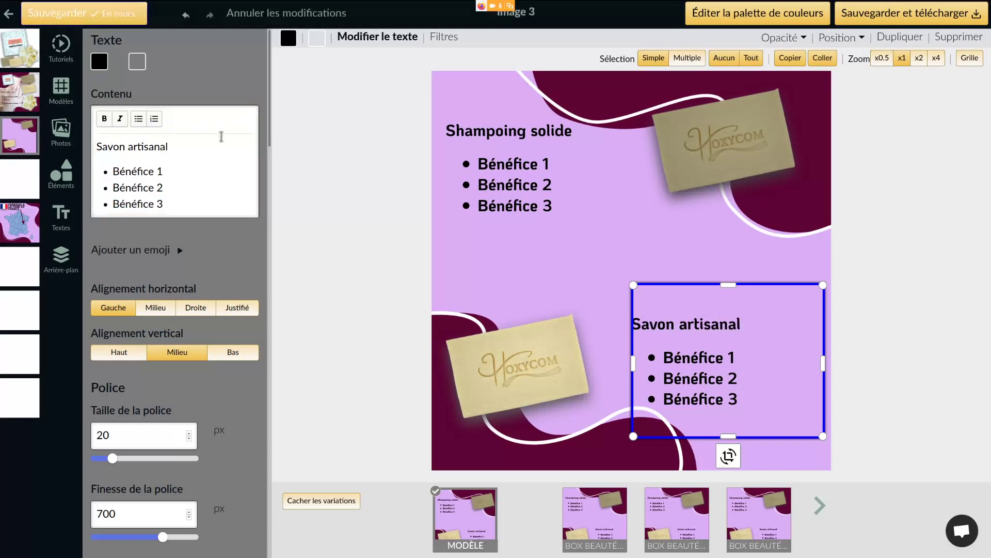
{"action": "left_click", "coordinate": [12, 182]}
{"action": "left_click", "coordinate": [66, 106]}
{"action": "scroll", "coordinate": [200, 355], "scroll_direction": "down", "scroll_amount": 15}
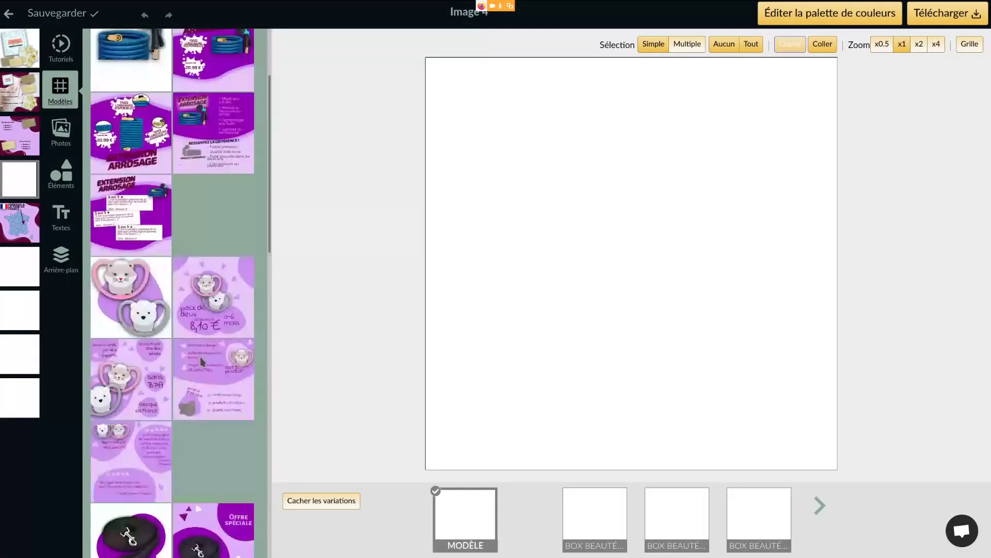
{"action": "left_click", "coordinate": [20, 92]}
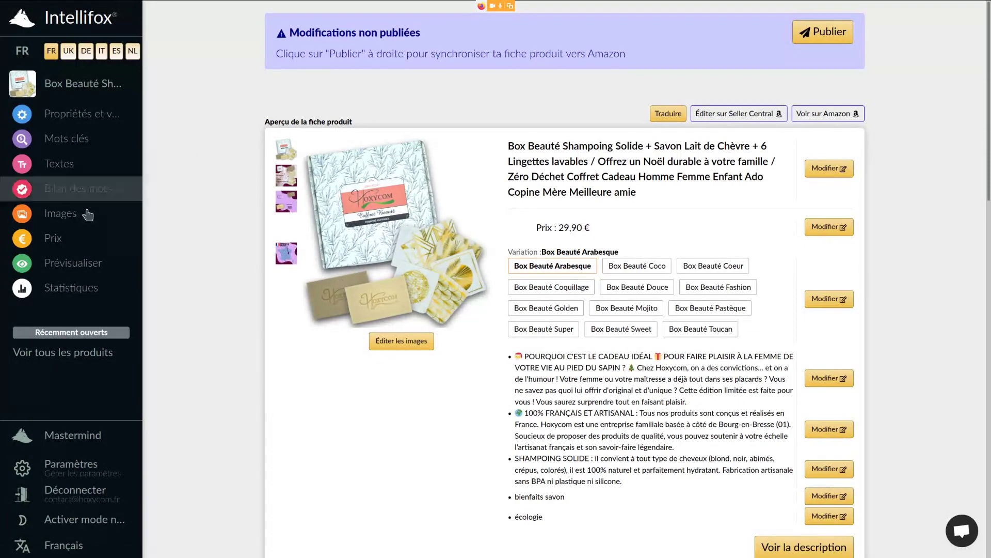
Step: Reorder the main template's images so position 2 is blank, with the contents image third, the benefits image fourth and the France map sixth
{"action": "left_click", "coordinate": [56, 213]}
{"action": "left_click", "coordinate": [220, 304]}
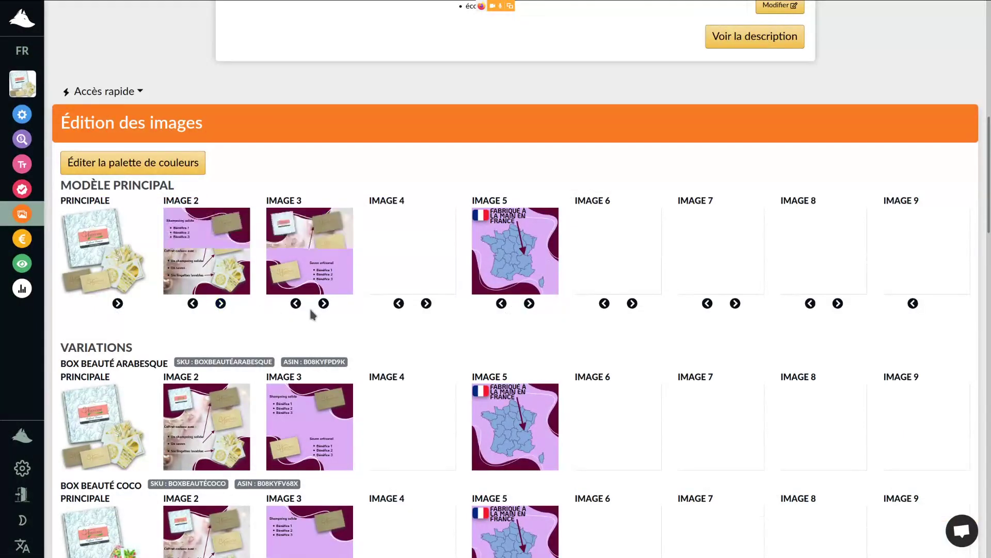
{"action": "left_click", "coordinate": [295, 304]}
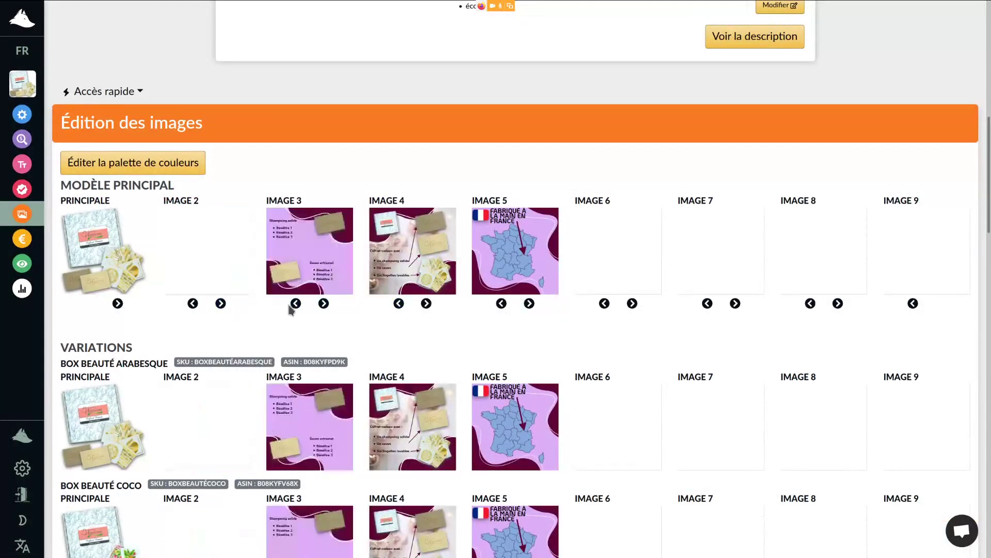
{"action": "left_click", "coordinate": [399, 303]}
{"action": "left_click", "coordinate": [529, 304]}
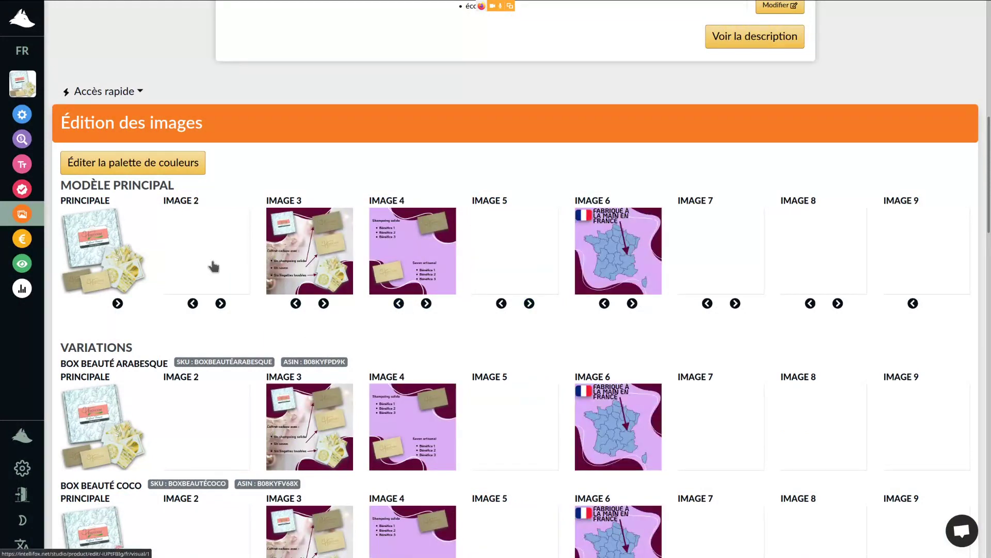
Step: Open the blank Image 2 and apply the wavy bottle template with the "Offre limitée" price text
{"action": "left_click", "coordinate": [213, 266]}
{"action": "scroll", "coordinate": [225, 362], "scroll_direction": "down", "scroll_amount": 10}
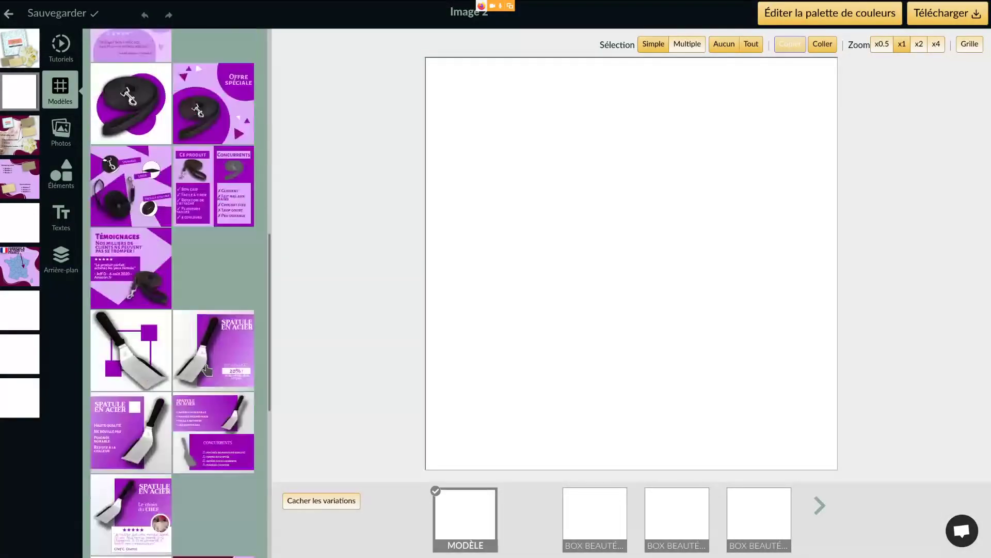
{"action": "left_click", "coordinate": [199, 210]}
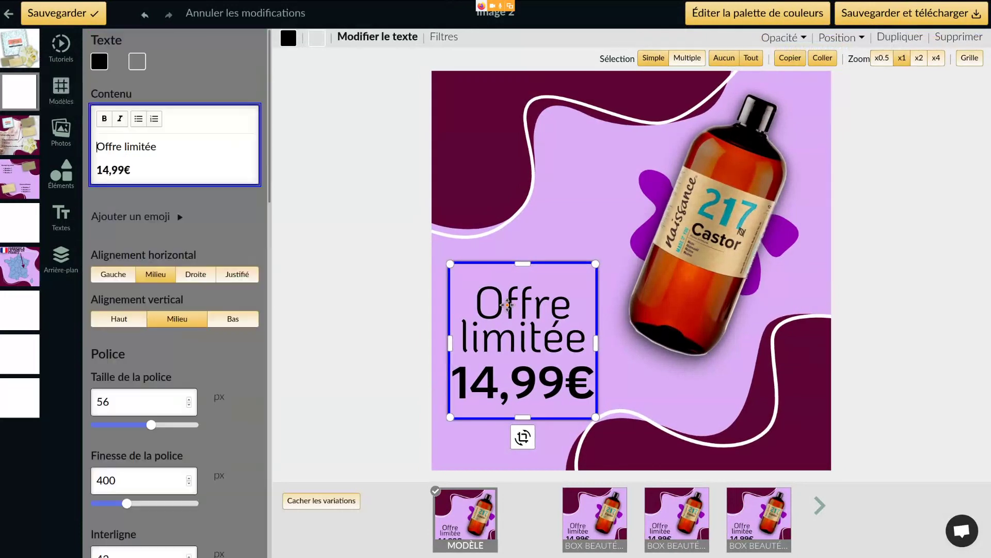
Step: Change the offer text to "Édition limitée Noël 2020" with the price "29,90€" and enlarge its text box
{"action": "left_click_drag", "start_coordinate": [152, 147], "coordinate": [77, 154]}
{"action": "type", "text": "Édition limitée"}
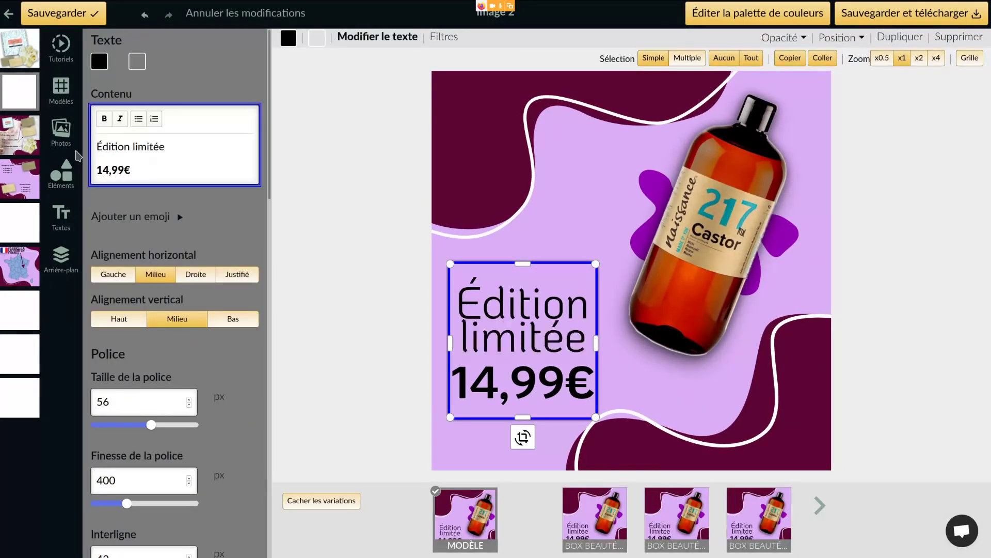
{"action": "key", "text": "BackSpace"}
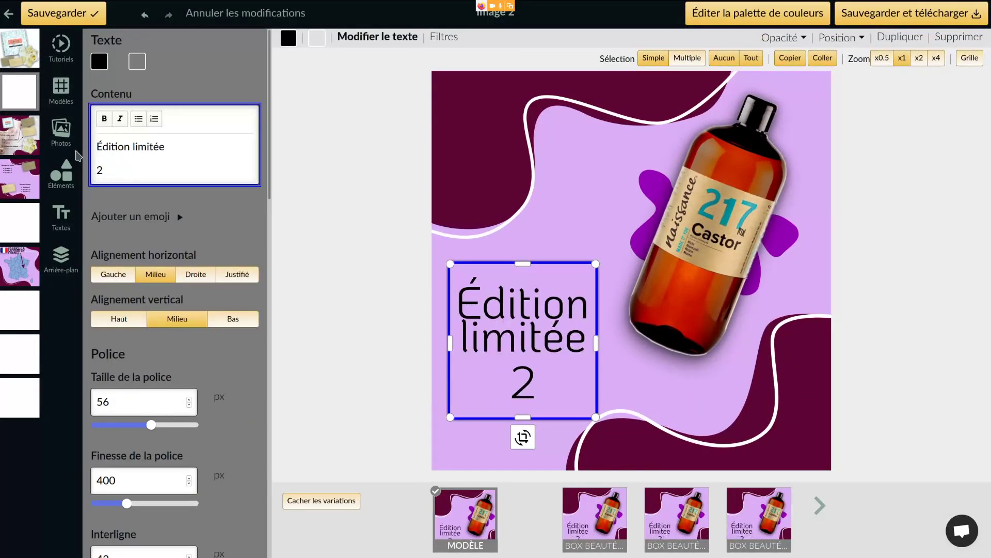
{"action": "key", "text": "ctrl+z"}
{"action": "type", "text": "29,99€"}
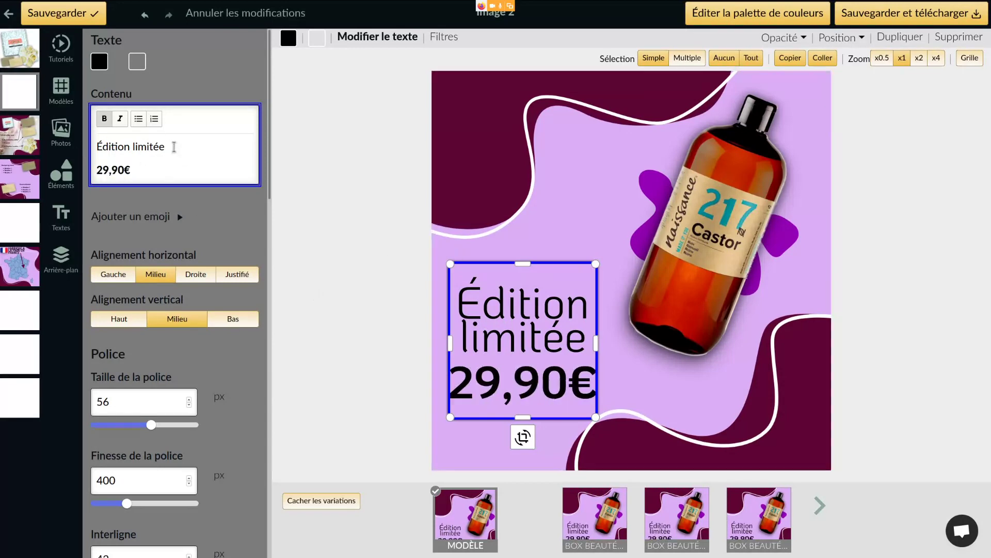
{"action": "type", "text": " Noël 2020"}
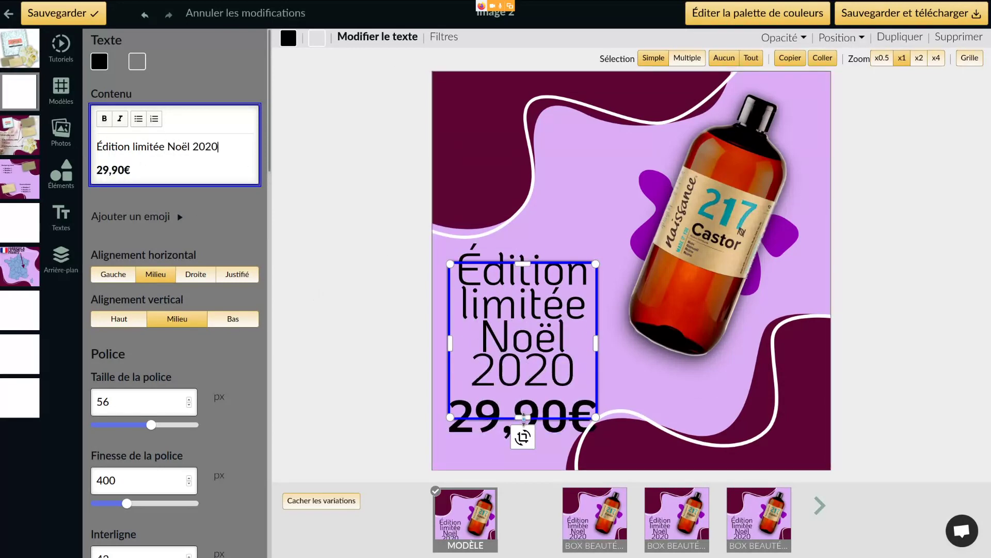
{"action": "left_click", "coordinate": [524, 455]}
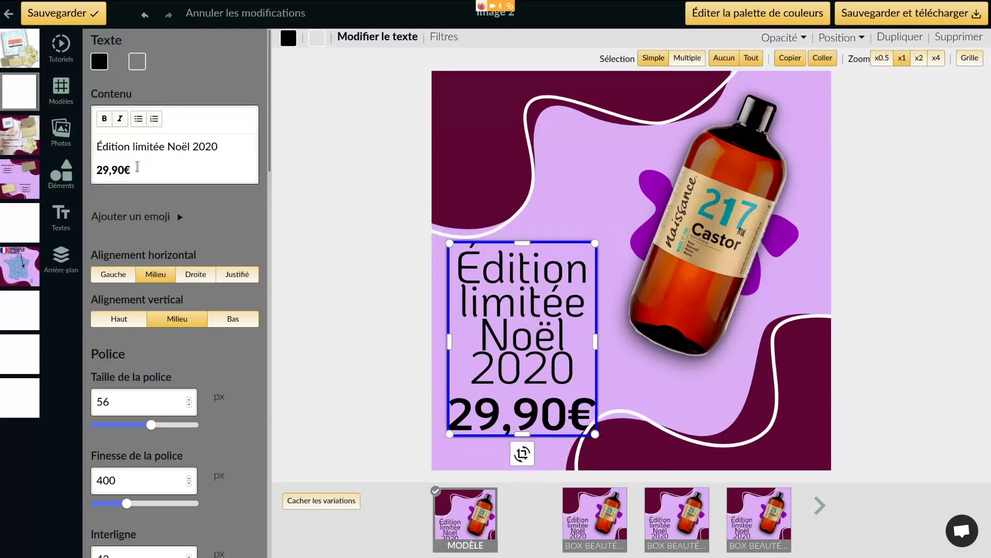
Step: Insert a "34,90 €" line above the bold price and widen the text box so it fits on one line
{"action": "key", "text": "Return"}
{"action": "type", "text": "34,90 €"}
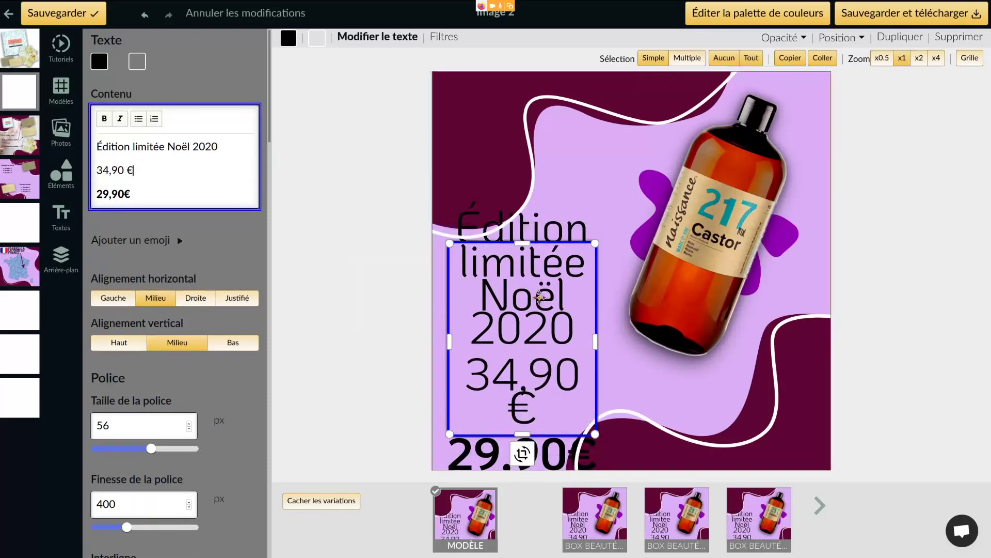
{"action": "left_click", "coordinate": [540, 298]}
{"action": "left_click_drag", "start_coordinate": [538, 316], "coordinate": [548, 295]}
Step: Strike through "34,90 €" with a slightly slanted line and set its stroke width to 7,4
{"action": "left_click", "coordinate": [64, 176]}
{"action": "scroll", "coordinate": [112, 163], "scroll_direction": "down", "scroll_amount": 2}
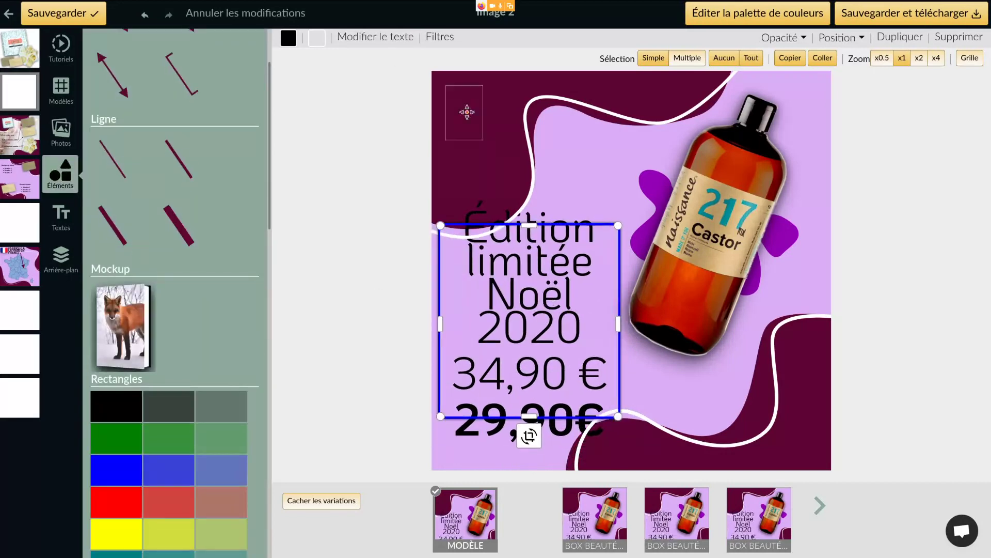
{"action": "left_click", "coordinate": [467, 112]}
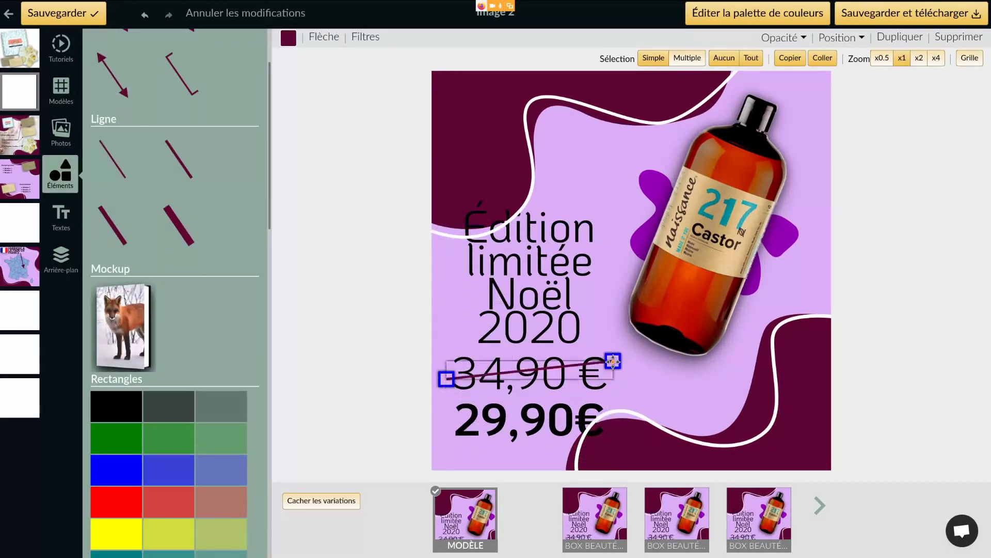
{"action": "left_click", "coordinate": [320, 37]}
{"action": "left_click_drag", "start_coordinate": [101, 84], "coordinate": [119, 85]}
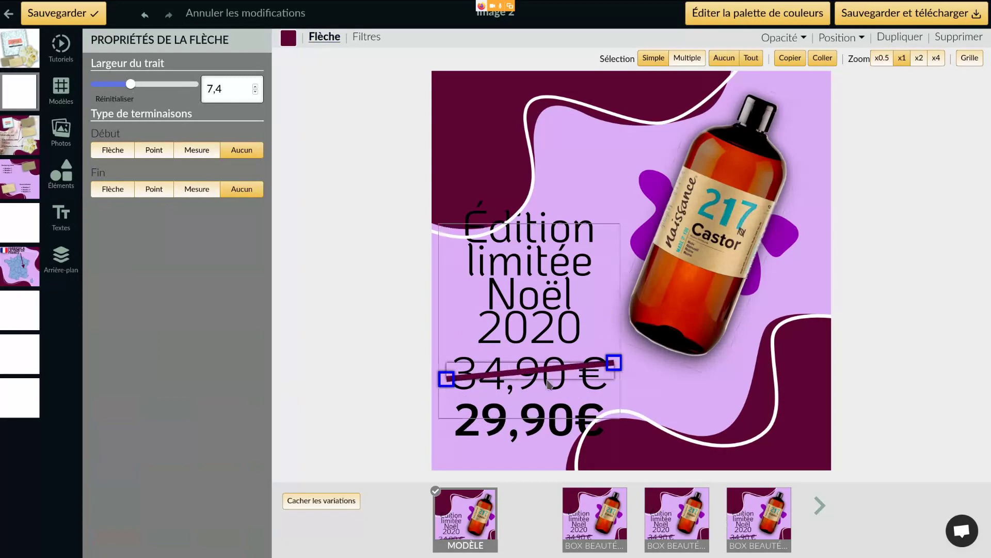
Step: Adjust the stacking order of the offer text block and the strikethrough line crossing it
{"action": "left_click", "coordinate": [816, 407]}
{"action": "left_click", "coordinate": [542, 408]}
{"action": "left_click", "coordinate": [840, 37]}
{"action": "left_click", "coordinate": [894, 122]}
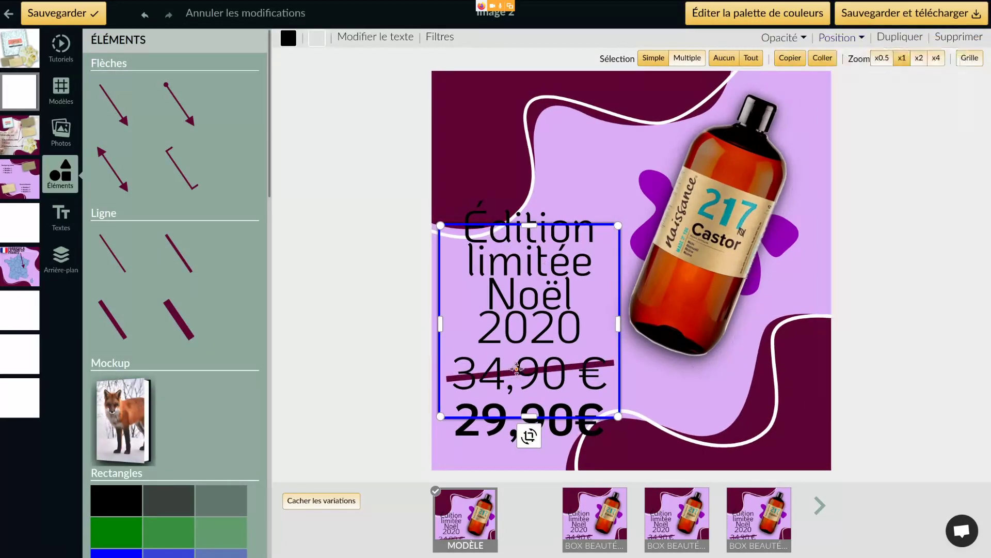
{"action": "key", "text": "Tab"}
{"action": "key", "text": "Tab"}
{"action": "key", "text": "Tab"}
{"action": "key", "text": "Tab"}
{"action": "key", "text": "Tab"}
{"action": "key", "text": "Tab"}
{"action": "key", "text": "Tab"}
{"action": "key", "text": "Tab"}
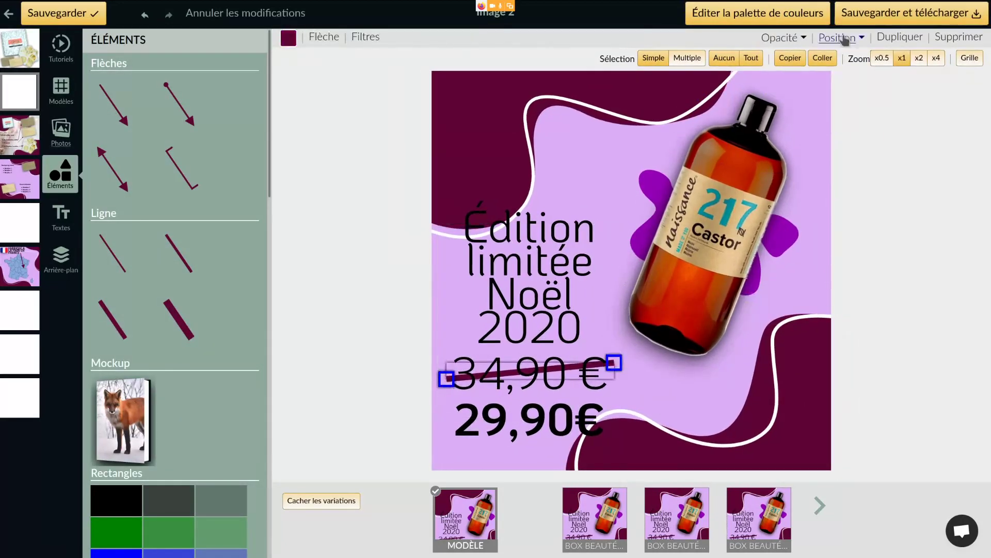
{"action": "left_click", "coordinate": [844, 39]}
{"action": "left_click", "coordinate": [866, 123]}
{"action": "left_click", "coordinate": [873, 361]}
Step: Shift the upper wave shapes clear of the offer text, and delete the bottle and the purple splash behind it
{"action": "left_click", "coordinate": [496, 131]}
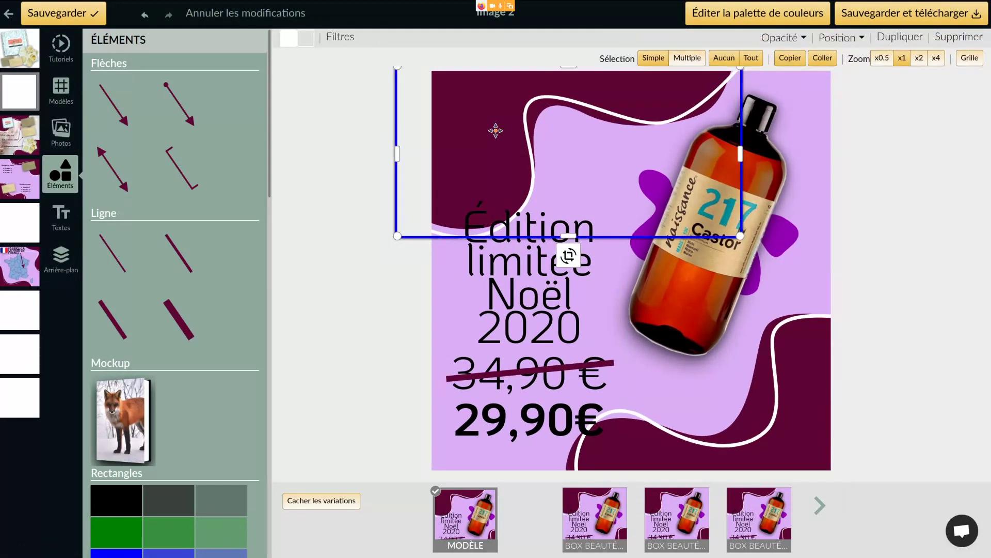
{"action": "left_click_drag", "start_coordinate": [496, 130], "coordinate": [451, 177]}
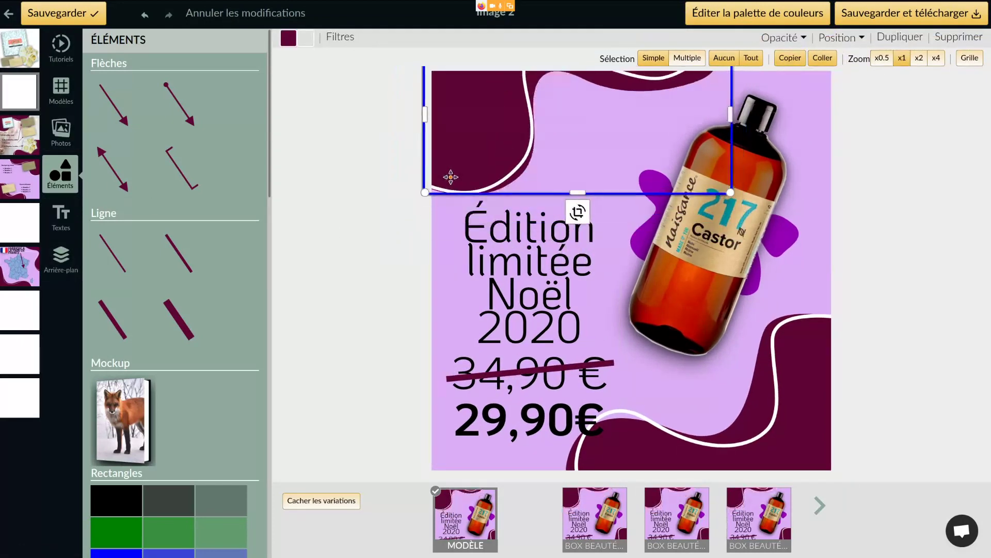
{"action": "left_click", "coordinate": [719, 230]}
{"action": "key", "text": "Delete"}
{"action": "left_click", "coordinate": [719, 230]}
{"action": "key", "text": "Delete"}
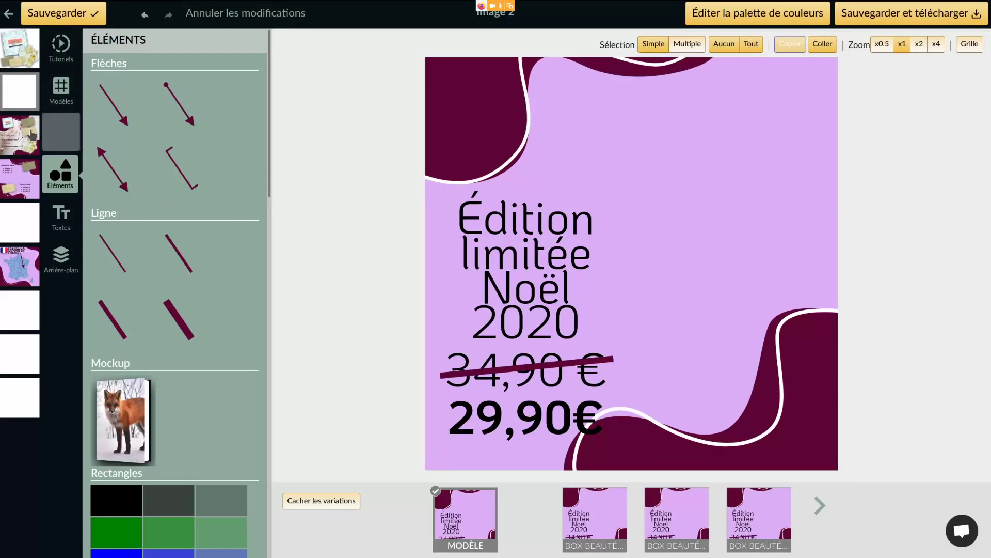
{"action": "left_click", "coordinate": [59, 128]}
{"action": "left_click", "coordinate": [19, 48]}
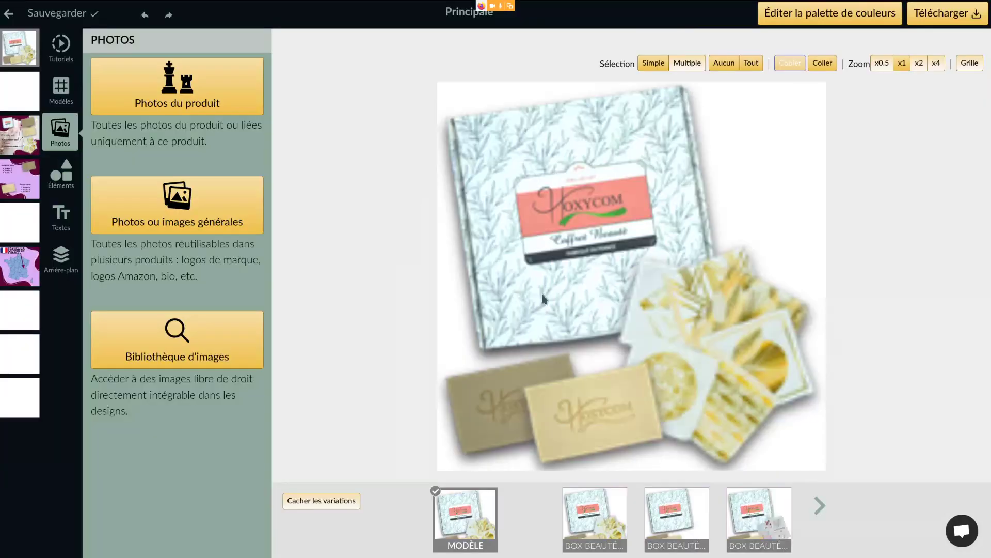
{"action": "key", "text": "super"}
{"action": "key", "text": "super"}
{"action": "key", "text": "alt+Tab"}
{"action": "key", "text": "alt+Tab"}
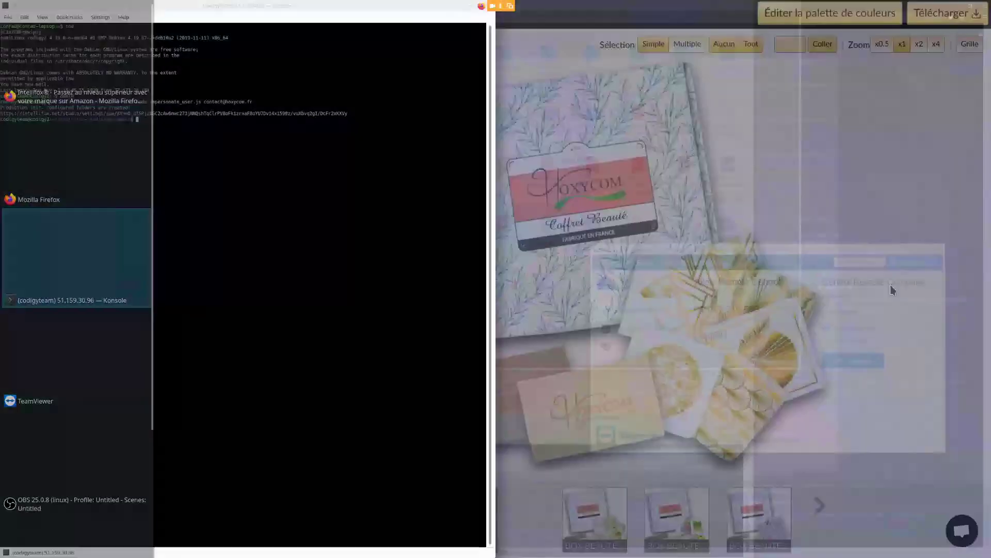
{"action": "key", "text": "alt+Tab"}
{"action": "left_click", "coordinate": [5, 102]}
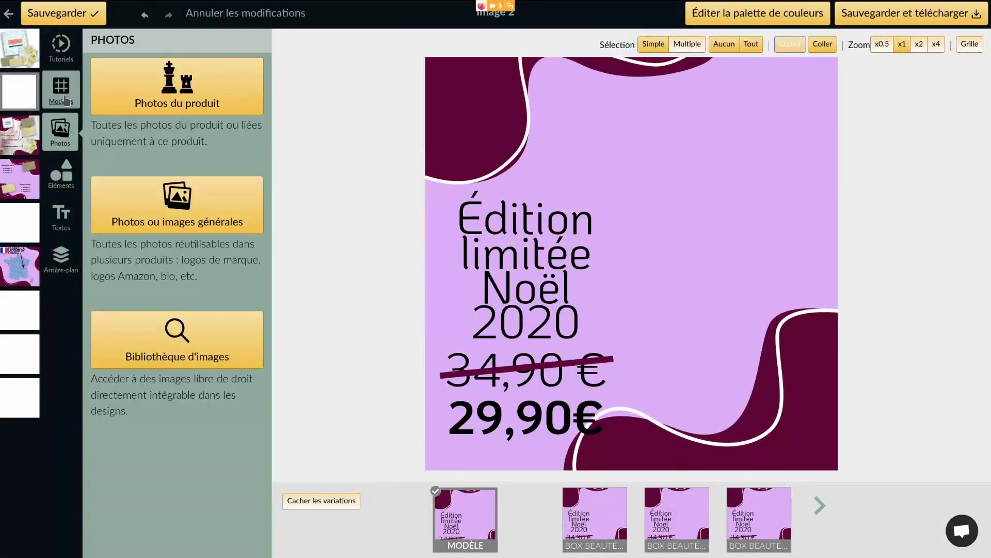
Step: Raise the offer text slightly and shift the lower wave shapes toward the corner, clear of the 29,90€ price
{"action": "left_click", "coordinate": [524, 417]}
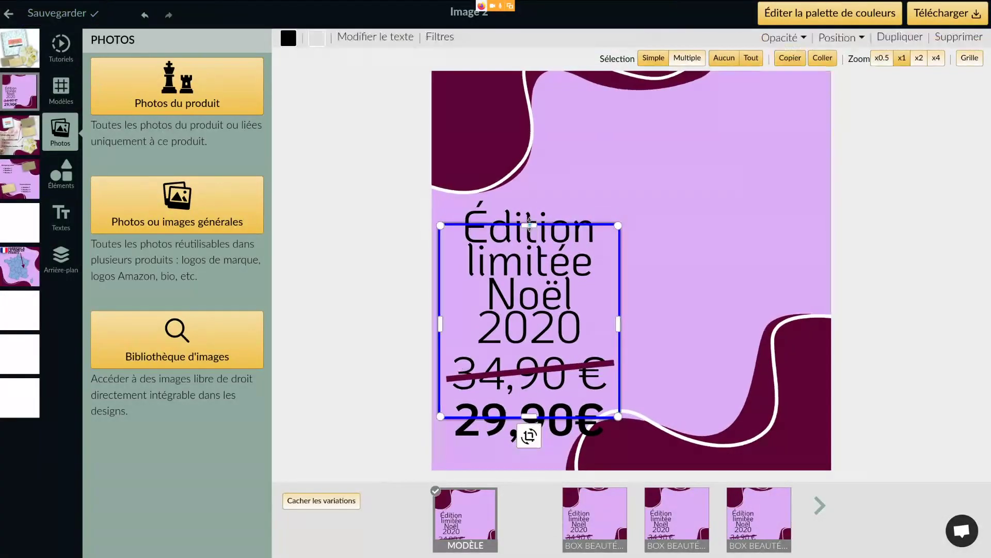
{"action": "left_click_drag", "start_coordinate": [779, 445], "coordinate": [794, 459]}
{"action": "left_click", "coordinate": [537, 264]}
{"action": "left_click", "coordinate": [909, 221]}
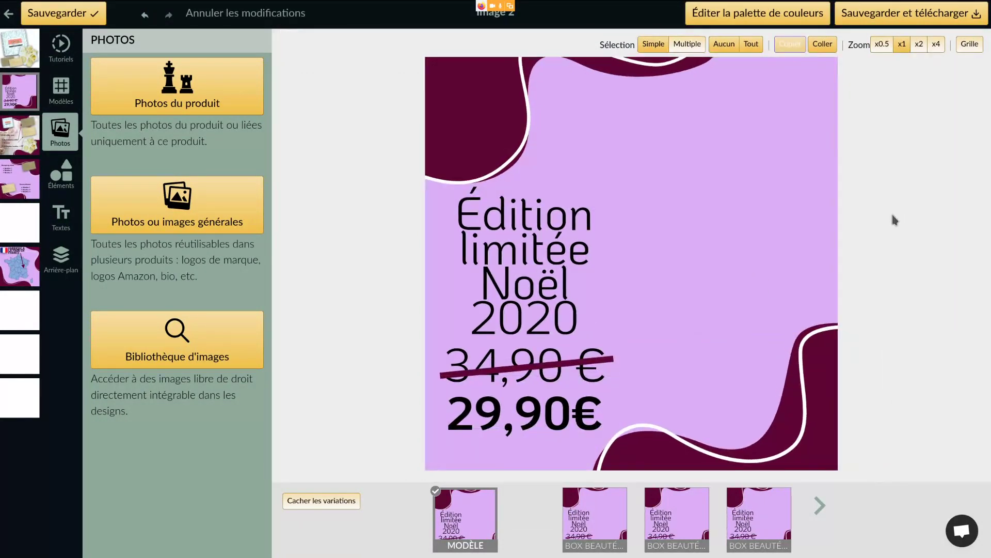
Step: Add a classic-style text to Image 2 reading "Seulement 200 exemplaires, jusqu'à épuisement des stocks."
{"action": "left_click", "coordinate": [62, 207]}
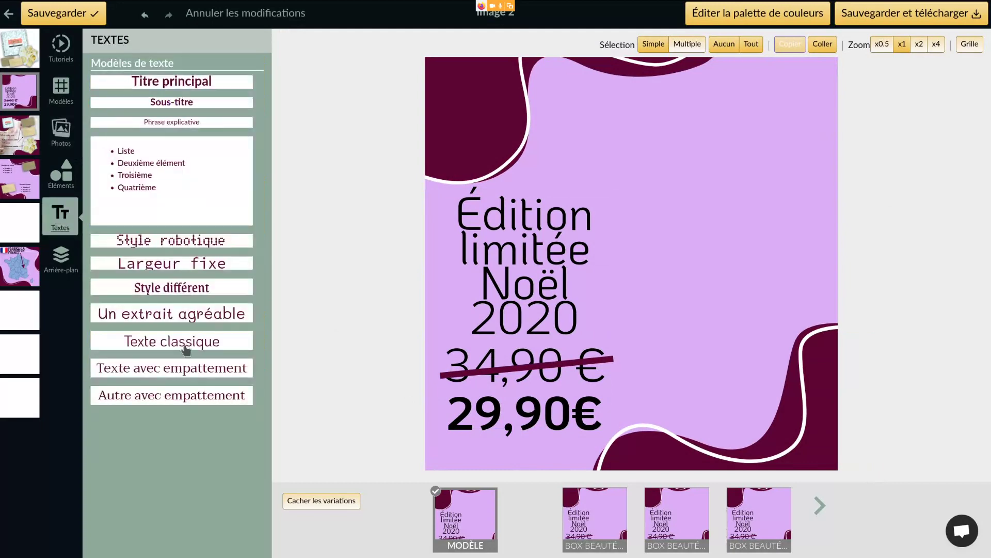
{"action": "left_click", "coordinate": [183, 346]}
{"action": "left_click", "coordinate": [320, 42]}
{"action": "left_click", "coordinate": [376, 36]}
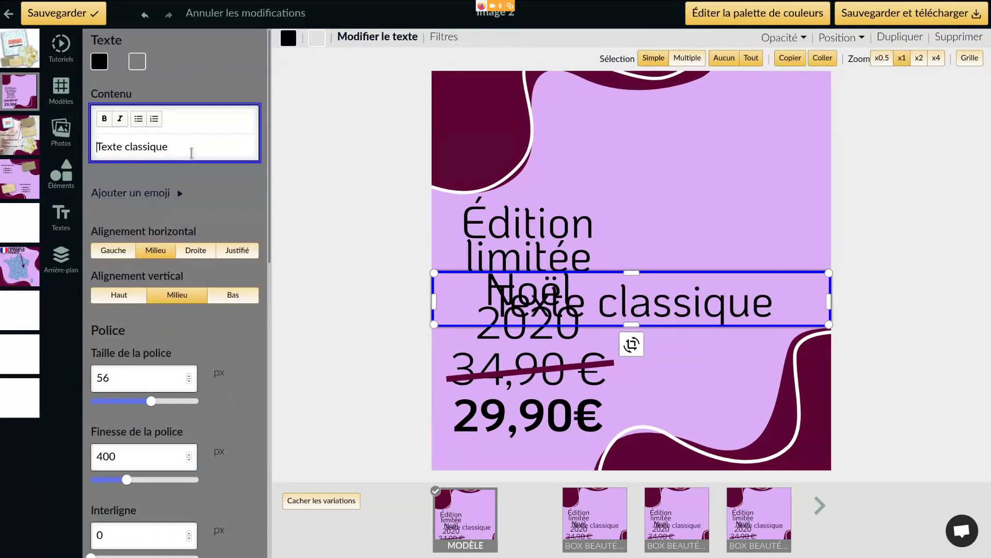
{"action": "key", "text": "ctrl+a"}
{"action": "type", "text": "Seulement 200 exa"}
{"action": "type", "text": "mplai"}
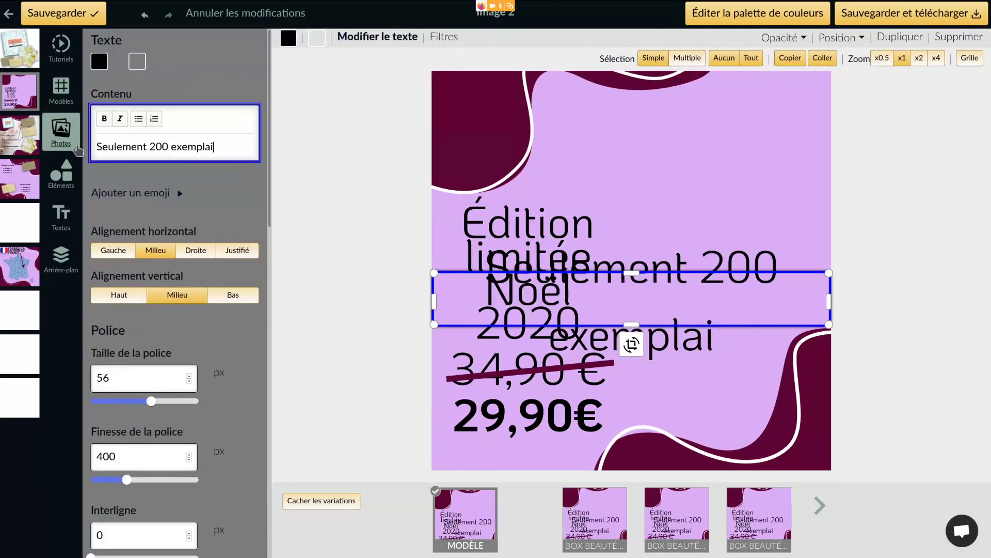
{"action": "type", "text": "res, jusqu'à épuisement des stocks."}
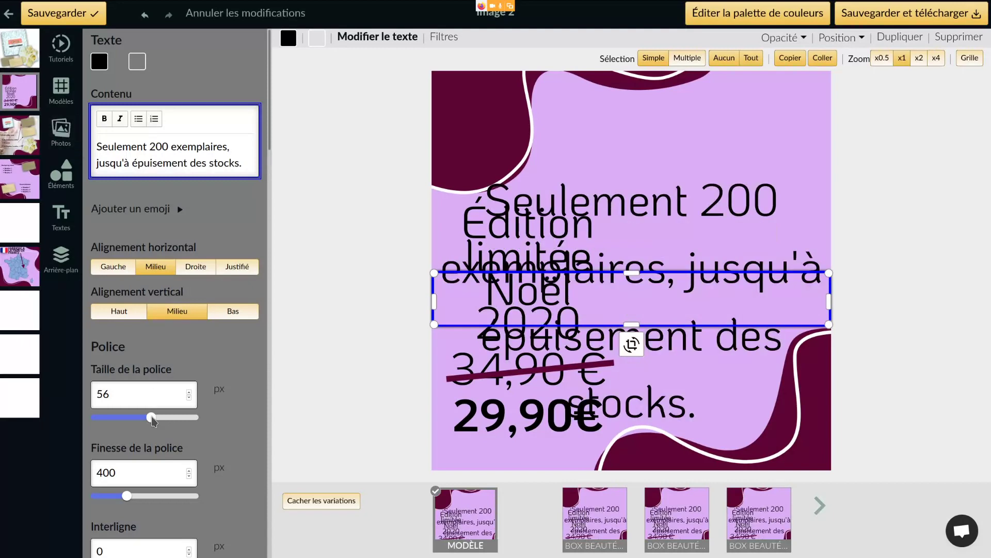
Step: Set the stock notice's font size to 14 px, place it below the price and narrow its box to the price's width
{"action": "left_click_drag", "start_coordinate": [153, 421], "coordinate": [108, 424]}
{"action": "left_click_drag", "start_coordinate": [574, 310], "coordinate": [567, 453]}
{"action": "left_click_drag", "start_coordinate": [826, 416], "coordinate": [603, 432]}
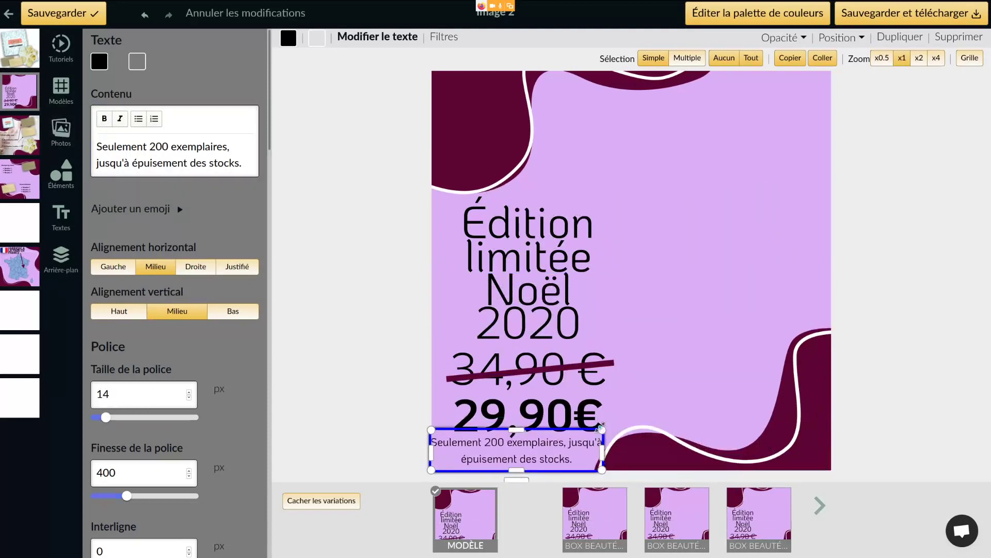
Step: Centre the stock notice under the price, then move the offer text, strike-through line and notice together to the upper-right area of Image 2
{"action": "left_click_drag", "start_coordinate": [545, 441], "coordinate": [560, 439]}
{"action": "left_click", "coordinate": [679, 281]}
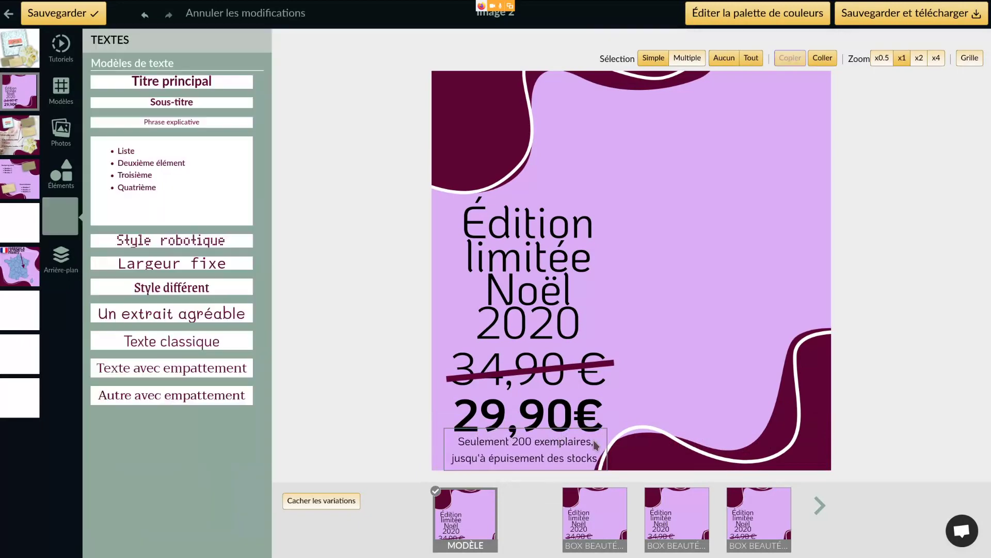
{"action": "left_click", "coordinate": [555, 367]}
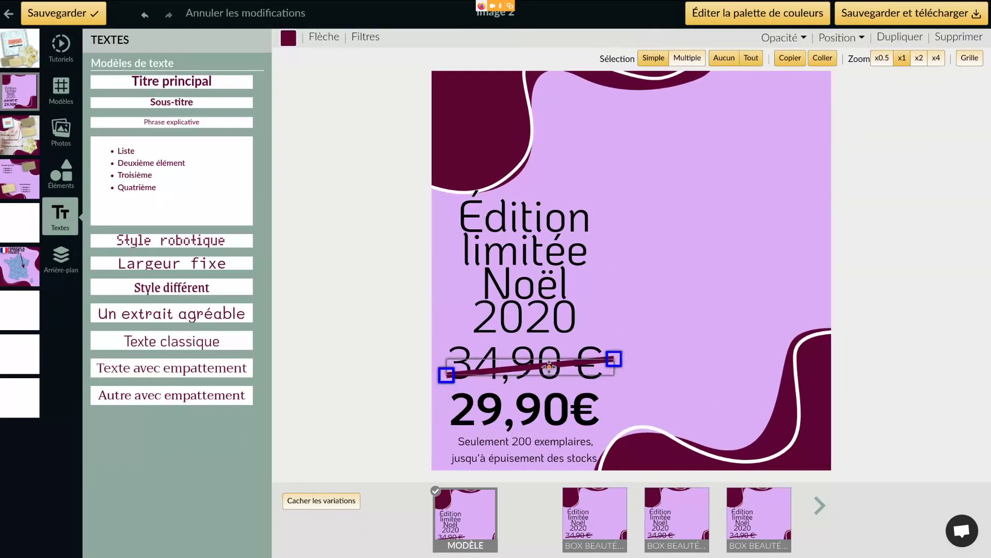
{"action": "left_click", "coordinate": [542, 304], "text": "shift"}
{"action": "left_click_drag", "start_coordinate": [555, 290], "coordinate": [717, 222]}
{"action": "key", "text": "Escape"}
Step: Make "Noël 2020" bold in the offer text
{"action": "left_click", "coordinate": [686, 202]}
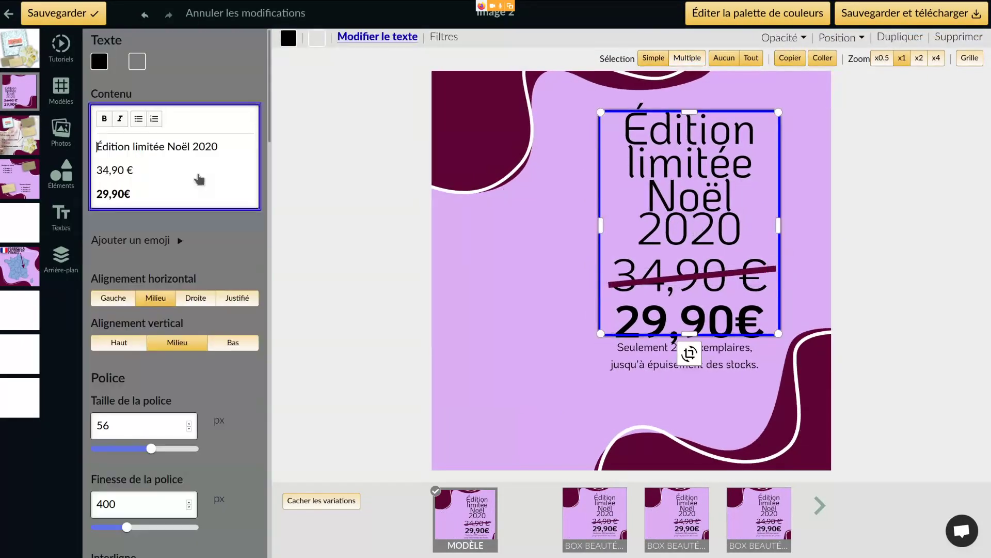
{"action": "key", "text": "ctrl+b"}
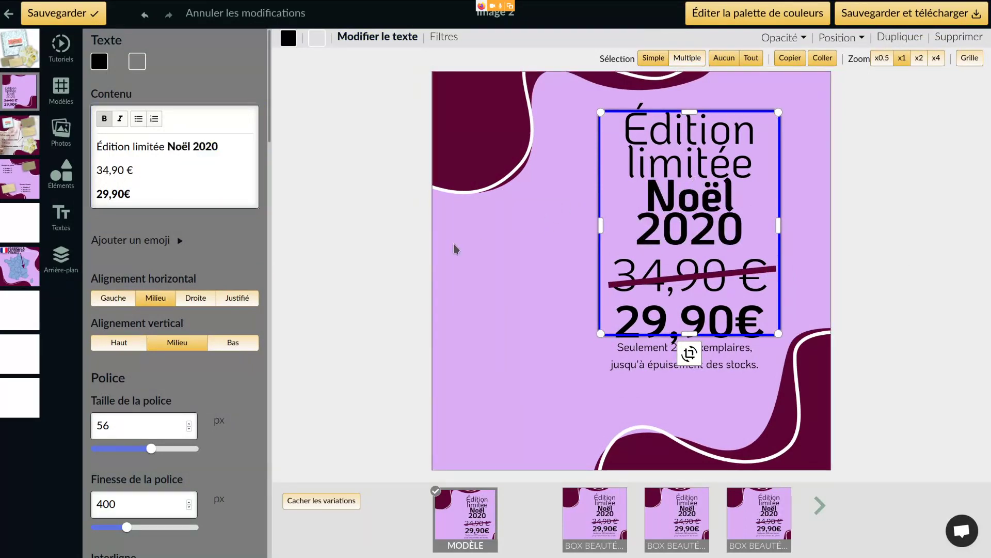
{"action": "left_click", "coordinate": [436, 238]}
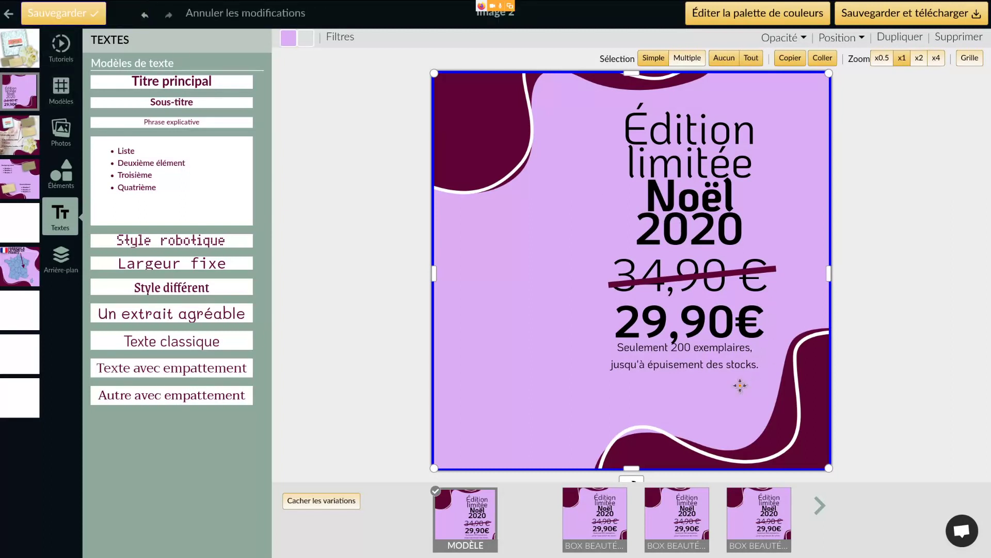
Step: Nudge the stock notice slightly down and right so it sits centred beneath the 29,90€ price
{"action": "left_click", "coordinate": [714, 345]}
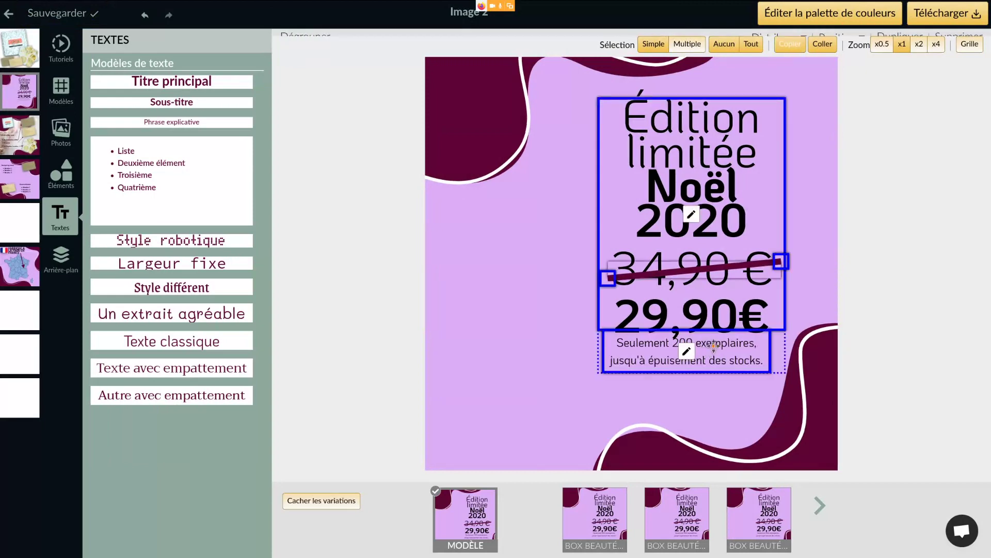
{"action": "left_click", "coordinate": [715, 345]}
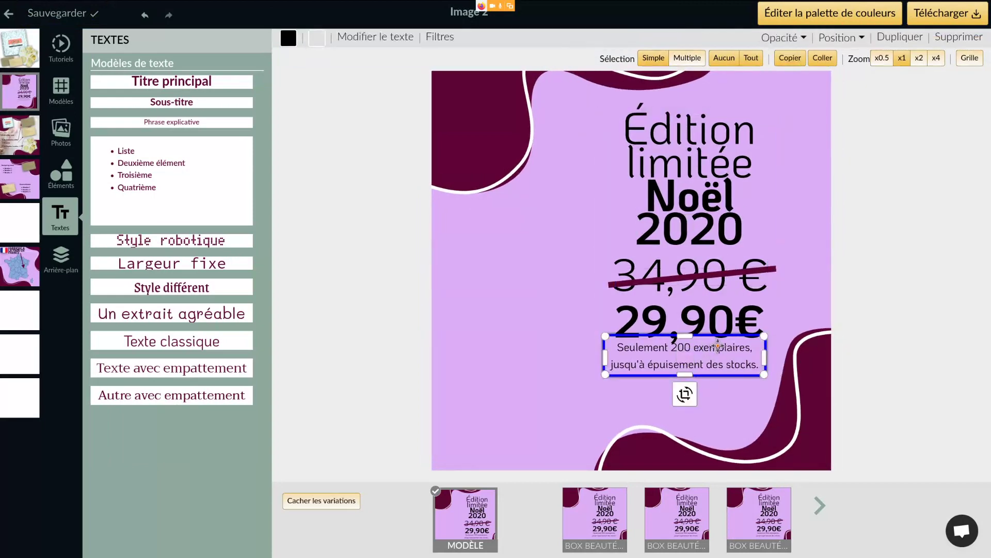
{"action": "left_click_drag", "start_coordinate": [718, 346], "coordinate": [719, 348]}
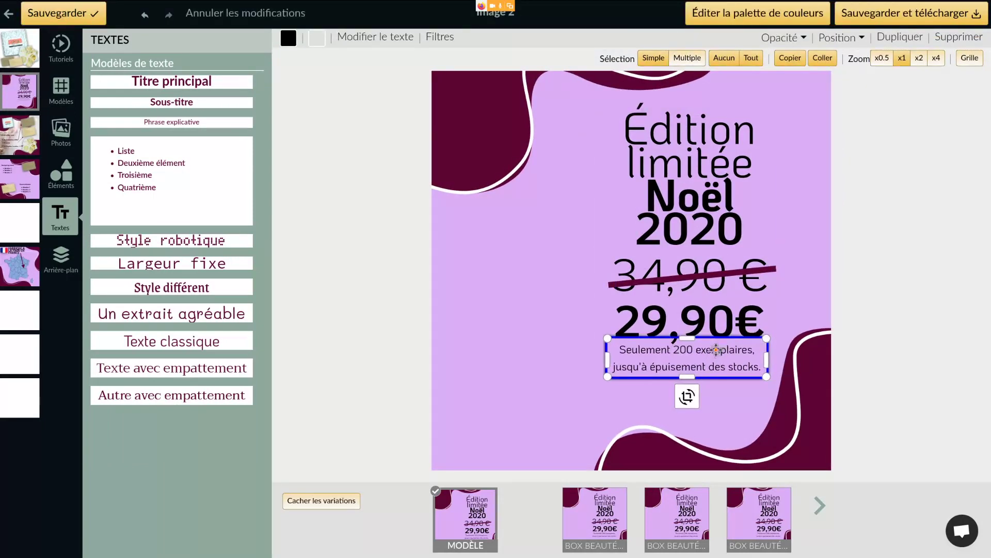
{"action": "left_click", "coordinate": [709, 356]}
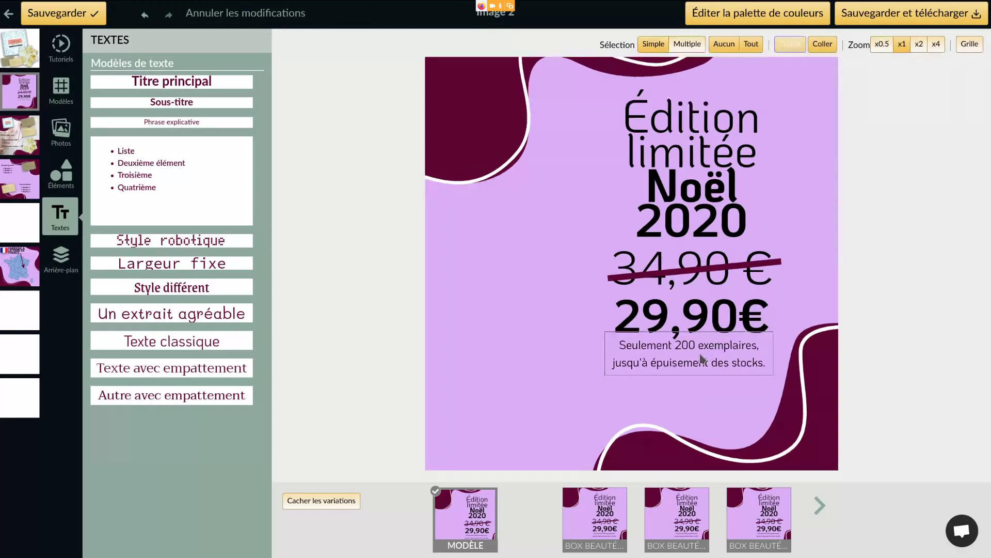
Step: Copy the Coffret Beauté box photo from the Principale image into Image 2
{"action": "left_click", "coordinate": [22, 57]}
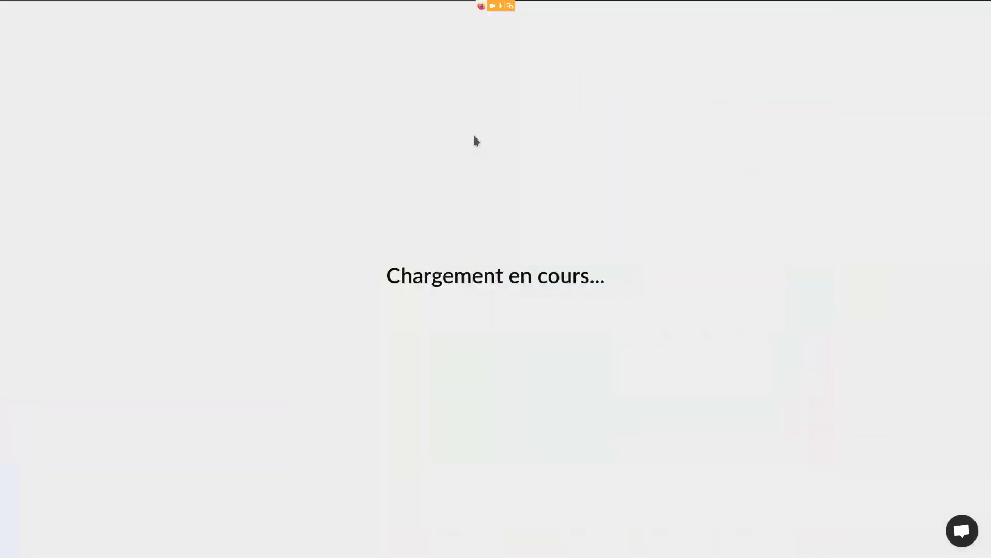
{"action": "left_click", "coordinate": [565, 178]}
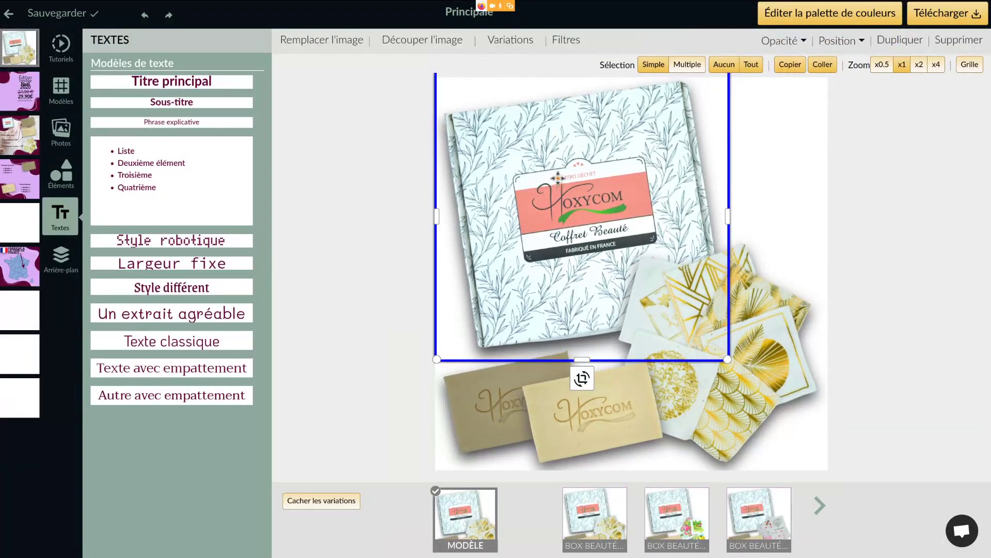
{"action": "left_click", "coordinate": [20, 84]}
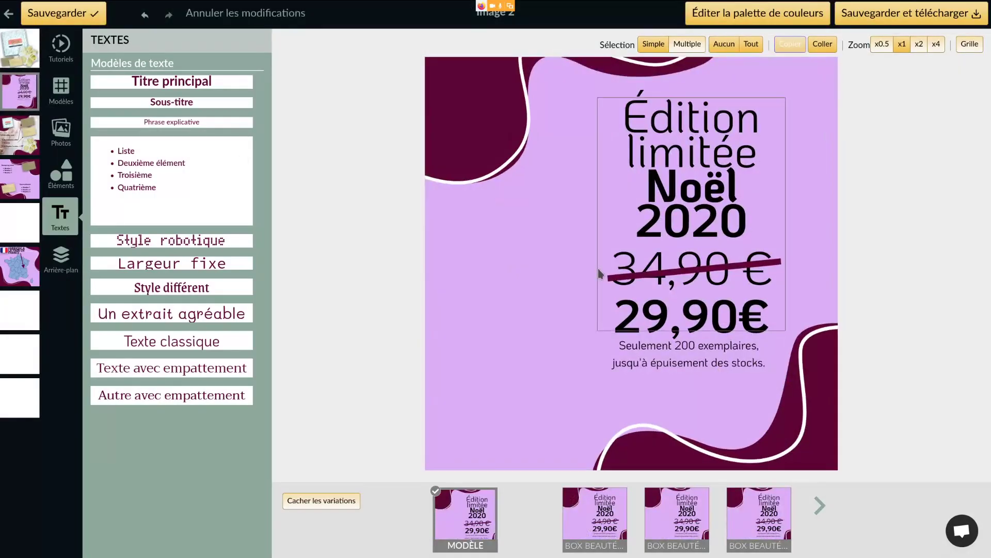
{"action": "key", "text": "ctrl+v"}
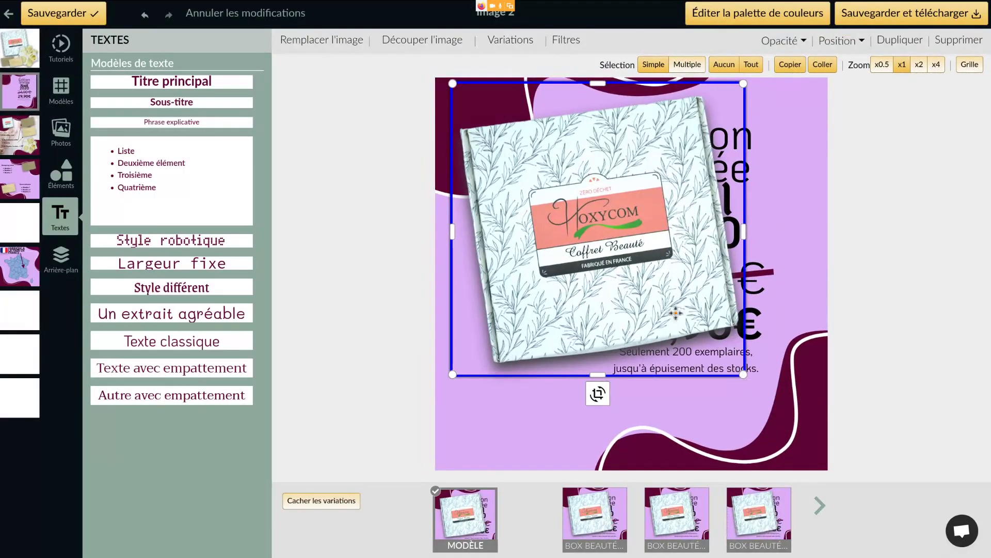
Step: Shrink the pasted box photo and place it beside the prices, shifting the grouped offer texts up and right, clear of the box
{"action": "left_click_drag", "start_coordinate": [743, 374], "coordinate": [632, 280]}
{"action": "left_click", "coordinate": [575, 192]}
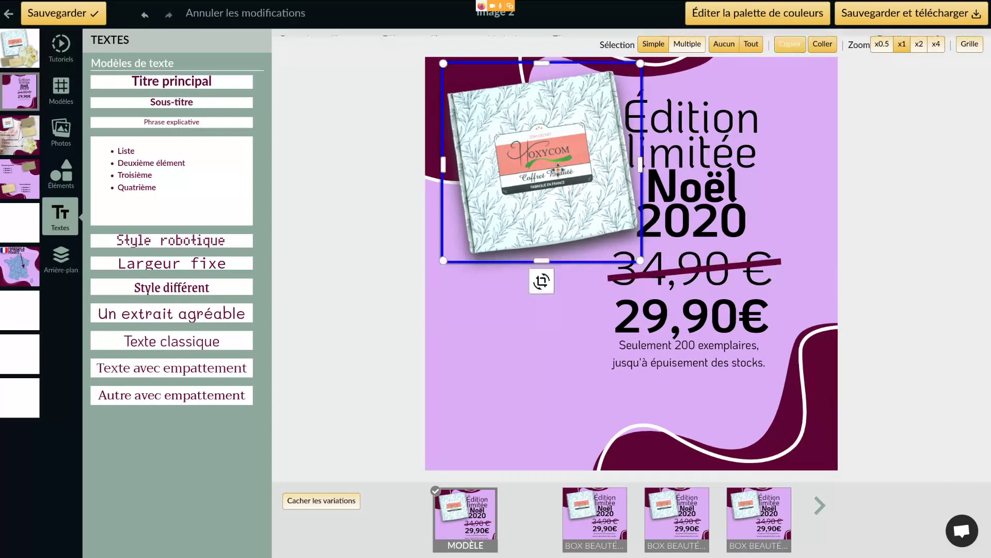
{"action": "left_click_drag", "start_coordinate": [560, 174], "coordinate": [552, 308]}
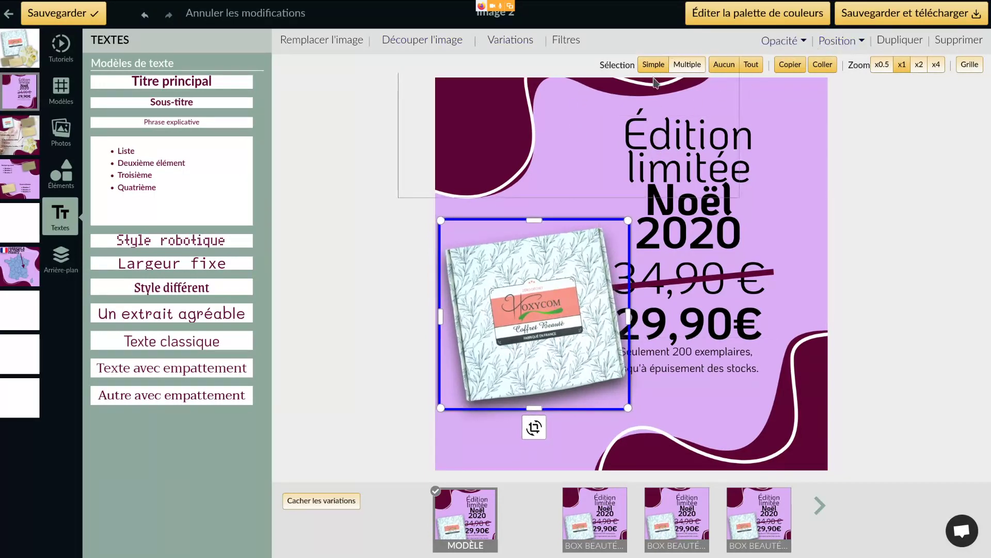
{"action": "left_click", "coordinate": [698, 187]}
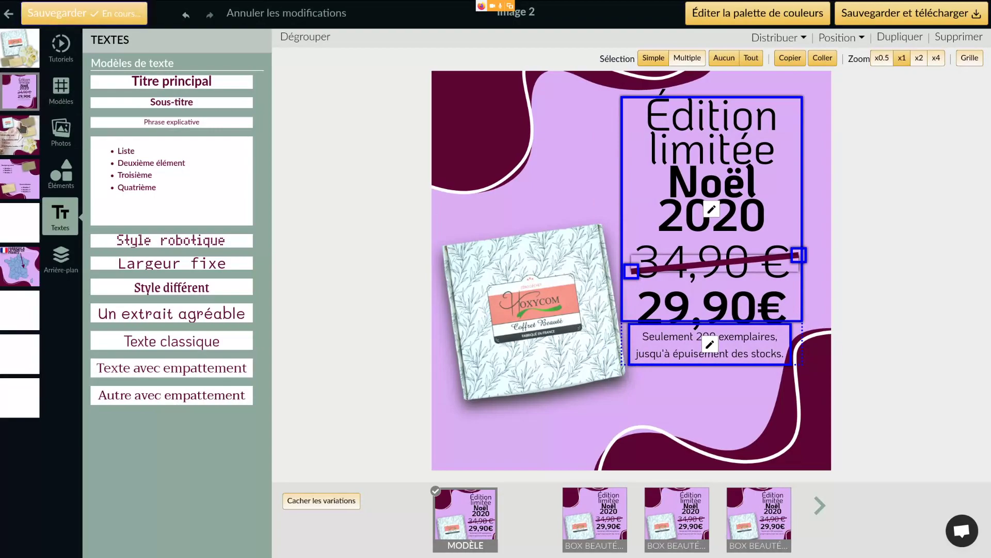
Step: On Image 3, assign the matching cut-out wipes photos to the Box Beauté Coco and Box Beauté Douce variations of the wipes image
{"action": "left_click", "coordinate": [21, 136]}
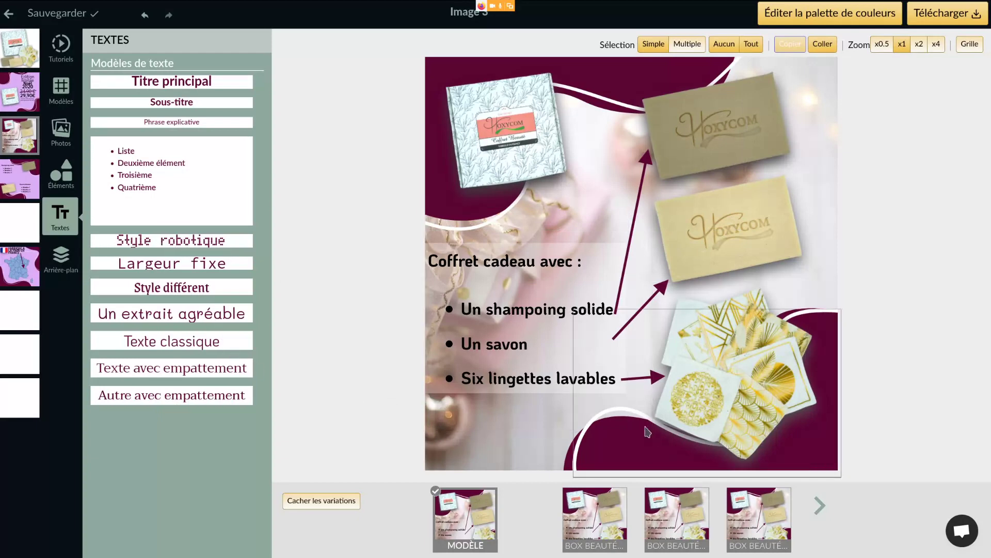
{"action": "left_click", "coordinate": [24, 62]}
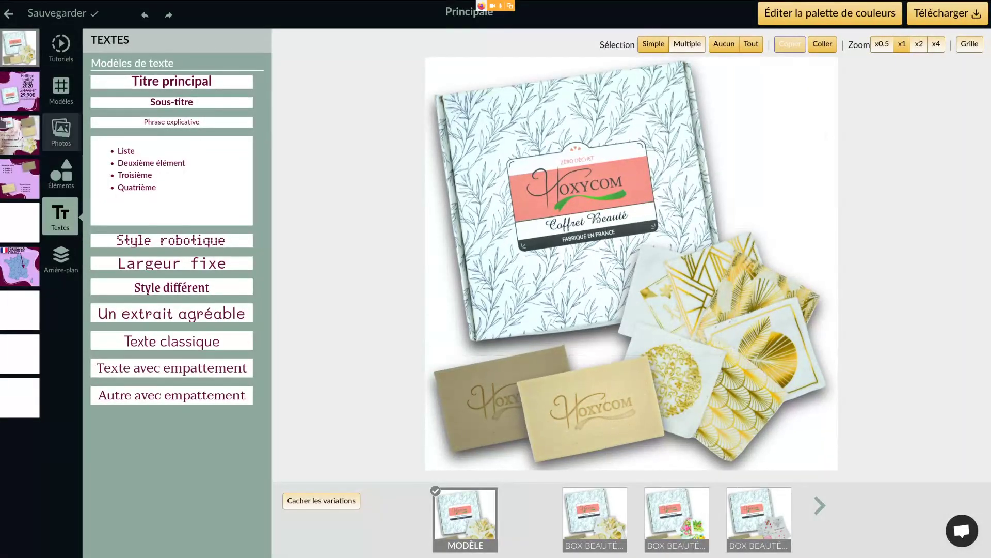
{"action": "left_click", "coordinate": [20, 142]}
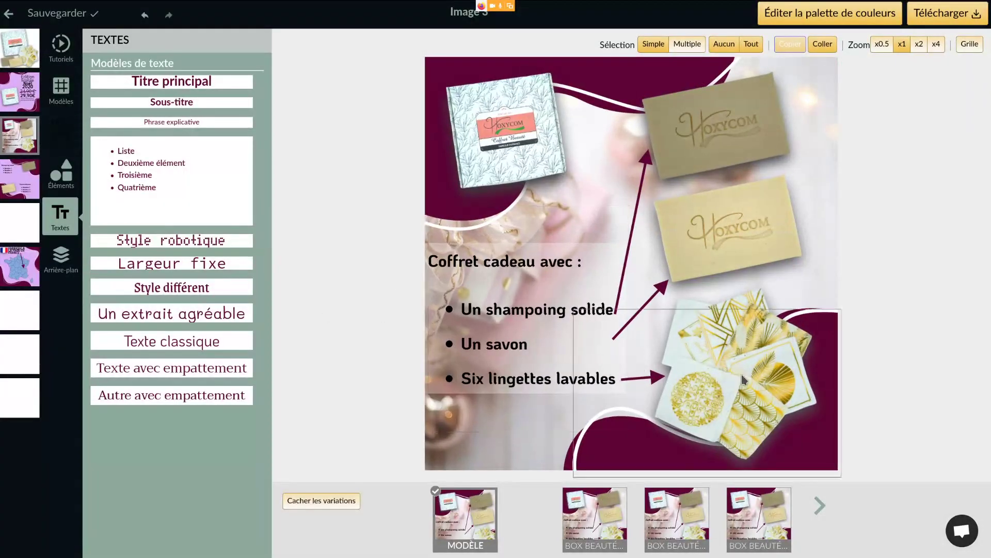
{"action": "left_click", "coordinate": [742, 374]}
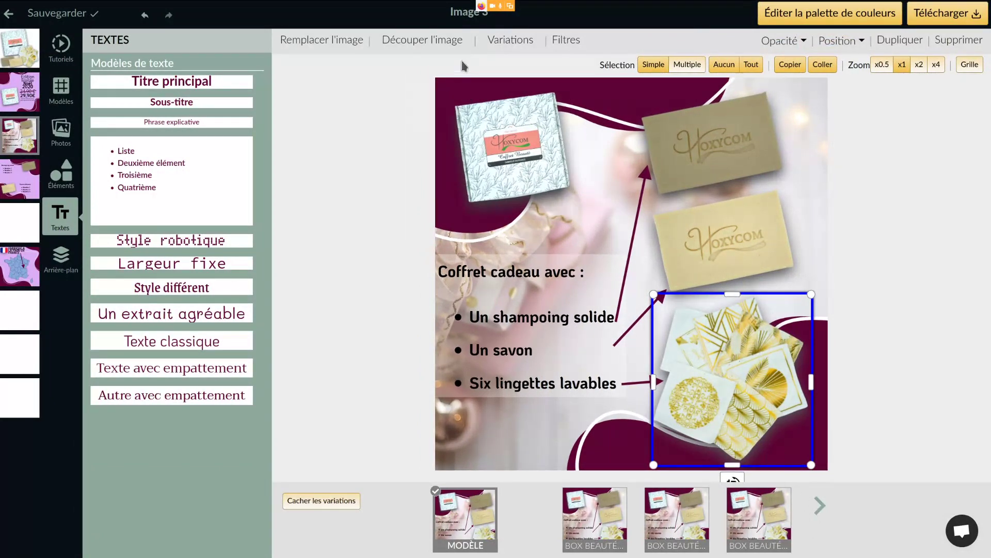
{"action": "left_click", "coordinate": [522, 41]}
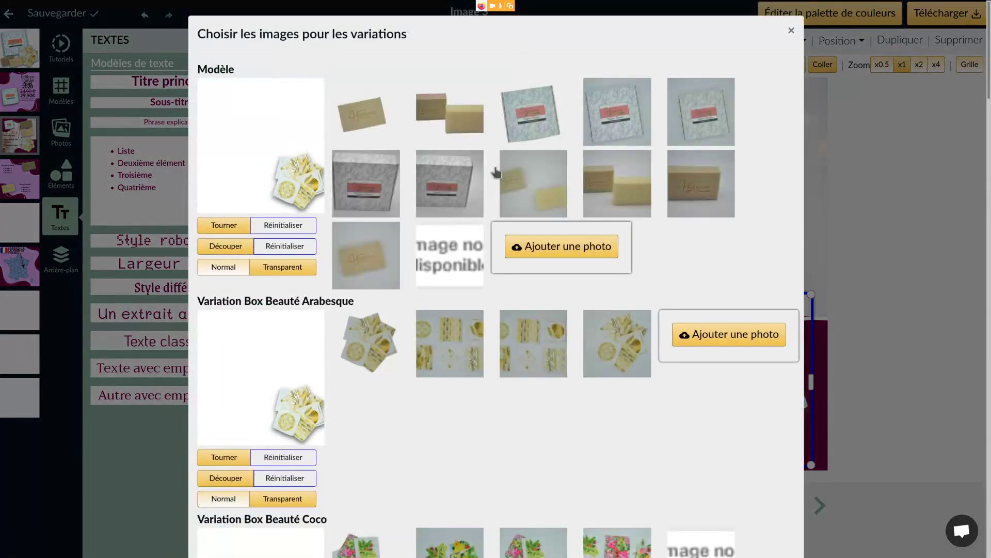
{"action": "scroll", "coordinate": [380, 351], "scroll_direction": "down", "scroll_amount": 3}
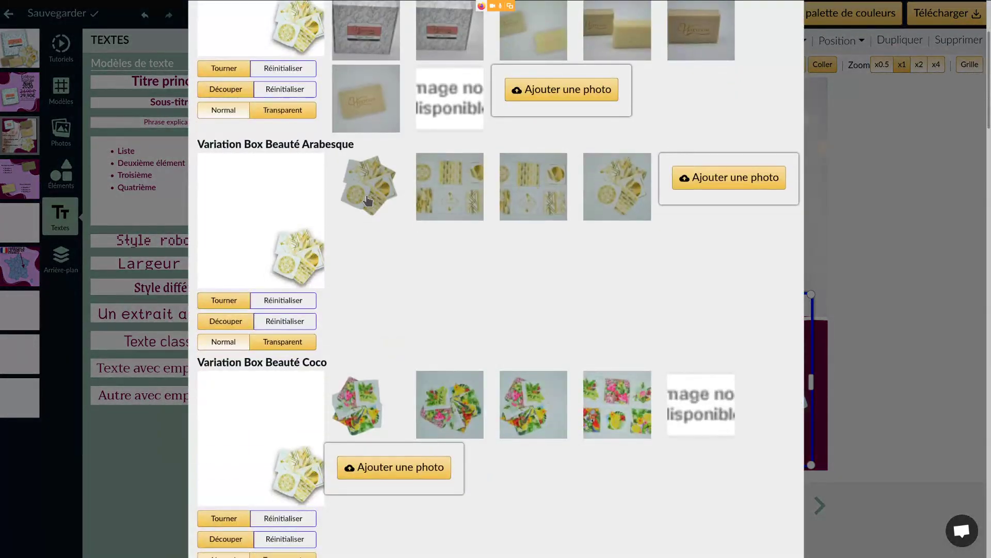
{"action": "left_click", "coordinate": [362, 408]}
{"action": "scroll", "coordinate": [413, 330], "scroll_direction": "down", "scroll_amount": 4}
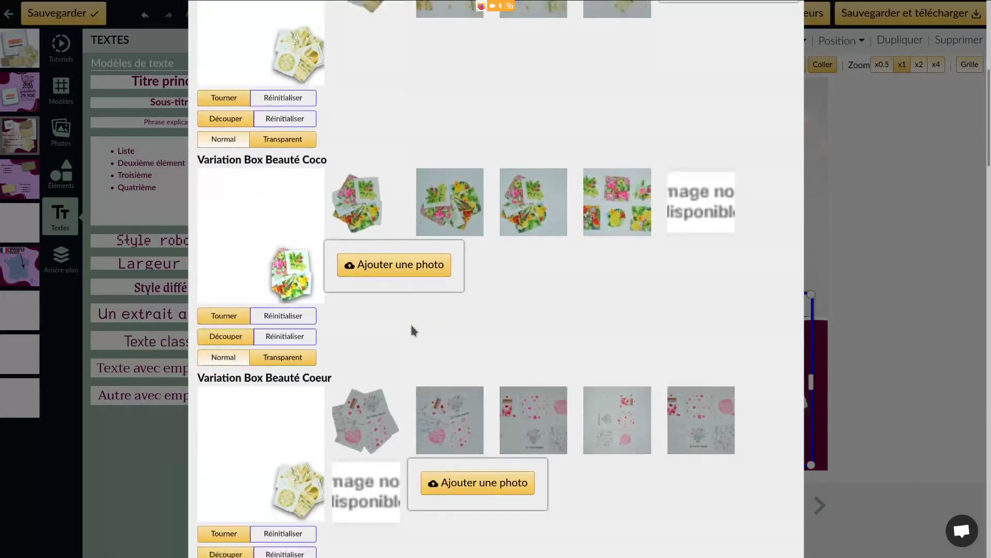
{"action": "scroll", "coordinate": [392, 335], "scroll_direction": "down", "scroll_amount": 10}
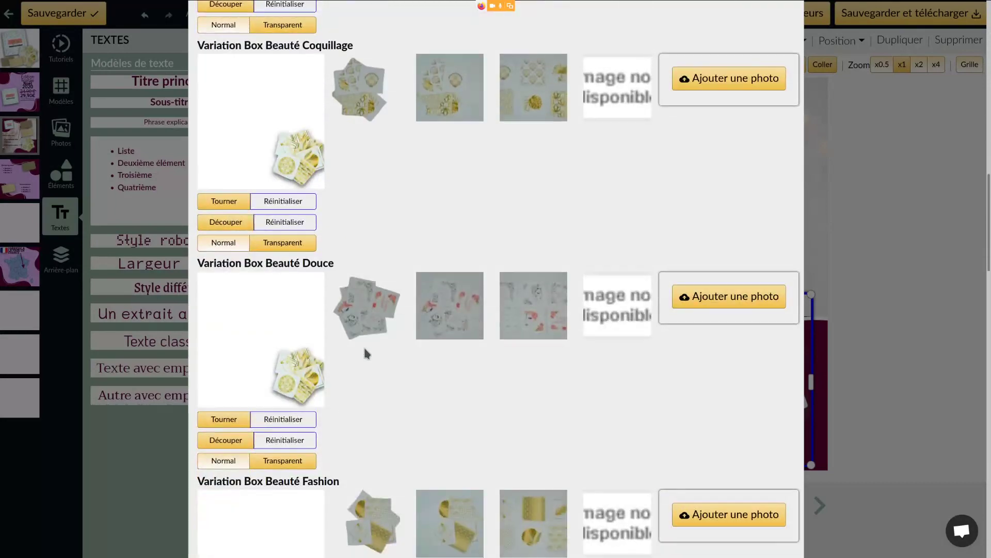
{"action": "left_click", "coordinate": [365, 330]}
{"action": "scroll", "coordinate": [369, 356], "scroll_direction": "down", "scroll_amount": 4}
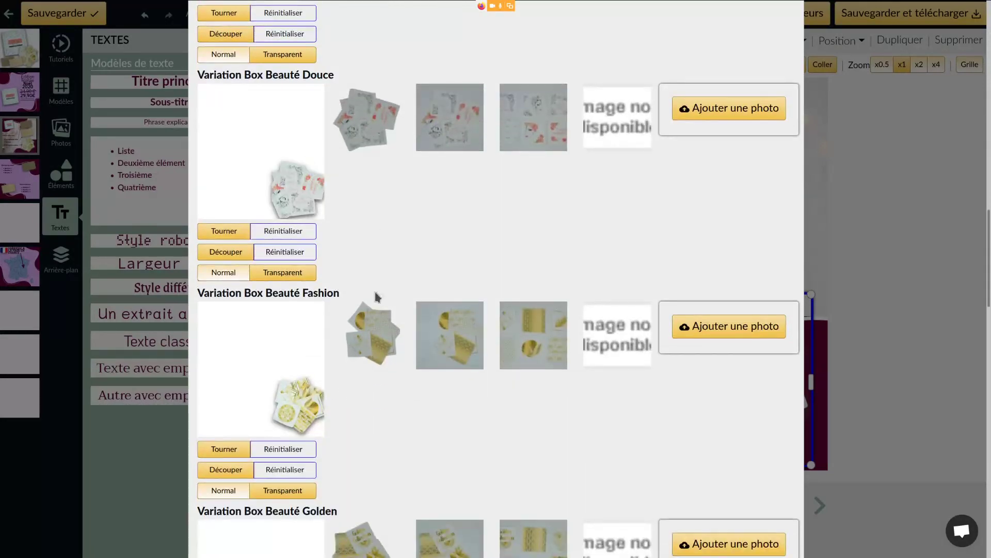
Step: Assign the matching cut-out wipes photos to the Box Beauté Fashion, Super, Sweet and Toucan variations
{"action": "left_click", "coordinate": [374, 329]}
{"action": "scroll", "coordinate": [375, 330], "scroll_direction": "down", "scroll_amount": 4}
{"action": "scroll", "coordinate": [372, 361], "scroll_direction": "down", "scroll_amount": 5}
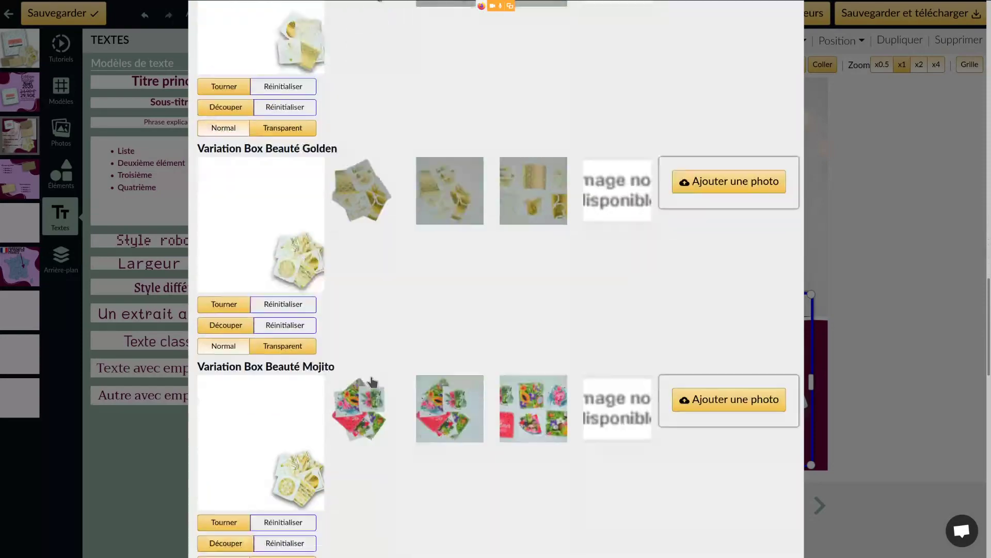
{"action": "scroll", "coordinate": [371, 419], "scroll_direction": "down", "scroll_amount": 10}
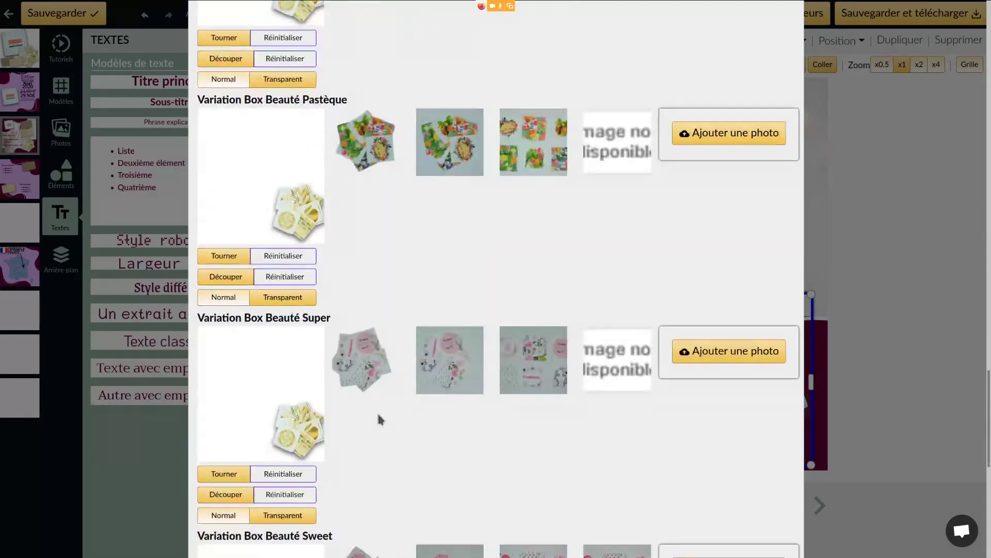
{"action": "left_click", "coordinate": [358, 213]}
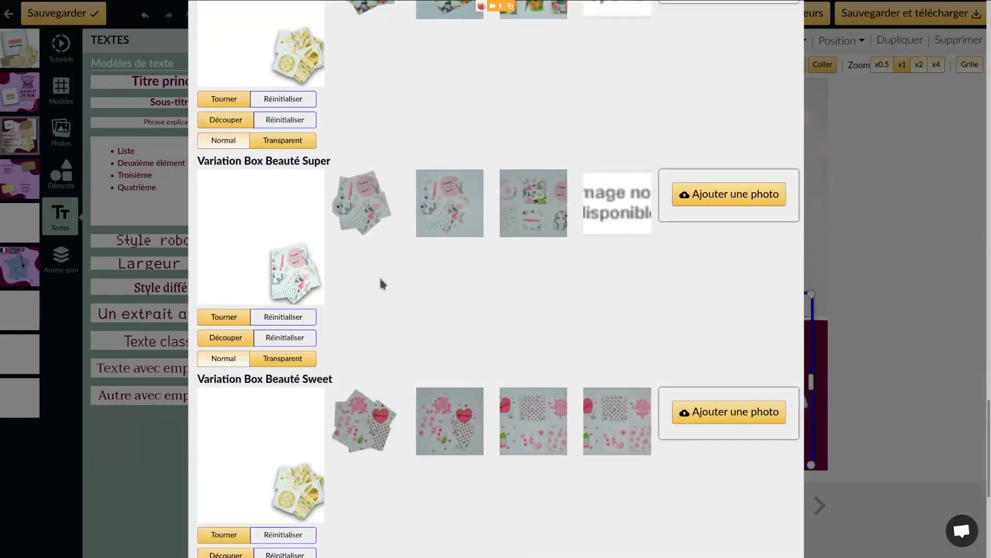
{"action": "scroll", "coordinate": [385, 295], "scroll_direction": "down", "scroll_amount": 3}
{"action": "scroll", "coordinate": [393, 331], "scroll_direction": "down", "scroll_amount": 3}
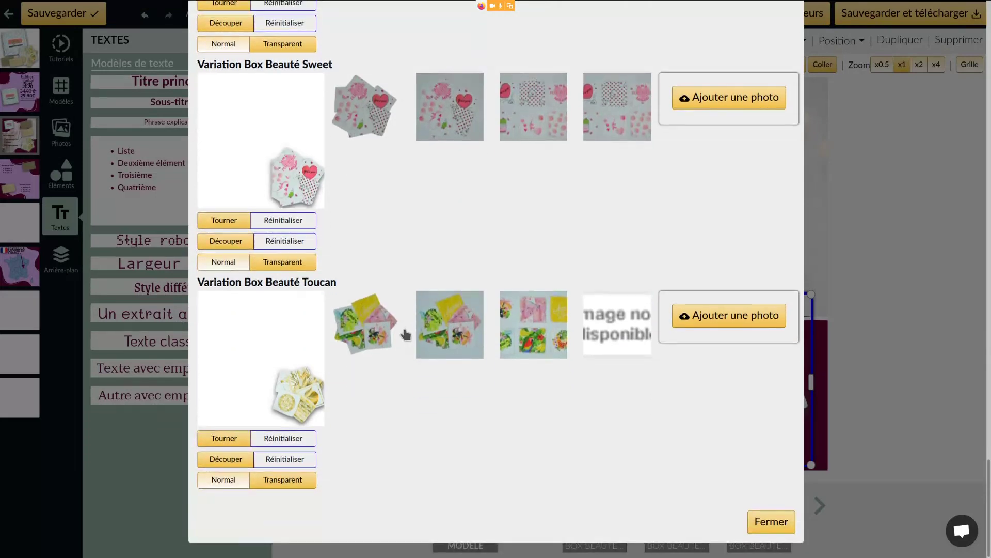
{"action": "left_click", "coordinate": [363, 331]}
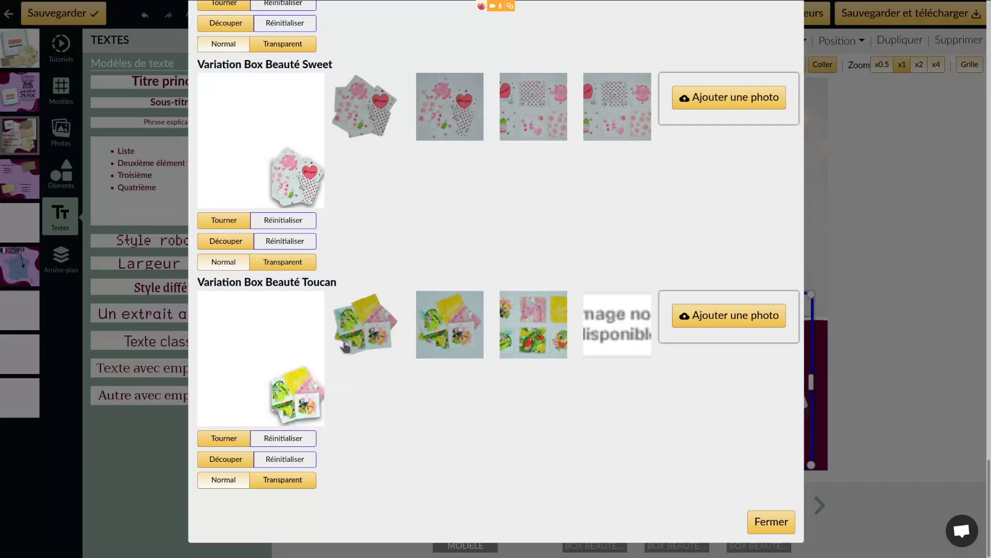
Step: Recrop the Box Beauté Toucan wipes photo so the crop frame encloses all the wipes, and apply the crop
{"action": "left_click", "coordinate": [221, 459]}
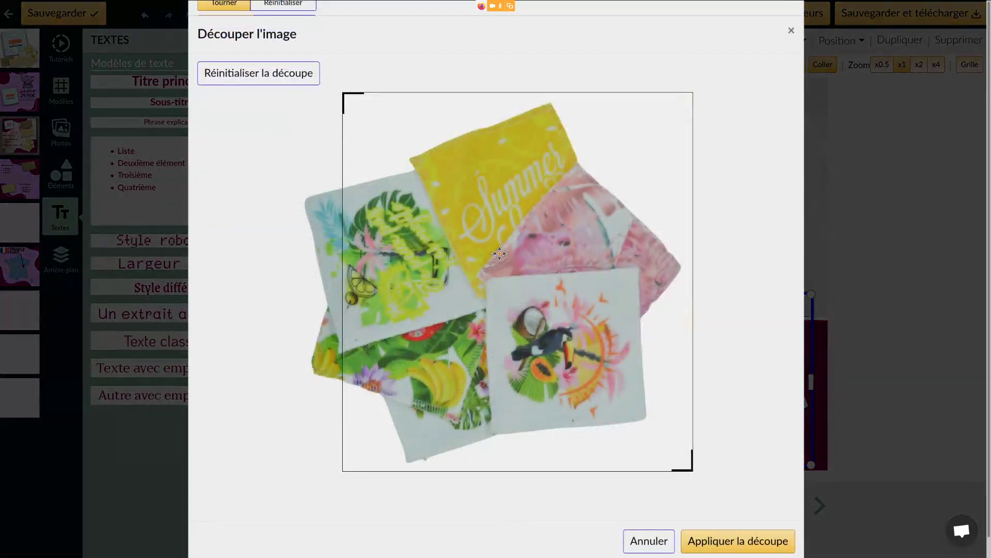
{"action": "left_click_drag", "start_coordinate": [499, 254], "coordinate": [459, 259]}
{"action": "left_click_drag", "start_coordinate": [646, 468], "coordinate": [692, 460]}
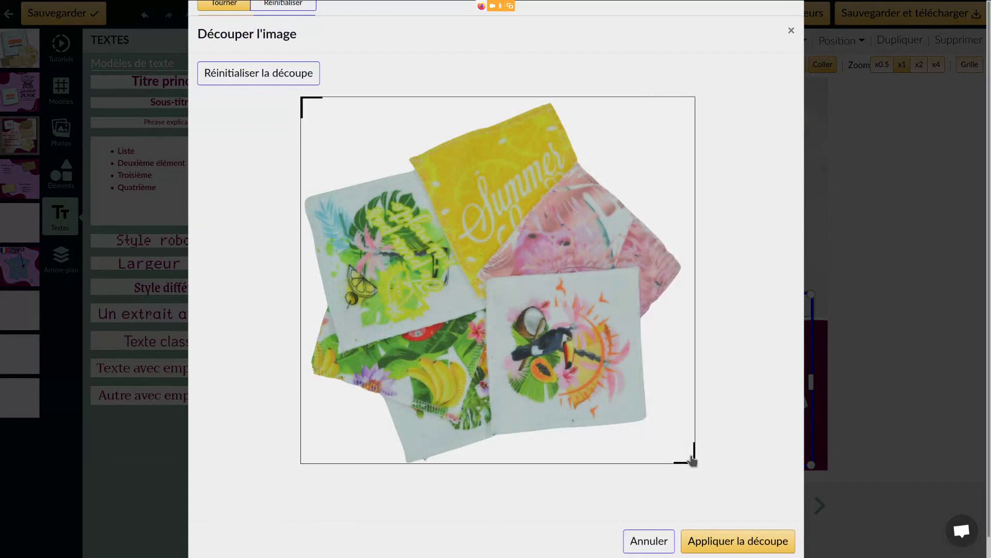
{"action": "left_click", "coordinate": [719, 539]}
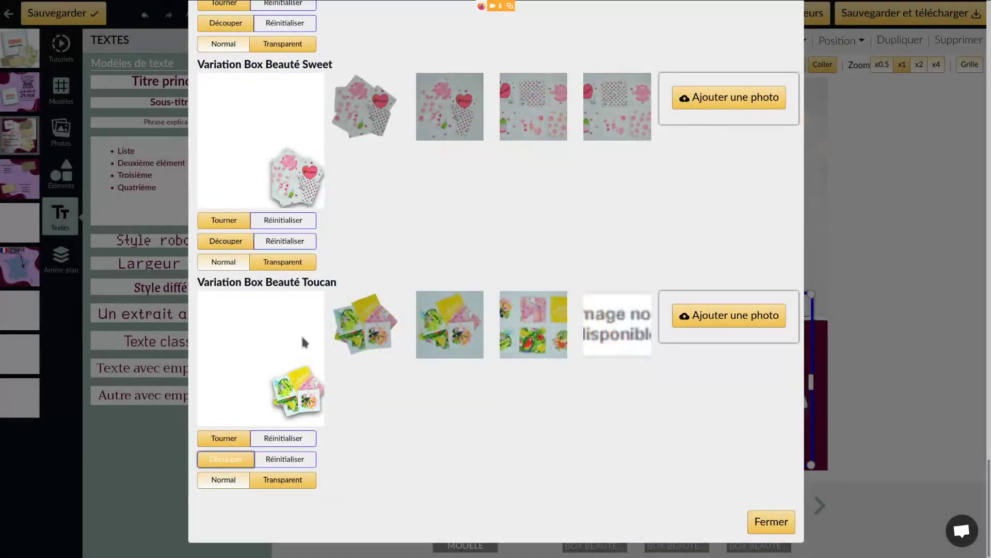
Step: Recrop the Box Beauté Sweet and Box Beauté Super wipes photos so each crop frame encloses all the wipes, applying both crops
{"action": "scroll", "coordinate": [303, 342], "scroll_direction": "up", "scroll_amount": 1}
{"action": "left_click", "coordinate": [225, 305]}
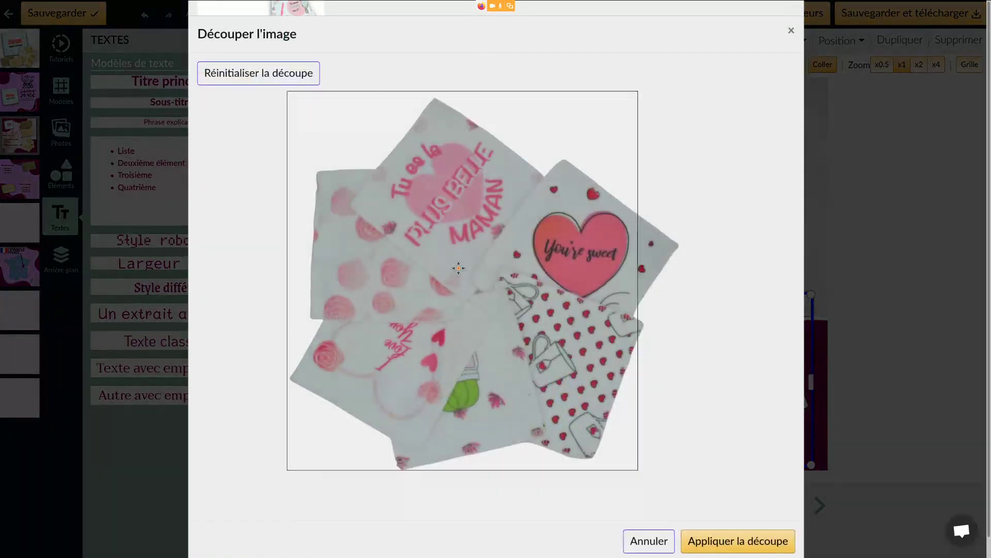
{"action": "left_click_drag", "start_coordinate": [625, 459], "coordinate": [678, 491]}
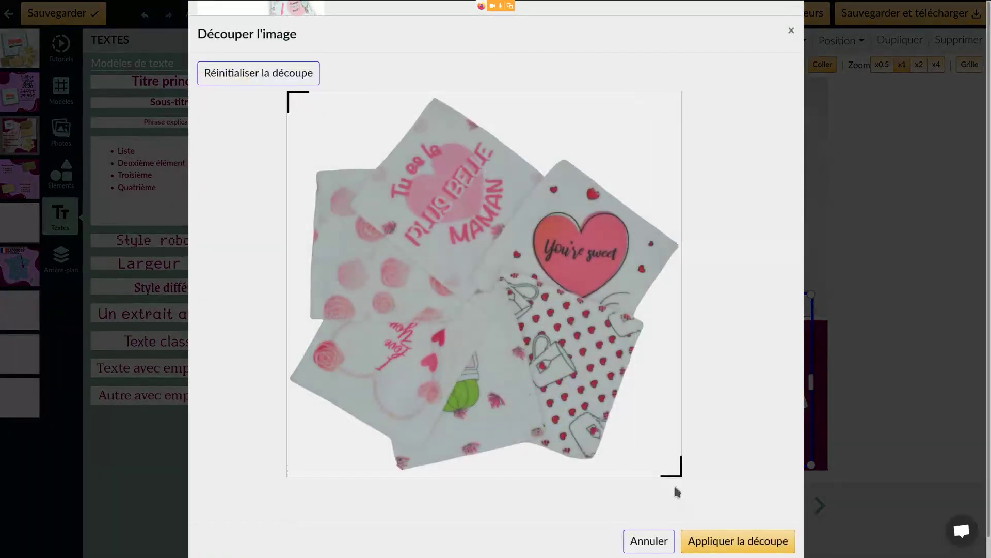
{"action": "left_click", "coordinate": [716, 537]}
{"action": "scroll", "coordinate": [392, 310], "scroll_direction": "up", "scroll_amount": 4}
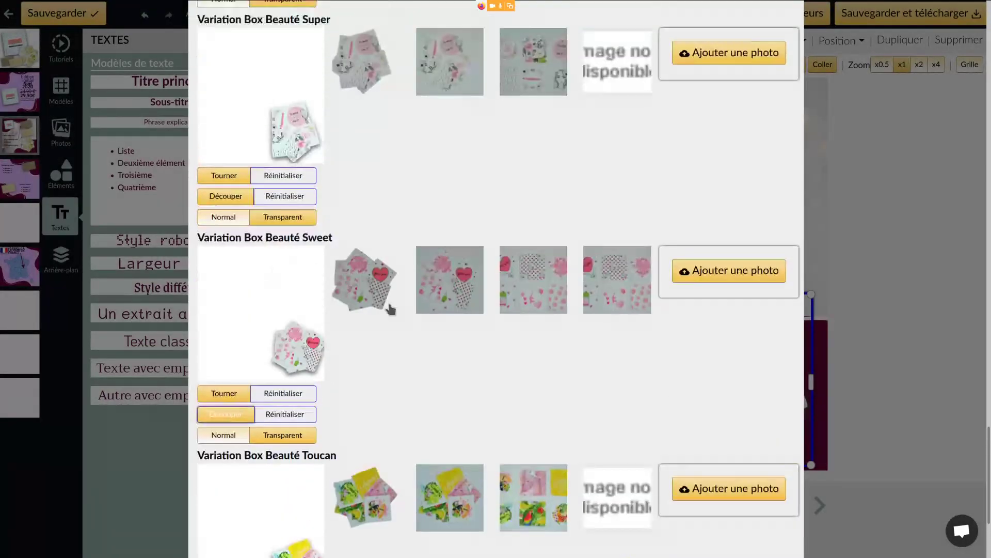
{"action": "left_click", "coordinate": [228, 368]}
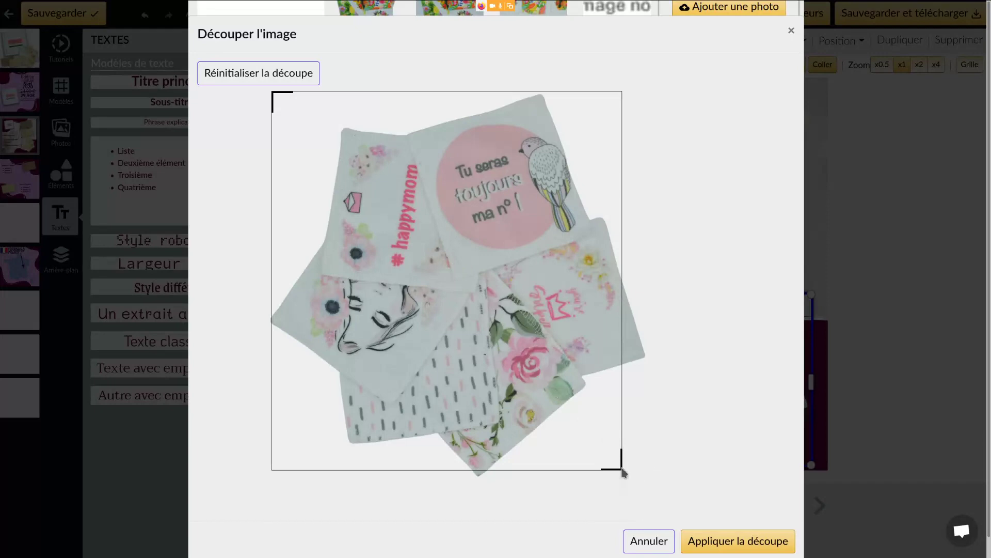
{"action": "left_click_drag", "start_coordinate": [623, 472], "coordinate": [648, 481]}
{"action": "left_click", "coordinate": [734, 540]}
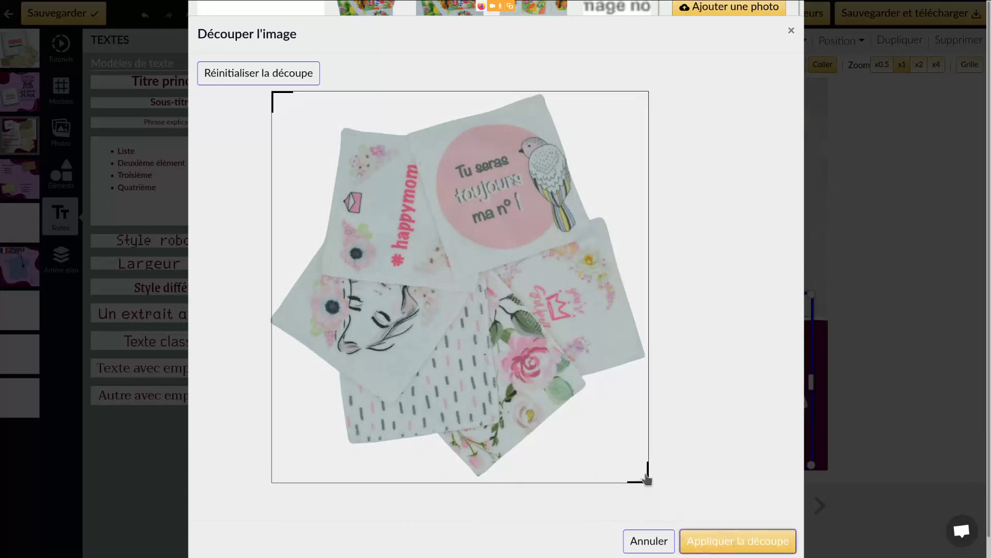
Step: Adjust and apply the crops of the Box Beauté Pastèque, Coeur and Coco wipes photos so each shows all its wipes
{"action": "scroll", "coordinate": [398, 322], "scroll_direction": "up", "scroll_amount": 5}
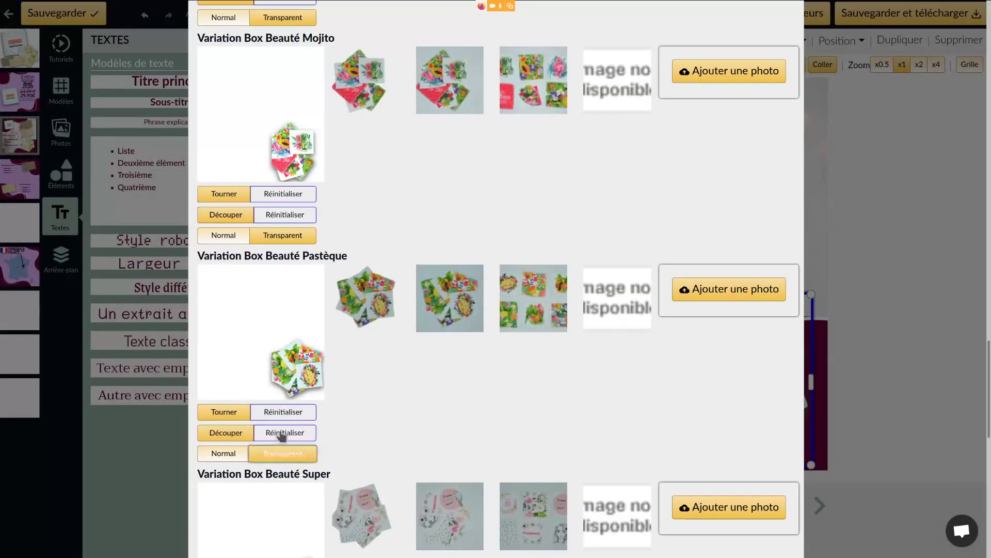
{"action": "left_click", "coordinate": [226, 432]}
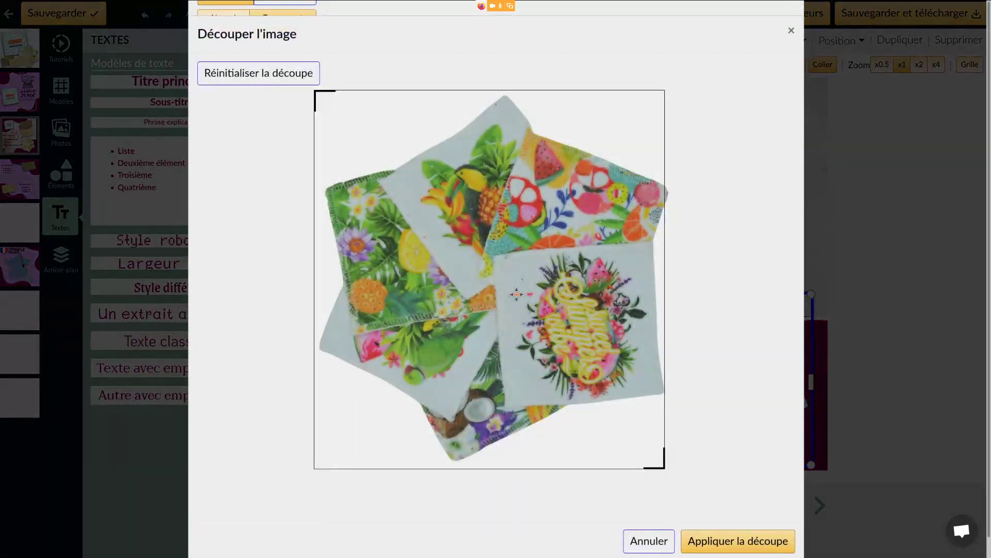
{"action": "left_click_drag", "start_coordinate": [637, 471], "coordinate": [681, 495]}
{"action": "left_click", "coordinate": [723, 548]}
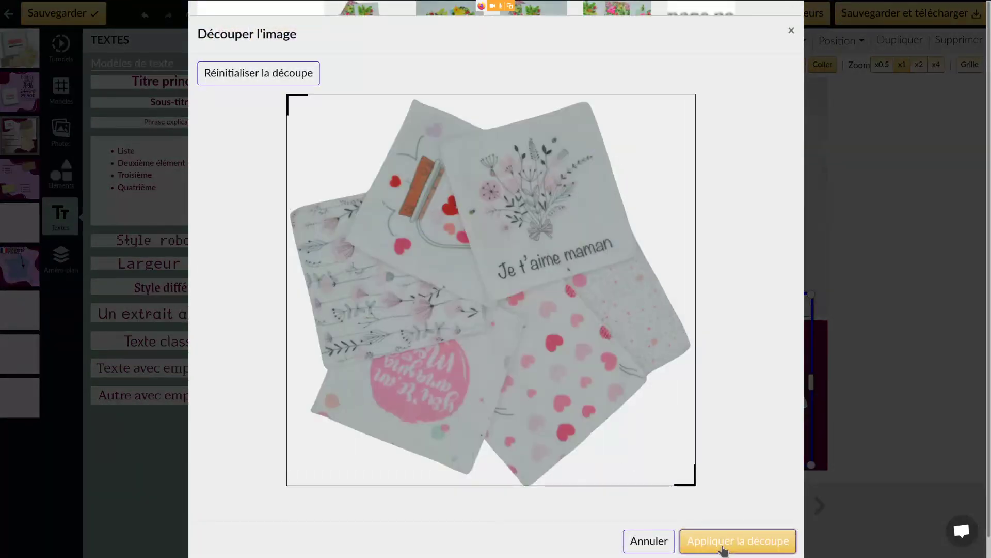
{"action": "scroll", "coordinate": [471, 401], "scroll_direction": "up", "scroll_amount": 3}
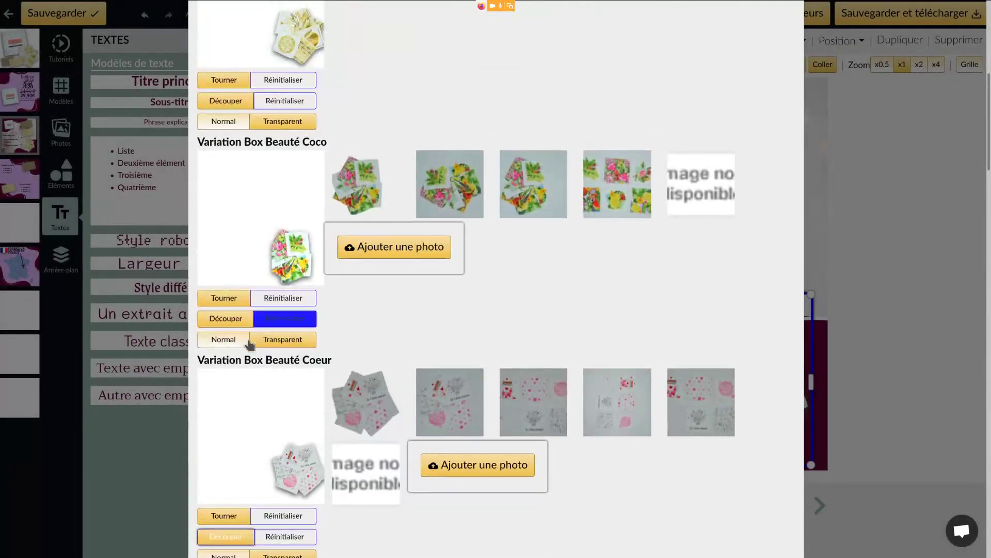
{"action": "left_click", "coordinate": [225, 318]}
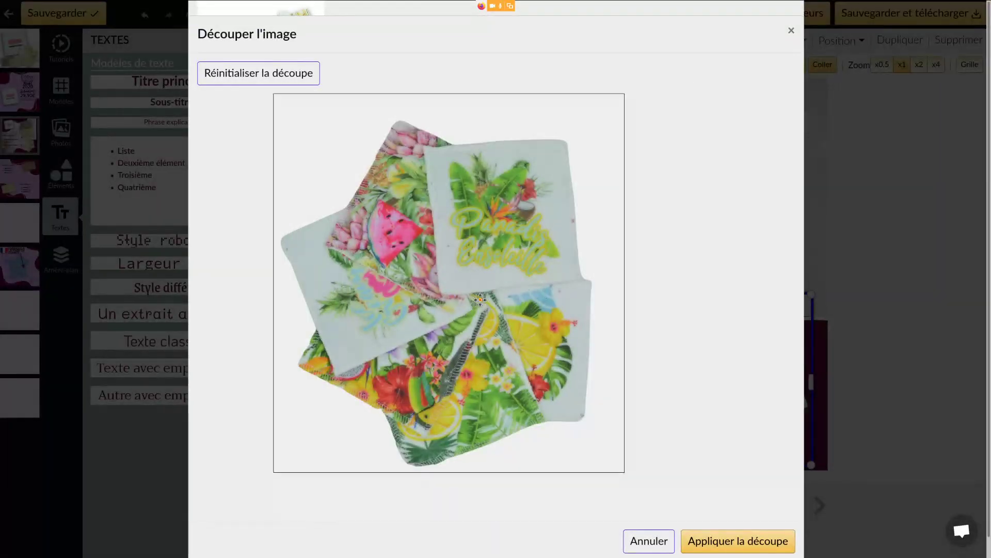
{"action": "left_click", "coordinate": [741, 540]}
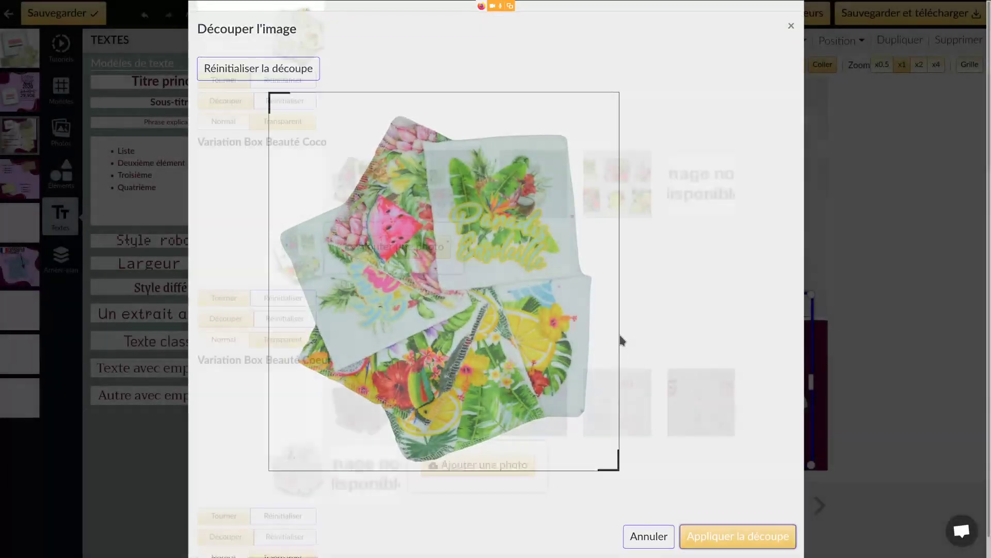
Step: Check the remaining variation crops, close the variation photo selection and save Image 3
{"action": "scroll", "coordinate": [637, 290], "scroll_direction": "up", "scroll_amount": 3}
{"action": "scroll", "coordinate": [614, 299], "scroll_direction": "up", "scroll_amount": 3}
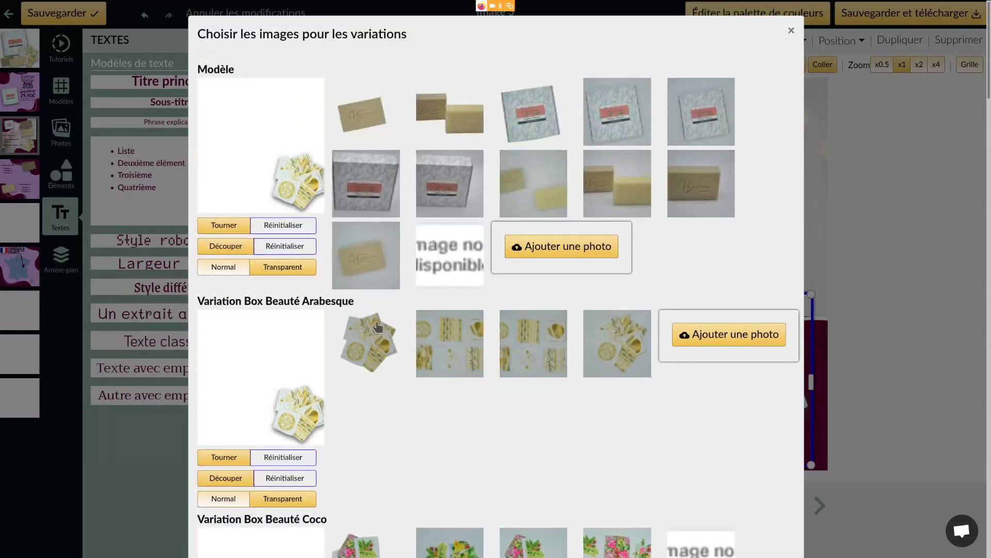
{"action": "scroll", "coordinate": [671, 388], "scroll_direction": "down", "scroll_amount": 8}
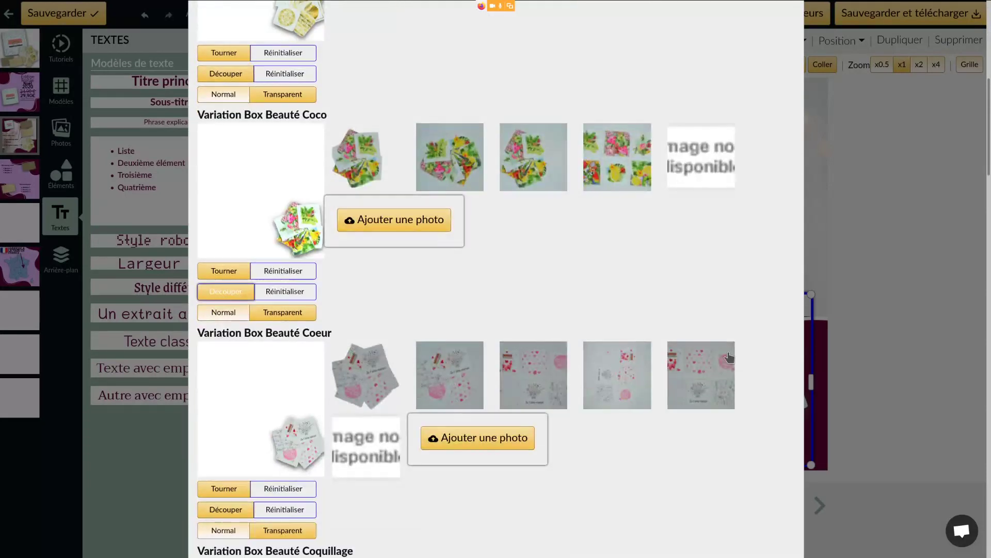
{"action": "left_click", "coordinate": [911, 274]}
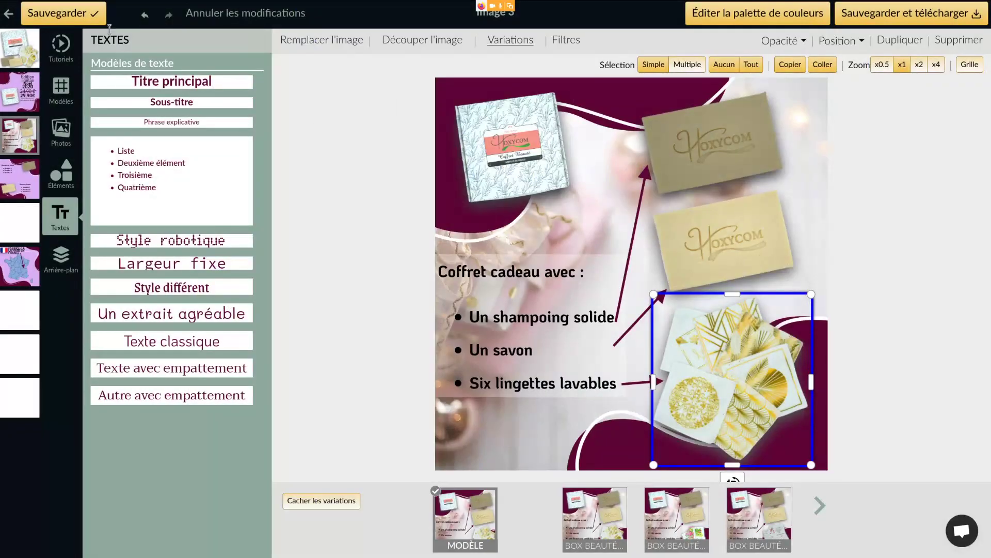
{"action": "left_click", "coordinate": [71, 15]}
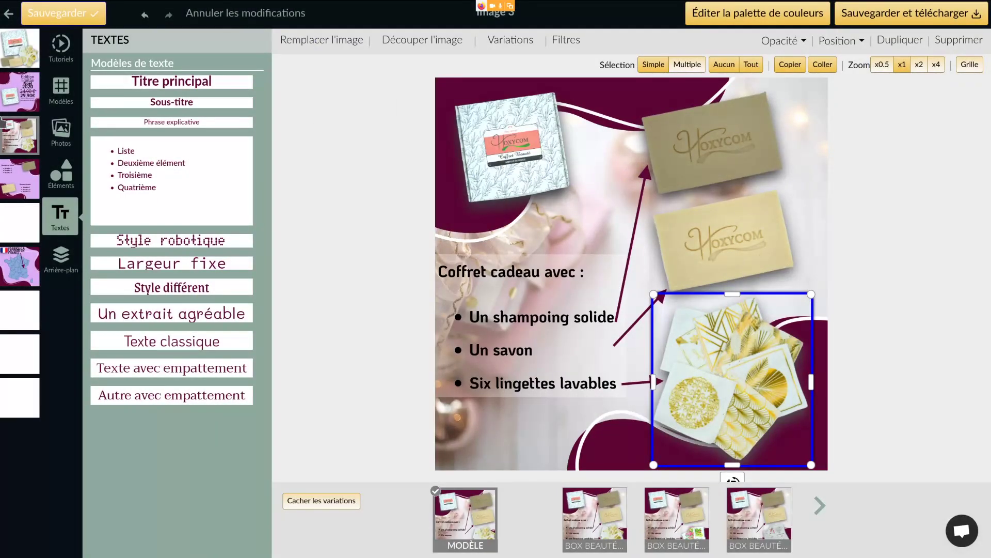
Step: Review the finished designs of the main image, Image 2, Image 3 and Image 4
{"action": "left_click", "coordinate": [21, 54]}
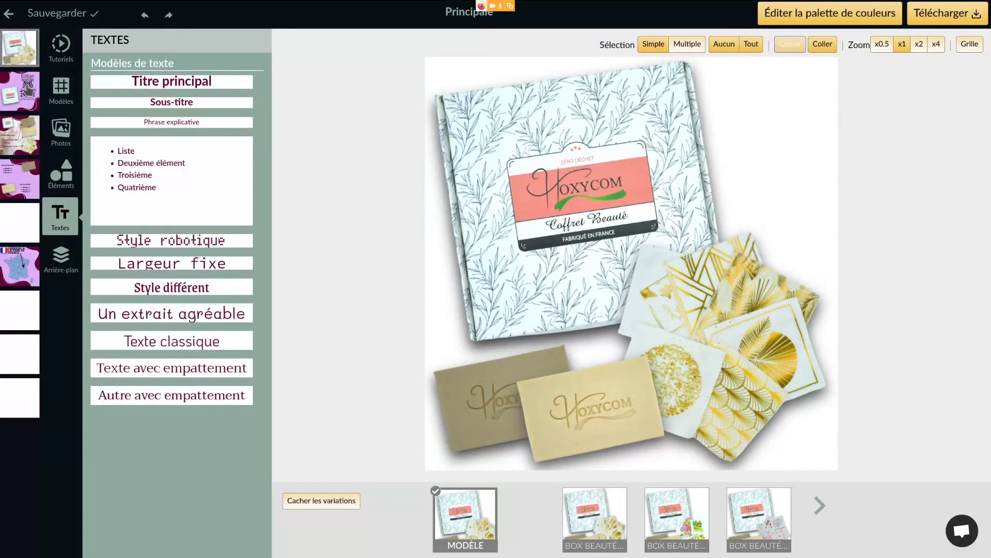
{"action": "left_click", "coordinate": [29, 90]}
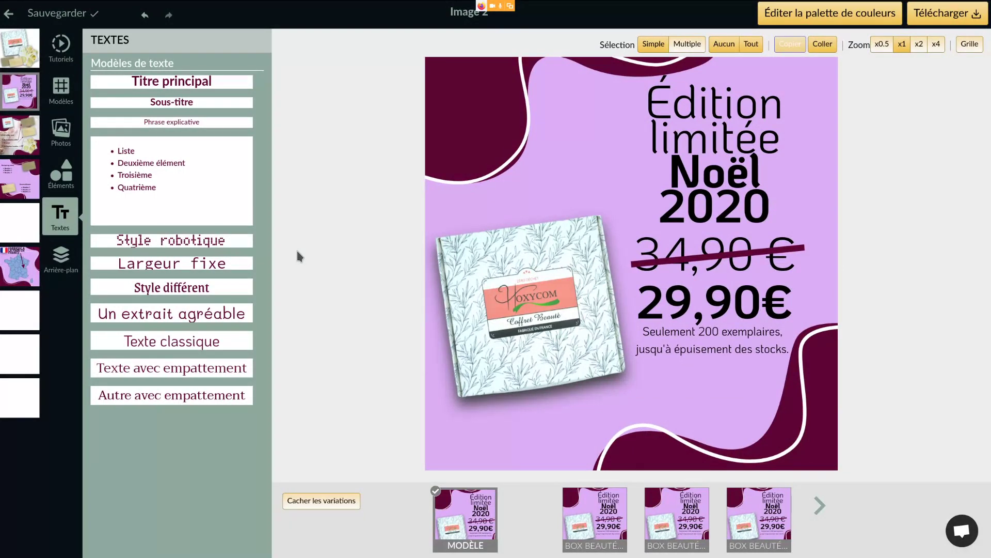
{"action": "left_click", "coordinate": [28, 132]}
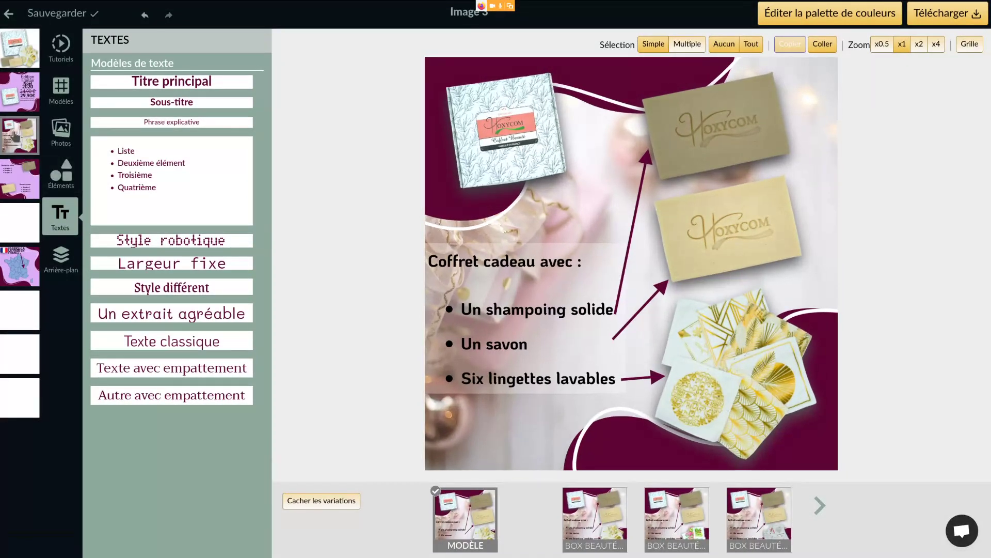
{"action": "left_click", "coordinate": [23, 168]}
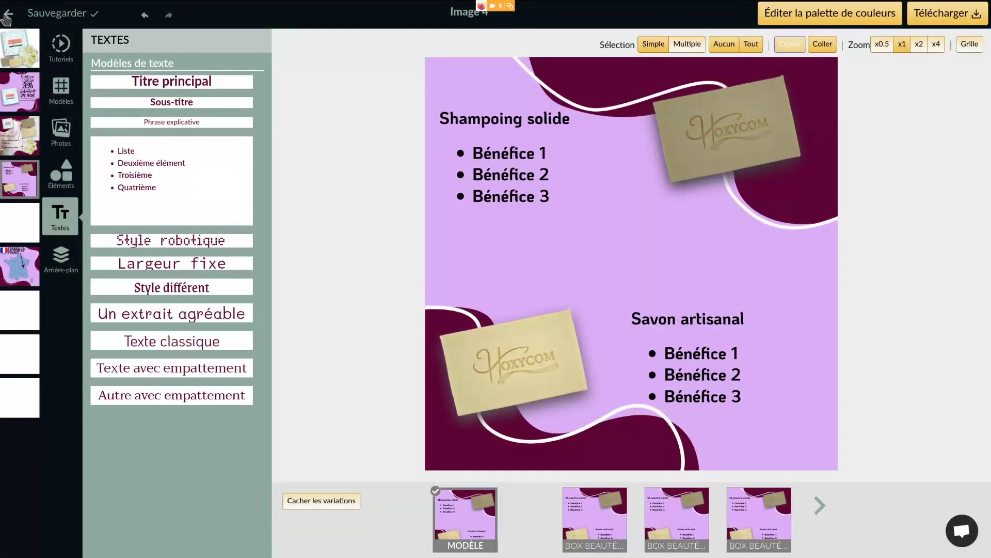
Step: In the image overview, shift the box contents design to Image 4 and the benefits design to Image 5, freeing the Image 3 slot
{"action": "left_click", "coordinate": [7, 18]}
{"action": "scroll", "coordinate": [491, 332], "scroll_direction": "down", "scroll_amount": 2}
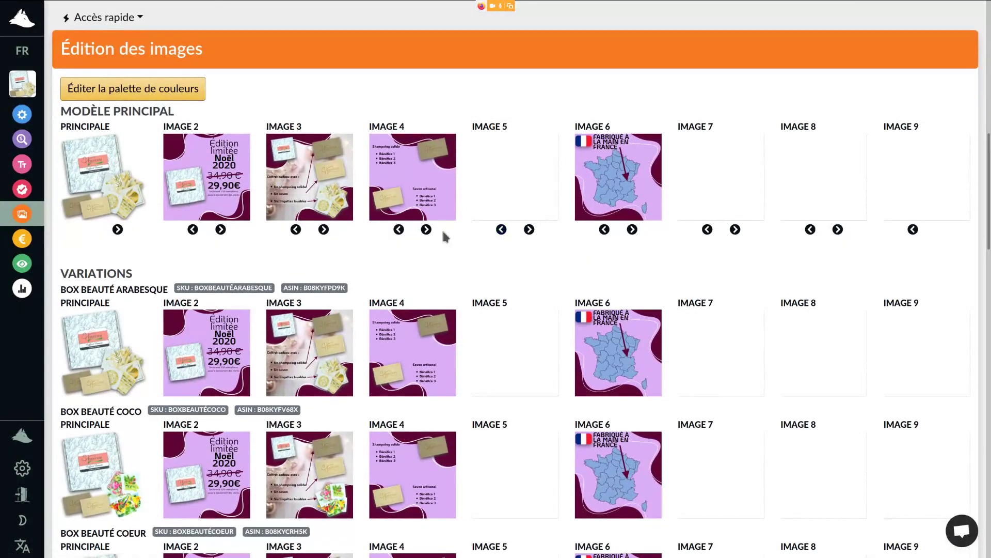
{"action": "left_click", "coordinate": [399, 229]}
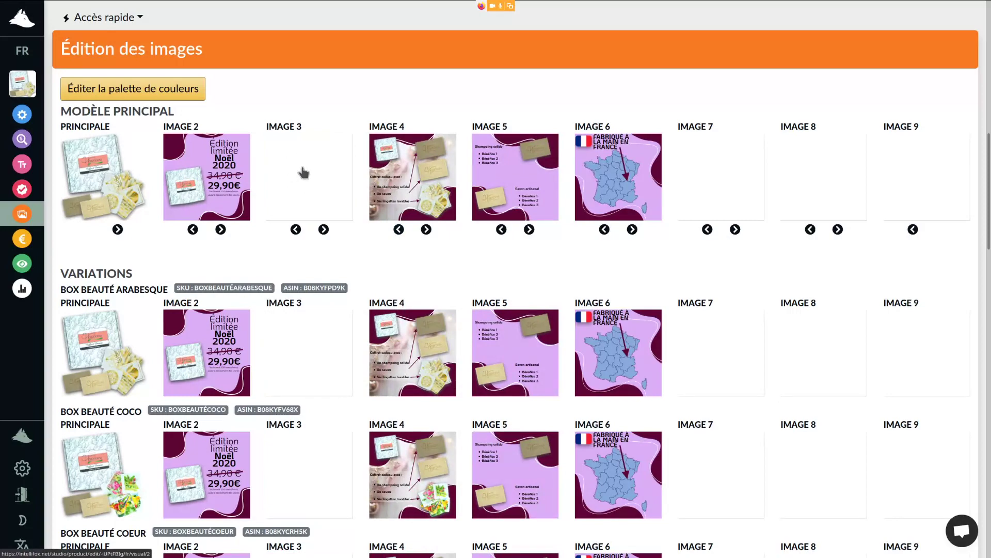
Step: Open the empty Image 3 and apply the castor oil comparison template with the "Notre produit" and "Autres produits" lists
{"action": "left_click", "coordinate": [304, 173]}
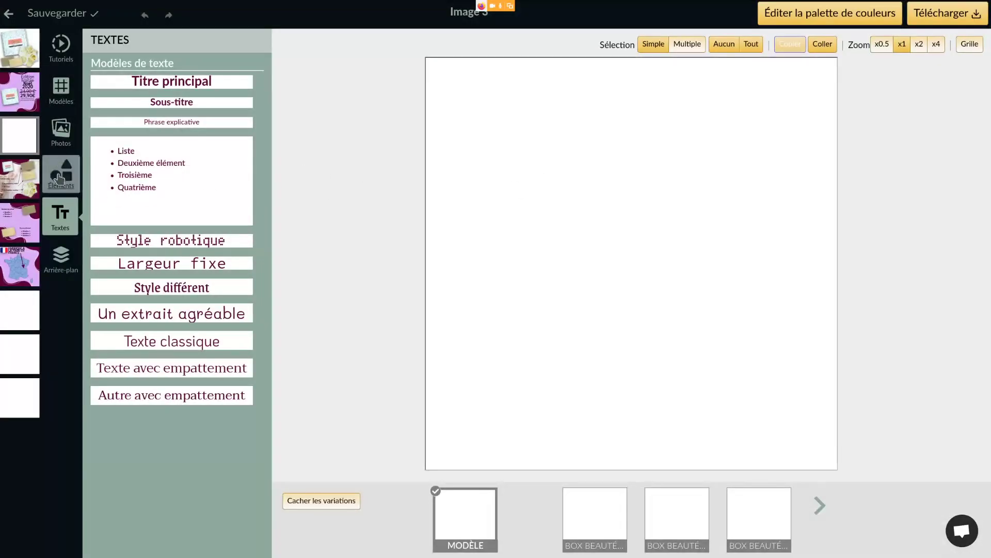
{"action": "left_click", "coordinate": [60, 130]}
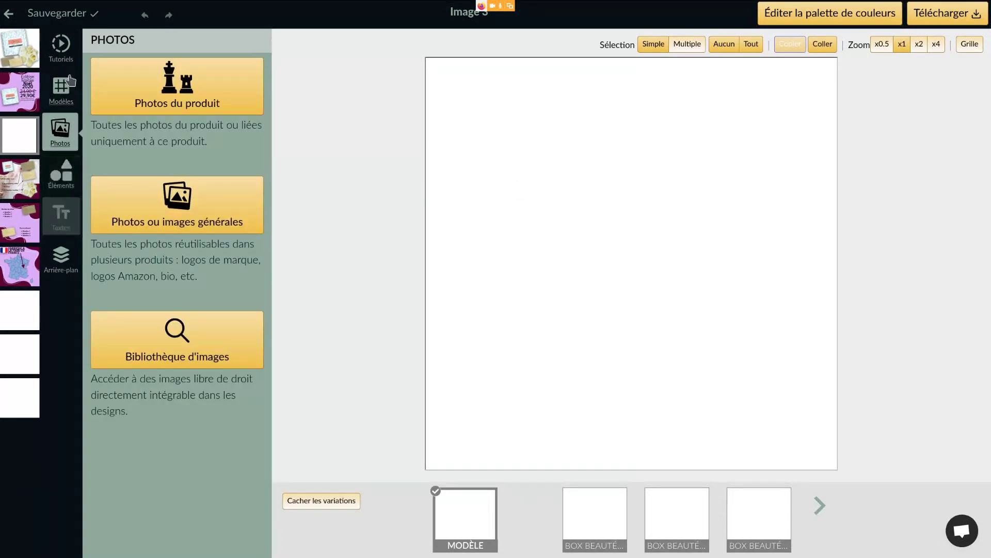
{"action": "left_click", "coordinate": [80, 99]}
{"action": "scroll", "coordinate": [231, 279], "scroll_direction": "down", "scroll_amount": 15}
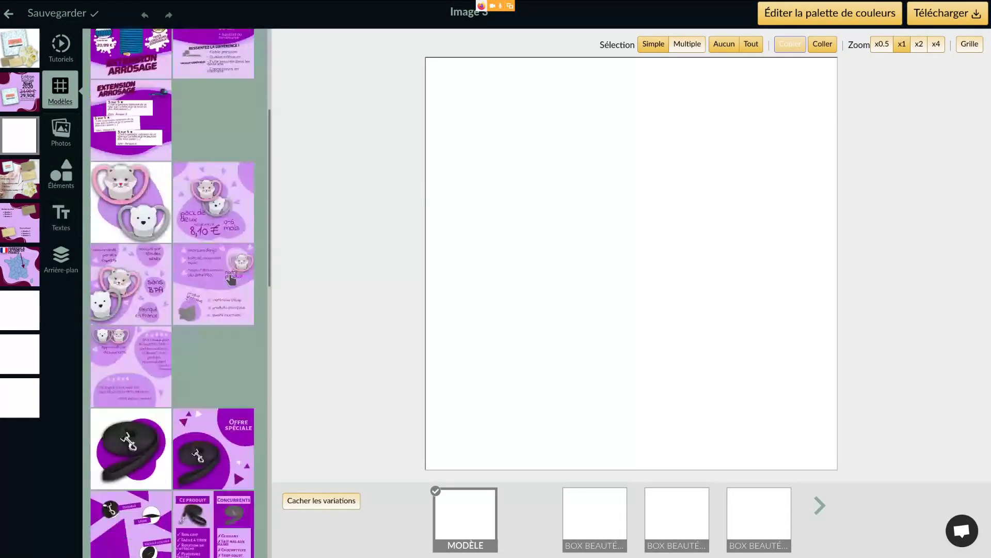
{"action": "scroll", "coordinate": [231, 279], "scroll_direction": "down", "scroll_amount": 1}
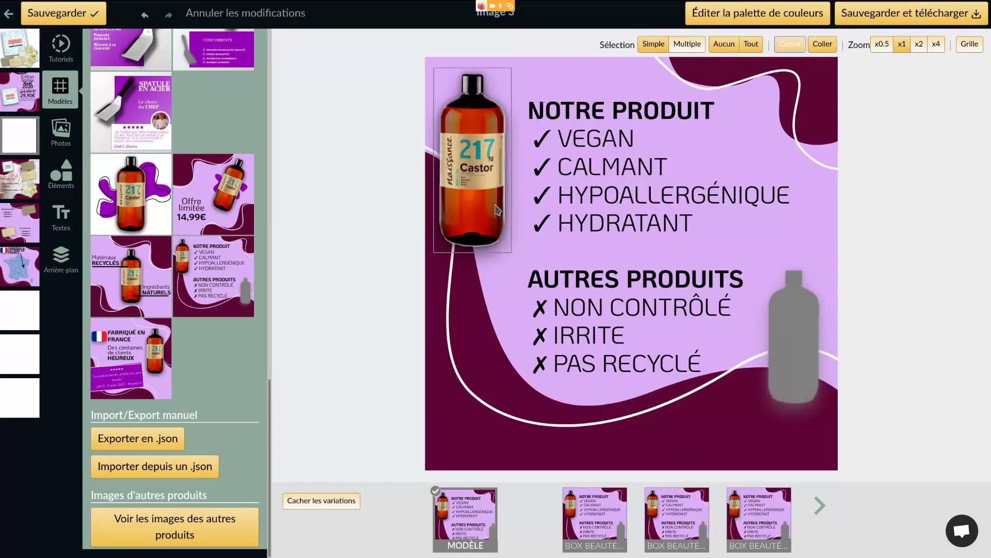
Step: Delete the castor bottle photo, grey bottle silhouette, comparison text and light purple background, keeping the template's dark wave shapes
{"action": "left_click", "coordinate": [495, 204]}
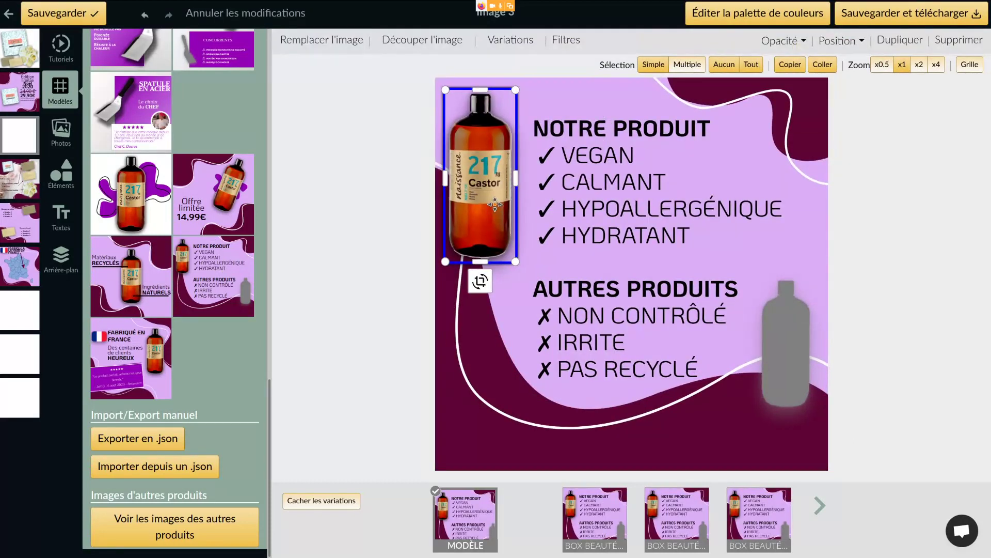
{"action": "key", "text": "Delete"}
{"action": "left_click", "coordinate": [785, 336]}
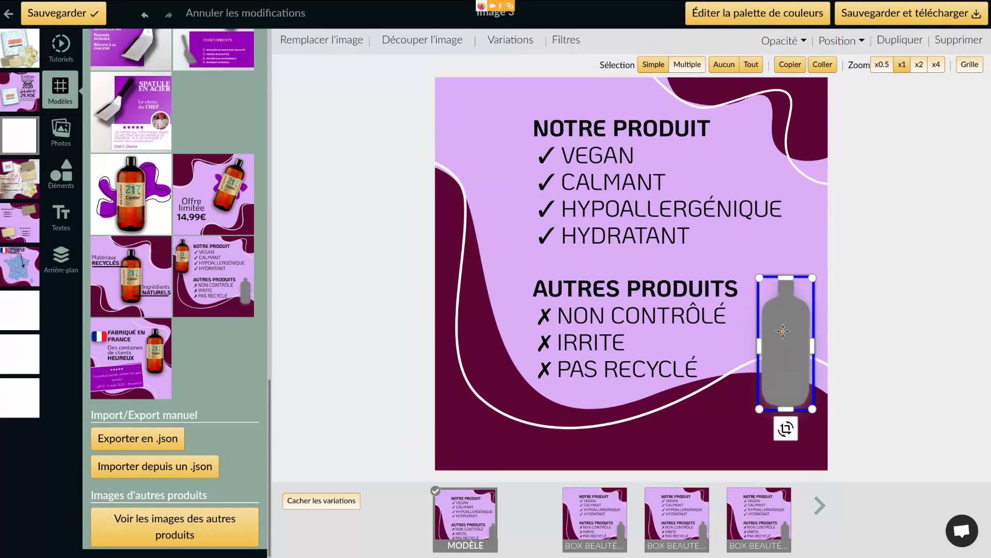
{"action": "key", "text": "Delete"}
{"action": "left_click", "coordinate": [650, 307]}
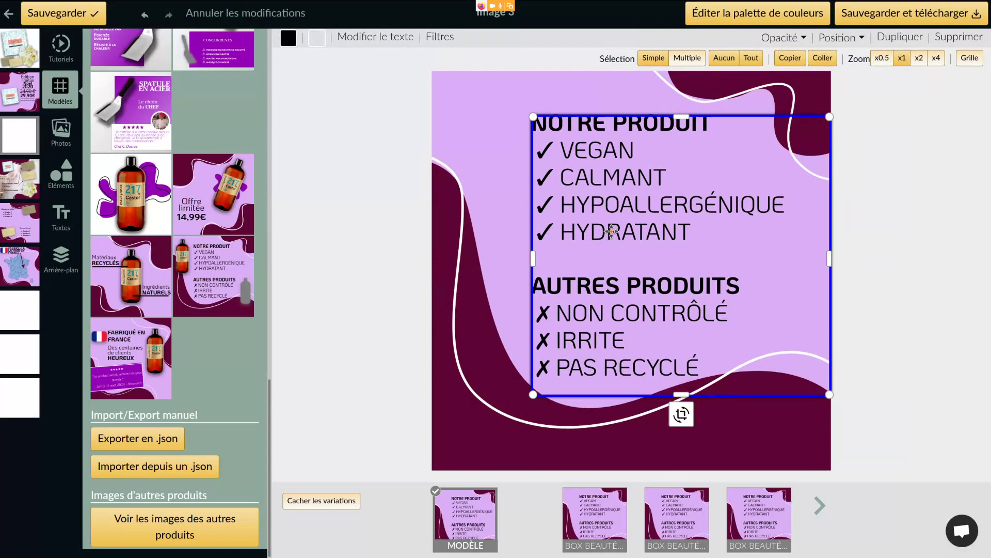
{"action": "key", "text": "Delete"}
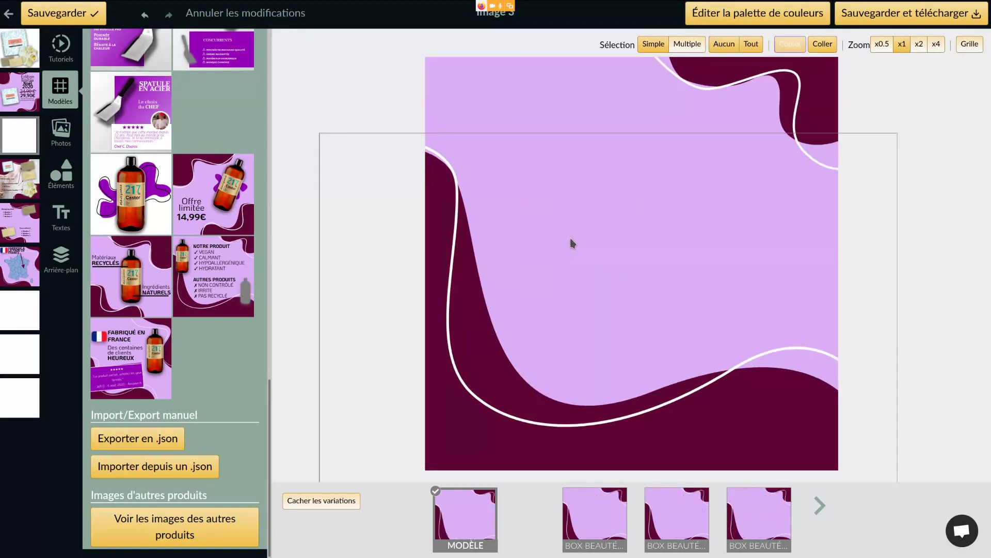
{"action": "left_click", "coordinate": [480, 117]}
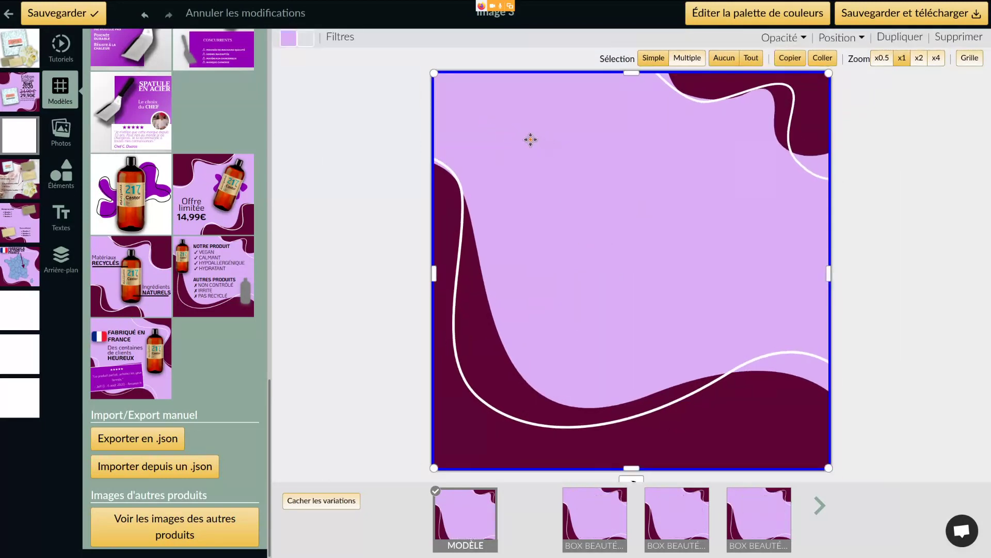
{"action": "key", "text": "Delete"}
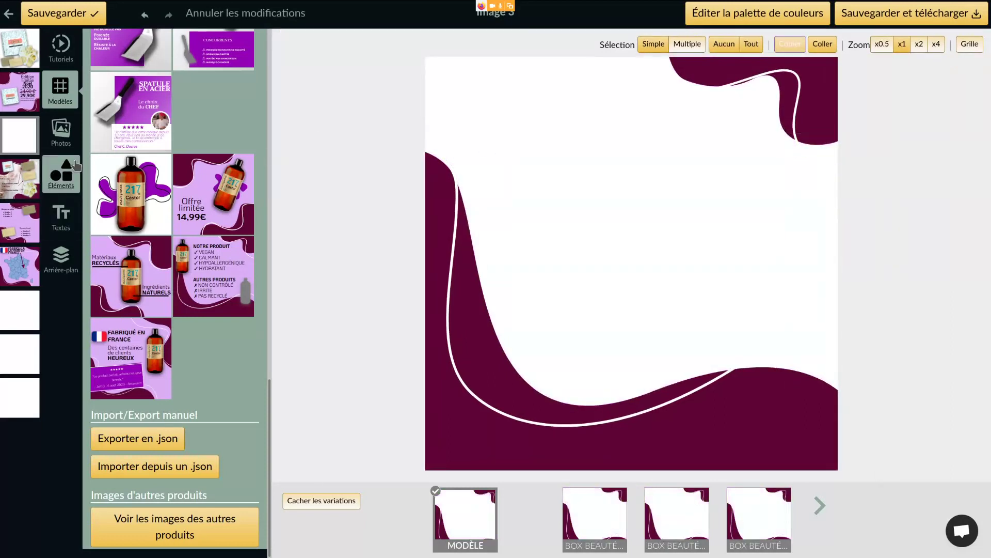
Step: Search the royalty-free image library for "joie noël", and try "stress noël" as well
{"action": "left_click", "coordinate": [61, 129]}
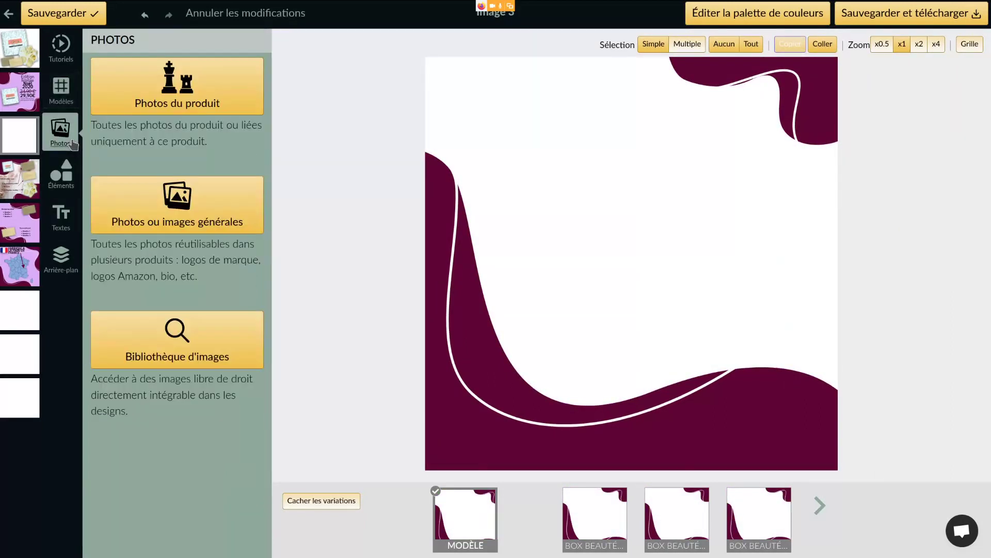
{"action": "left_click", "coordinate": [183, 325]}
{"action": "left_click", "coordinate": [194, 107]}
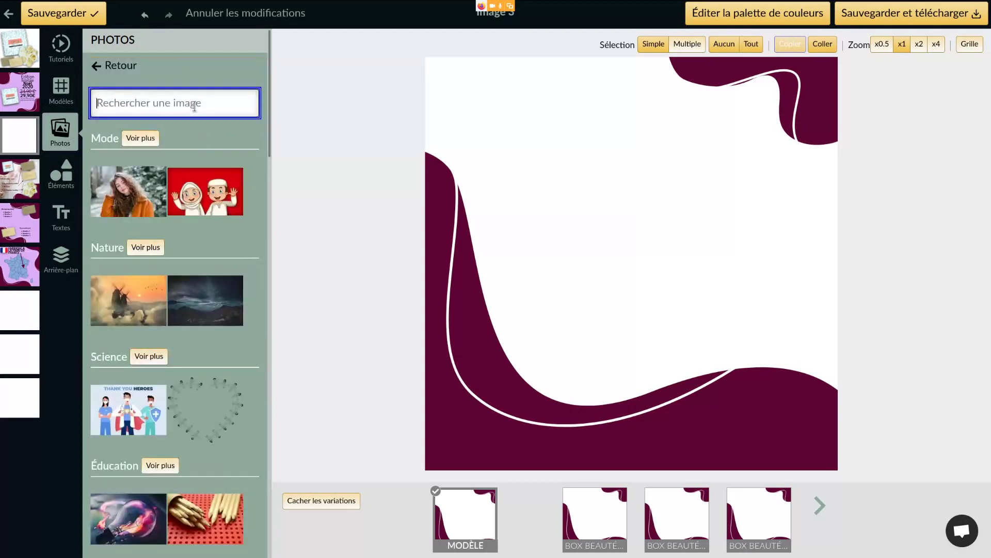
{"action": "type", "text": "joie noël"}
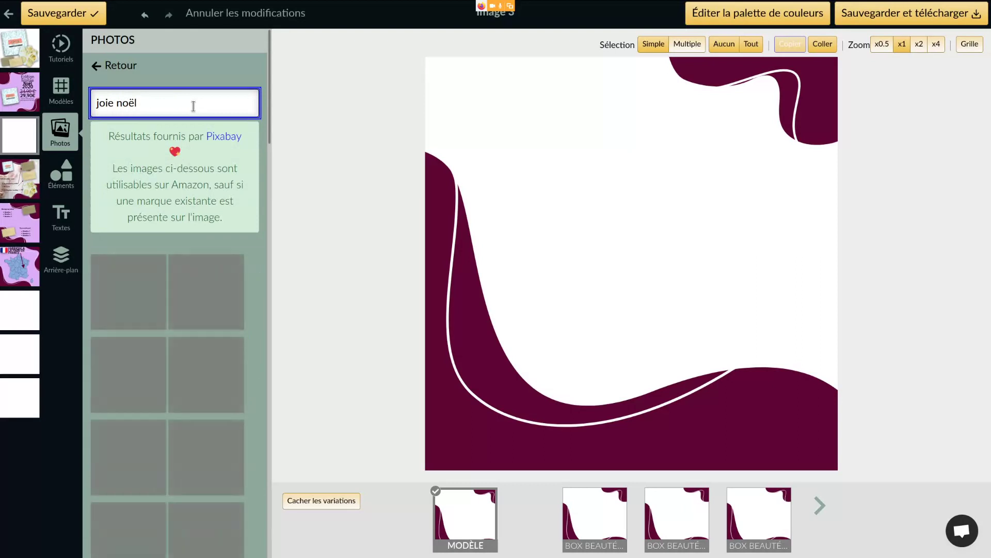
{"action": "left_click_drag", "start_coordinate": [193, 104], "coordinate": [90, 94]}
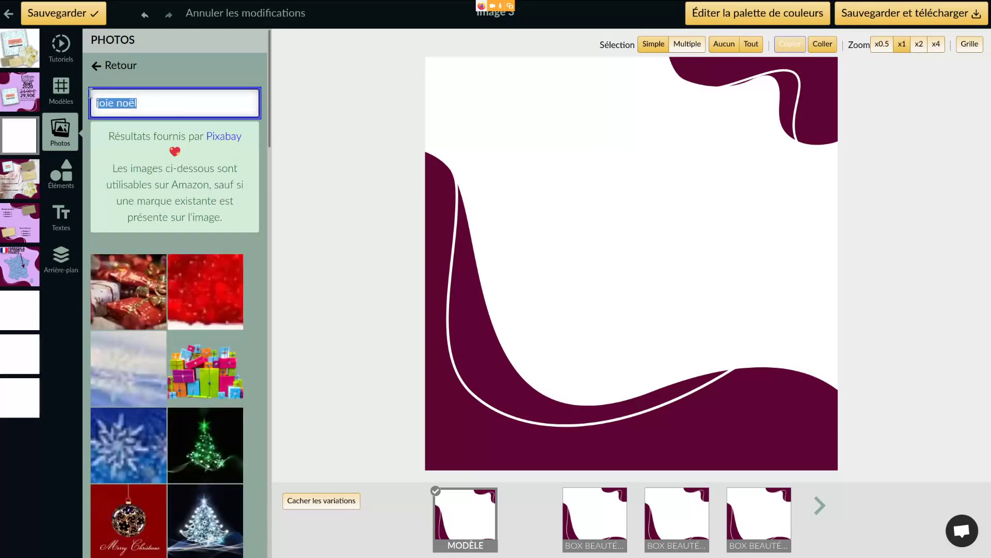
{"action": "type", "text": "stress no"}
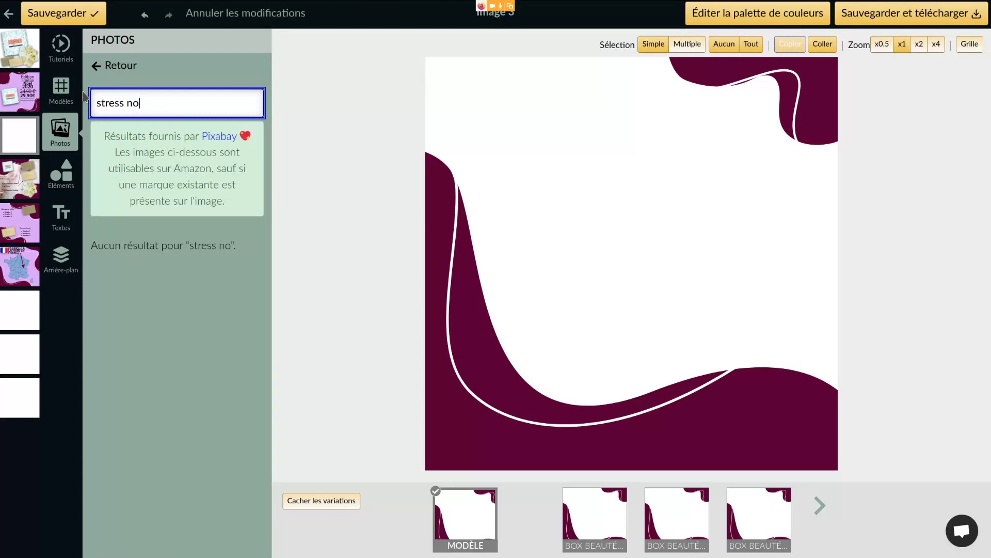
{"action": "left_click_drag", "start_coordinate": [95, 96], "coordinate": [159, 102]}
{"action": "left_click", "coordinate": [159, 107]}
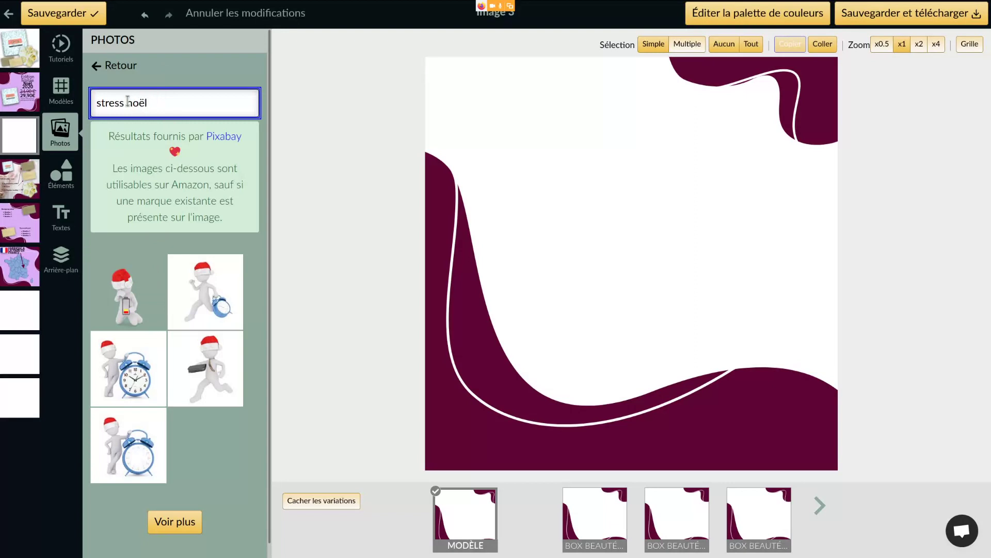
Step: Search the image library for "noël" and add the photo of the woman in a white coat with raised arms
{"action": "left_click_drag", "start_coordinate": [128, 101], "coordinate": [1, 90]}
{"action": "key", "text": "BackSpace"}
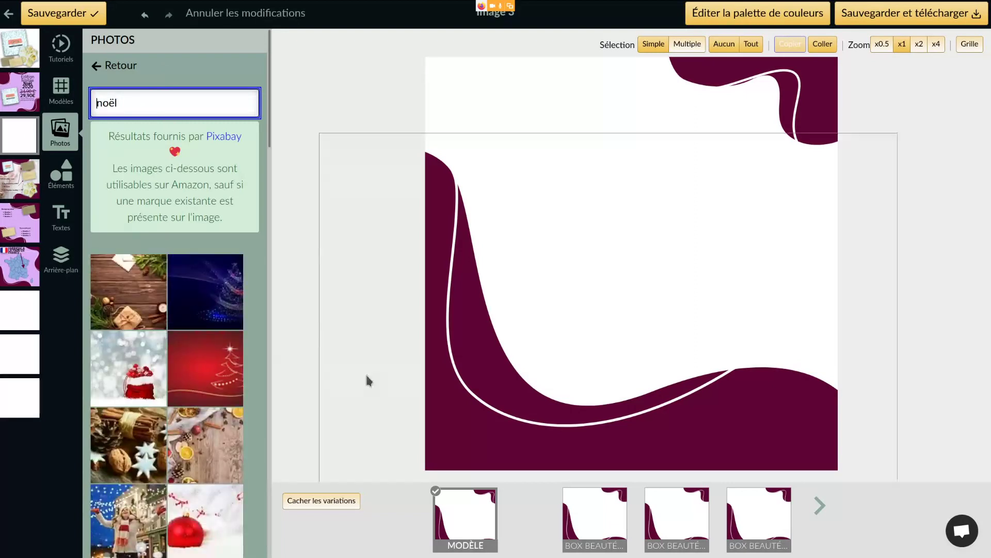
{"action": "scroll", "coordinate": [162, 360], "scroll_direction": "down", "scroll_amount": 4}
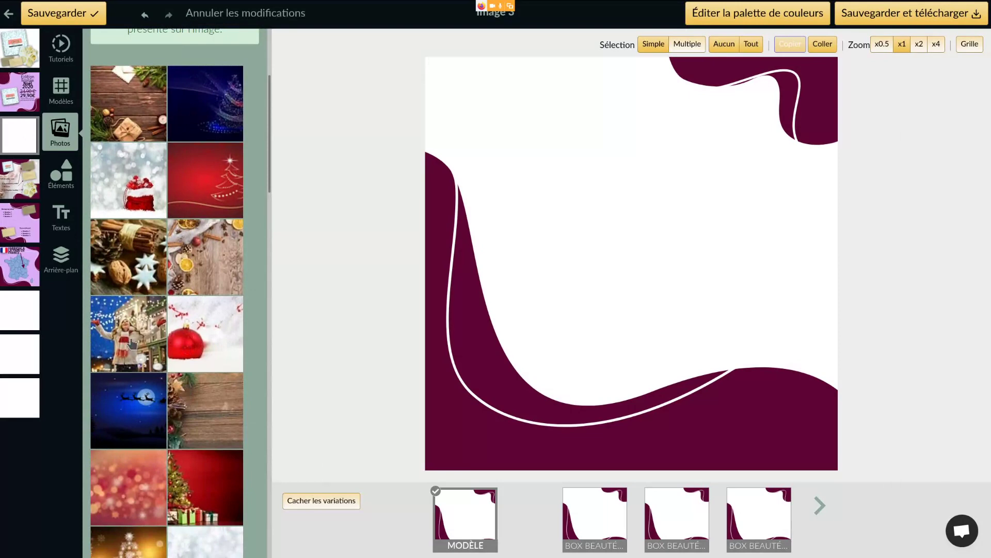
{"action": "left_click", "coordinate": [132, 344]}
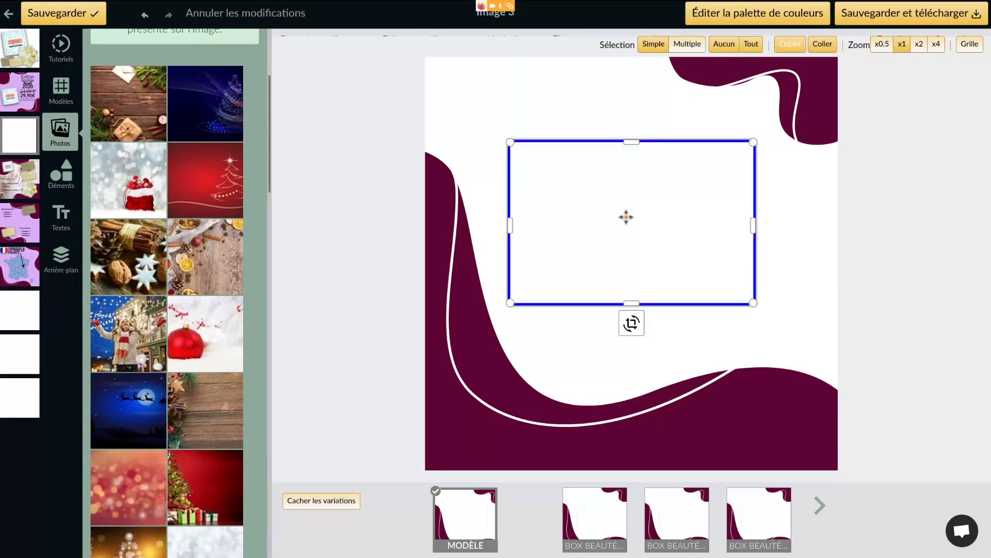
Step: Maximise the Christmas photo to fill the image and send it behind all the wave shapes
{"action": "left_click", "coordinate": [859, 42]}
{"action": "left_click", "coordinate": [860, 61]}
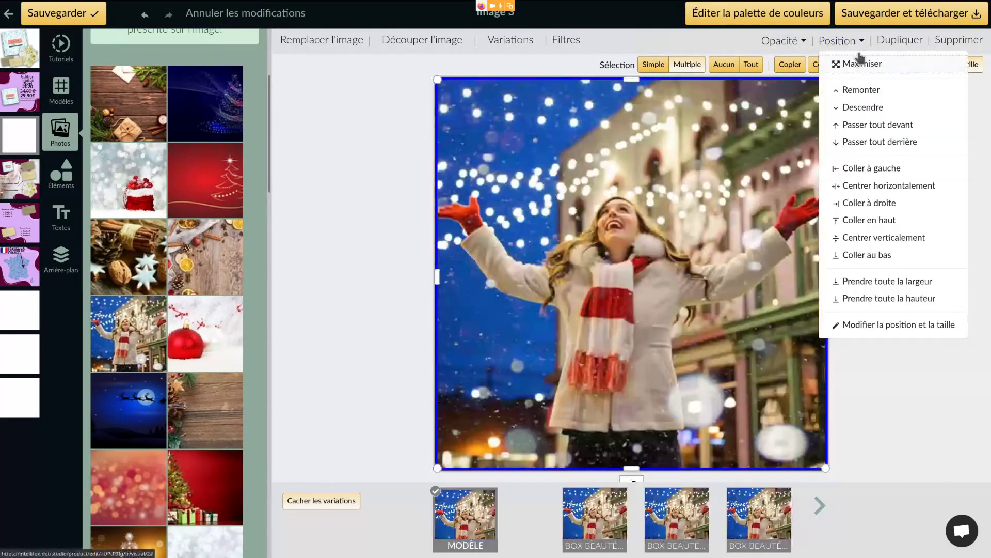
{"action": "left_click", "coordinate": [882, 147]}
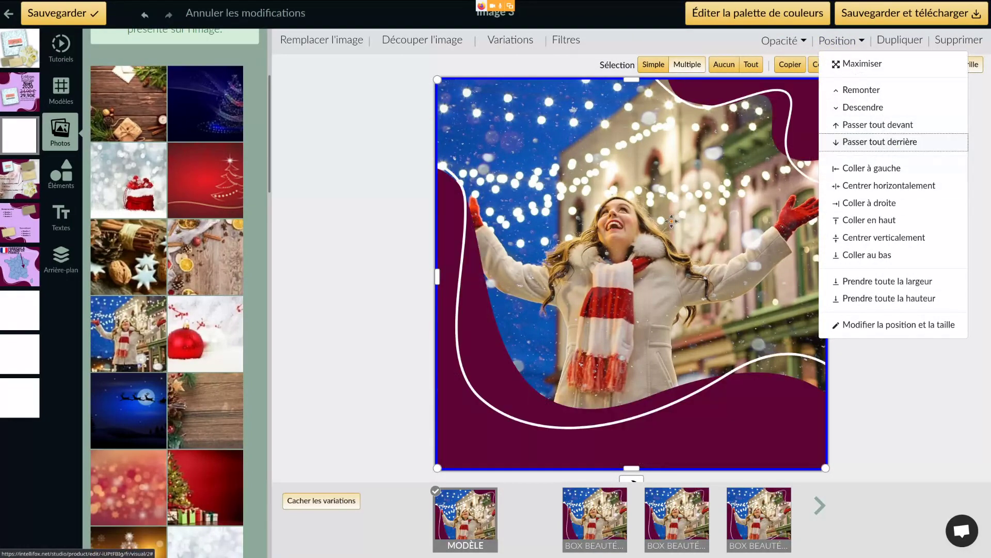
{"action": "left_click", "coordinate": [676, 236]}
Step: Move the lower white curved line slightly down and to the left over the photo
{"action": "left_click", "coordinate": [670, 446]}
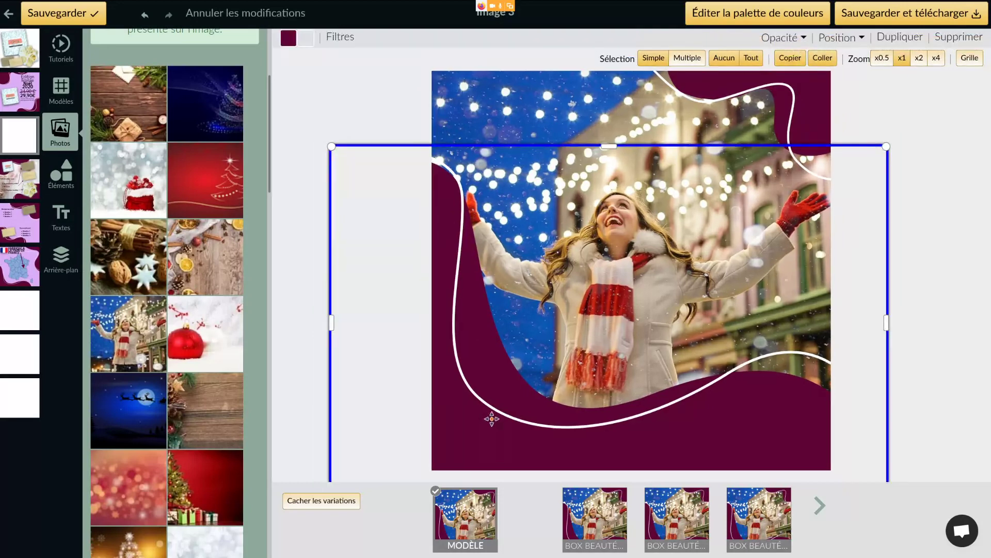
{"action": "left_click_drag", "start_coordinate": [491, 418], "coordinate": [476, 429]}
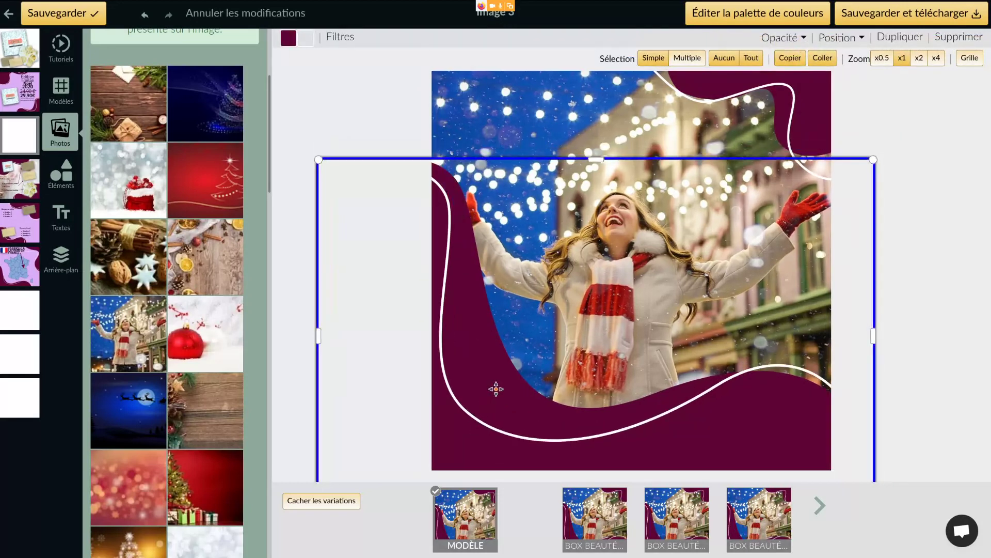
Step: Shift the lower burgundy wave down and to the left to uncover more of the woman, and save Image 3
{"action": "key", "text": "Tab"}
{"action": "key", "text": "Tab"}
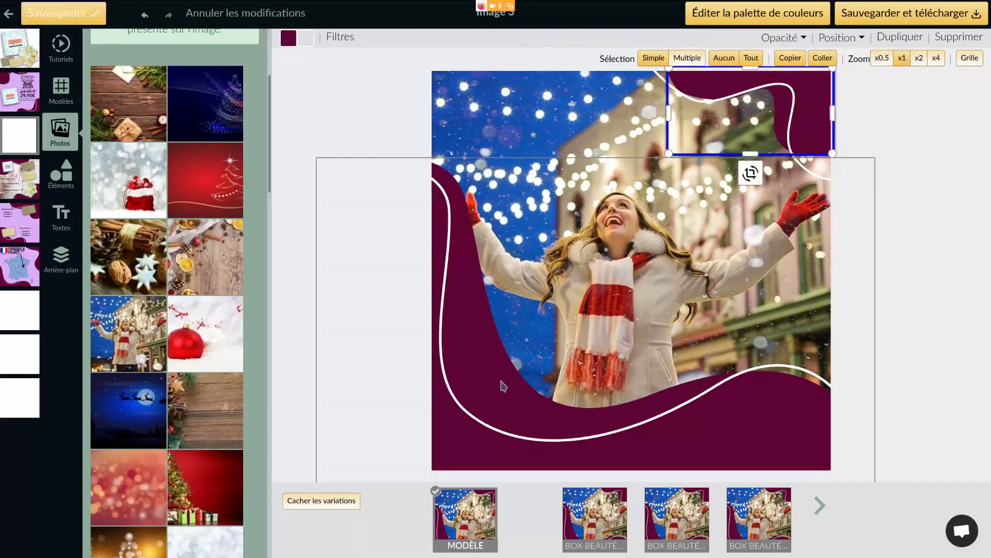
{"action": "key", "text": "Tab"}
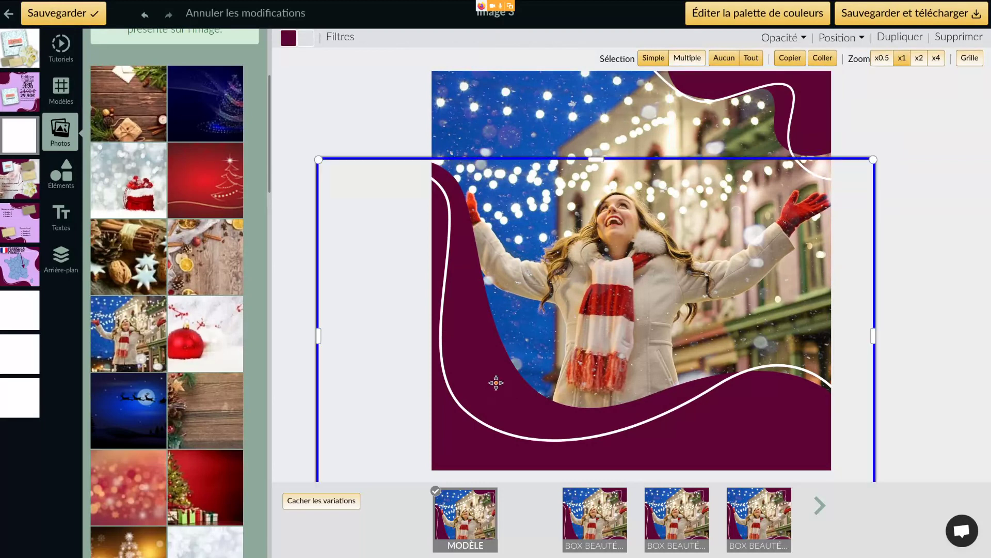
{"action": "key", "text": "Tab"}
{"action": "key", "text": "Tab"}
{"action": "key", "text": "Tab"}
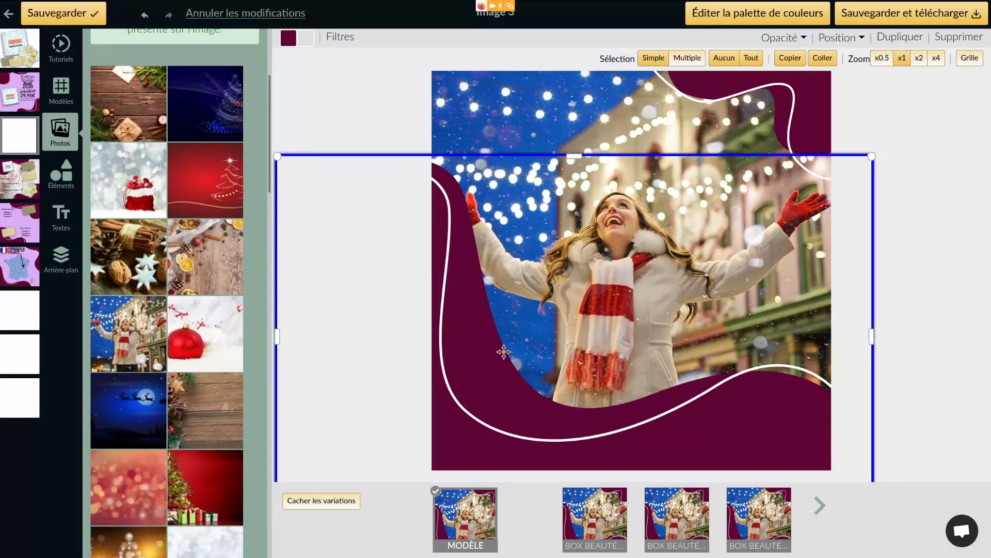
{"action": "key", "text": "Tab"}
{"action": "key", "text": "Tab"}
{"action": "key", "text": "Tab"}
{"action": "key", "text": "Tab"}
{"action": "key", "text": "Tab"}
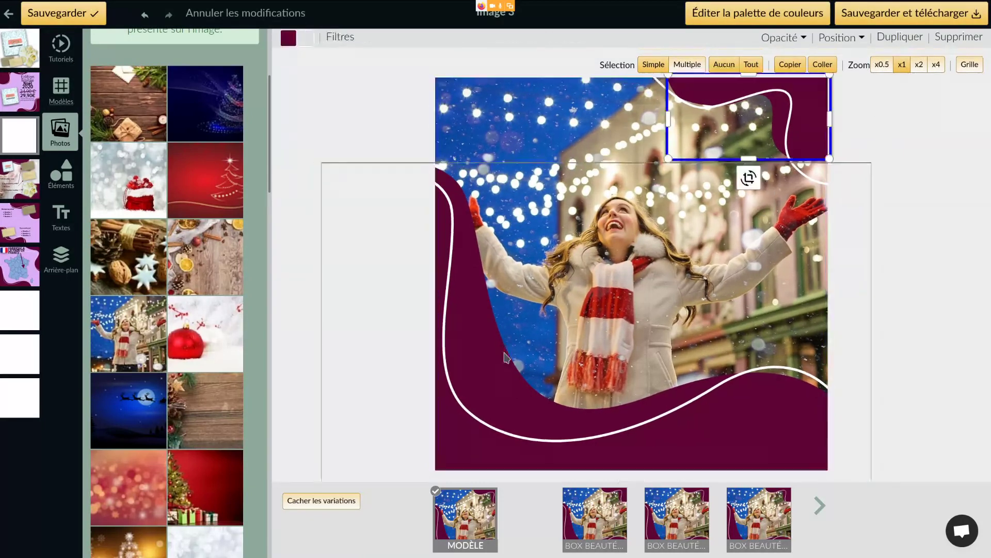
{"action": "key", "text": "Tab"}
{"action": "left_click_drag", "start_coordinate": [476, 376], "coordinate": [482, 380]}
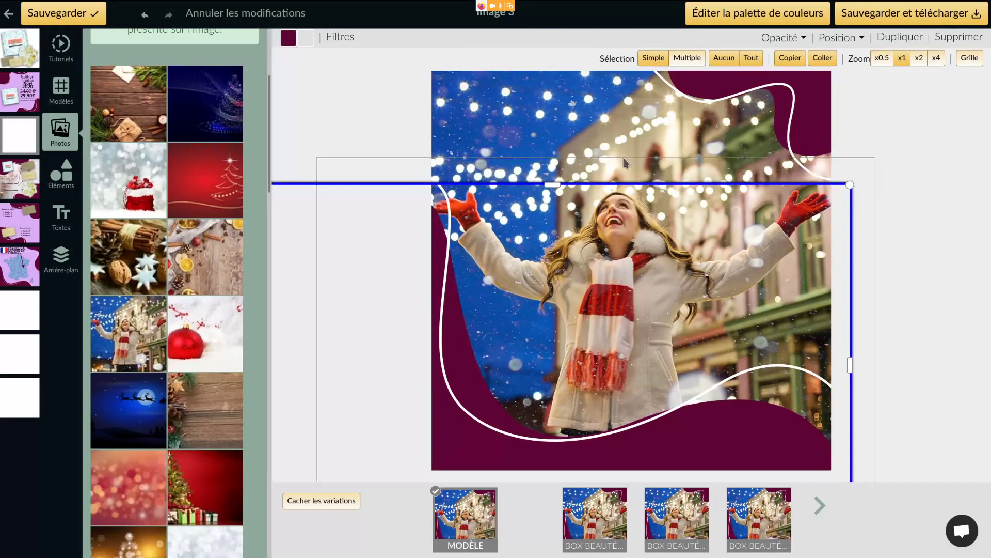
{"action": "left_click", "coordinate": [619, 138]}
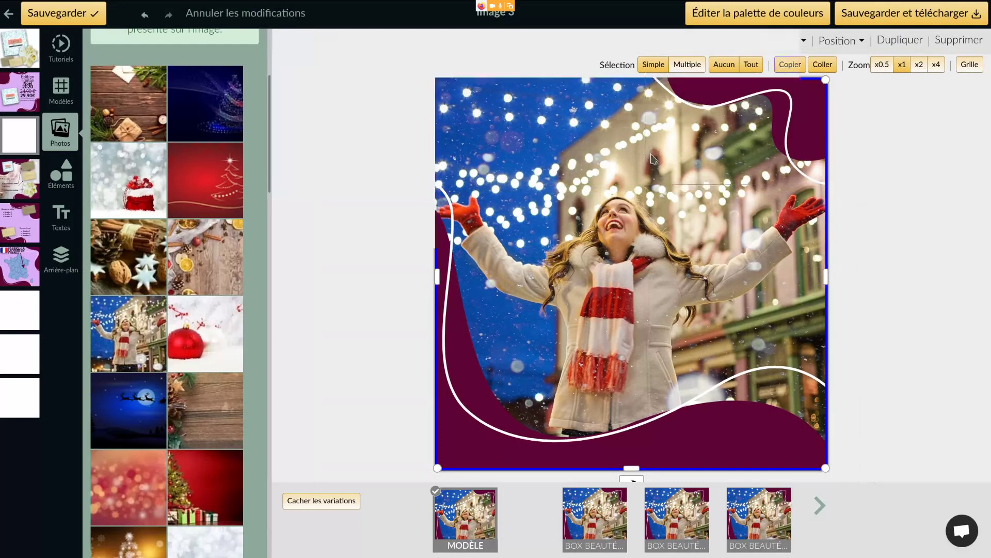
{"action": "key", "text": "Escape"}
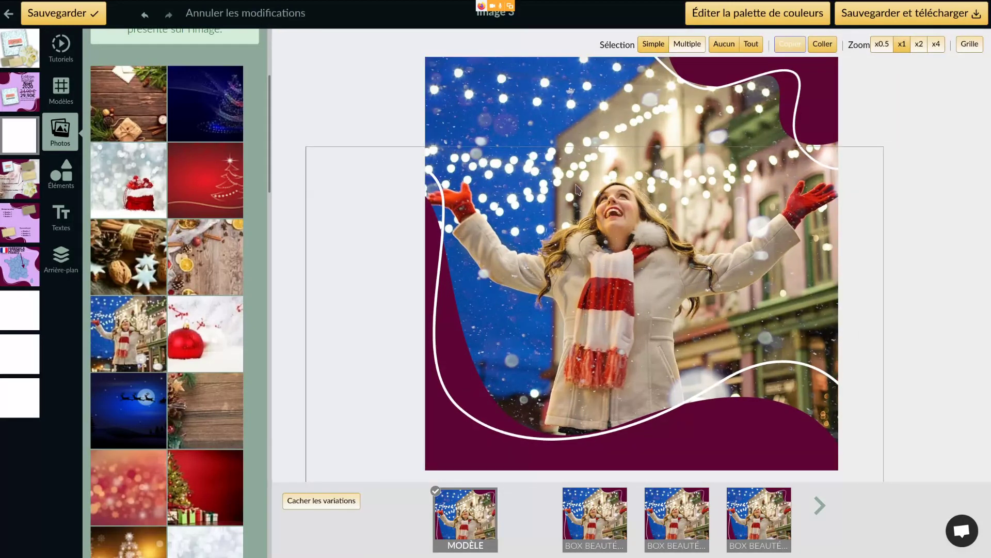
{"action": "left_click", "coordinate": [35, 17]}
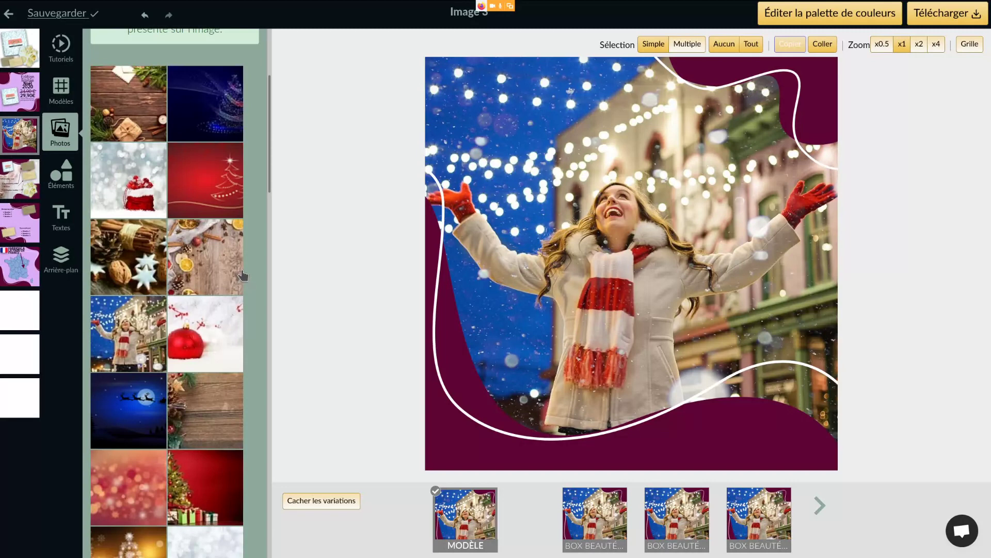
Step: Add a "Texte classique" text and place it above the woman's head near the image's upper edge
{"action": "left_click", "coordinate": [63, 213]}
{"action": "left_click", "coordinate": [166, 340]}
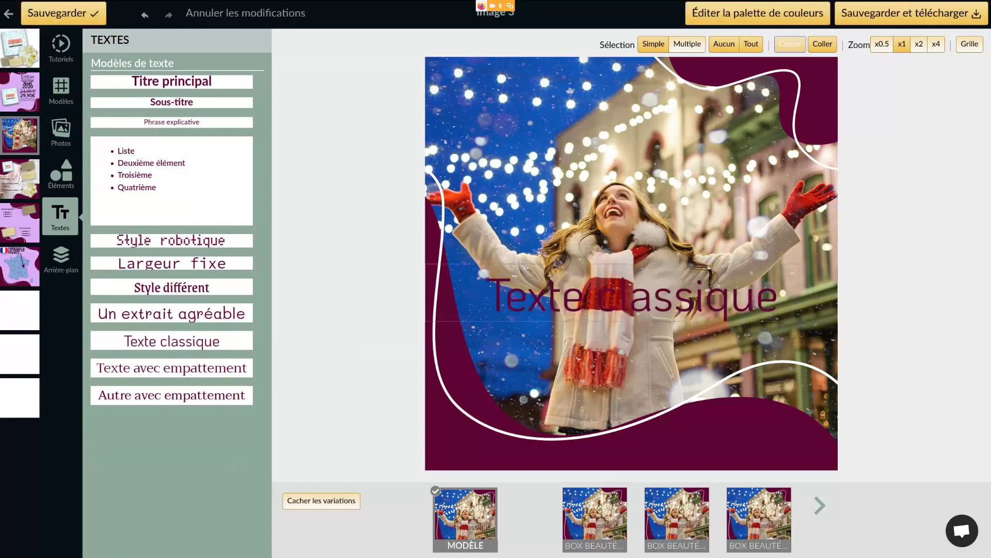
{"action": "left_click", "coordinate": [643, 308]}
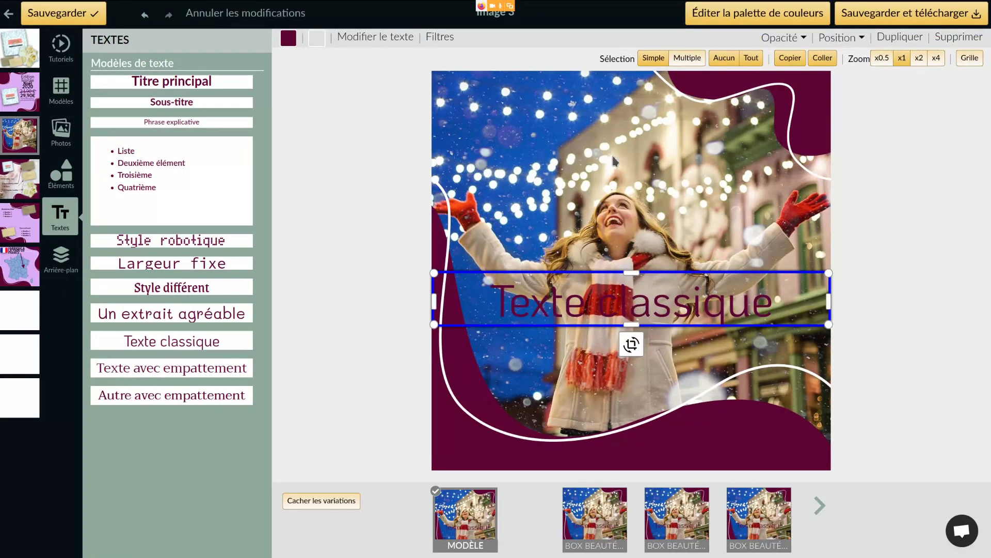
{"action": "left_click_drag", "start_coordinate": [604, 303], "coordinate": [583, 126]}
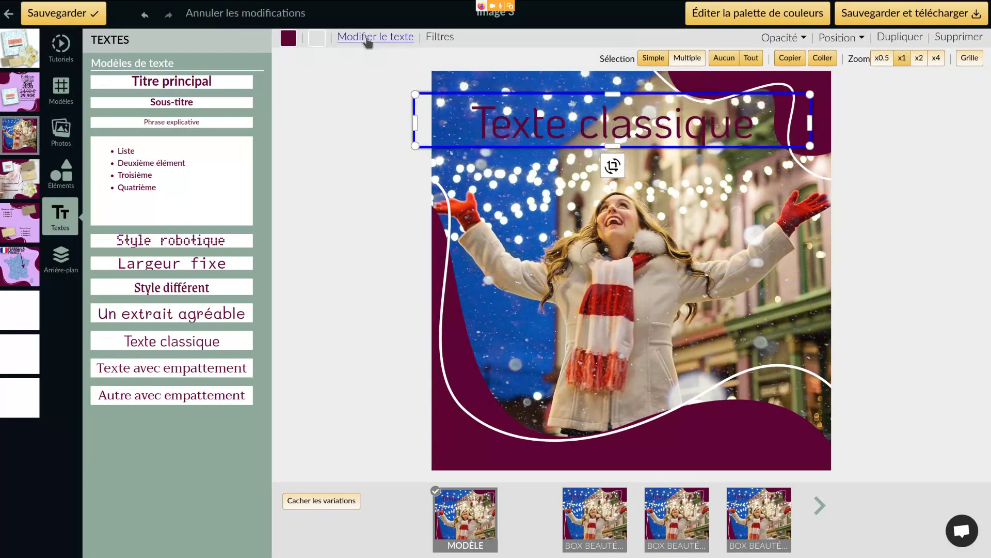
Step: Colour the "Texte classique" text white and give it a black background
{"action": "left_click", "coordinate": [289, 38]}
{"action": "left_click", "coordinate": [195, 123]}
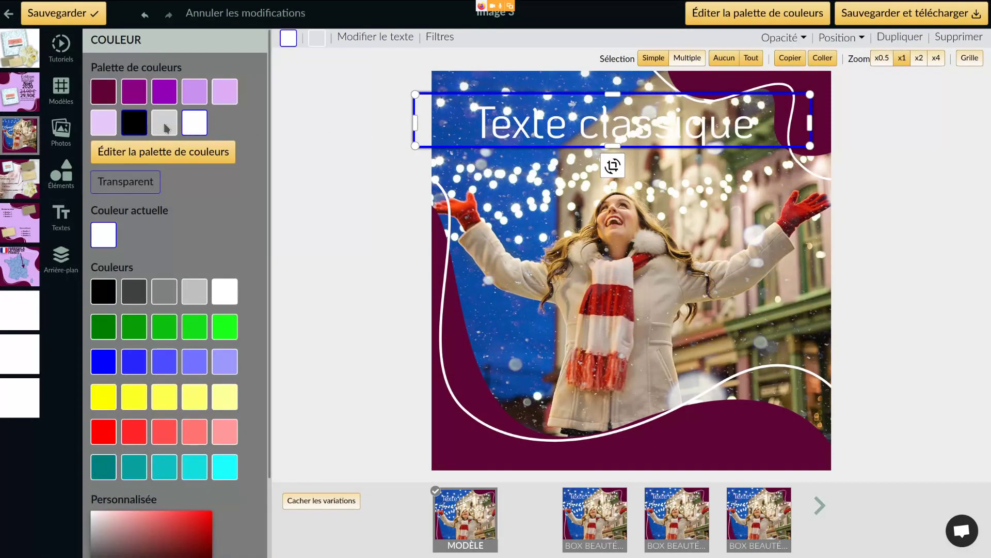
{"action": "left_click", "coordinate": [317, 42]}
{"action": "left_click", "coordinate": [135, 122]}
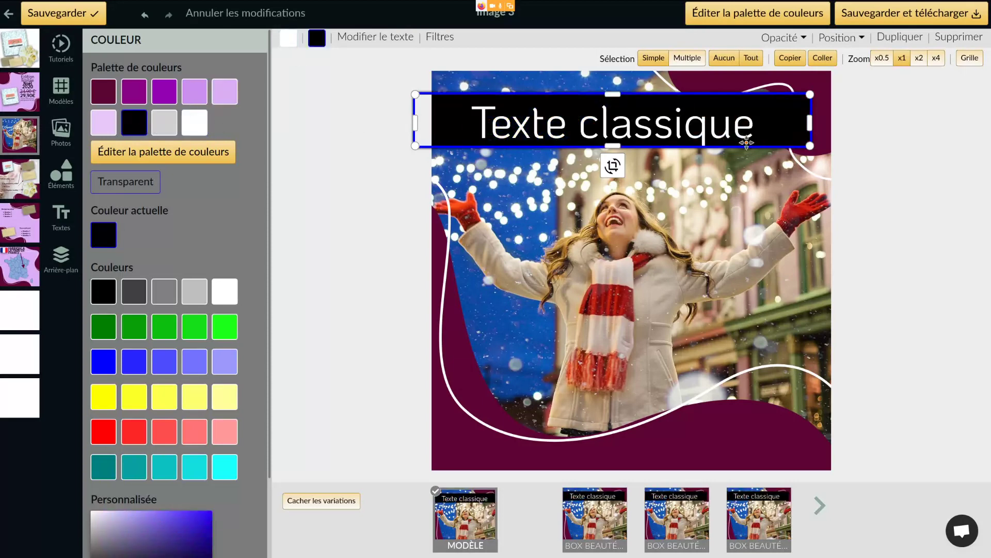
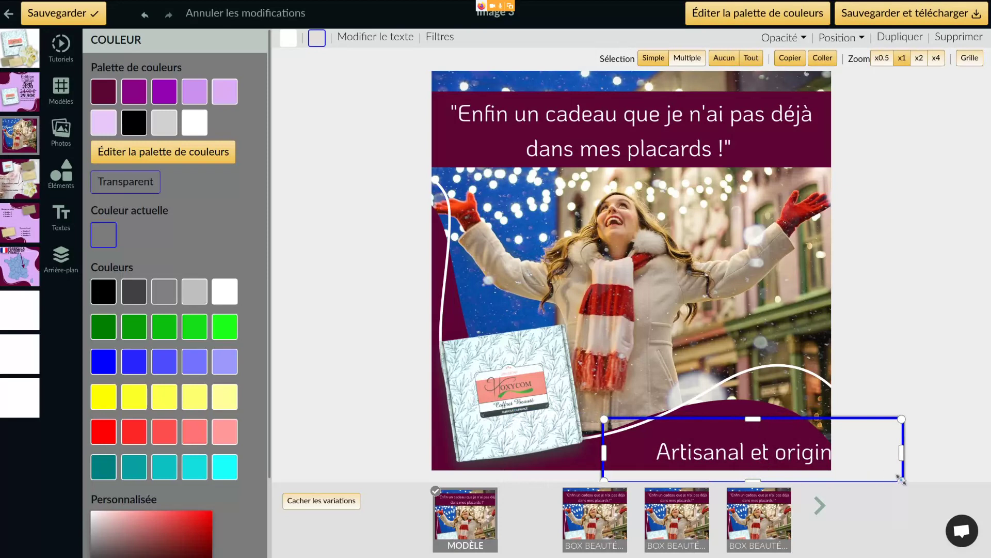
Step: Shrink the "Artisanal et original" text box to fit inside the image's lower-right corner, and save Image 3
{"action": "left_click_drag", "start_coordinate": [859, 466], "coordinate": [830, 468]}
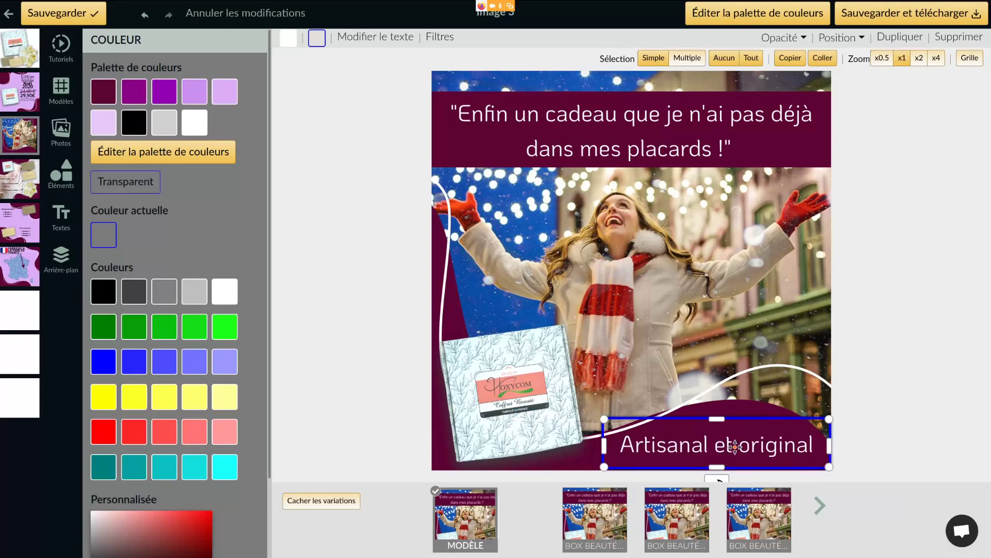
{"action": "left_click", "coordinate": [662, 129]}
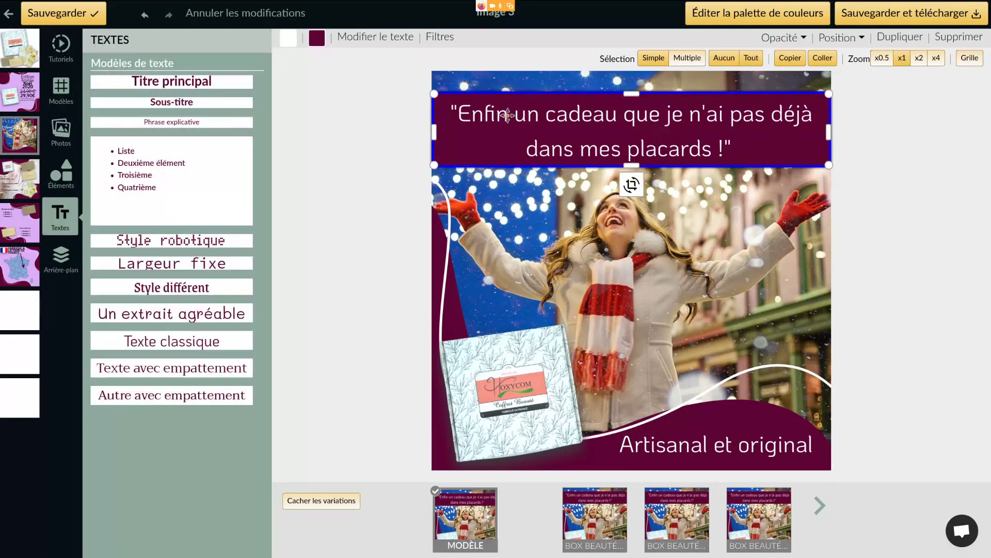
{"action": "left_click", "coordinate": [50, 13]}
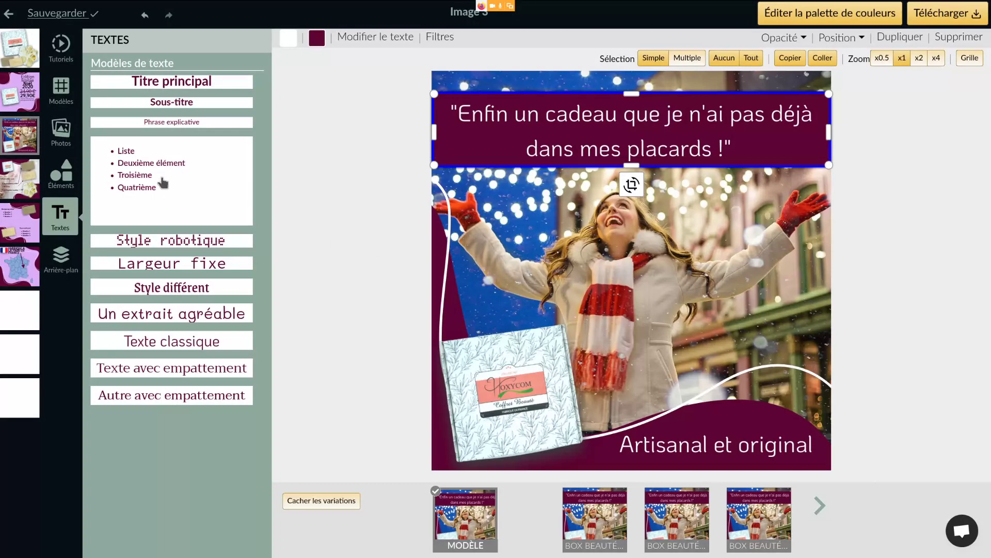
Step: Review the offer, Christmas gift, box contents and benefits designs in Image 2 through Image 5
{"action": "left_click", "coordinate": [21, 98]}
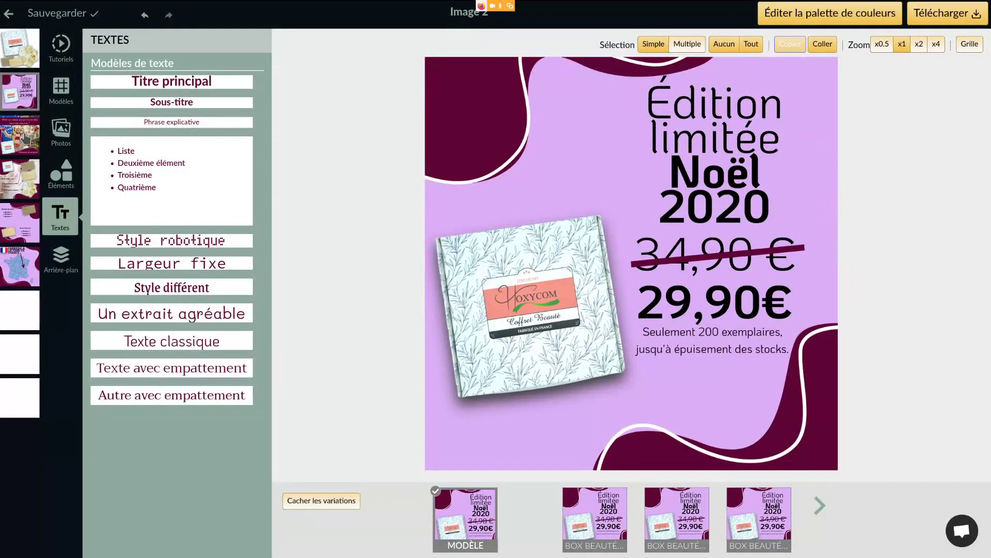
{"action": "left_click", "coordinate": [546, 313]}
{"action": "left_click", "coordinate": [19, 144]}
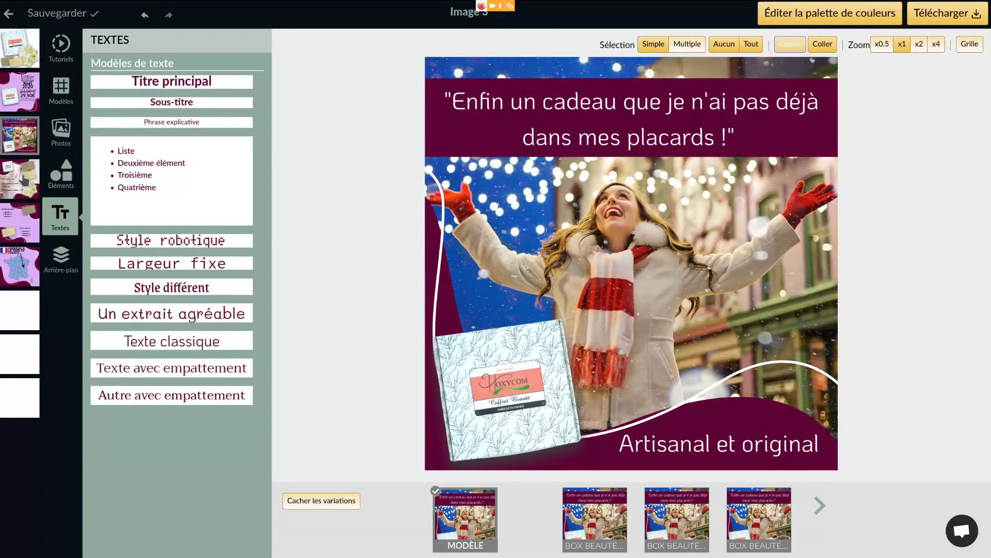
{"action": "left_click", "coordinate": [25, 181]}
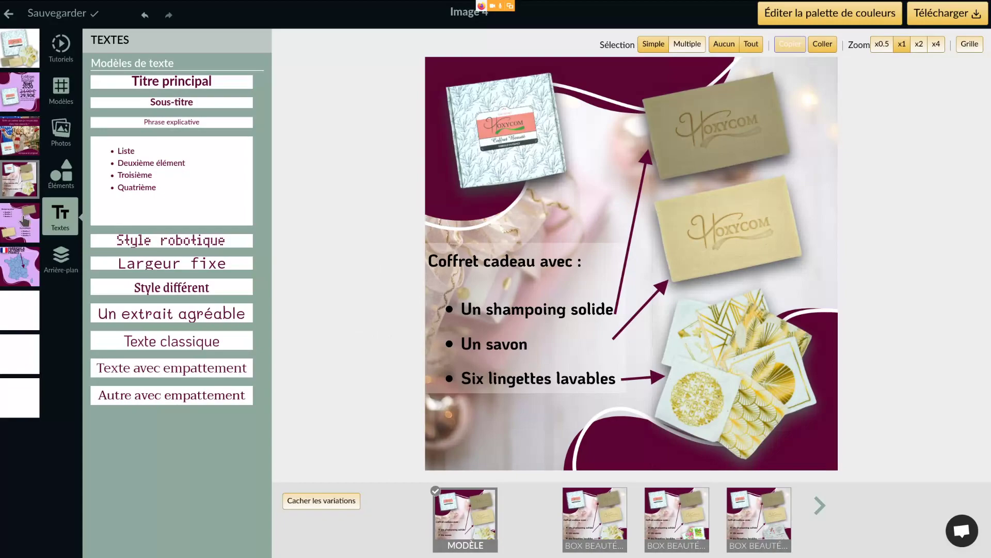
{"action": "left_click", "coordinate": [24, 221]}
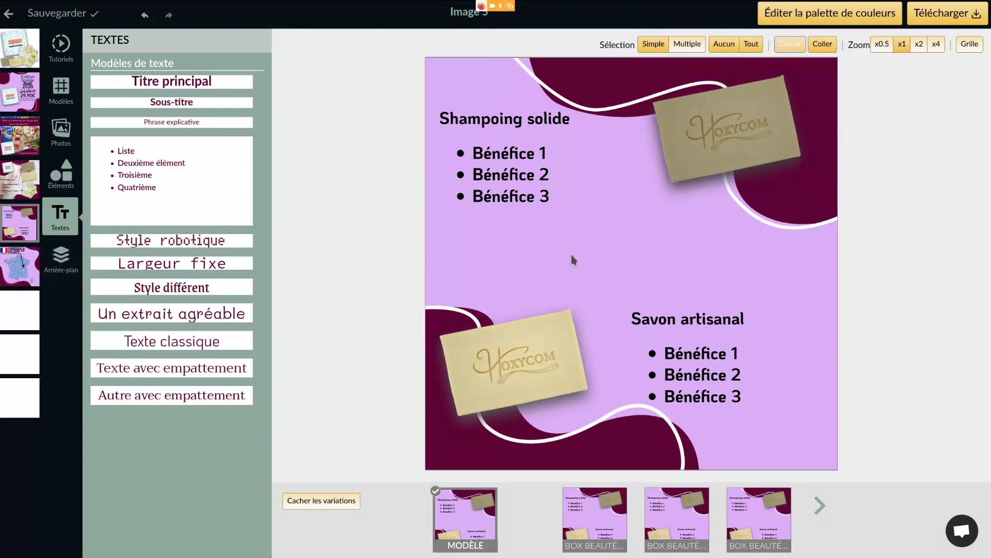
{"action": "left_click", "coordinate": [528, 344]}
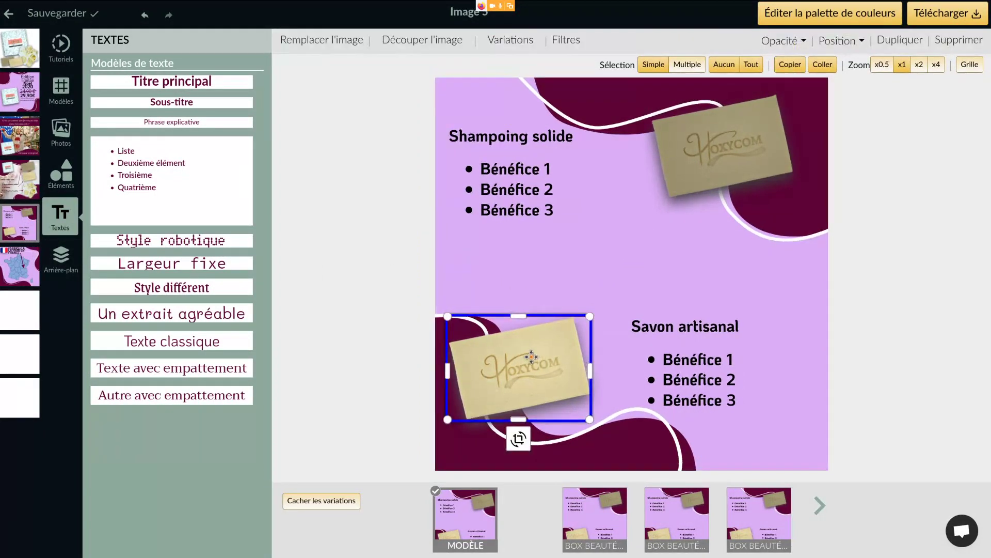
Step: Try moving the cream soap photo up under the "Shampoing solide" text and deleting the white curve and maroon wave at the image's lower edge
{"action": "left_click_drag", "start_coordinate": [528, 344], "coordinate": [526, 266]}
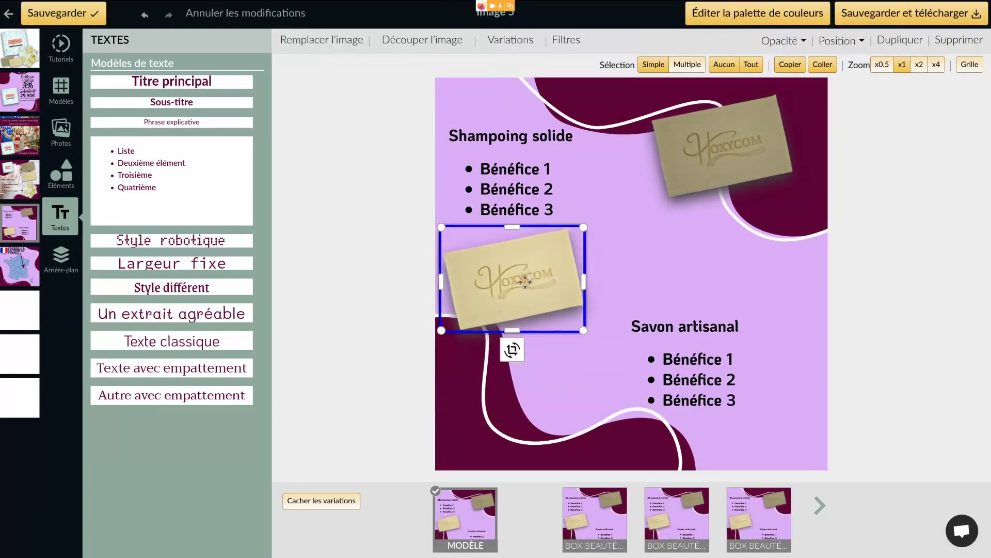
{"action": "left_click", "coordinate": [473, 428]}
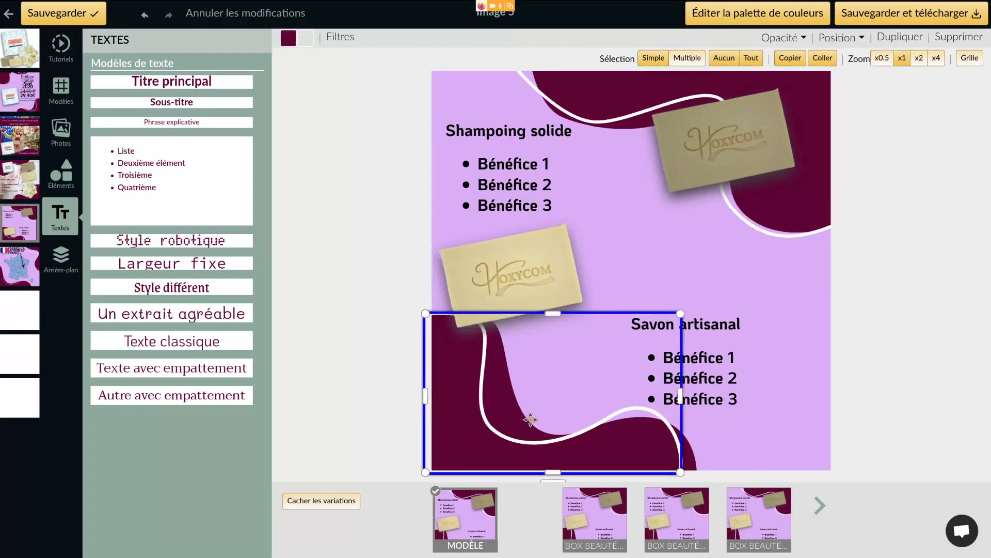
{"action": "left_click", "coordinate": [522, 298]}
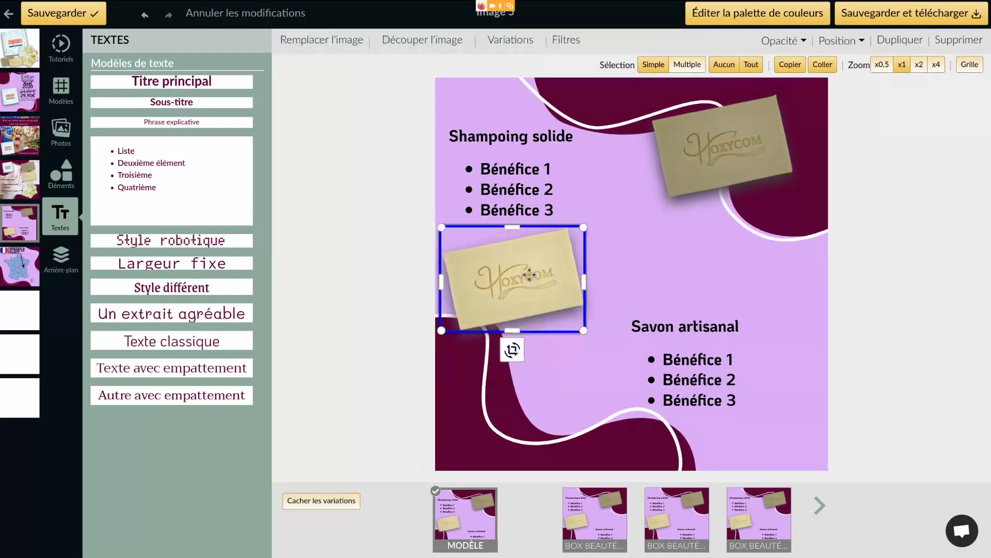
{"action": "left_click", "coordinate": [471, 403]}
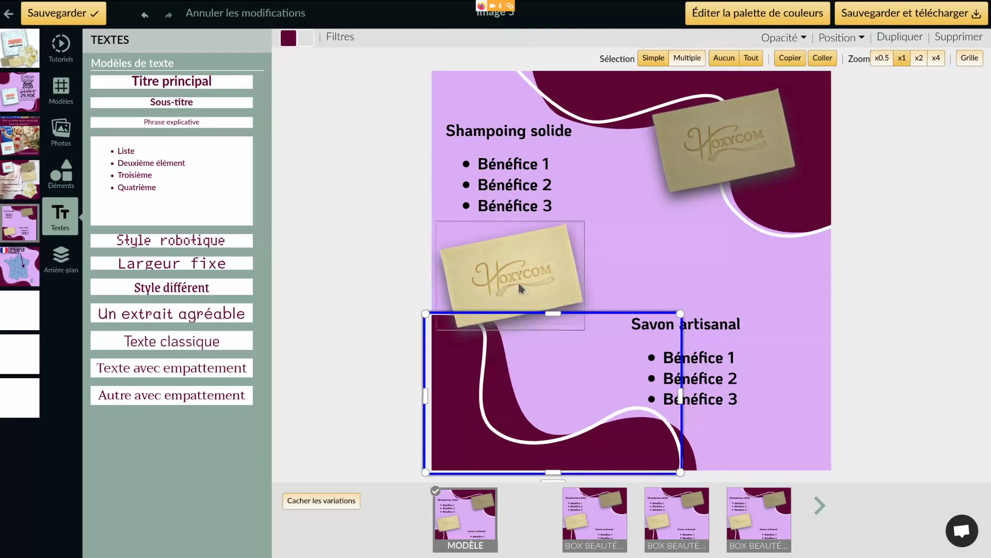
{"action": "left_click", "coordinate": [527, 272]}
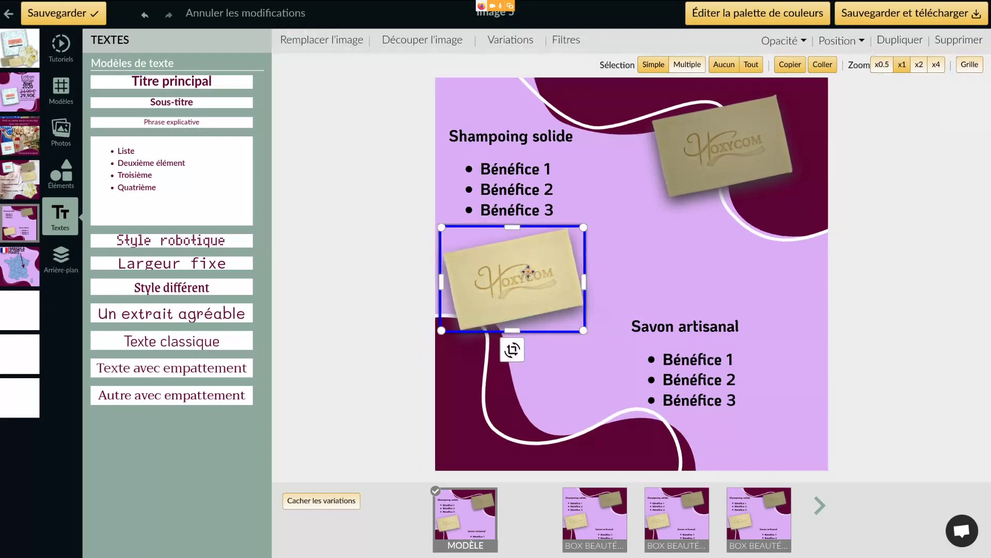
{"action": "left_click", "coordinate": [492, 423]}
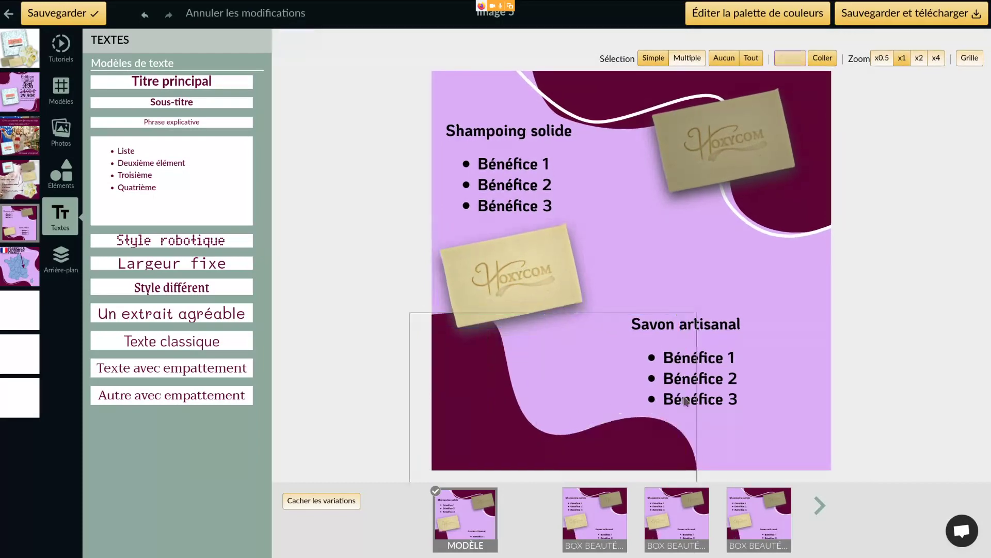
{"action": "left_click", "coordinate": [535, 409]}
{"action": "key", "text": "Delete"}
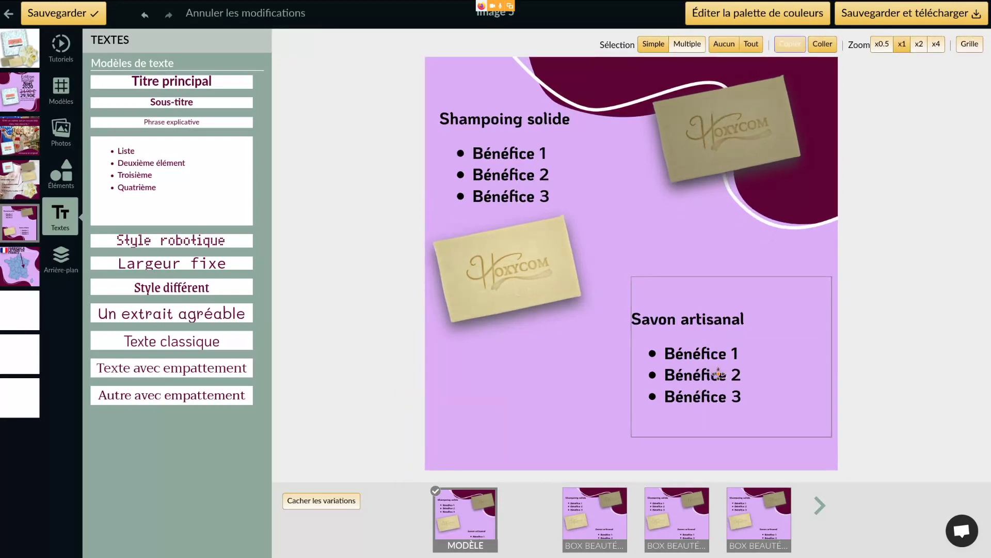
Step: Try moving the "Savon artisanal" text up beside the cream soap and placing a copy of it below the soap
{"action": "left_click", "coordinate": [719, 363]}
{"action": "left_click_drag", "start_coordinate": [714, 289], "coordinate": [722, 277]}
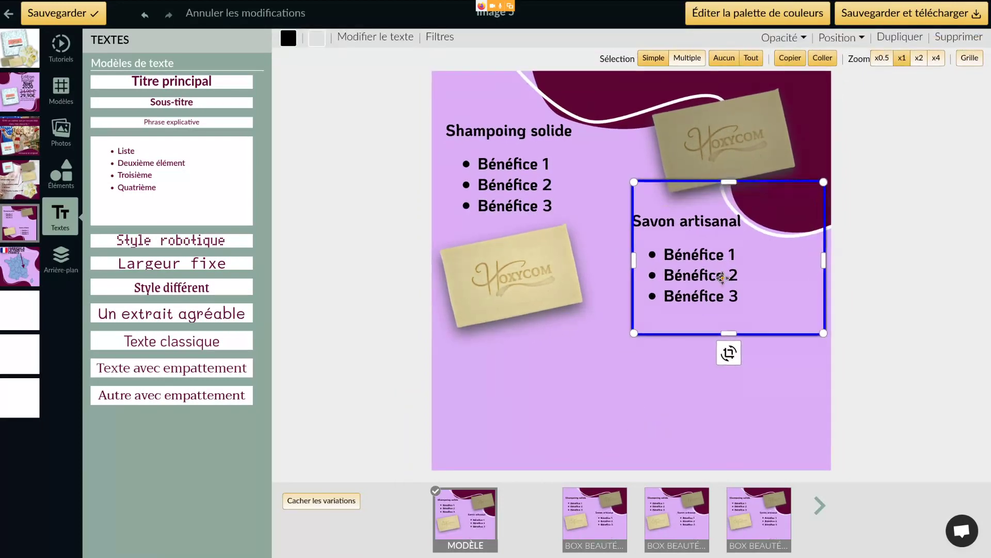
{"action": "left_click", "coordinate": [568, 267]}
{"action": "left_click", "coordinate": [728, 261]}
{"action": "key", "text": "ctrl+c"}
{"action": "key", "text": "ctrl+v"}
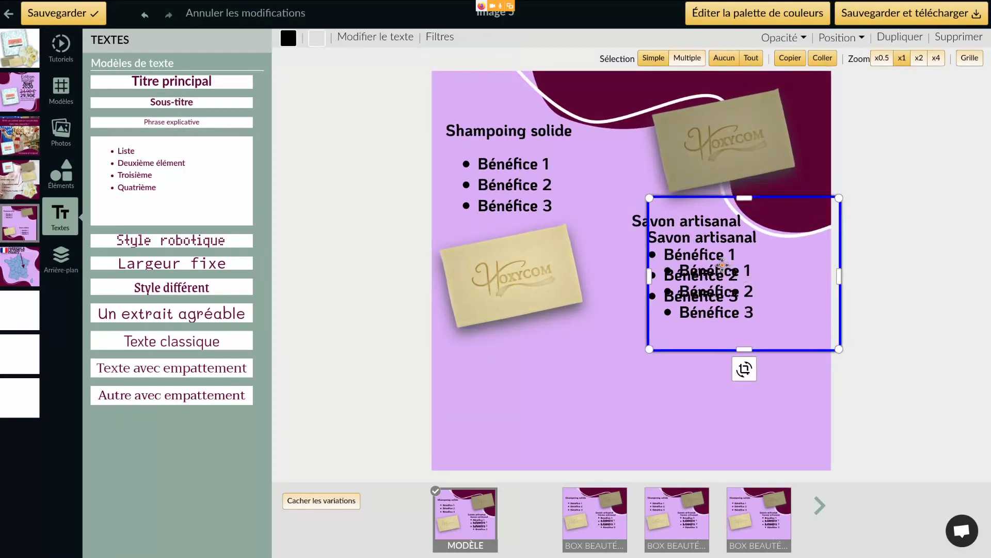
{"action": "left_click_drag", "start_coordinate": [725, 263], "coordinate": [526, 384]}
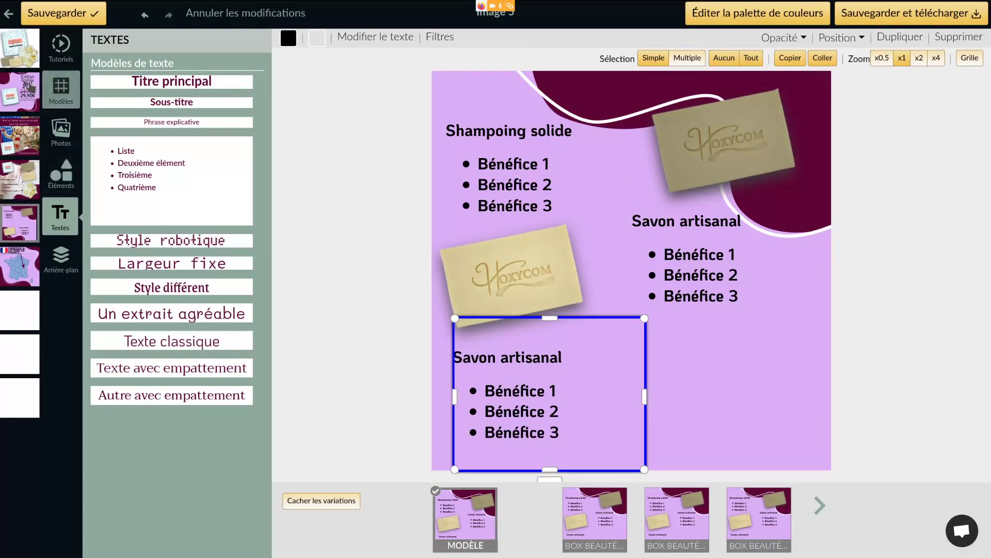
Step: Examine the washable wipes photo in the main image and reopen the Image 5 design
{"action": "left_click", "coordinate": [26, 62]}
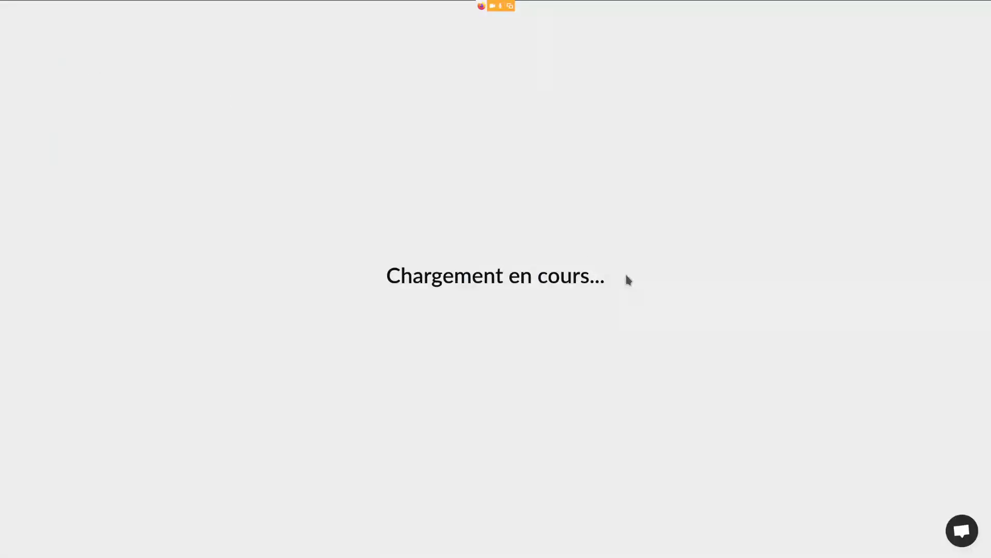
{"action": "left_click", "coordinate": [730, 352]}
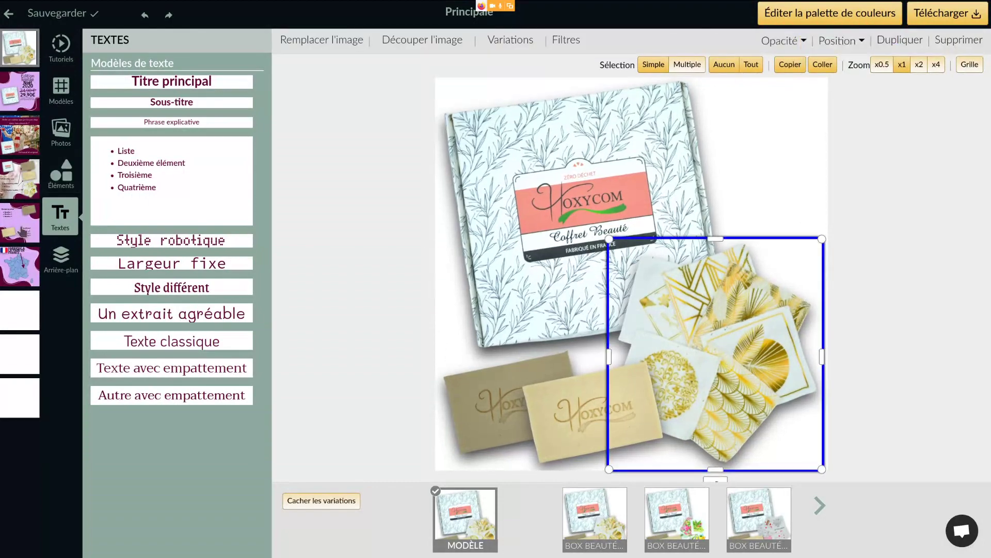
{"action": "left_click", "coordinate": [20, 226]}
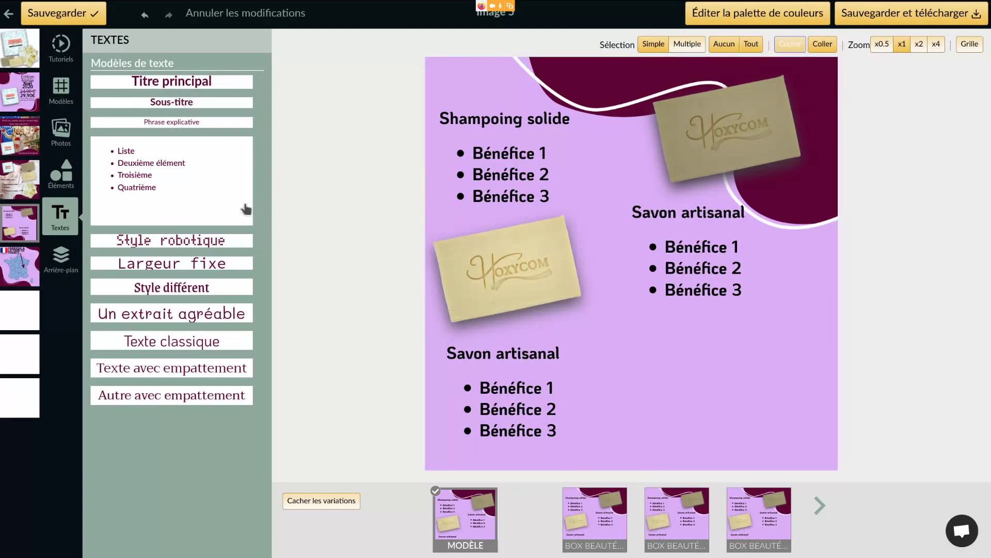
{"action": "left_click_drag", "start_coordinate": [572, 368], "coordinate": [774, 244]}
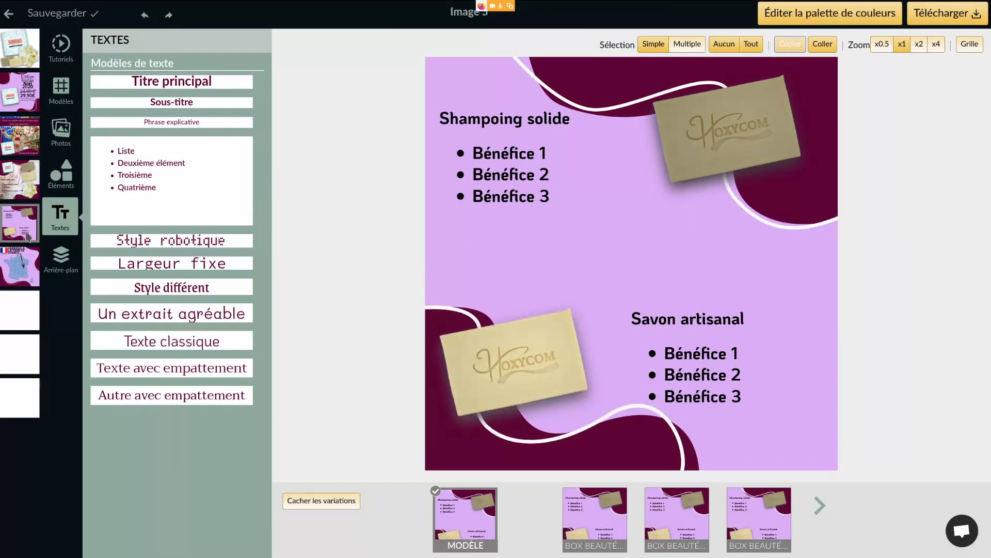
{"action": "left_click", "coordinate": [9, 14]}
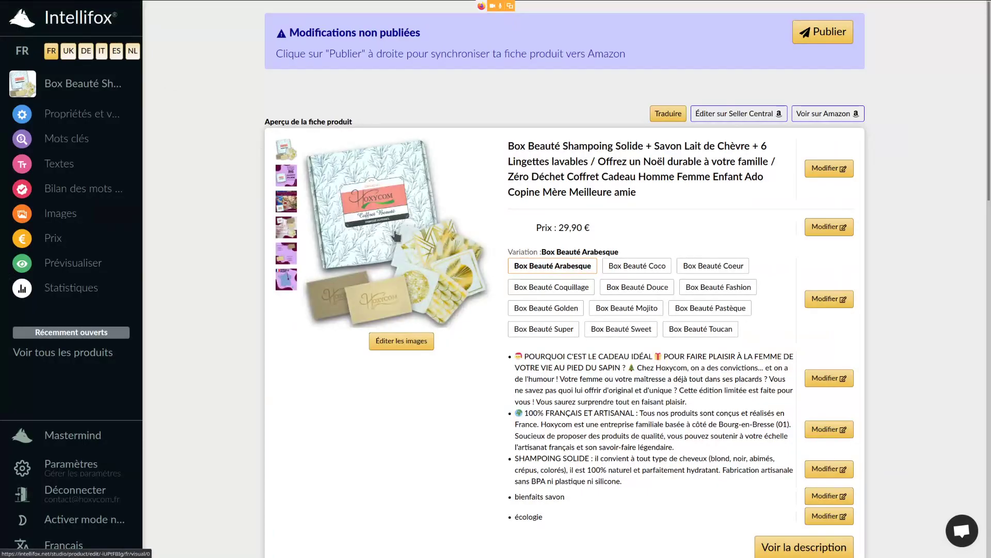
{"action": "left_click", "coordinate": [415, 237]}
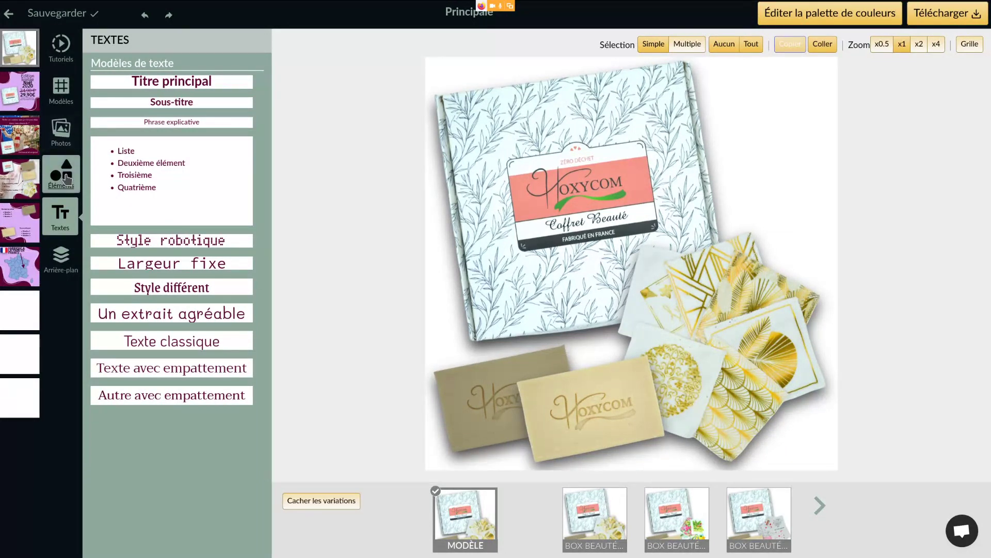
{"action": "left_click", "coordinate": [23, 214]}
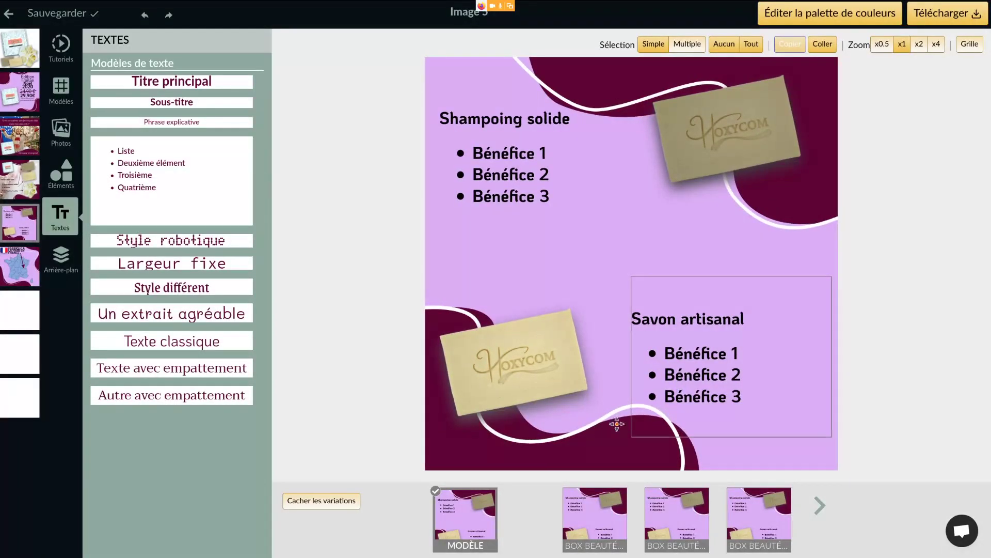
Step: Move the "Savon artisanal" text and the cream soap photo up to free the lower part of Image 5
{"action": "left_click", "coordinate": [660, 408]}
{"action": "left_click", "coordinate": [612, 364]}
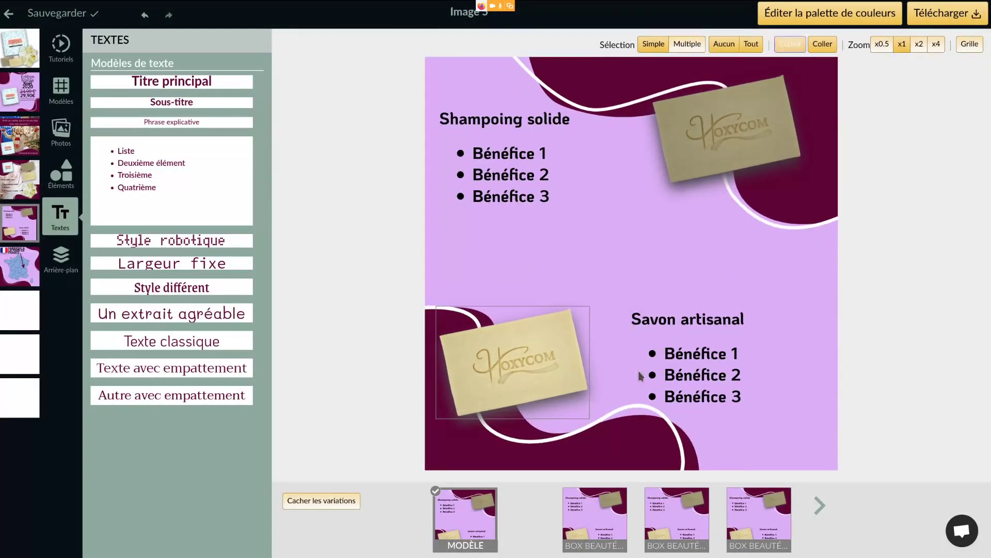
{"action": "left_click", "coordinate": [640, 371]}
{"action": "left_click_drag", "start_coordinate": [722, 300], "coordinate": [727, 212]}
{"action": "left_click", "coordinate": [503, 396]}
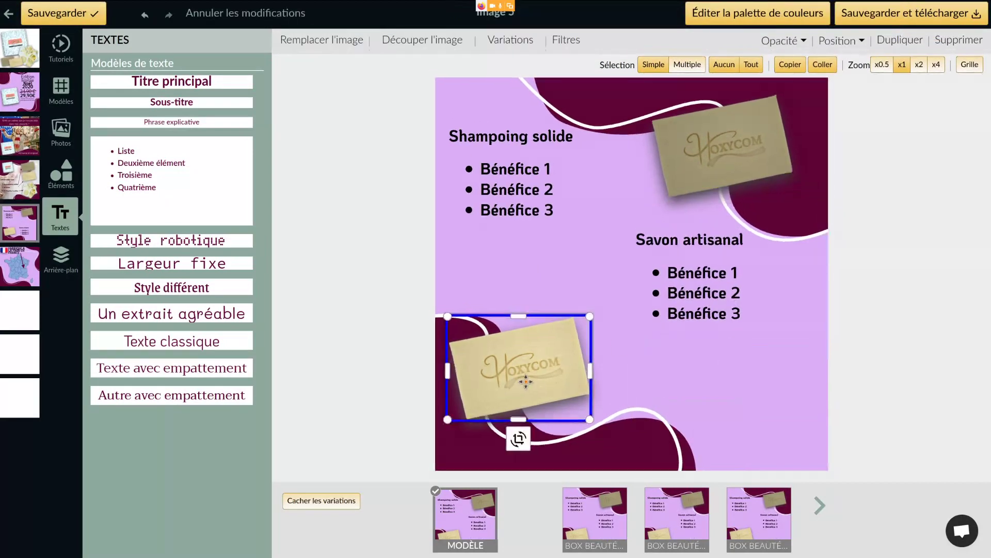
{"action": "left_click_drag", "start_coordinate": [525, 380], "coordinate": [532, 285]}
Step: Try deleting the white curved line and the maroon wave in the lower-left corner of Image 5
{"action": "left_click", "coordinate": [592, 432]}
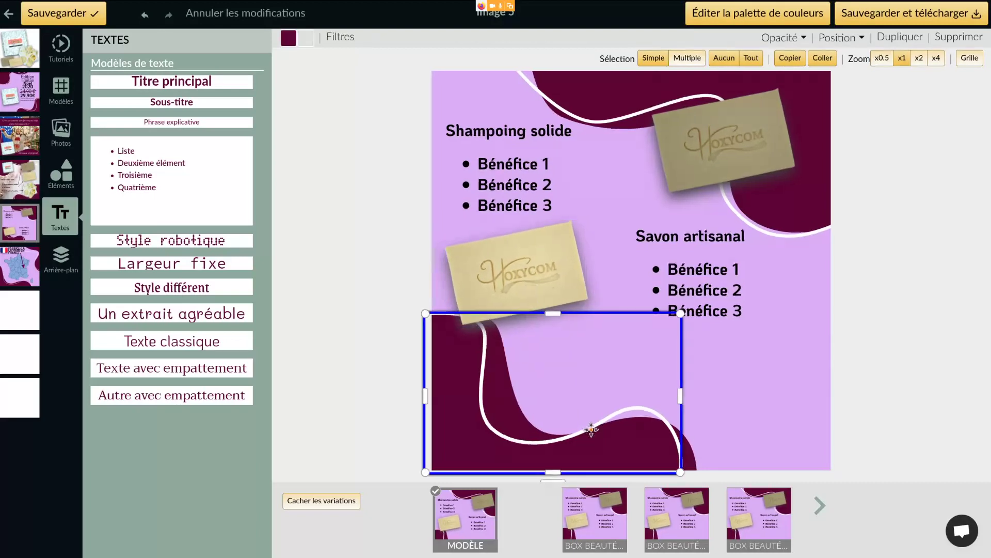
{"action": "key", "text": "Delete"}
{"action": "left_click", "coordinate": [644, 442]}
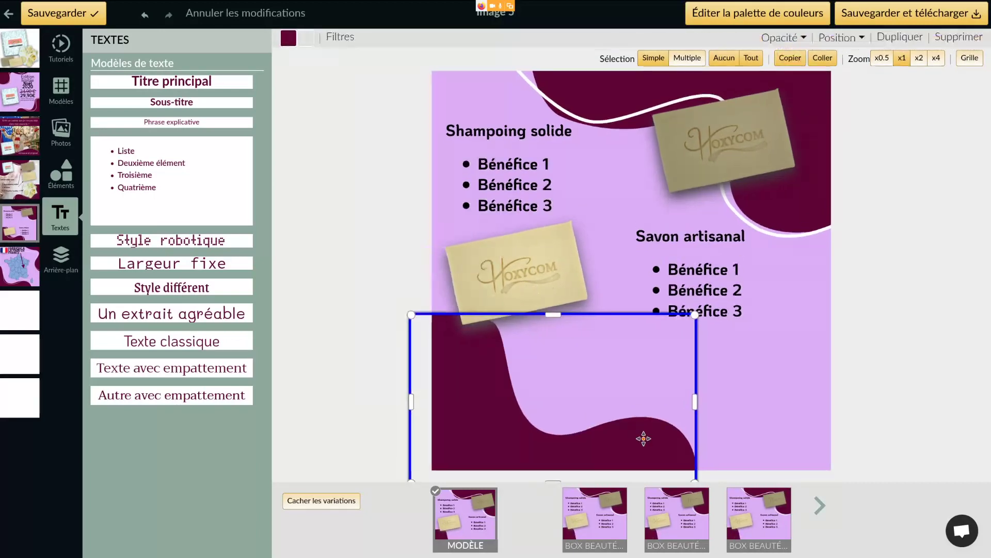
{"action": "key", "text": "Delete"}
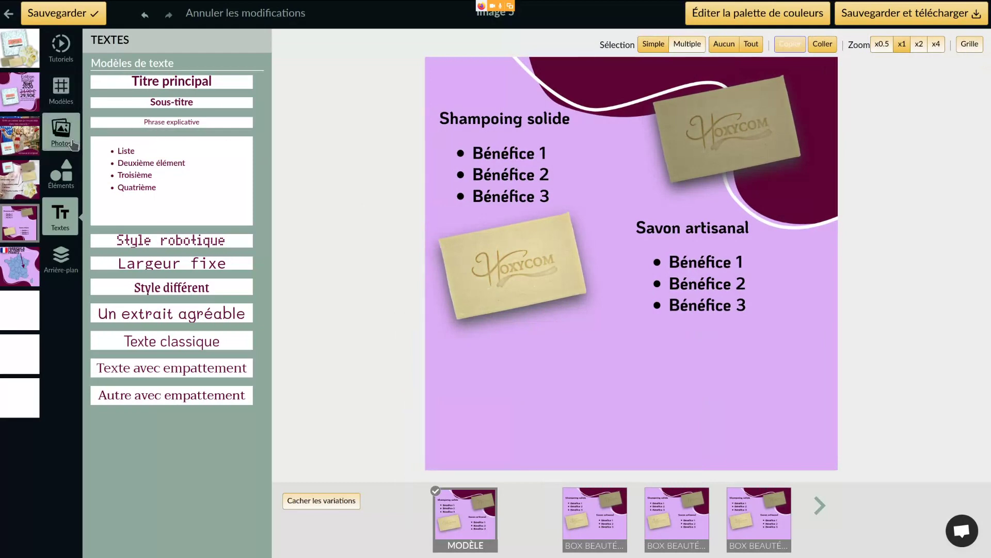
Step: Insert the Box Beauté Arabesque product photo of six laid-out wipes and place it in the lower-right corner of Image 5
{"action": "left_click", "coordinate": [61, 129]}
{"action": "left_click", "coordinate": [179, 98]}
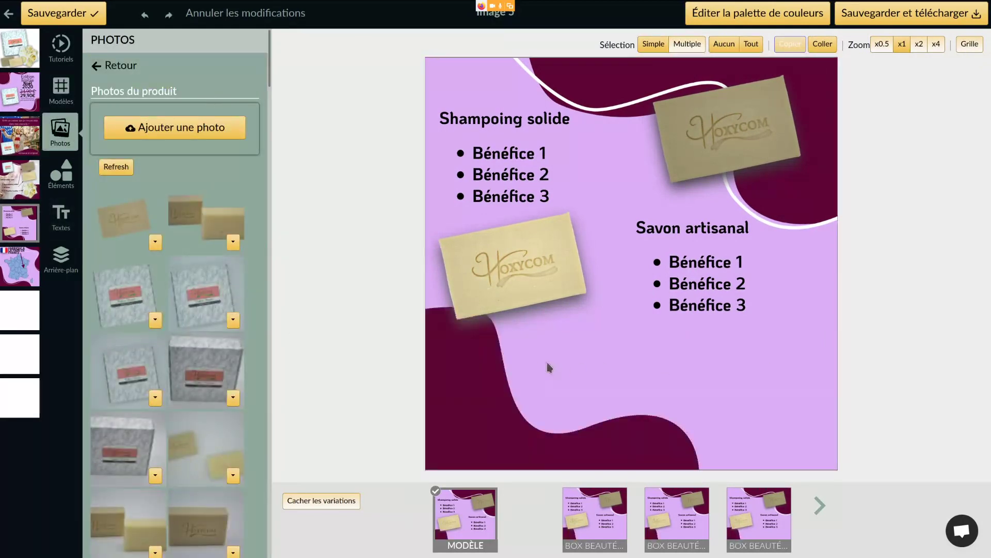
{"action": "scroll", "coordinate": [154, 271], "scroll_direction": "down", "scroll_amount": 3}
{"action": "scroll", "coordinate": [154, 270], "scroll_direction": "down", "scroll_amount": 15}
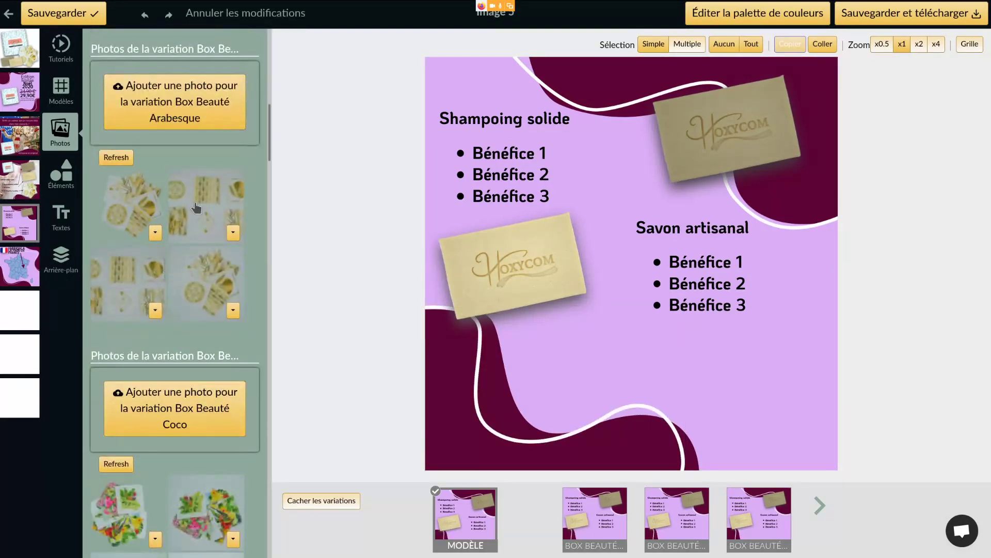
{"action": "left_click", "coordinate": [197, 206]}
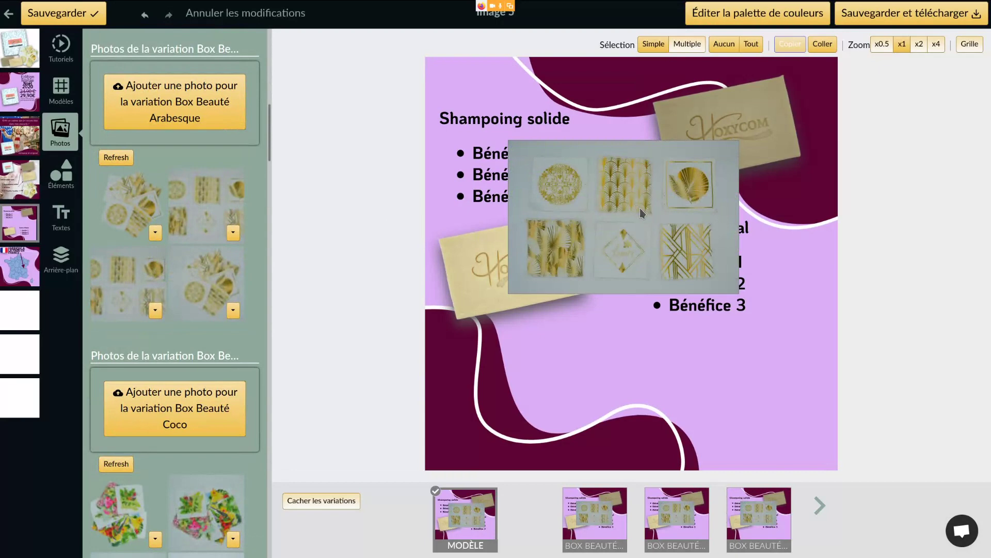
{"action": "left_click", "coordinate": [642, 213]}
{"action": "left_click_drag", "start_coordinate": [657, 296], "coordinate": [703, 371]}
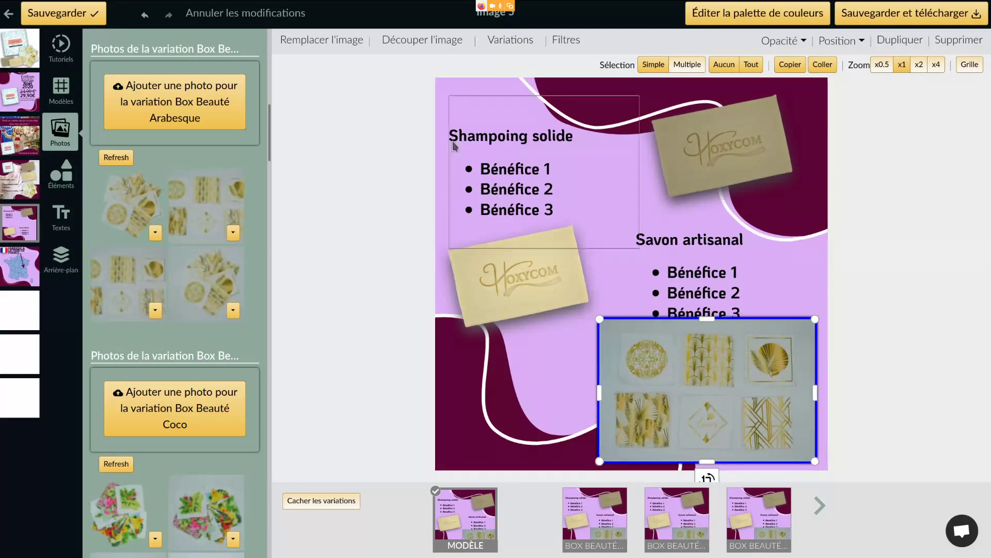
Step: Make the wipes photo's background transparent in its variation image settings
{"action": "left_click", "coordinate": [512, 41]}
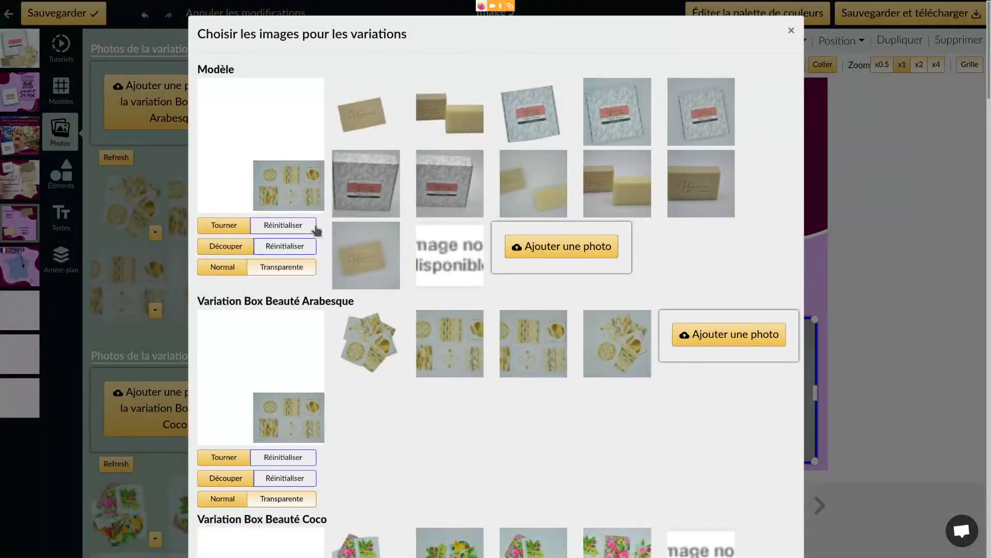
{"action": "left_click", "coordinate": [270, 270]}
{"action": "left_click", "coordinate": [728, 112]}
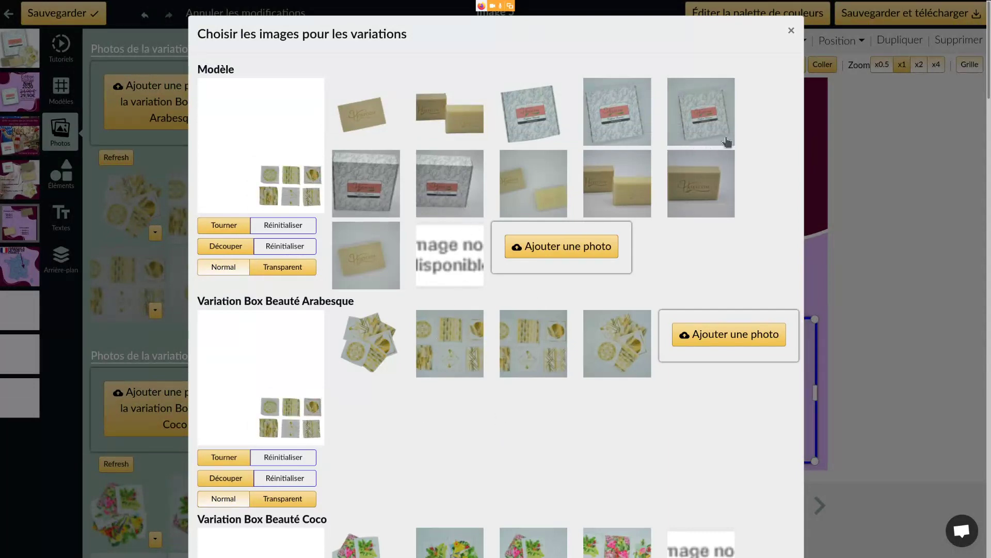
{"action": "left_click", "coordinate": [790, 31]}
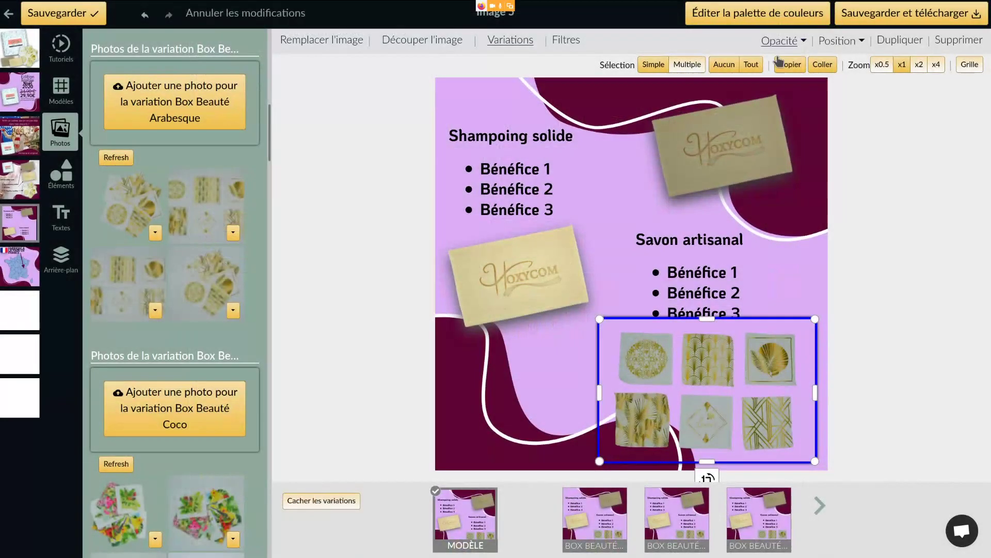
Step: Set the wipes photo's brightness to 1,32 and contrast to 1,04, and enlarge the photo slightly
{"action": "left_click", "coordinate": [567, 40]}
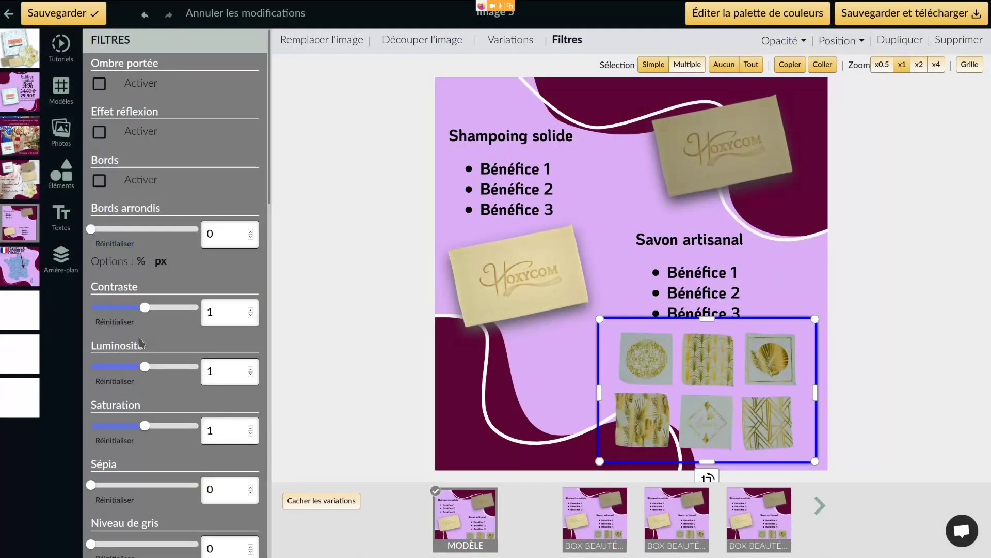
{"action": "left_click", "coordinate": [160, 367]}
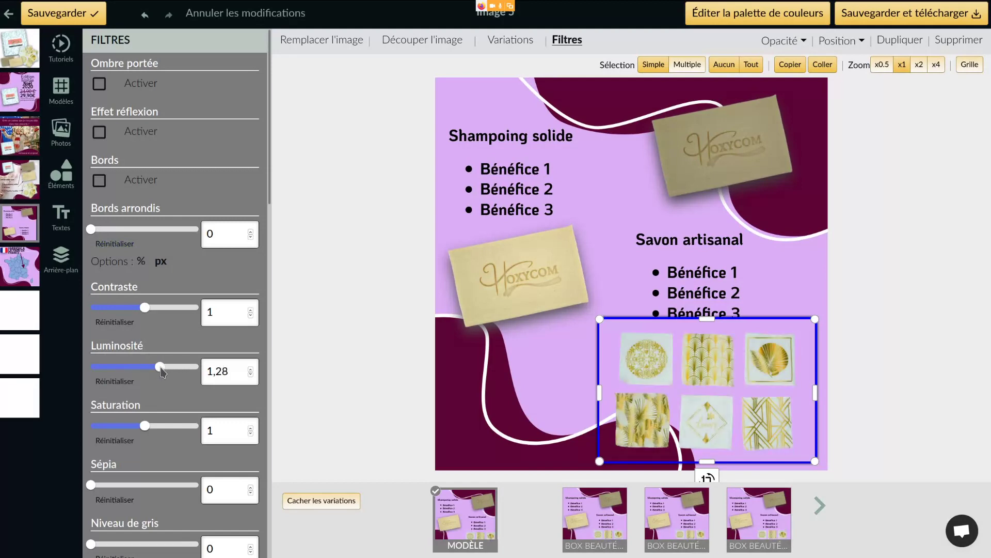
{"action": "left_click_drag", "start_coordinate": [164, 369], "coordinate": [163, 373]}
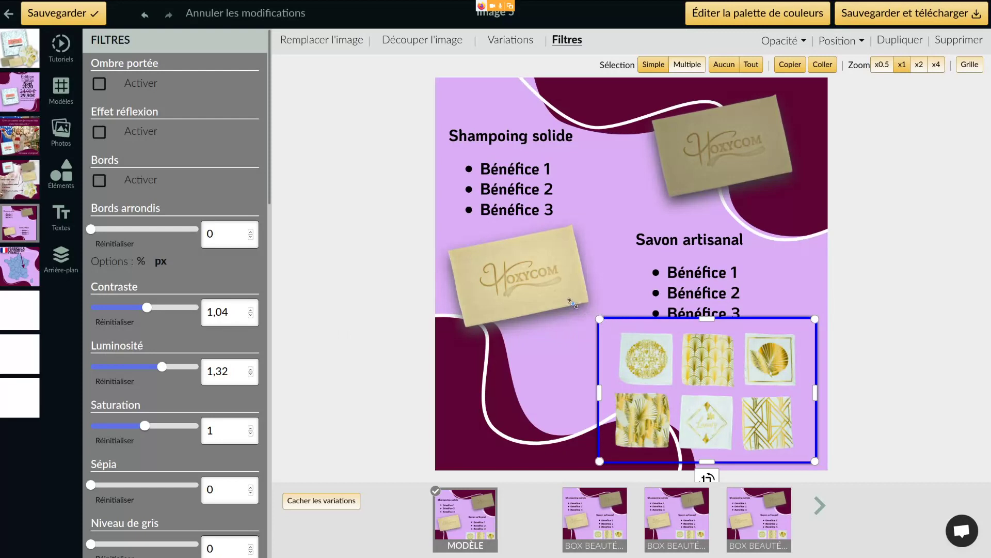
{"action": "left_click_drag", "start_coordinate": [573, 304], "coordinate": [600, 308]}
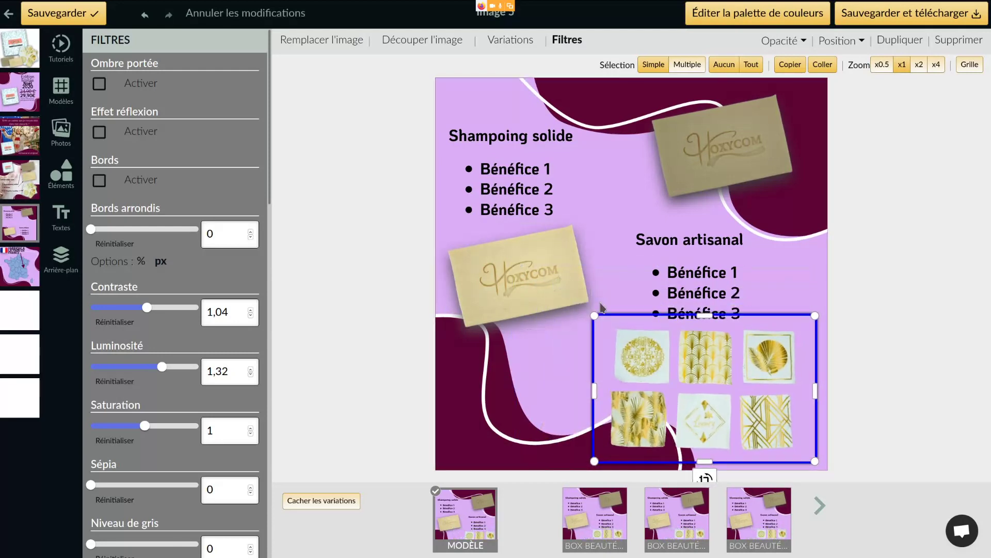
Step: Place a copy of the "Savon artisanal" text below the cream soap, next to the wipes photo
{"action": "left_click", "coordinate": [648, 351]}
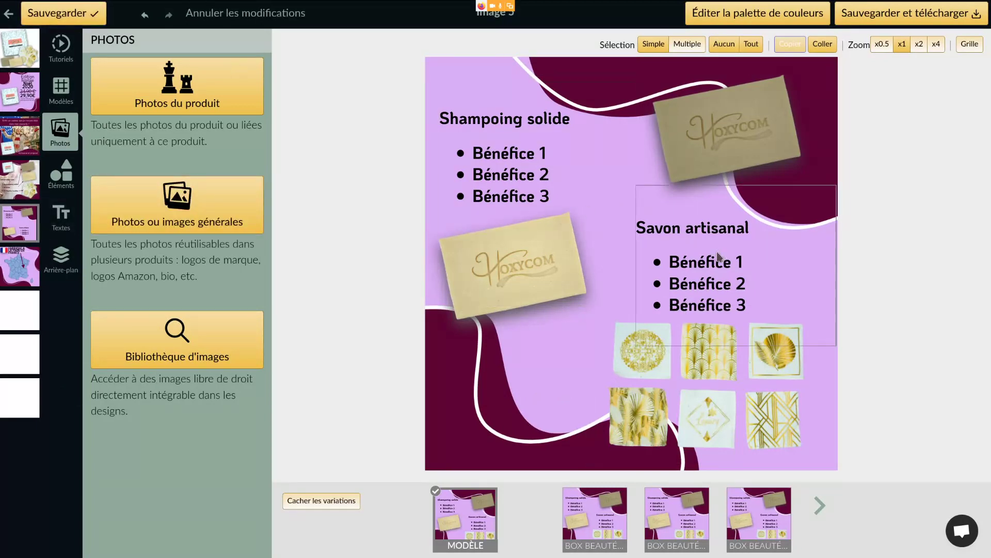
{"action": "left_click_drag", "start_coordinate": [719, 254], "coordinate": [546, 378]}
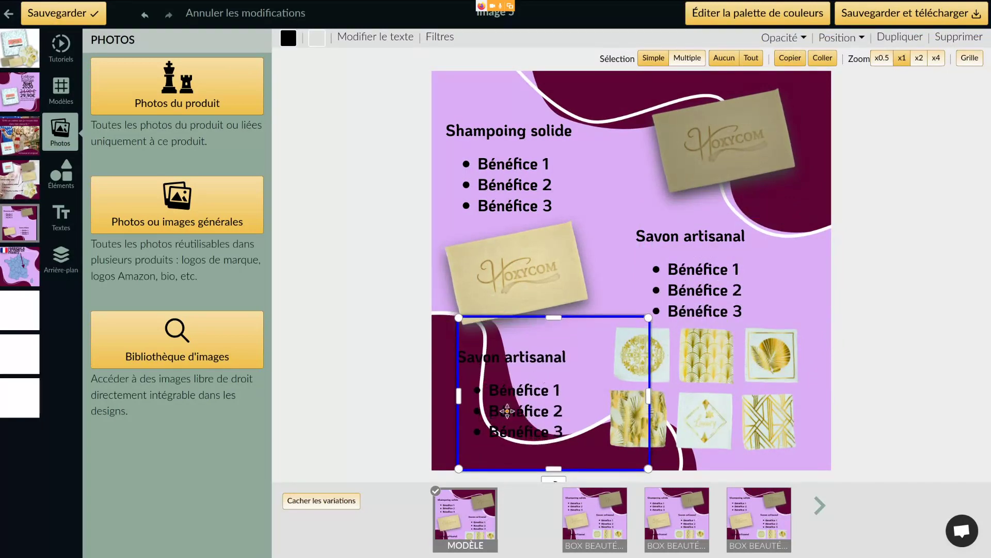
Step: Delete the white curved line and dark wave behind the third text block, and nudge that block slightly up and to the left
{"action": "left_click", "coordinate": [437, 450]}
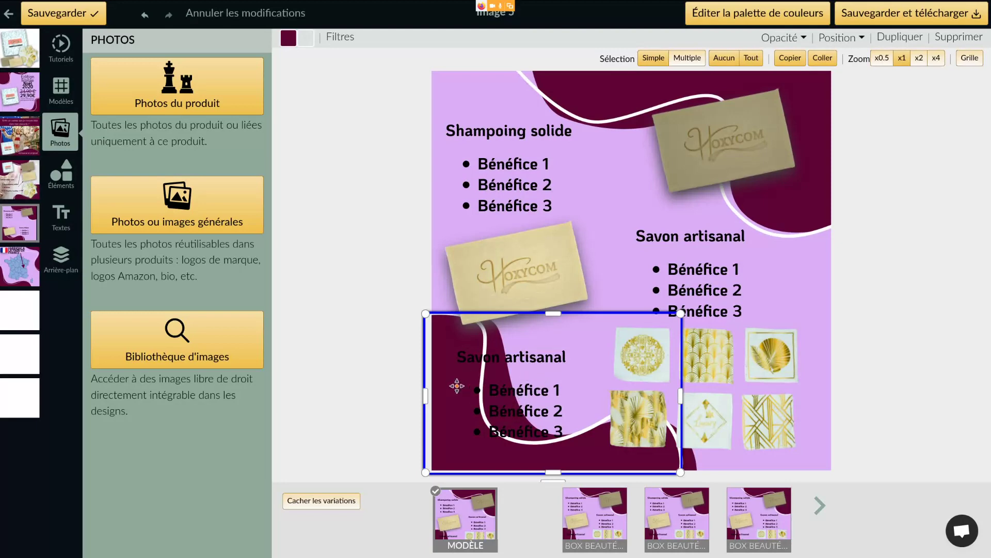
{"action": "key", "text": "Delete"}
{"action": "left_click", "coordinate": [441, 356]}
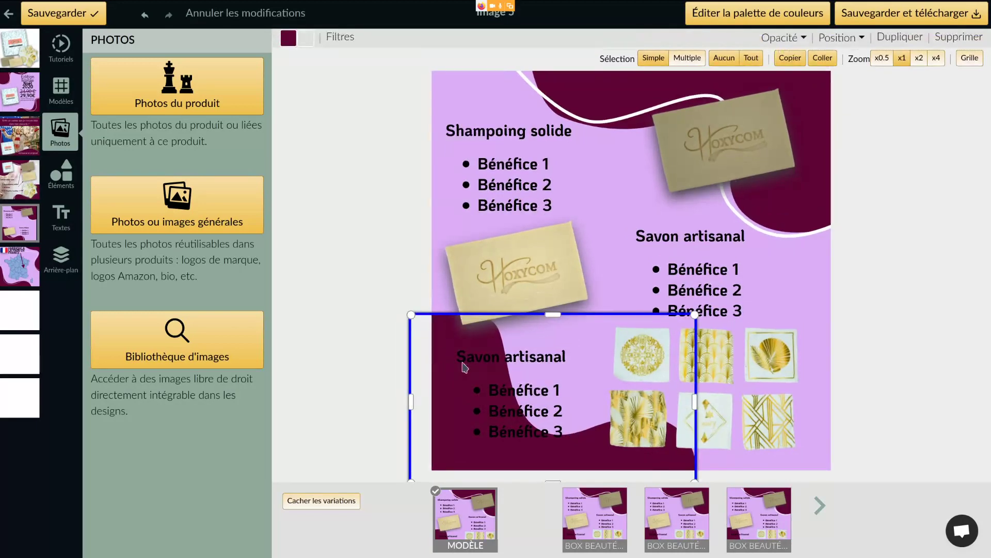
{"action": "key", "text": "Delete"}
{"action": "left_click", "coordinate": [540, 392]}
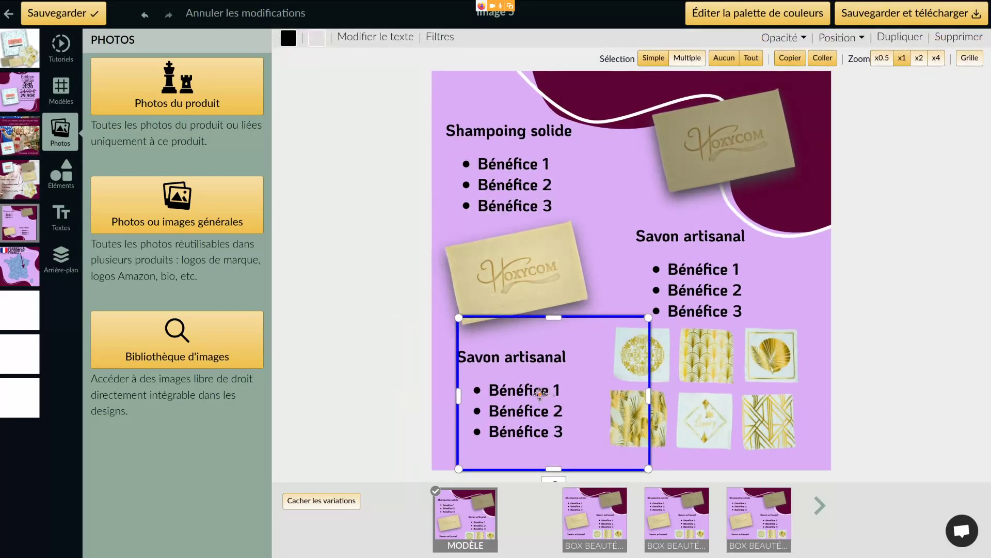
{"action": "left_click_drag", "start_coordinate": [540, 392], "coordinate": [542, 393]}
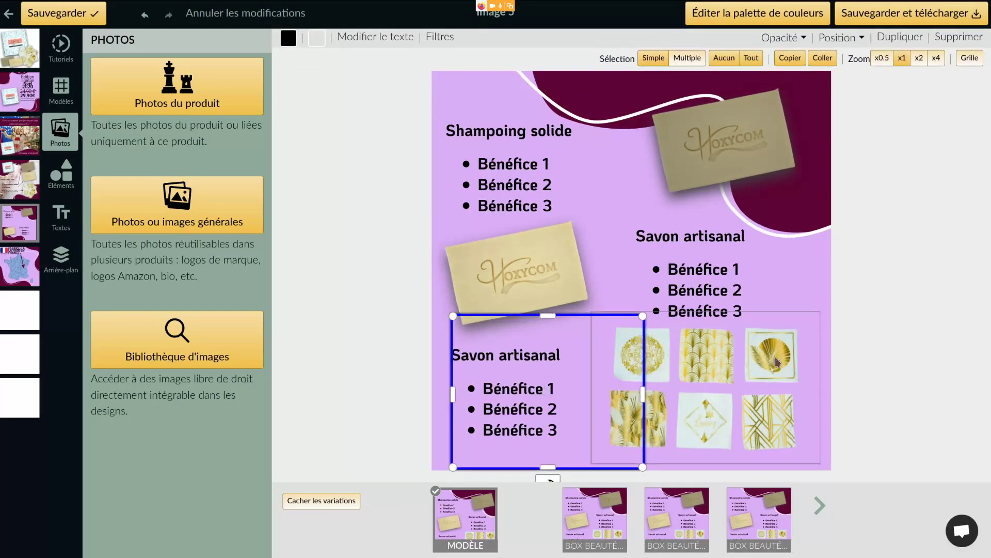
Step: Save the Image 5 design and return to the product listing
{"action": "left_click", "coordinate": [750, 364]}
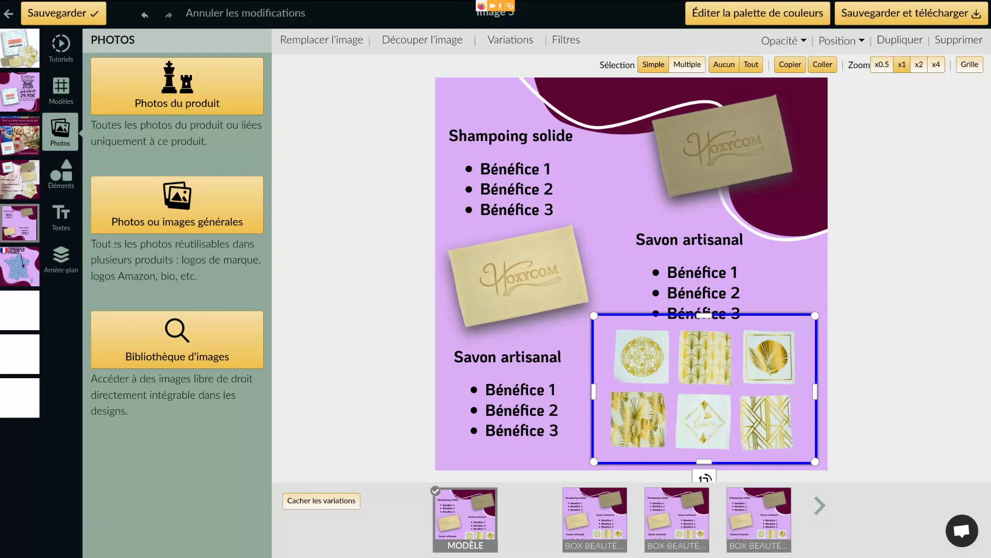
{"action": "left_click", "coordinate": [49, 14]}
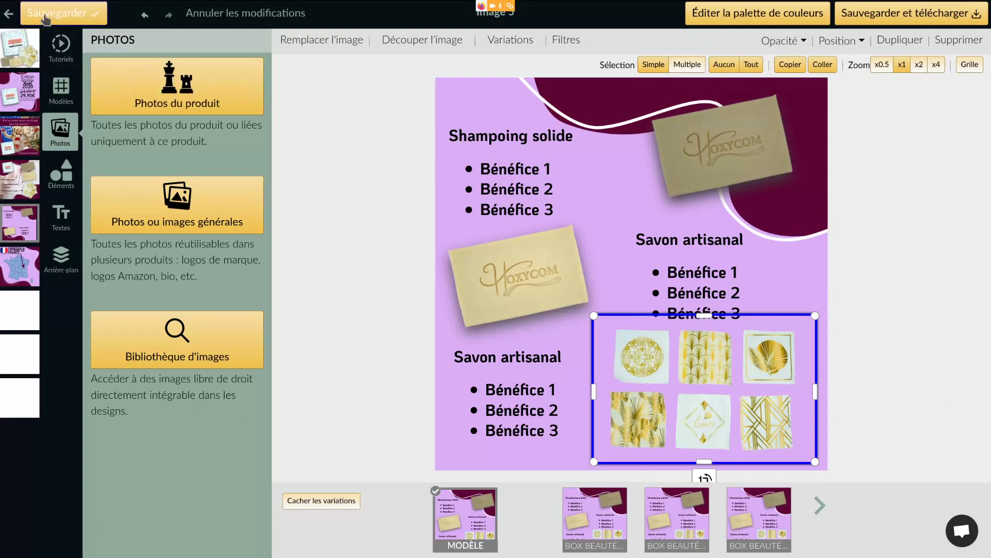
{"action": "left_click", "coordinate": [8, 16]}
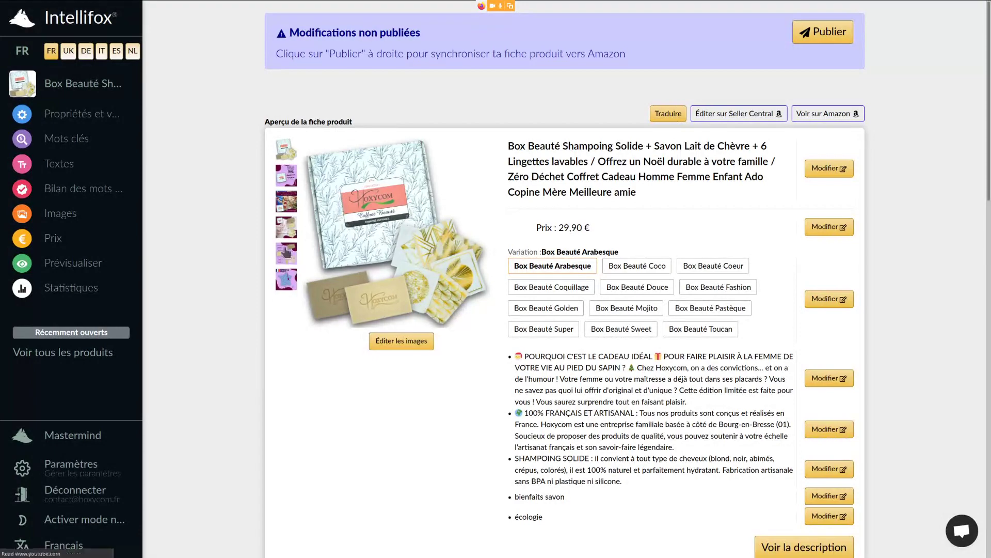
Step: Move the "Fabriqué à la main en France" design from Image 6 to Image 7 in the main model, and open the empty Image 6
{"action": "left_click", "coordinate": [60, 214]}
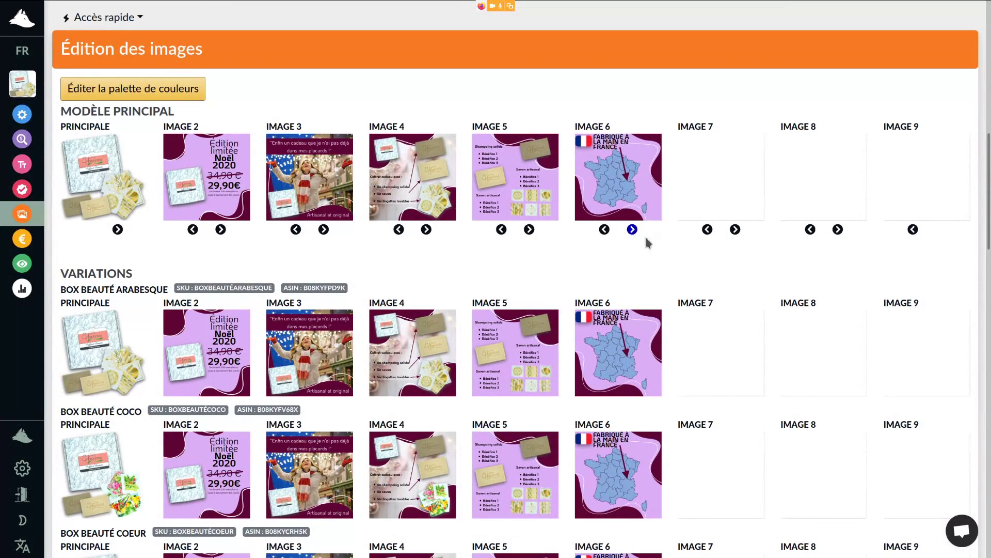
{"action": "left_click", "coordinate": [632, 229]}
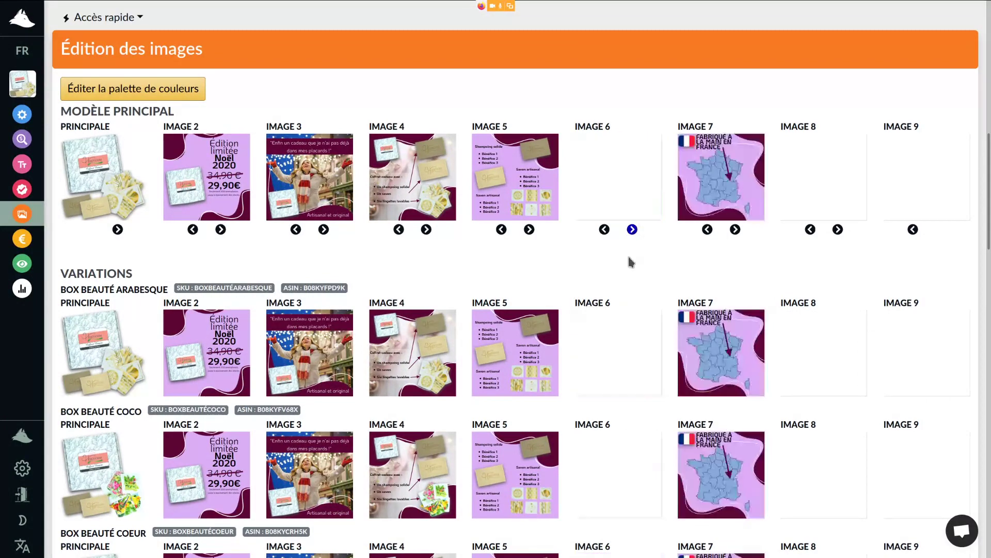
{"action": "left_click", "coordinate": [629, 184]}
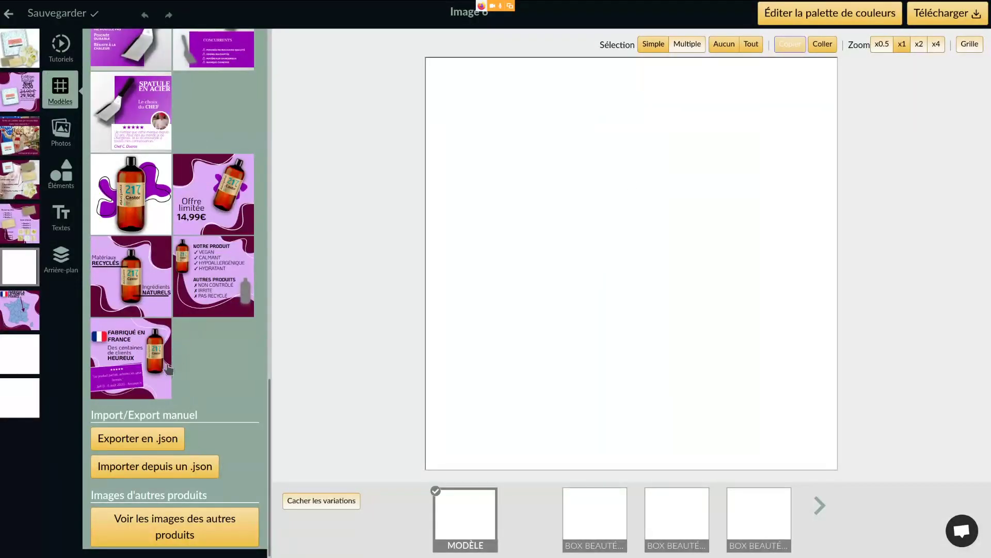
{"action": "left_click", "coordinate": [144, 371]}
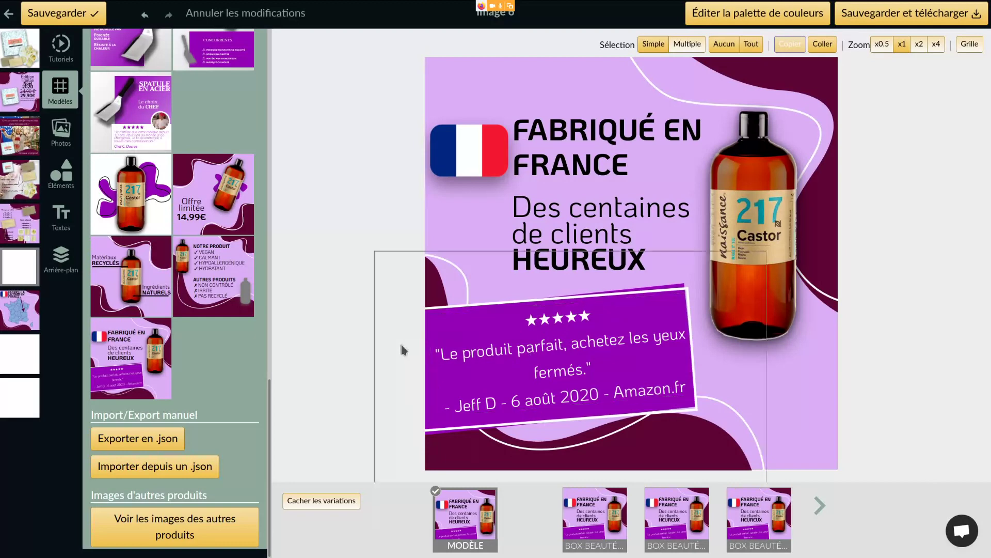
{"action": "left_click", "coordinate": [515, 333]}
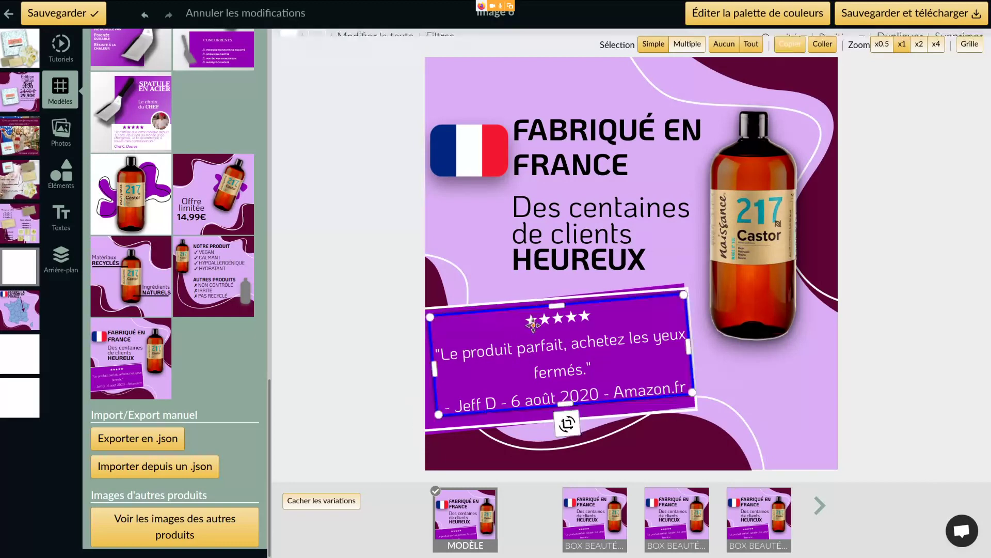
{"action": "key", "text": "ctrl+z"}
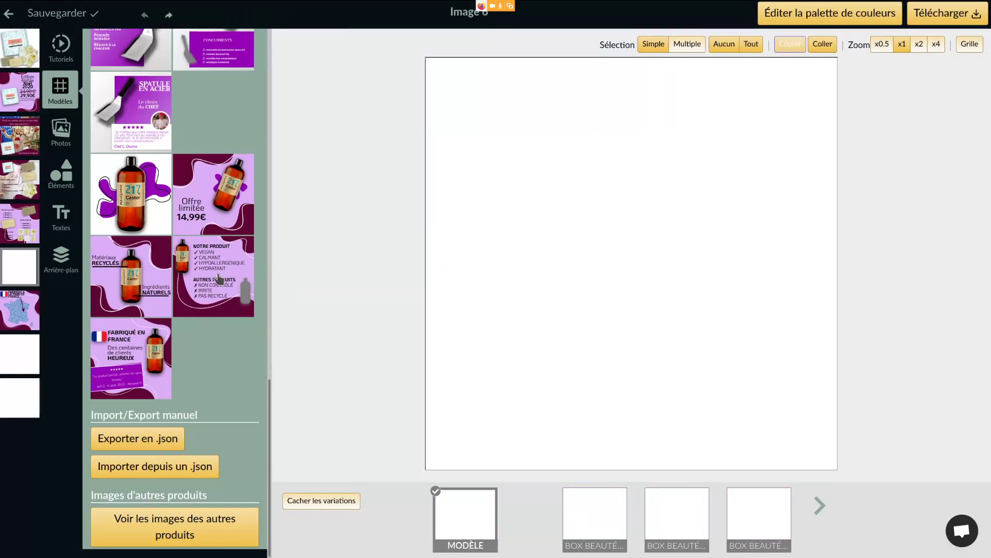
Step: Apply the "NOTRE PRODUIT / AUTRES PRODUITS" comparison template and delete both bottles and all its text, keeping only the background
{"action": "left_click", "coordinate": [220, 279]}
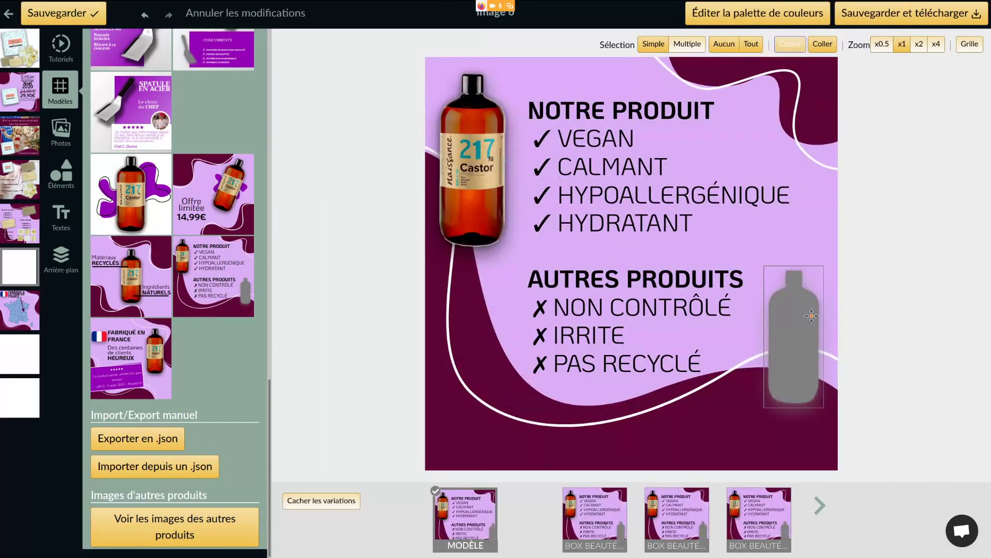
{"action": "left_click", "coordinate": [811, 316]}
{"action": "key", "text": "Delete"}
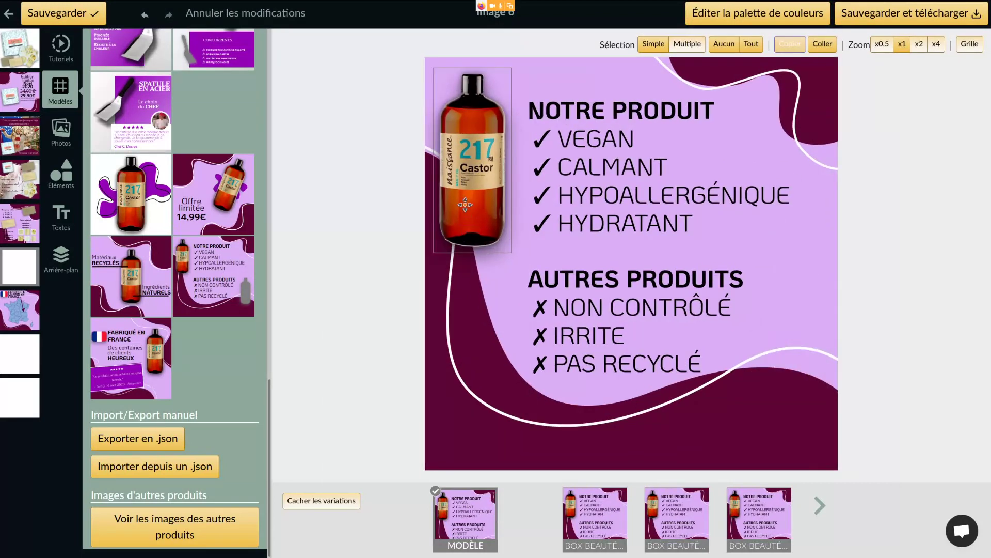
{"action": "left_click", "coordinate": [466, 205]}
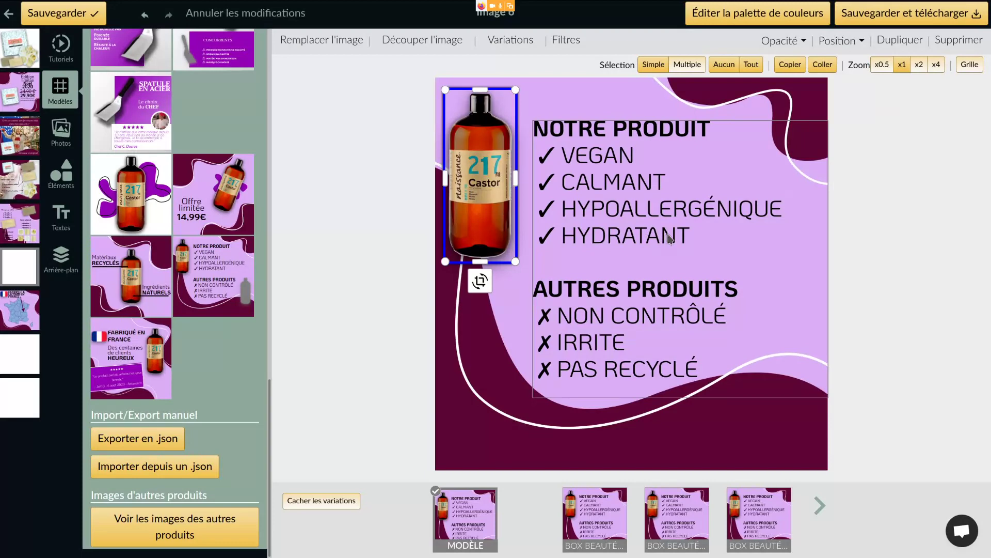
{"action": "key", "text": "XF86AudioLowerVolume"}
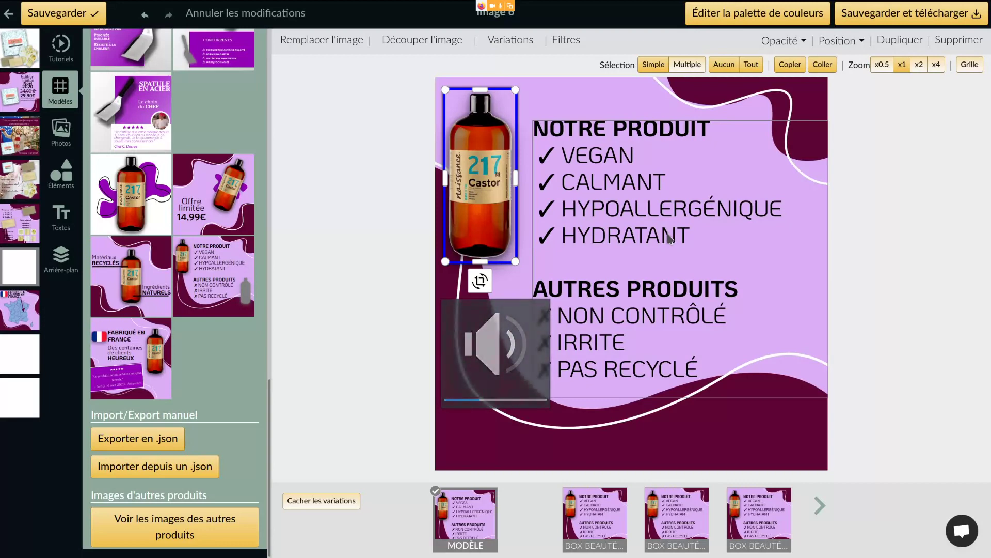
{"action": "left_click", "coordinate": [628, 212], "text": "shift"}
{"action": "key", "text": "Delete"}
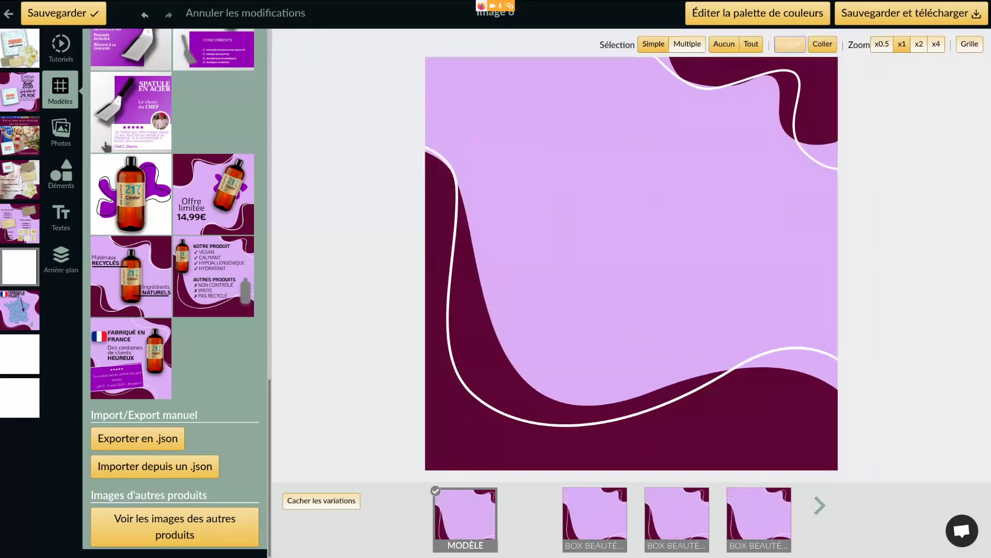
{"action": "scroll", "coordinate": [148, 256], "scroll_direction": "up", "scroll_amount": 3}
{"action": "scroll", "coordinate": [202, 300], "scroll_direction": "down", "scroll_amount": 3}
{"action": "scroll", "coordinate": [225, 371], "scroll_direction": "up", "scroll_amount": 10}
{"action": "scroll", "coordinate": [225, 371], "scroll_direction": "up", "scroll_amount": 5}
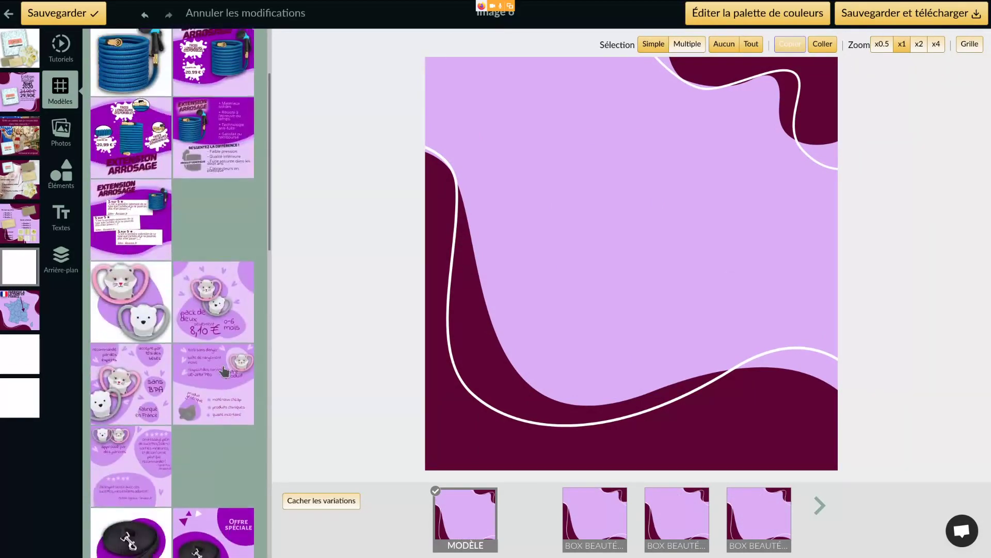
{"action": "scroll", "coordinate": [223, 370], "scroll_direction": "up", "scroll_amount": 5}
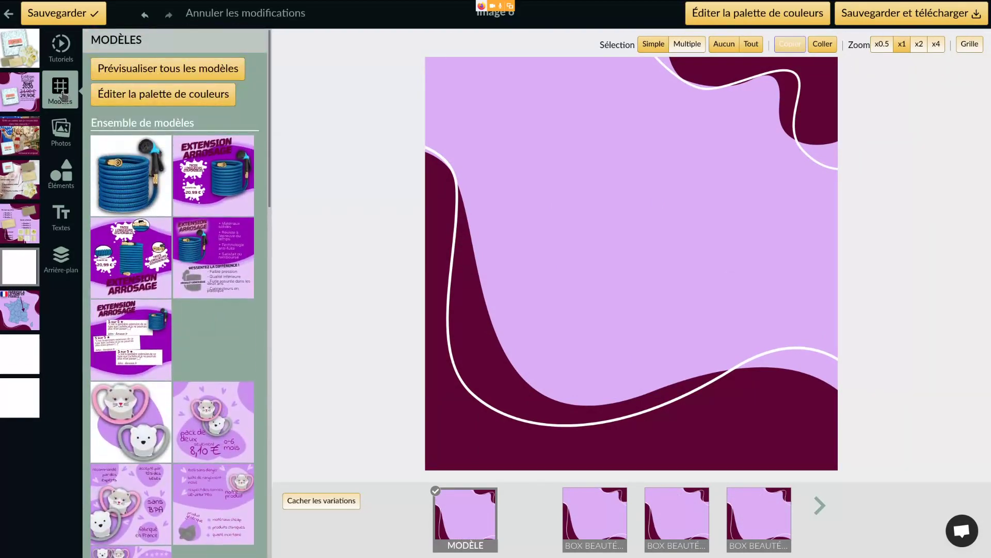
Step: Insert the Box Beauté Arabesque product photo of six laid-out wipes onto the Image 6 canvas
{"action": "left_click", "coordinate": [60, 130]}
{"action": "left_click", "coordinate": [190, 103]}
{"action": "scroll", "coordinate": [213, 338], "scroll_direction": "down", "scroll_amount": 10}
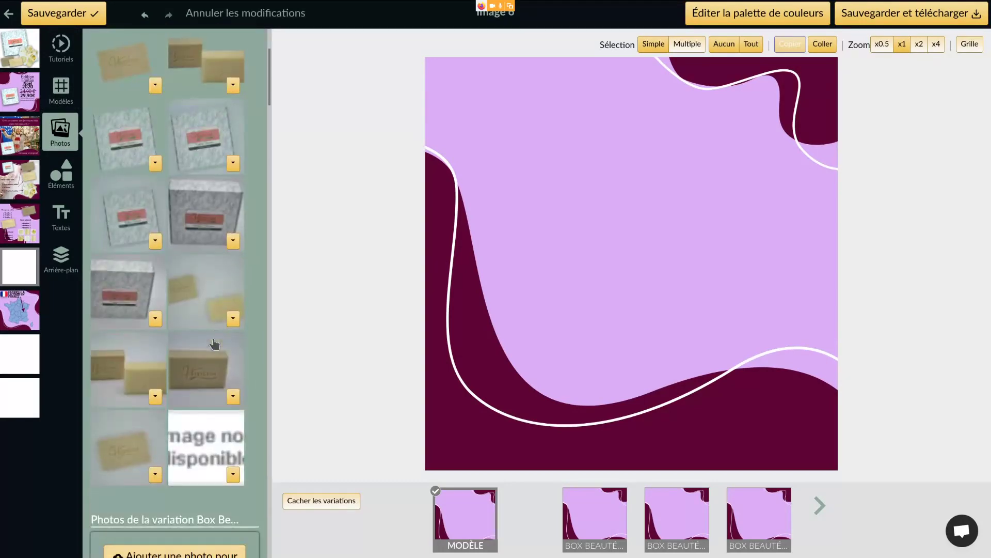
{"action": "scroll", "coordinate": [213, 338], "scroll_direction": "down", "scroll_amount": 2}
{"action": "scroll", "coordinate": [178, 310], "scroll_direction": "down", "scroll_amount": 8}
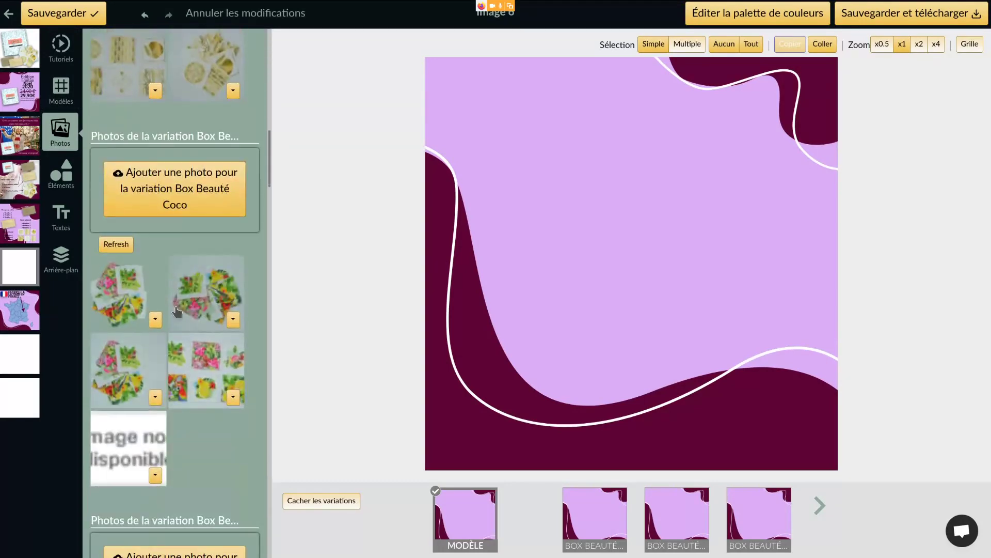
{"action": "scroll", "coordinate": [178, 316], "scroll_direction": "up", "scroll_amount": 20}
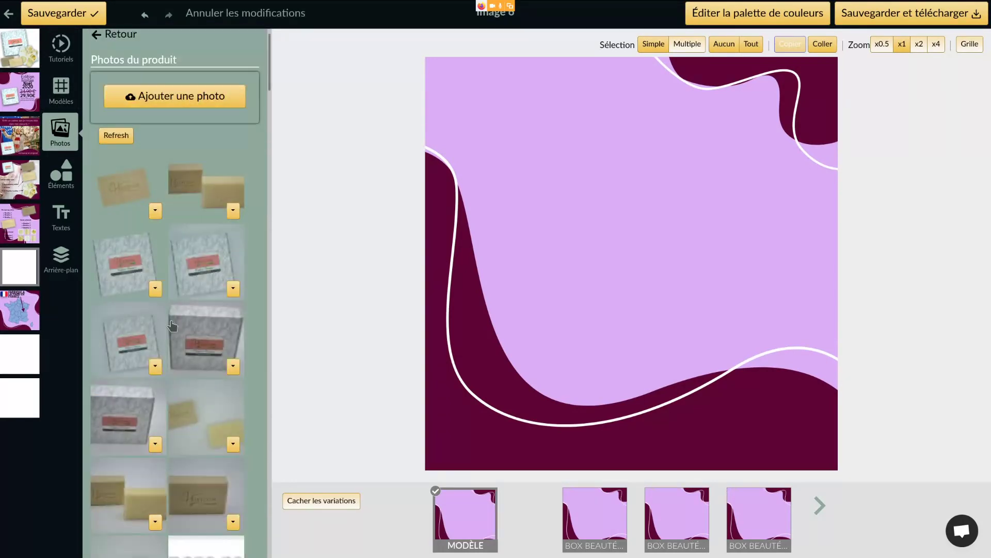
{"action": "scroll", "coordinate": [172, 327], "scroll_direction": "down", "scroll_amount": 14}
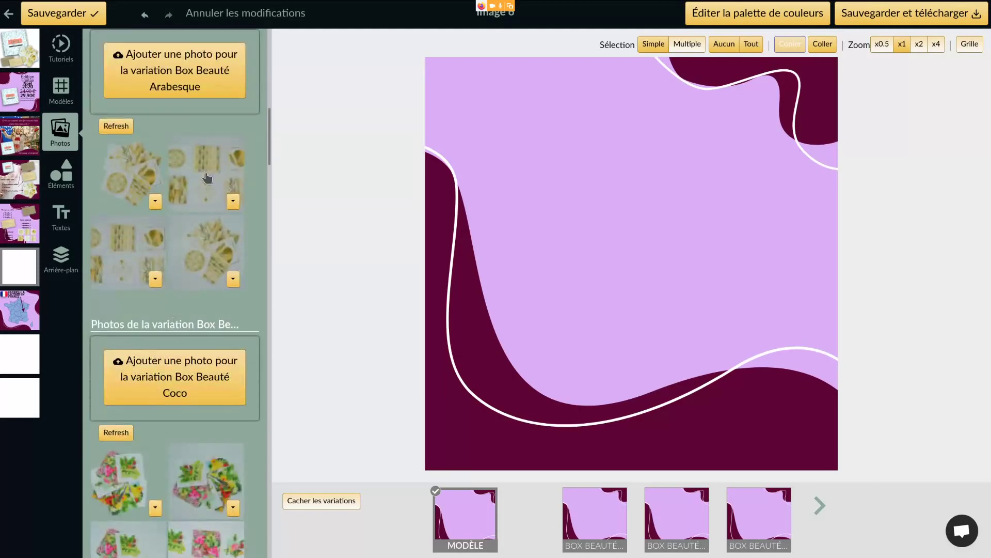
{"action": "left_click_drag", "start_coordinate": [363, 176], "coordinate": [609, 213]}
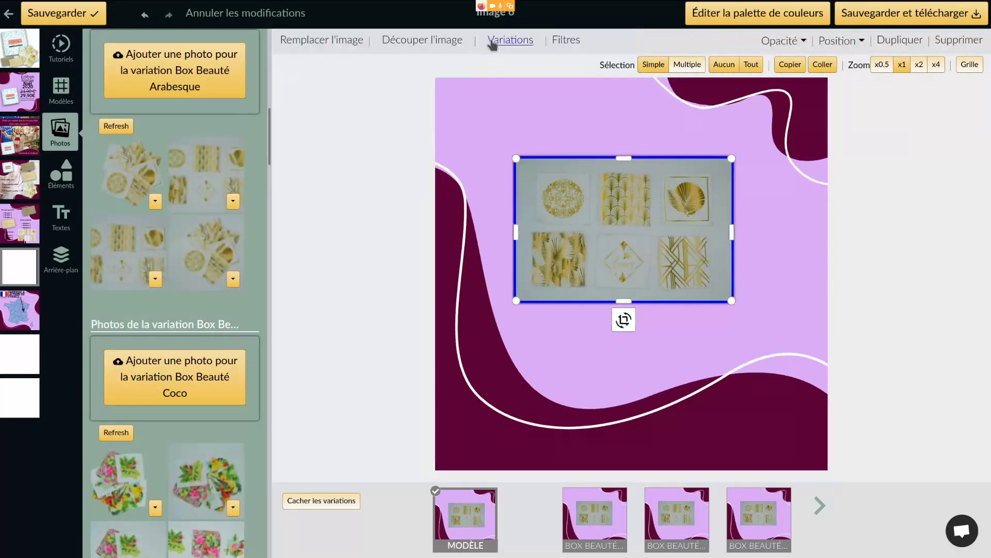
Step: Assign matching wipes photos to the box variations, using a transparent background for Arabesque, and compare that variation with the model
{"action": "left_click", "coordinate": [510, 38]}
{"action": "scroll", "coordinate": [466, 397], "scroll_direction": "down", "scroll_amount": 10}
{"action": "scroll", "coordinate": [466, 398], "scroll_direction": "down", "scroll_amount": 10}
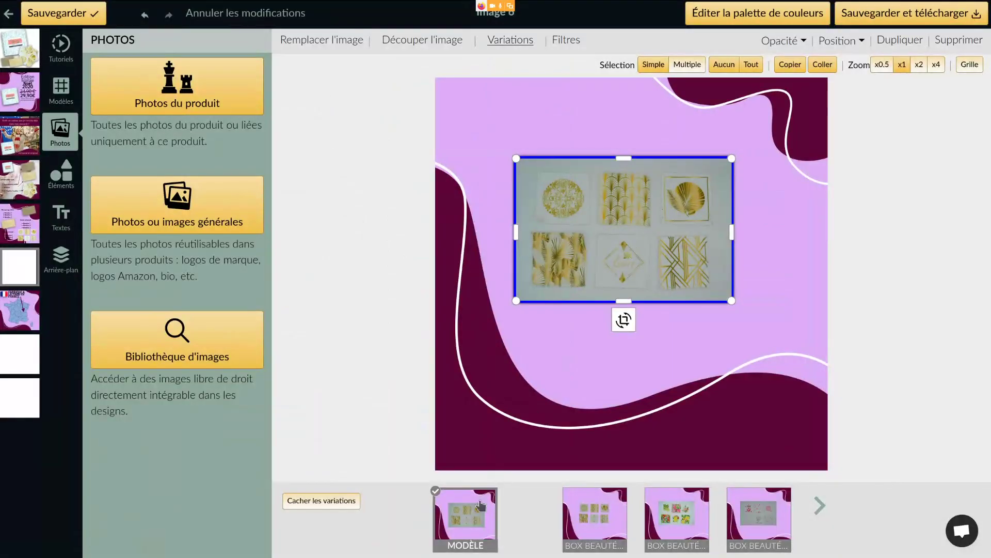
{"action": "left_click", "coordinate": [588, 524]}
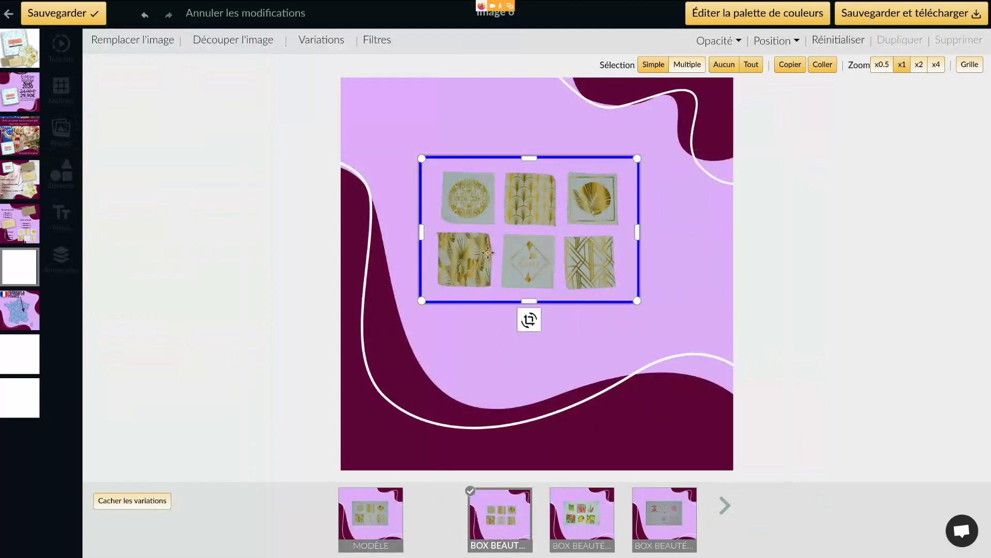
{"action": "left_click", "coordinate": [374, 509]}
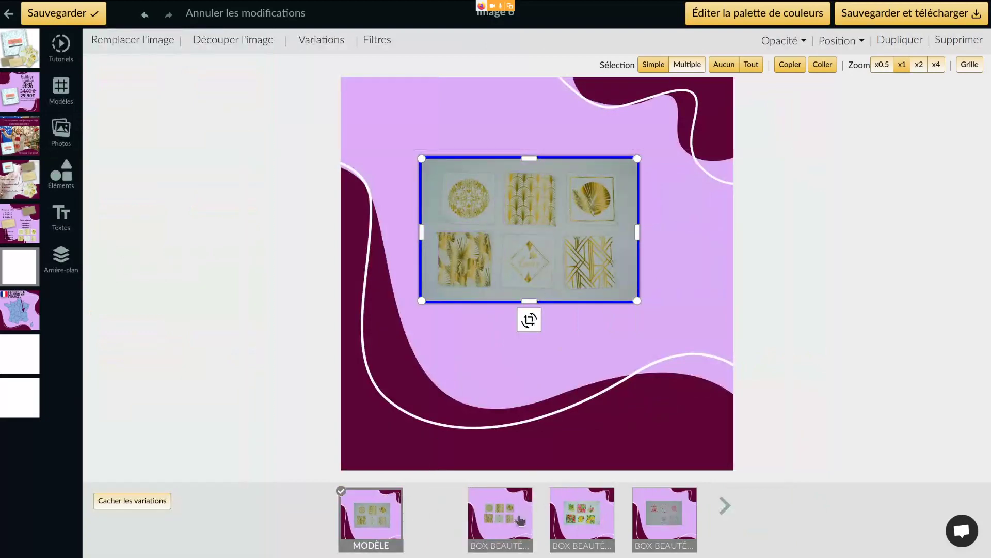
{"action": "left_click", "coordinate": [498, 525]}
{"action": "left_click", "coordinate": [376, 515]}
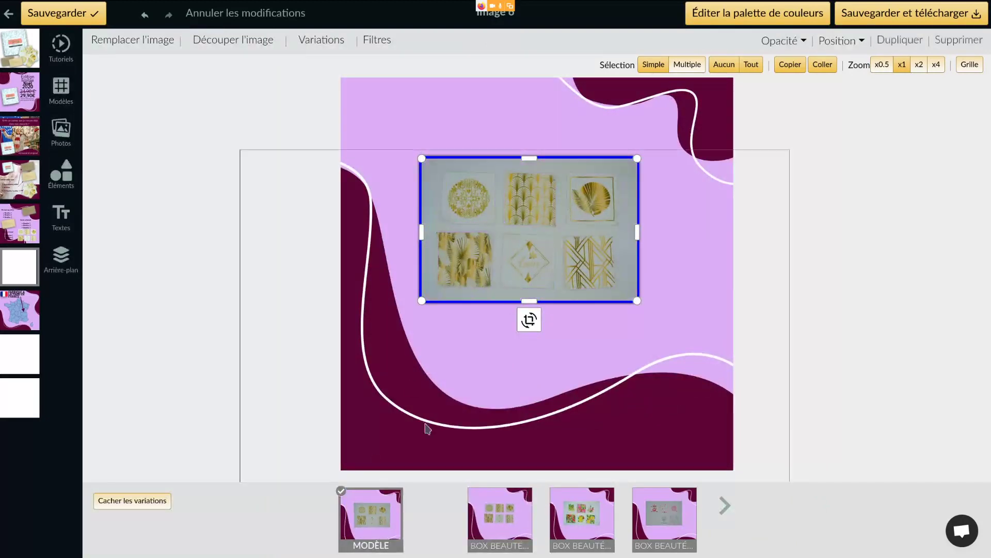
Step: Enlarge the wipes photo to span the upper part of the canvas, and set its contrast to 1,2 and brightness to 1,24
{"action": "left_click_drag", "start_coordinate": [496, 247], "coordinate": [437, 168]}
{"action": "left_click_drag", "start_coordinate": [551, 207], "coordinate": [747, 338]}
{"action": "left_click", "coordinate": [379, 42]}
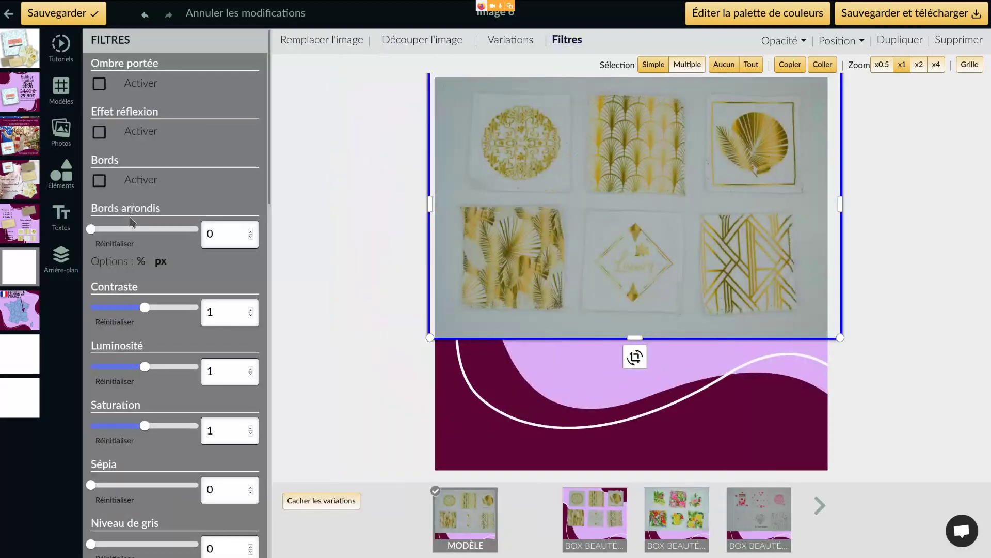
{"action": "left_click", "coordinate": [147, 308]}
{"action": "left_click_drag", "start_coordinate": [151, 309], "coordinate": [154, 310]}
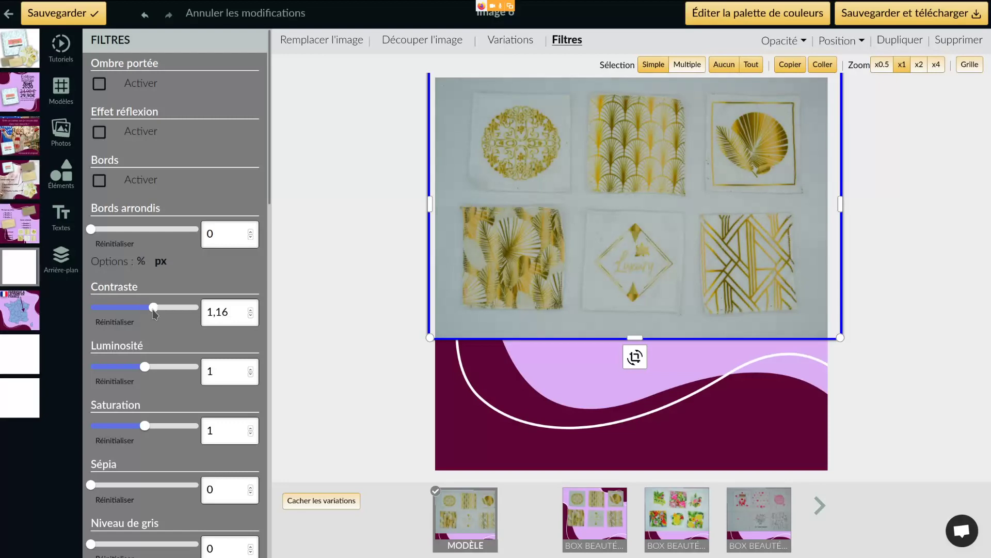
{"action": "left_click_drag", "start_coordinate": [160, 368], "coordinate": [160, 371]}
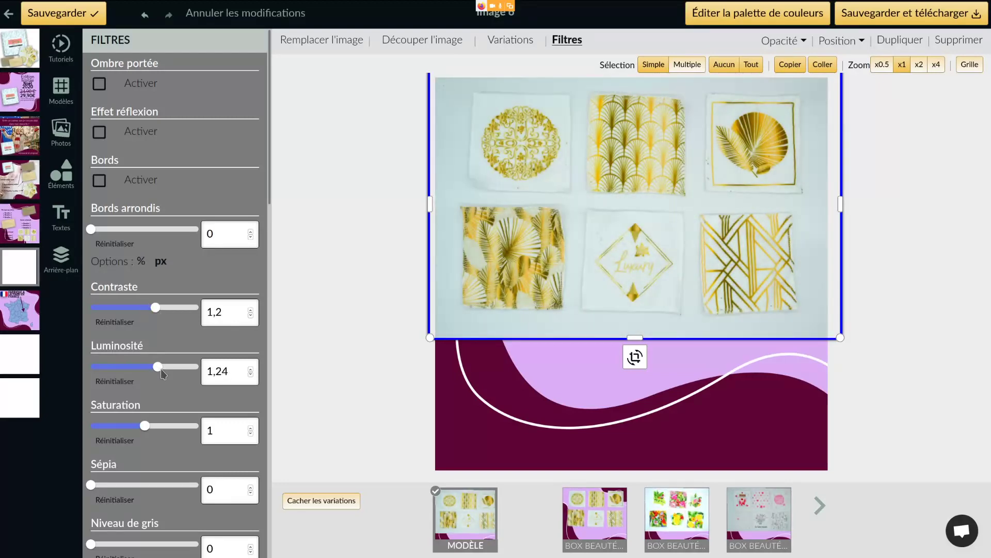
Step: Replace the model's wipes image with the transparent-background version from the Box Beauté Arabesque photos
{"action": "left_click", "coordinate": [327, 43]}
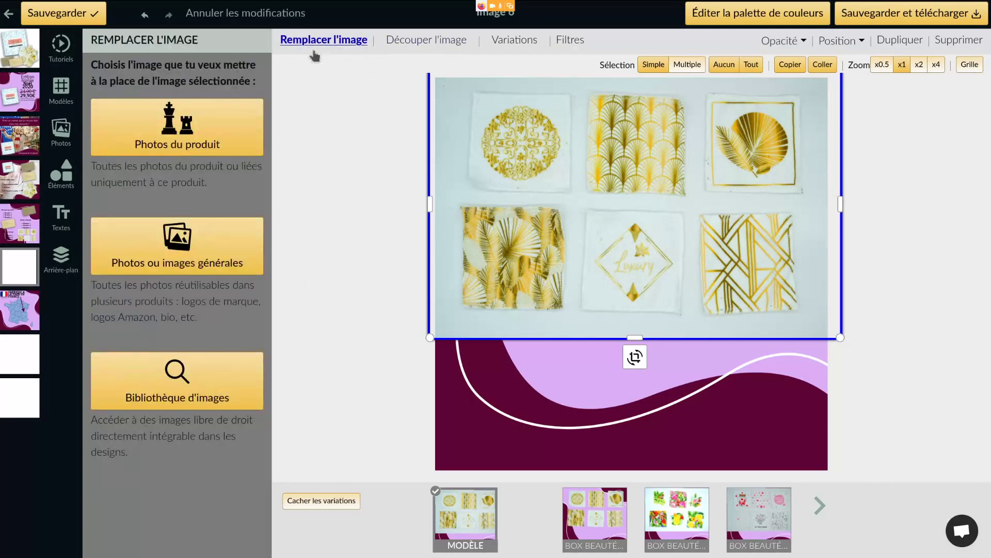
{"action": "left_click", "coordinate": [175, 119]}
{"action": "scroll", "coordinate": [198, 302], "scroll_direction": "down", "scroll_amount": 3}
{"action": "scroll", "coordinate": [198, 302], "scroll_direction": "down", "scroll_amount": 8}
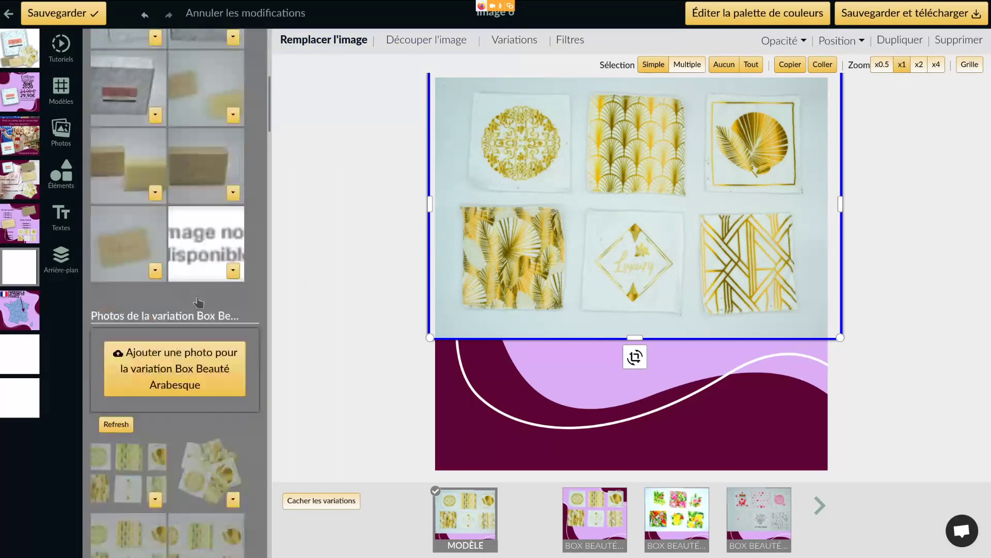
{"action": "left_click", "coordinate": [160, 312]}
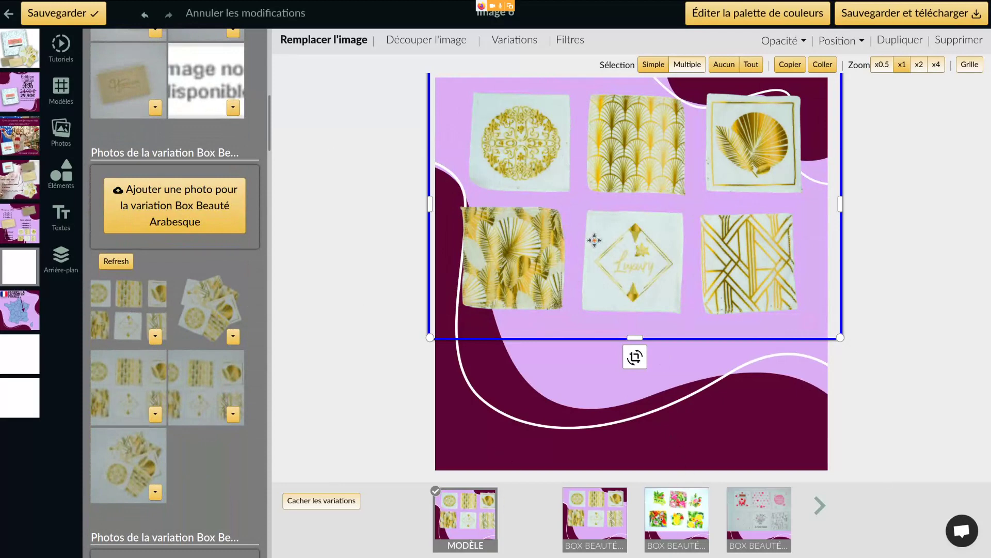
{"action": "left_click", "coordinate": [580, 45]}
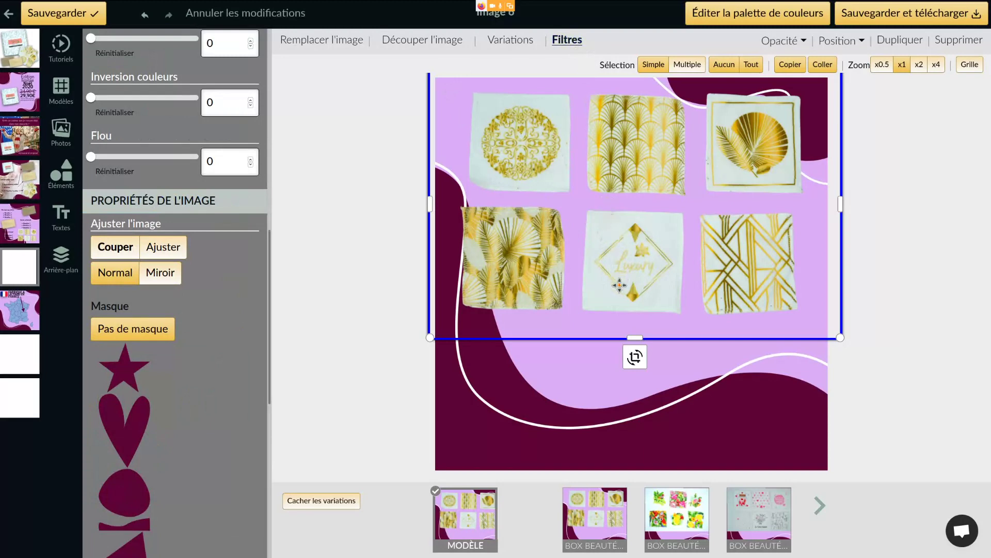
{"action": "key", "text": "Escape"}
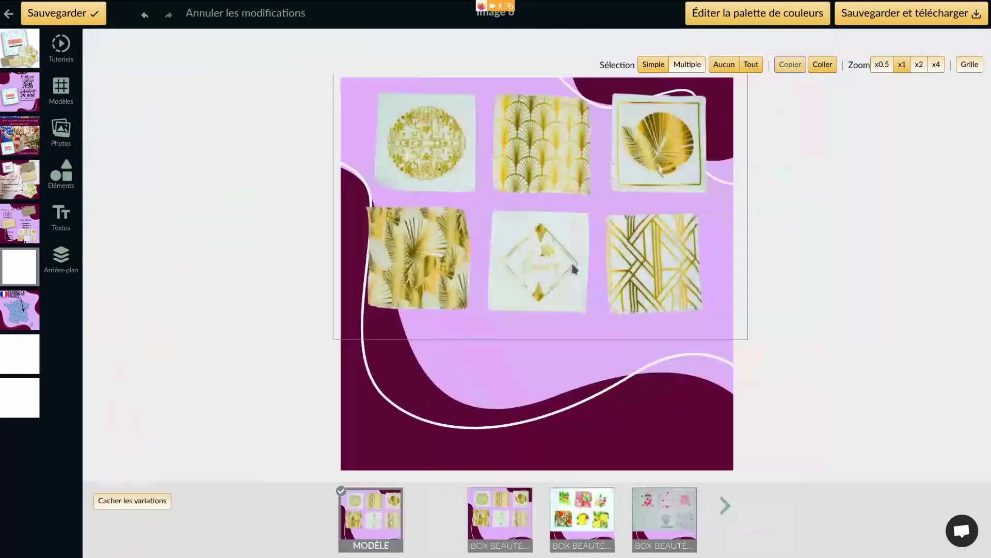
{"action": "left_click", "coordinate": [517, 231]}
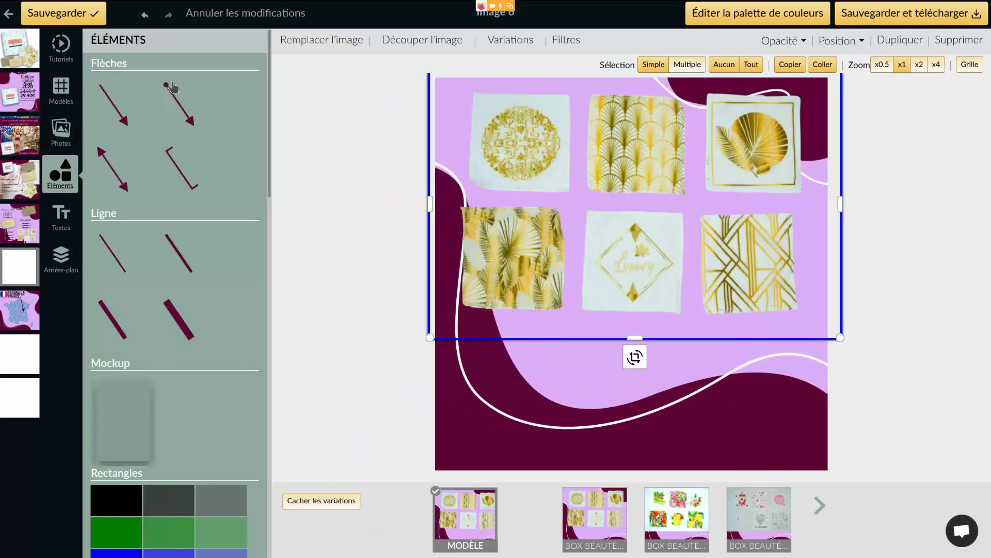
Step: Add two double-headed arrows around the Luxury wipe, one vertical along its side and one horizontal beneath it
{"action": "left_click", "coordinate": [61, 174]}
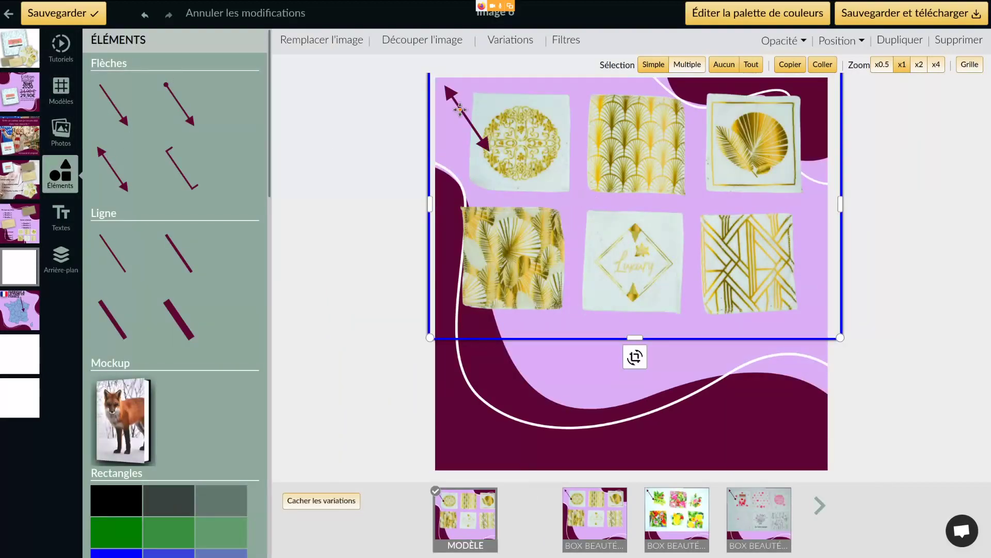
{"action": "left_click", "coordinate": [461, 116]}
{"action": "left_click", "coordinate": [468, 117]}
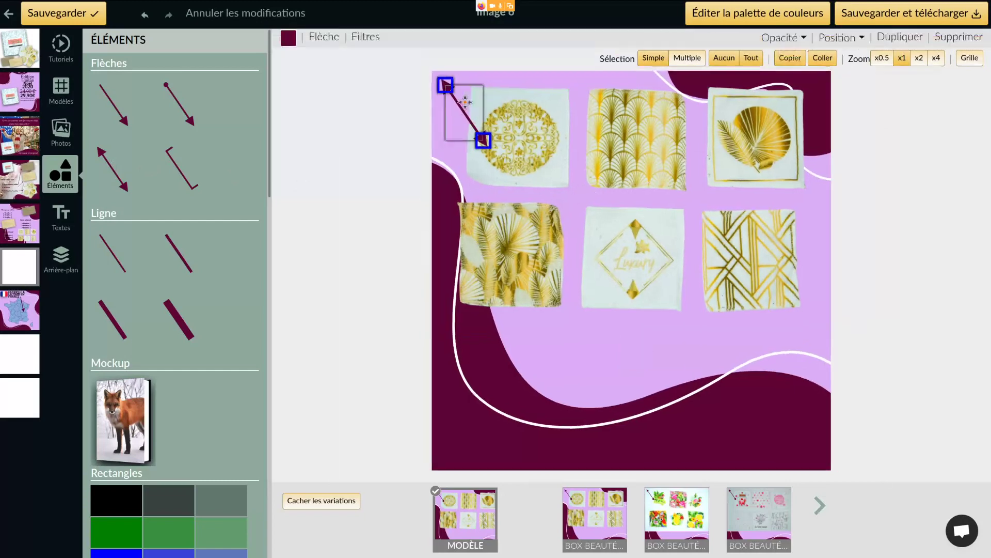
{"action": "left_click", "coordinate": [457, 101]}
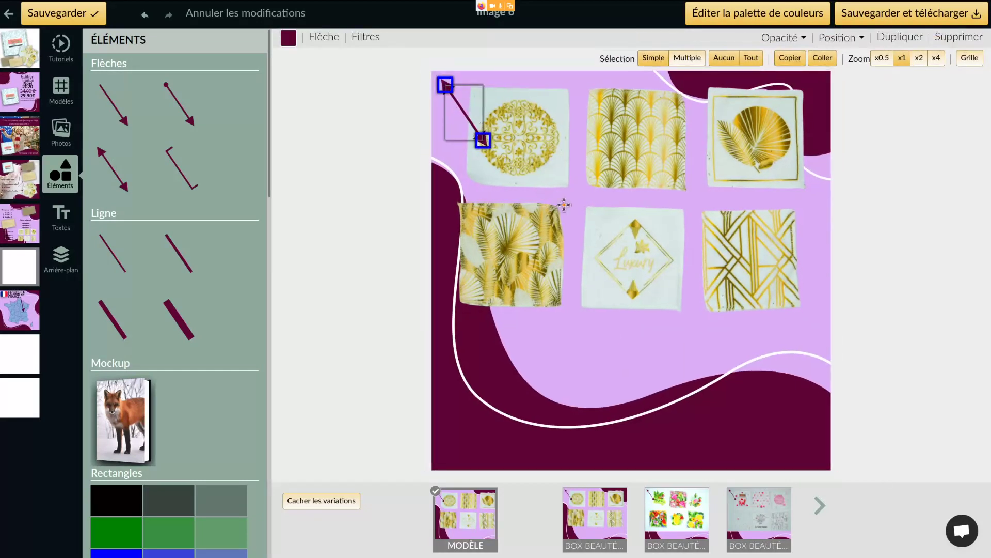
{"action": "left_click_drag", "start_coordinate": [564, 205], "coordinate": [707, 226]}
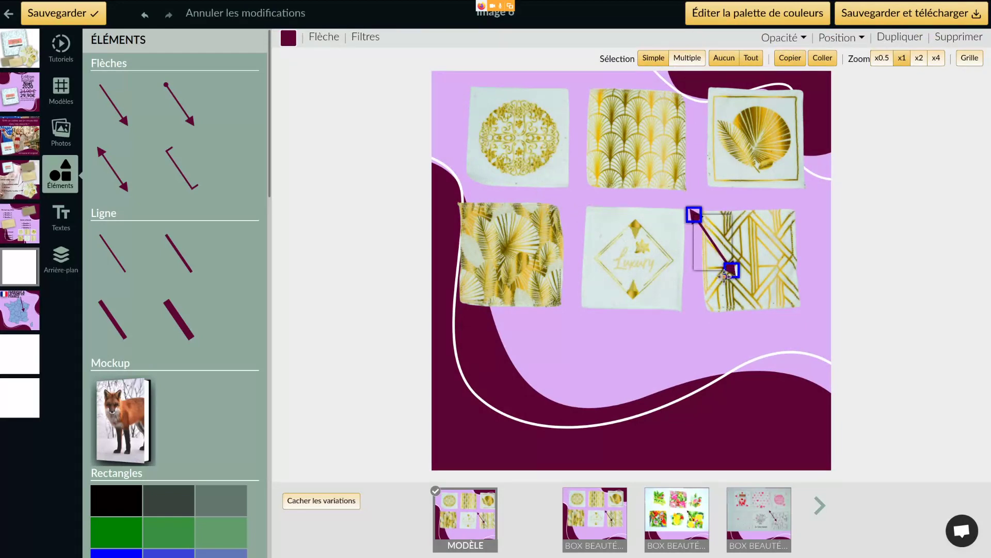
{"action": "left_click_drag", "start_coordinate": [698, 307], "coordinate": [695, 305]}
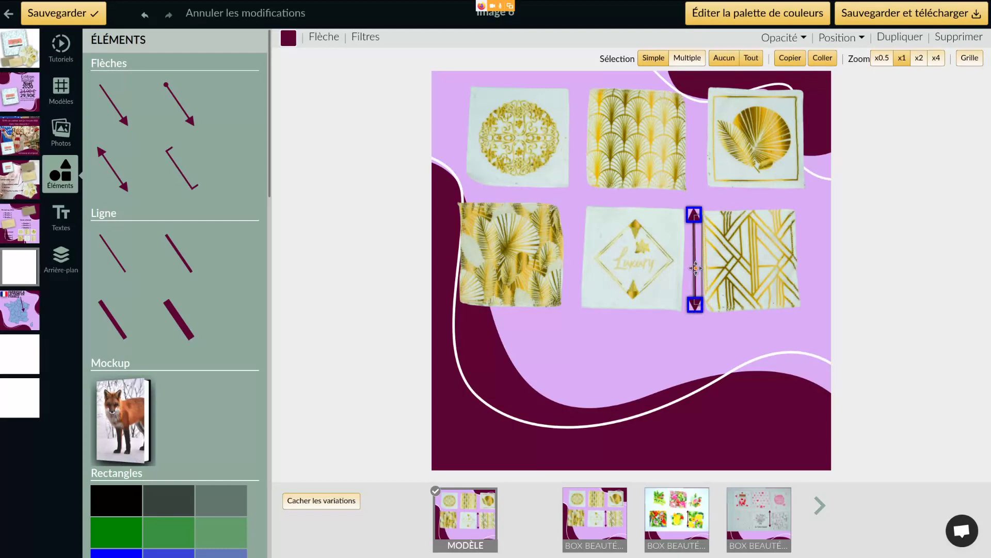
{"action": "left_click_drag", "start_coordinate": [694, 262], "coordinate": [587, 317]}
{"action": "left_click_drag", "start_coordinate": [620, 417], "coordinate": [675, 320]}
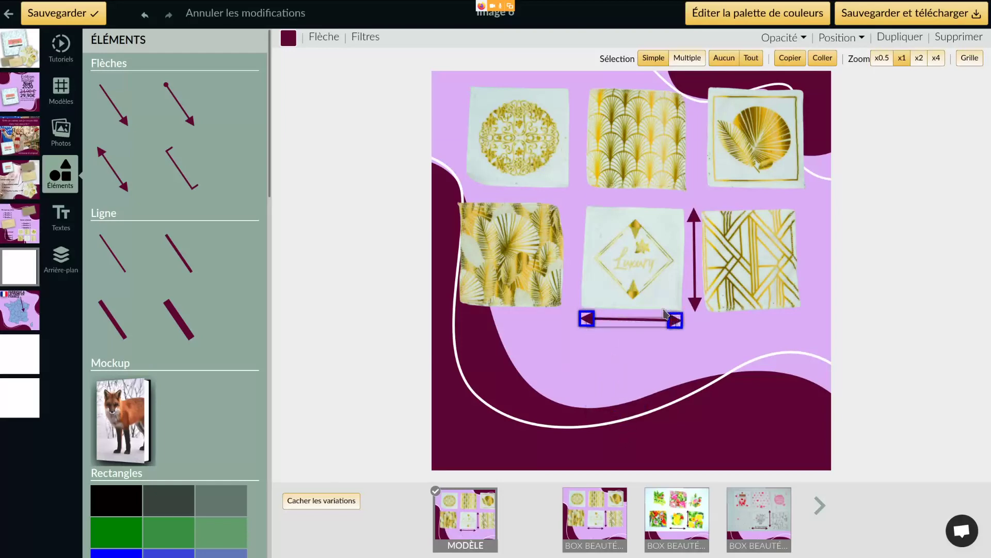
Step: Add a classic-style text reading "11 cm" under the horizontal arrow, with the font size reduced to 30 px
{"action": "left_click", "coordinate": [61, 216]}
{"action": "left_click", "coordinate": [188, 343]}
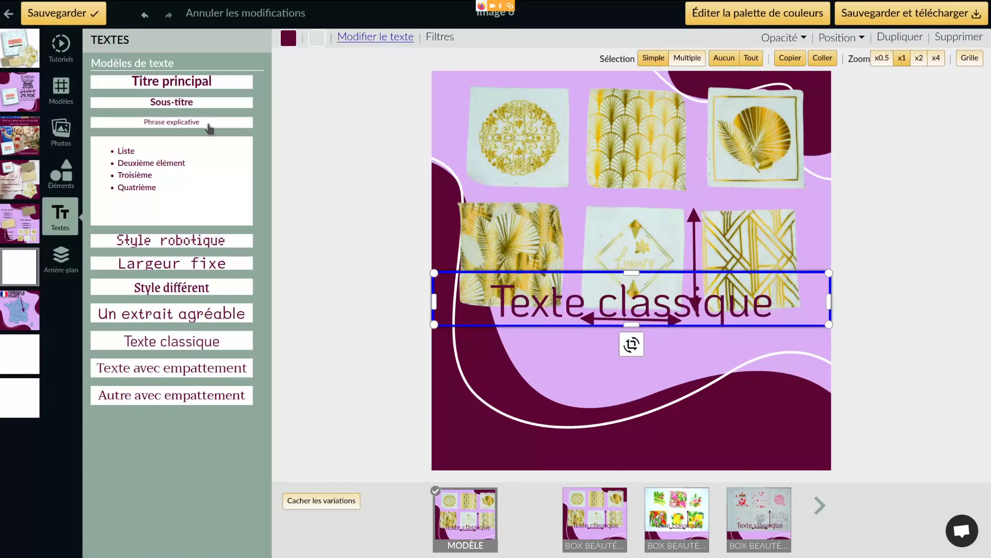
{"action": "triple_click", "coordinate": [194, 149]}
{"action": "type", "text": "1"}
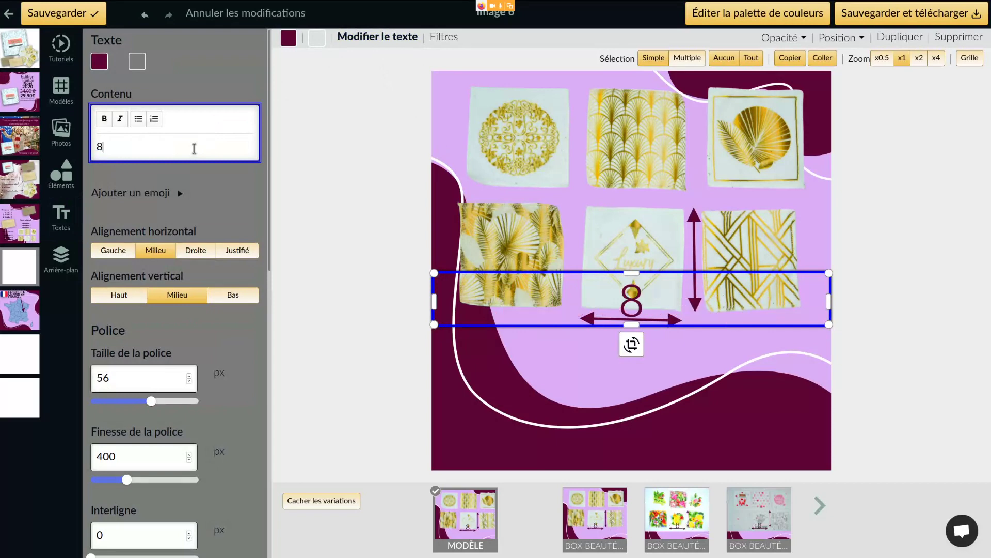
{"action": "type", "text": "1 cm"}
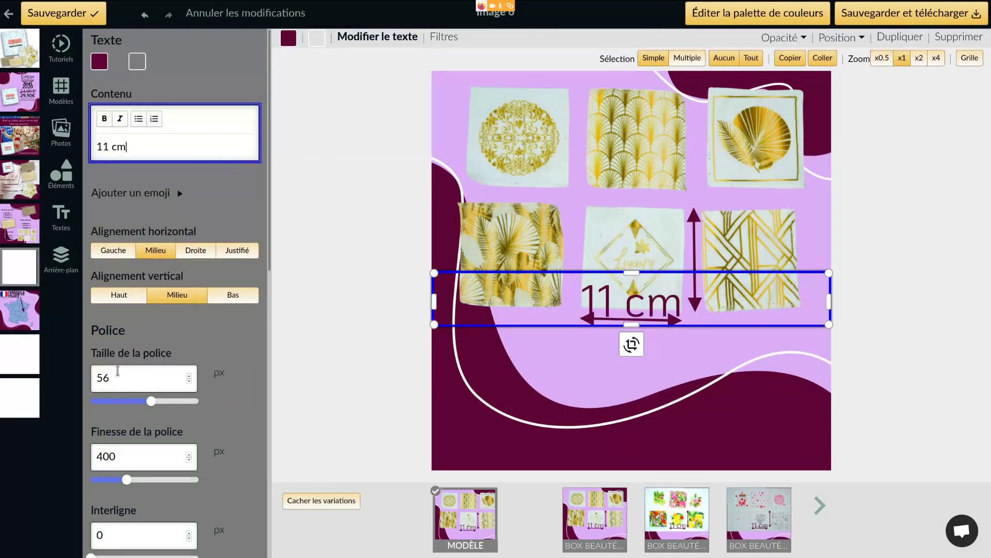
{"action": "left_click", "coordinate": [144, 404]}
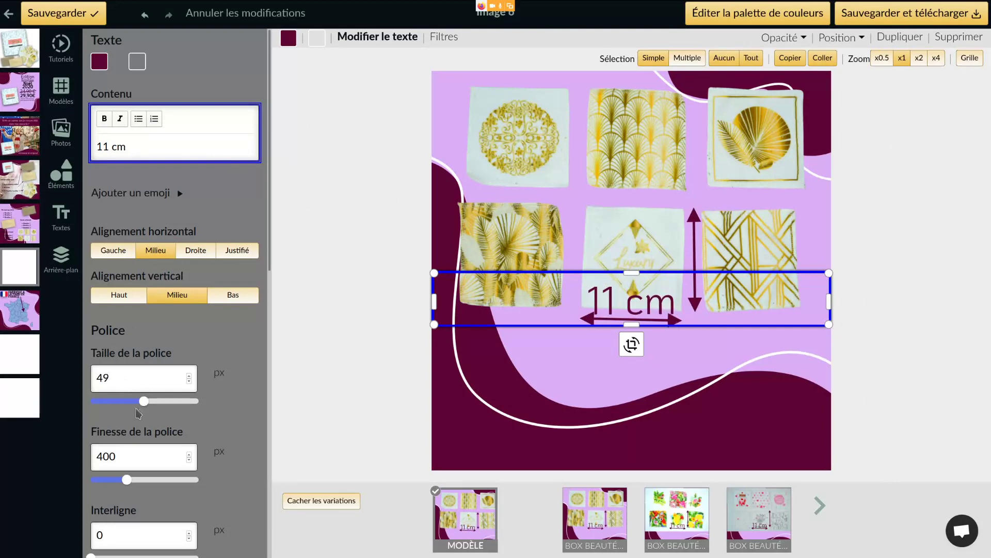
{"action": "left_click", "coordinate": [135, 414]}
{"action": "left_click", "coordinate": [123, 411]}
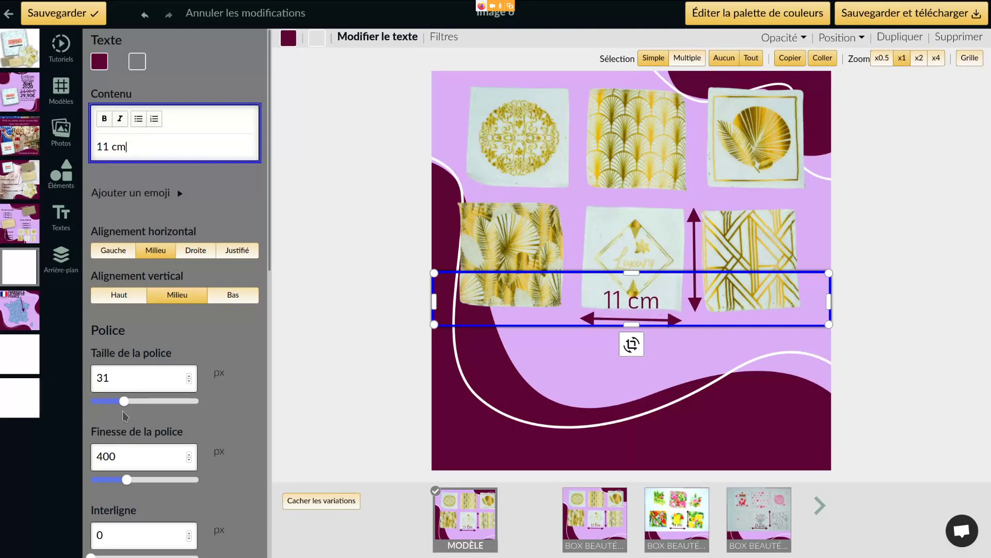
Step: Save and download Image 6, examine the rendered picture at full size, and return to the image editor
{"action": "left_click", "coordinate": [937, 16]}
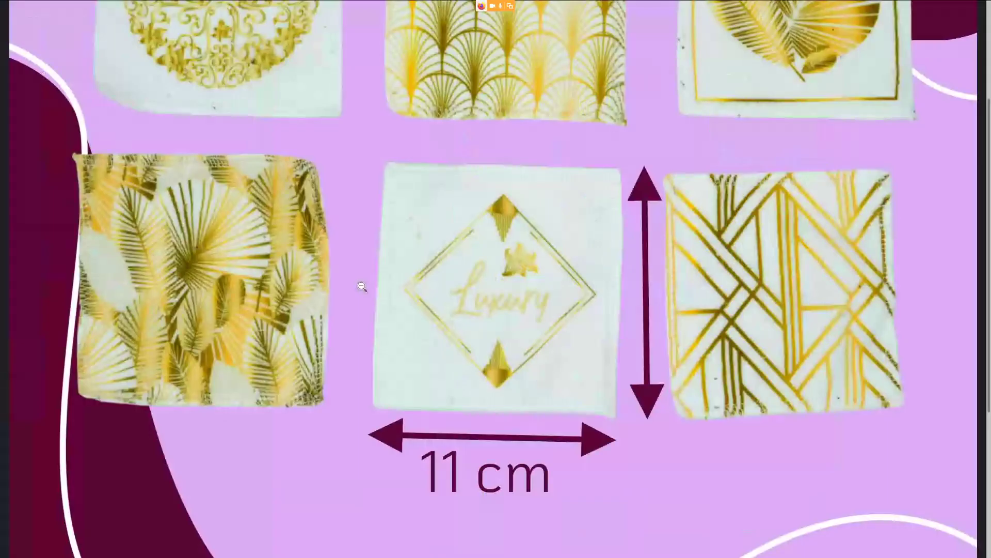
{"action": "left_click", "coordinate": [280, 81]}
{"action": "left_click", "coordinate": [343, 224]}
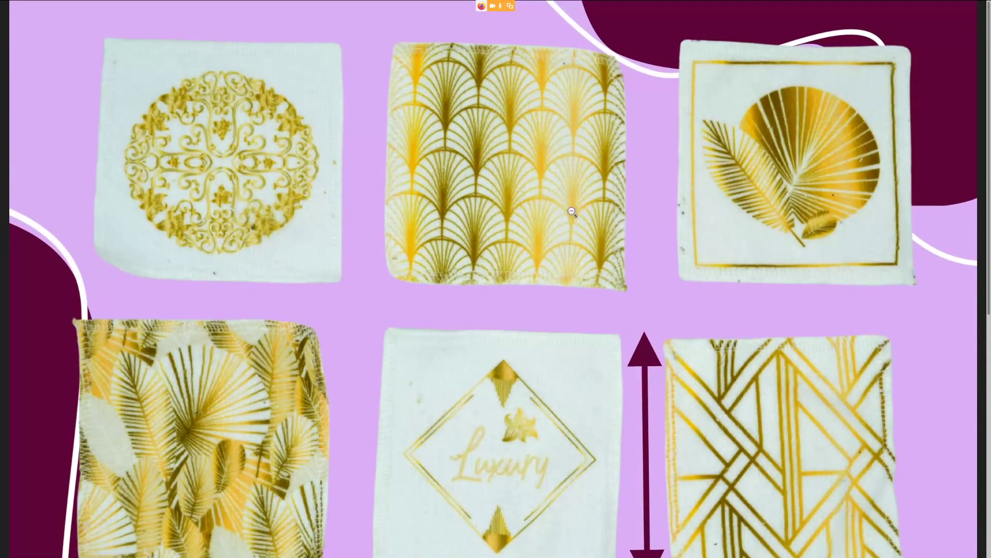
{"action": "scroll", "coordinate": [572, 211], "scroll_direction": "down", "scroll_amount": 5}
{"action": "left_click", "coordinate": [599, 197]}
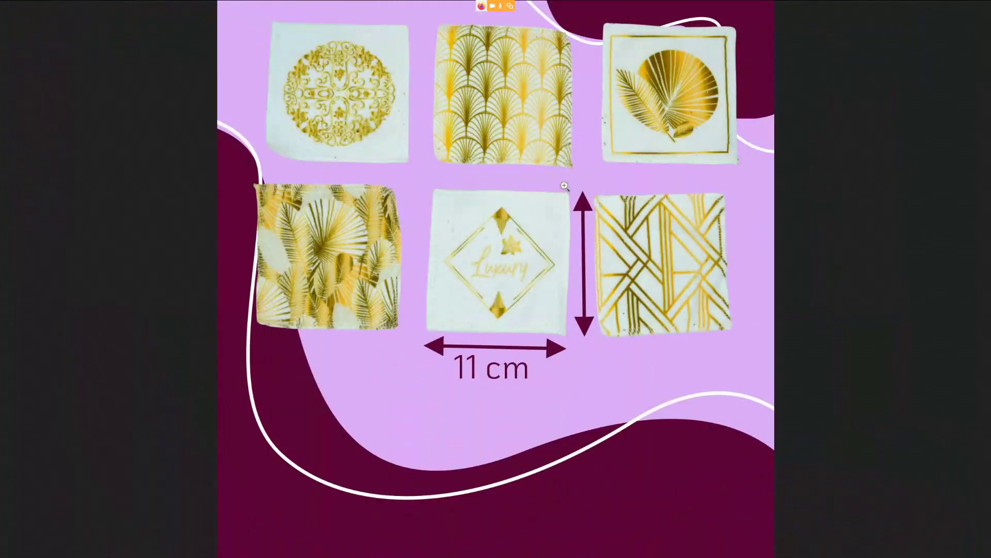
{"action": "left_click", "coordinate": [547, 248]}
{"action": "left_click", "coordinate": [692, 229]}
{"action": "key", "text": "ctrl+w"}
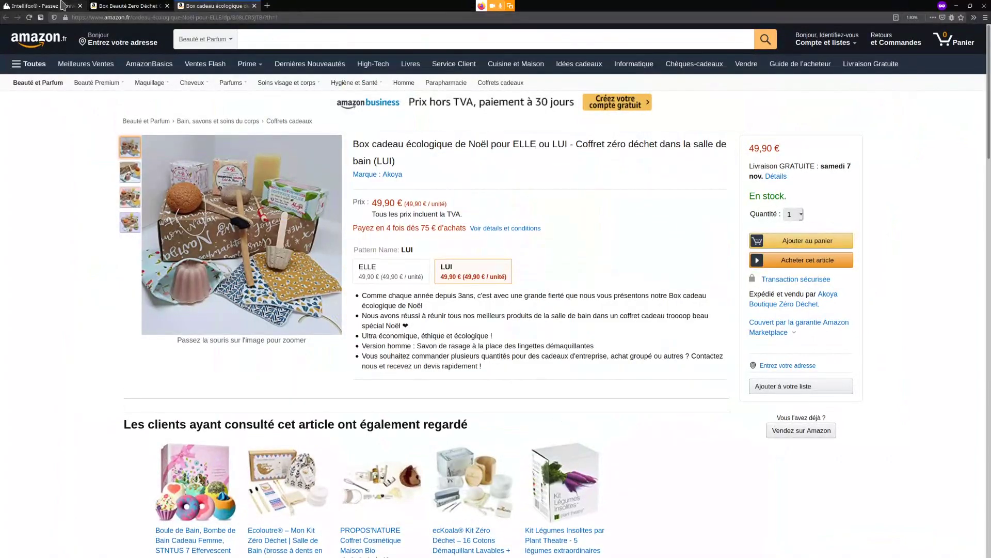
{"action": "left_click", "coordinate": [62, 5]}
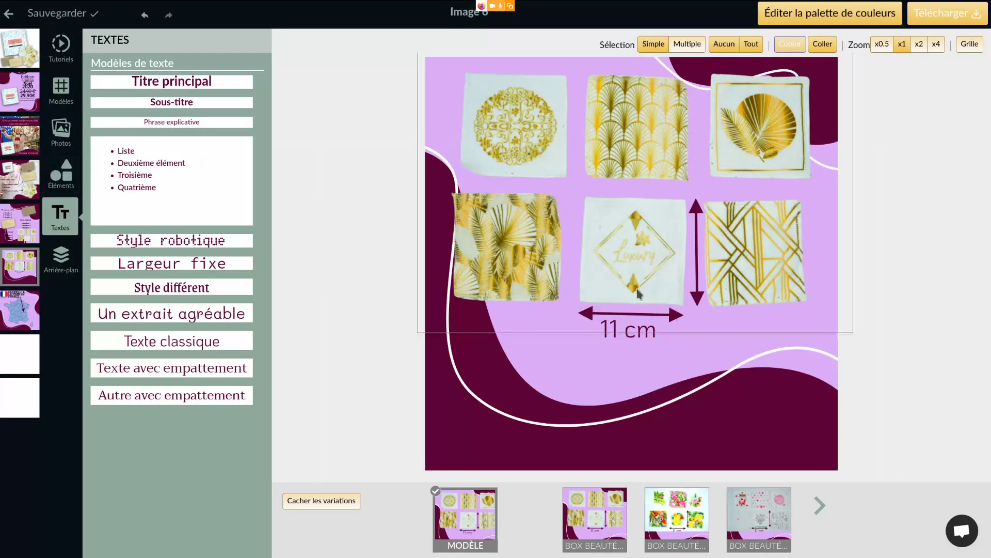
Step: Duplicate the "11 cm" label, colour the copy white, and stretch it across the dark area at the canvas bottom
{"action": "left_click", "coordinate": [625, 333]}
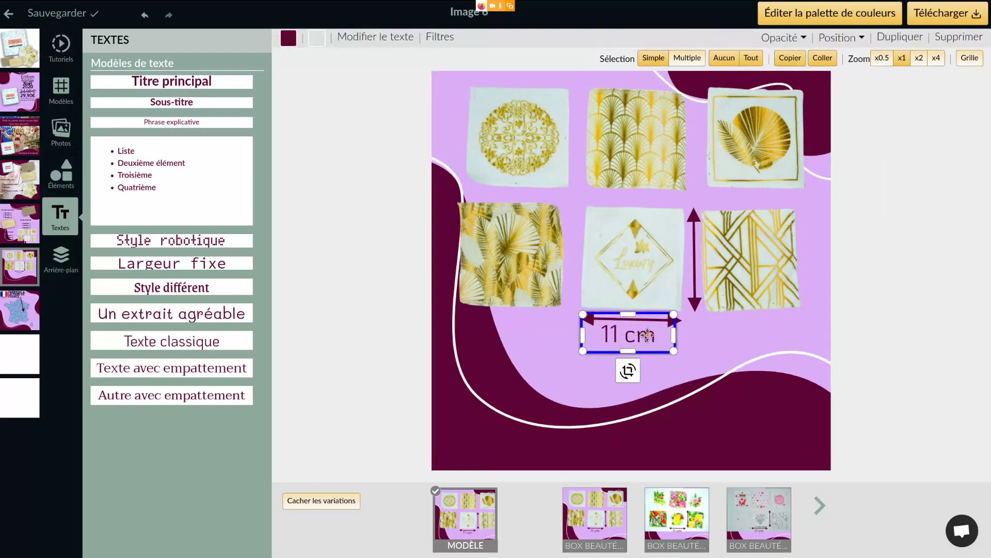
{"action": "left_click_drag", "start_coordinate": [628, 334], "coordinate": [586, 367]}
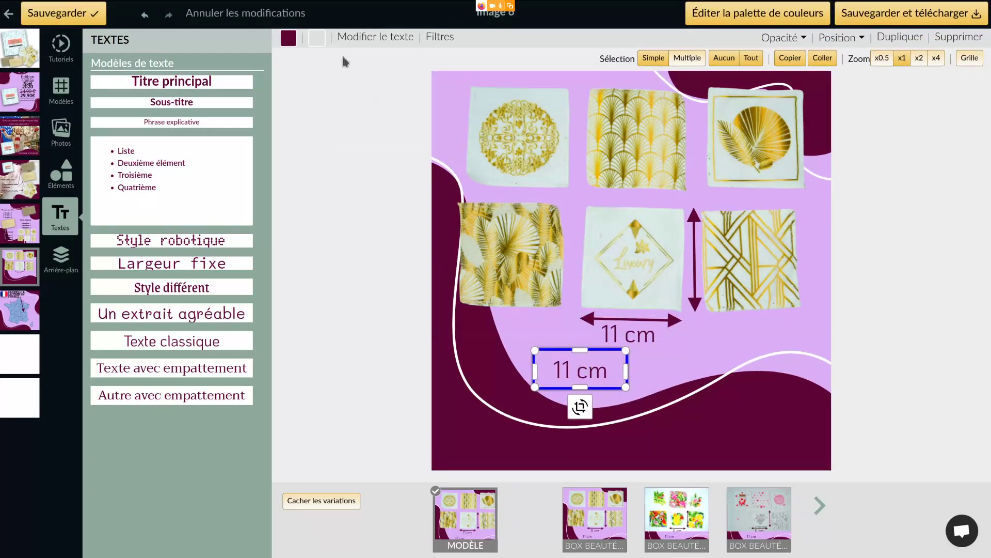
{"action": "left_click", "coordinate": [289, 38]}
{"action": "left_click", "coordinate": [194, 123]}
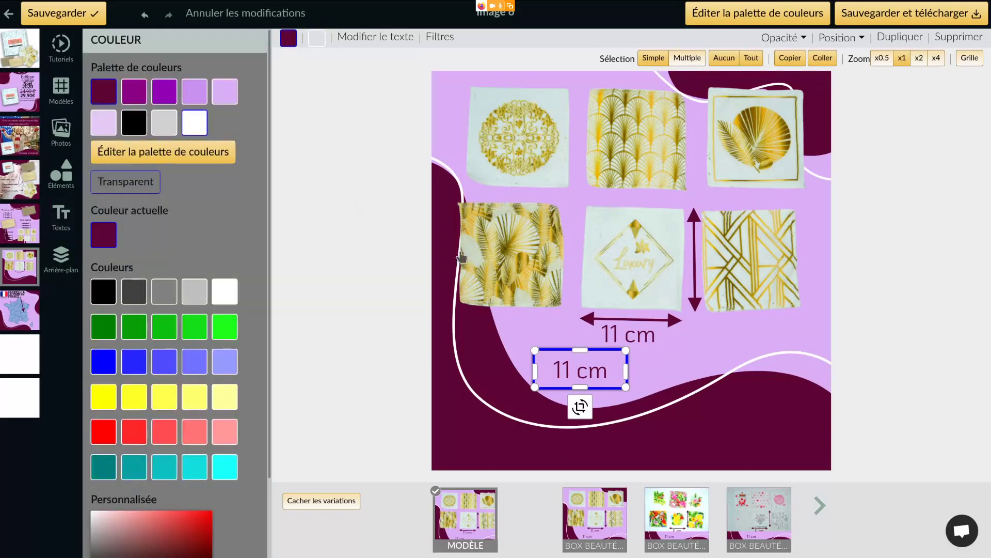
{"action": "left_click_drag", "start_coordinate": [510, 423], "coordinate": [827, 457]}
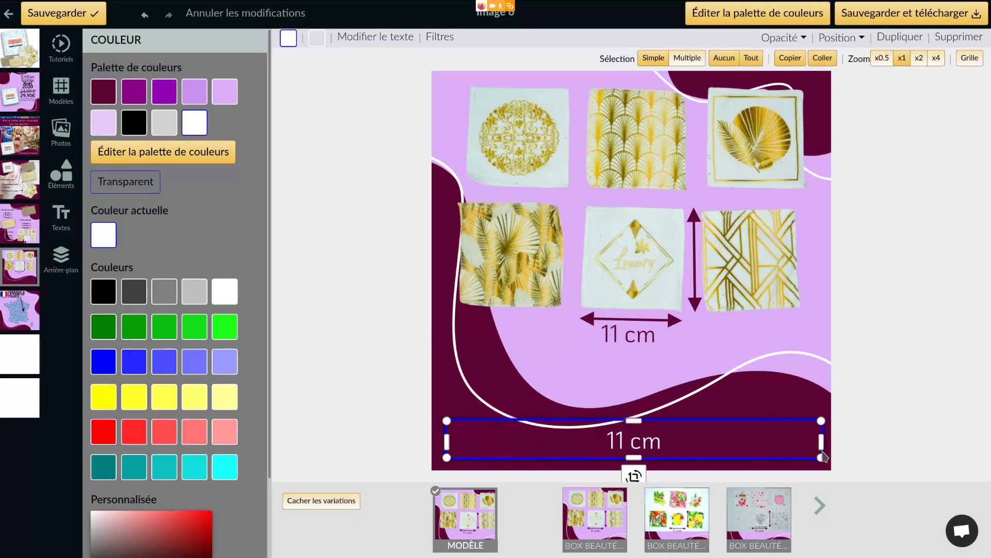
Step: Replace the white label's text with "Lingettes cousues main en éponge"
{"action": "left_click", "coordinate": [632, 413]}
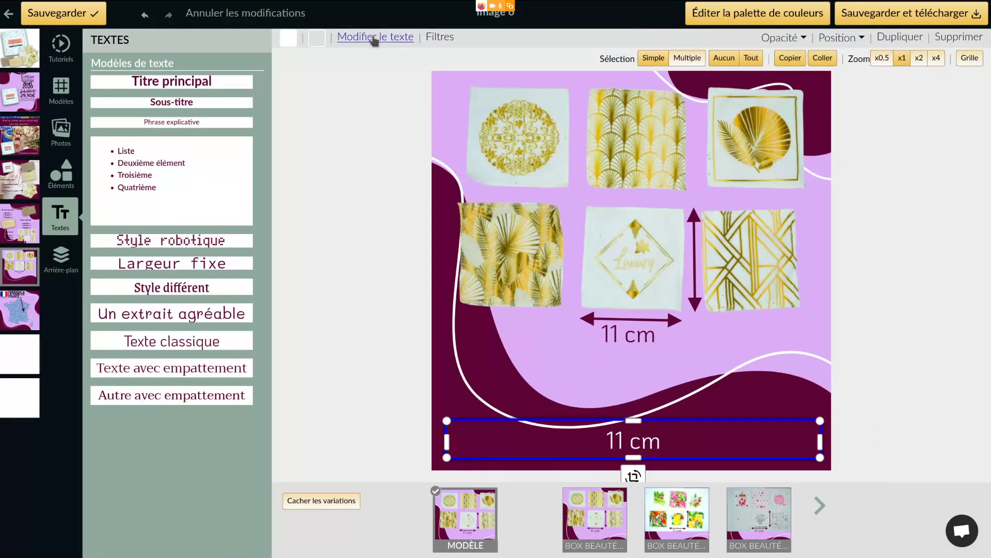
{"action": "left_click", "coordinate": [372, 37]}
{"action": "triple_click", "coordinate": [150, 151]}
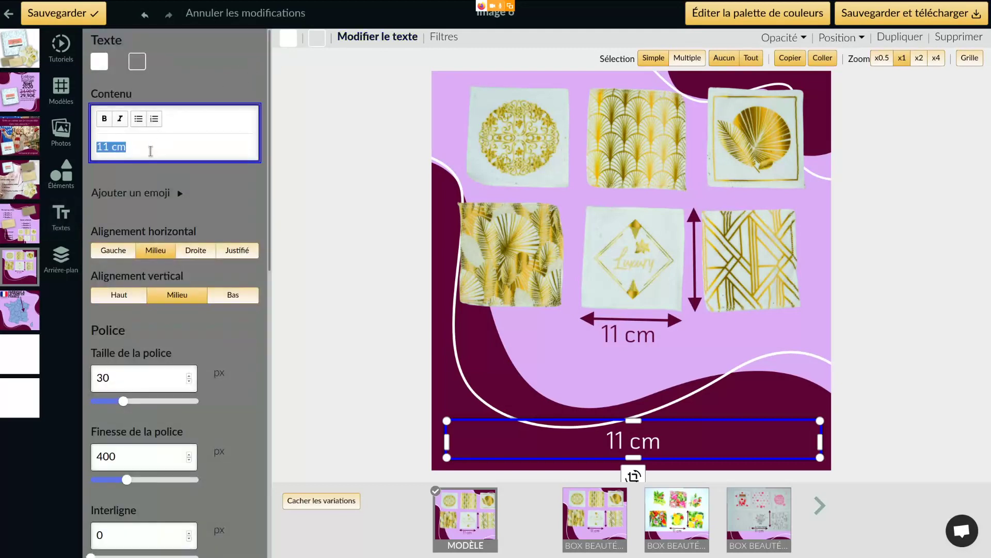
{"action": "type", "text": "É"}
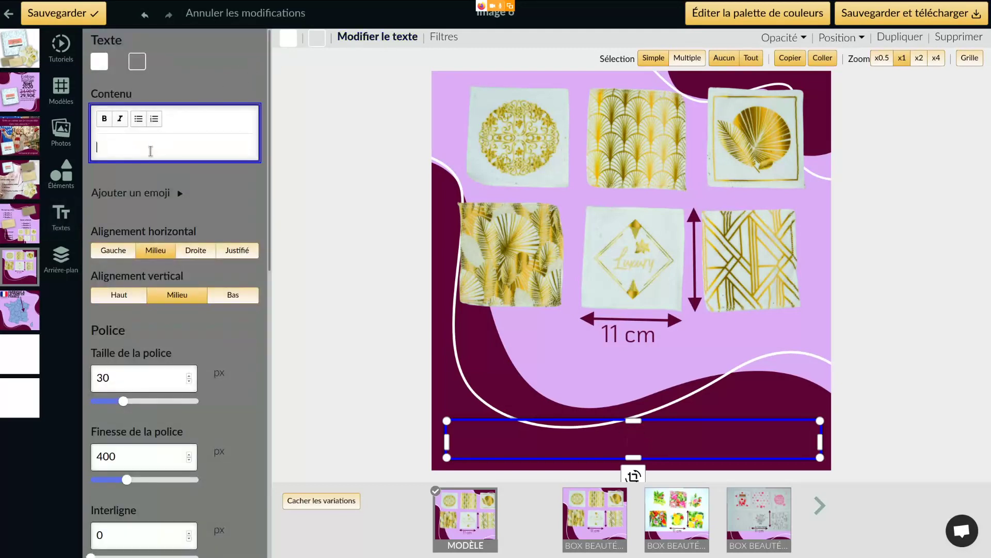
{"action": "type", "text": "inget"}
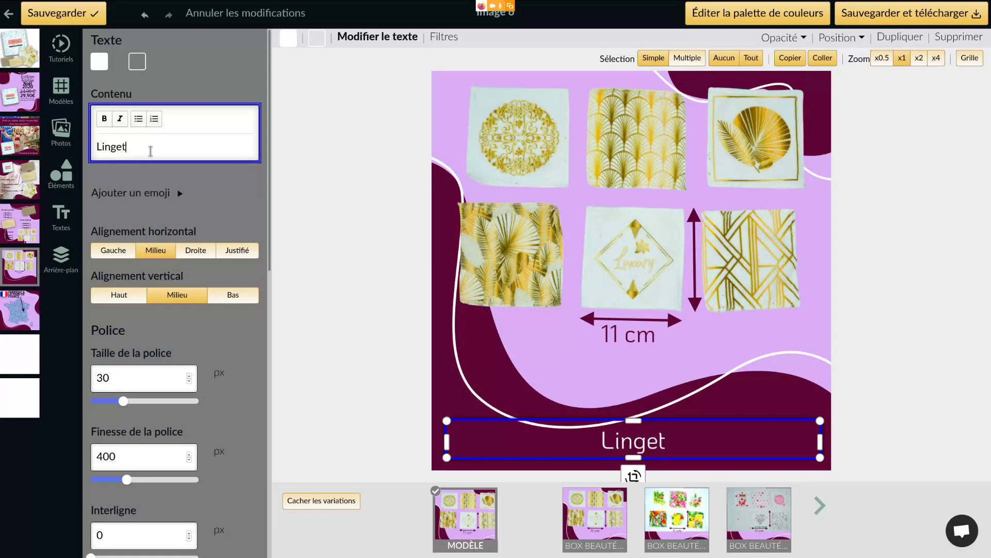
{"action": "type", "text": "tes cousues main en éponge"}
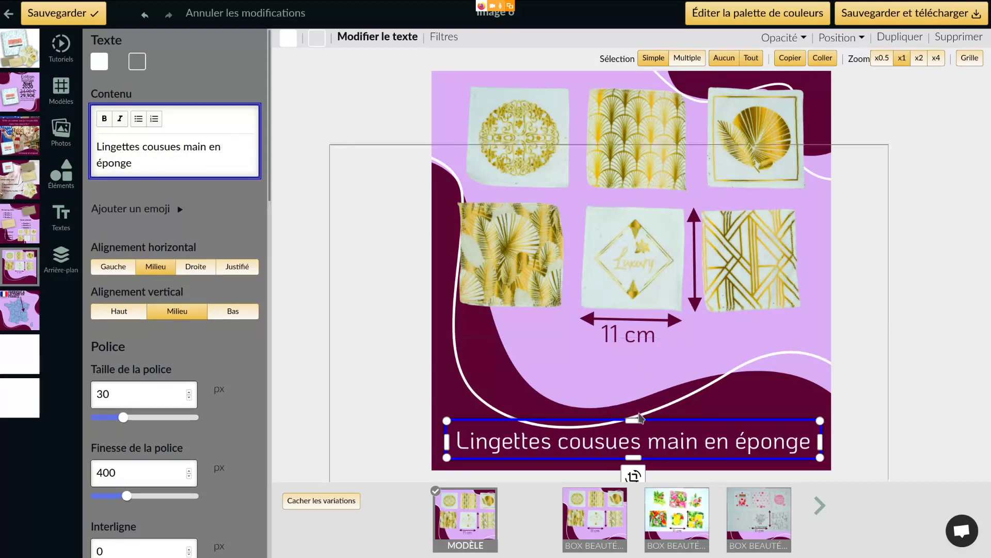
{"action": "left_click", "coordinate": [450, 345]}
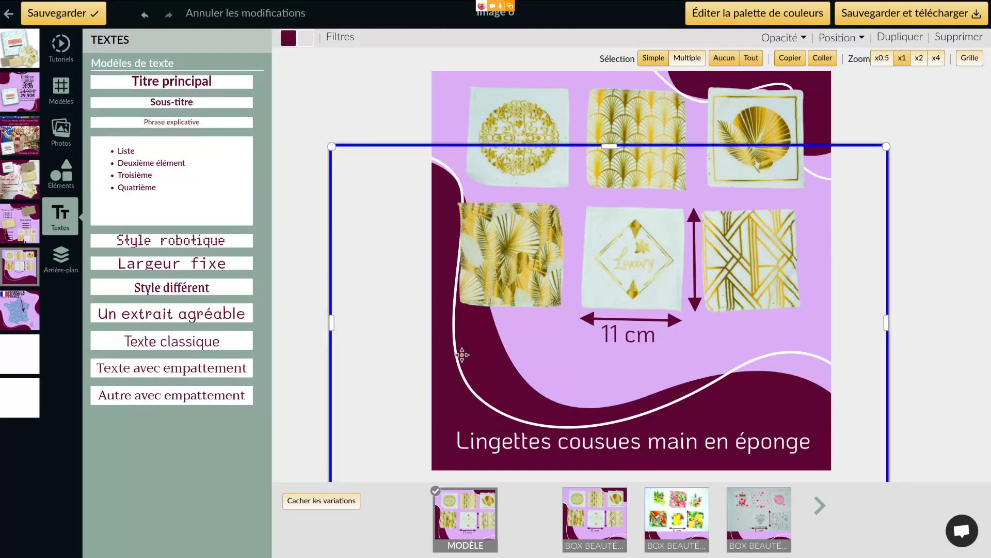
{"action": "key", "text": "Tab"}
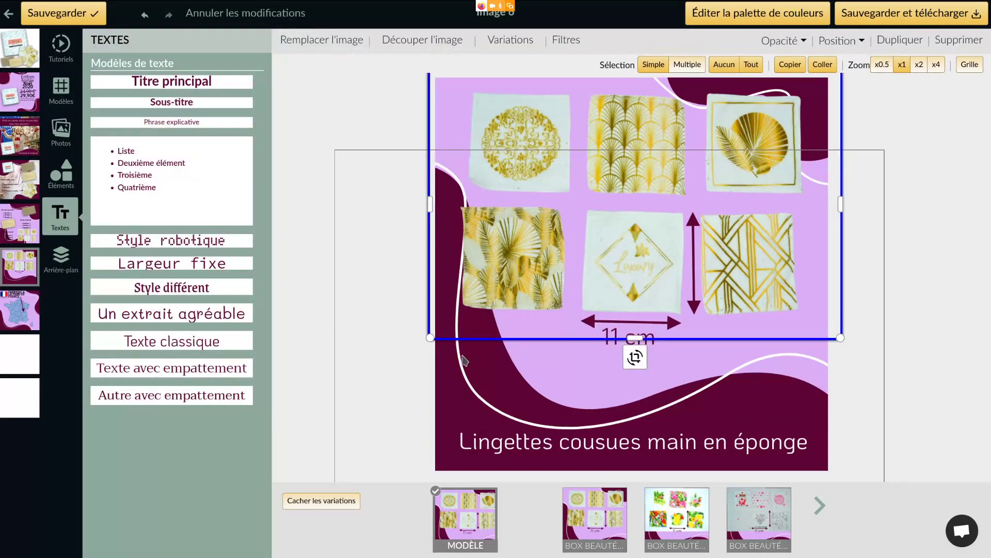
{"action": "key", "text": "Tab"}
{"action": "key", "text": "Tab"}
{"action": "key", "text": "Tab"}
{"action": "key", "text": "Tab"}
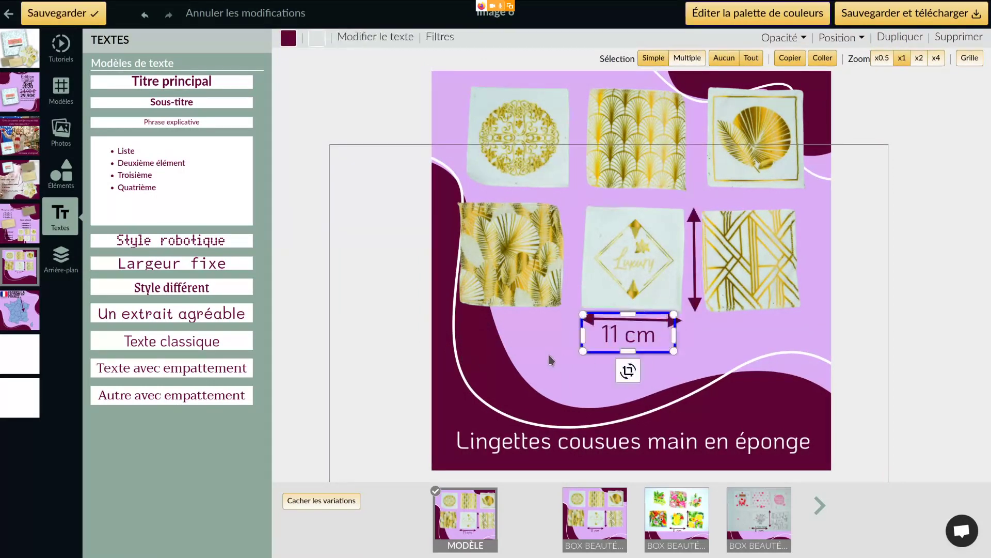
Step: Save Image 6 and return to the product listing overview after checking the tropical wipes variation against the model
{"action": "left_click", "coordinate": [62, 14]}
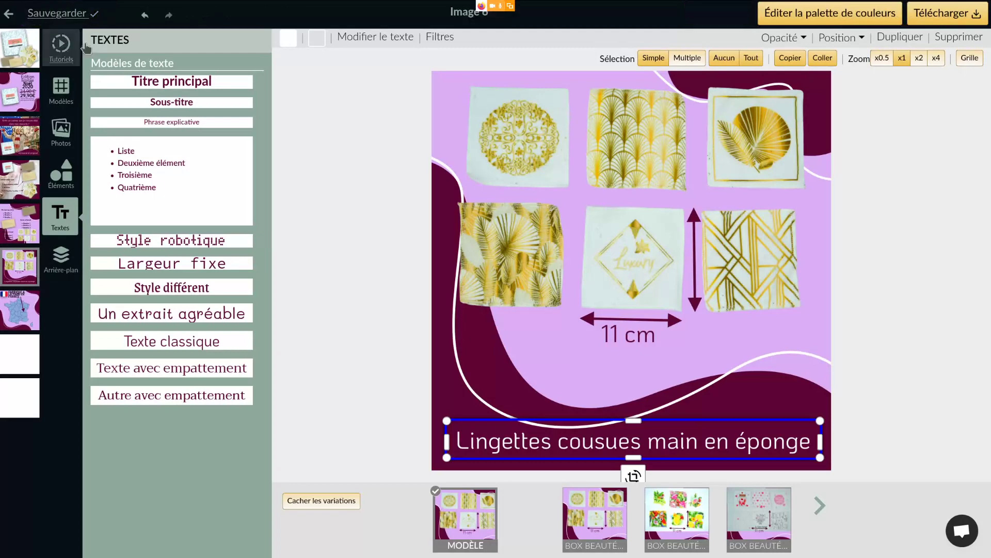
{"action": "left_click", "coordinate": [691, 521]}
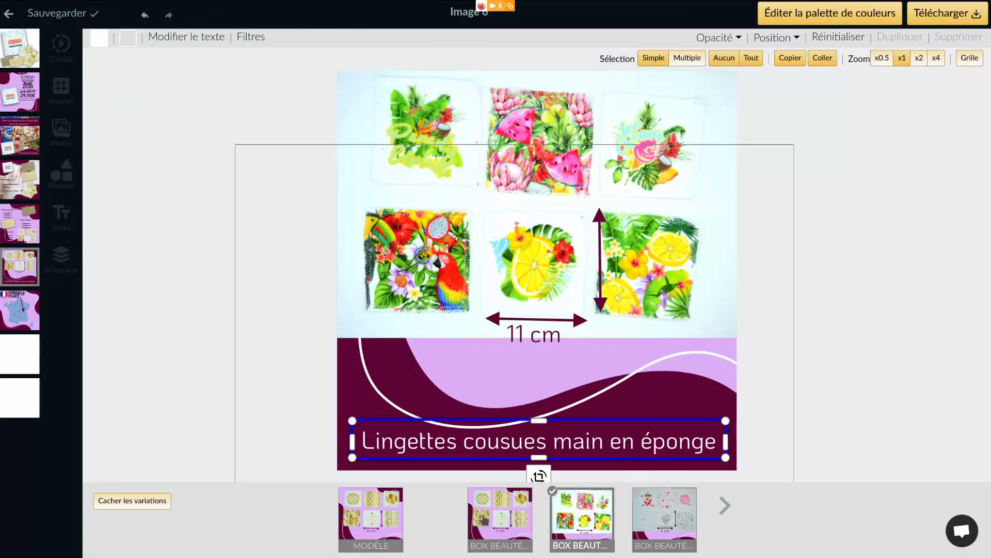
{"action": "left_click", "coordinate": [363, 499]}
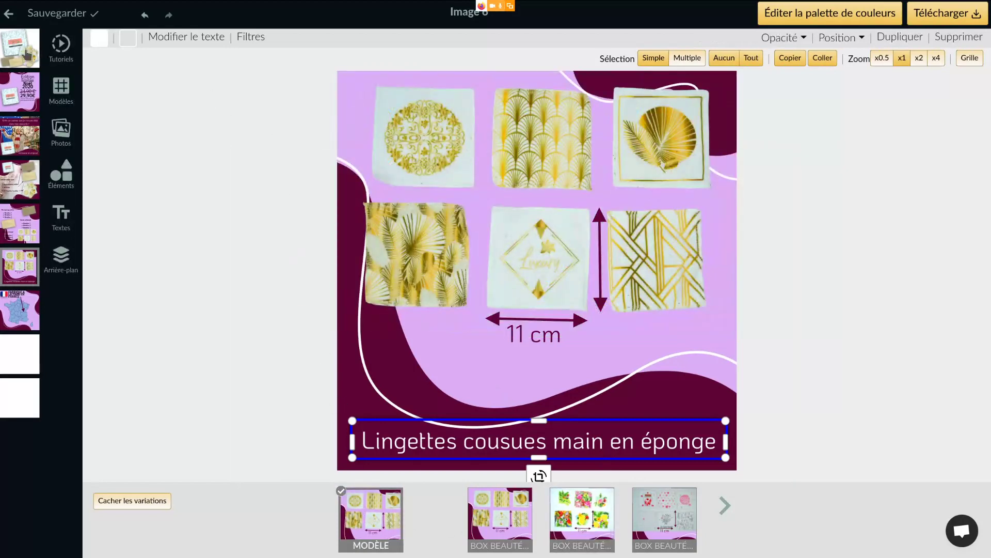
{"action": "left_click", "coordinate": [11, 14]}
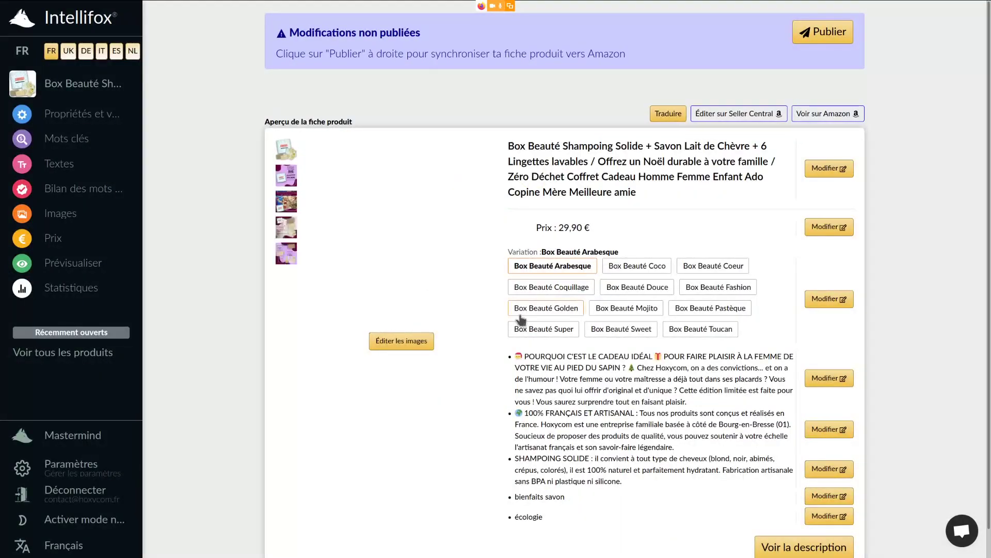
Step: Preview the Box Beauté Coco and Box Beauté Coeur variations and publish all listing elements to Amazon FR, closing the publication results
{"action": "left_click", "coordinate": [622, 269]}
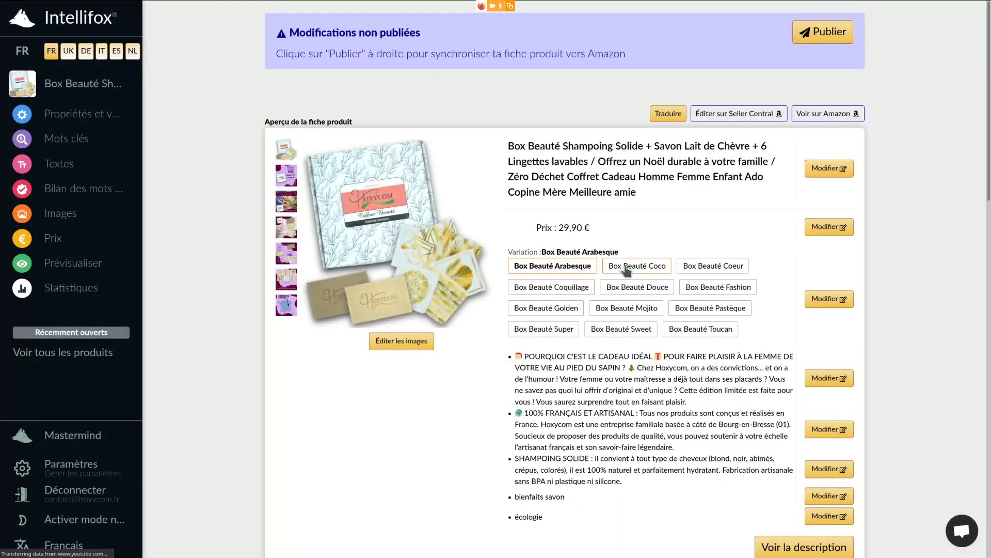
{"action": "left_click", "coordinate": [699, 266]}
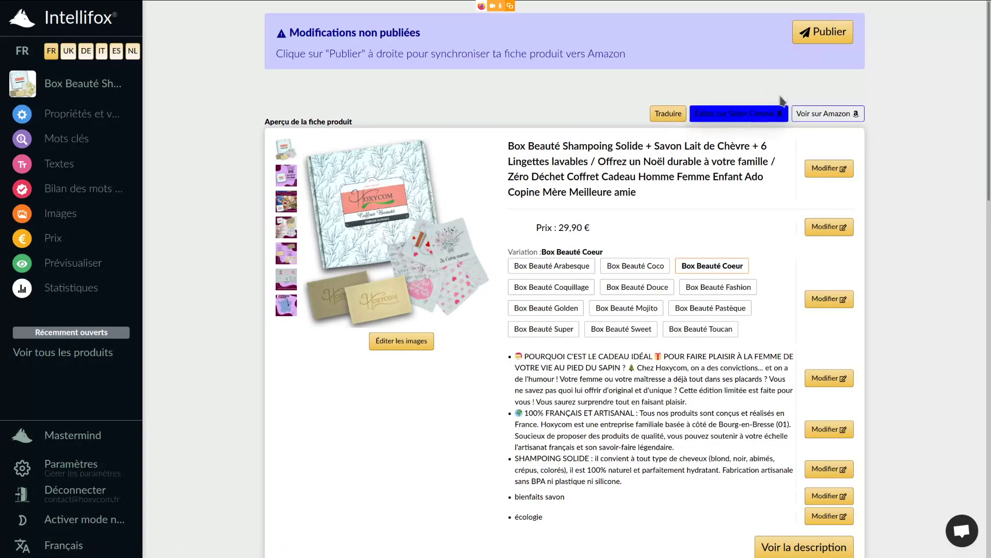
{"action": "left_click", "coordinate": [836, 43]}
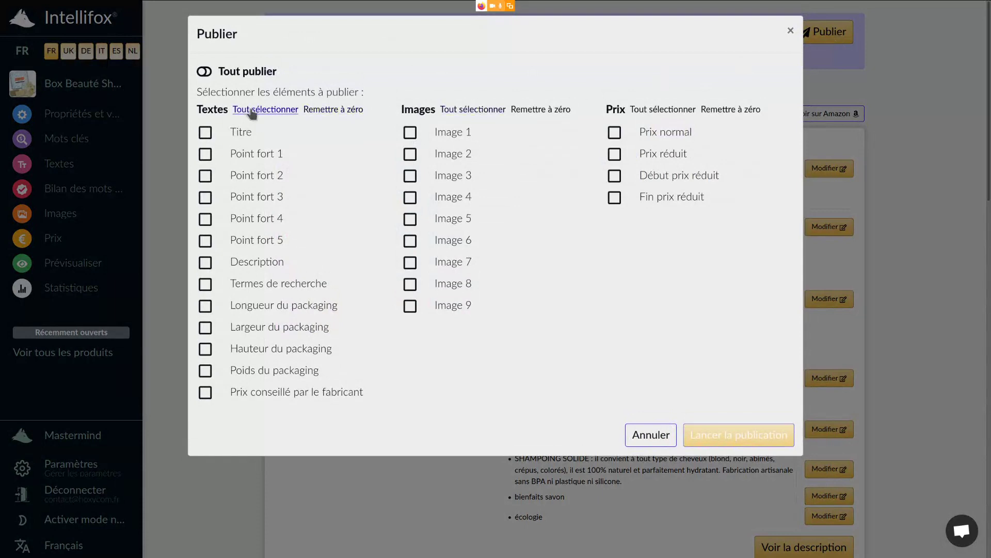
{"action": "left_click", "coordinate": [252, 112]}
{"action": "left_click", "coordinate": [205, 73]}
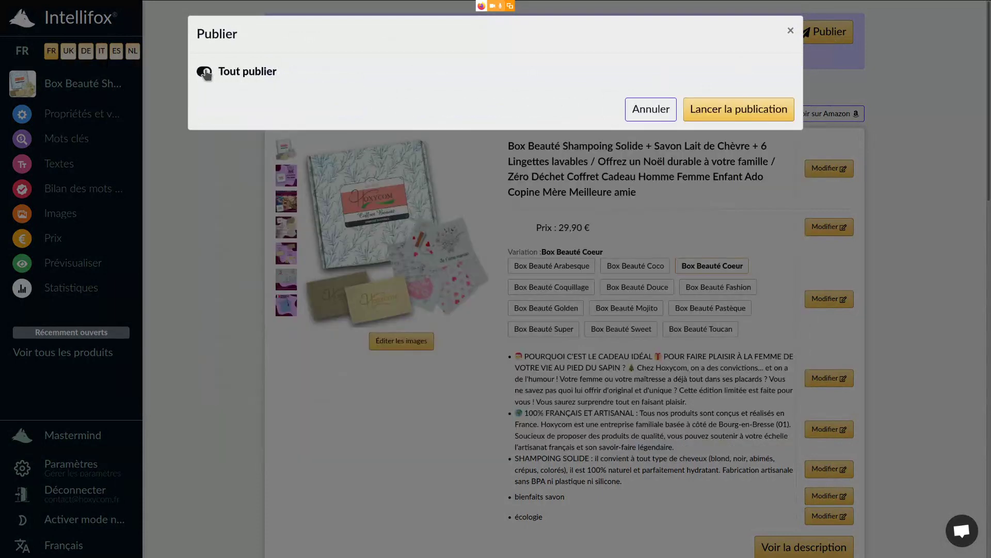
{"action": "left_click", "coordinate": [754, 108]}
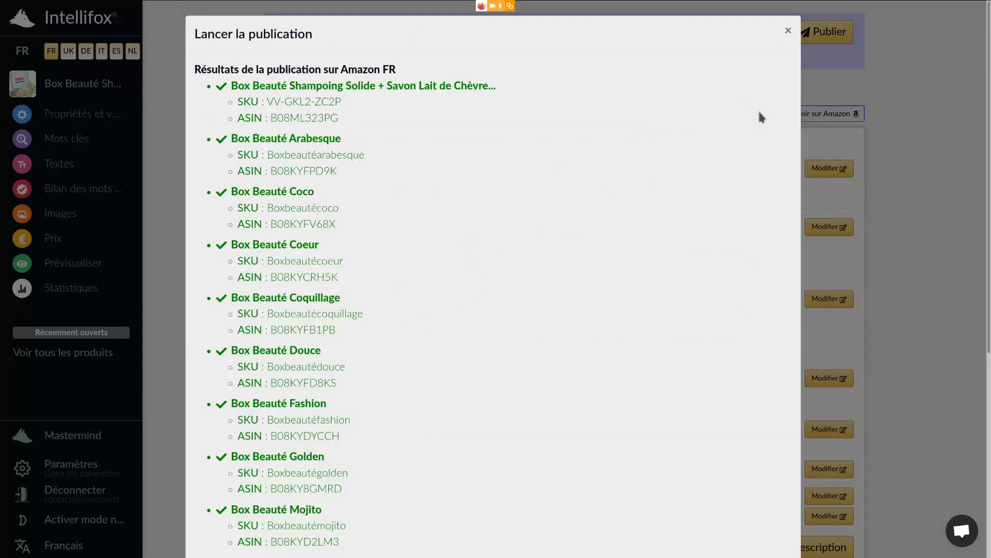
{"action": "scroll", "coordinate": [691, 265], "scroll_direction": "down", "scroll_amount": 5}
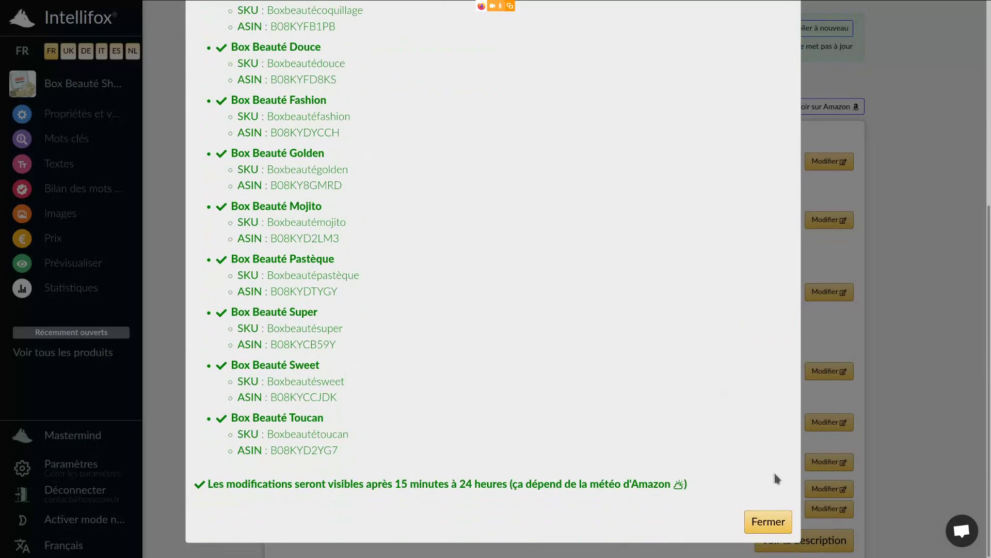
{"action": "left_click", "coordinate": [777, 527]}
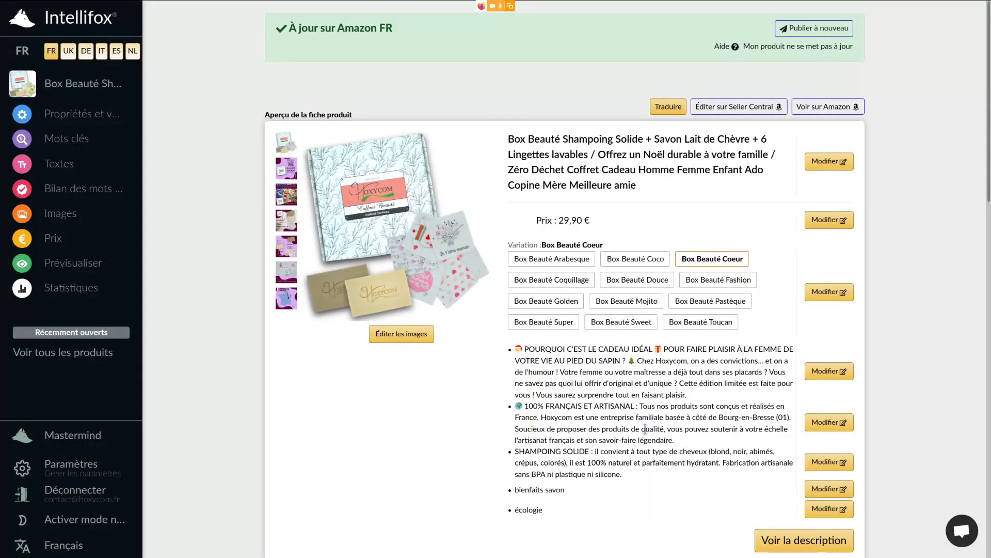
Step: View the product's page on Amazon and return to the listing overview
{"action": "left_click", "coordinate": [816, 107]}
{"action": "key", "text": "ctrl+w"}
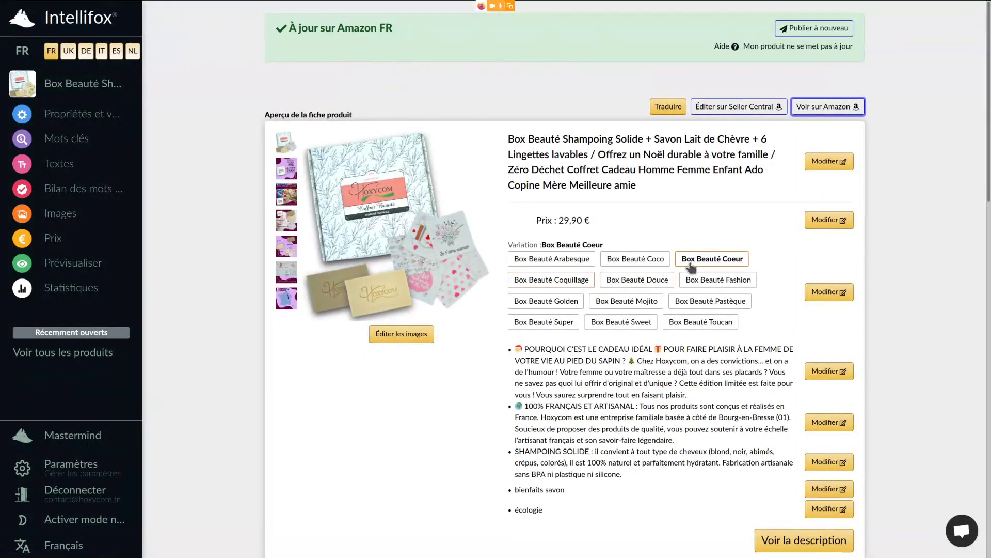
{"action": "key", "text": "super"}
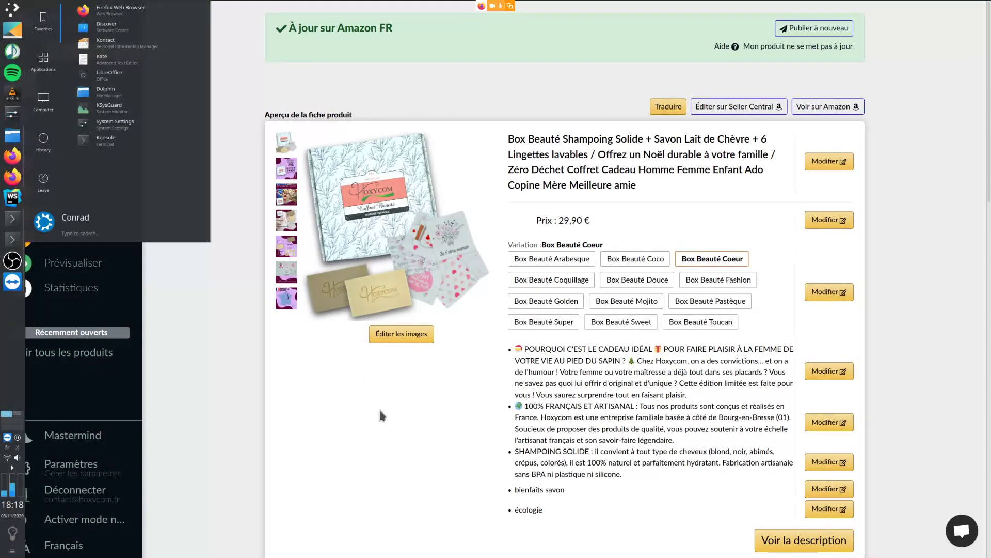
{"action": "key", "text": "Escape"}
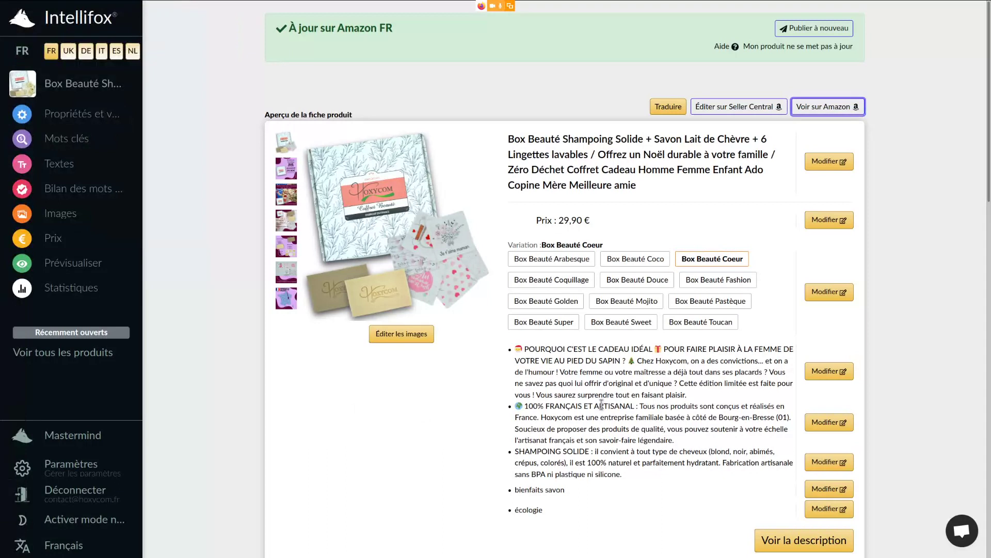